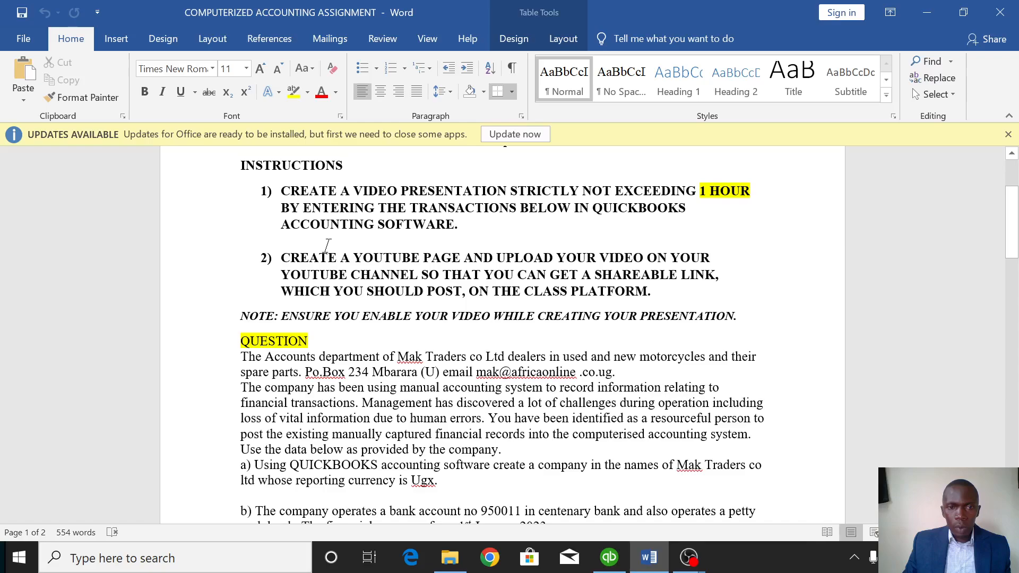
Start a detailed company setup and enter MAK TRADERS CO. LTD as the company name.
{"action": "scroll", "coordinate": [502, 335], "scroll_direction": "down", "scroll_amount": 3}
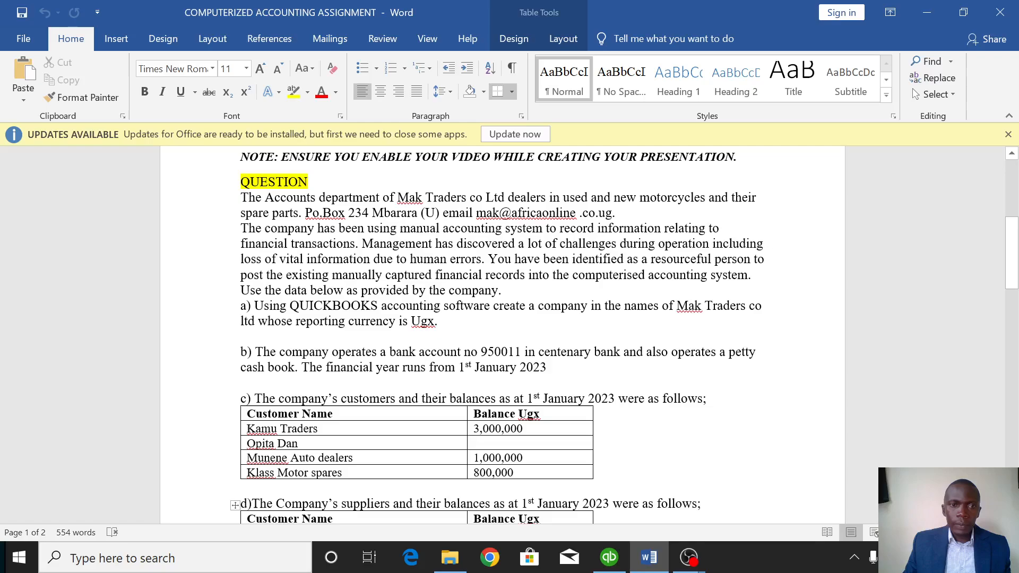
{"action": "scroll", "coordinate": [502, 334], "scroll_direction": "up", "scroll_amount": 1}
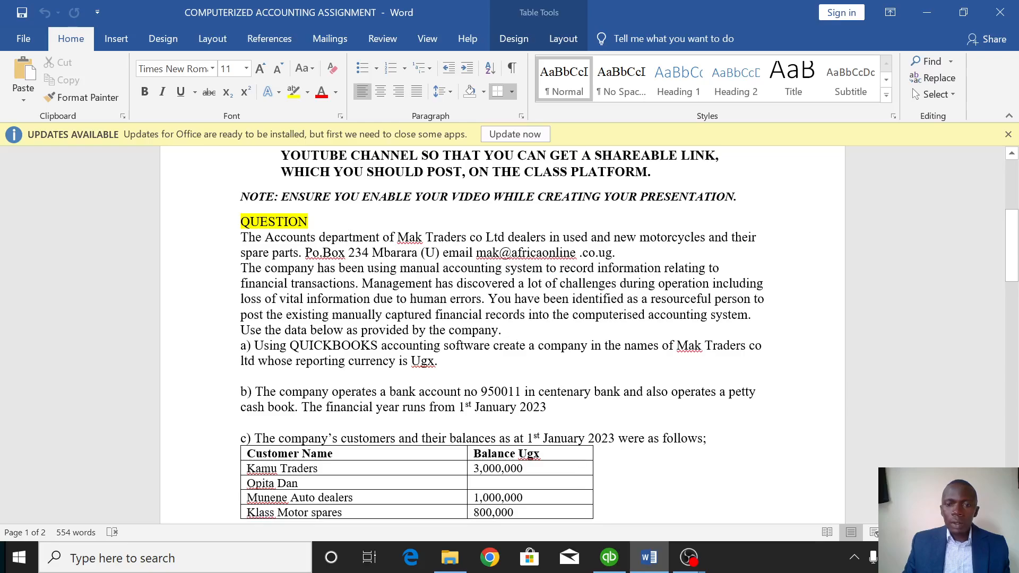
{"action": "left_click", "coordinate": [615, 556]}
{"action": "left_click", "coordinate": [308, 450]}
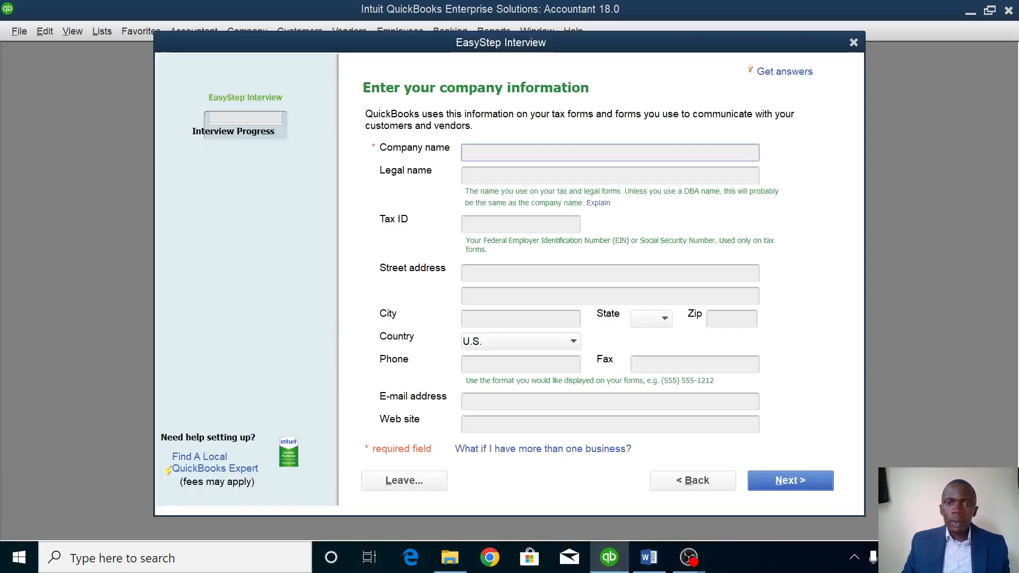
{"action": "type", "text": "M"}
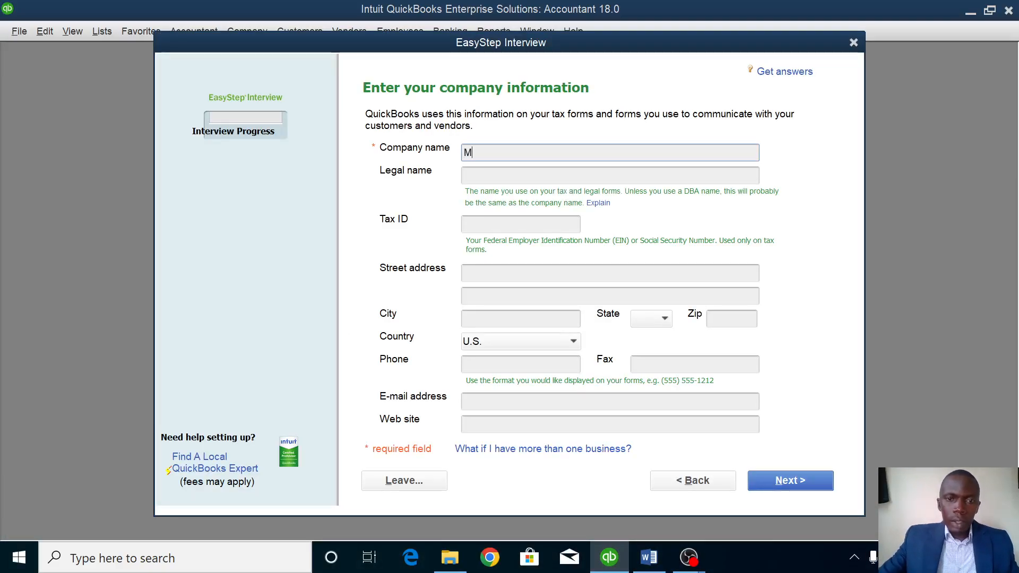
{"action": "type", "text": "AR"}
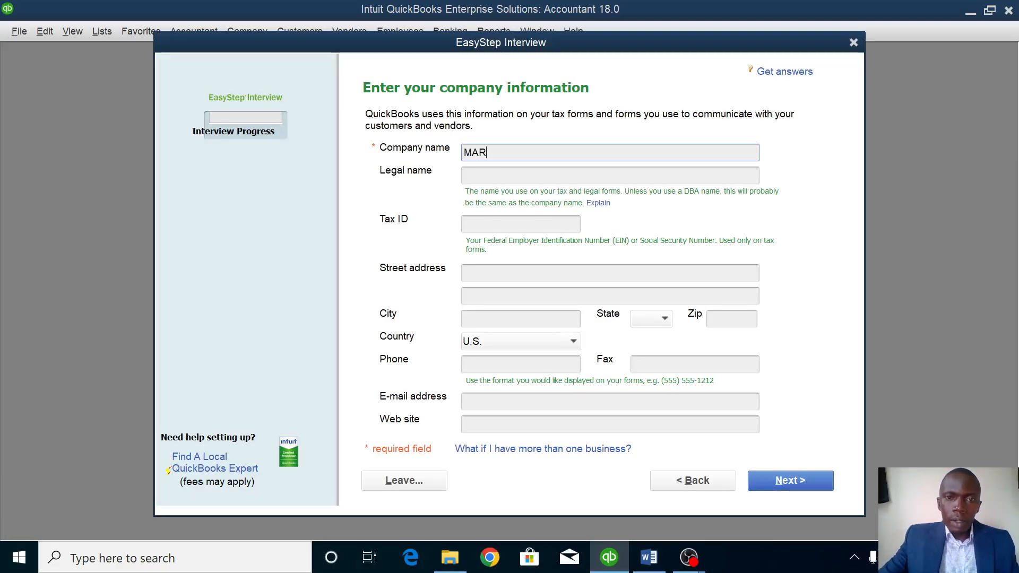
{"action": "key", "text": "BackSpace"}
{"action": "type", "text": "T"}
{"action": "key", "text": "BackSpace"}
{"action": "type", "text": "K TRADERS CO. LTD"}
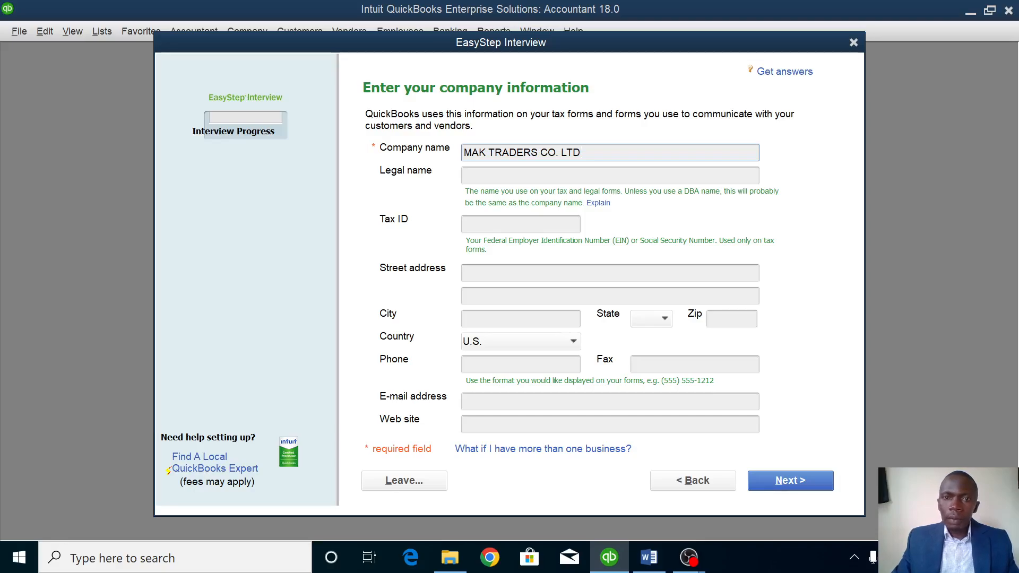
{"action": "key", "text": "Tab"}
{"action": "key", "text": "Tab"}
{"action": "key", "text": "Tab"}
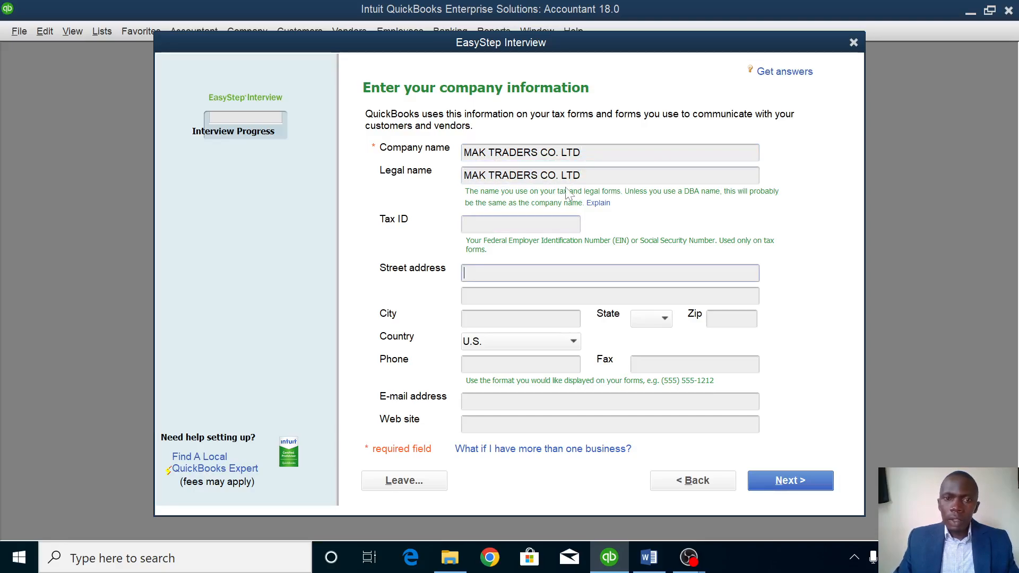
{"action": "key", "text": "Tab"}
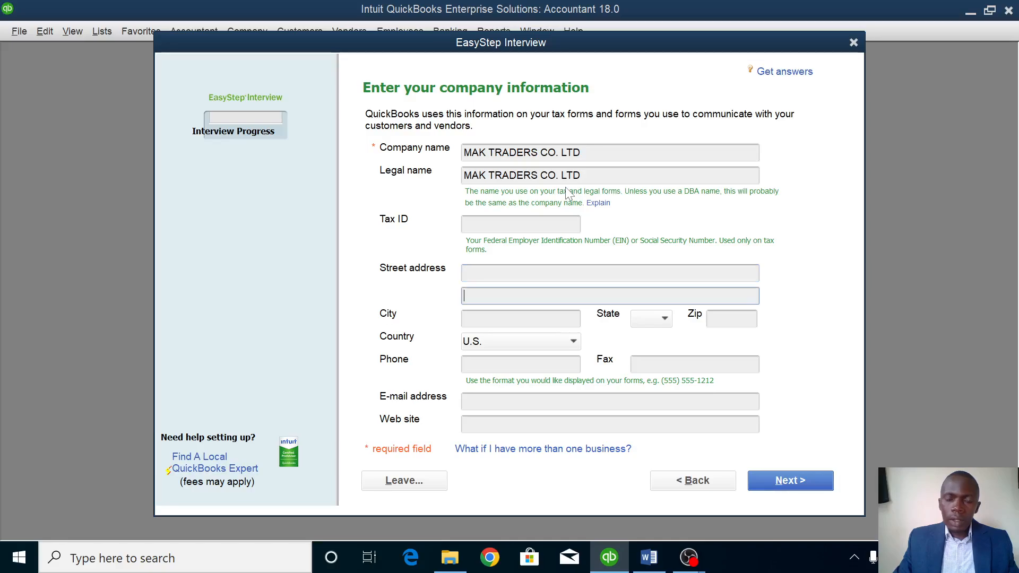
{"action": "type", "text": "PO"}
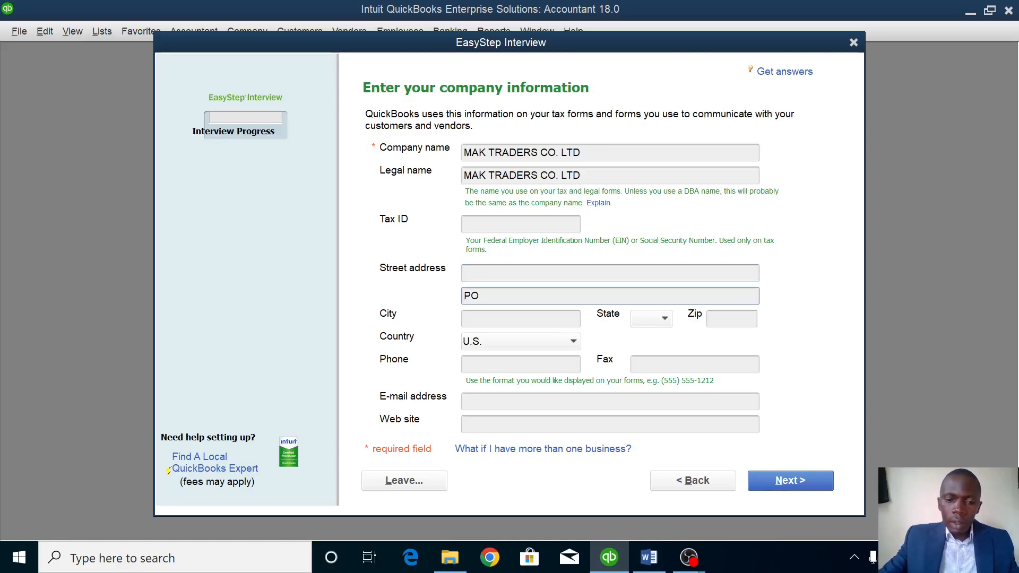
{"action": "type", "text": " BOK"}
{"action": "key", "text": "BackSpace"}
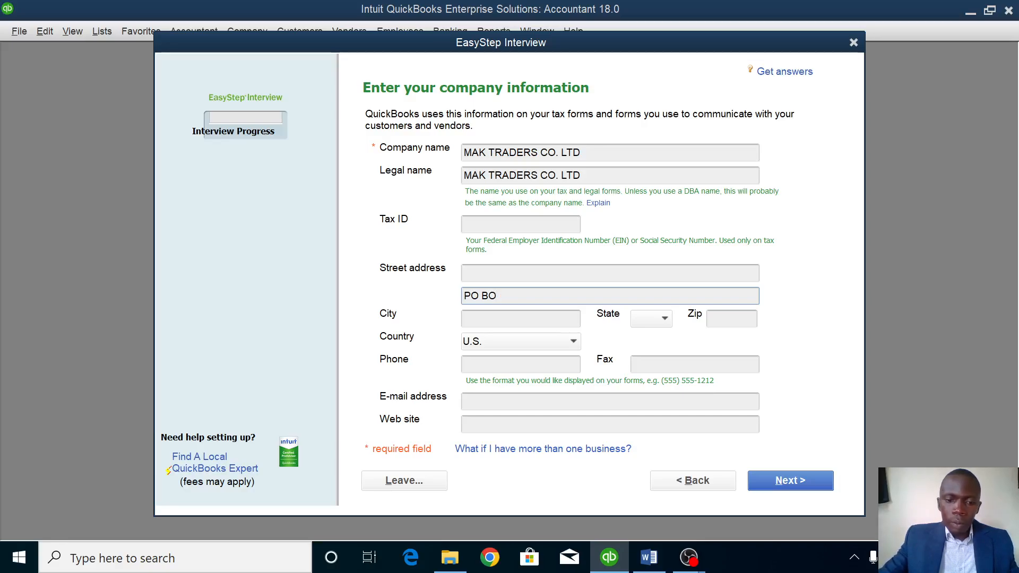
{"action": "type", "text": "X"}
{"action": "key", "text": "Tab"}
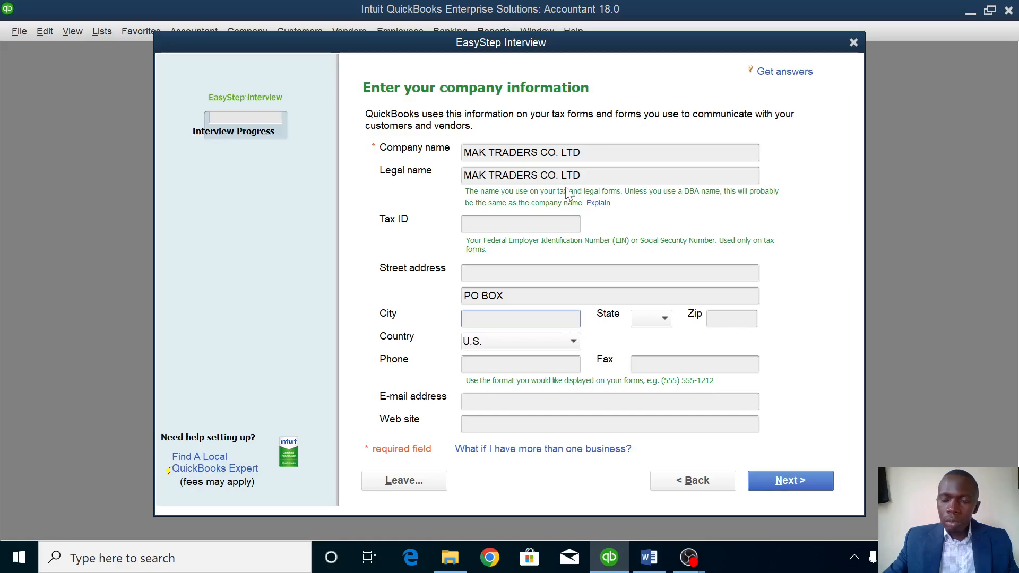
{"action": "left_click", "coordinate": [503, 299]}
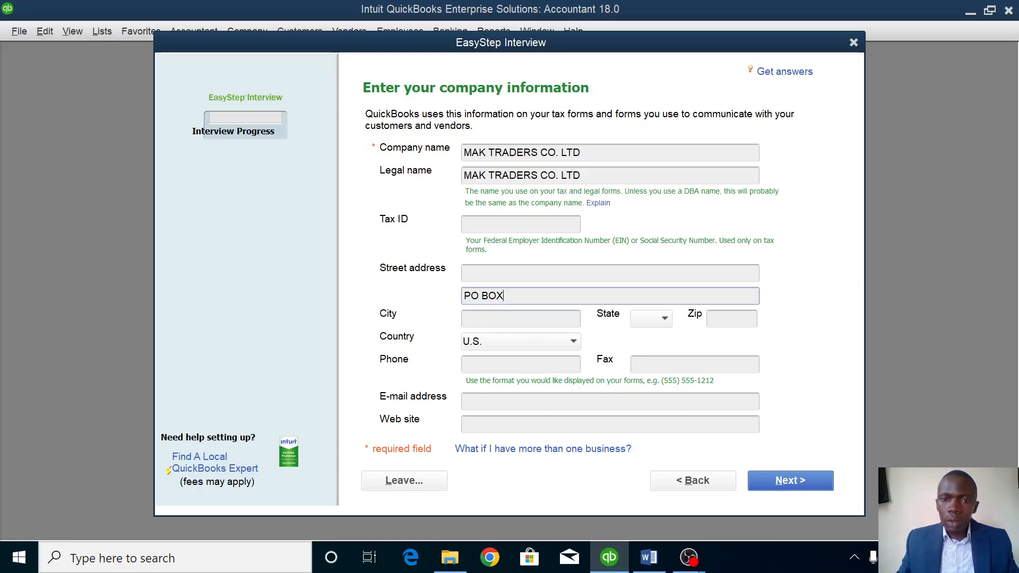
{"action": "type", "text": "234"}
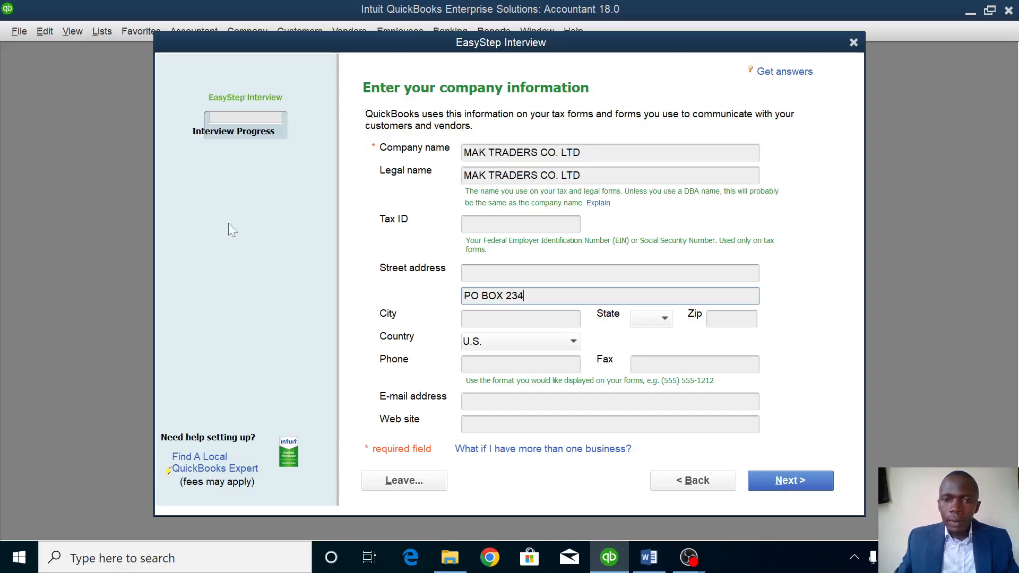
{"action": "key", "text": "Tab"}
{"action": "type", "text": "MBAR"}
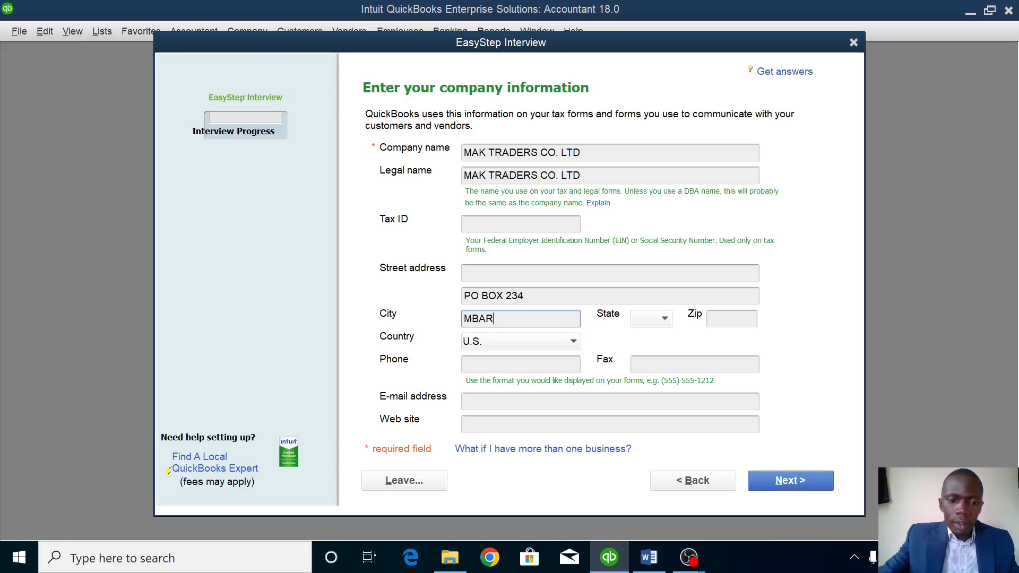
{"action": "type", "text": "ARA"}
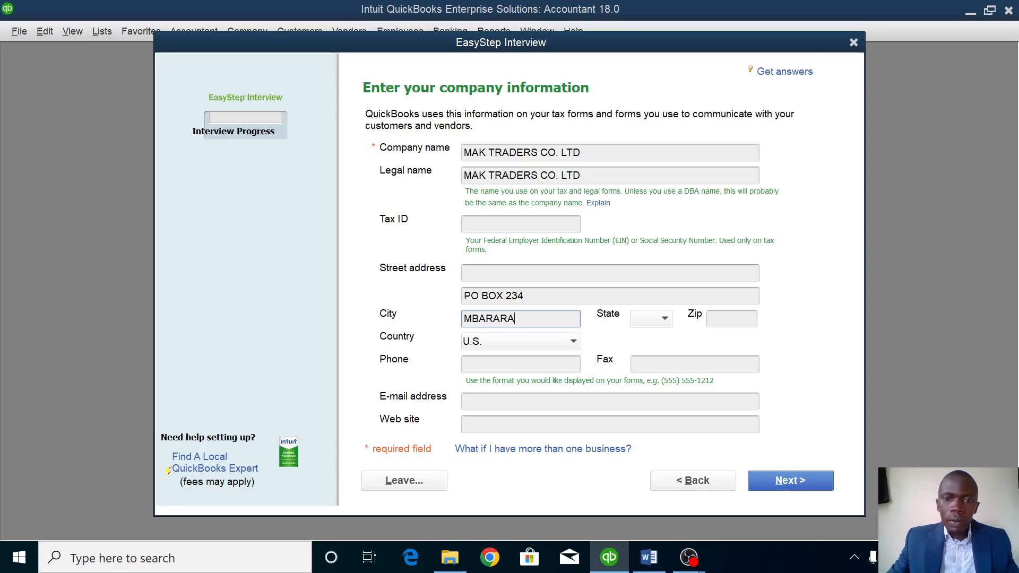
Choose Other as the country and fill in the company's e-mail address.
{"action": "left_click", "coordinate": [573, 342]}
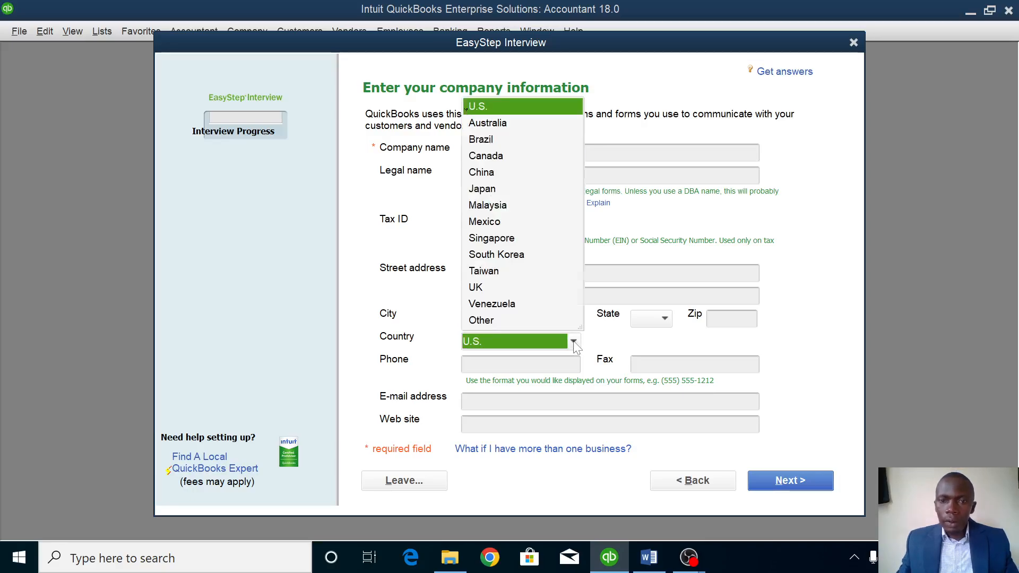
{"action": "left_click", "coordinate": [492, 320]}
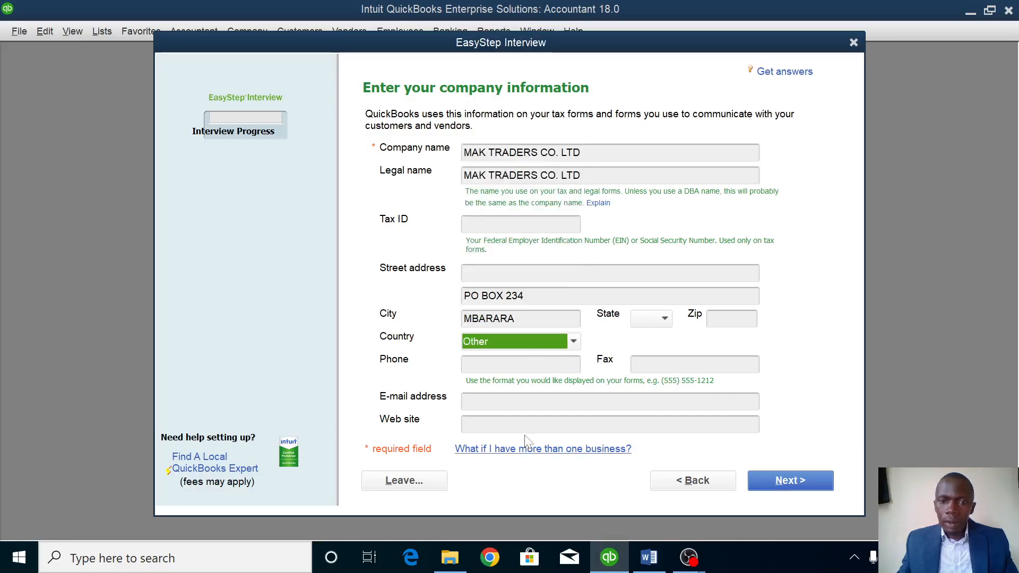
{"action": "left_click", "coordinate": [526, 402]}
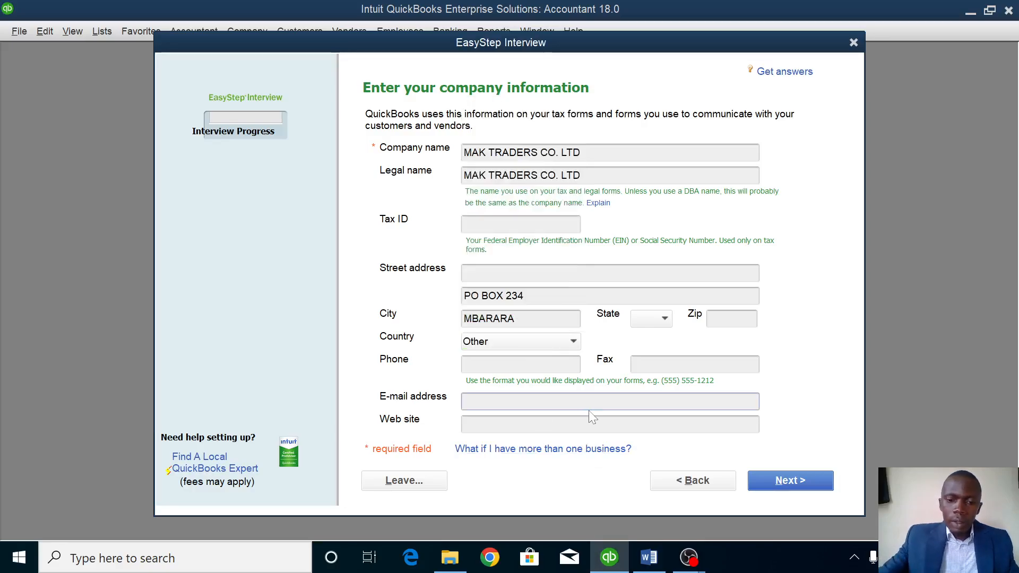
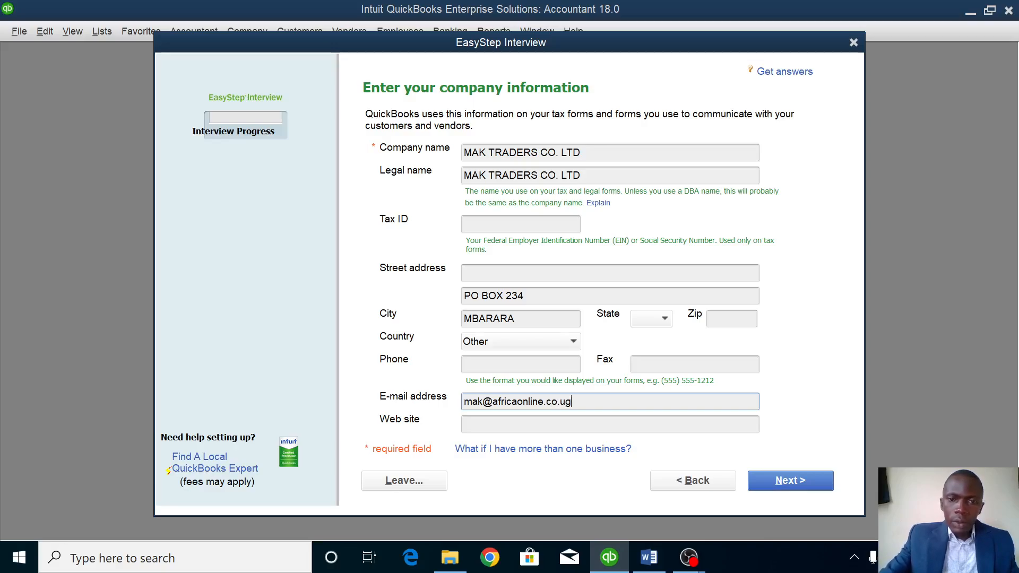
Choose Automotive Sales or Repair, Sole Proprietorship and a January fiscal start, with no password.
{"action": "left_click", "coordinate": [808, 487]}
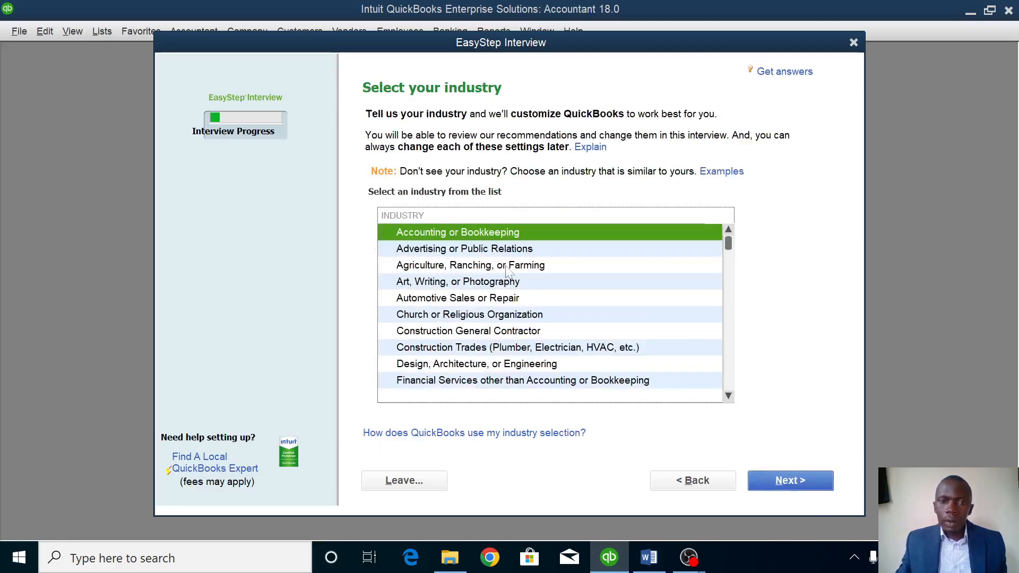
{"action": "left_click", "coordinate": [449, 301]}
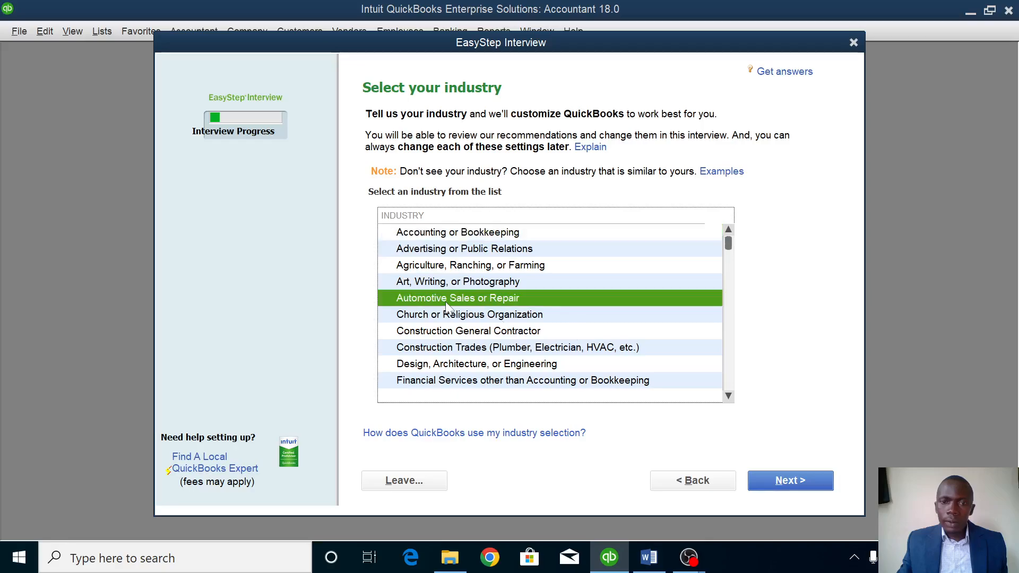
{"action": "left_click", "coordinate": [817, 482]}
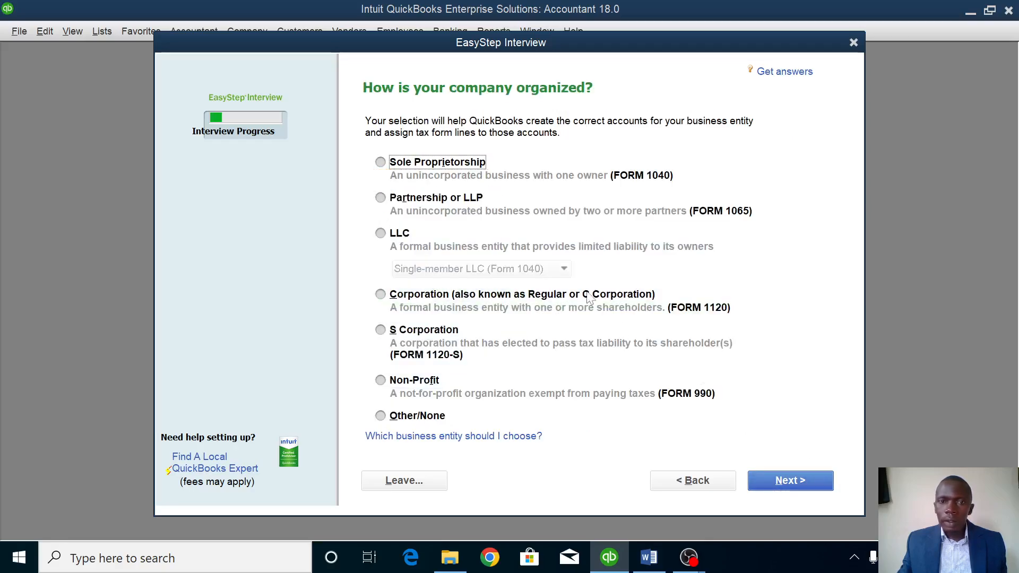
{"action": "left_click", "coordinate": [467, 164]}
{"action": "left_click", "coordinate": [785, 480]}
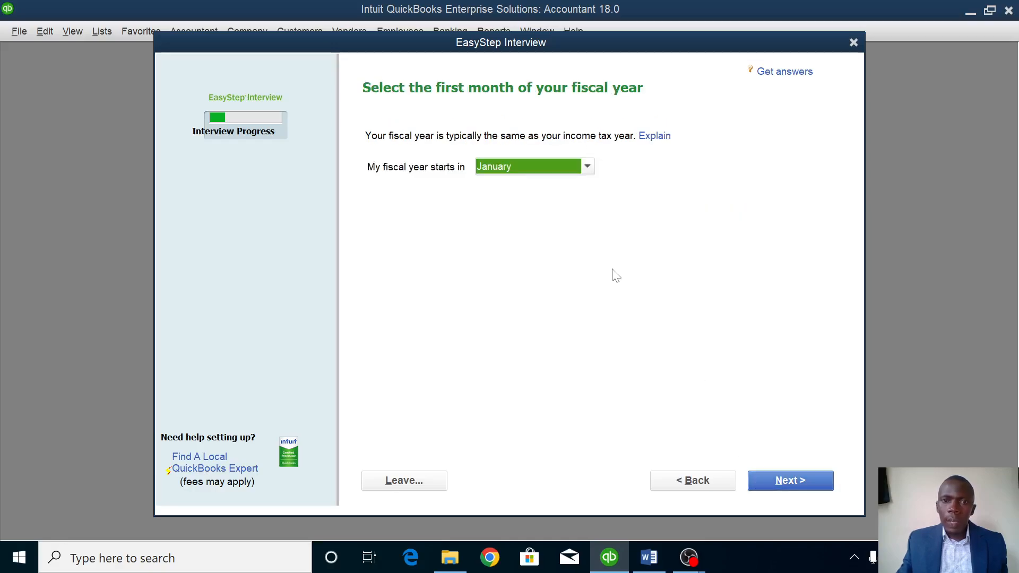
{"action": "left_click", "coordinate": [795, 484]}
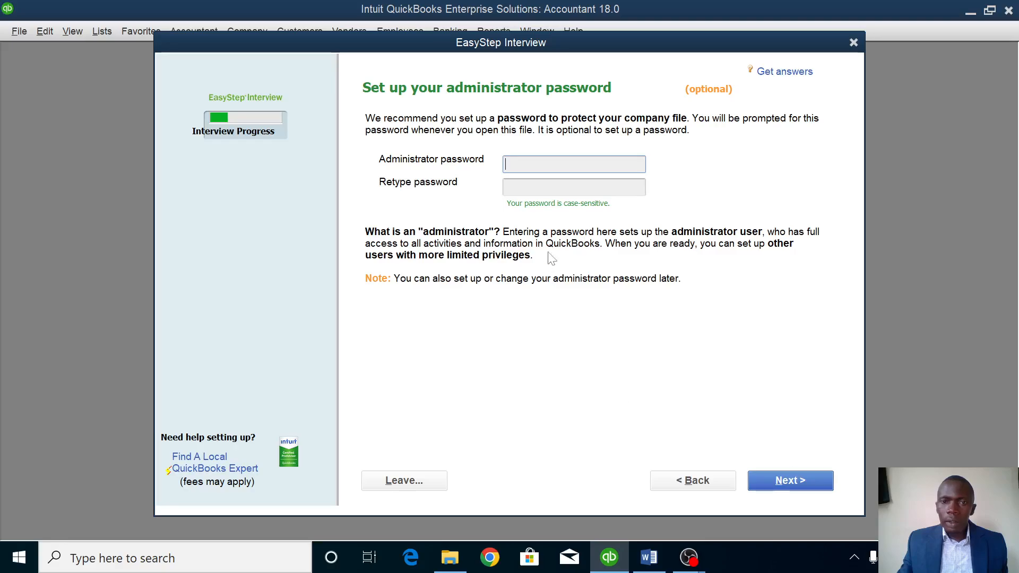
{"action": "left_click", "coordinate": [812, 480]}
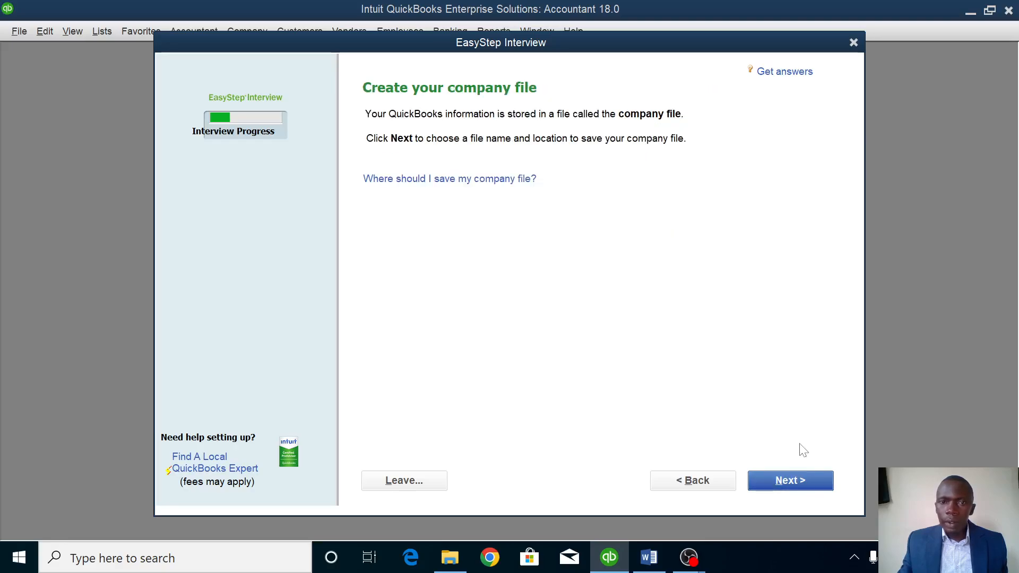
{"action": "left_click", "coordinate": [814, 479]}
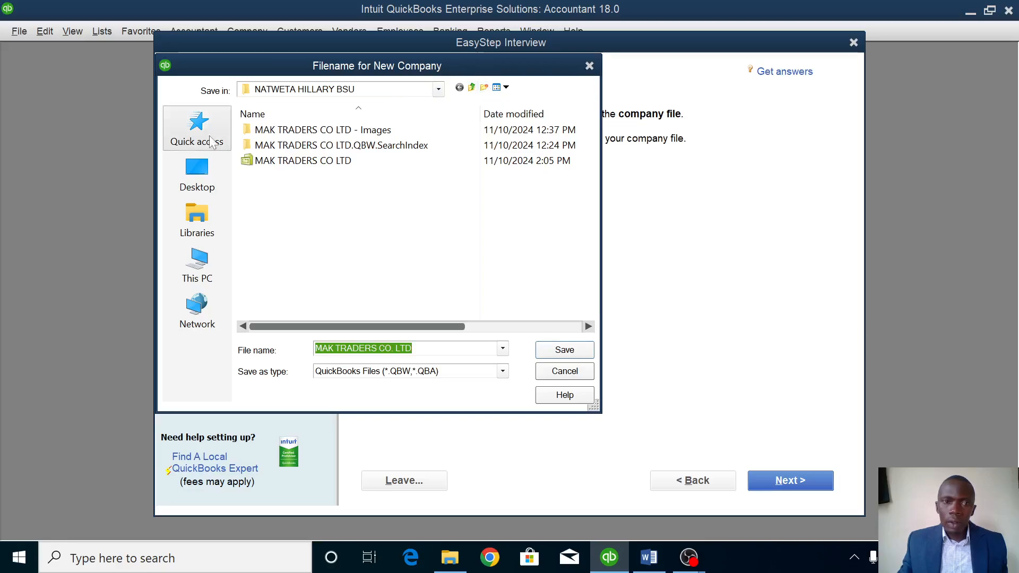
Save the company file as MAK TRADERS CO. LTD in the Desktop project folder.
{"action": "left_click", "coordinate": [185, 162]}
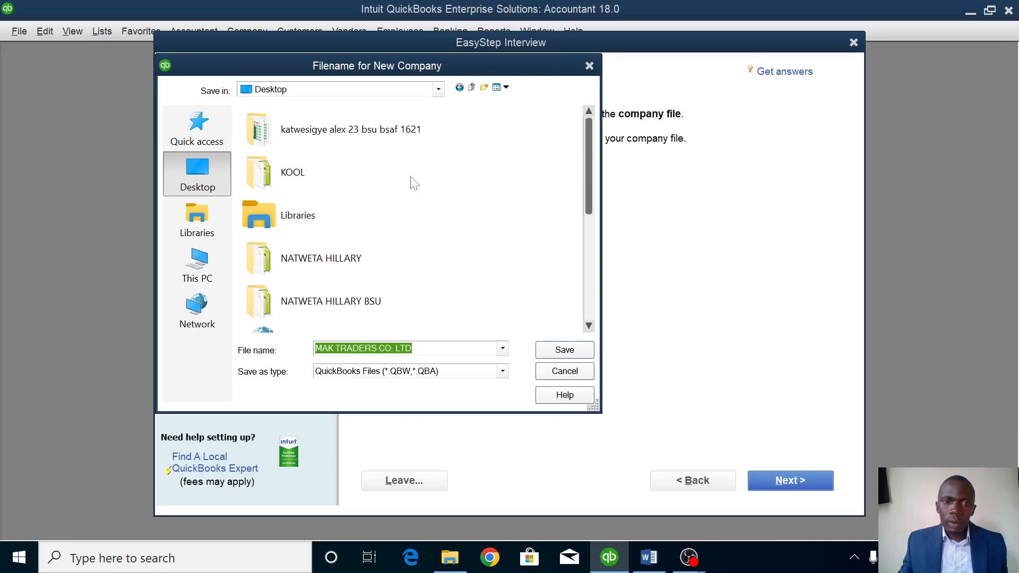
{"action": "left_click", "coordinate": [307, 307]}
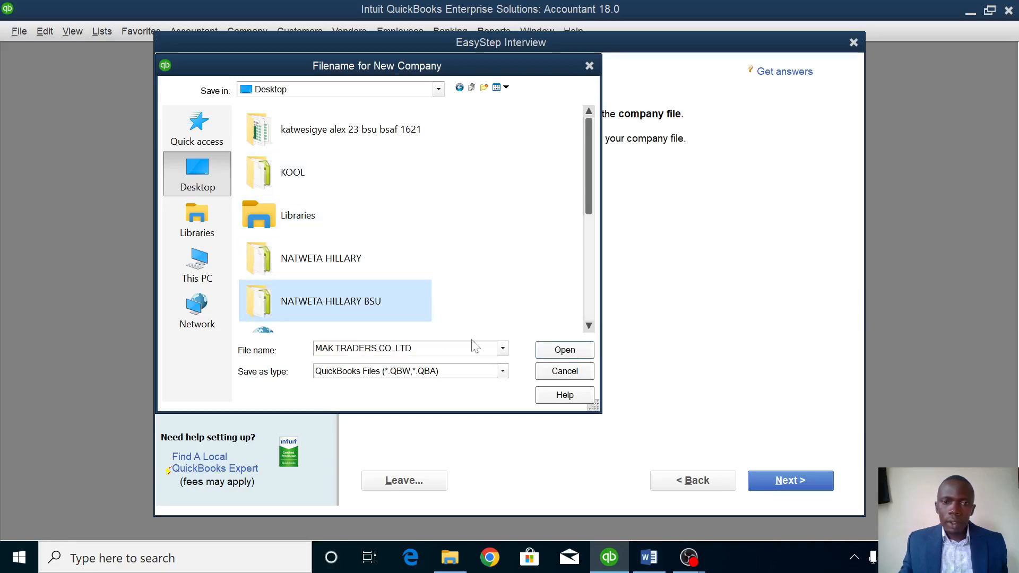
{"action": "left_click", "coordinate": [558, 352]}
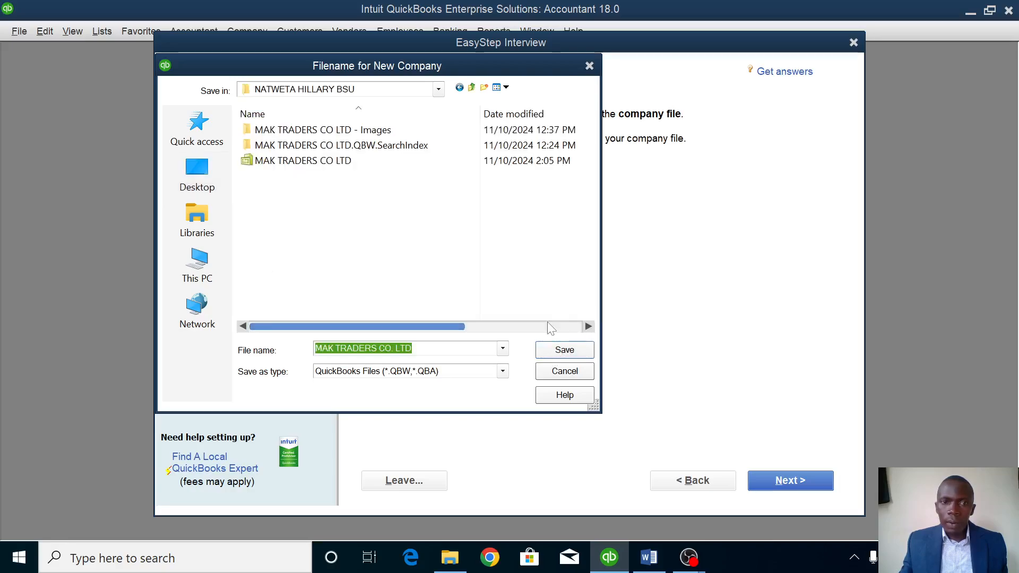
{"action": "left_click", "coordinate": [569, 355]}
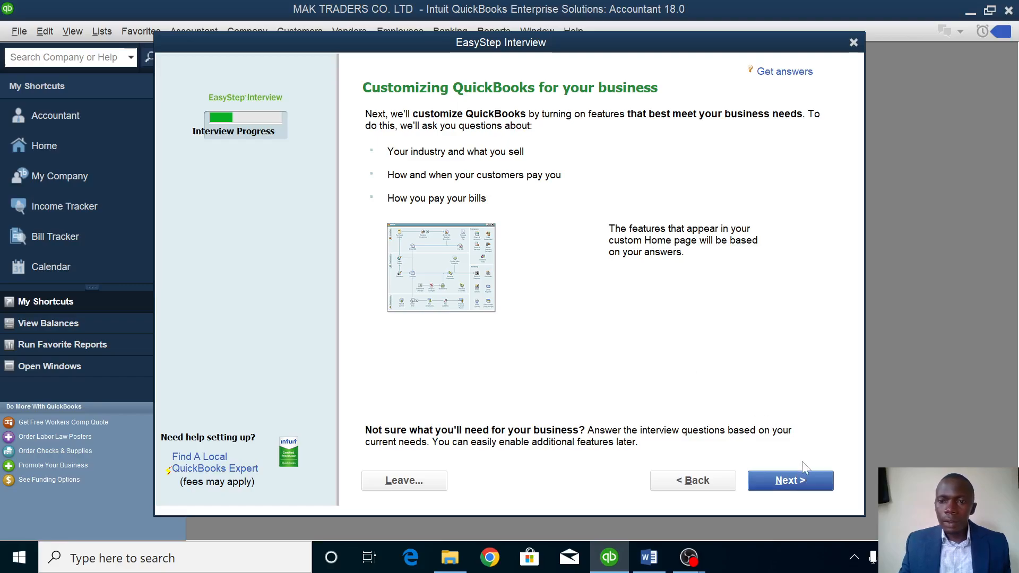
Mark the business as selling both services and products, keeping the sales tax, estimates and billing defaults.
{"action": "left_click", "coordinate": [796, 480]}
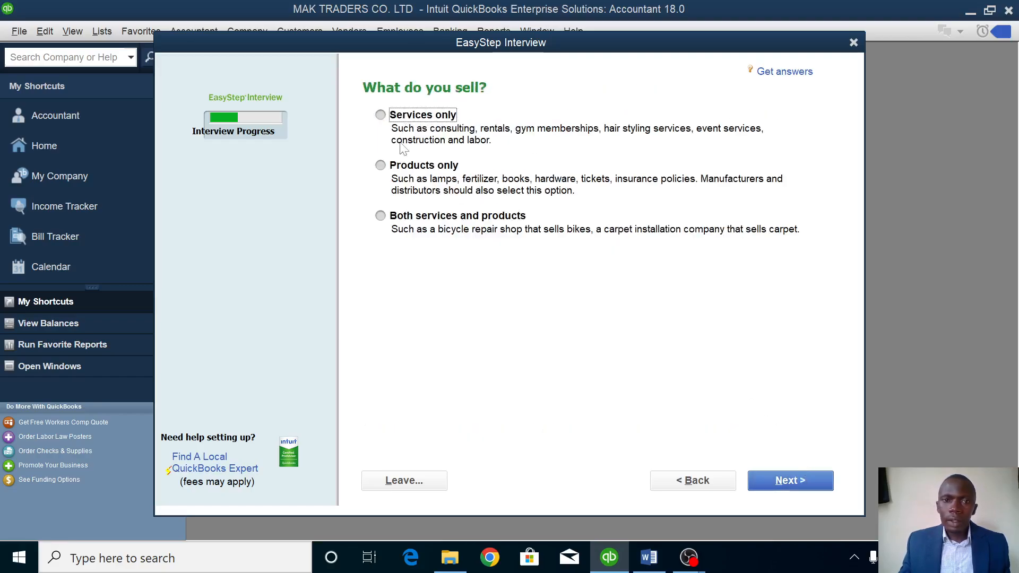
{"action": "left_click", "coordinate": [380, 215]}
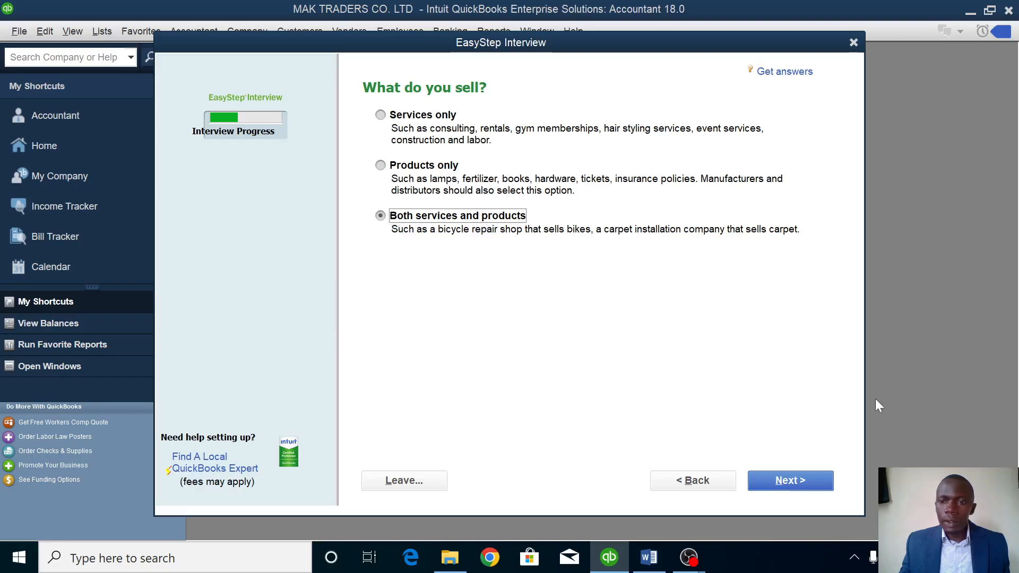
{"action": "left_click", "coordinate": [813, 474]}
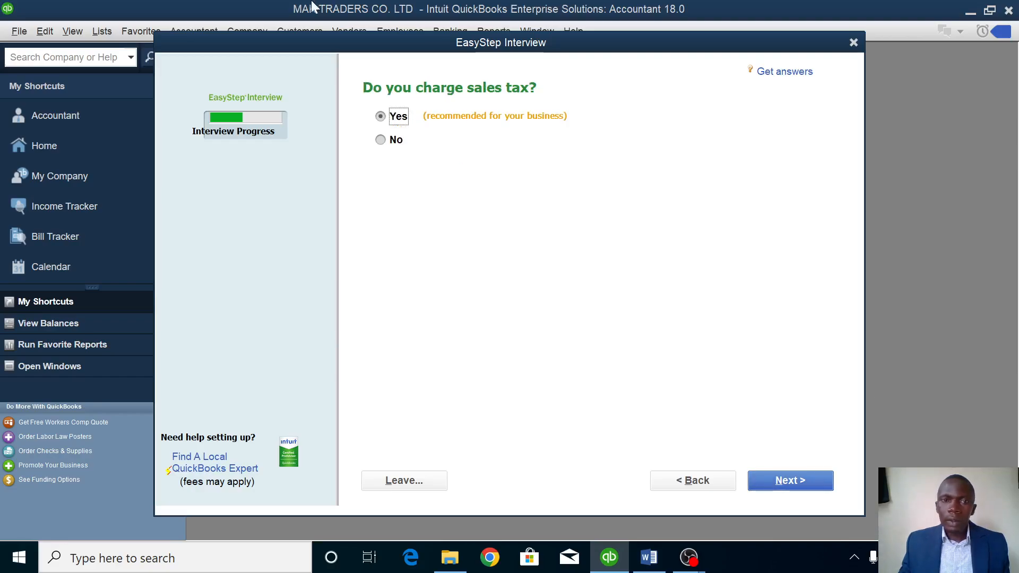
{"action": "left_click", "coordinate": [796, 481]}
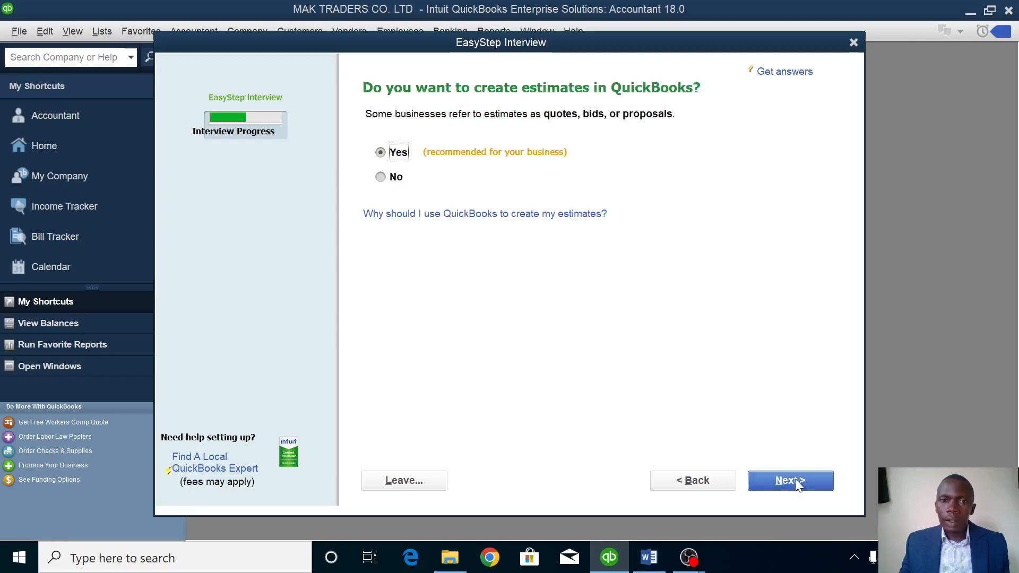
{"action": "left_click", "coordinate": [796, 484]}
{"action": "left_click", "coordinate": [796, 484]}
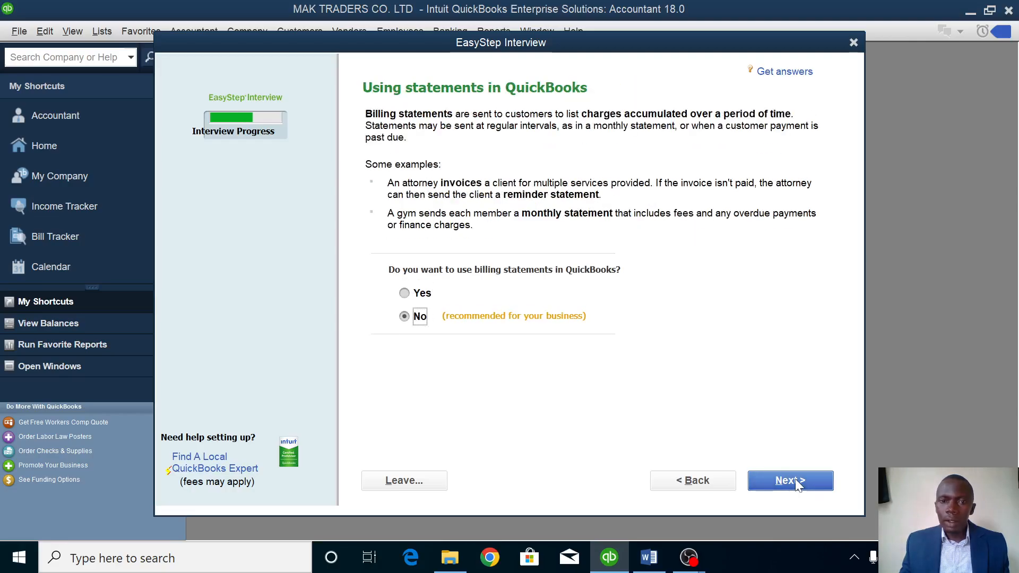
{"action": "left_click", "coordinate": [795, 482]}
{"action": "left_click", "coordinate": [796, 482]}
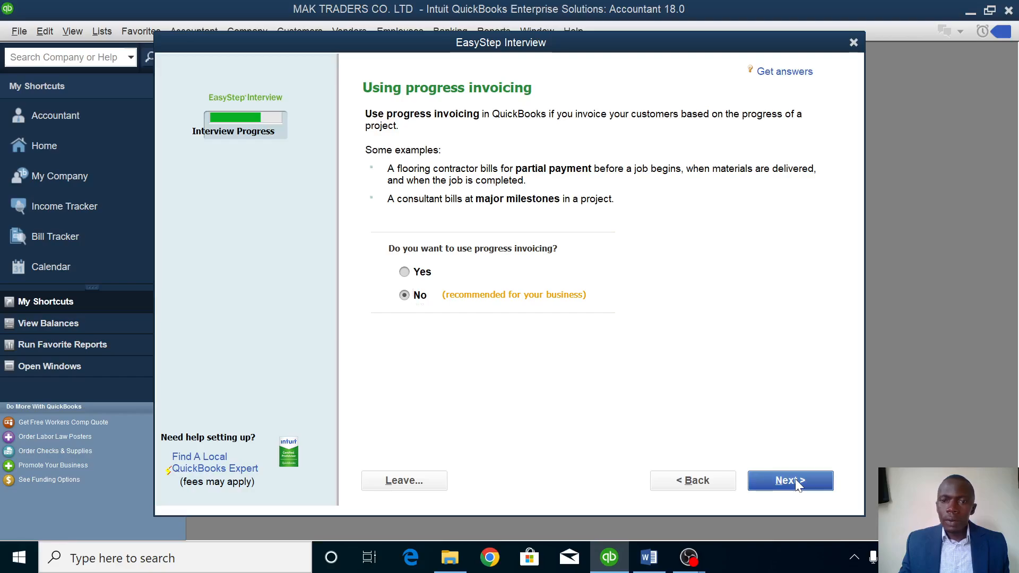
{"action": "left_click", "coordinate": [796, 482]}
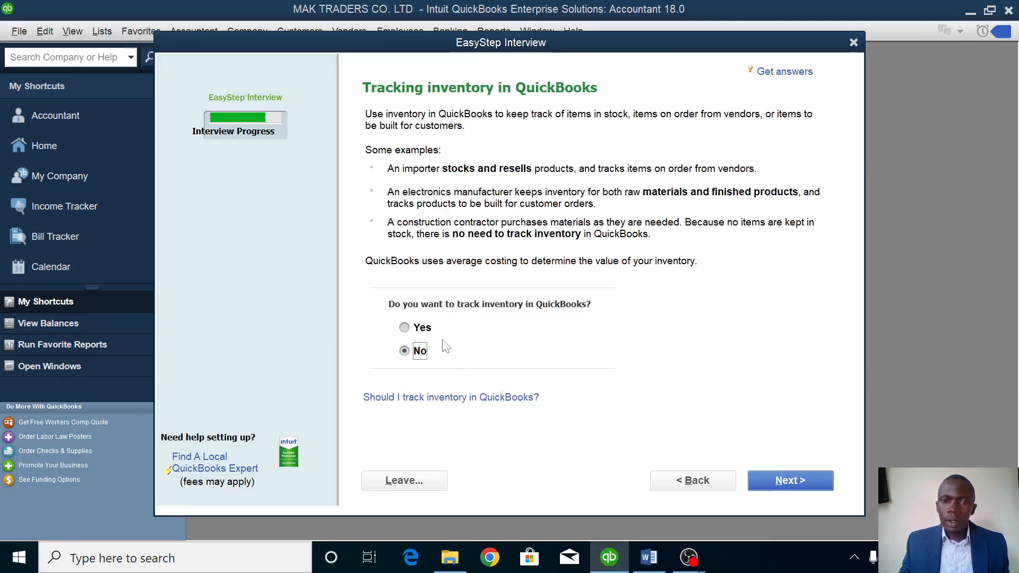
Turn on inventory and time tracking, add W-2 employees, and start tracking from 01/01/2024.
{"action": "left_click", "coordinate": [405, 332]}
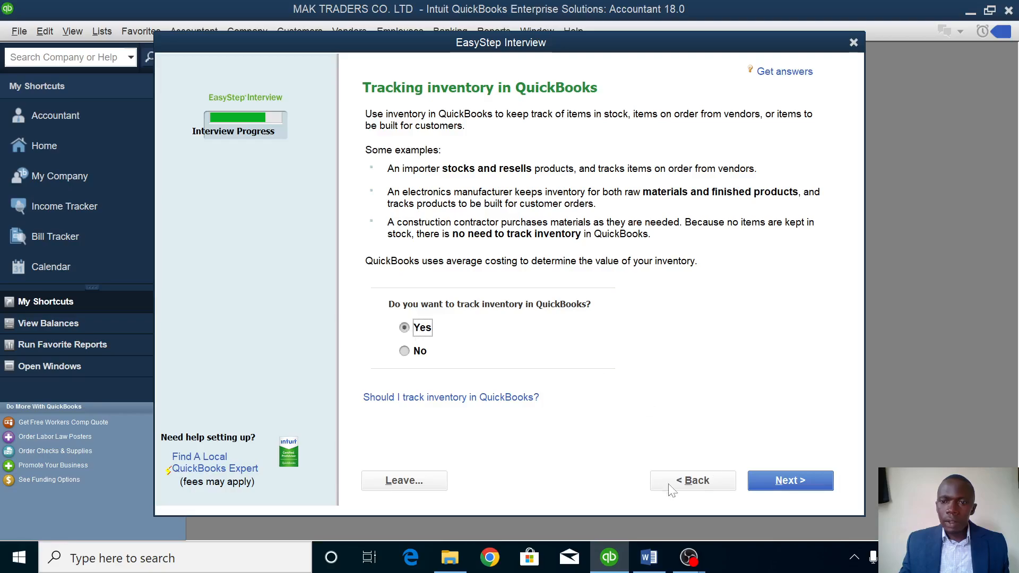
{"action": "left_click", "coordinate": [821, 479]}
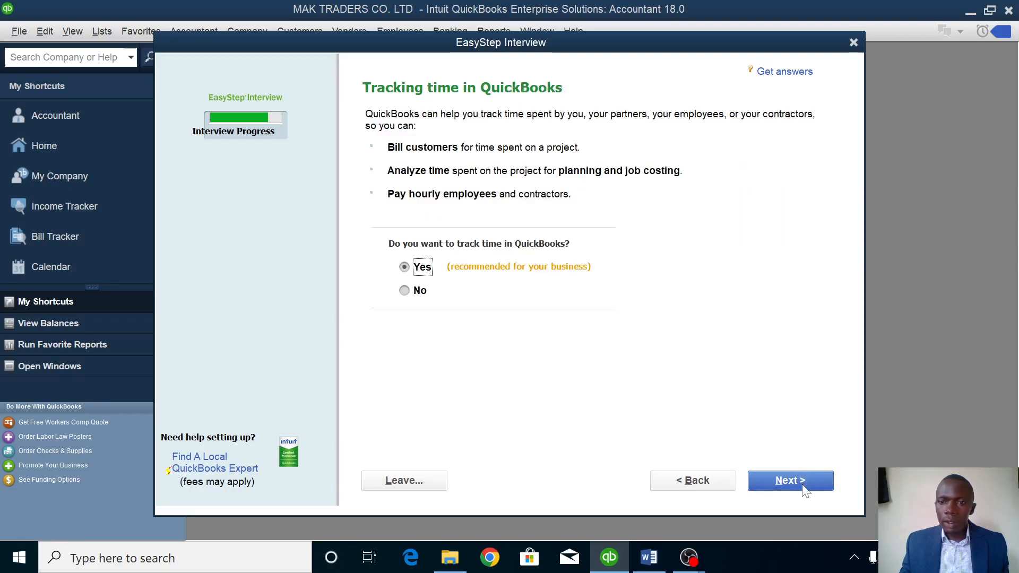
{"action": "left_click", "coordinate": [804, 485]}
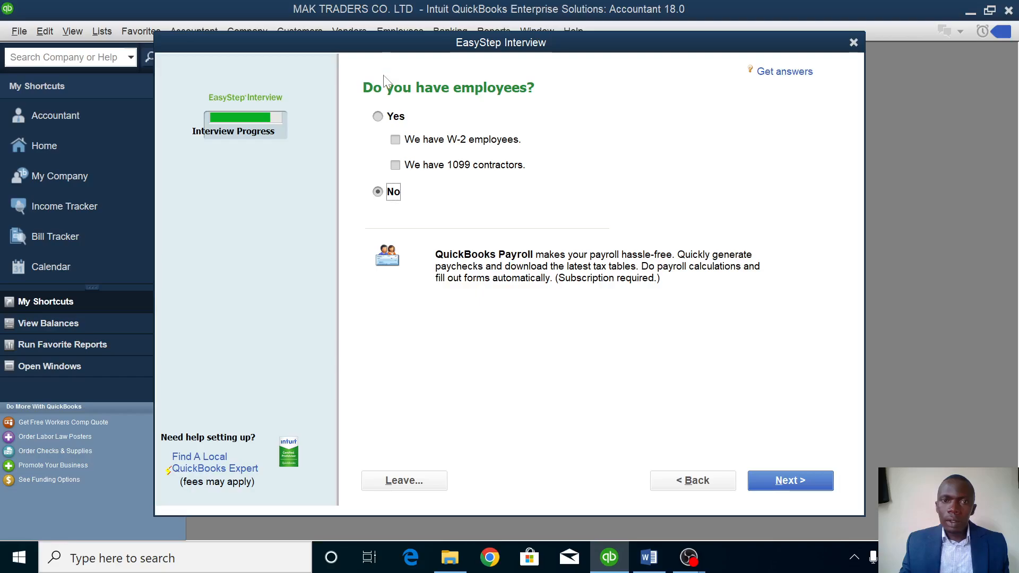
{"action": "left_click", "coordinate": [392, 116]}
{"action": "left_click", "coordinate": [421, 140]}
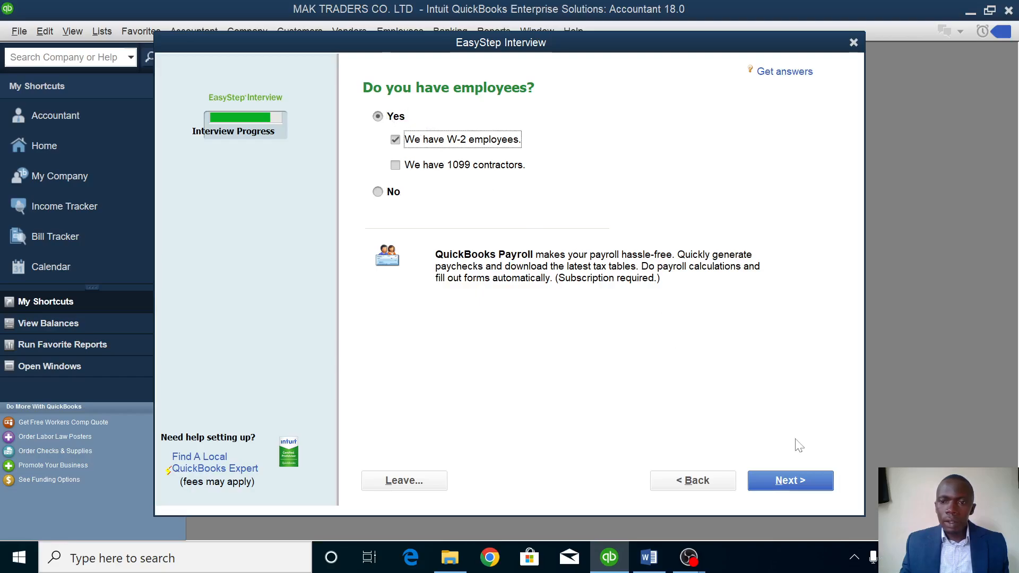
{"action": "left_click", "coordinate": [822, 481]}
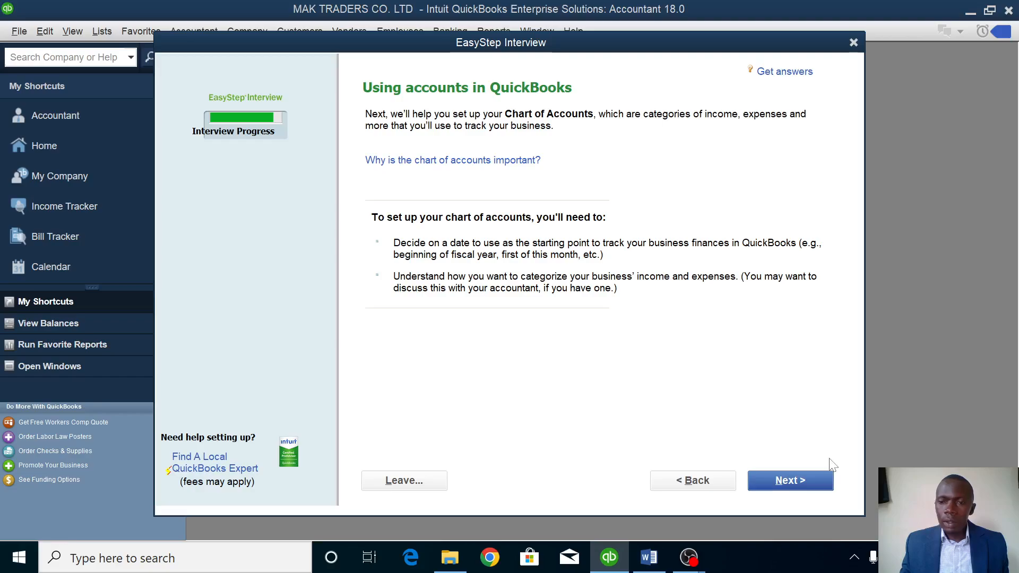
{"action": "left_click", "coordinate": [805, 480]}
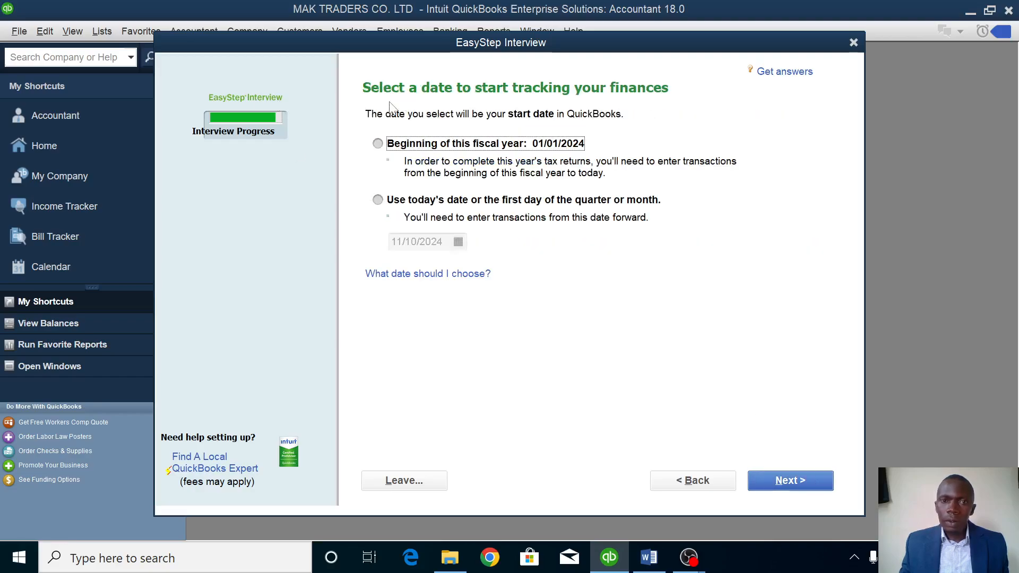
{"action": "left_click", "coordinate": [379, 144]}
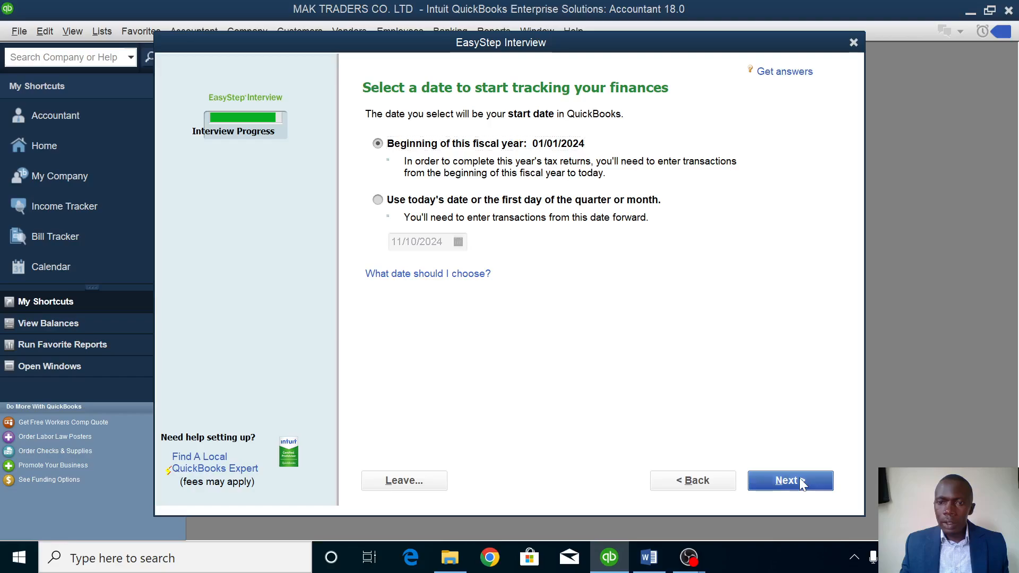
{"action": "left_click", "coordinate": [801, 483]}
{"action": "left_click", "coordinate": [791, 480]}
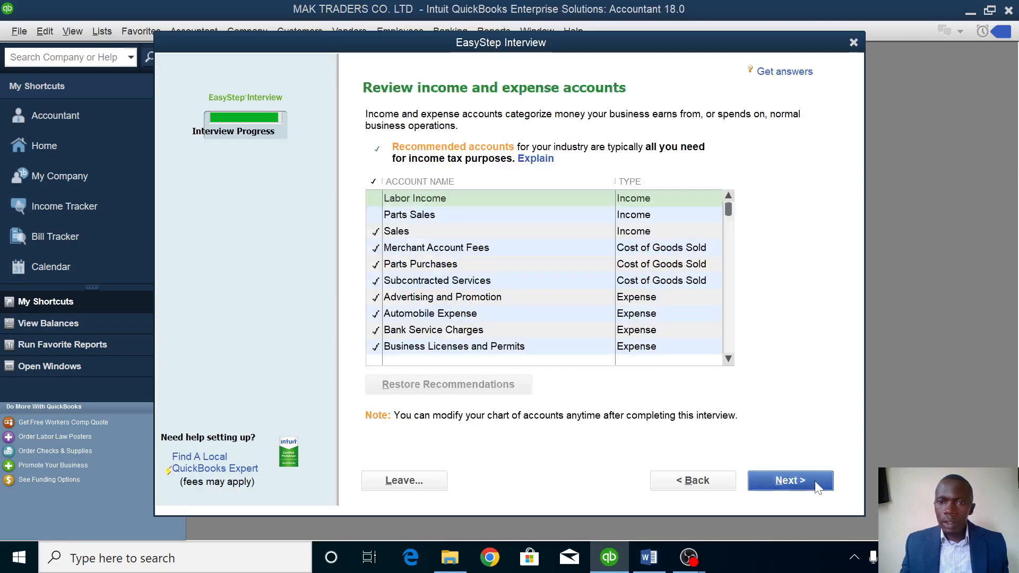
Finish the interview, skip adding details, and close the Accountant Center and feature tour windows.
{"action": "left_click", "coordinate": [779, 480]}
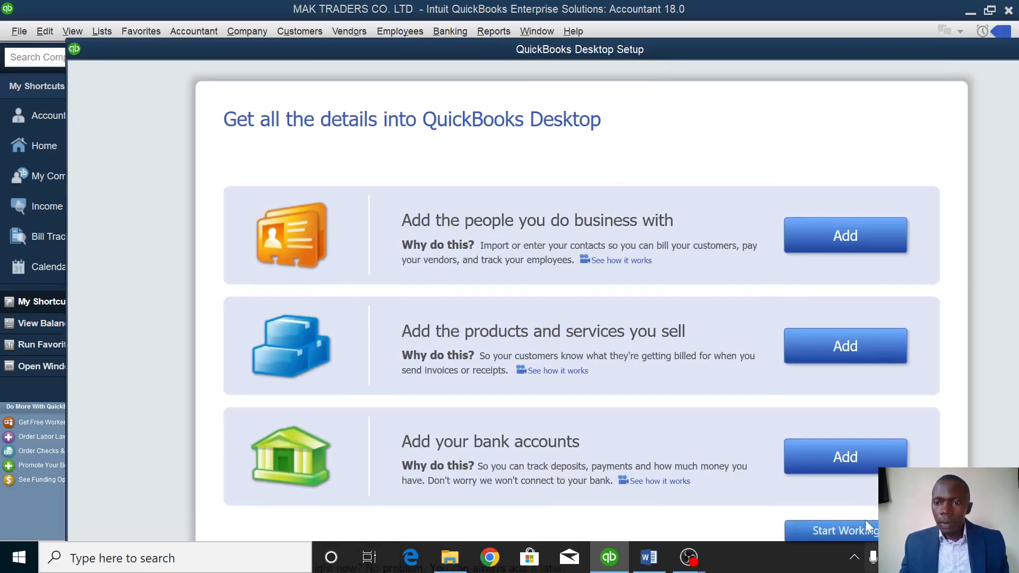
{"action": "left_click", "coordinate": [865, 532]}
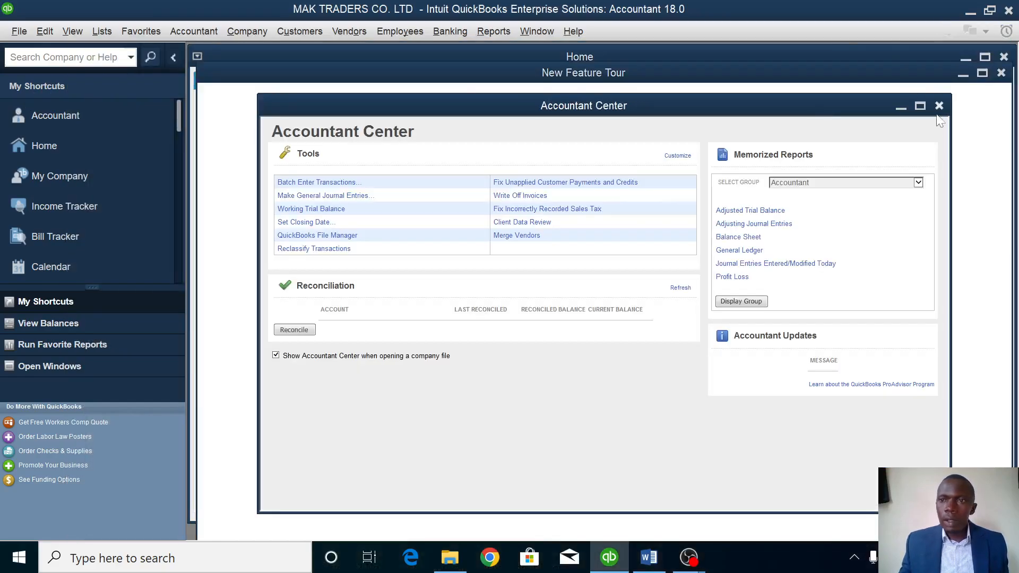
{"action": "left_click", "coordinate": [939, 106]}
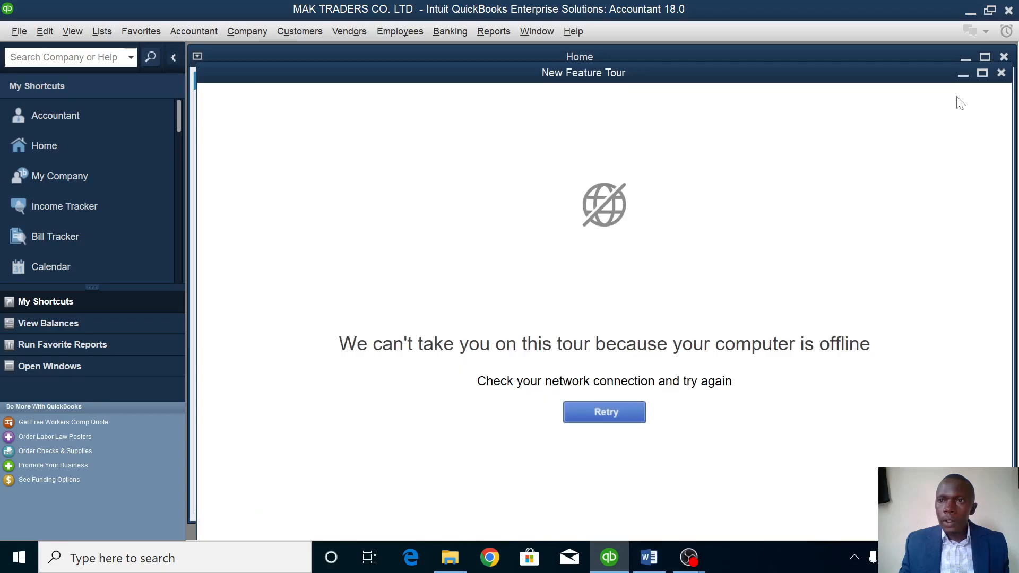
{"action": "left_click", "coordinate": [1001, 72]}
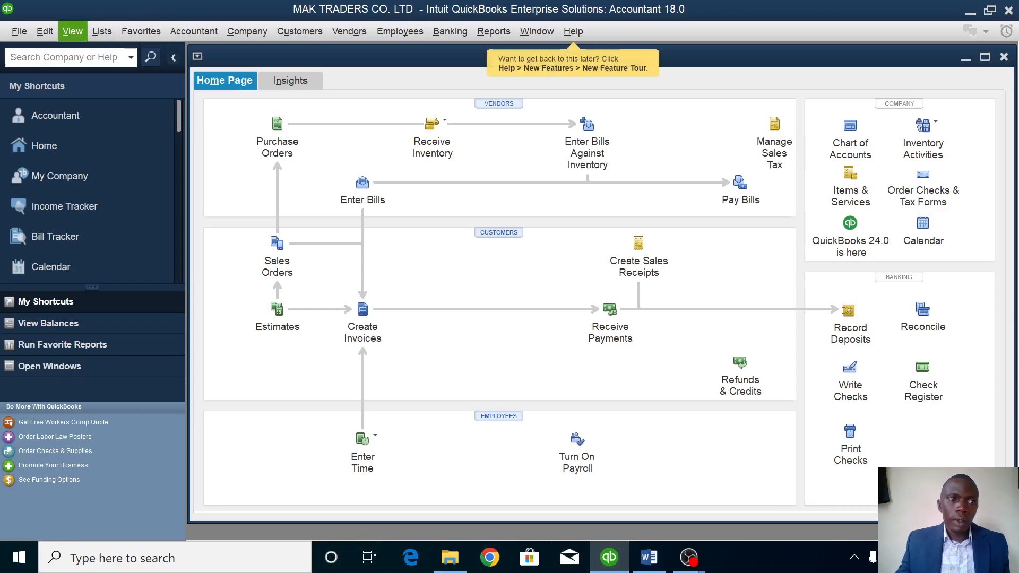
Turn on multiple currencies in the Multiple Currencies company preferences.
{"action": "left_click", "coordinate": [52, 31]}
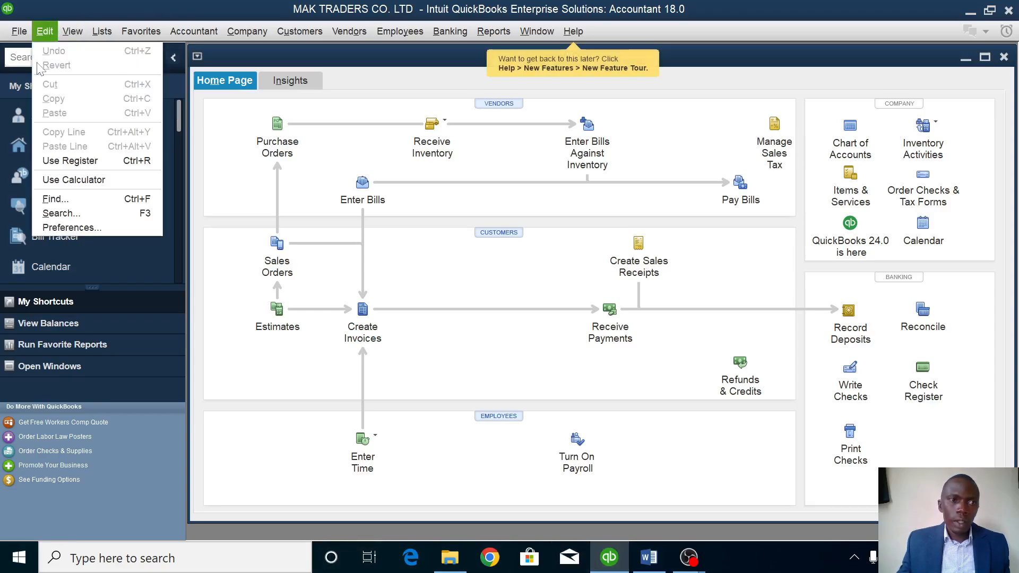
{"action": "left_click", "coordinate": [109, 227]}
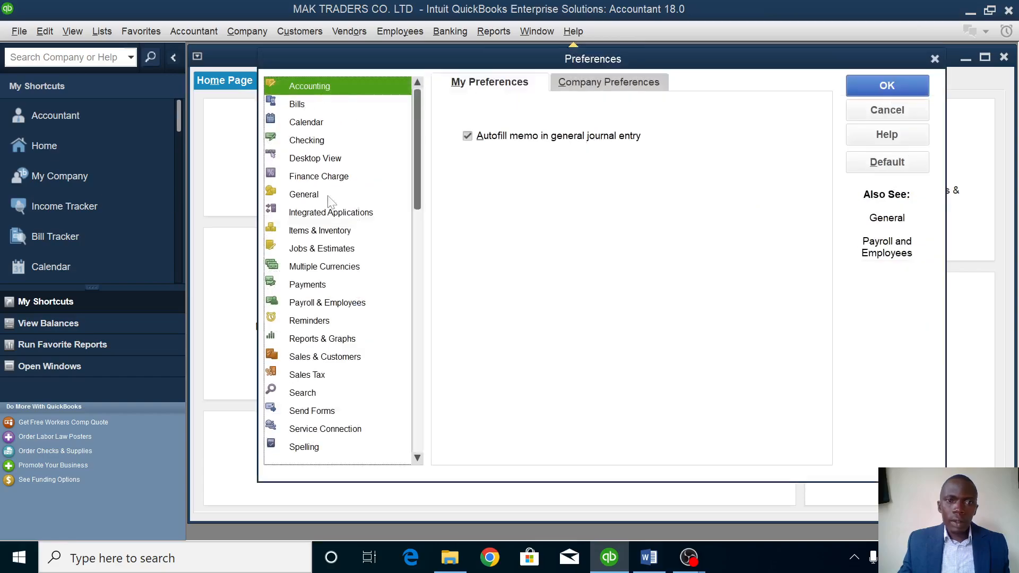
{"action": "left_click", "coordinate": [317, 269]}
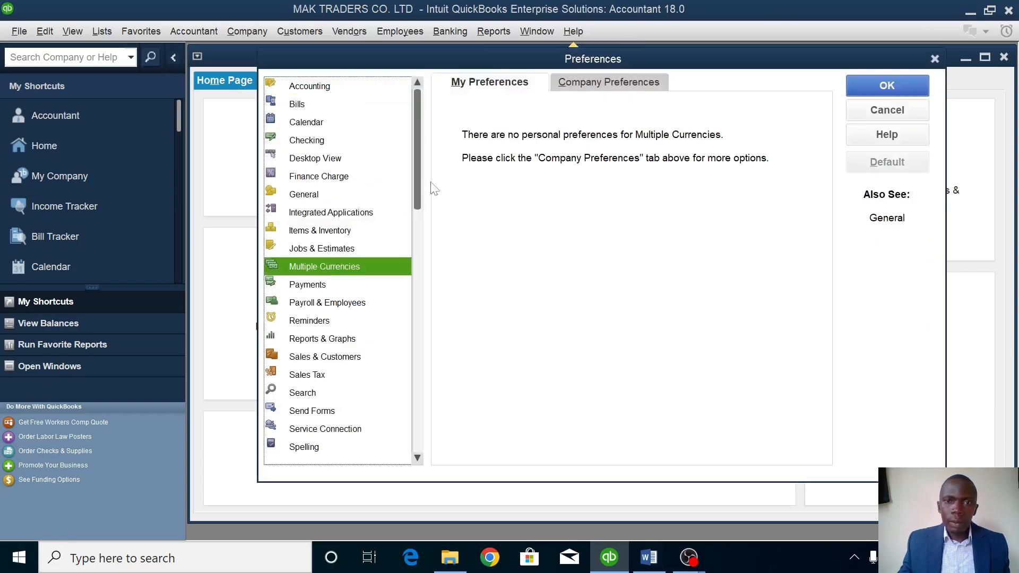
{"action": "left_click", "coordinate": [597, 88]}
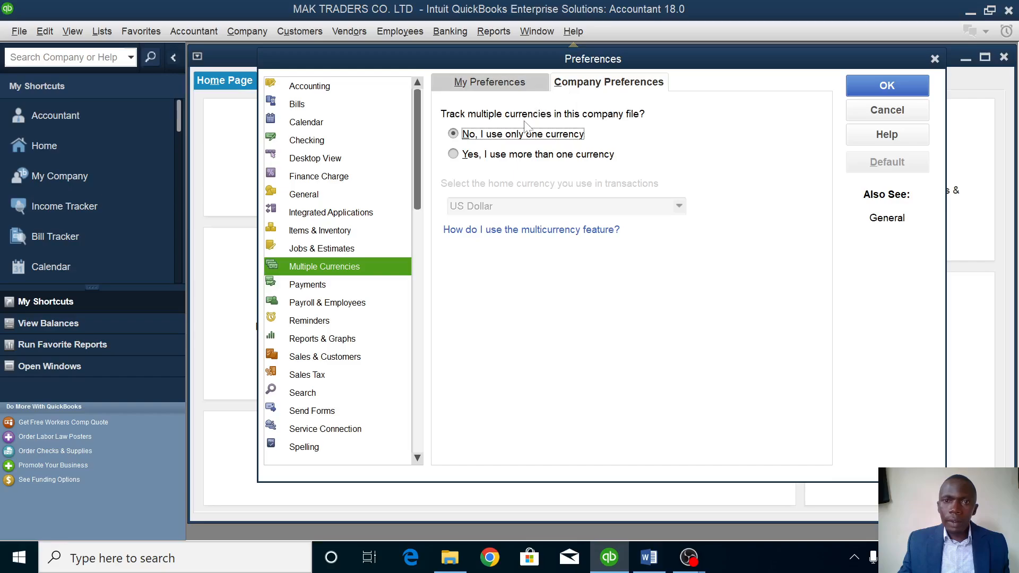
{"action": "left_click", "coordinate": [518, 156]}
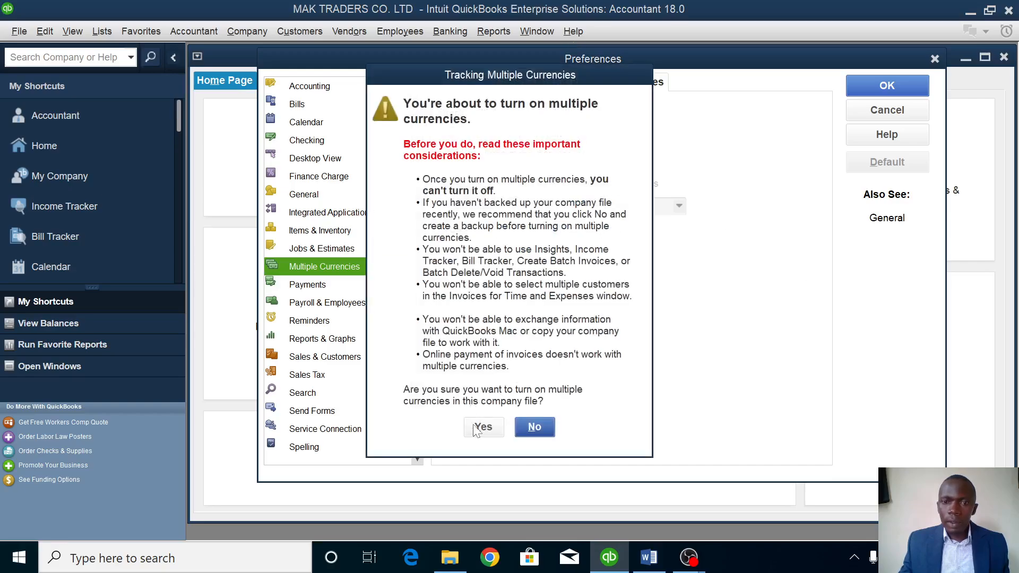
{"action": "left_click", "coordinate": [481, 426]}
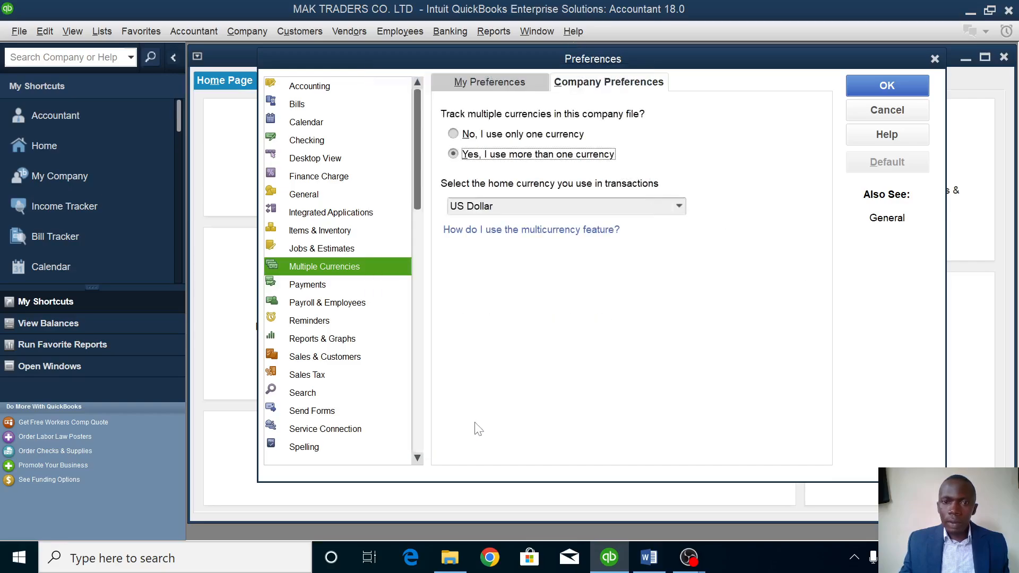
Set Ugandan Shilling as the active home currency and reopen the company file.
{"action": "left_click", "coordinate": [678, 205]}
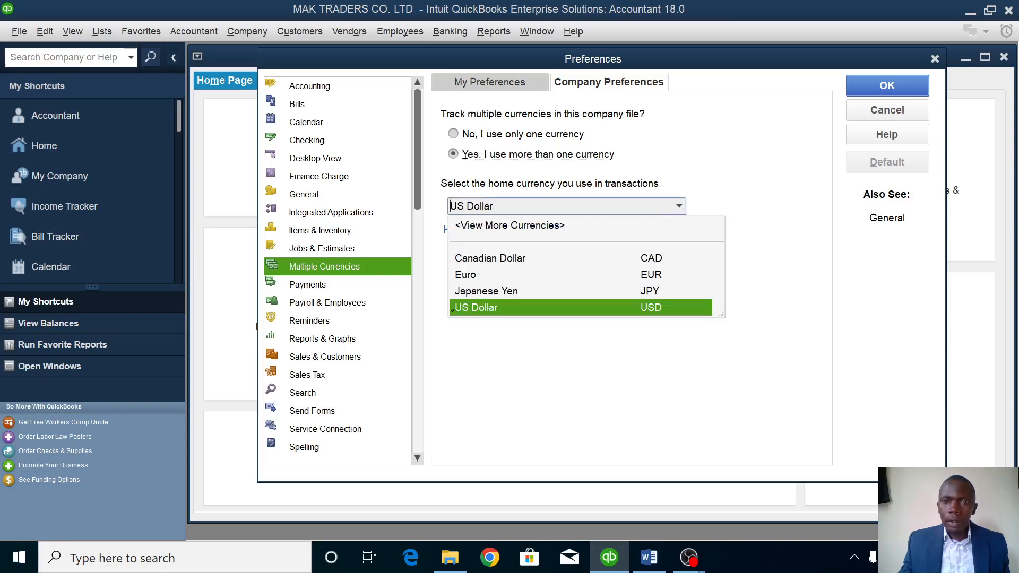
{"action": "left_click", "coordinate": [499, 227]}
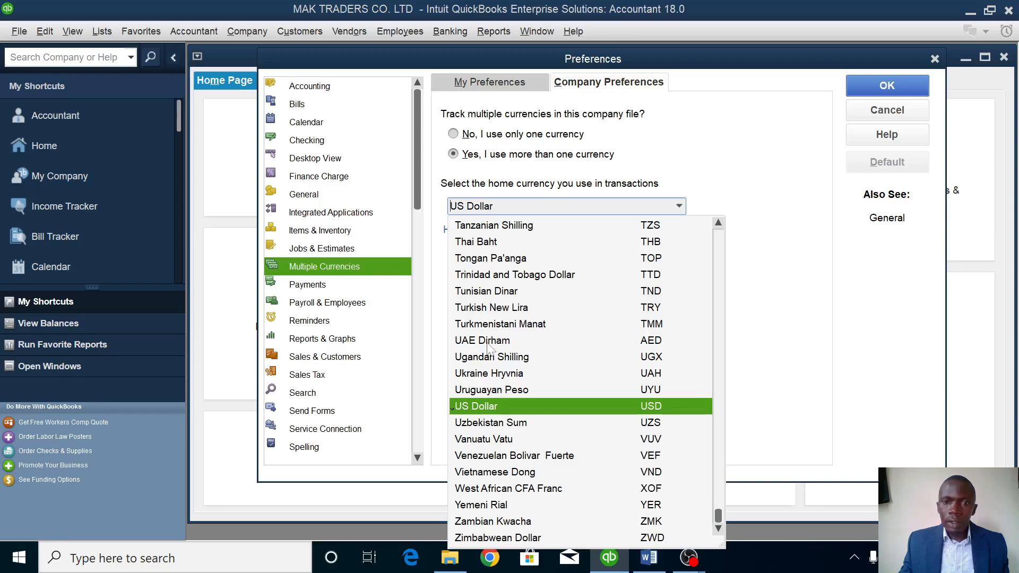
{"action": "left_click", "coordinate": [498, 359]}
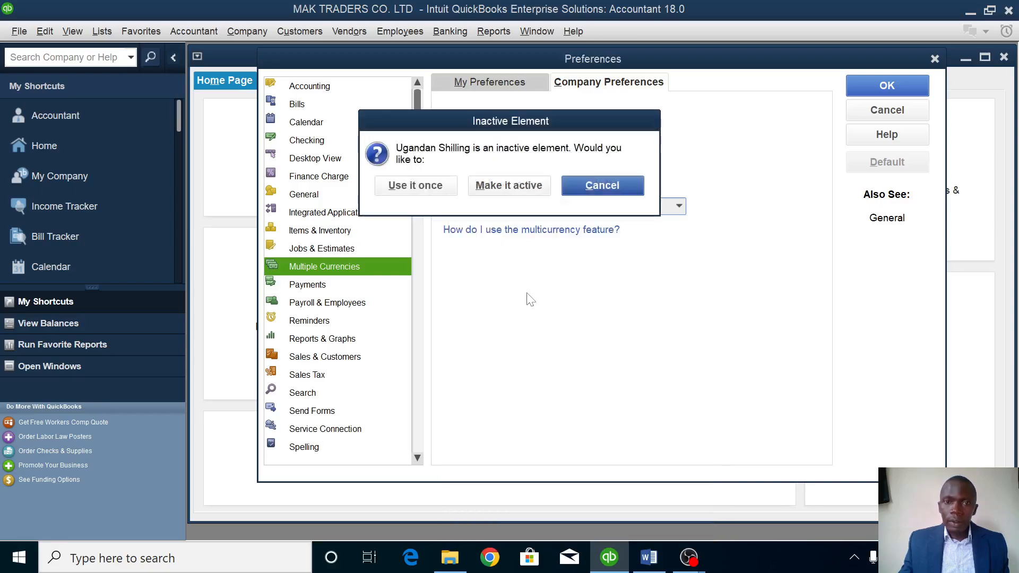
{"action": "left_click", "coordinate": [513, 196]}
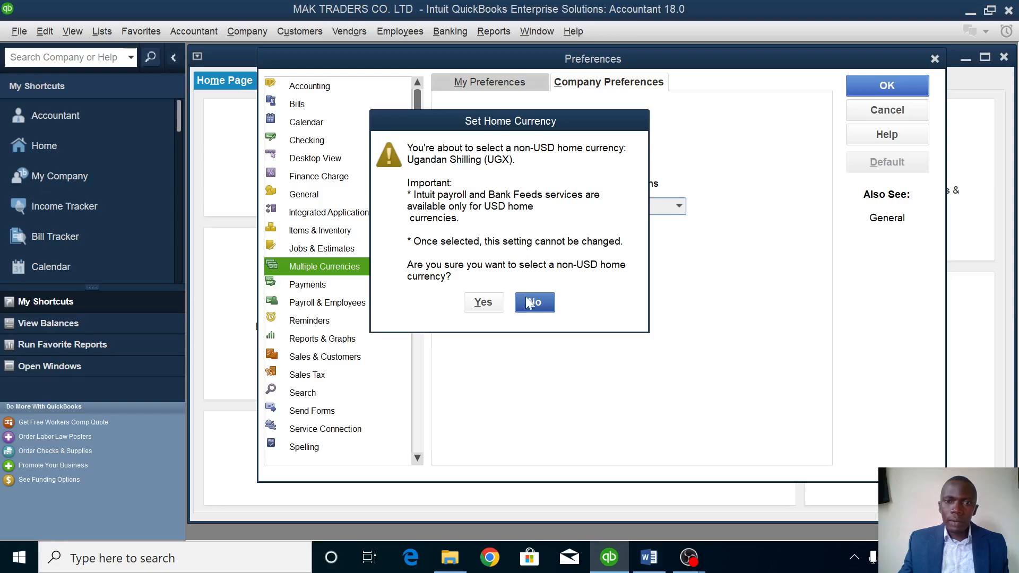
{"action": "left_click", "coordinate": [483, 304]}
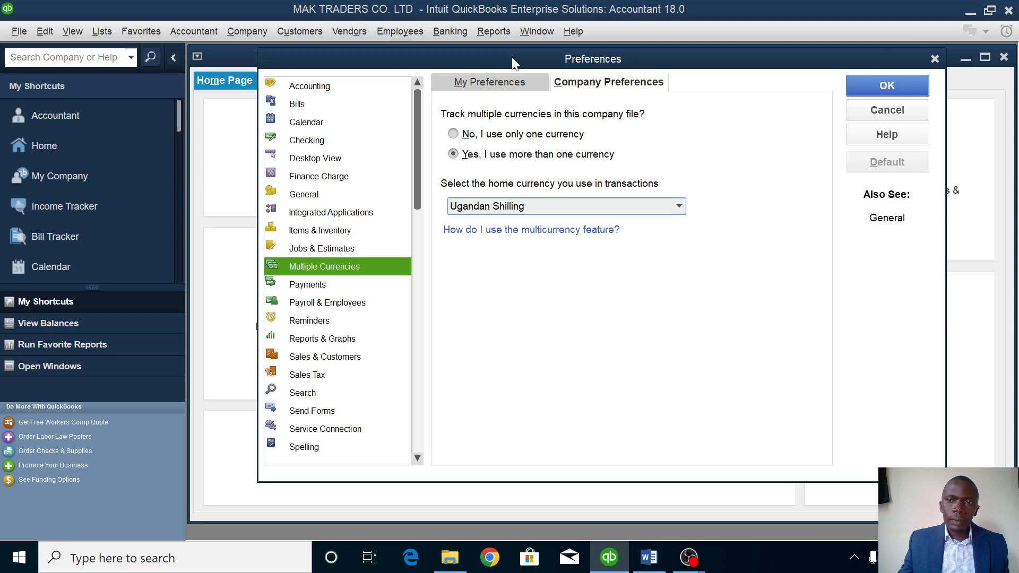
{"action": "key", "text": "Return"}
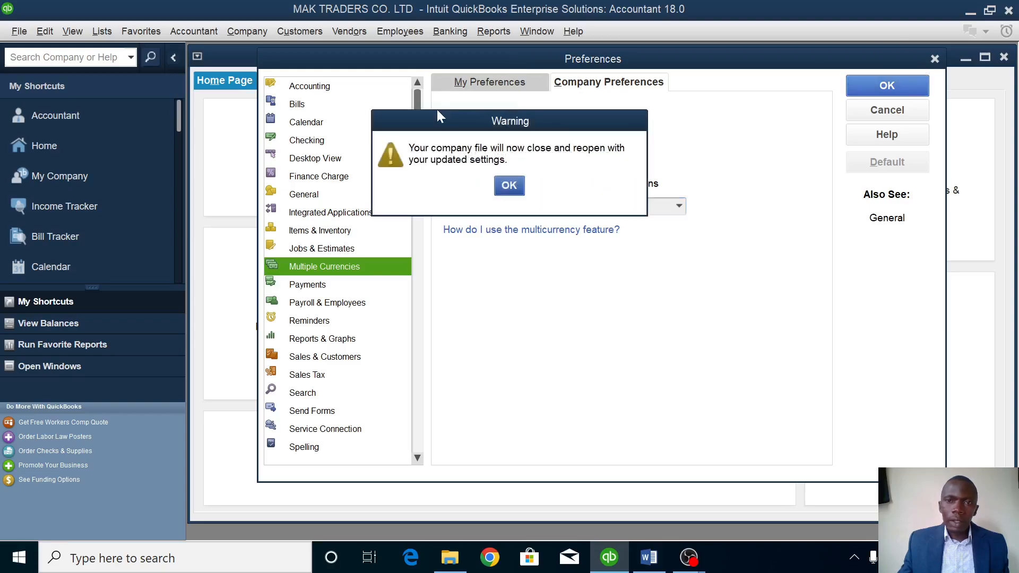
{"action": "left_click", "coordinate": [509, 185]}
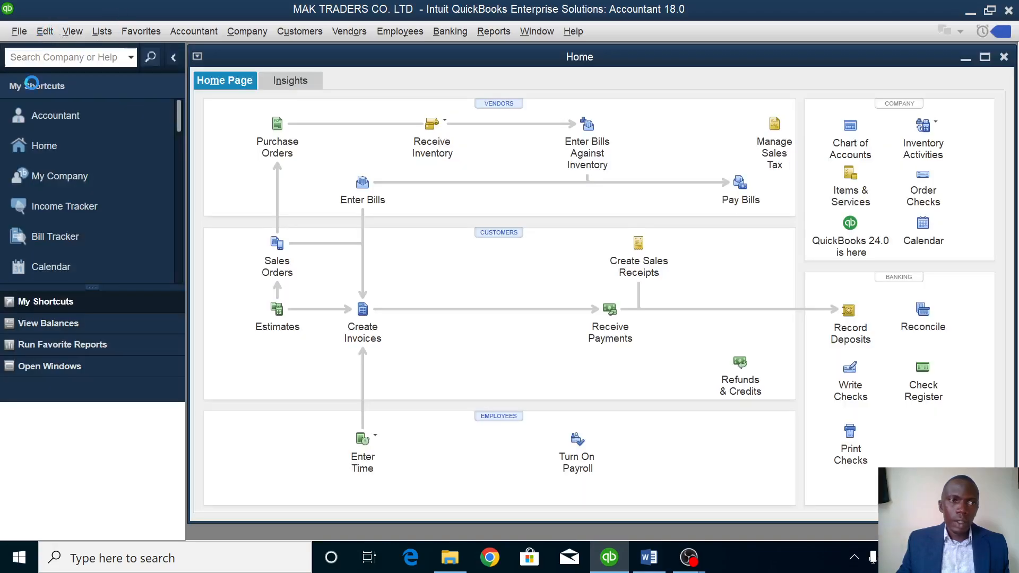
Uncheck both the past- and future-dated transaction warnings in Accounting company preferences.
{"action": "left_click", "coordinate": [42, 33]}
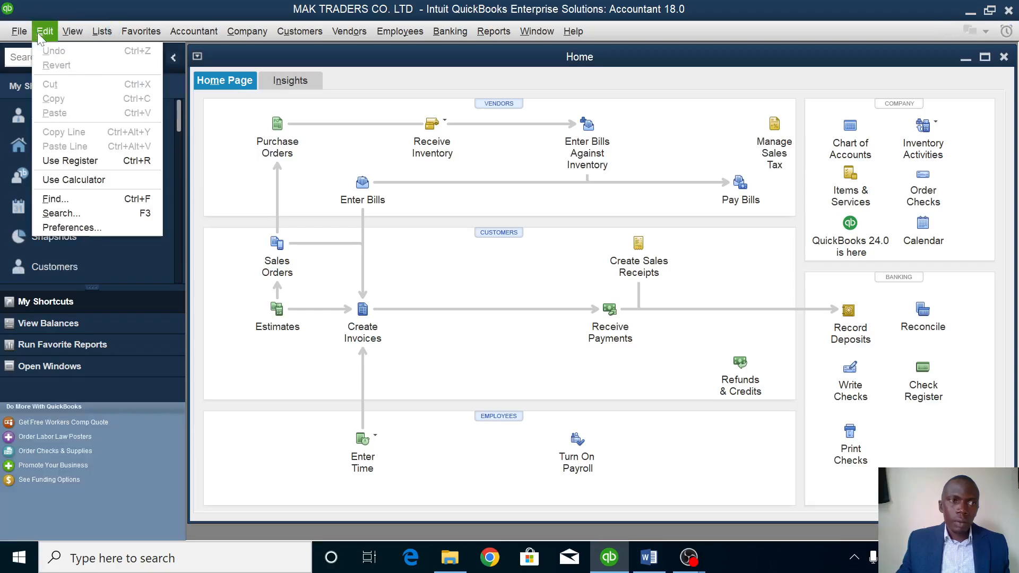
{"action": "left_click", "coordinate": [87, 225]}
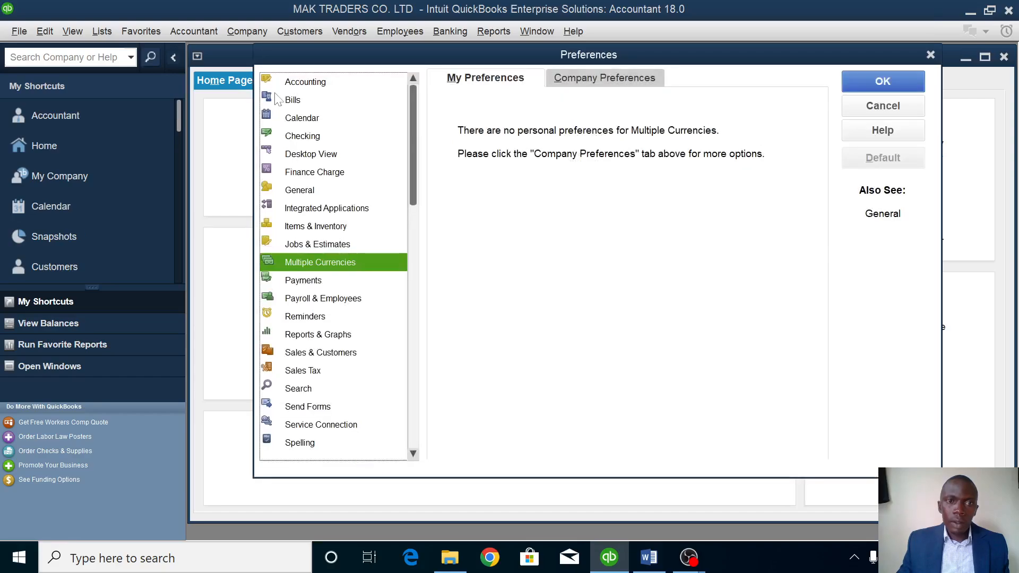
{"action": "left_click", "coordinate": [309, 83]}
{"action": "left_click", "coordinate": [640, 87]}
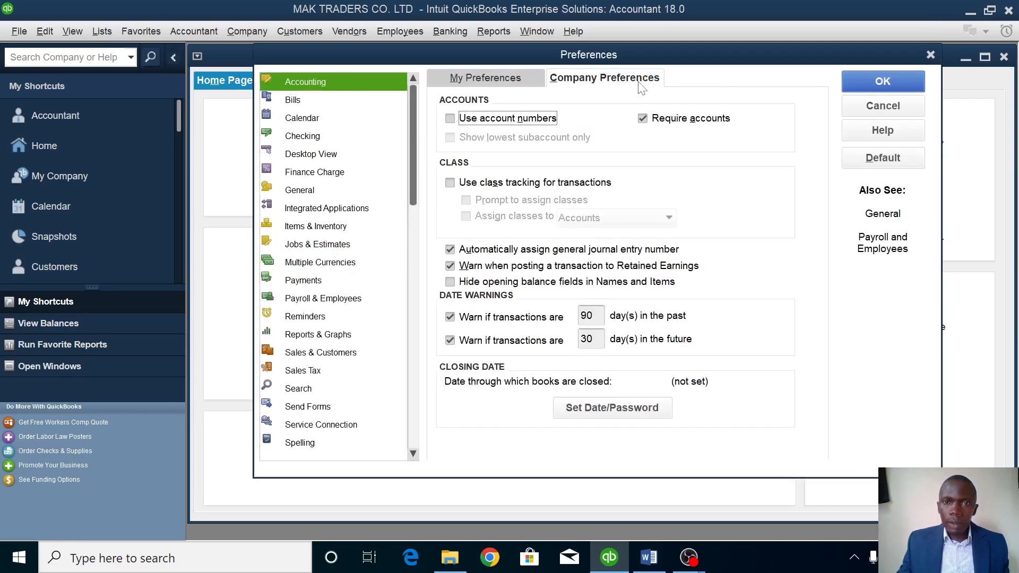
{"action": "left_click", "coordinate": [477, 320]}
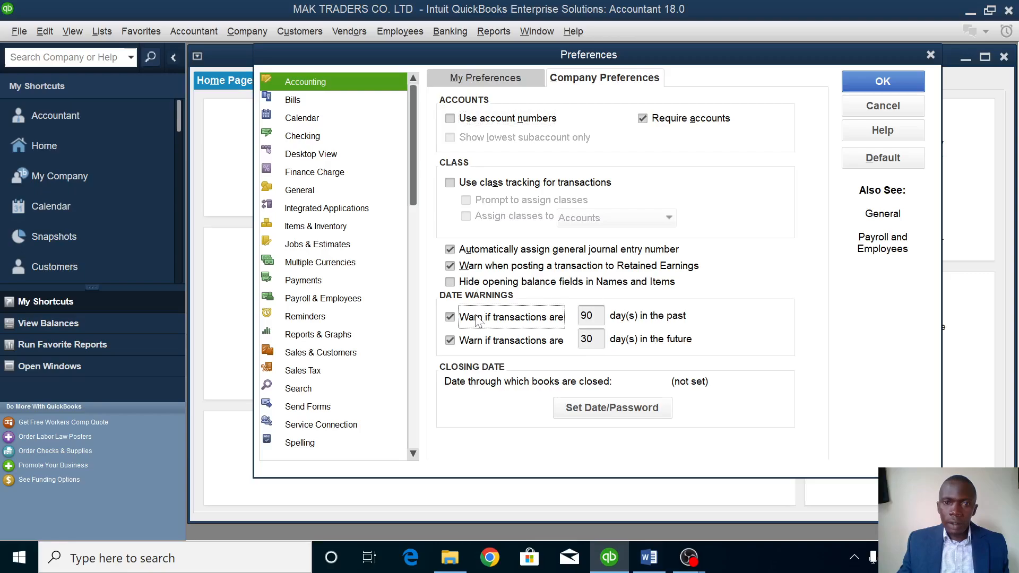
{"action": "left_click", "coordinate": [483, 343]}
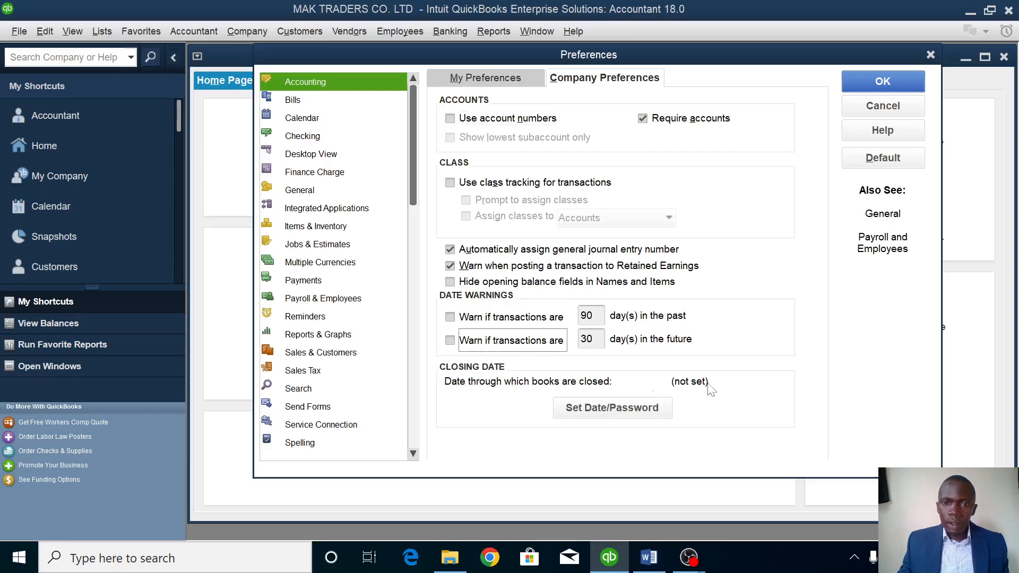
{"action": "left_click", "coordinate": [881, 80]}
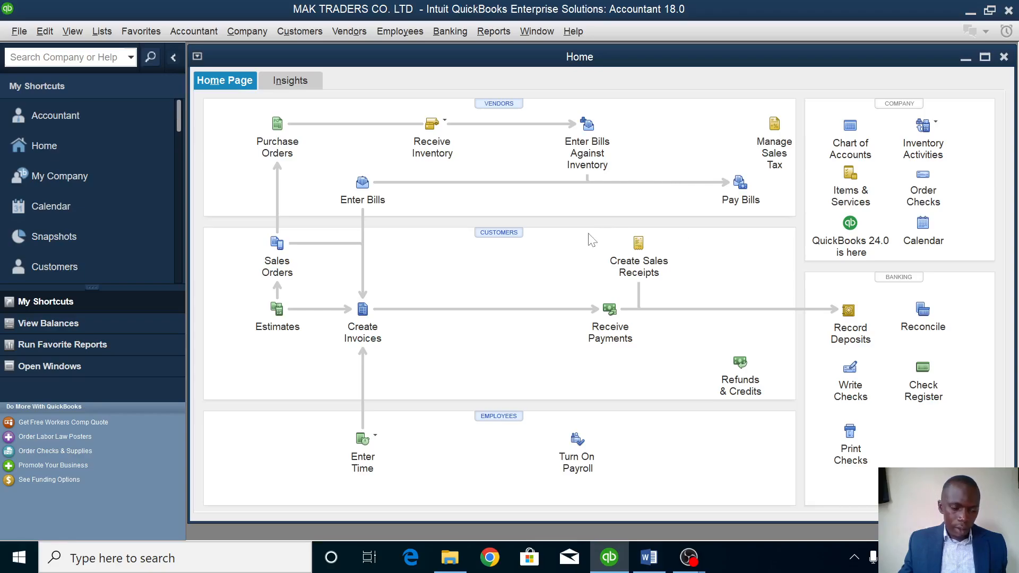
{"action": "left_click", "coordinate": [648, 558]}
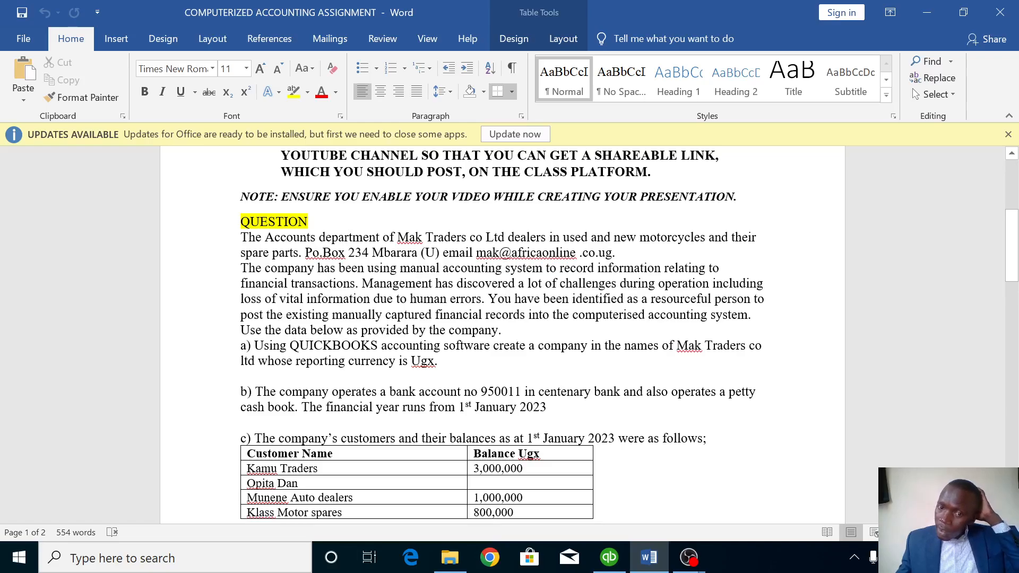
{"action": "left_click", "coordinate": [647, 560]}
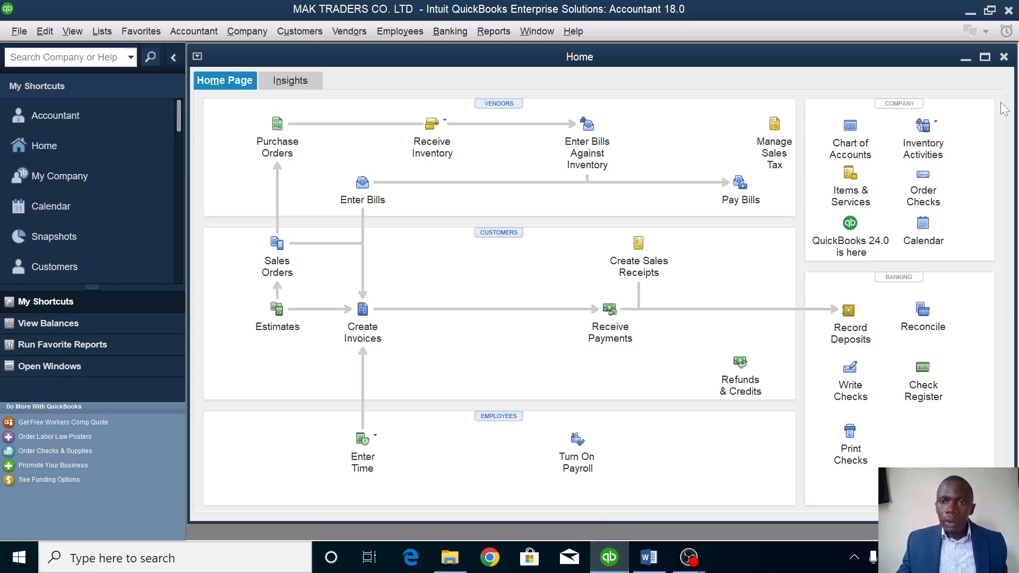
Add two Bank-type accounts, CENTENARY BANK and PETTY CASH, to the chart of accounts.
{"action": "left_click", "coordinate": [849, 130]}
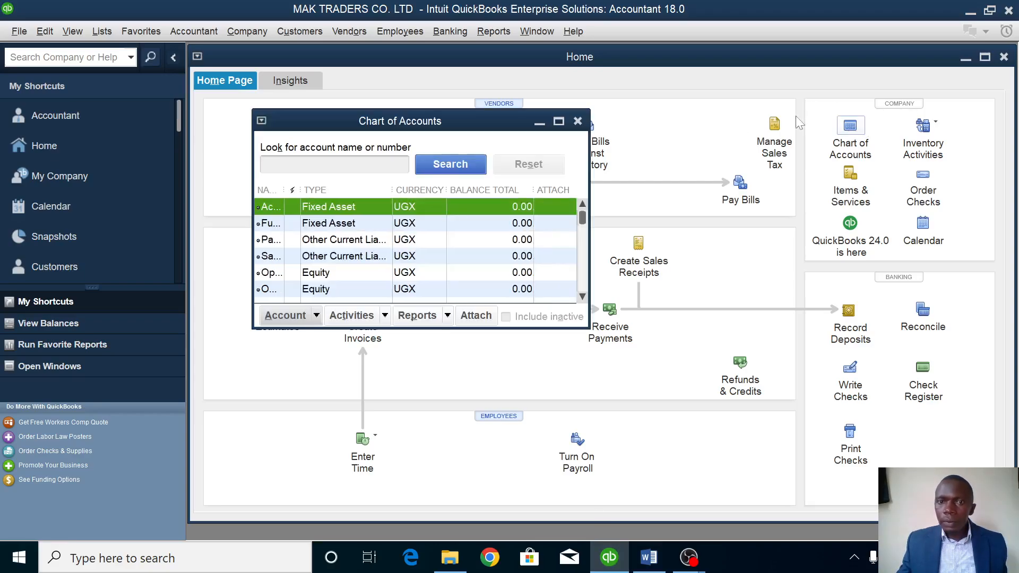
{"action": "left_click", "coordinate": [558, 121]}
{"action": "right_click", "coordinate": [490, 157]}
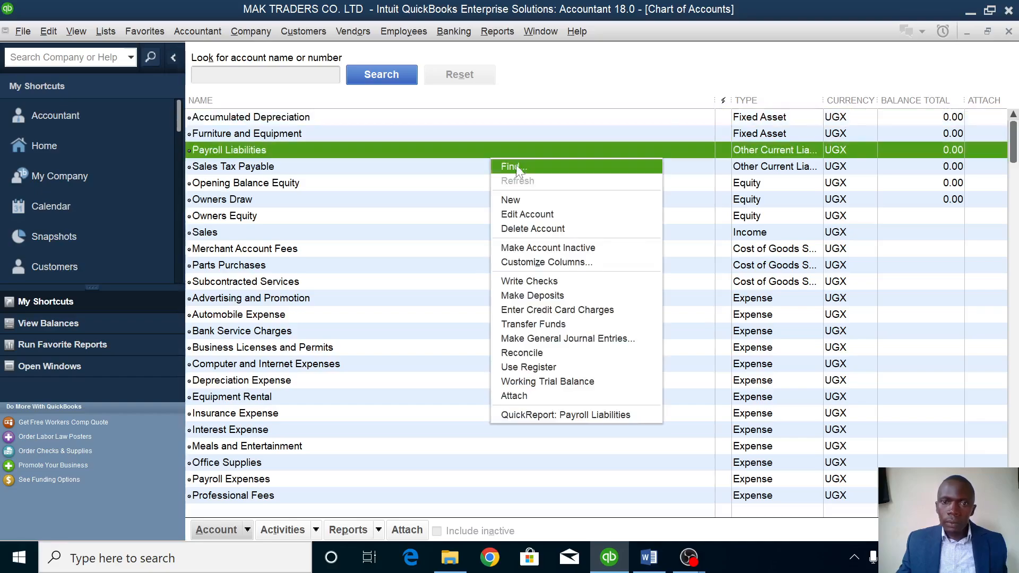
{"action": "left_click", "coordinate": [518, 199]}
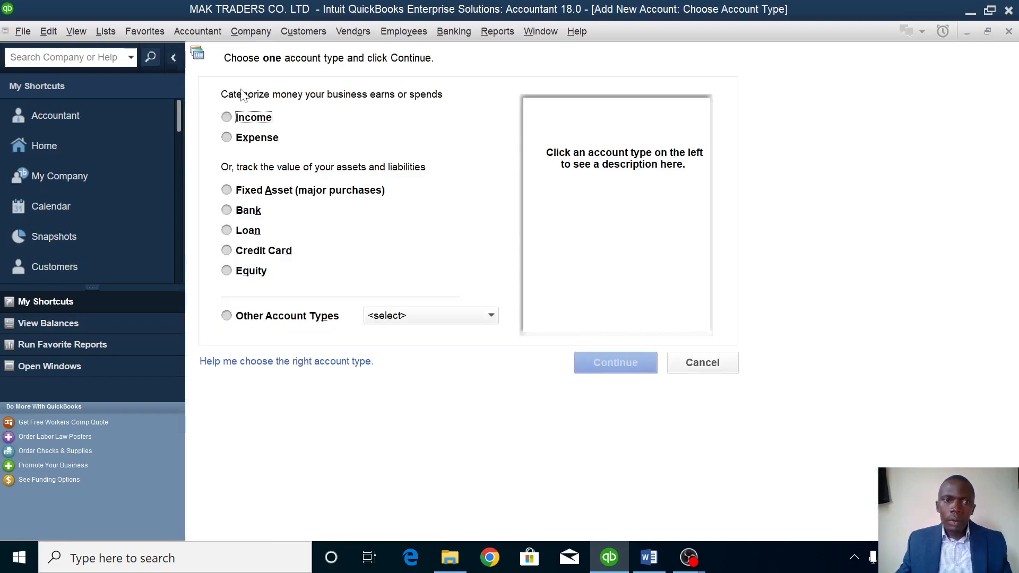
{"action": "left_click", "coordinate": [249, 211]}
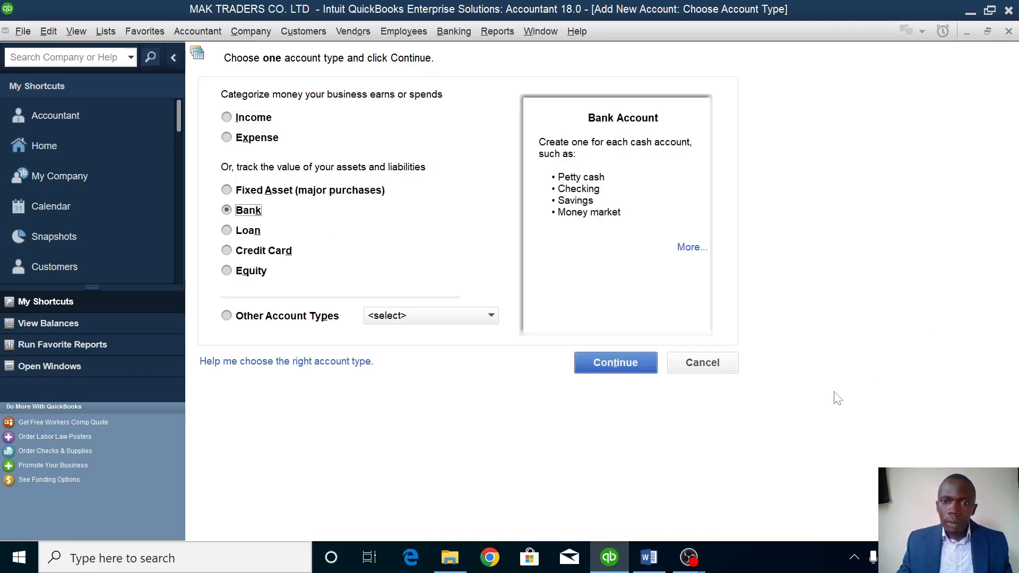
{"action": "left_click", "coordinate": [628, 370]}
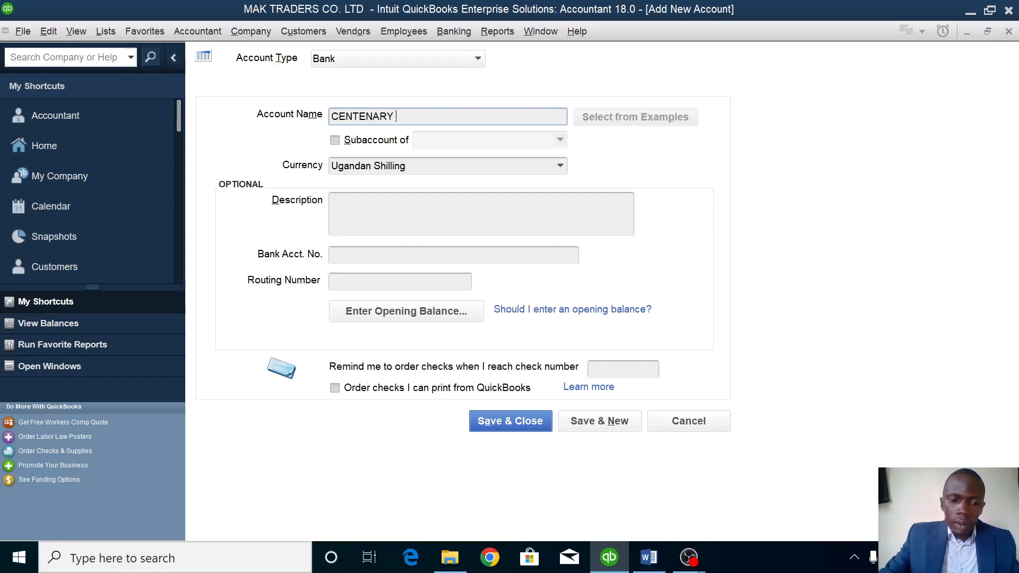
{"action": "type", "text": "BANK"}
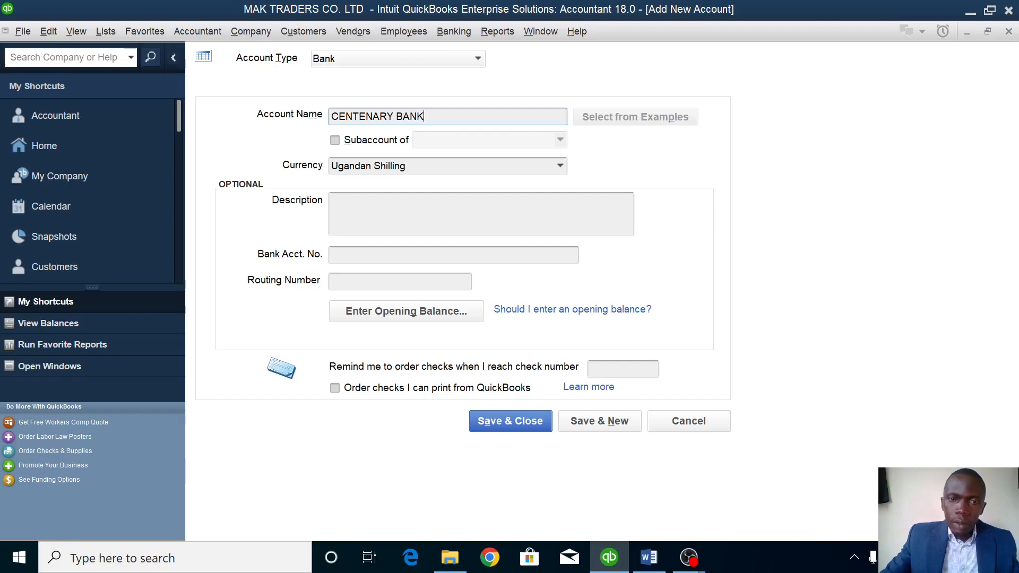
{"action": "left_click", "coordinate": [379, 254]}
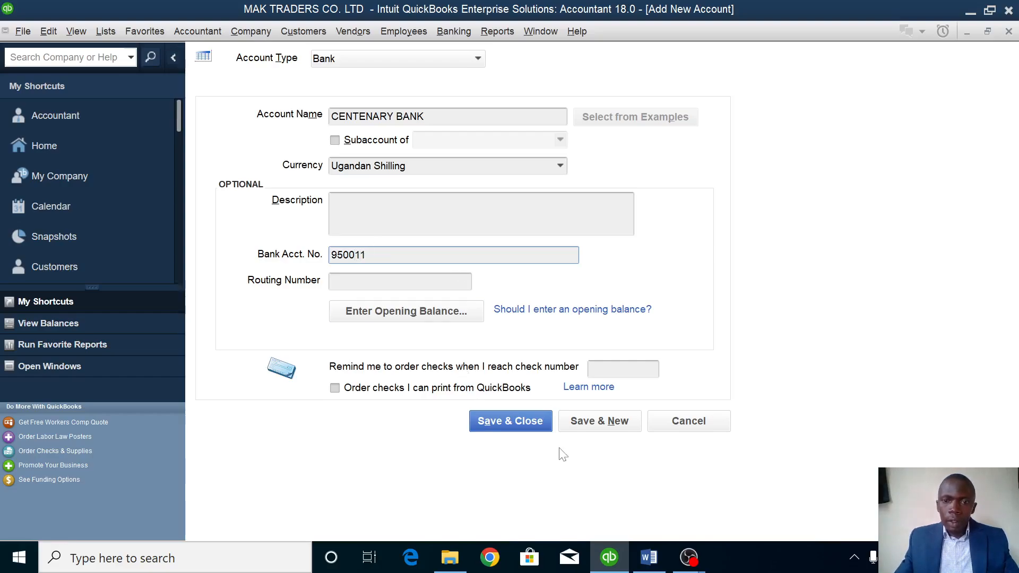
{"action": "left_click", "coordinate": [605, 419]}
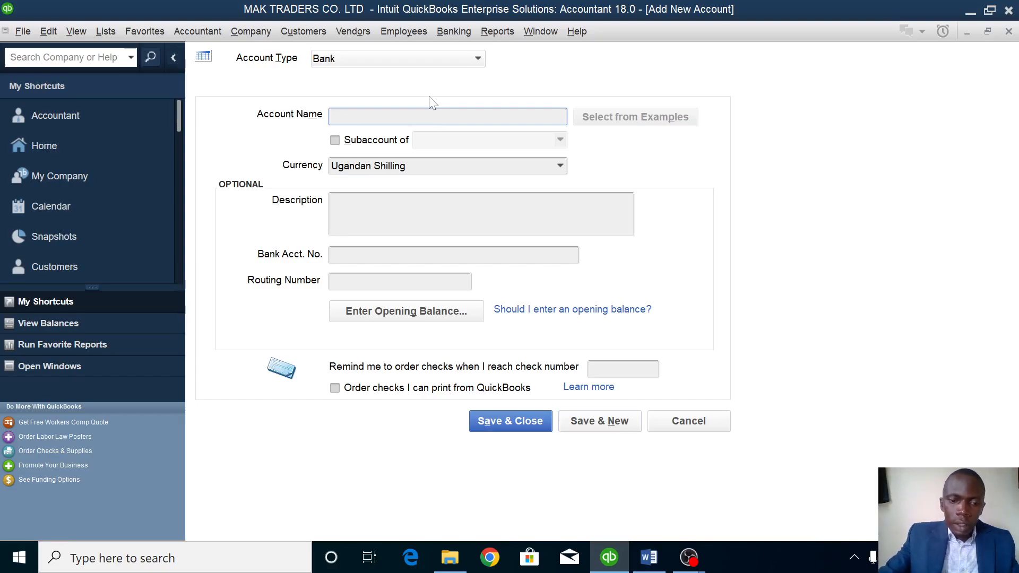
{"action": "type", "text": "PETTY CASH"}
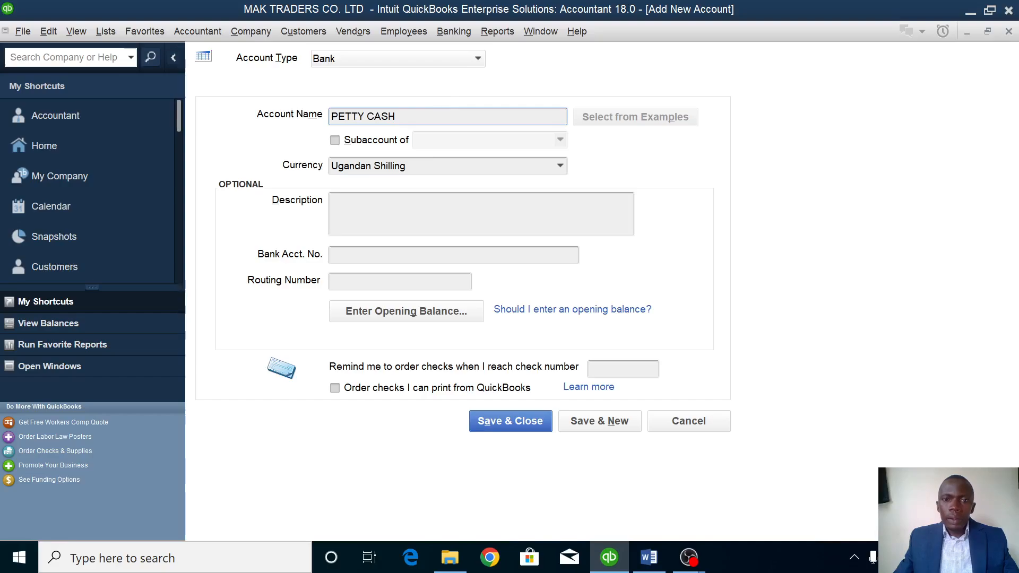
{"action": "left_click", "coordinate": [533, 424]}
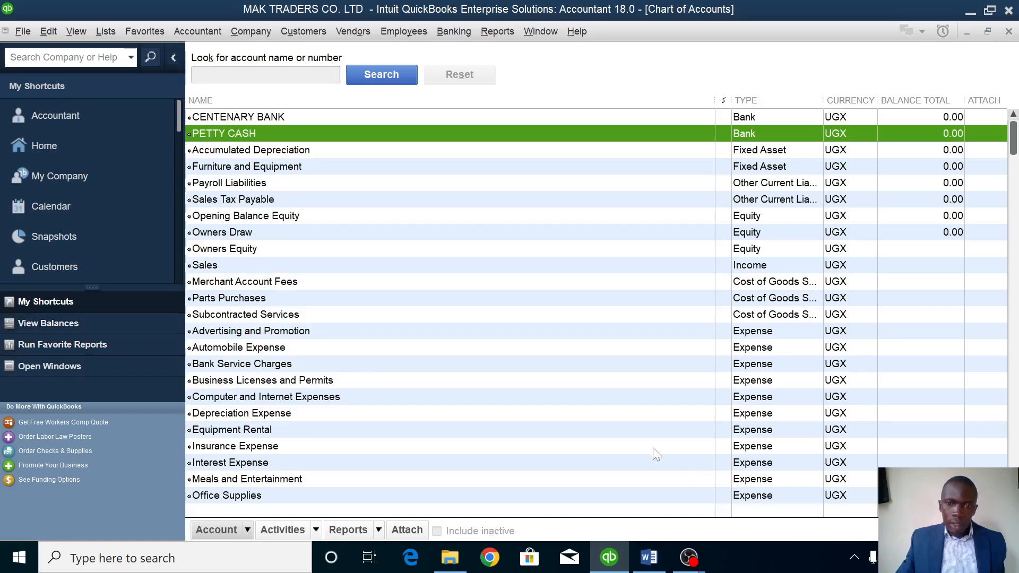
Check the assignment document, then return to QuickBooks and open the Customer Center from Home.
{"action": "left_click", "coordinate": [649, 559]}
{"action": "scroll", "coordinate": [503, 335], "scroll_direction": "down", "scroll_amount": 5}
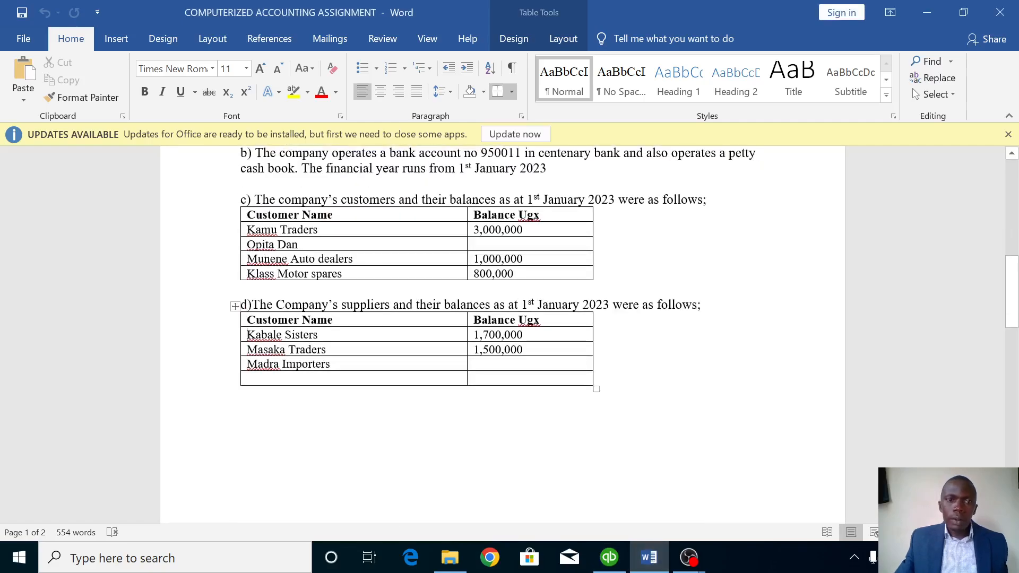
{"action": "left_click", "coordinate": [609, 557]}
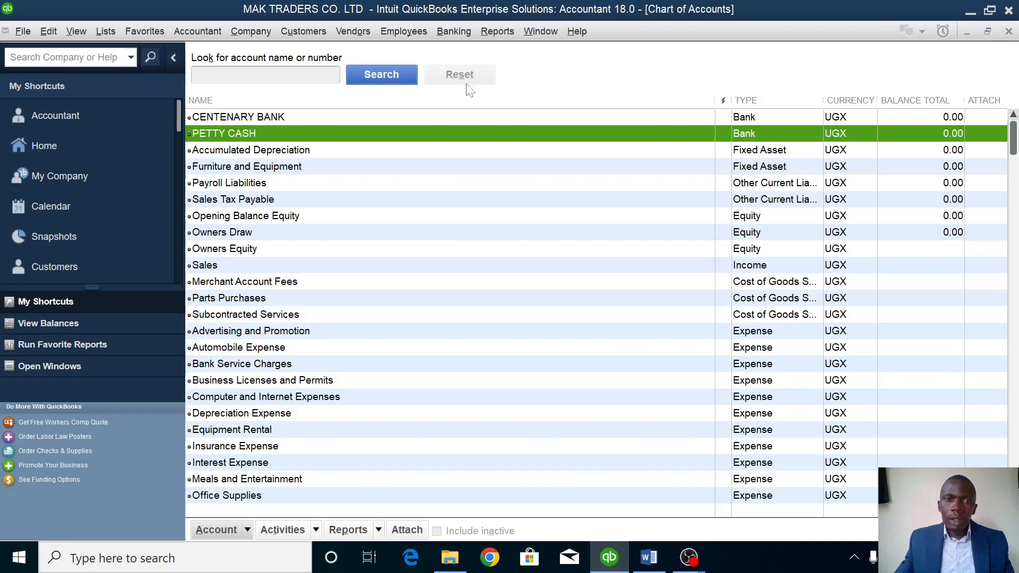
{"action": "left_click", "coordinate": [38, 146]}
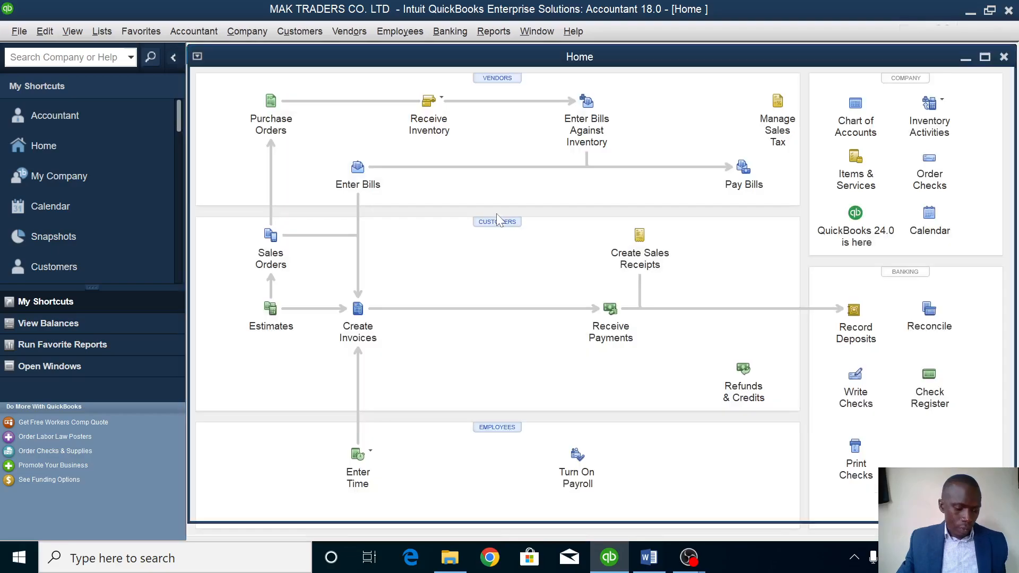
{"action": "left_click", "coordinate": [498, 221]}
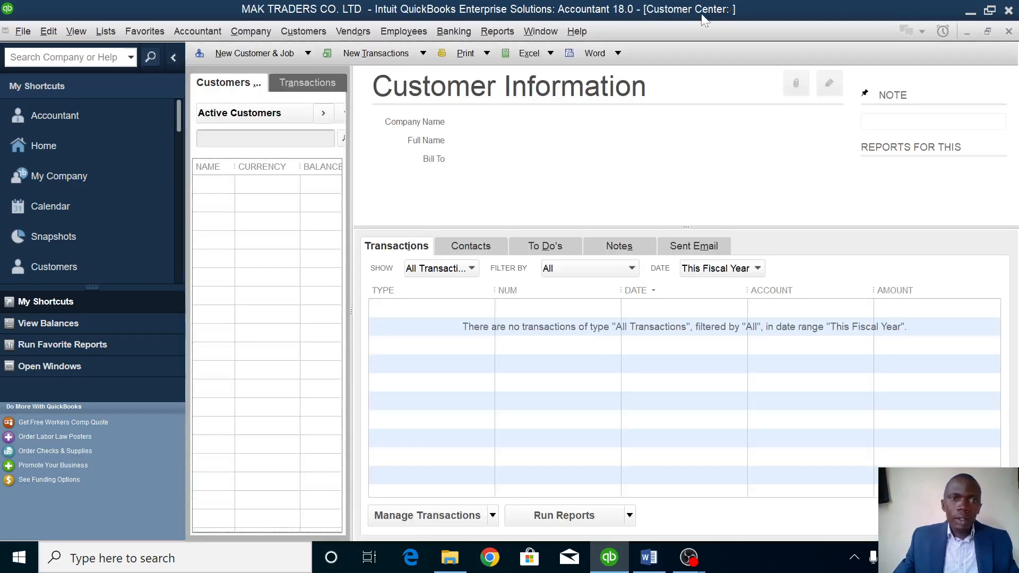
Add customer KAMU TRADERS with a 3,000,000 opening balance as of 1/1/2023, copying the date for reuse.
{"action": "left_click", "coordinate": [254, 55]}
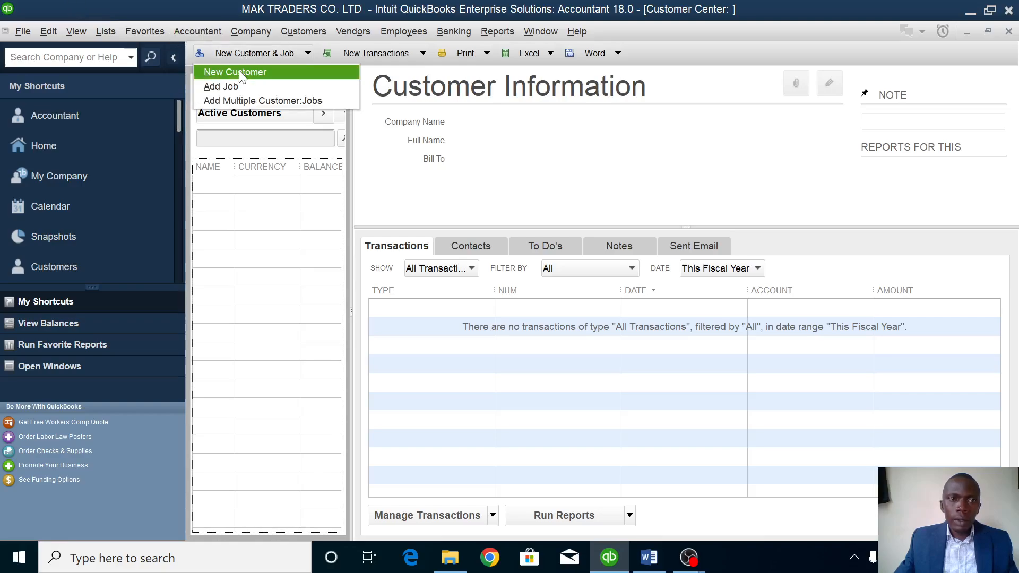
{"action": "left_click", "coordinate": [250, 72]}
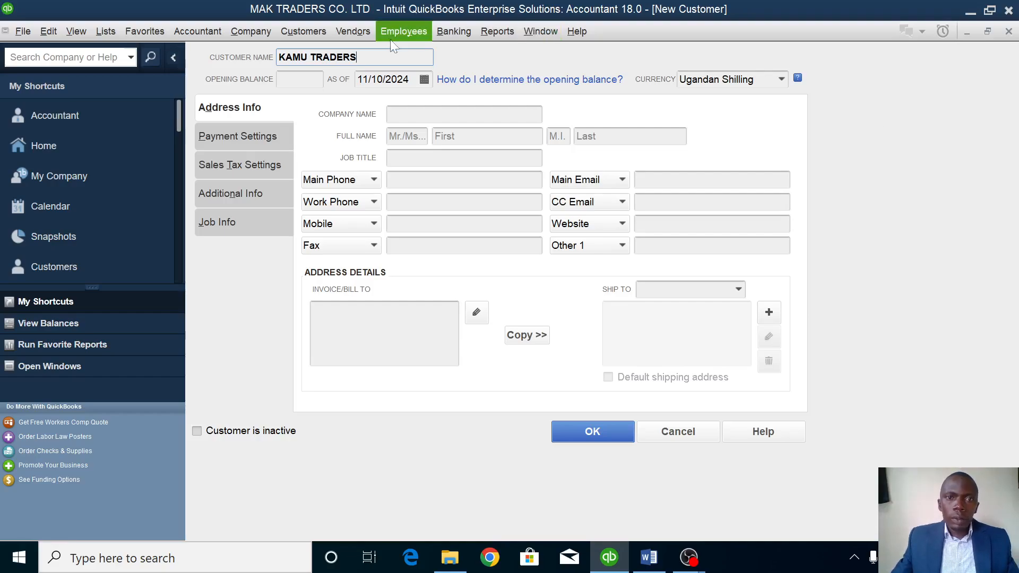
{"action": "left_click", "coordinate": [300, 79]}
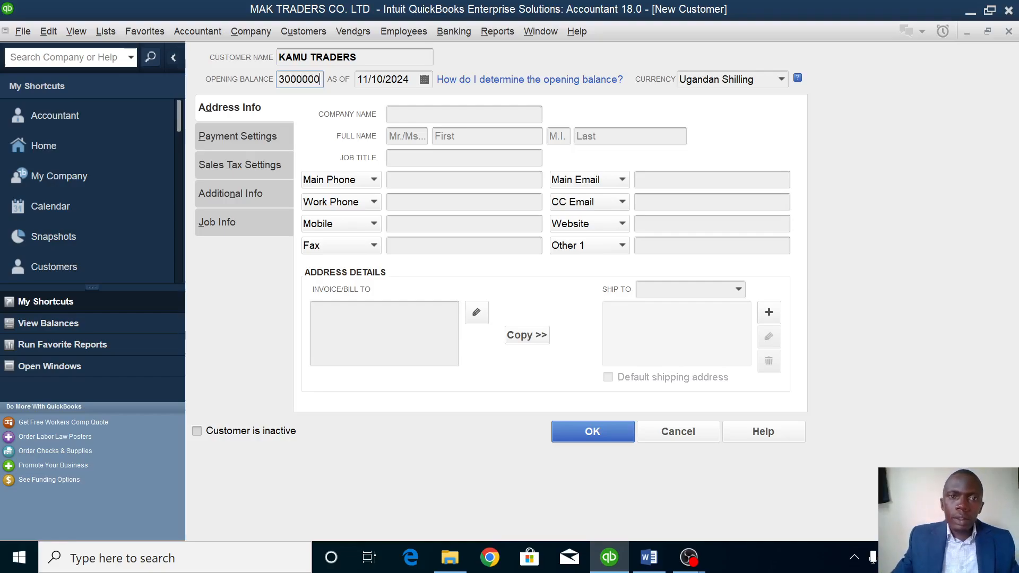
{"action": "key", "text": "Tab"}
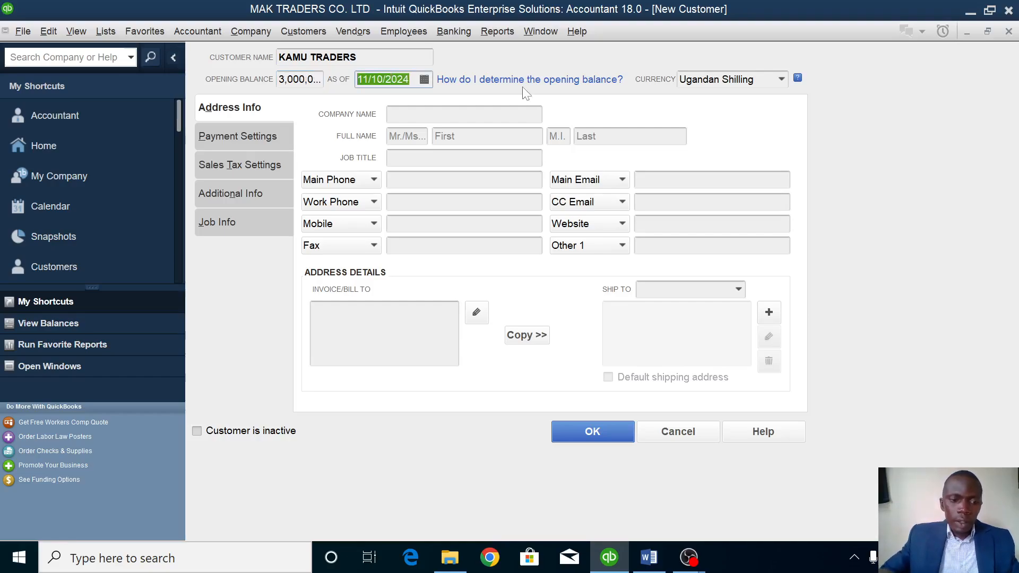
{"action": "type", "text": "1"}
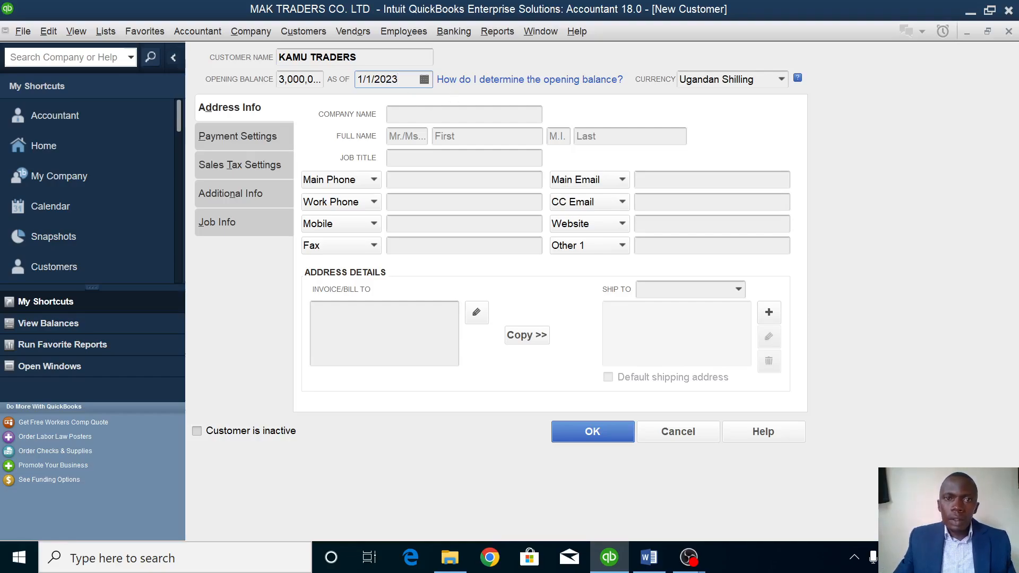
{"action": "key", "text": "shift+Left"}
{"action": "key", "text": "shift+Left"}
{"action": "key", "text": "shift+Left"}
{"action": "key", "text": "shift+Left"}
{"action": "key", "text": "shift+Left"}
{"action": "key", "text": "shift+Left"}
{"action": "key", "text": "shift+Left"}
{"action": "key", "text": "shift+Left"}
{"action": "right_click", "coordinate": [368, 78]}
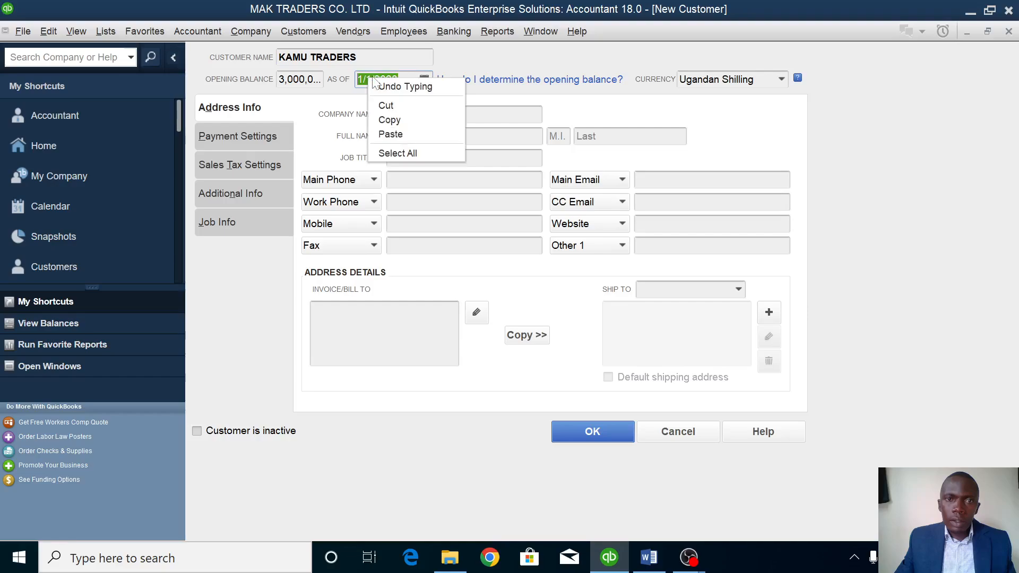
{"action": "left_click", "coordinate": [397, 122]}
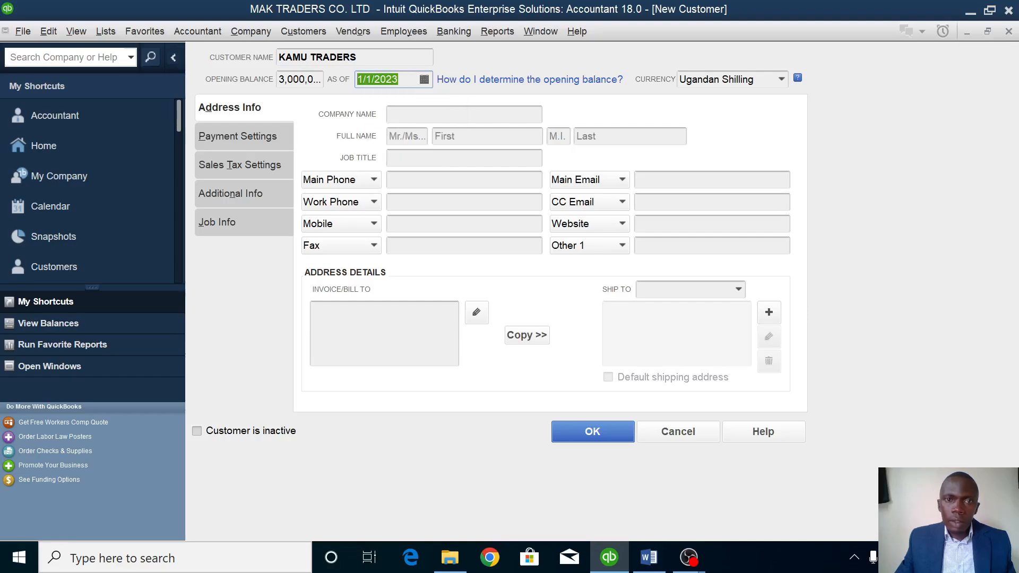
{"action": "left_click", "coordinate": [608, 432]}
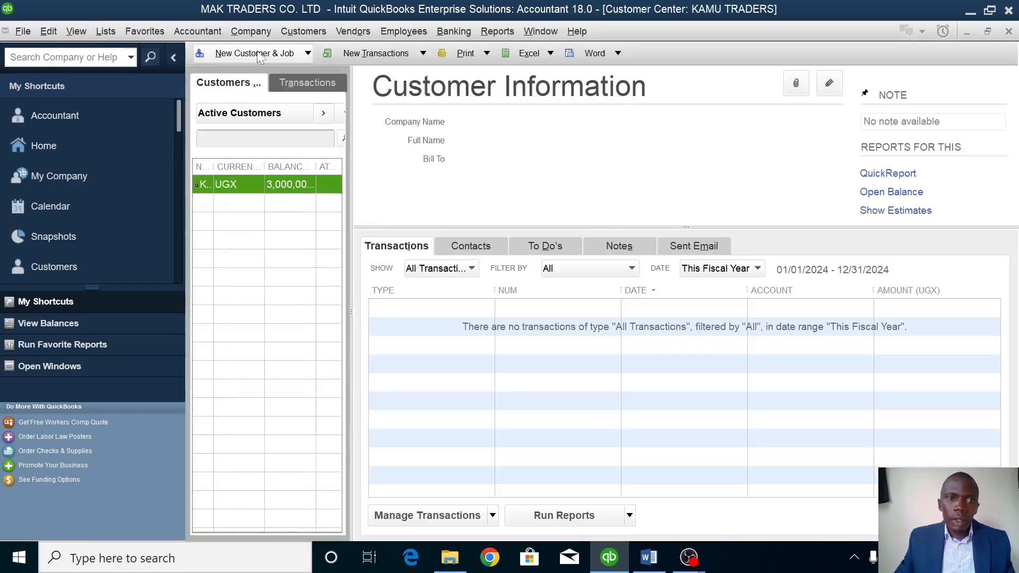
Add the individual customer by name with no opening balance, dated 1/1/2023.
{"action": "left_click", "coordinate": [226, 56]}
{"action": "left_click", "coordinate": [234, 73]}
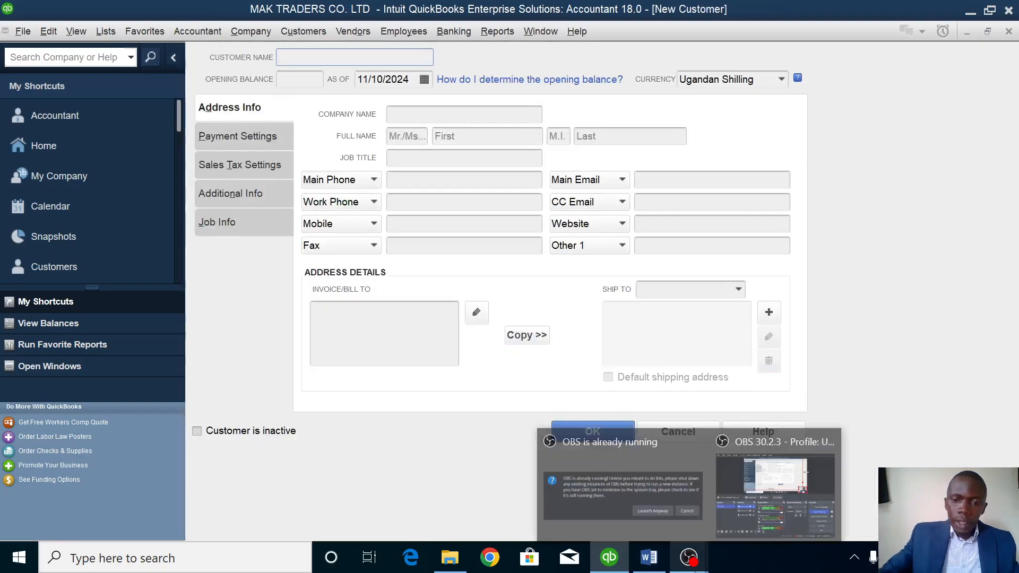
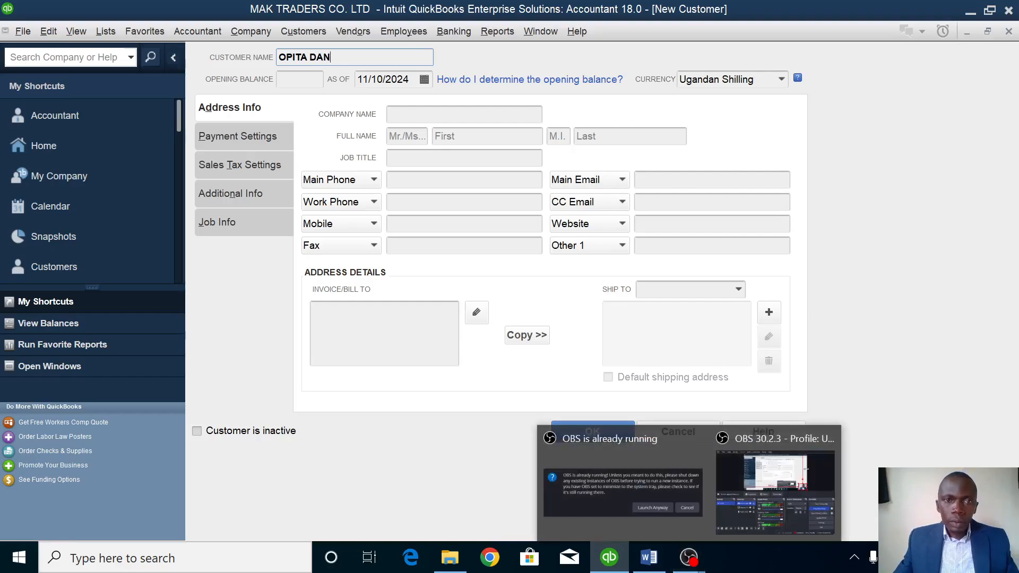
{"action": "key", "text": "Tab"}
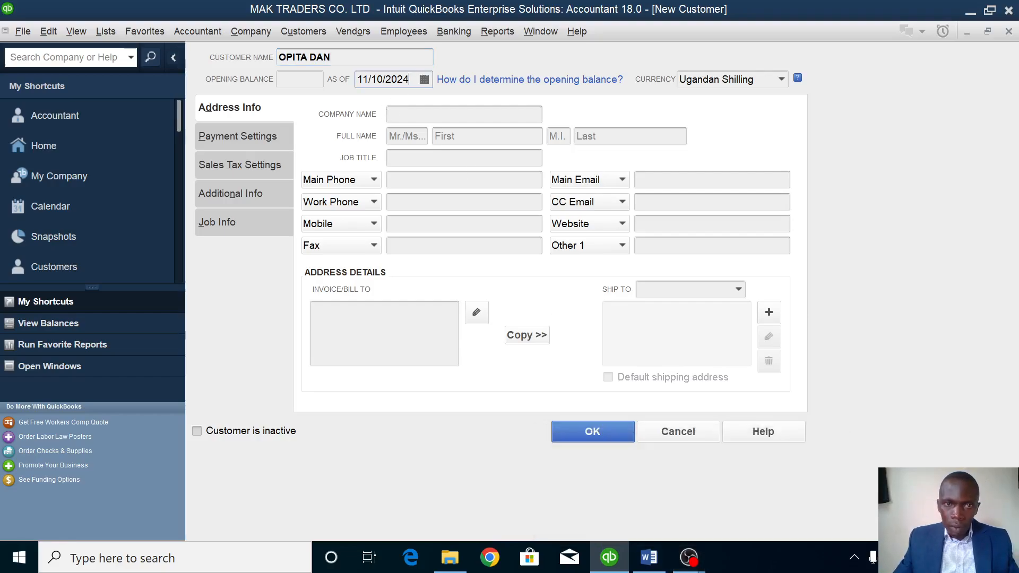
{"action": "key", "text": "BackSpace"}
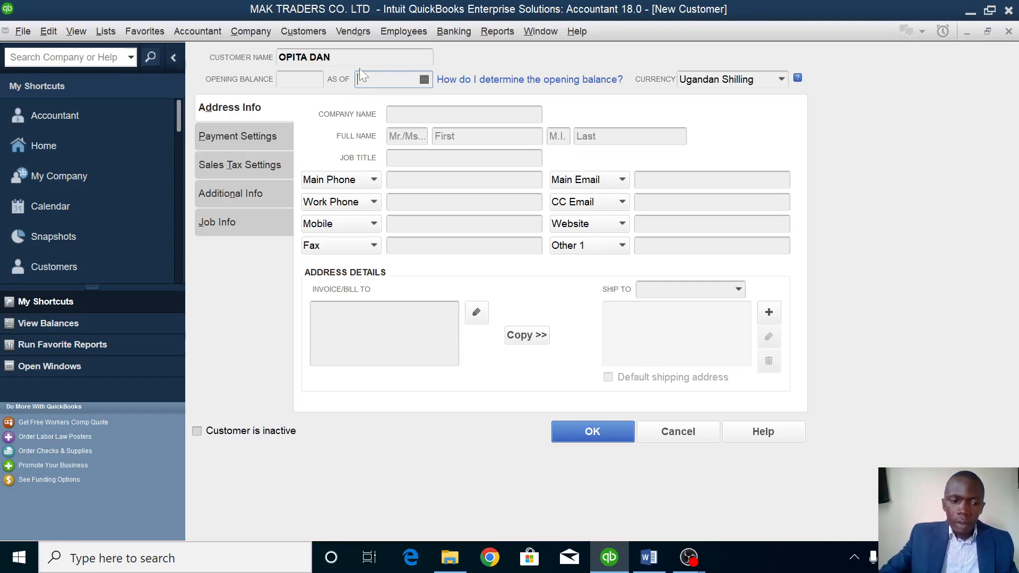
{"action": "type", "text": "1/1/2023"}
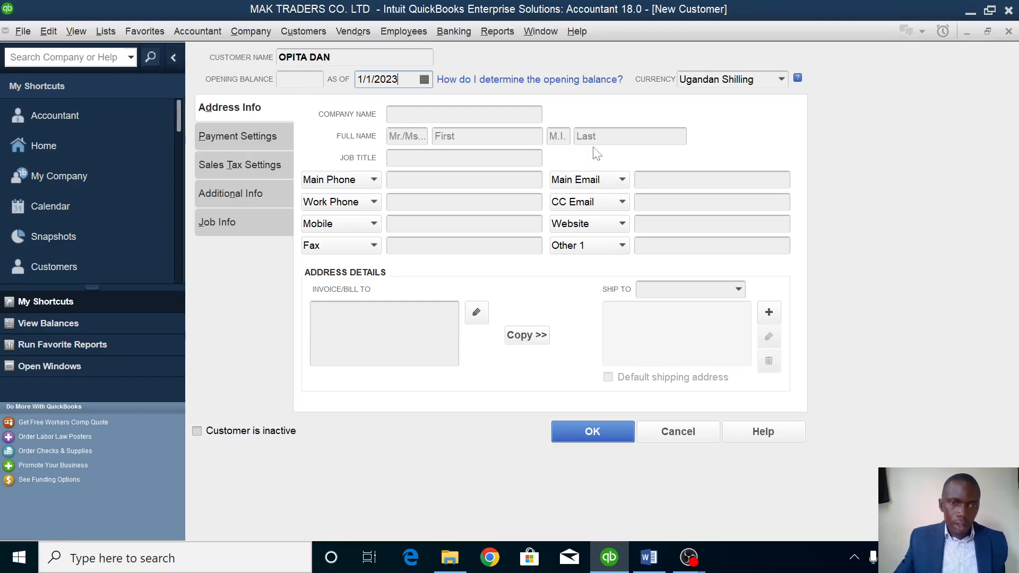
{"action": "left_click", "coordinate": [592, 431]}
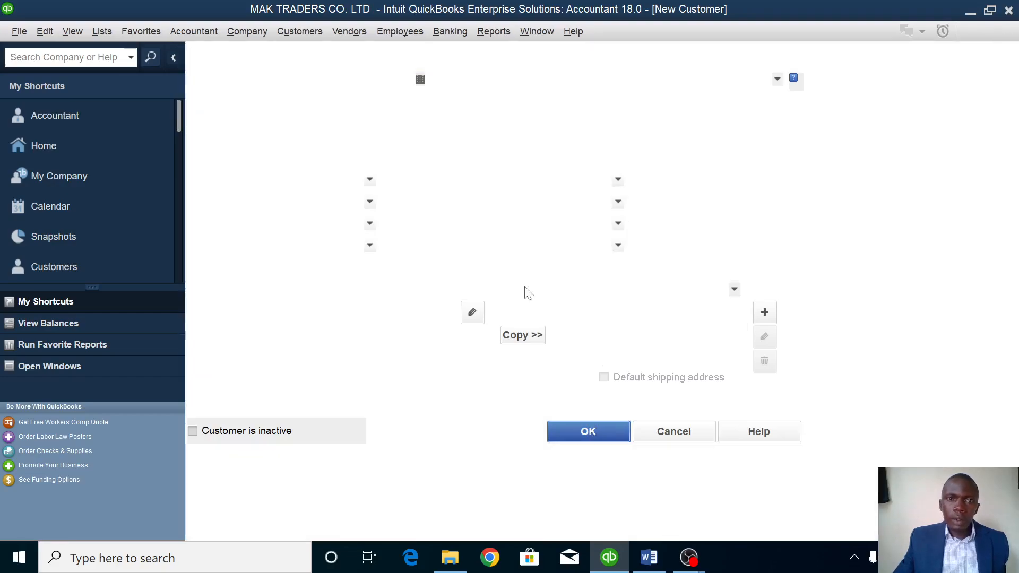
{"action": "left_click", "coordinate": [236, 53]}
{"action": "left_click", "coordinate": [234, 69]}
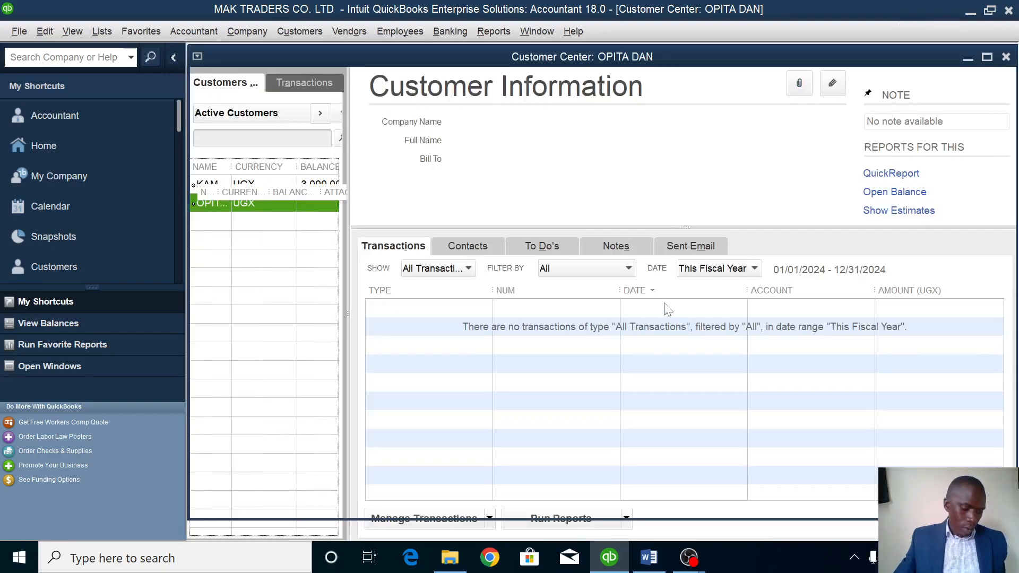
Enter MUNENE AUTO DEALERS with a 1,000,000 opening balance as of 1/1/2023 and save it.
{"action": "type", "text": "MUN"}
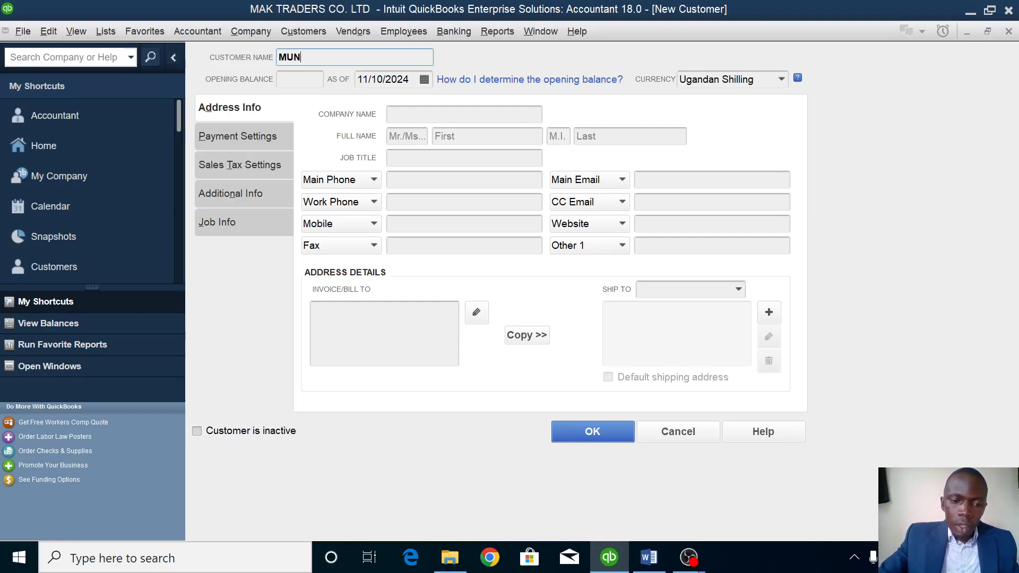
{"action": "type", "text": "ENE AUTO"}
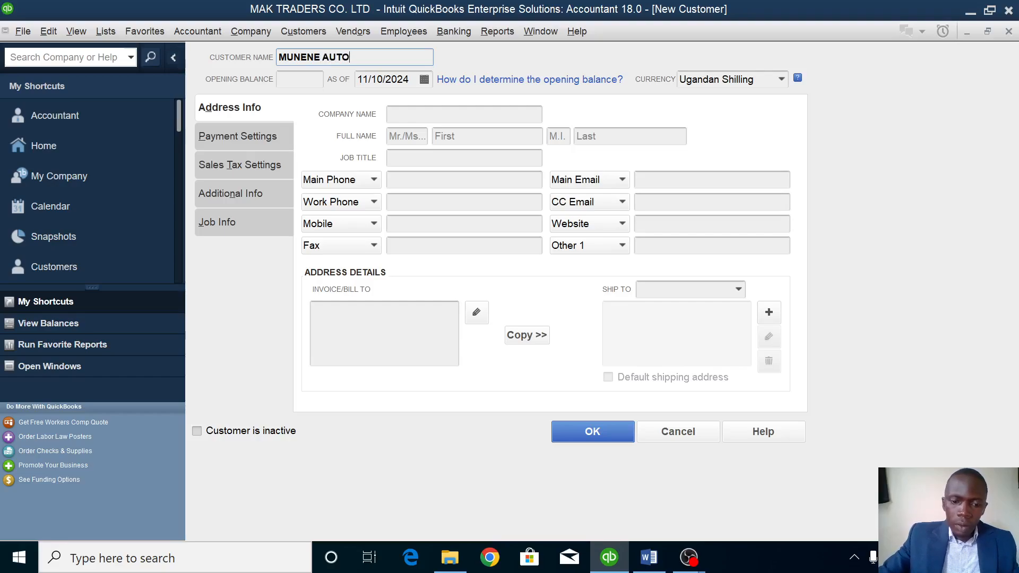
{"action": "type", "text": " DEALERS"}
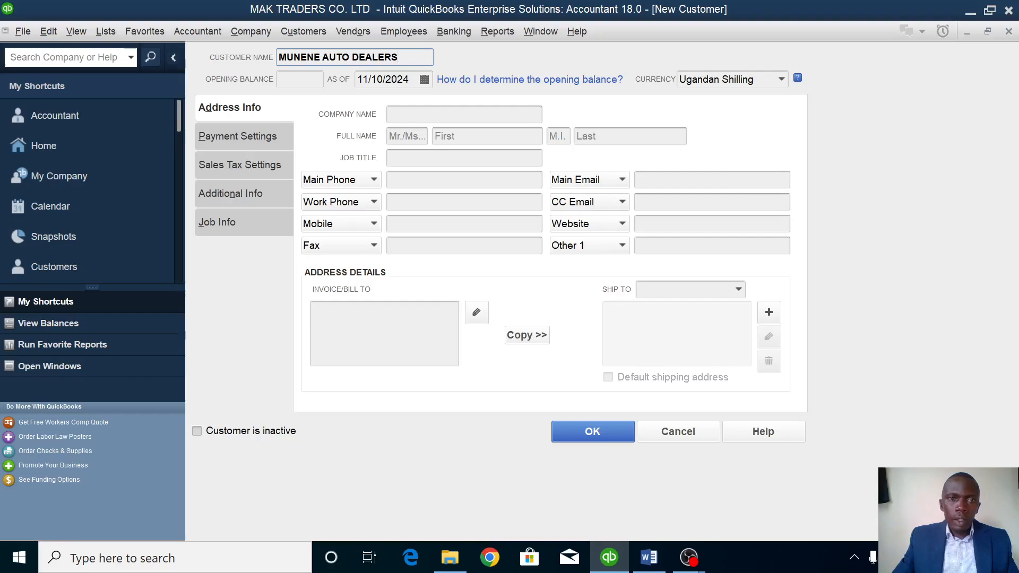
{"action": "key", "text": "Tab"}
{"action": "type", "text": "1000000"}
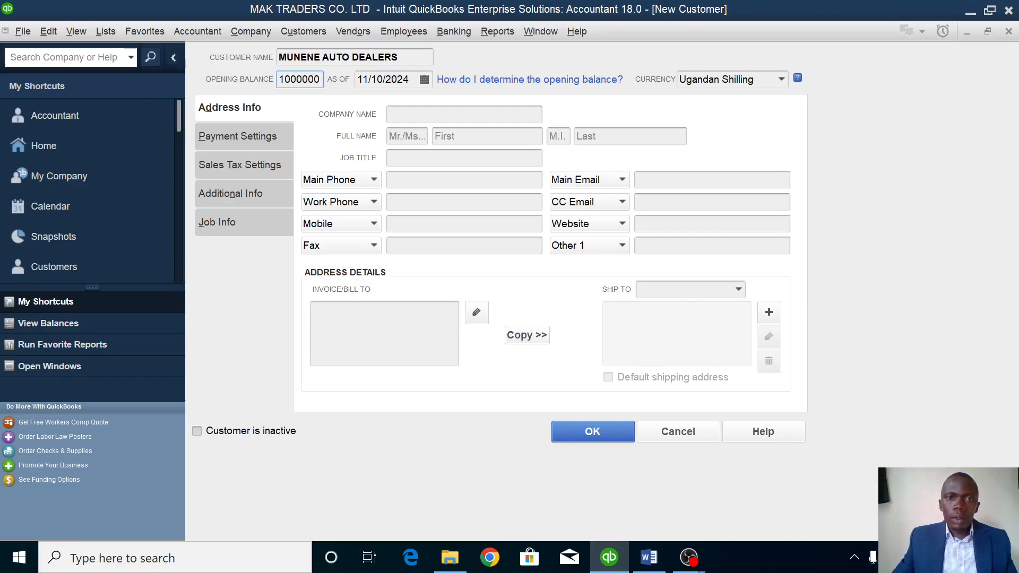
{"action": "key", "text": "Tab"}
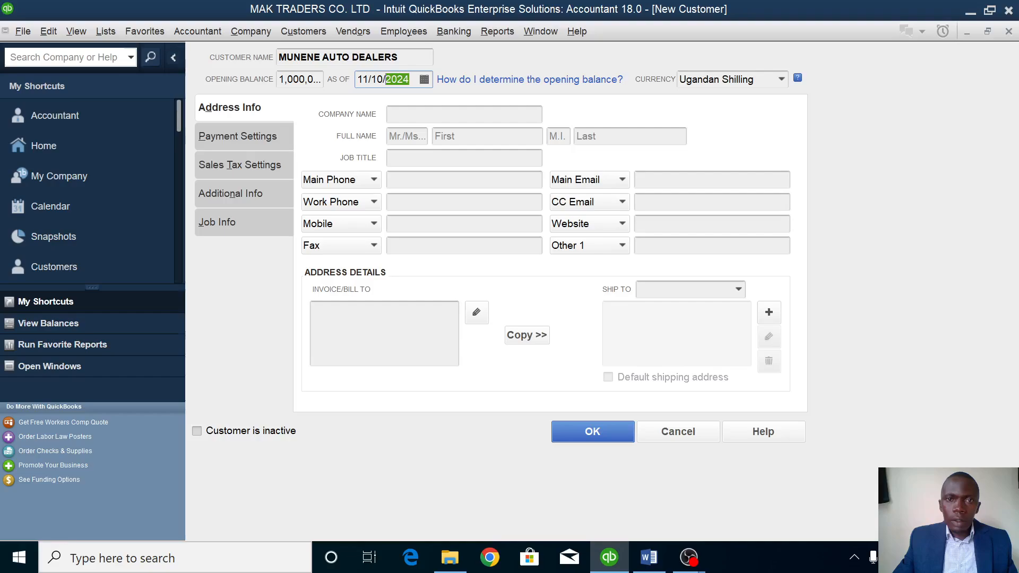
{"action": "key", "text": "BackSpace"}
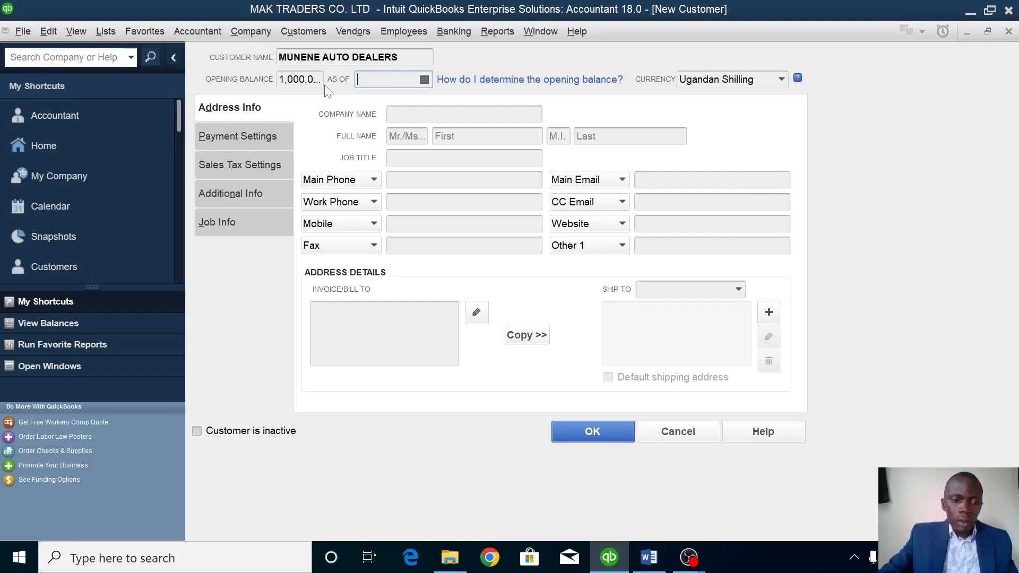
{"action": "type", "text": "1/1/2023"}
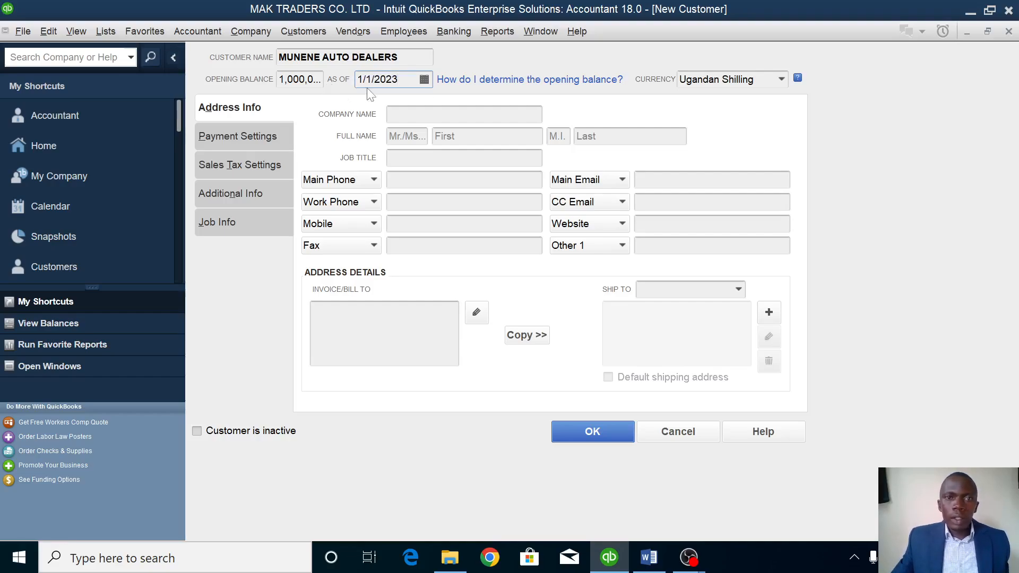
{"action": "left_click", "coordinate": [603, 432]}
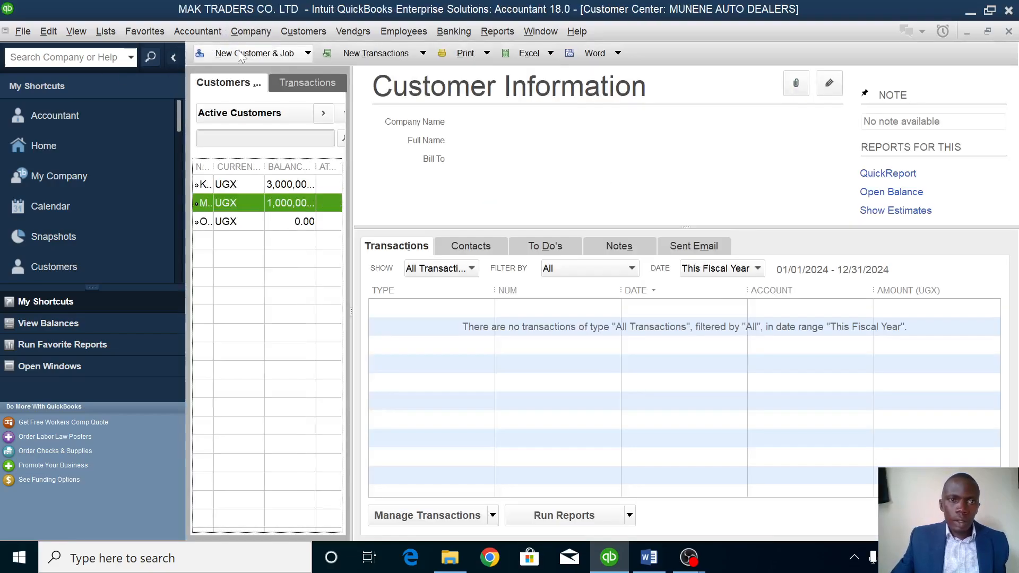
Create customer KLASS MOTOR SPARES with an 800000 opening balance as of 1/1/2023.
{"action": "left_click", "coordinate": [241, 53]}
{"action": "left_click", "coordinate": [229, 68]}
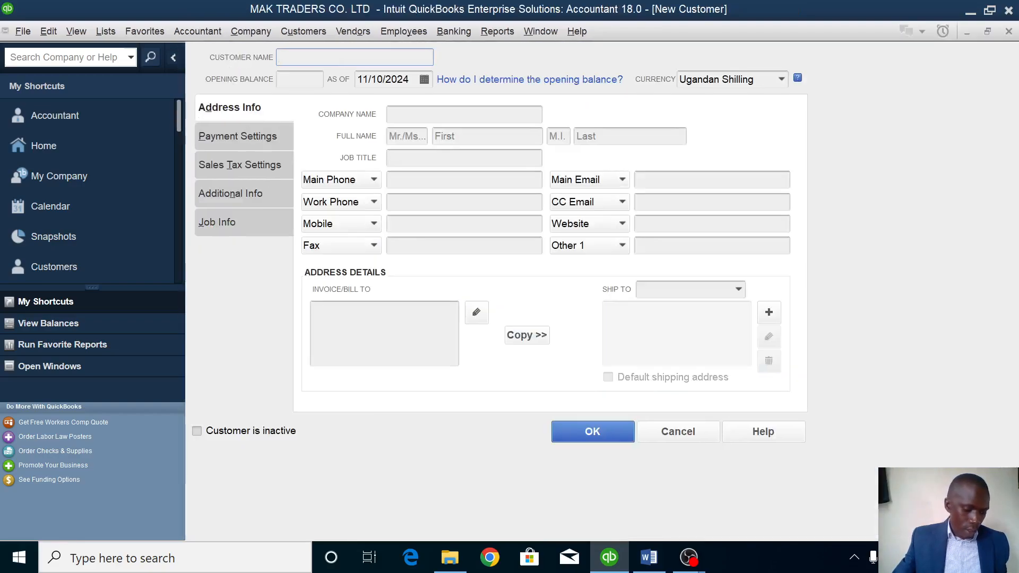
{"action": "type", "text": "KLASS"}
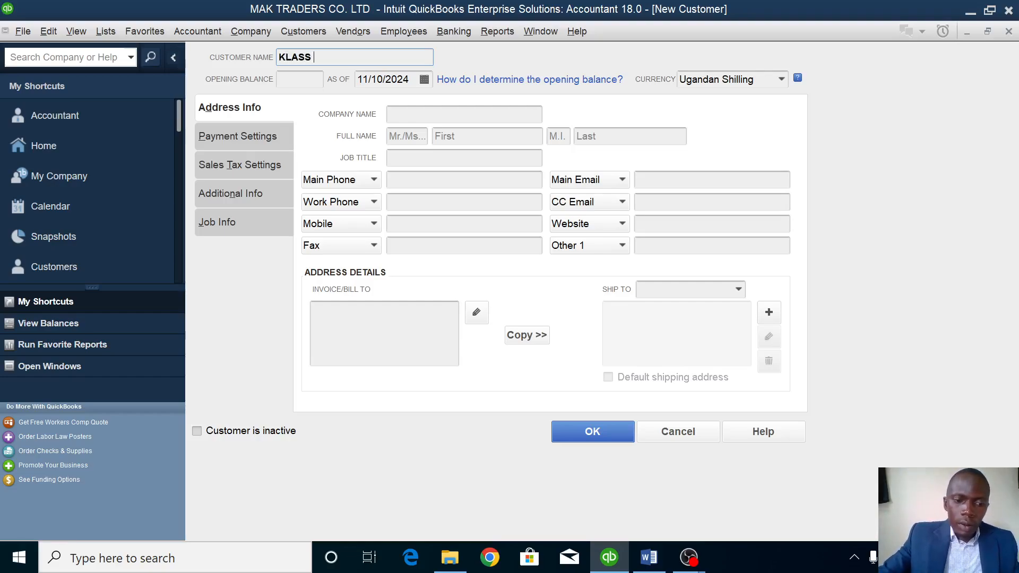
{"action": "type", "text": " MOR"}
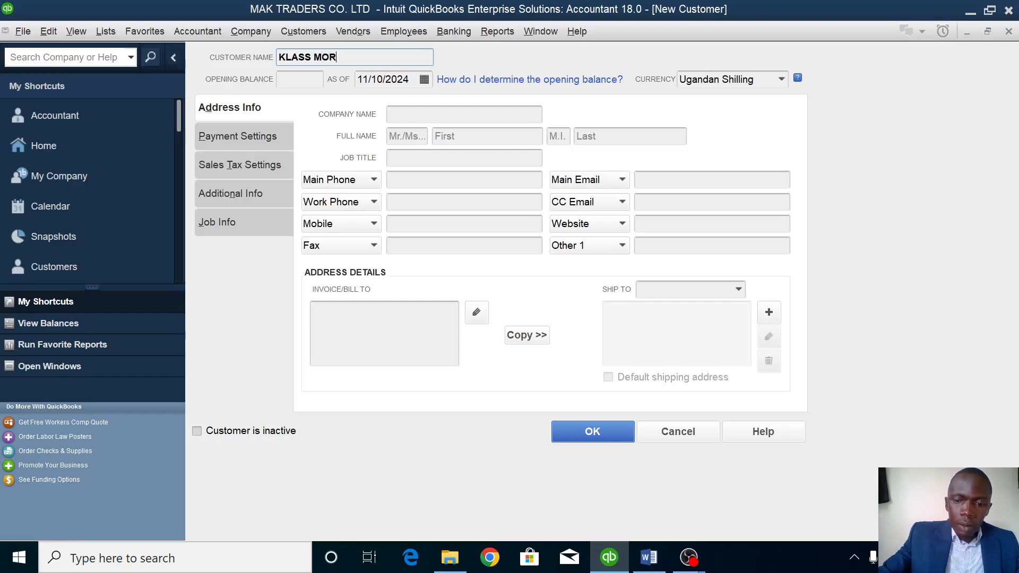
{"action": "key", "text": "BackSpace"}
{"action": "type", "text": "TOR"}
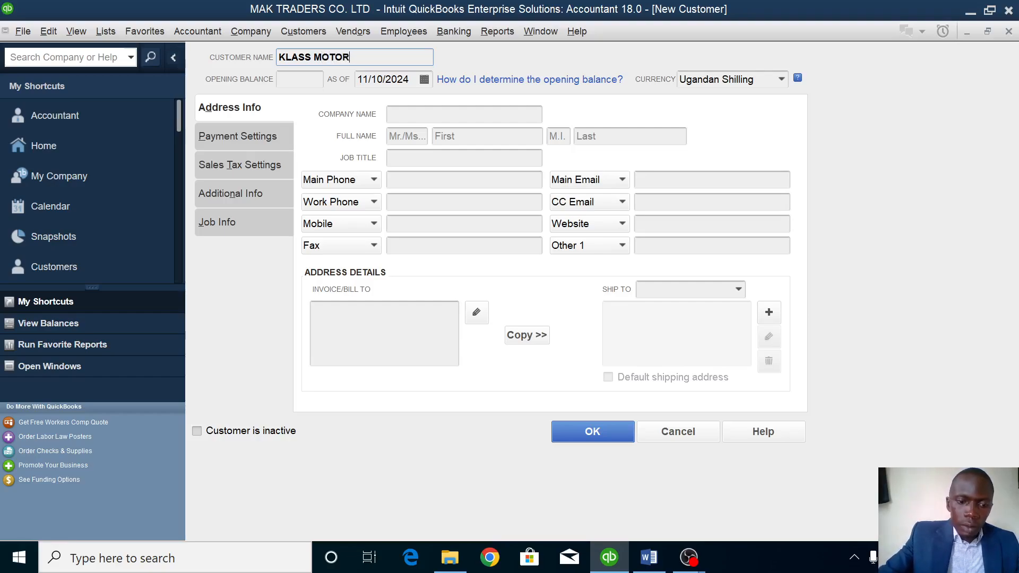
{"action": "type", "text": " SPA"}
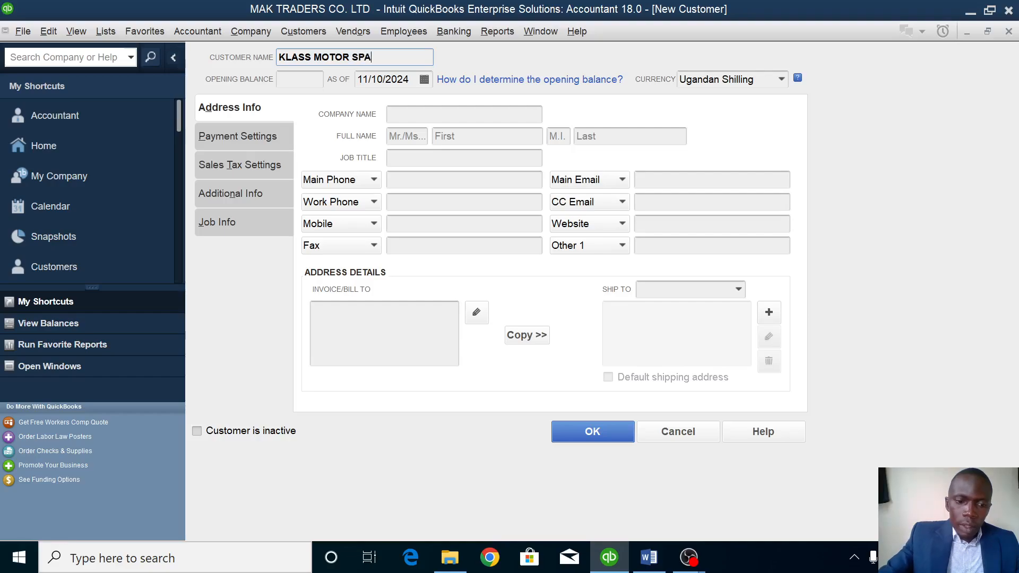
{"action": "type", "text": "RES"}
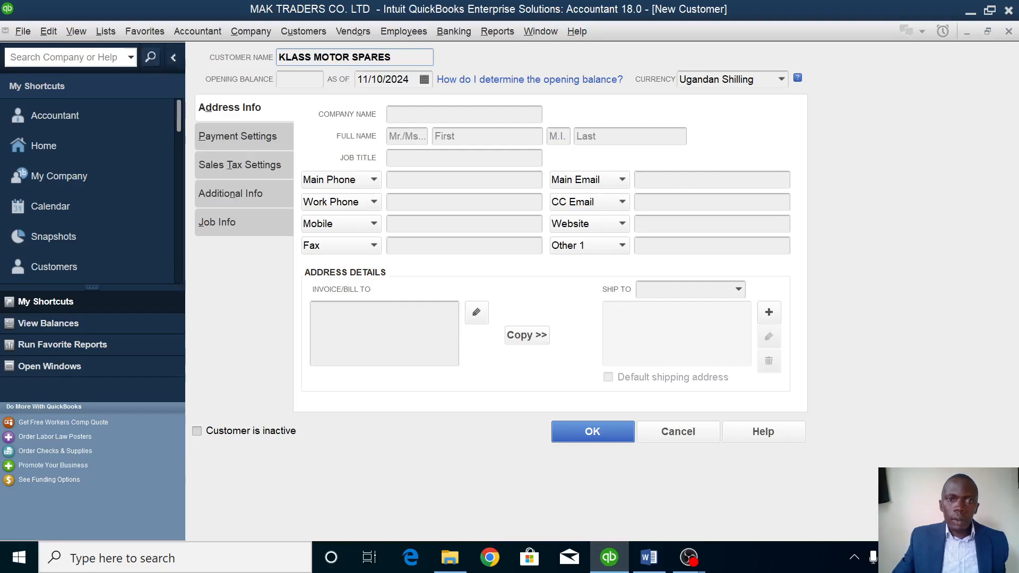
{"action": "key", "text": "Tab"}
{"action": "key", "text": "Tab"}
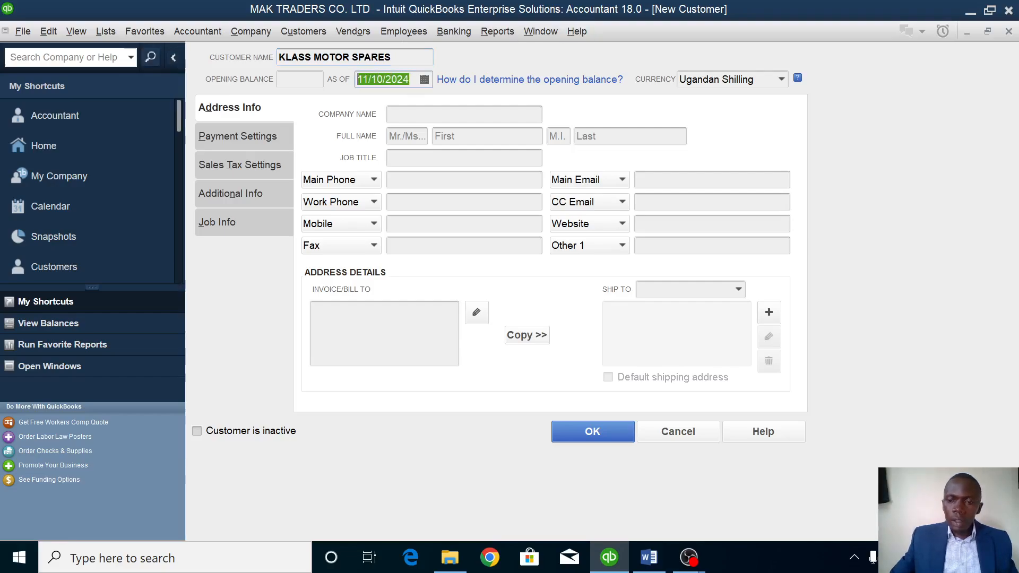
{"action": "key", "text": "BackSpace"}
{"action": "type", "text": "1/1/2023"}
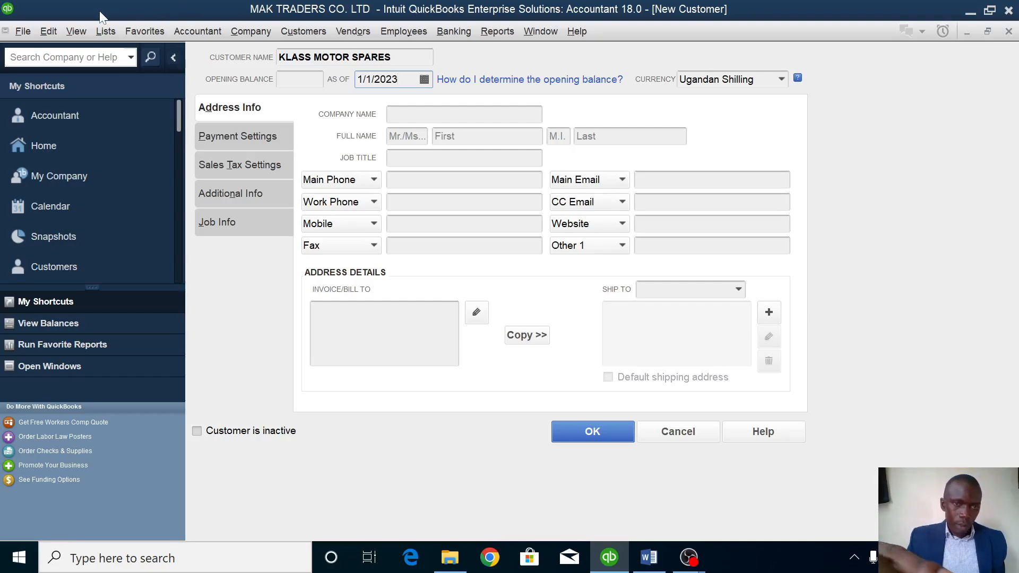
{"action": "left_click", "coordinate": [299, 80]}
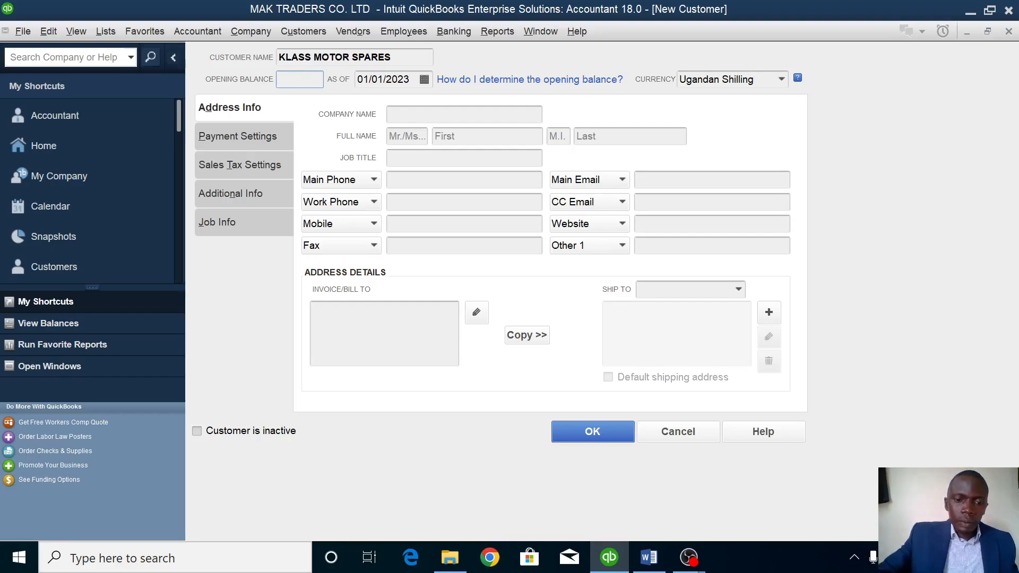
{"action": "type", "text": "800000"}
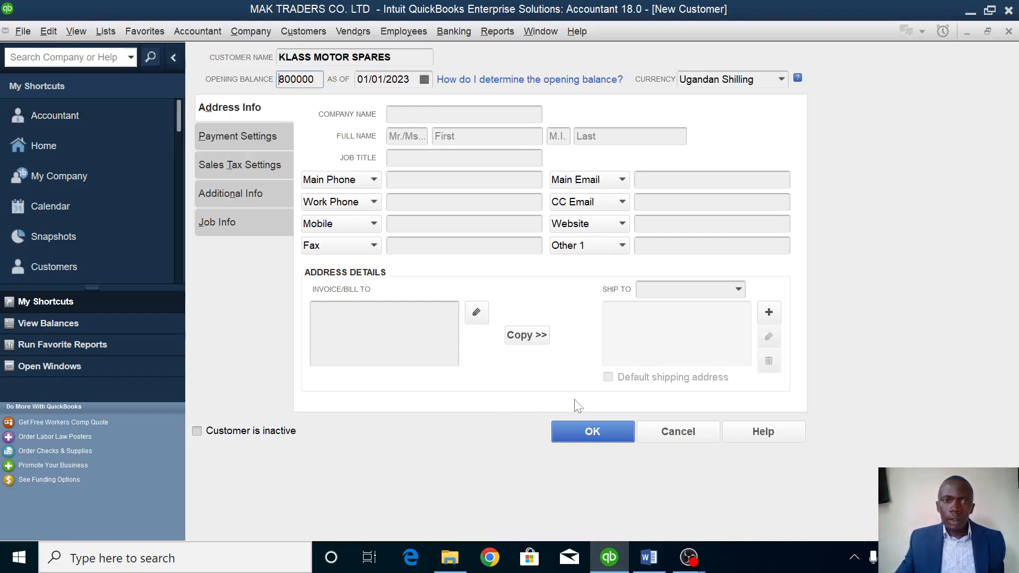
{"action": "left_click", "coordinate": [590, 431]}
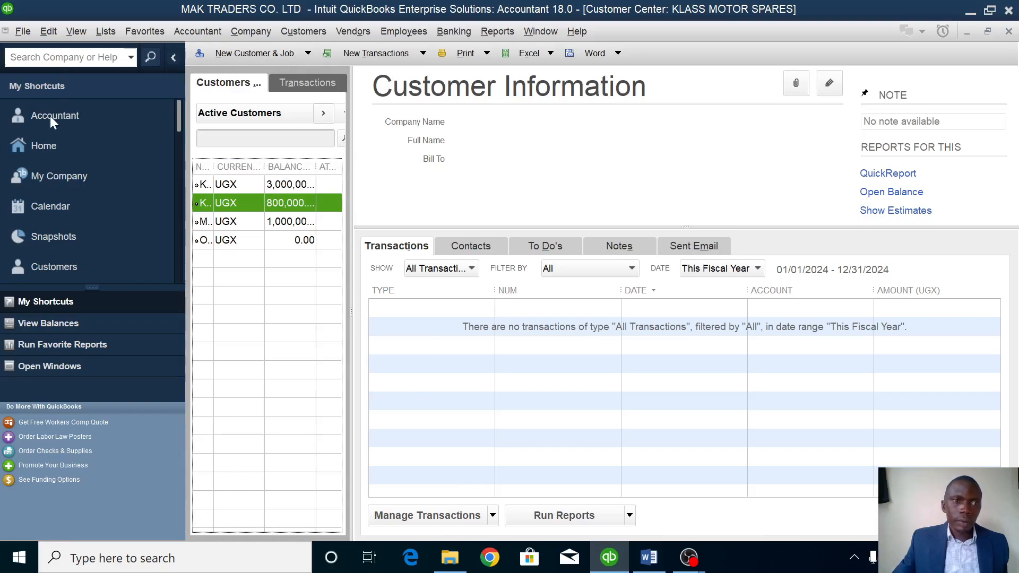
Go to the Vendor Center and start a new vendor record.
{"action": "left_click", "coordinate": [45, 142]}
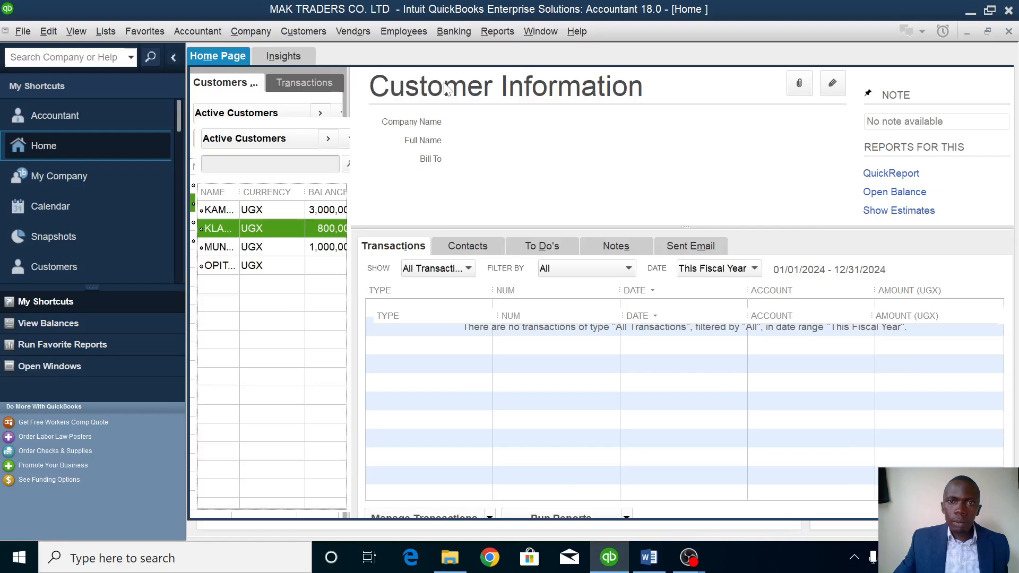
{"action": "left_click", "coordinate": [489, 80]}
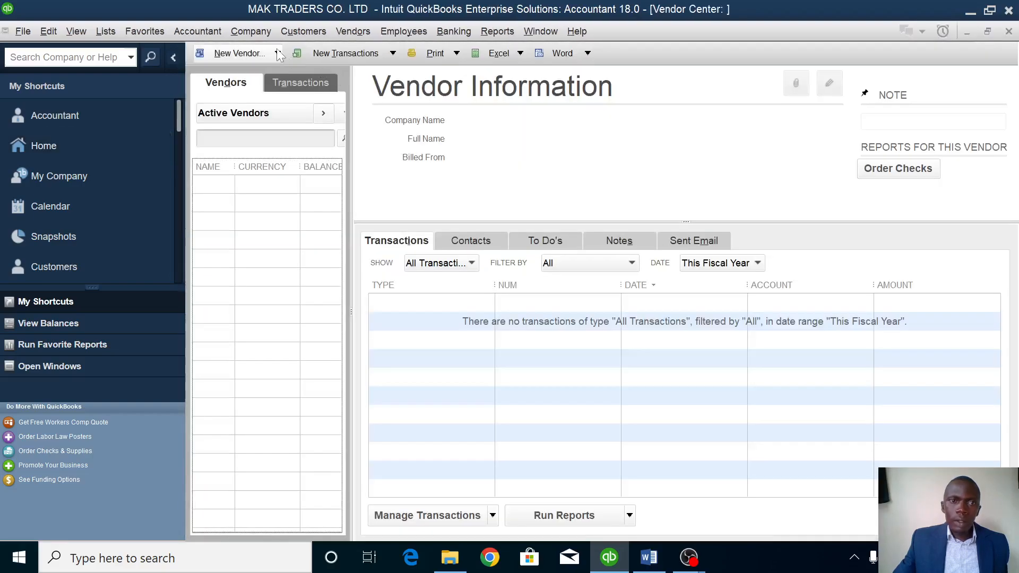
{"action": "left_click", "coordinate": [247, 54]}
{"action": "left_click", "coordinate": [240, 68]}
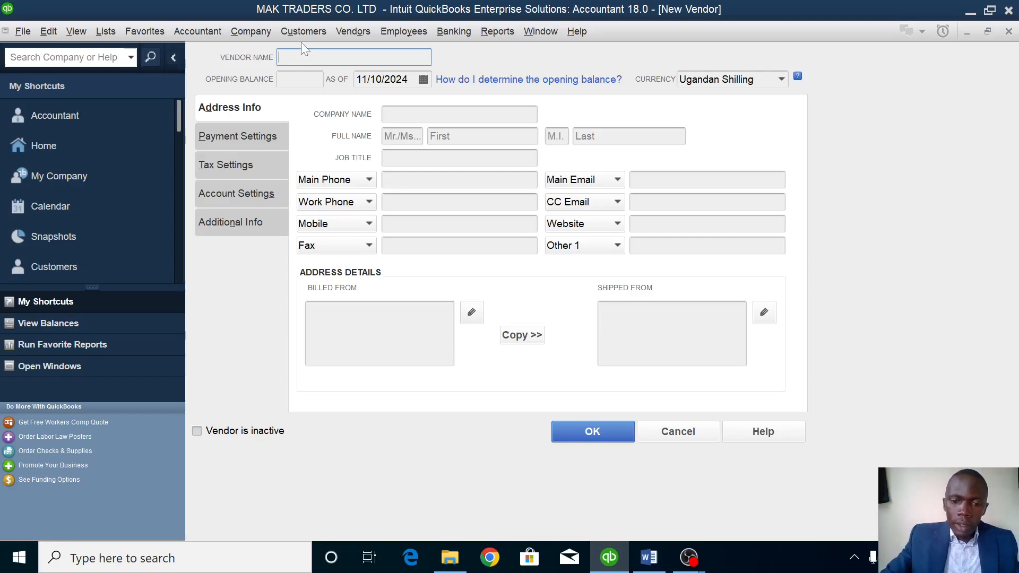
Enter vendor KABALE SISTERS with a 1,700,000 opening balance as of 1/1/2023 and save it.
{"action": "type", "text": "KABALE "}
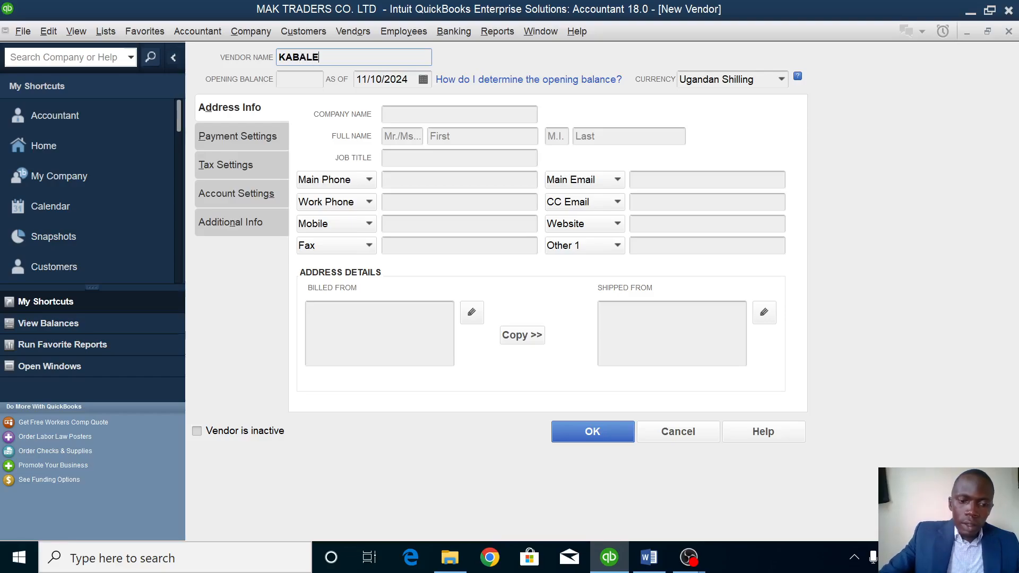
{"action": "type", "text": "SISTERS"}
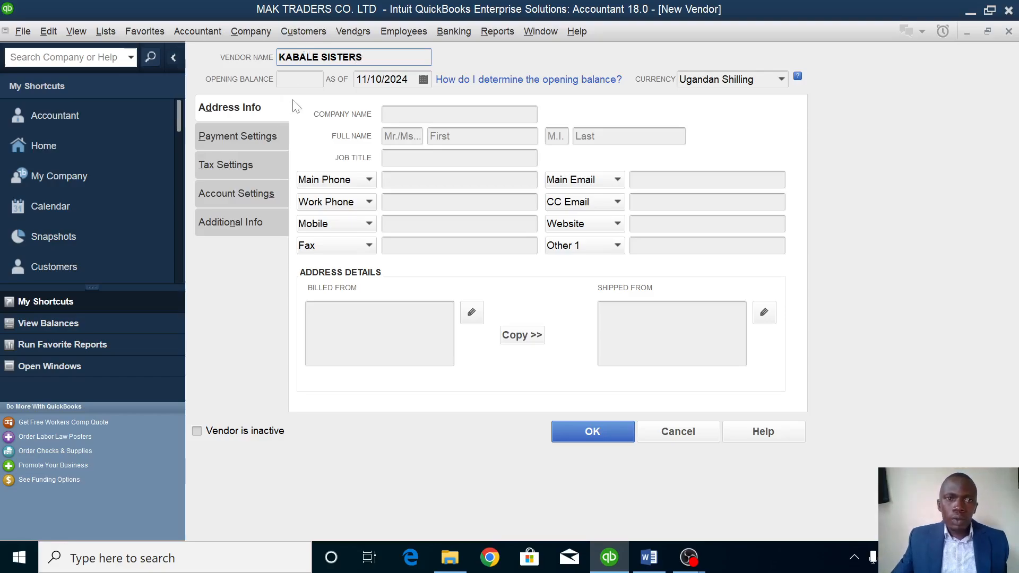
{"action": "key", "text": "Tab"}
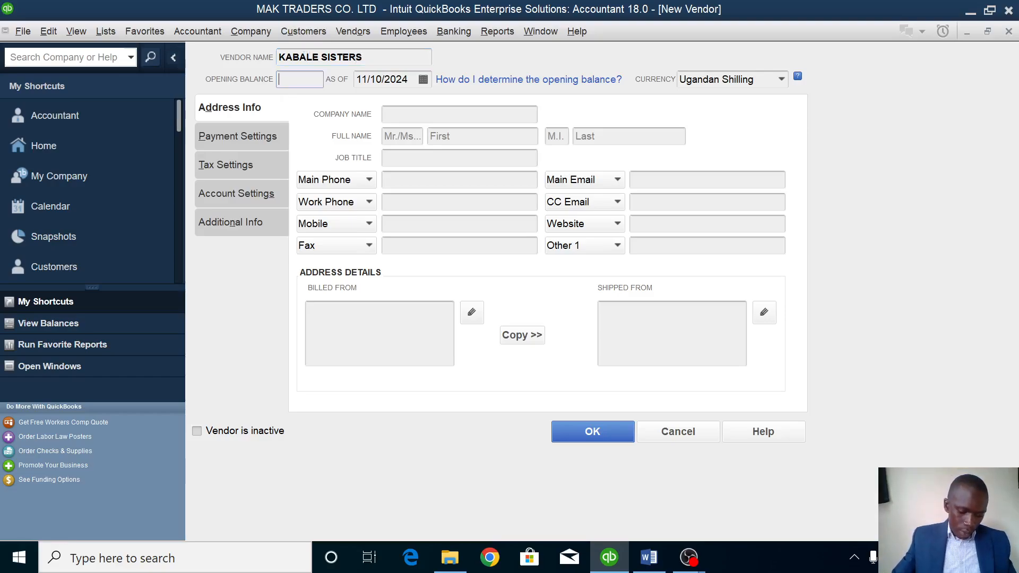
{"action": "type", "text": "17"}
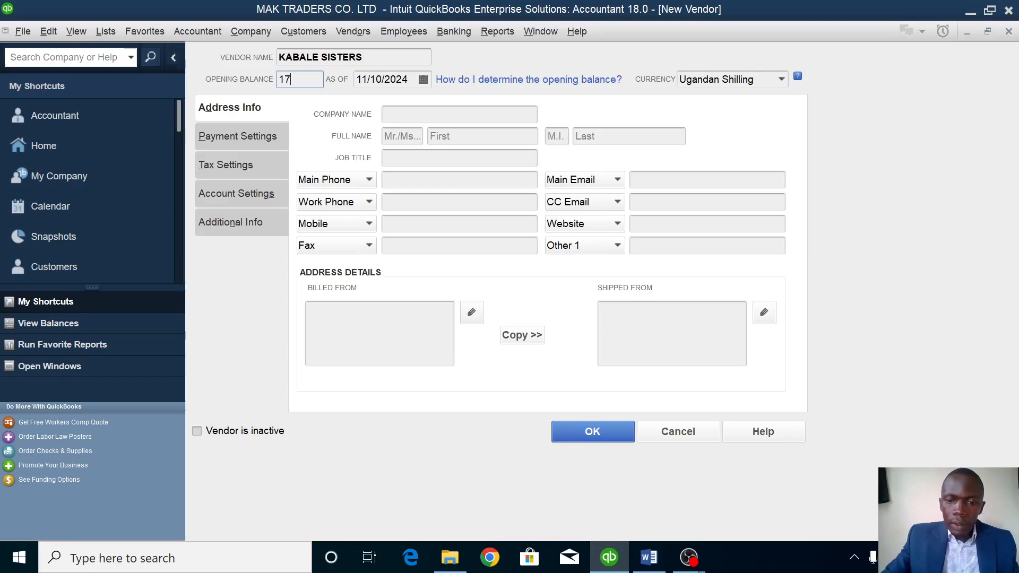
{"action": "type", "text": "00000"}
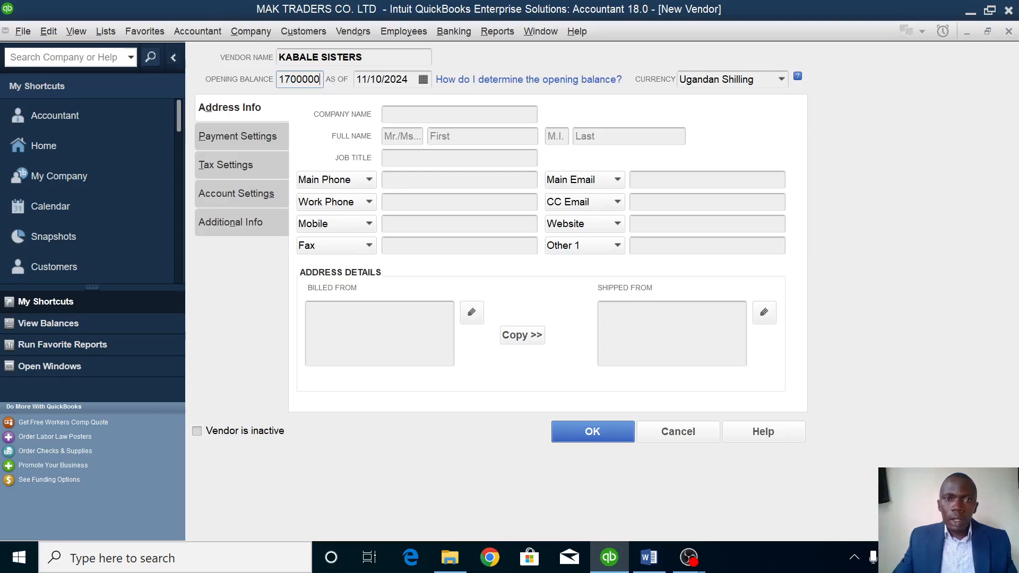
{"action": "key", "text": "Tab"}
{"action": "key", "text": "BackSpace"}
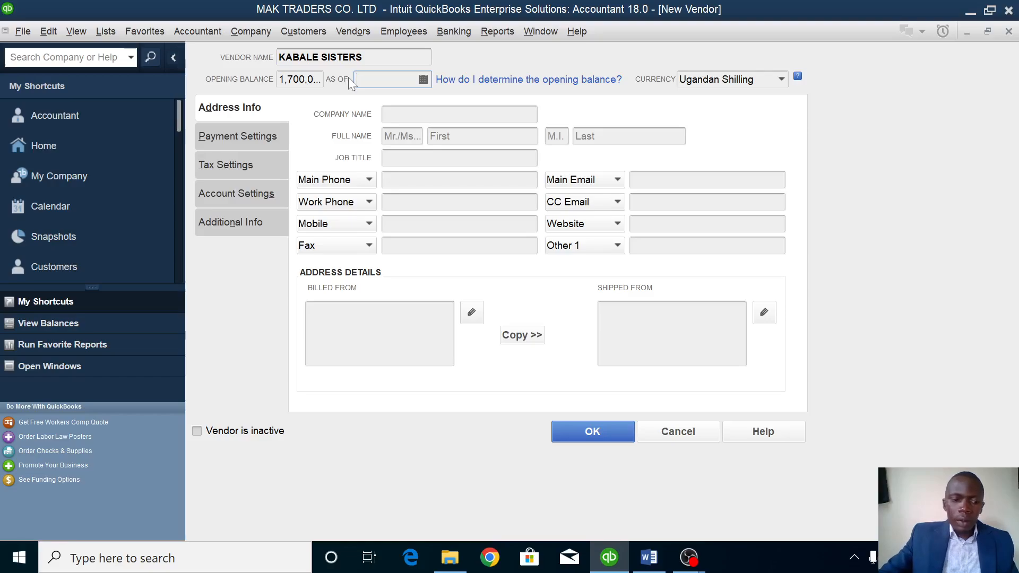
{"action": "type", "text": "1/1/2023"}
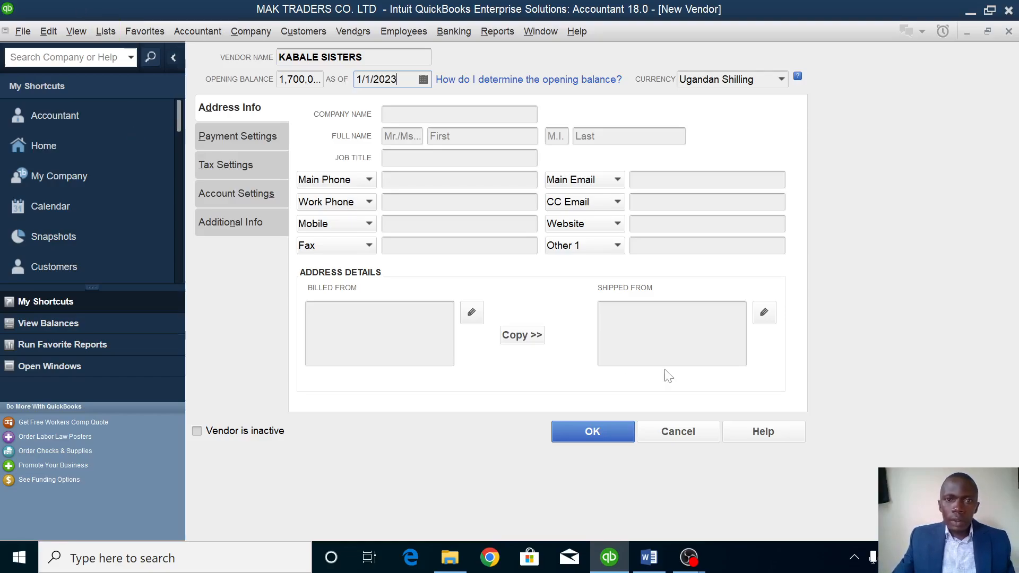
{"action": "left_click", "coordinate": [596, 435]}
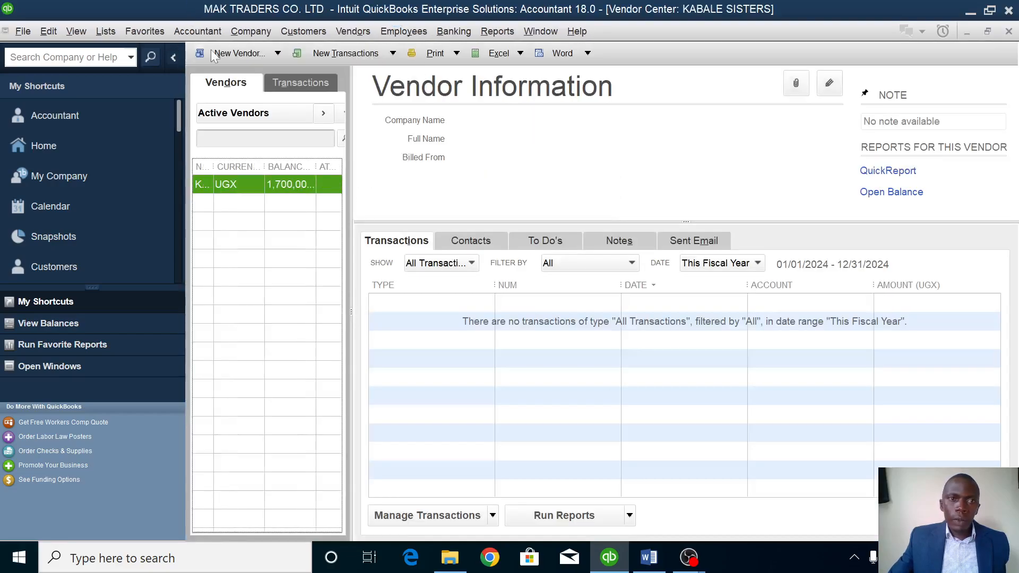
{"action": "left_click", "coordinate": [212, 56]}
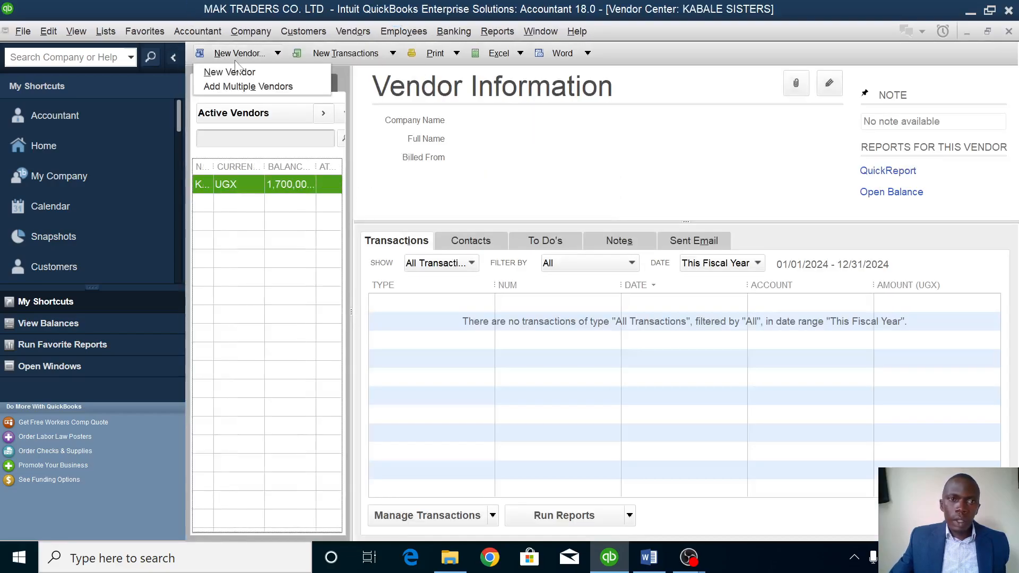
Create vendor MASAKA TRADERS with a 1,500,000 opening balance as of 1/1/2023.
{"action": "left_click", "coordinate": [235, 66]}
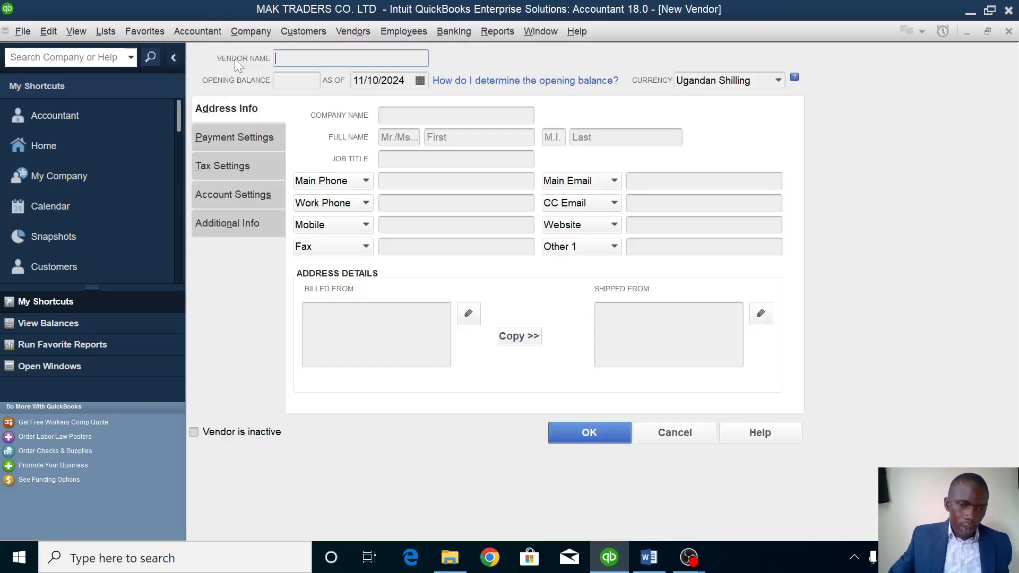
{"action": "type", "text": "M"}
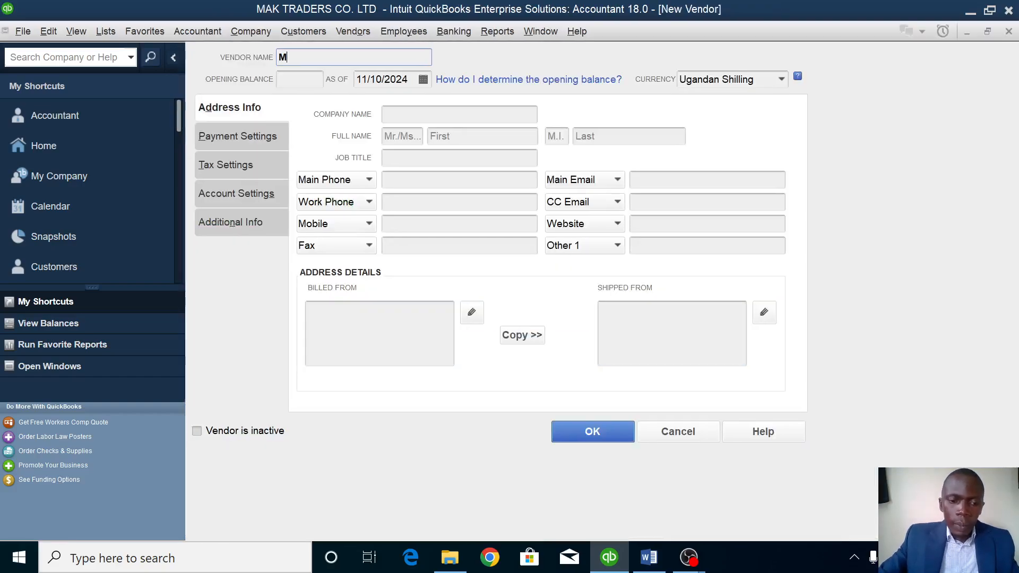
{"action": "type", "text": "ASAKA"}
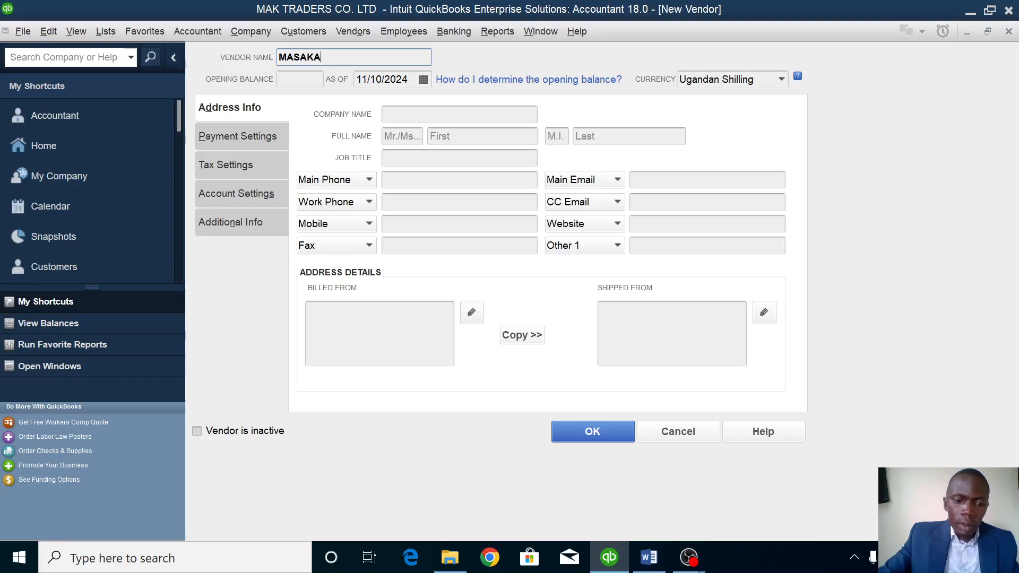
{"action": "type", "text": " TR"}
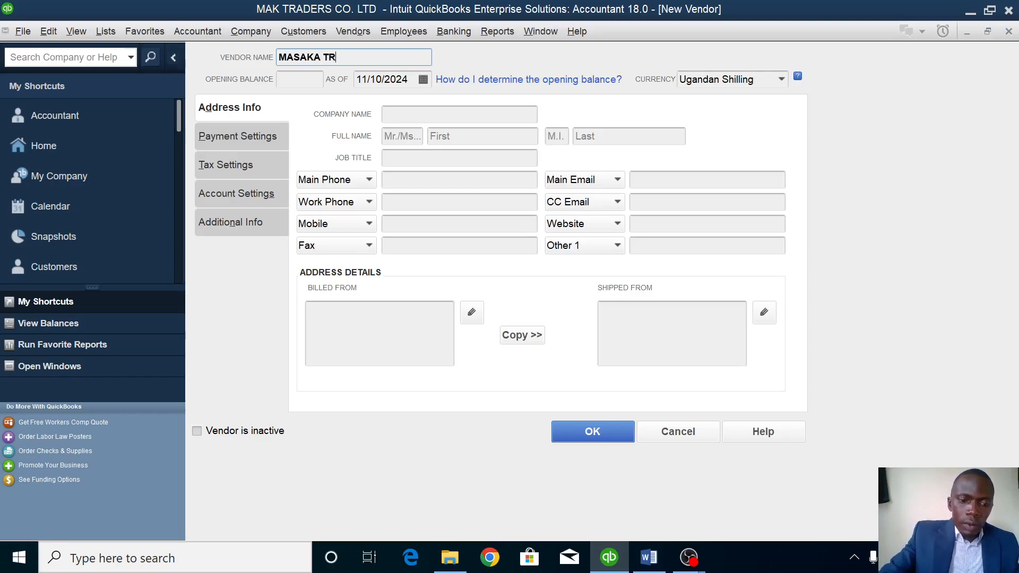
{"action": "type", "text": "ADERS"}
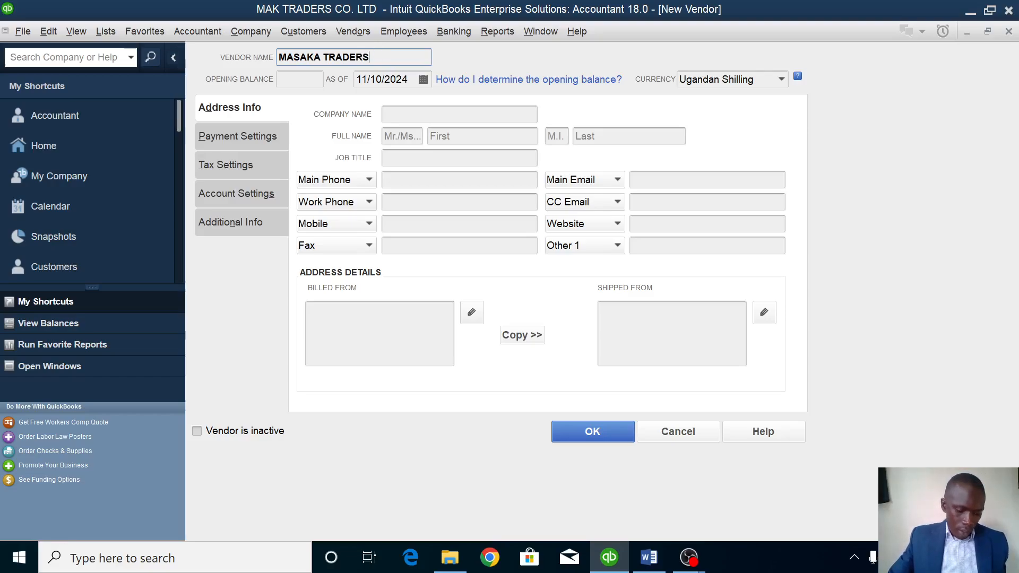
{"action": "key", "text": "Tab"}
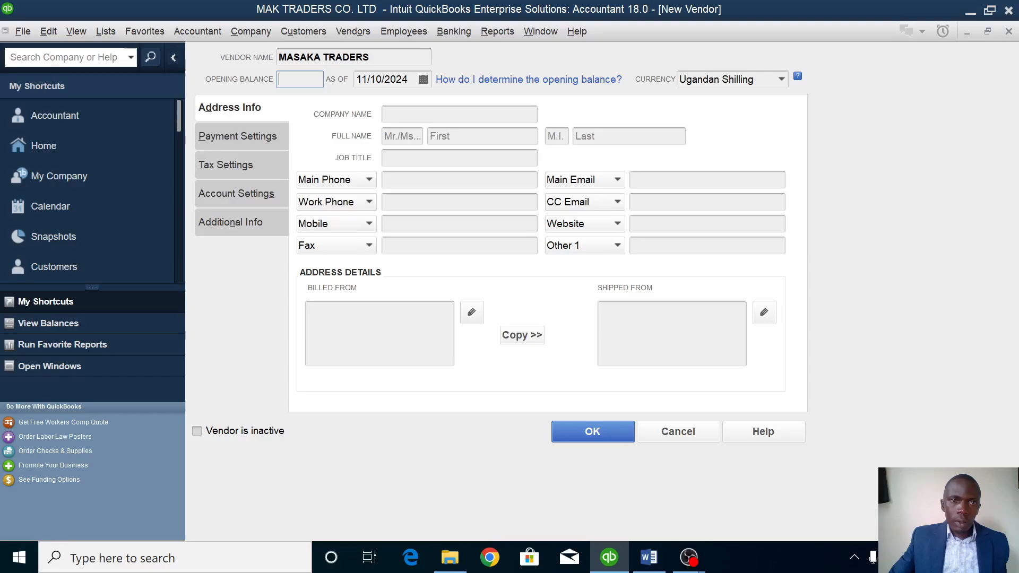
{"action": "type", "text": "1500000"}
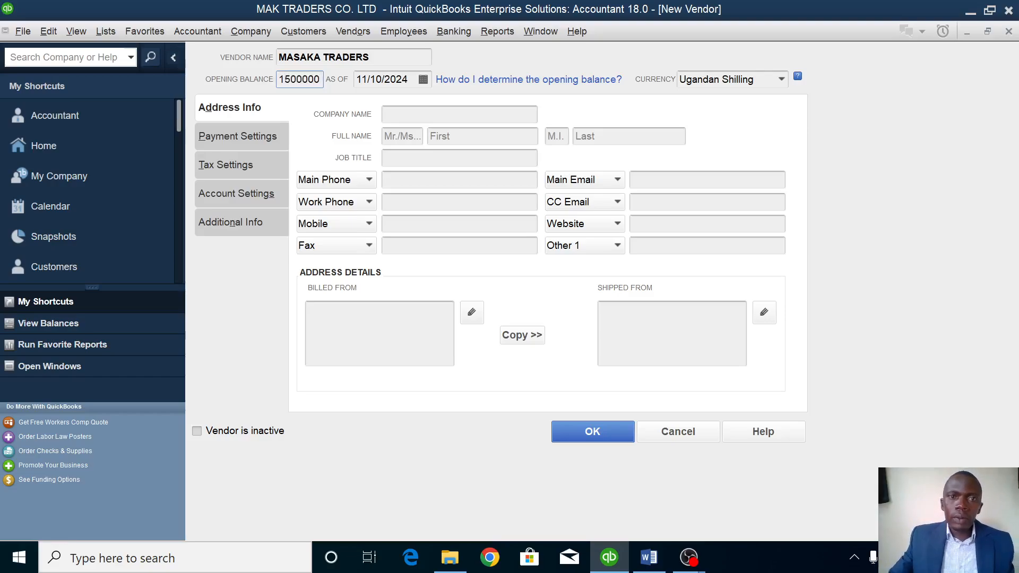
{"action": "key", "text": "Tab"}
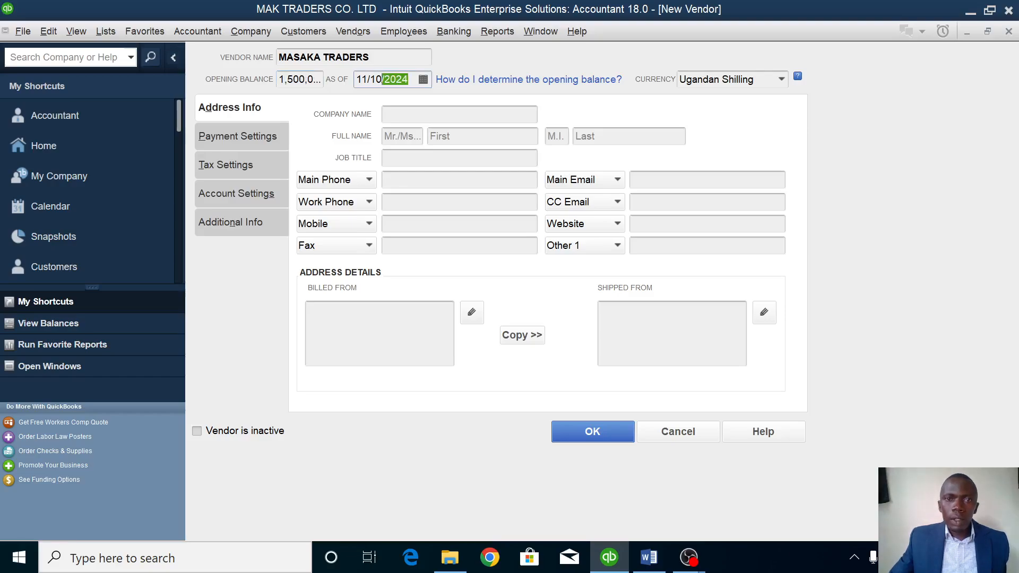
{"action": "key", "text": "BackSpace"}
{"action": "type", "text": "1/1/2023"}
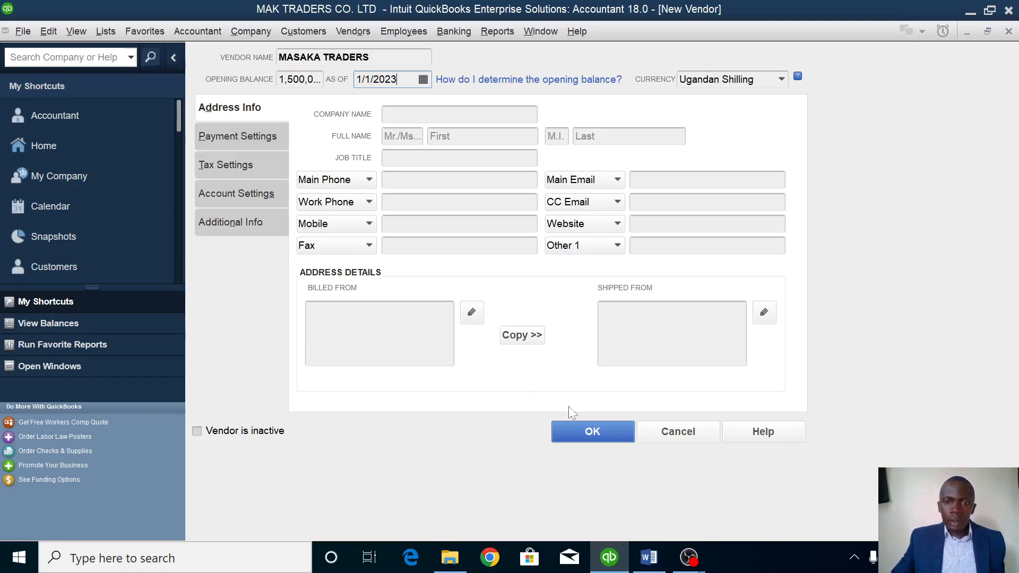
{"action": "left_click", "coordinate": [601, 434]}
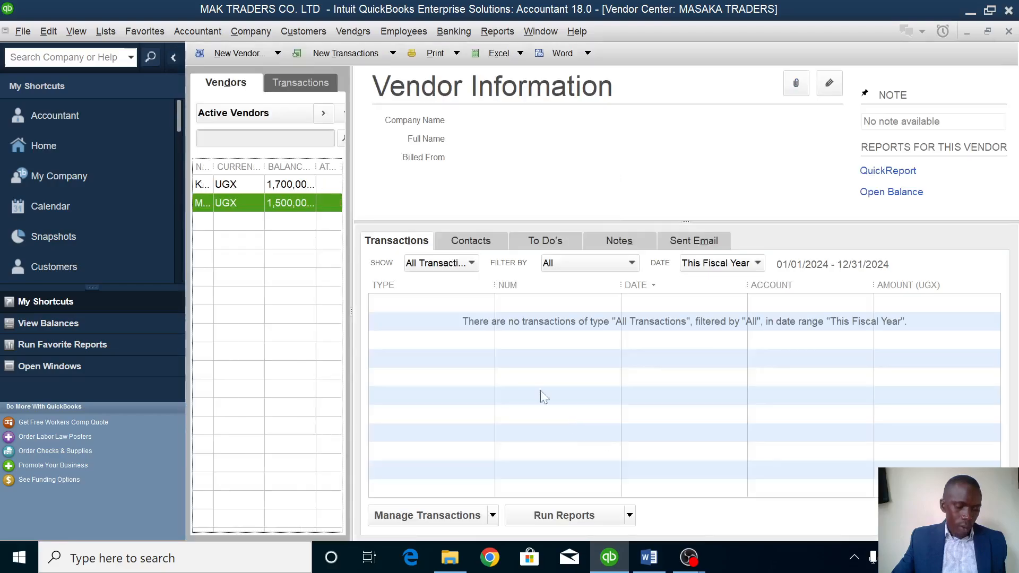
{"action": "left_click", "coordinate": [238, 54]}
Save vendor MADRA IMPORTERS with no opening balance, dated 1/1/2023.
{"action": "left_click", "coordinate": [238, 72]}
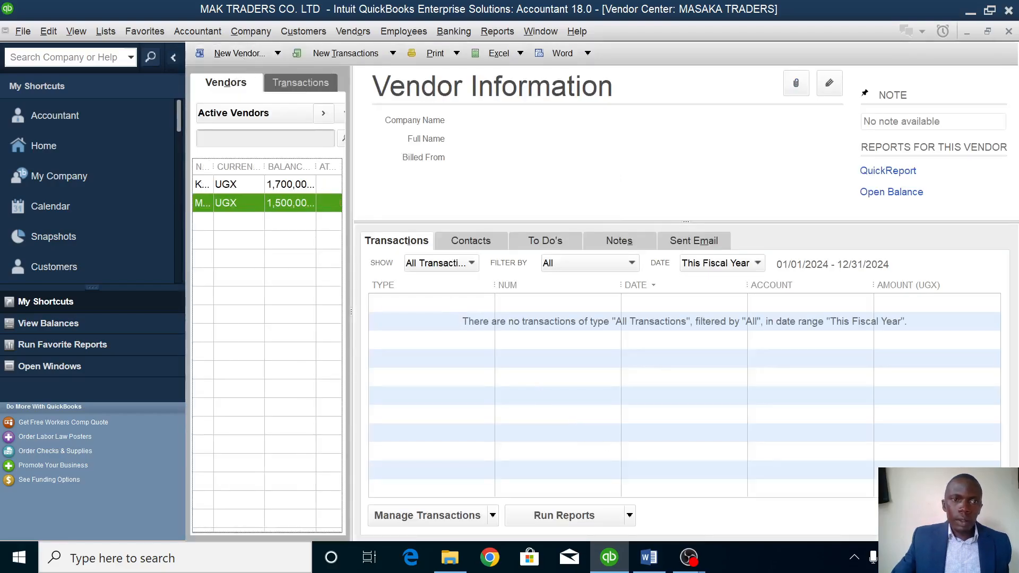
{"action": "type", "text": "MADRA"}
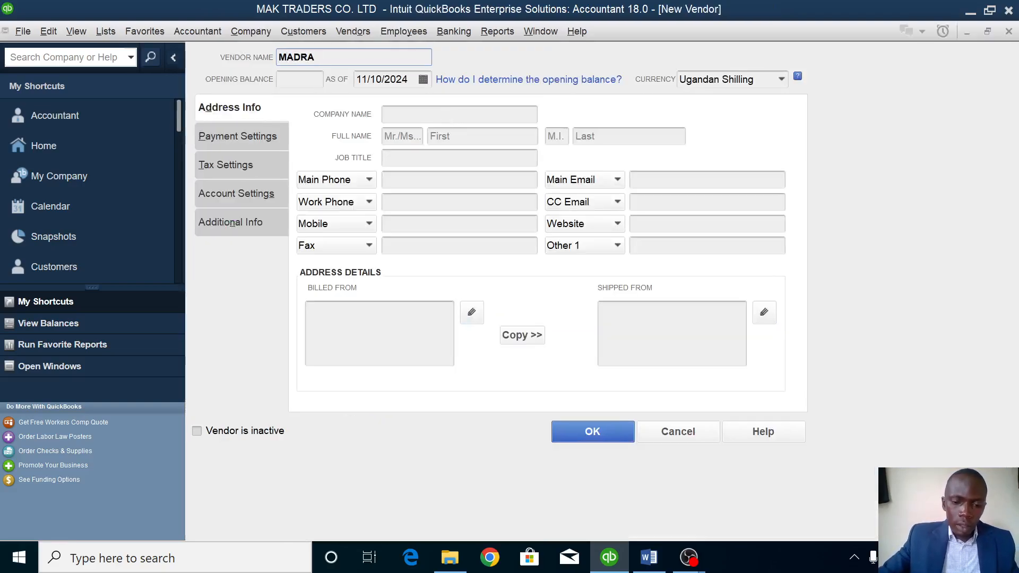
{"action": "type", "text": " IMPORTERS"}
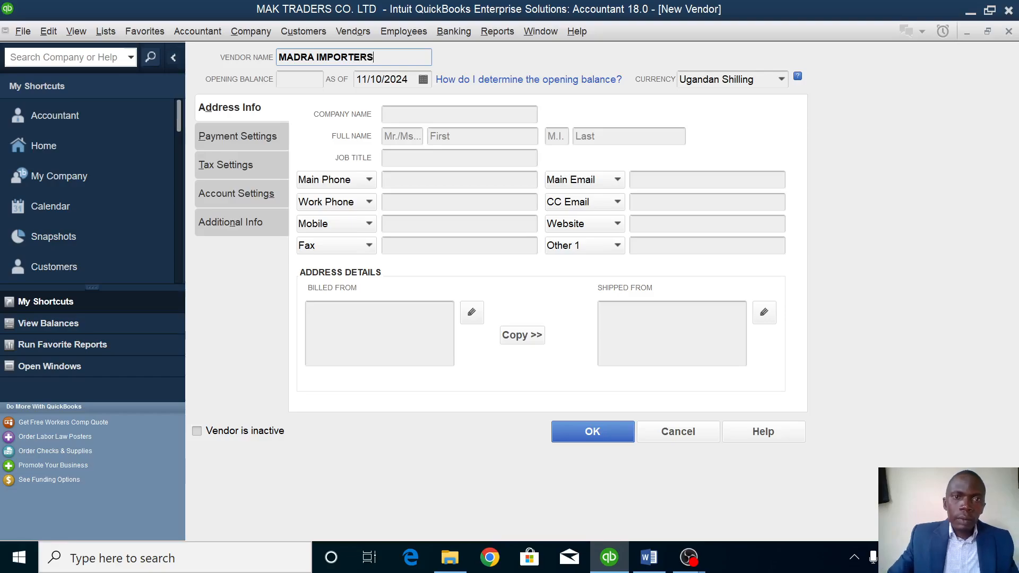
{"action": "left_click", "coordinate": [290, 77]}
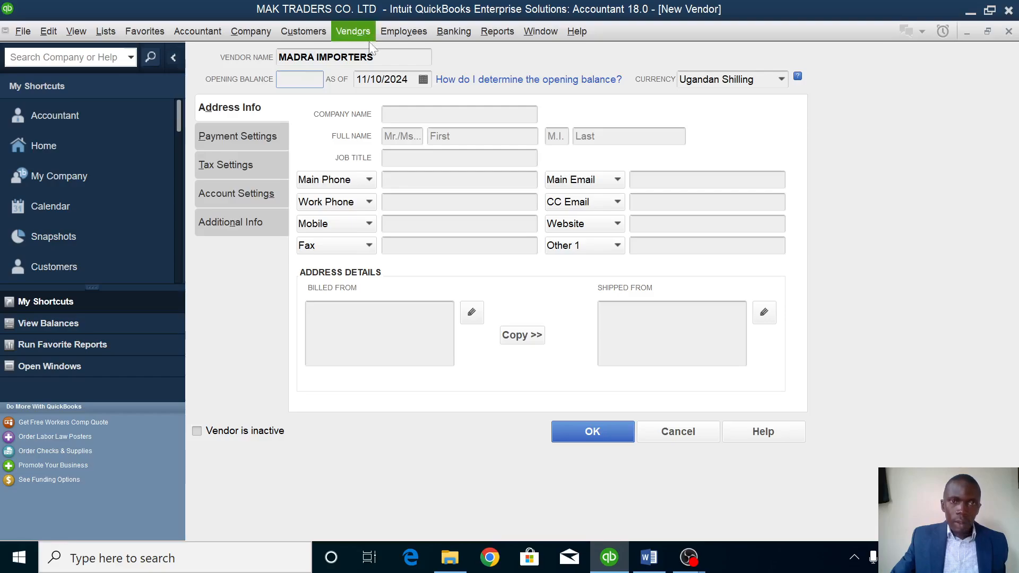
{"action": "key", "text": "Tab"}
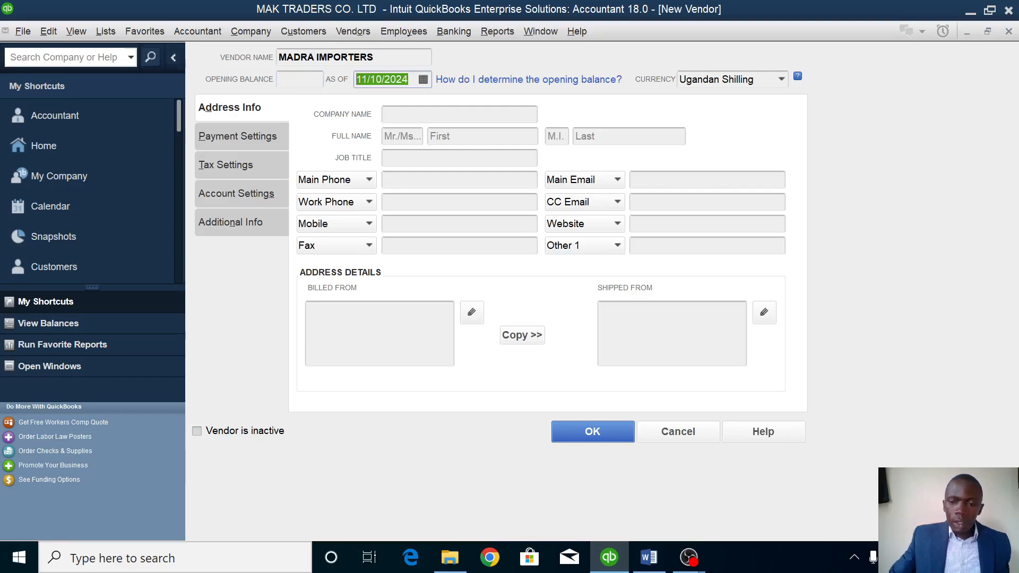
{"action": "key", "text": "BackSpace"}
{"action": "type", "text": "1/1/2023"}
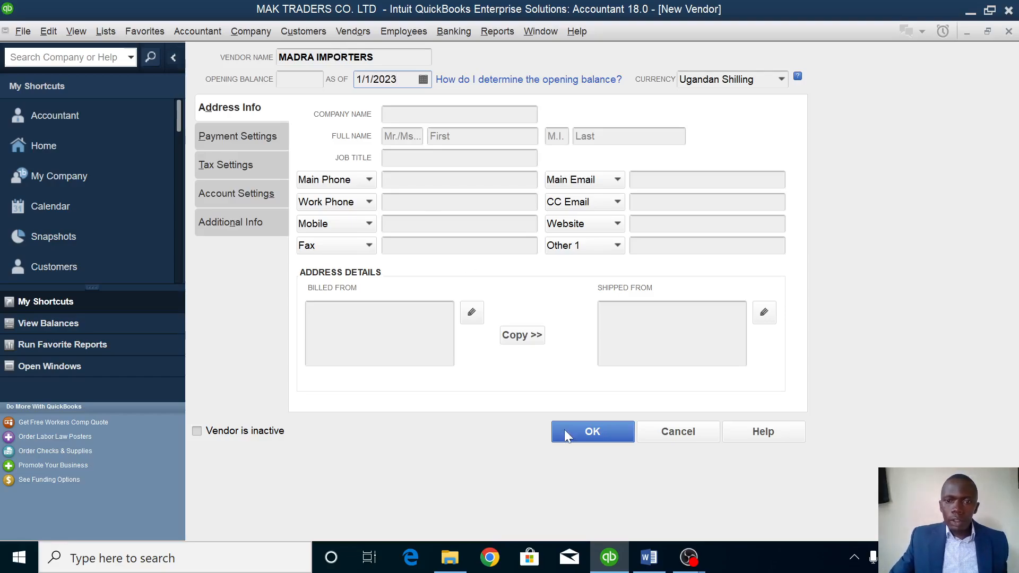
{"action": "left_click", "coordinate": [603, 434]}
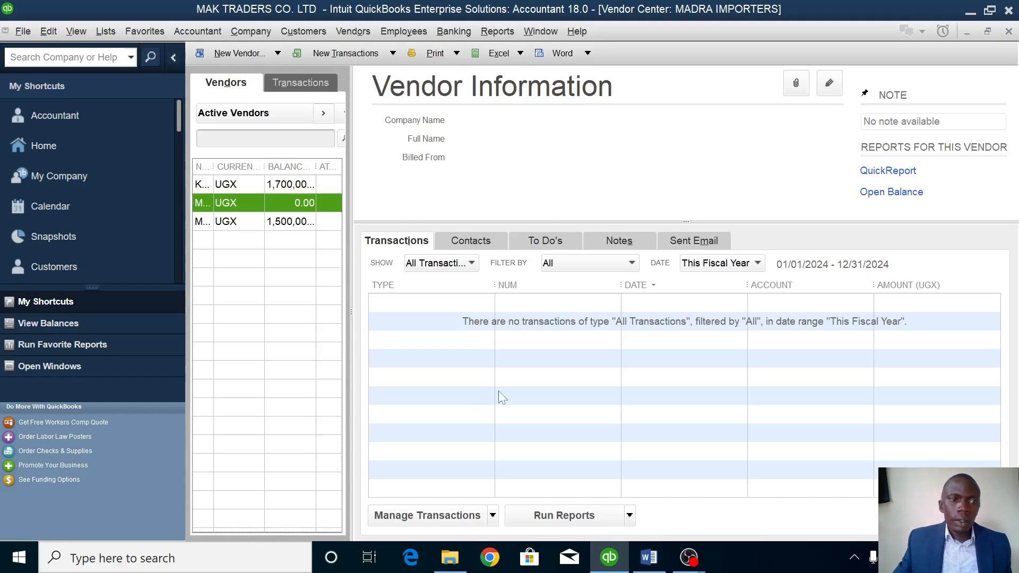
{"action": "left_click", "coordinate": [41, 150]}
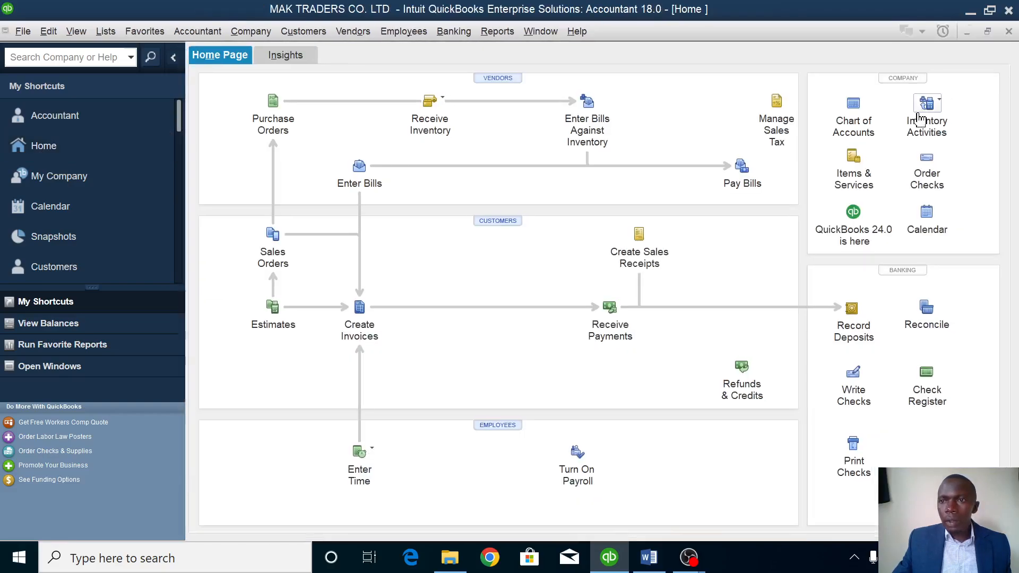
From the Inventory Center, start an Inventory Part item named MOTORCYCLES.
{"action": "left_click", "coordinate": [919, 115]}
{"action": "left_click", "coordinate": [919, 112]}
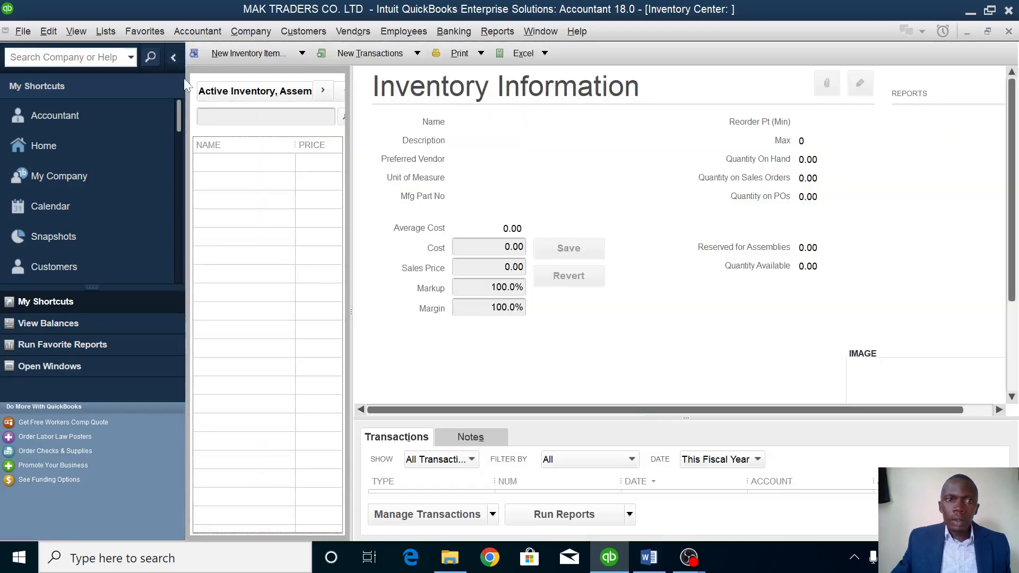
{"action": "left_click", "coordinate": [258, 54]}
{"action": "left_click", "coordinate": [228, 73]}
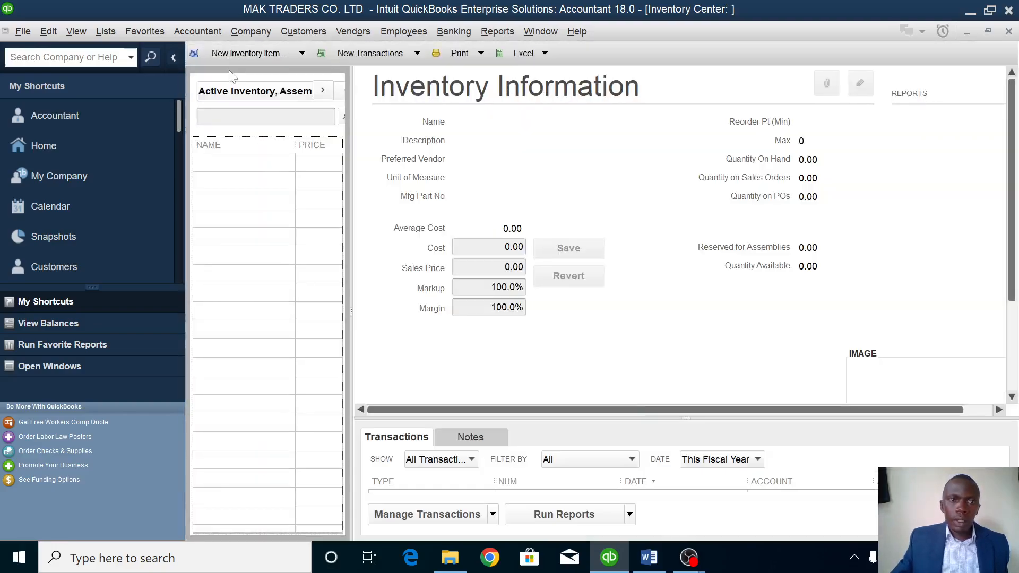
{"action": "left_click", "coordinate": [229, 74]}
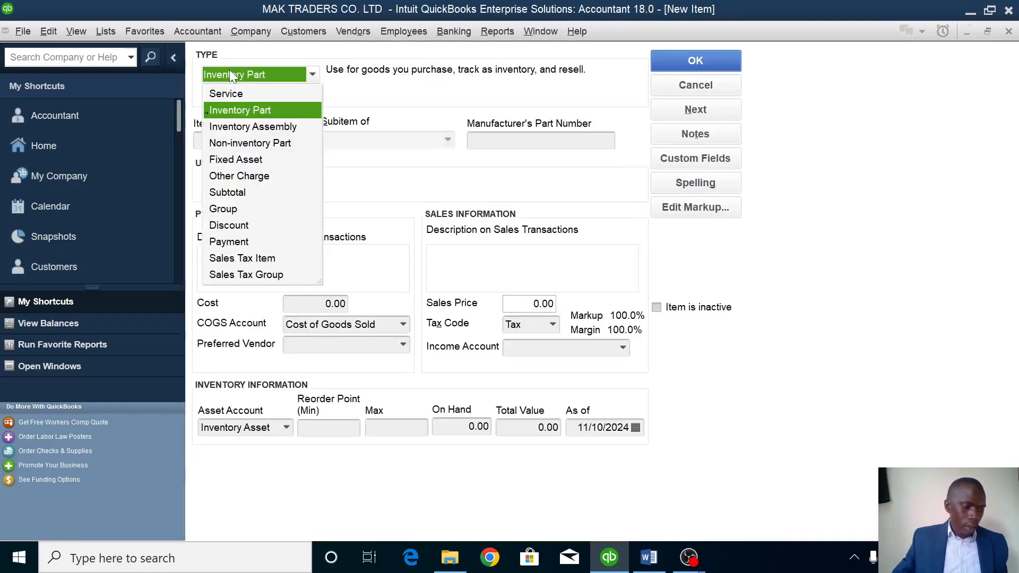
{"action": "left_click", "coordinate": [235, 109]}
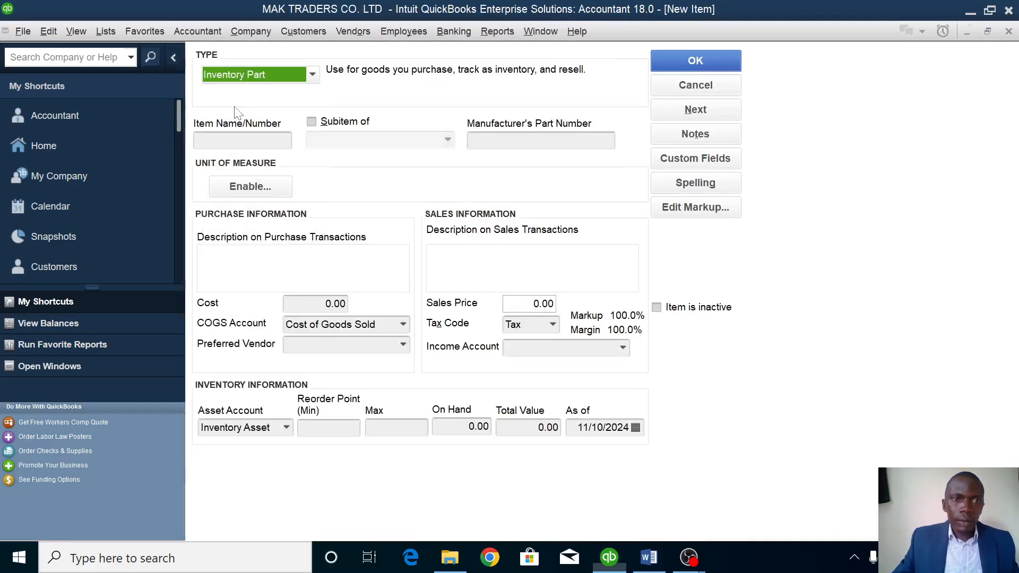
{"action": "left_click", "coordinate": [229, 140]}
{"action": "type", "text": "MOTORC"}
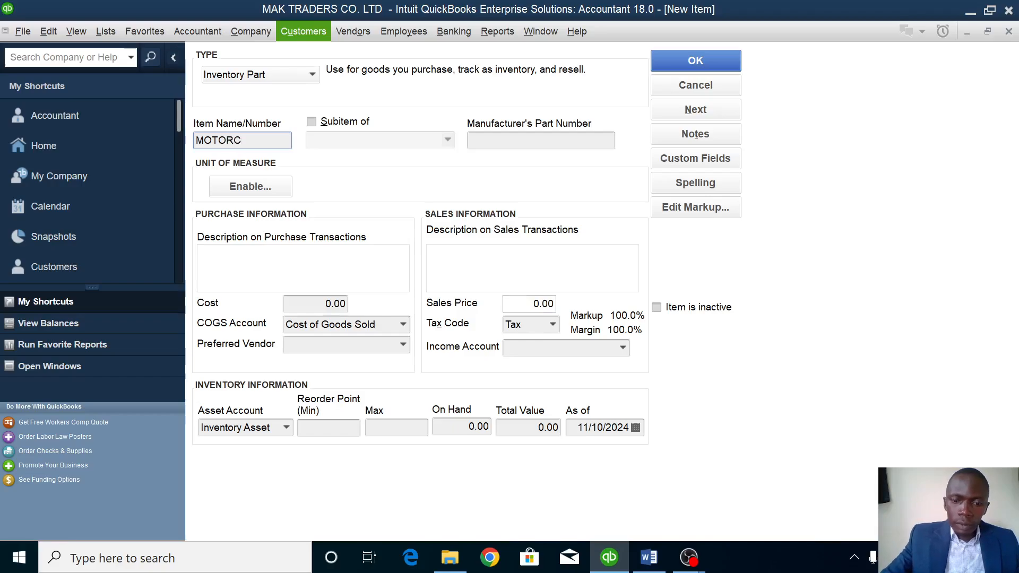
{"action": "type", "text": "YCLES"}
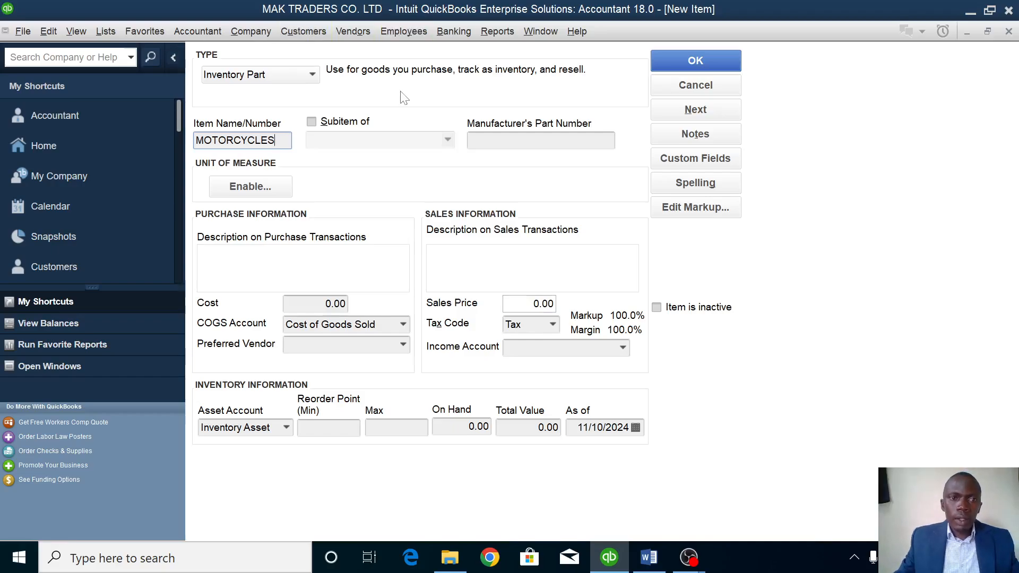
Enable a single count unit of measure per item, defining a custom unit named UNIT.
{"action": "left_click", "coordinate": [263, 183]}
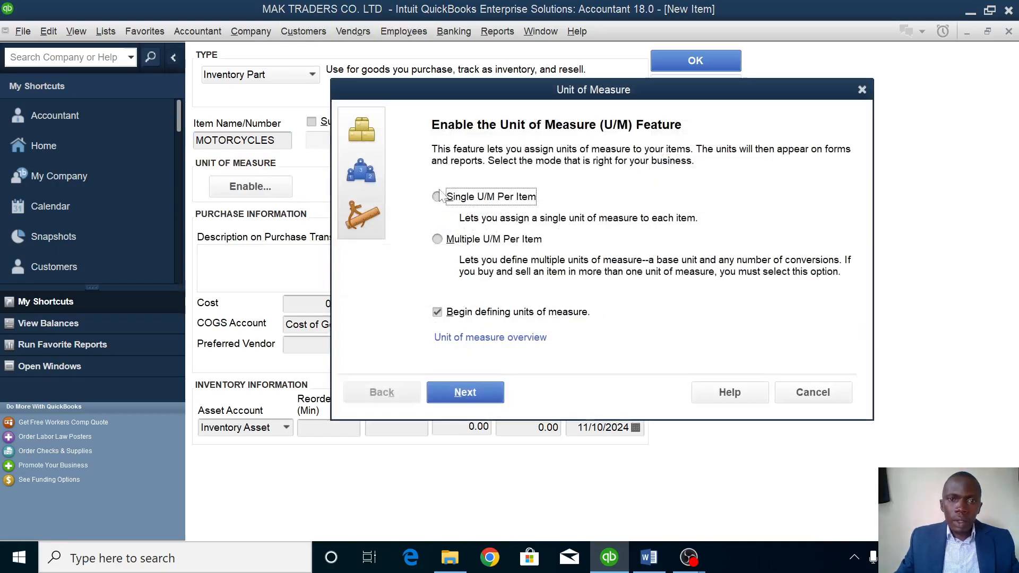
{"action": "left_click", "coordinate": [463, 200]}
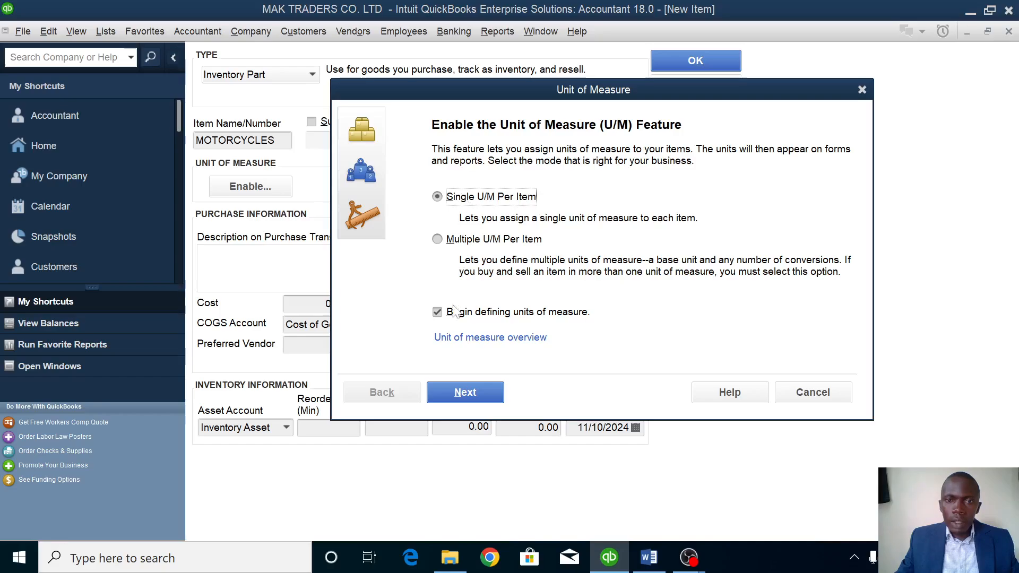
{"action": "left_click", "coordinate": [458, 397]}
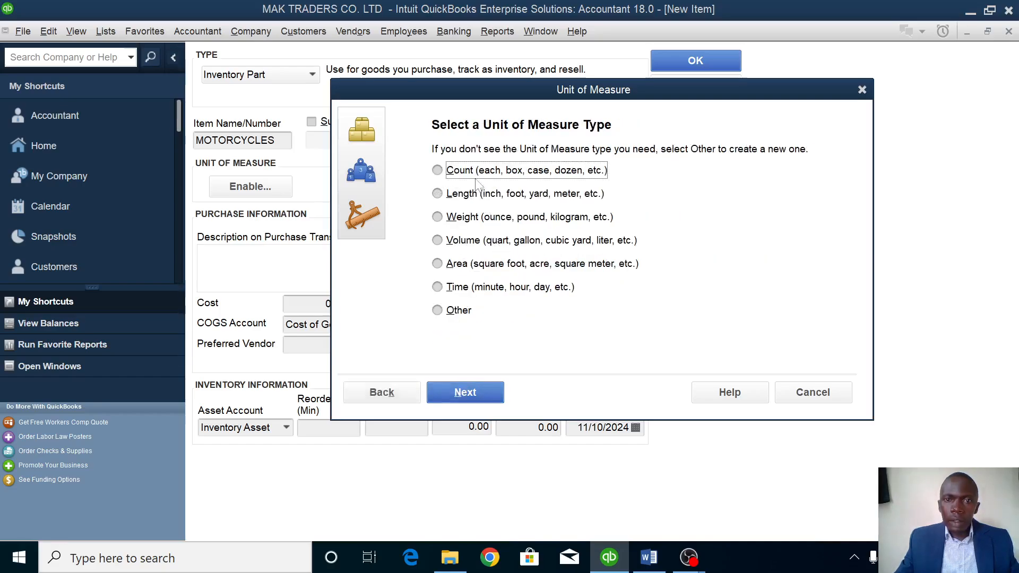
{"action": "left_click", "coordinate": [465, 392]}
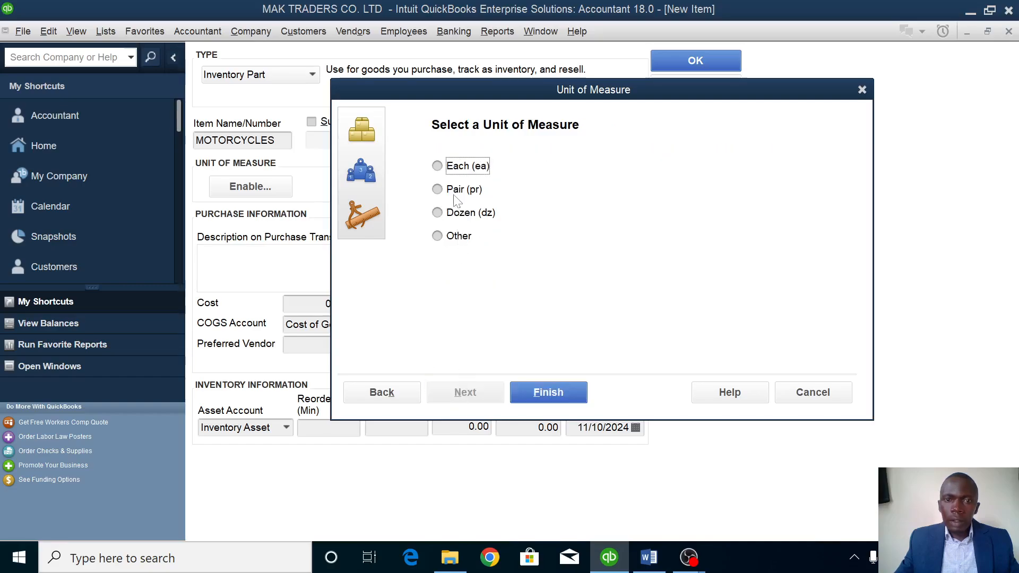
{"action": "left_click", "coordinate": [457, 237]}
{"action": "left_click", "coordinate": [465, 392]}
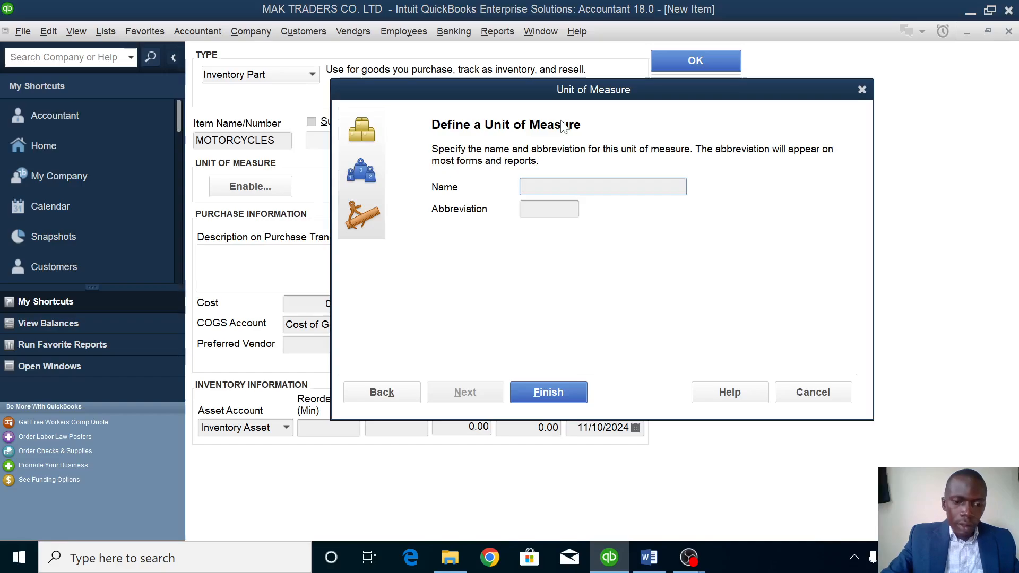
{"action": "type", "text": "UNIT"}
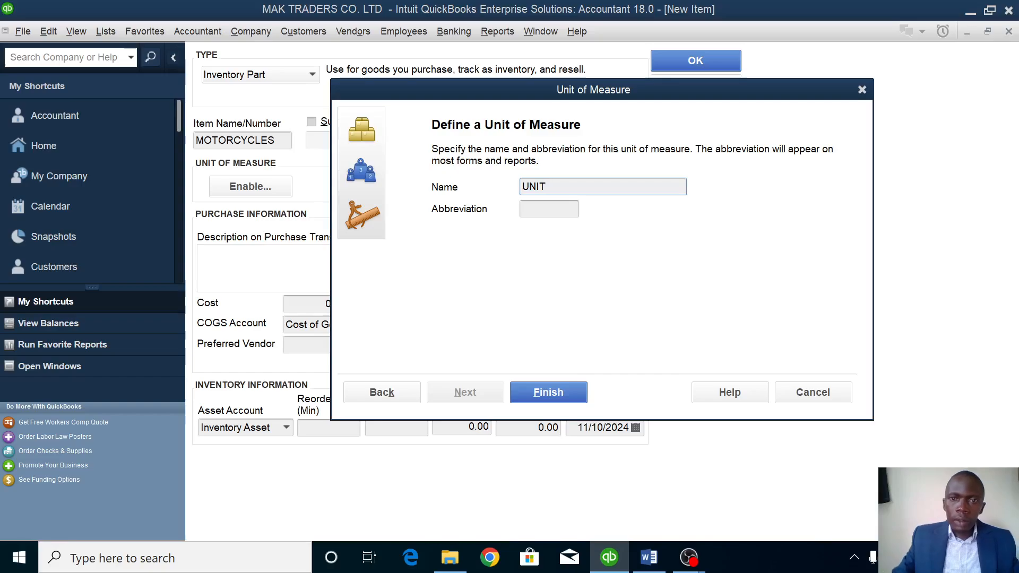
{"action": "key", "text": "Tab"}
Finish unit U, then give MOTORCYCLES number IV001, cost 4,000,000, price 4,800,000 and Sales income account.
{"action": "type", "text": "U"}
{"action": "left_click", "coordinate": [547, 391]}
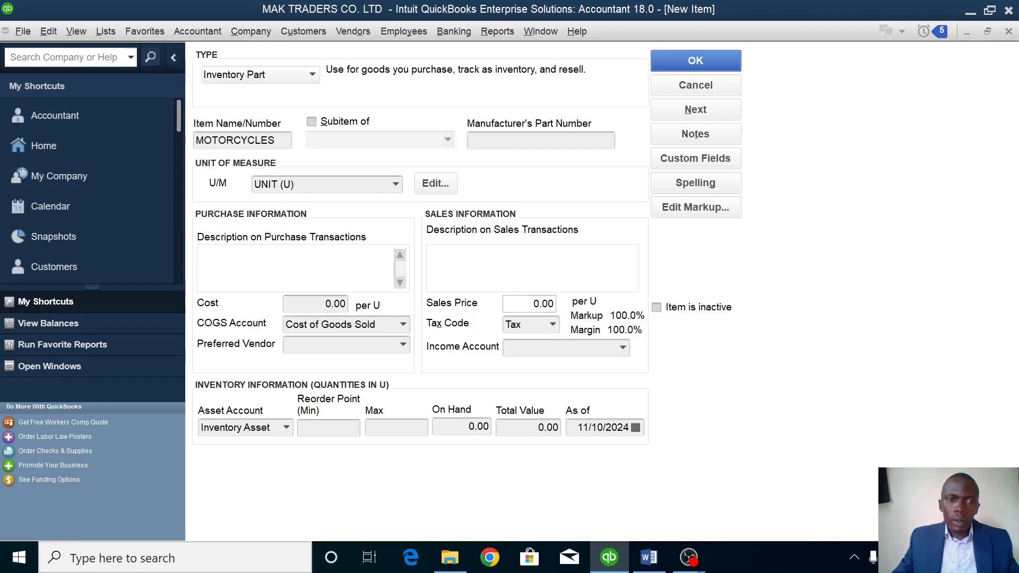
{"action": "type", "text": "IV"}
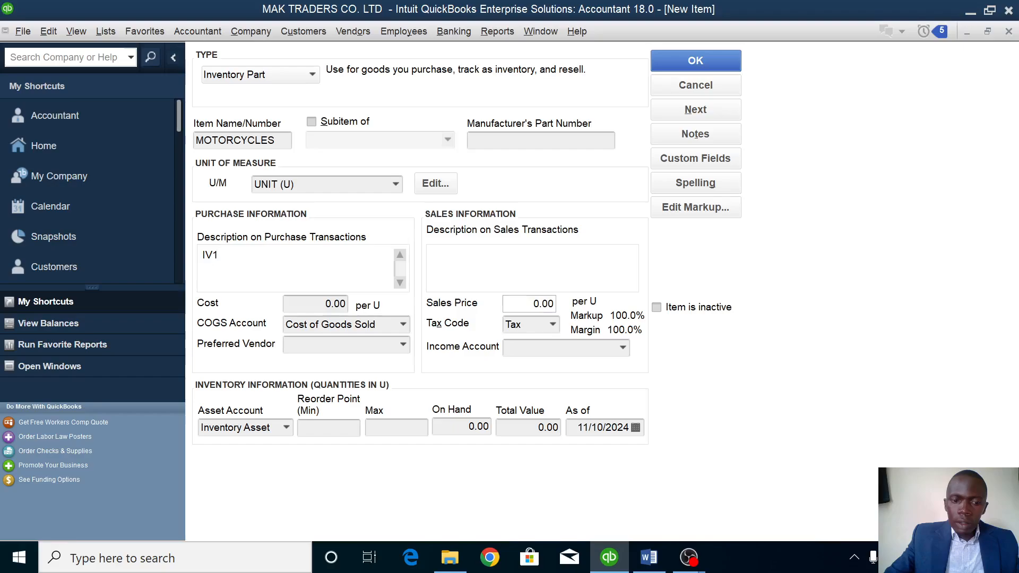
{"action": "type", "text": "001"}
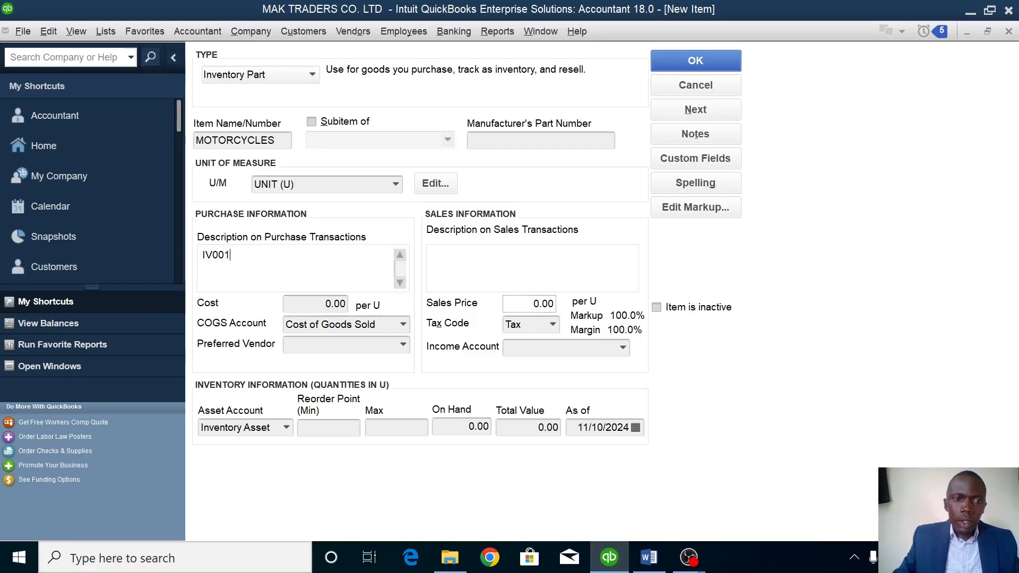
{"action": "left_click", "coordinate": [314, 304]}
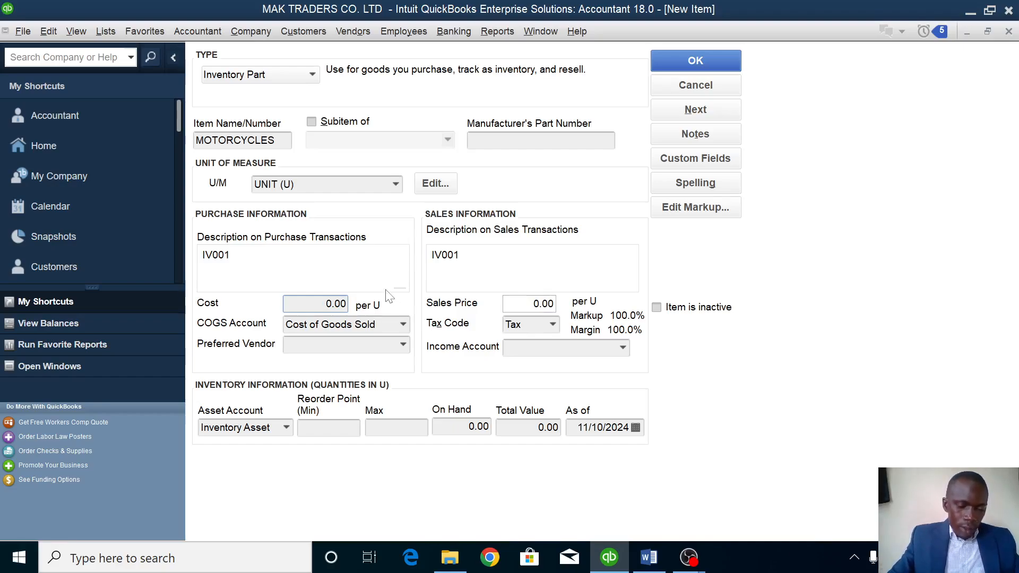
{"action": "type", "text": "400000"}
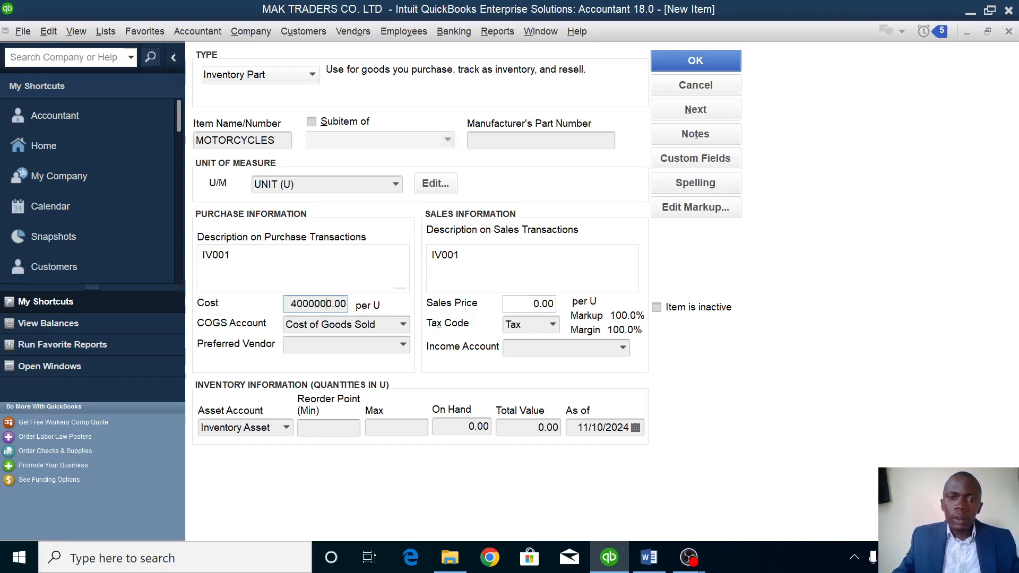
{"action": "left_click", "coordinate": [528, 304]}
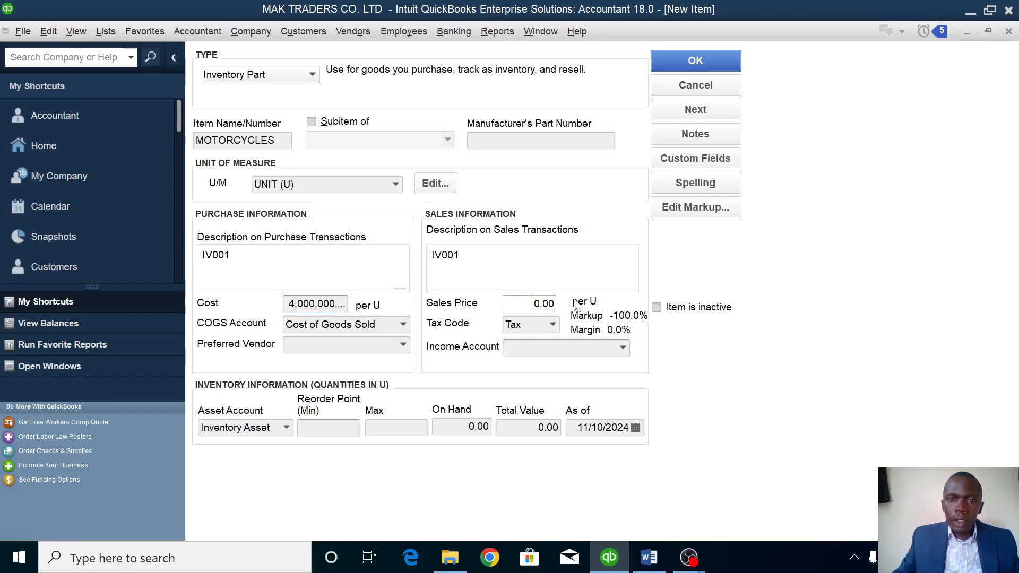
{"action": "type", "text": "480000"}
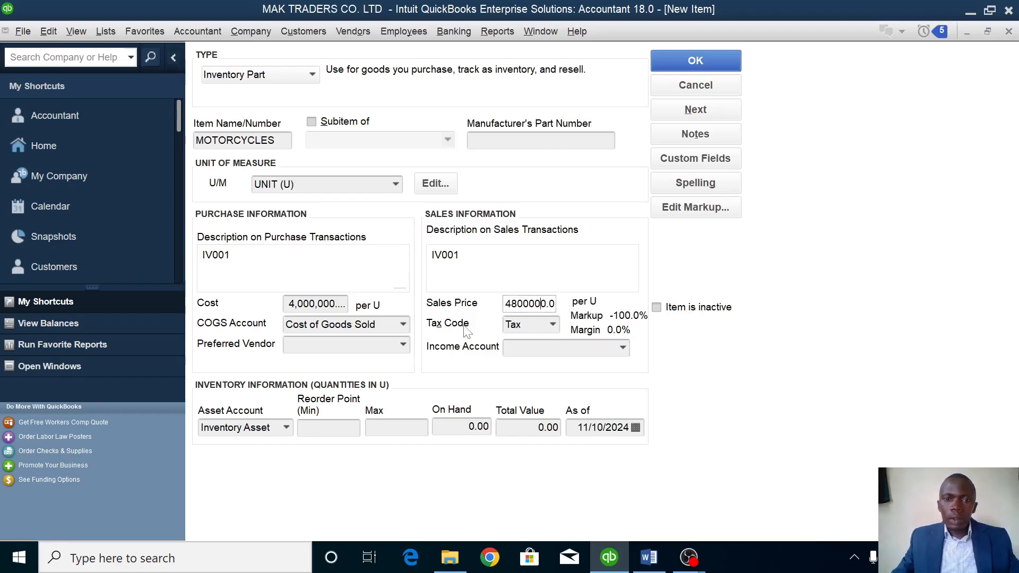
{"action": "left_click", "coordinate": [624, 352]}
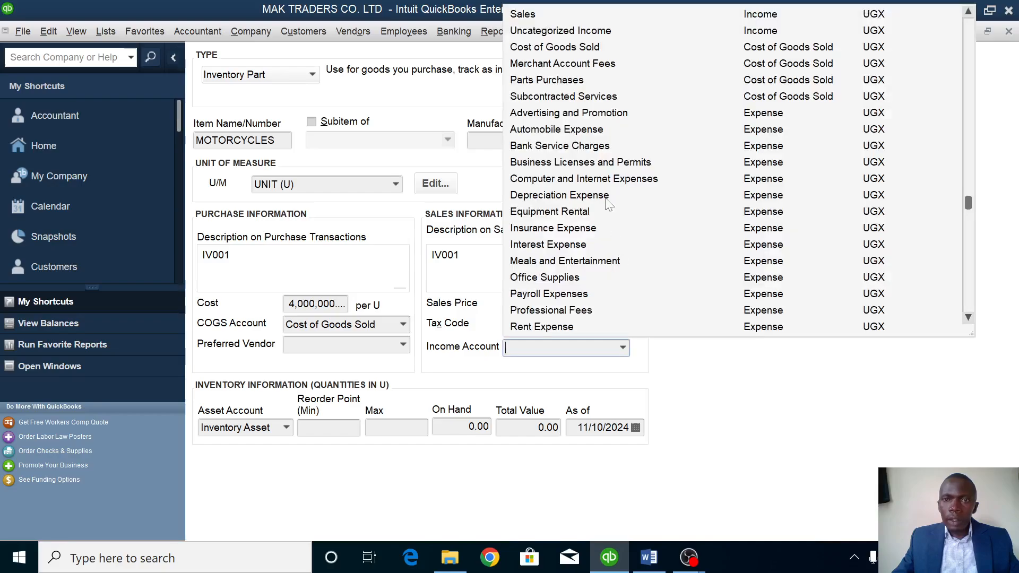
{"action": "left_click", "coordinate": [544, 13]}
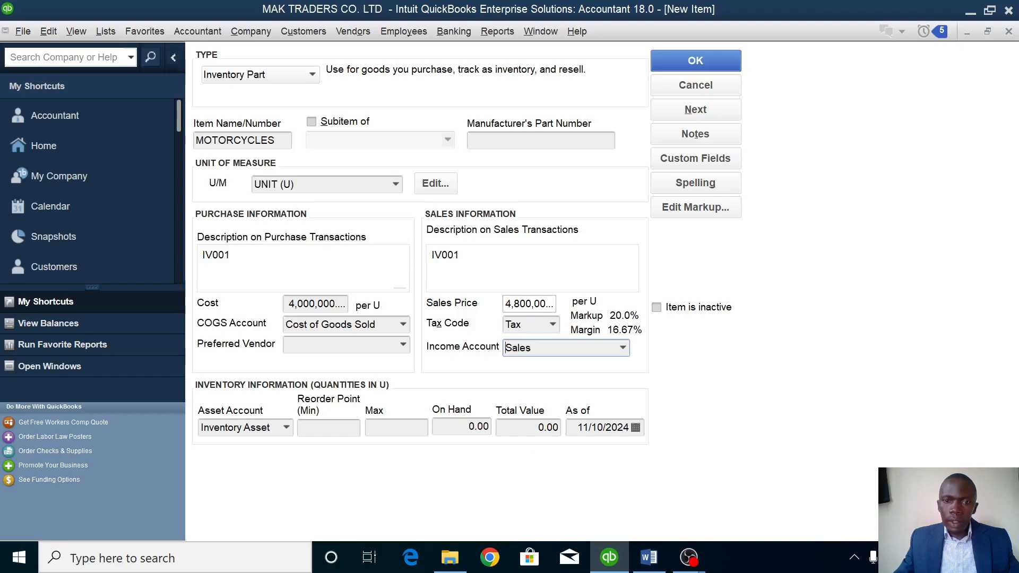
Set 8 units on hand as of 1/1/2023 and save the MOTORCYCLES item.
{"action": "double_click", "coordinate": [479, 427]}
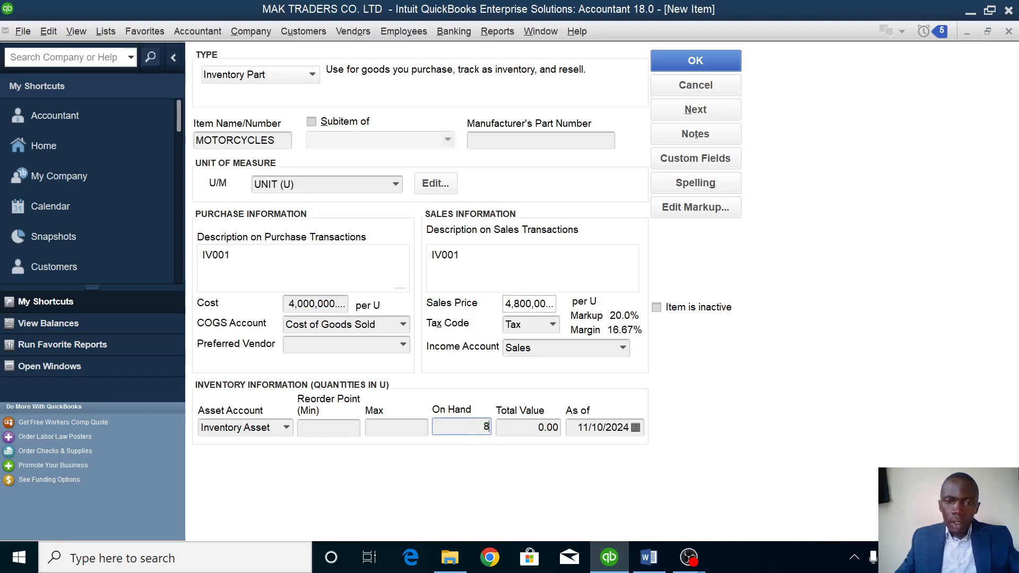
{"action": "left_click_drag", "start_coordinate": [577, 428], "coordinate": [628, 428]}
{"action": "left_click", "coordinate": [625, 428]}
{"action": "left_click_drag", "start_coordinate": [624, 427], "coordinate": [569, 425]}
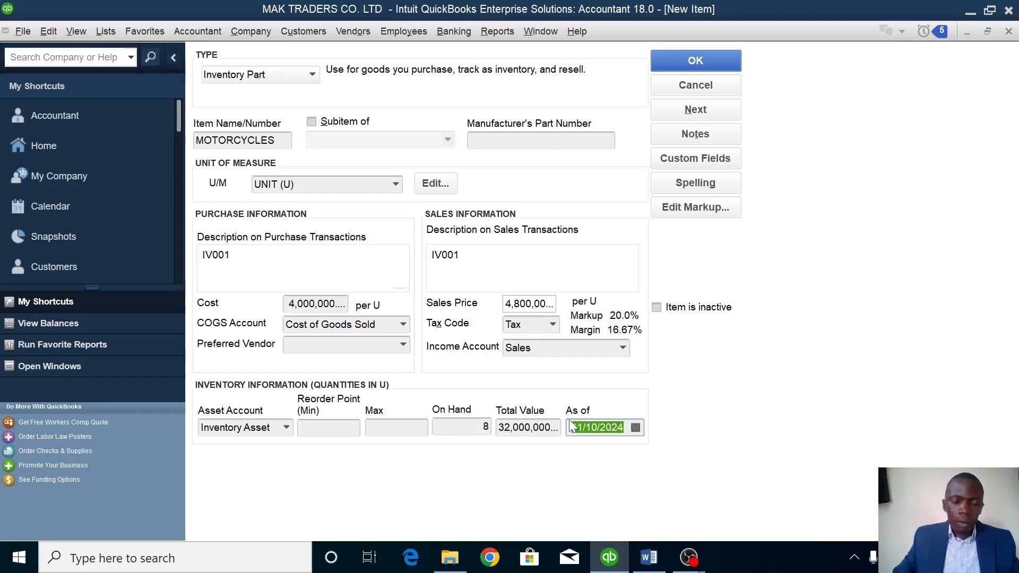
{"action": "key", "text": "BackSpace"}
{"action": "type", "text": "1/1/2023"}
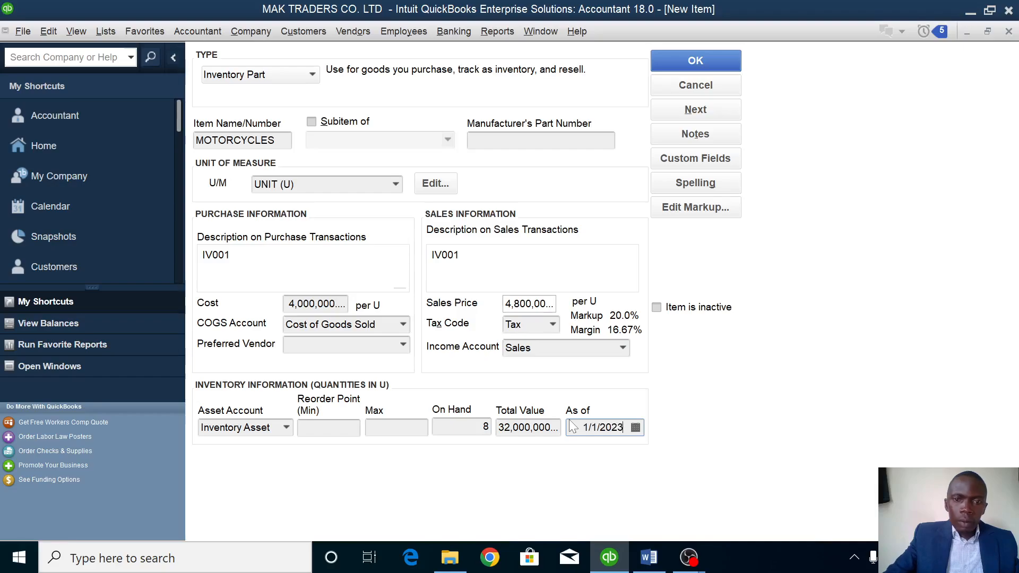
{"action": "left_click", "coordinate": [708, 57]}
{"action": "left_click", "coordinate": [254, 59]}
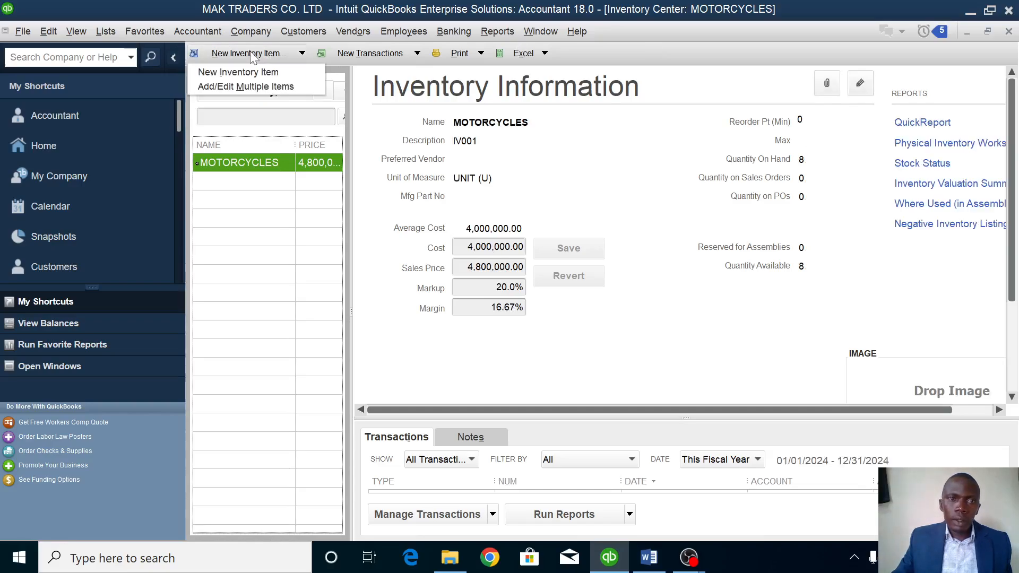
Start a GENERATORS inventory part measured in UNIT, with description IV002.
{"action": "left_click", "coordinate": [240, 72]}
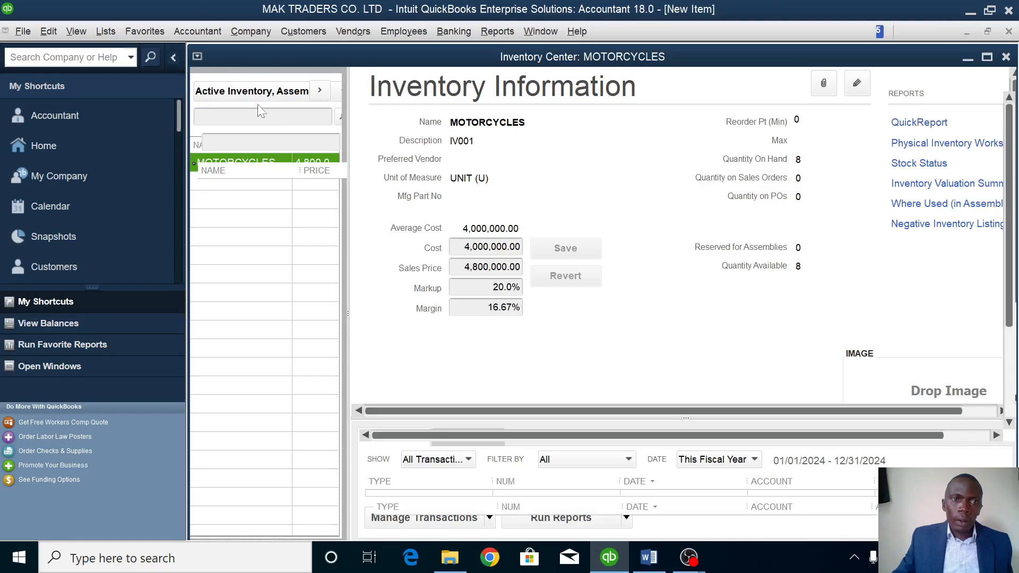
{"action": "left_click", "coordinate": [247, 113]}
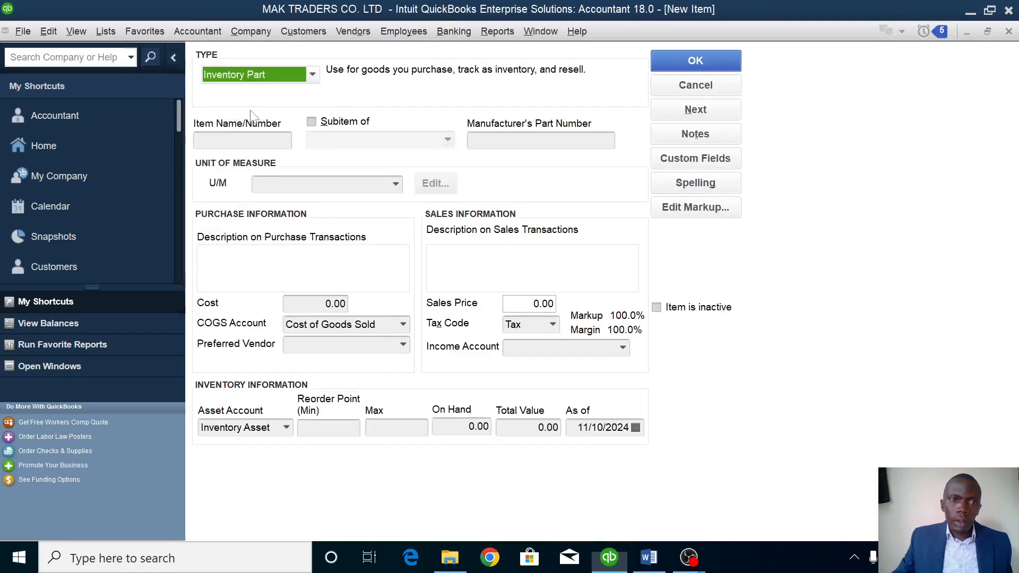
{"action": "left_click", "coordinate": [224, 136]}
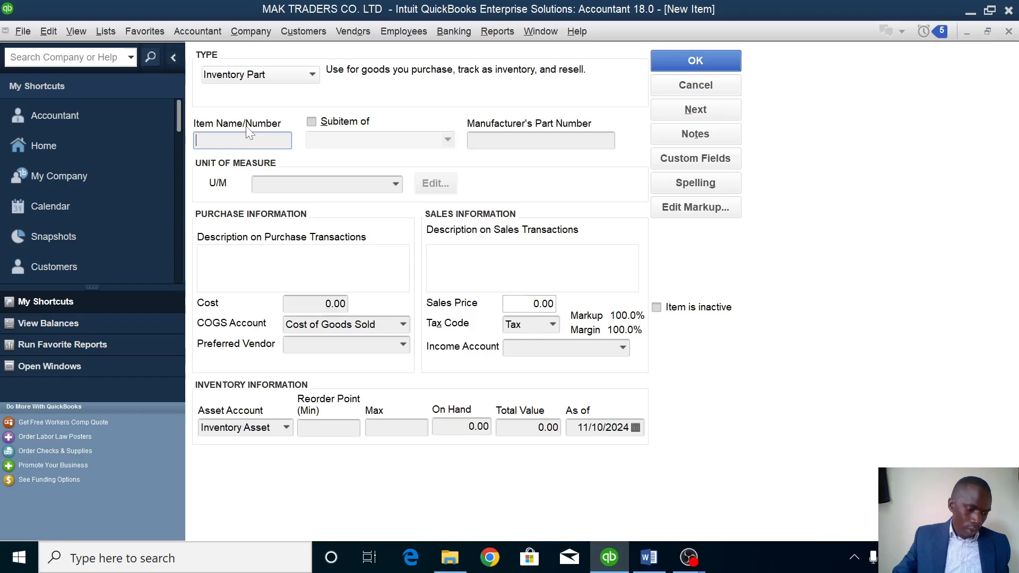
{"action": "type", "text": "GENERATORS"}
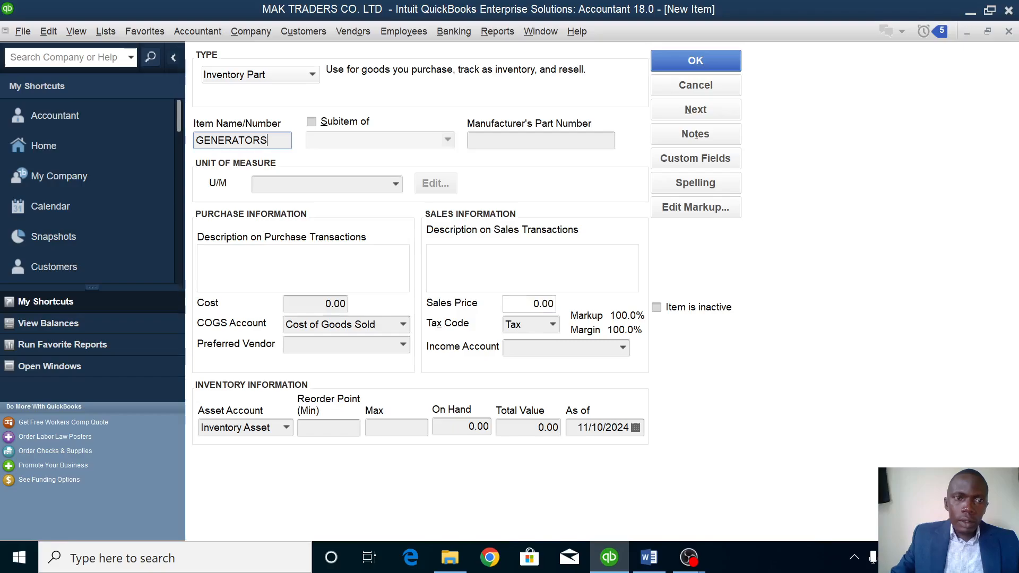
{"action": "left_click", "coordinate": [395, 184]}
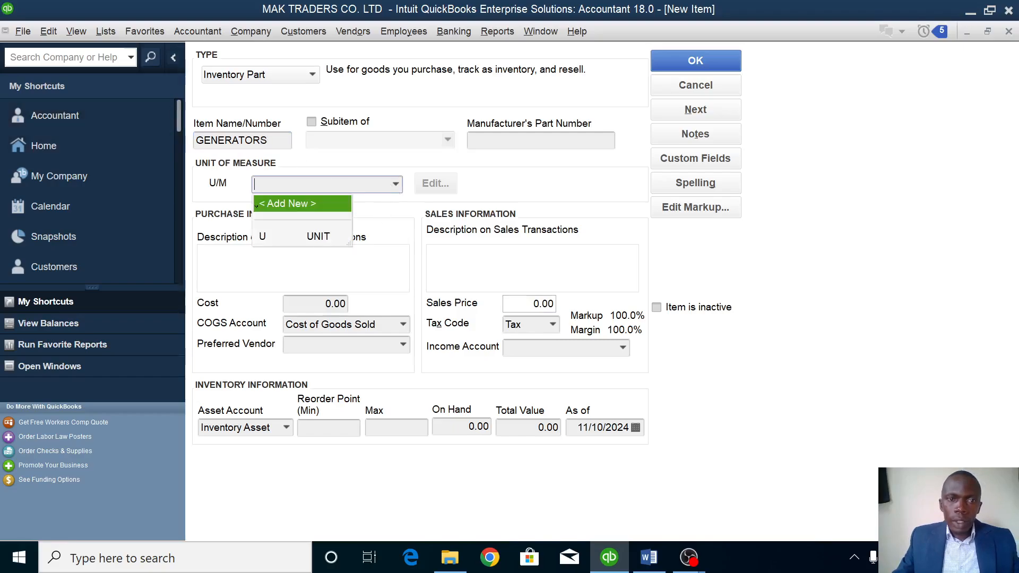
{"action": "left_click", "coordinate": [295, 237]}
{"action": "left_click", "coordinate": [203, 255]}
{"action": "type", "text": "IV"}
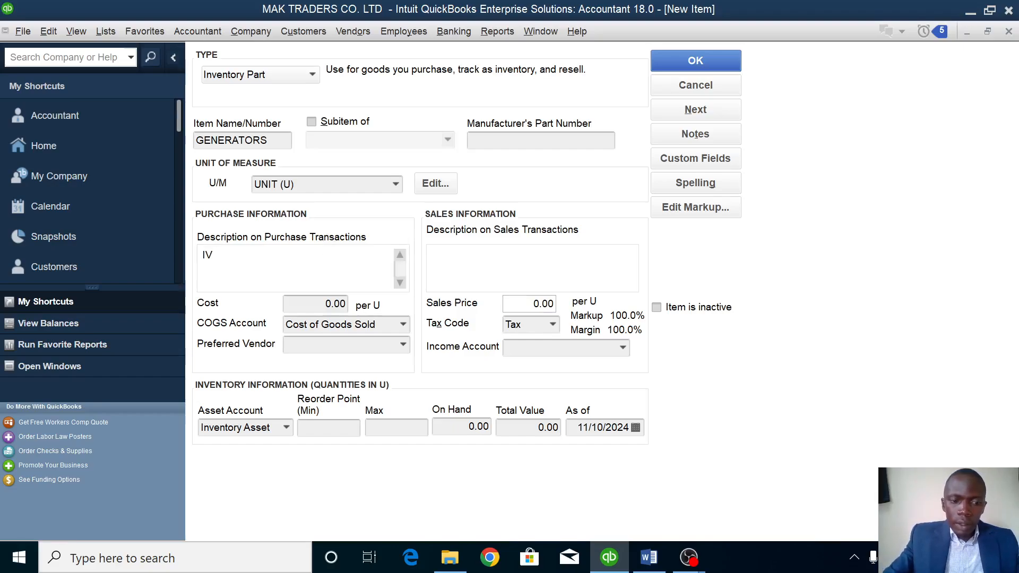
{"action": "type", "text": "002"}
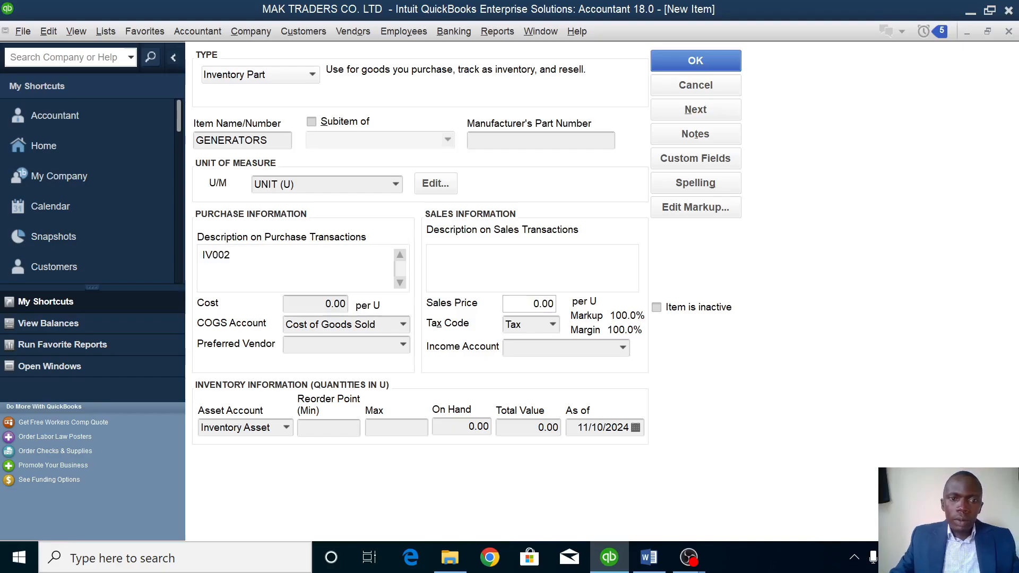
Set its cost to 2,700,000, sales price to 3,500,000 and income account to Sales.
{"action": "left_click", "coordinate": [304, 298]}
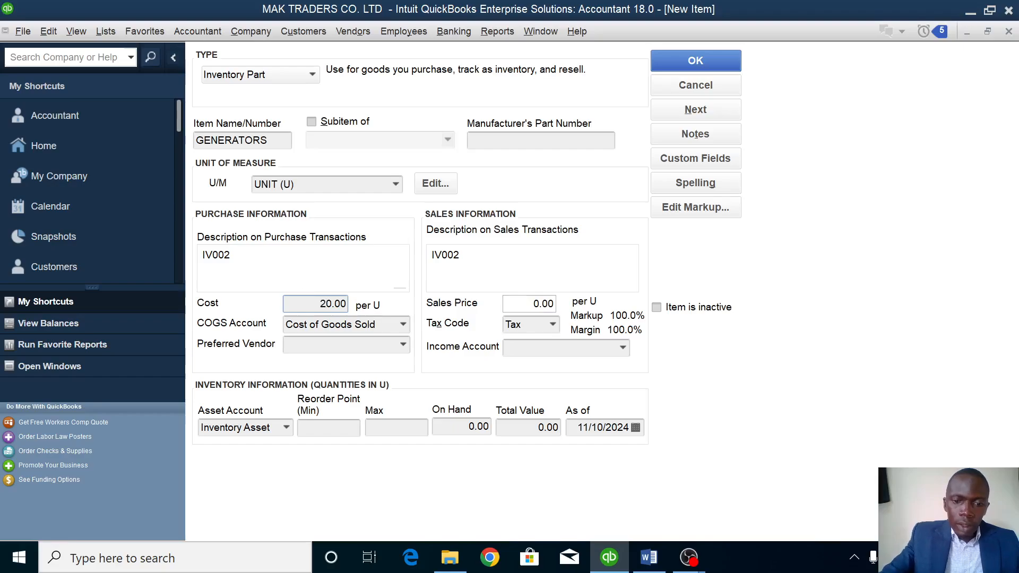
{"action": "type", "text": "270000"}
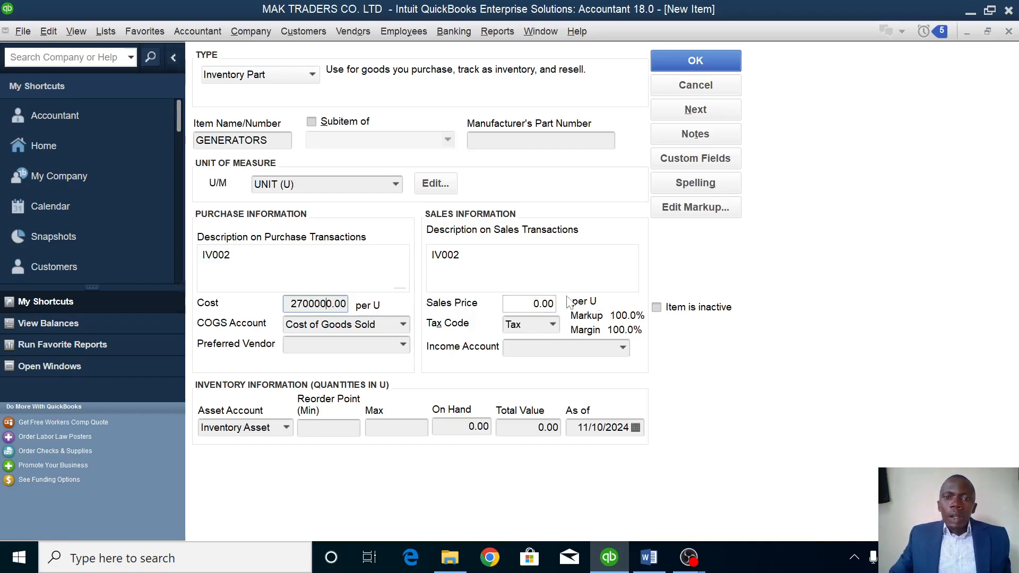
{"action": "left_click", "coordinate": [511, 304]}
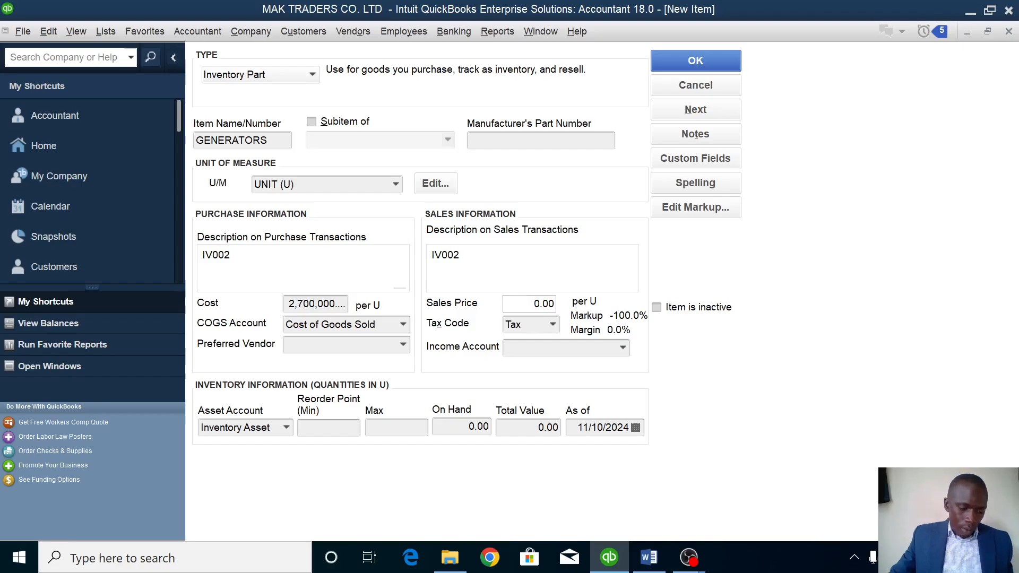
{"action": "type", "text": "350000"}
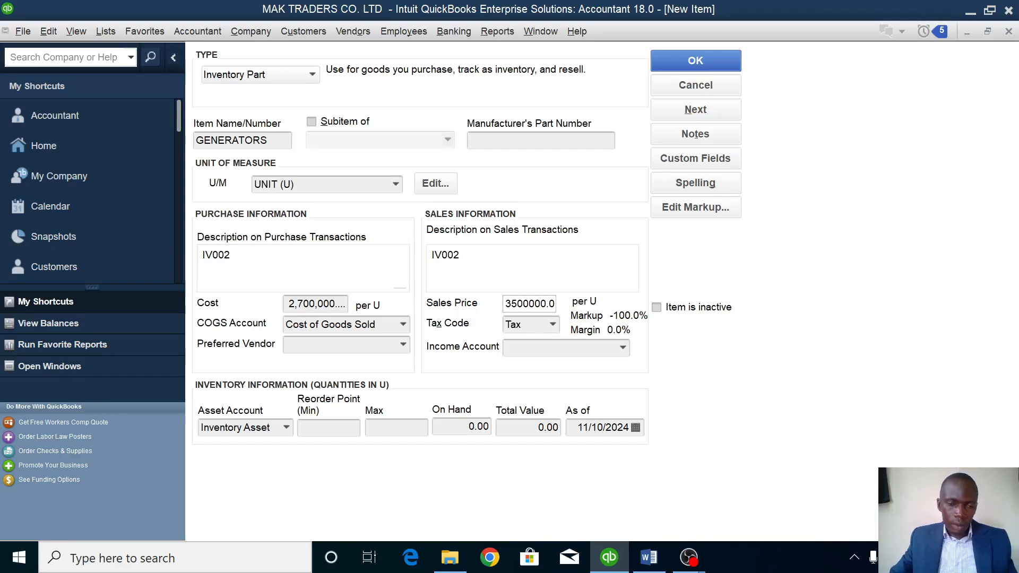
{"action": "left_click", "coordinate": [538, 352]}
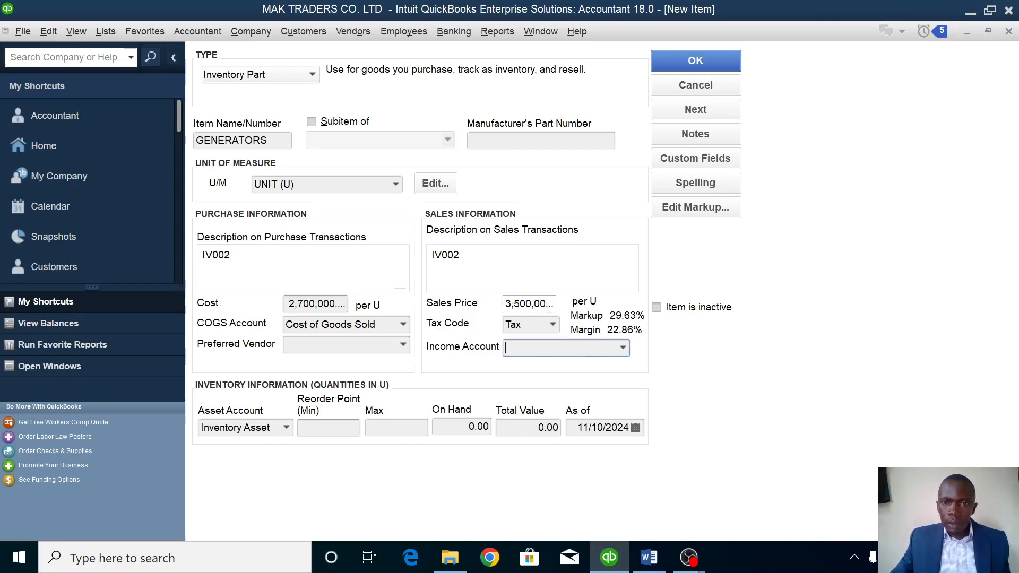
{"action": "left_click", "coordinate": [621, 349]}
{"action": "left_click", "coordinate": [563, 15]}
Enter 6 units on hand as of 1/1/2023 and save the GENERATORS item.
{"action": "left_click", "coordinate": [461, 427]}
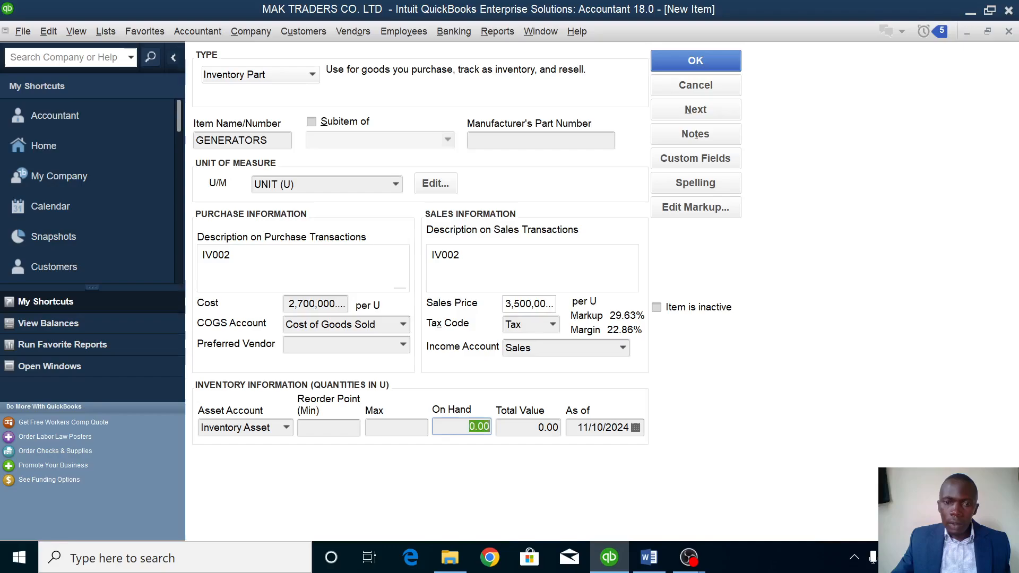
{"action": "type", "text": "6"}
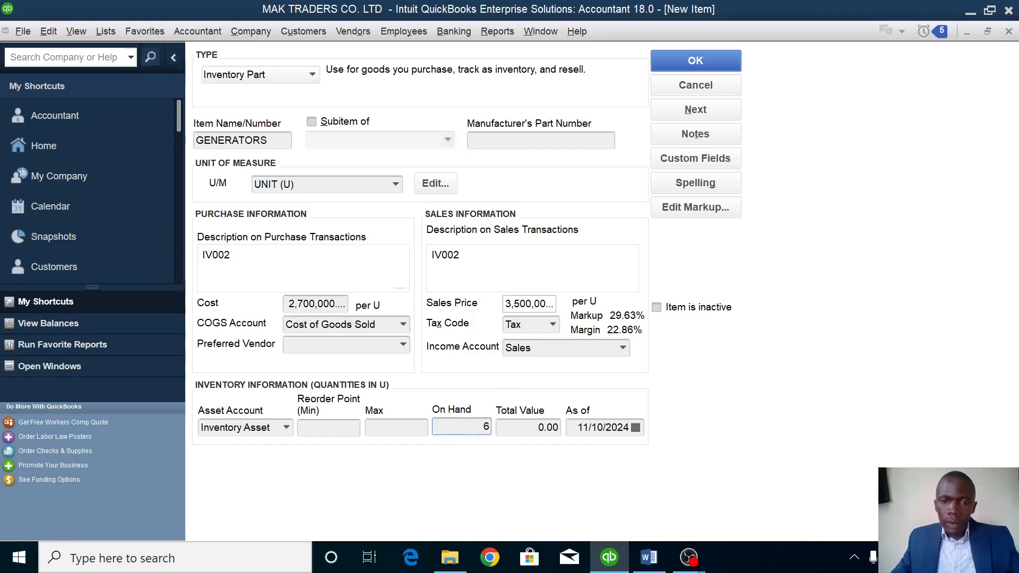
{"action": "left_click", "coordinate": [579, 427]}
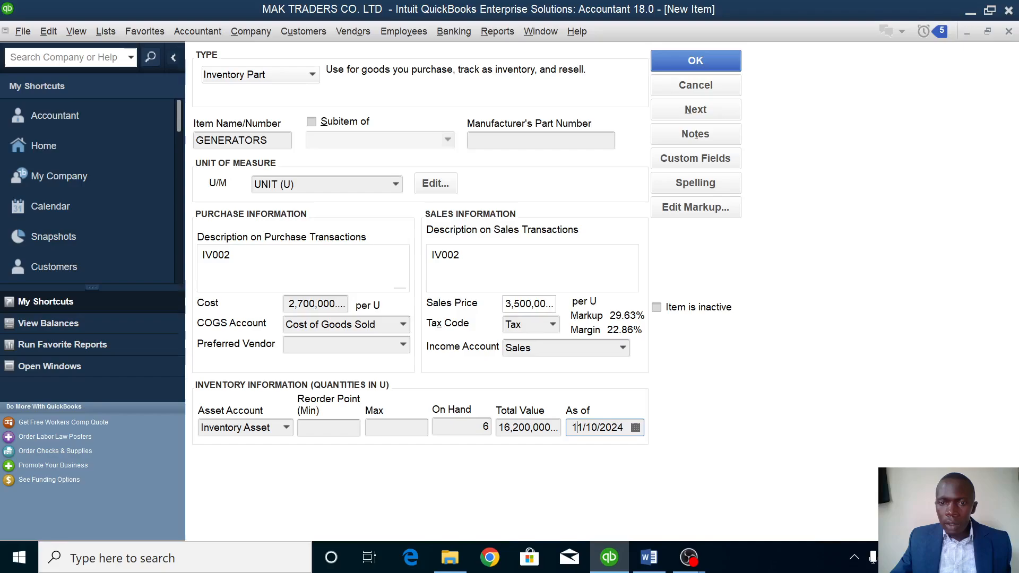
{"action": "left_click_drag", "start_coordinate": [624, 427], "coordinate": [566, 429]}
{"action": "key", "text": "BackSpace"}
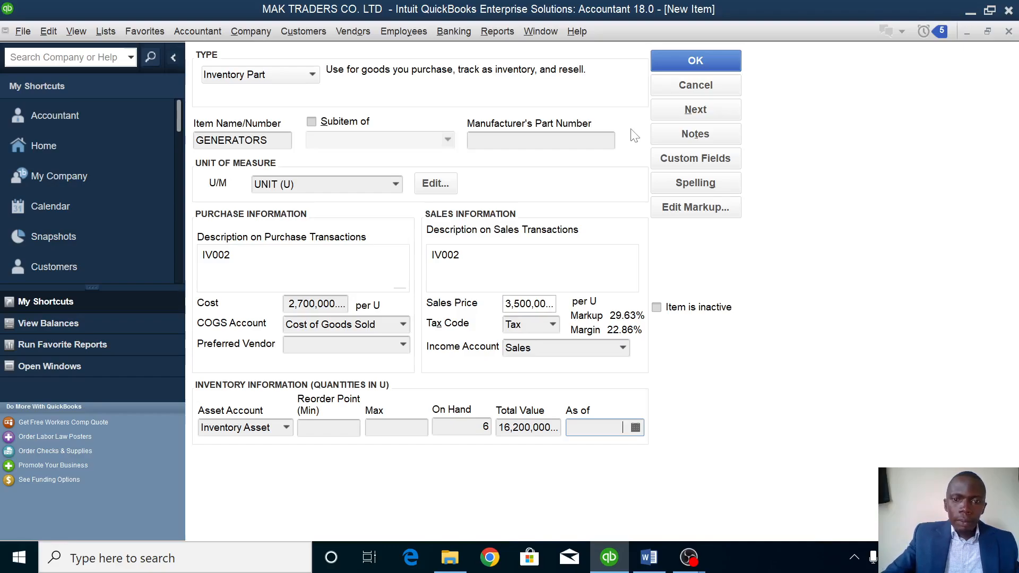
{"action": "type", "text": "1/1/2023"}
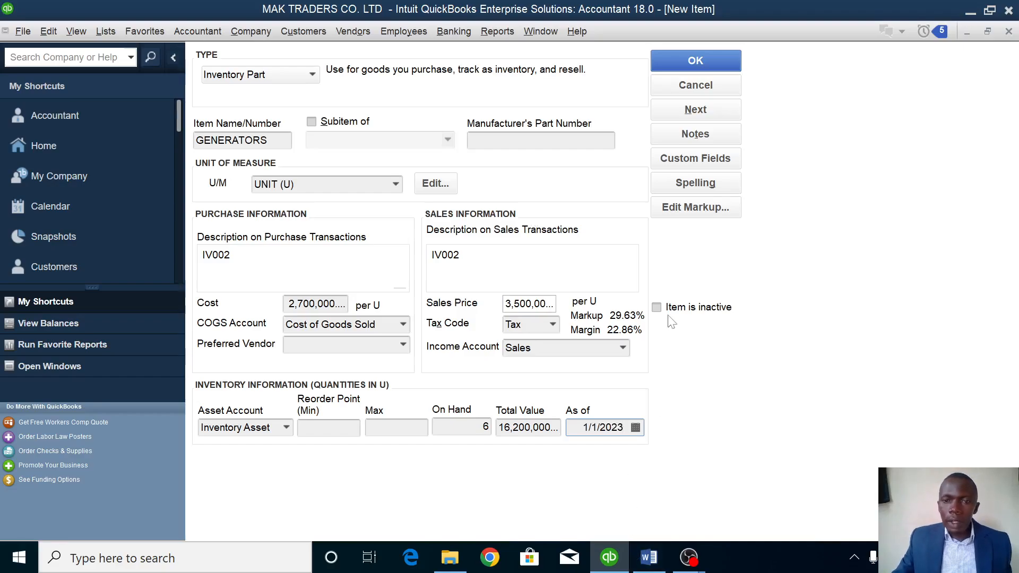
{"action": "left_click", "coordinate": [727, 61]}
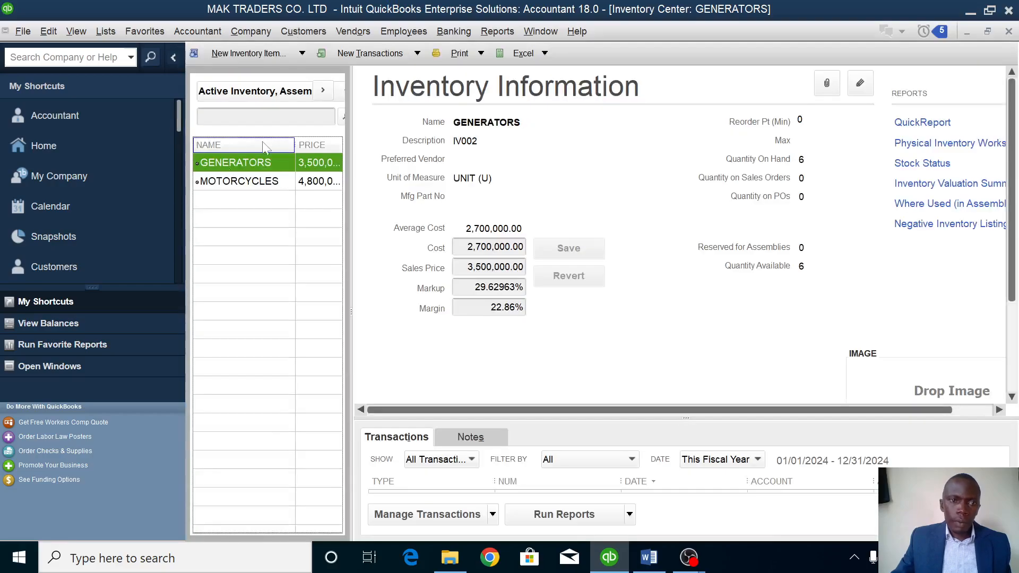
Begin an Inventory Part named OIL and choose to add a new unit of measure.
{"action": "left_click", "coordinate": [247, 51]}
{"action": "left_click", "coordinate": [244, 66]}
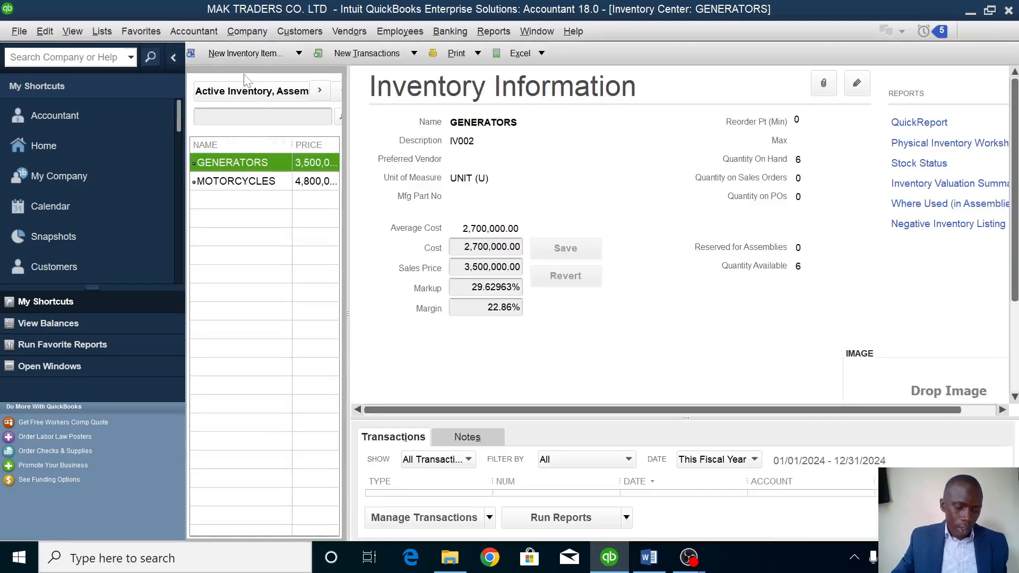
{"action": "left_click", "coordinate": [244, 75]}
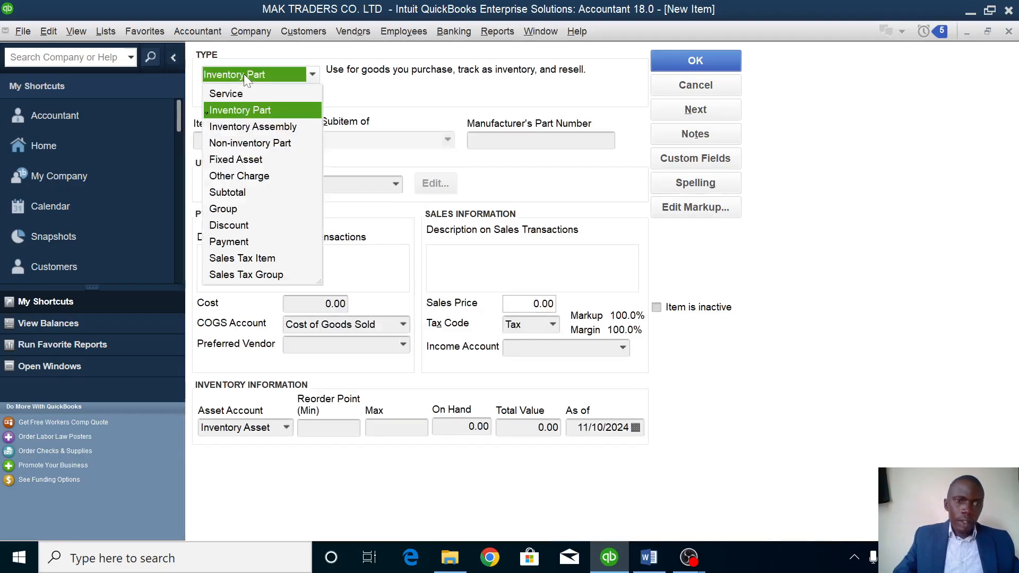
{"action": "left_click", "coordinate": [229, 110]}
{"action": "left_click", "coordinate": [222, 137]}
{"action": "type", "text": "OlL"}
{"action": "left_click", "coordinate": [276, 184]}
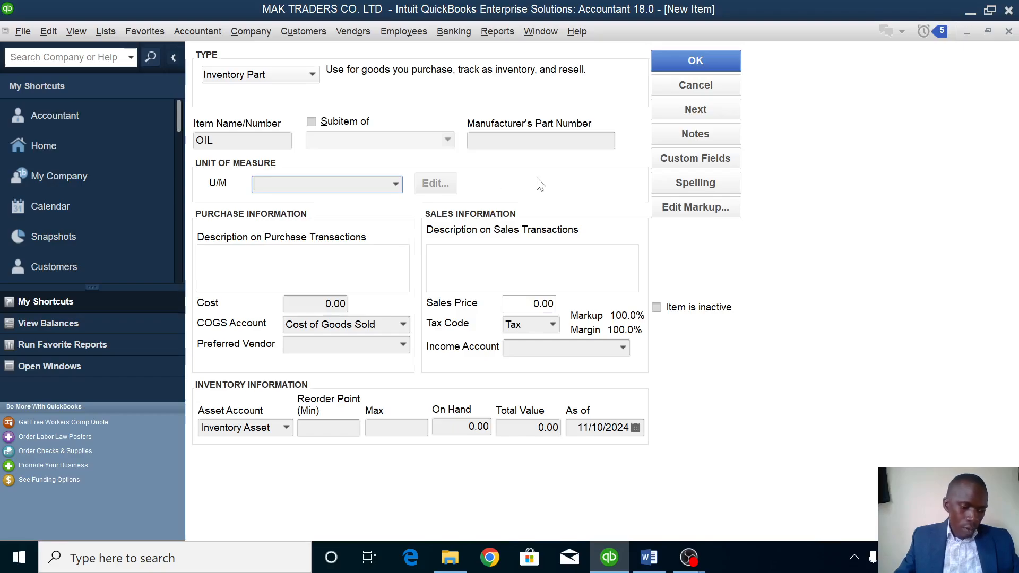
{"action": "left_click", "coordinate": [396, 184]}
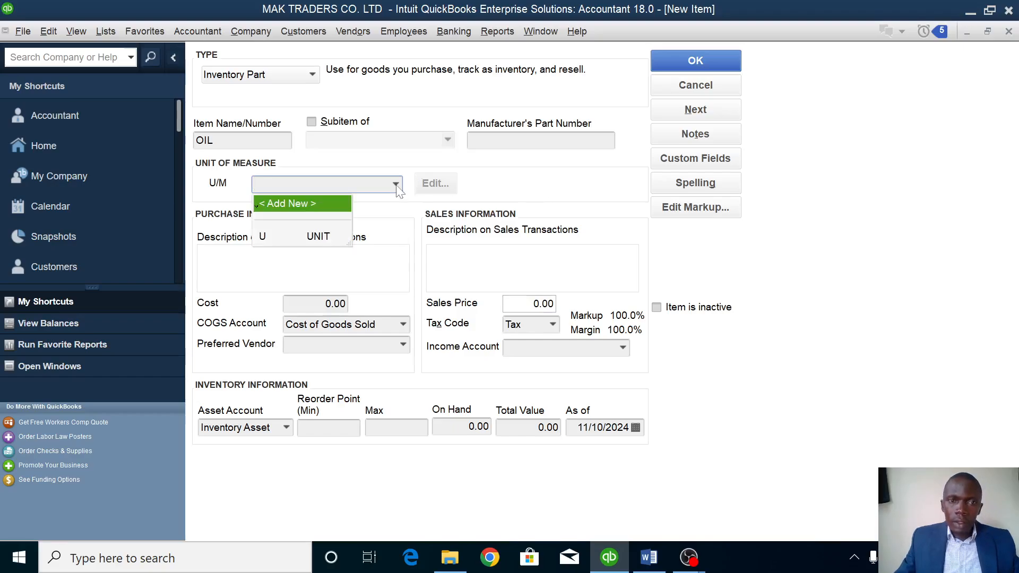
{"action": "left_click", "coordinate": [307, 204]}
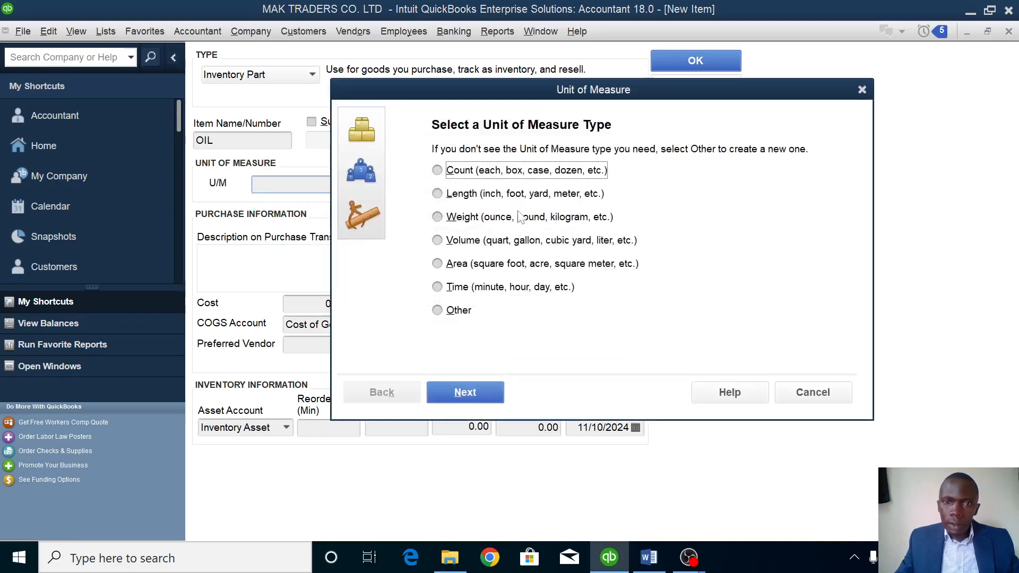
Set the OIL item's unit of measure to Volume, Liter.
{"action": "left_click", "coordinate": [472, 240]}
{"action": "left_click", "coordinate": [461, 392]}
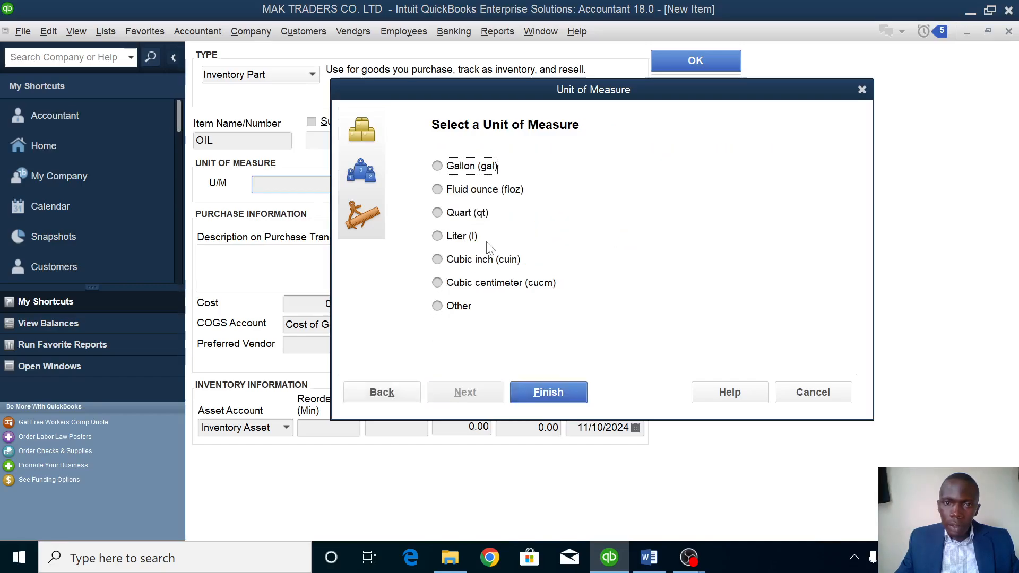
{"action": "left_click", "coordinate": [467, 236]}
{"action": "left_click", "coordinate": [546, 393]}
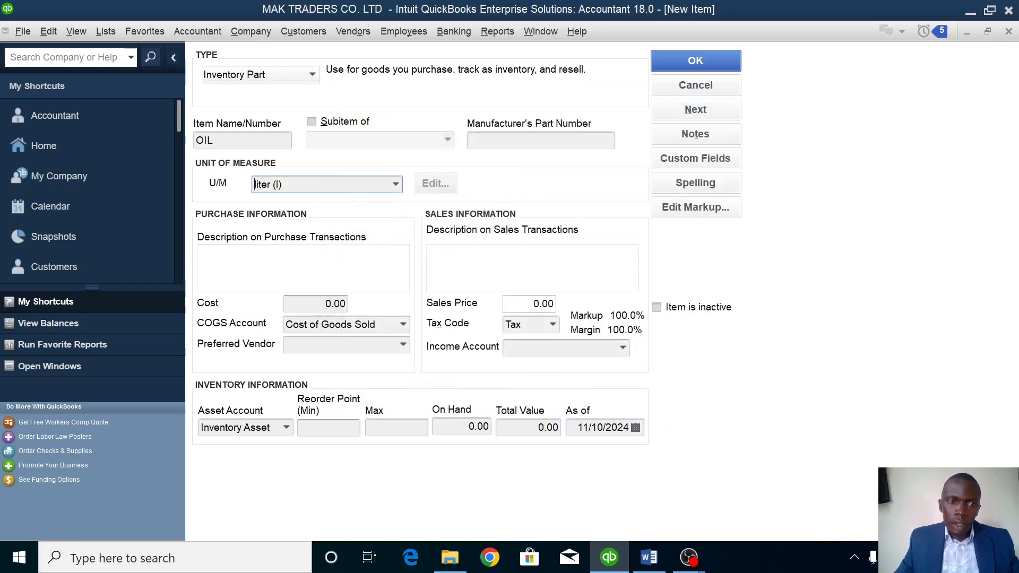
Give OIL description IV003, cost 10,000, sales price 16,000 and income account Sales.
{"action": "left_click", "coordinate": [234, 248]}
{"action": "type", "text": "I"}
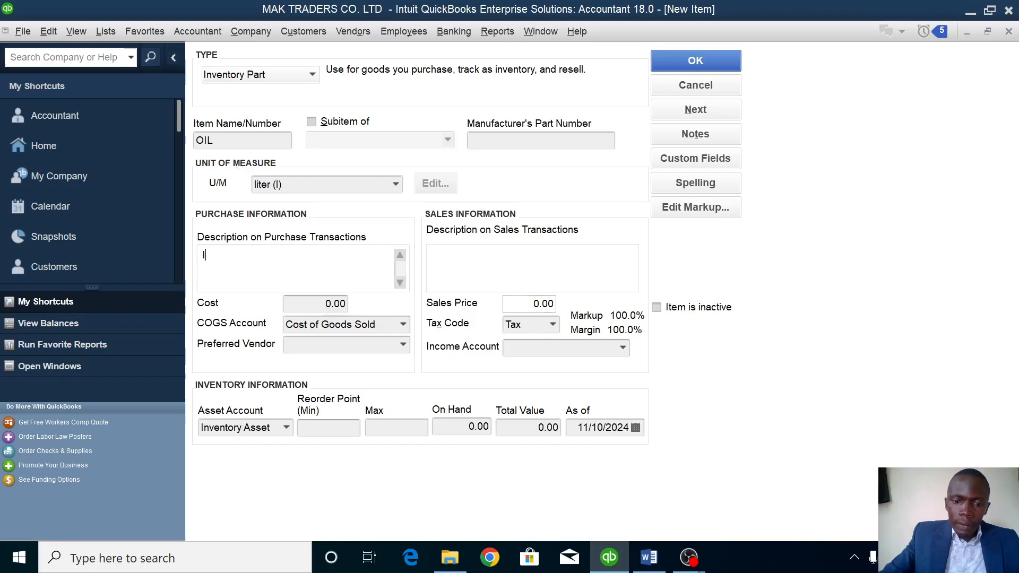
{"action": "type", "text": "V00"}
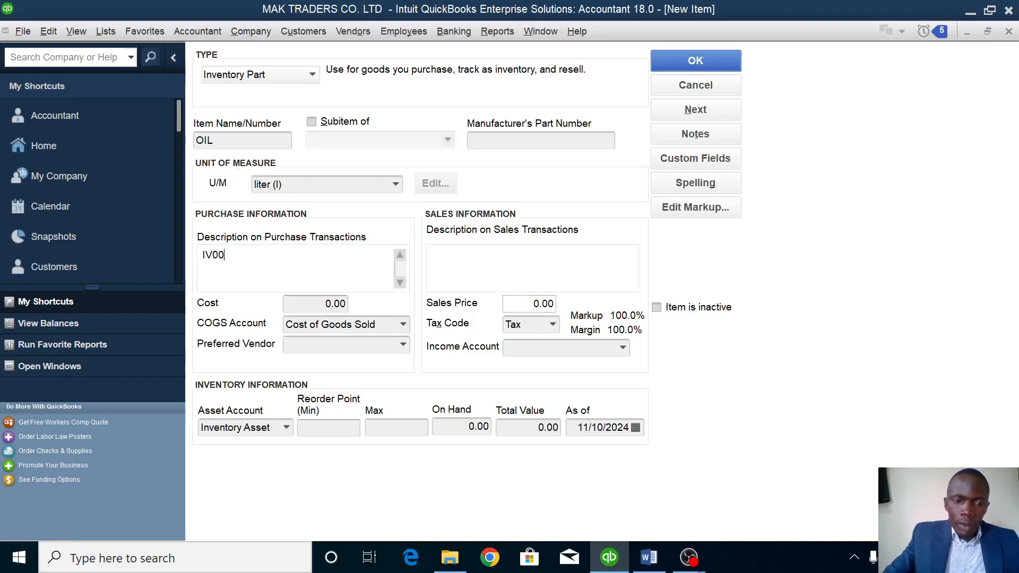
{"action": "type", "text": "3"}
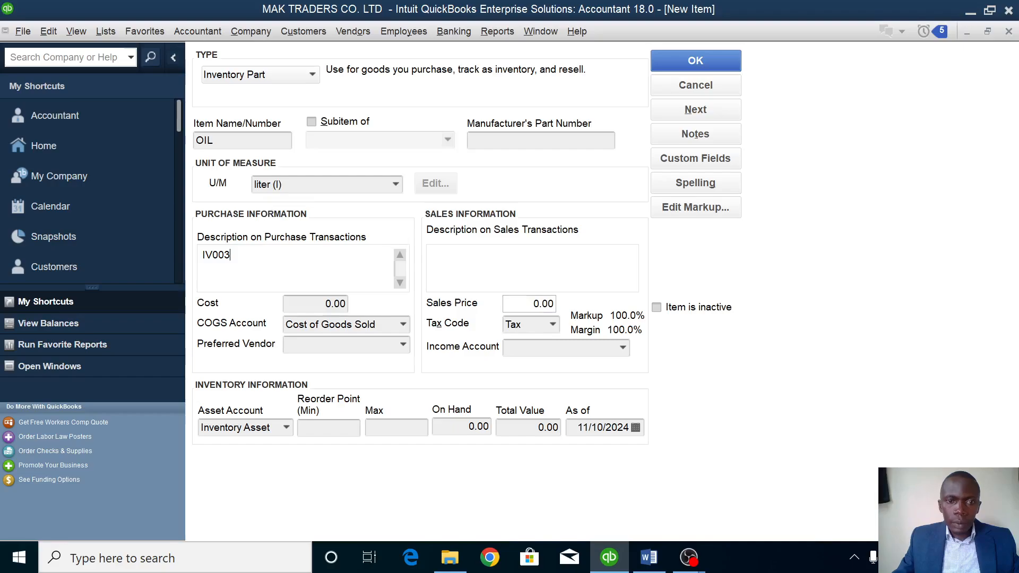
{"action": "key", "text": "Tab"}
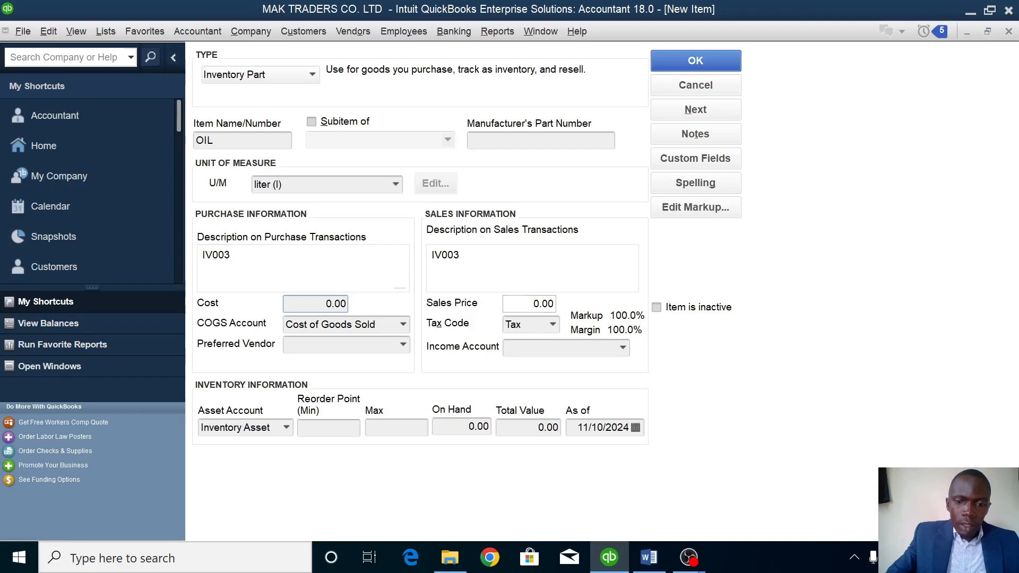
{"action": "type", "text": "000"}
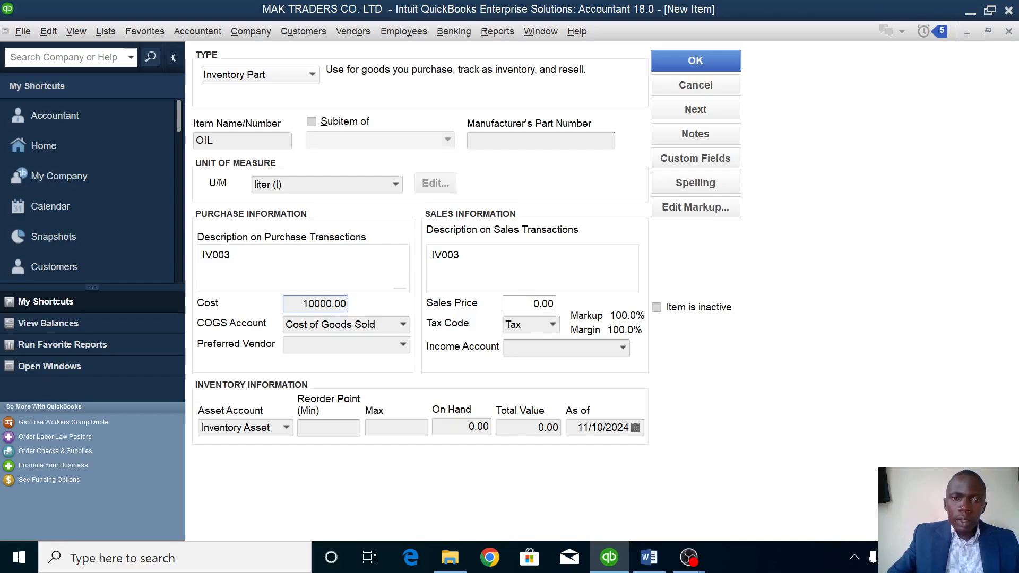
{"action": "left_click", "coordinate": [516, 307]}
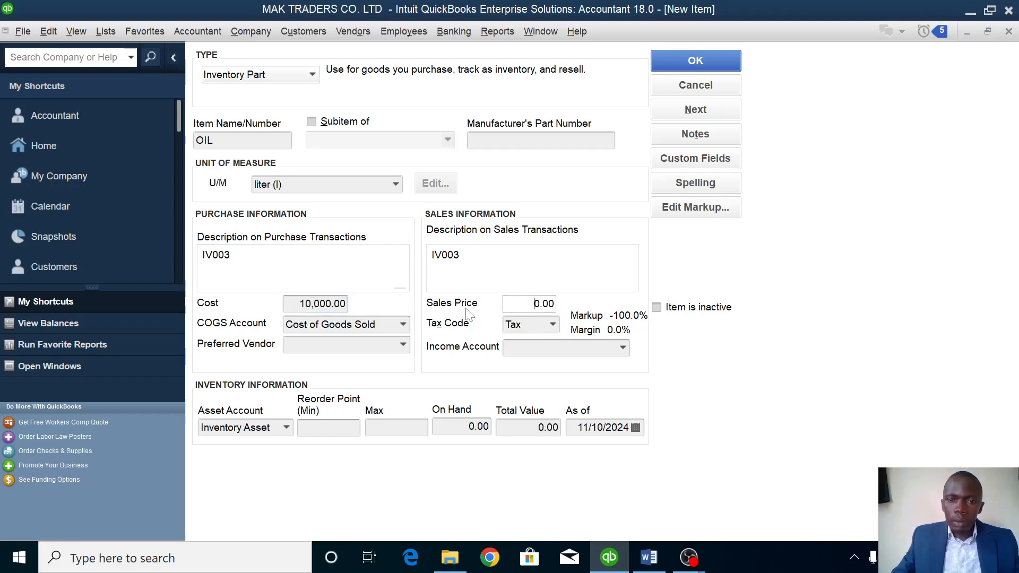
{"action": "type", "text": "16"}
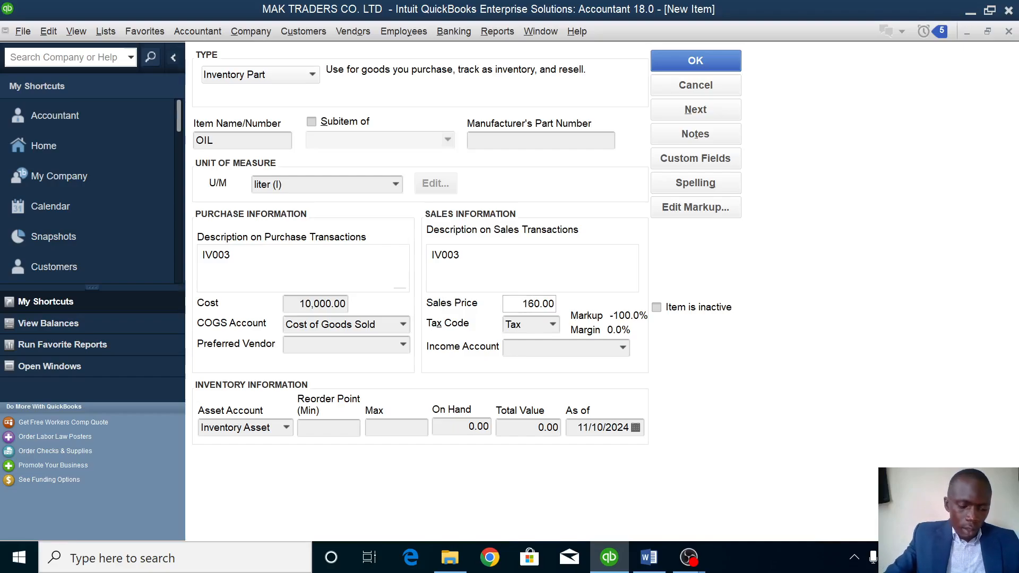
{"action": "type", "text": "00"}
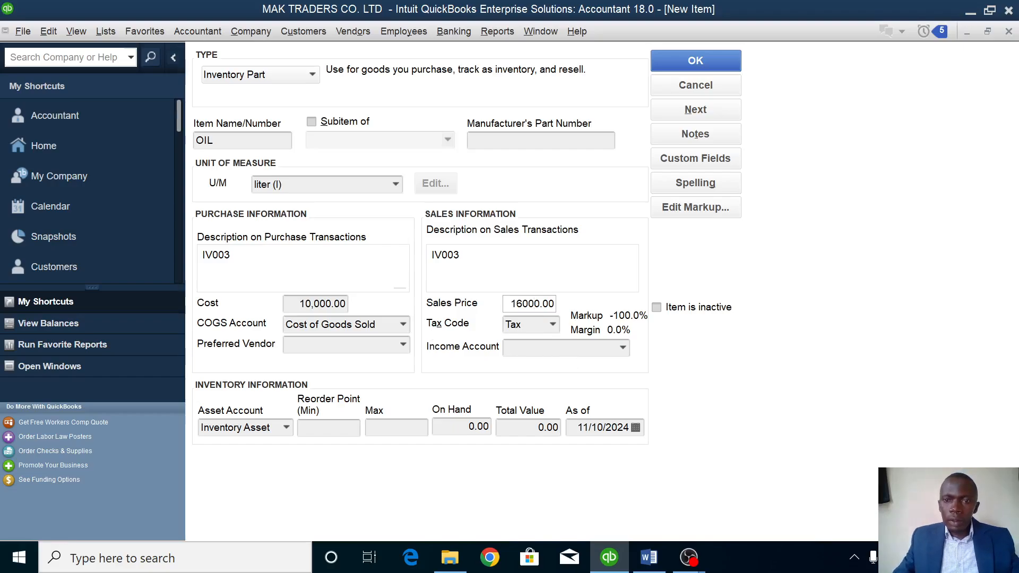
{"action": "left_click", "coordinate": [622, 348]}
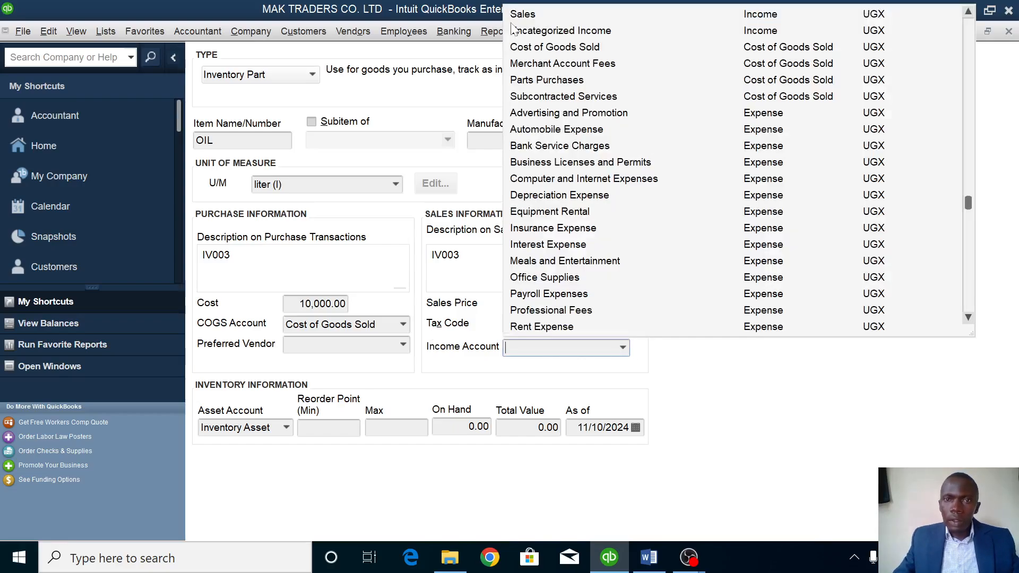
{"action": "left_click", "coordinate": [531, 16]}
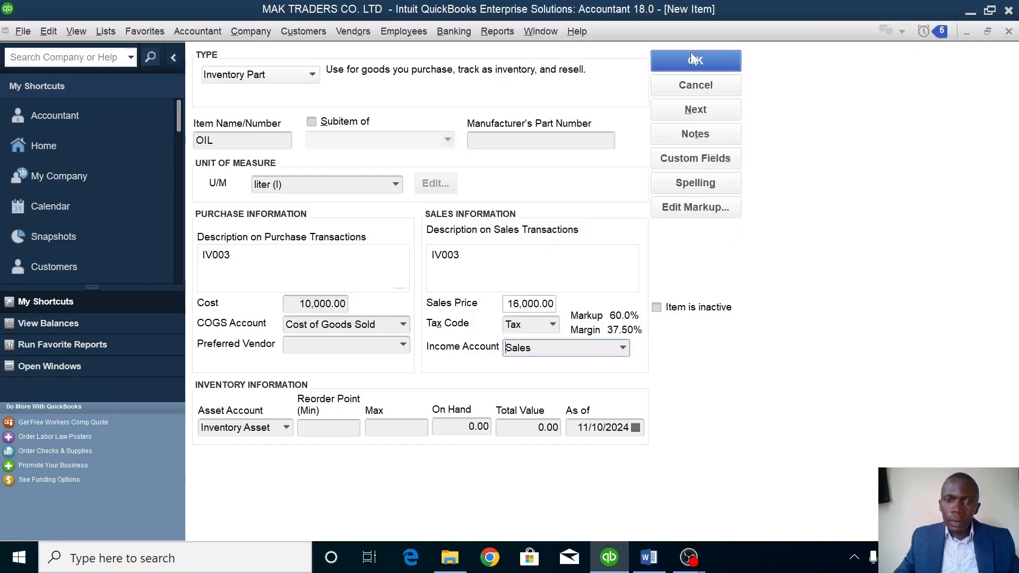
Enter 10 on hand as of 1/1/2023 and save the OIL item.
{"action": "left_click", "coordinate": [466, 427]}
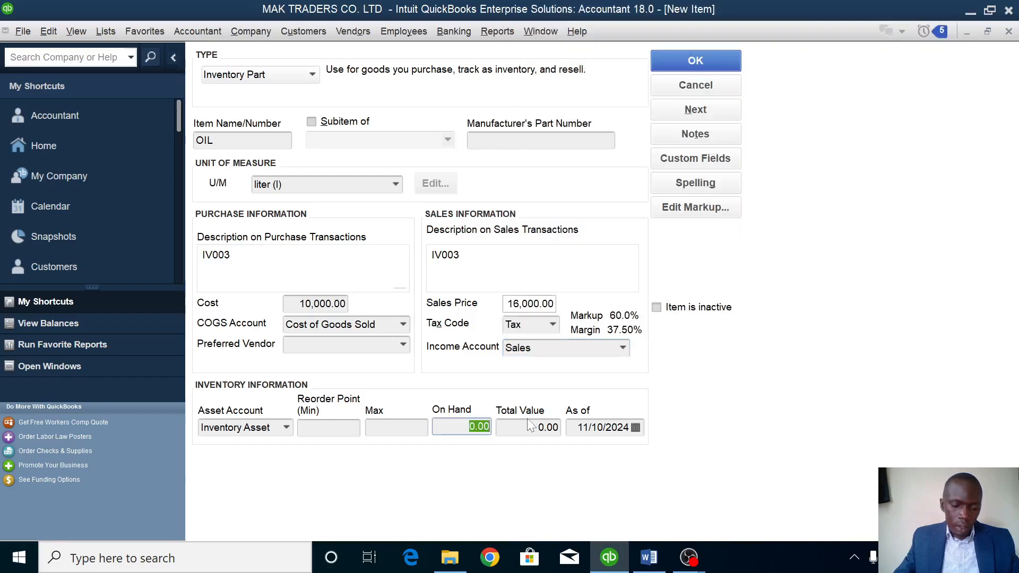
{"action": "type", "text": "10"}
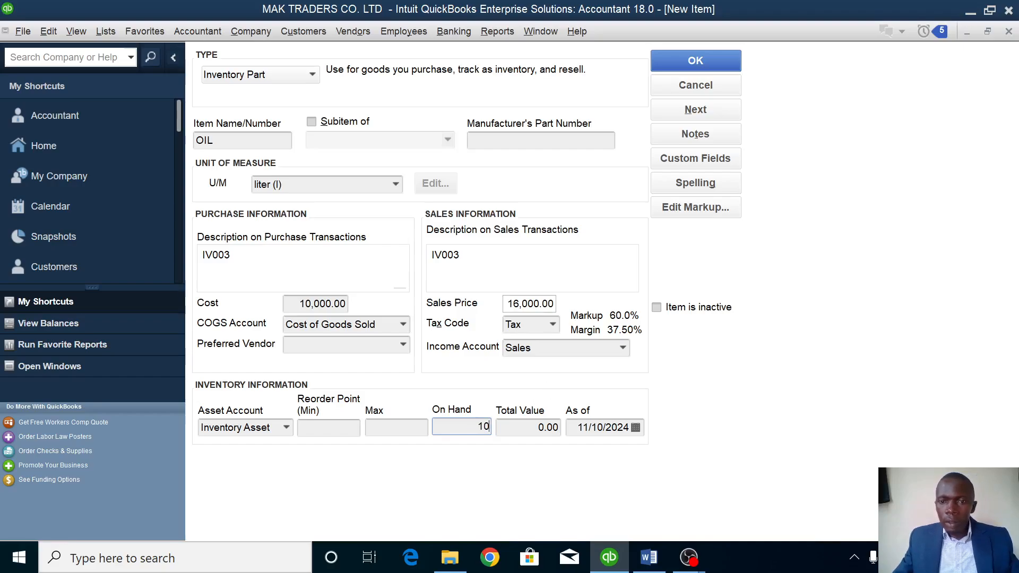
{"action": "key", "text": "Tab"}
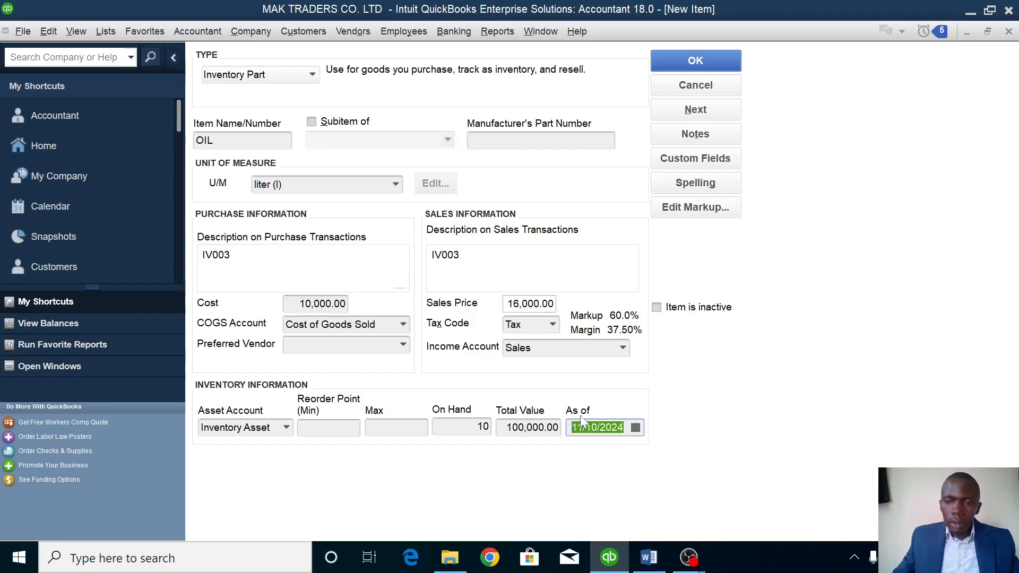
{"action": "key", "text": "BackSpace"}
{"action": "type", "text": "1/1/2023"}
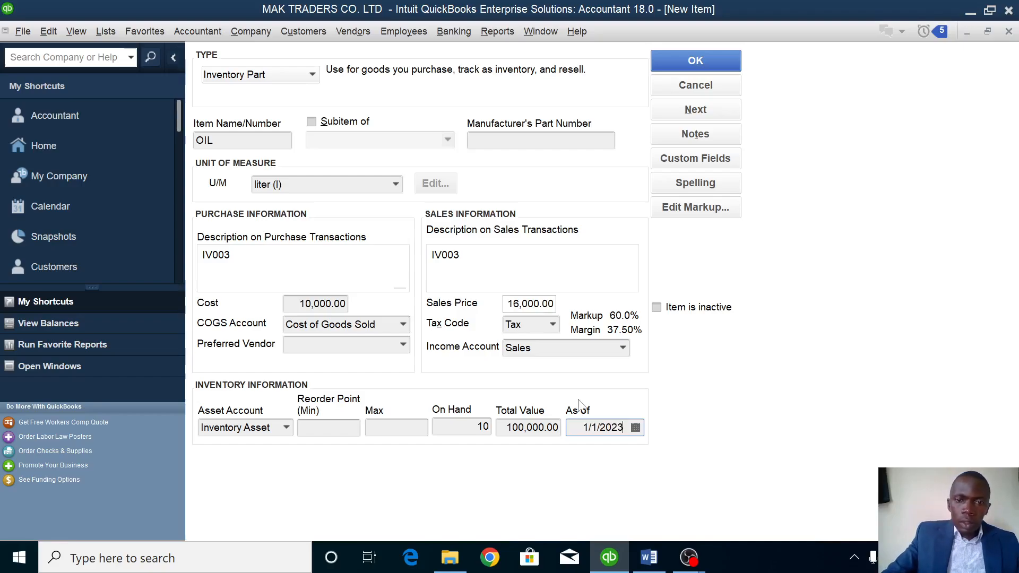
{"action": "left_click", "coordinate": [729, 61]}
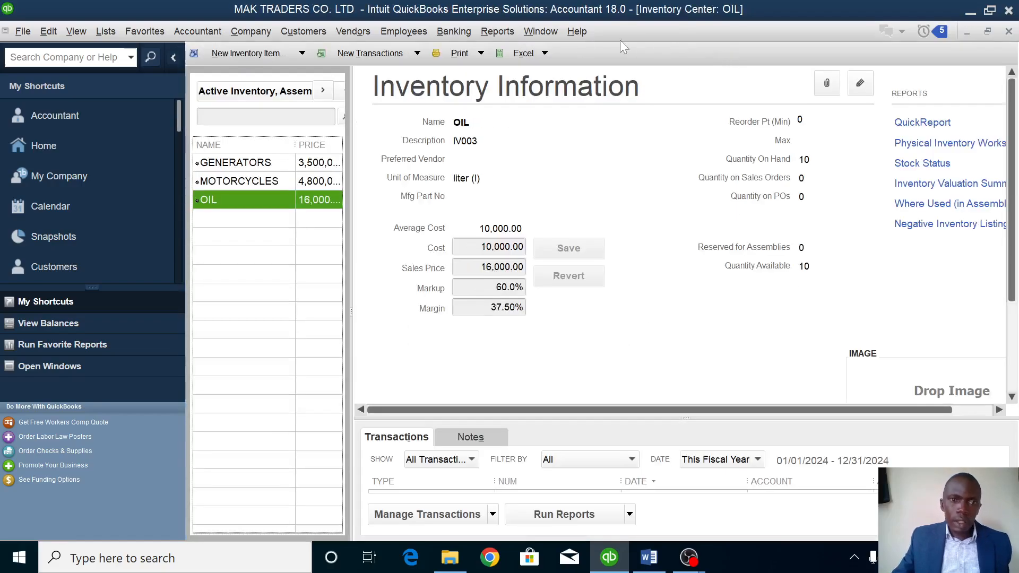
Start a new Service item named SERVICING.
{"action": "left_click", "coordinate": [233, 53]}
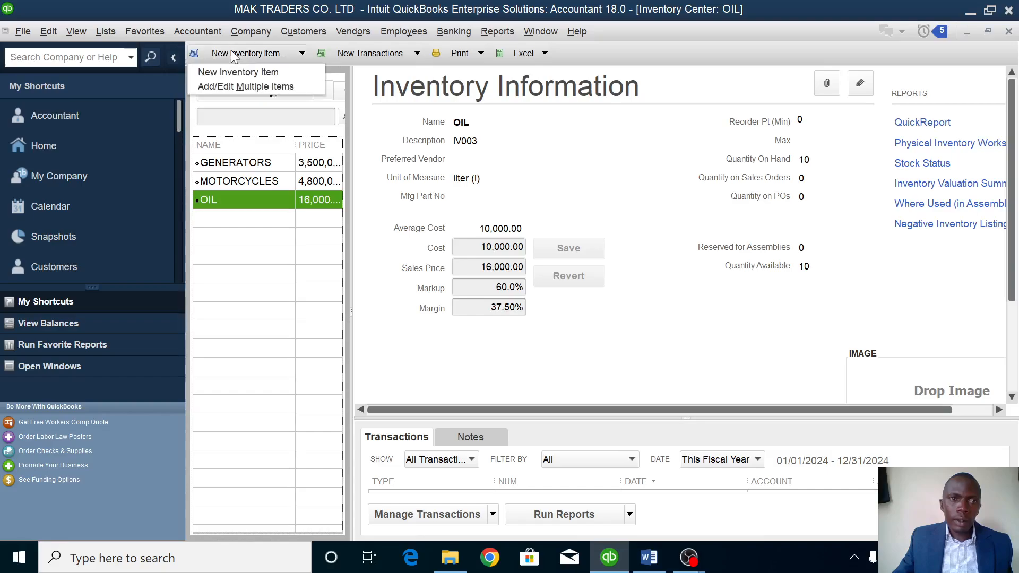
{"action": "left_click", "coordinate": [242, 75]}
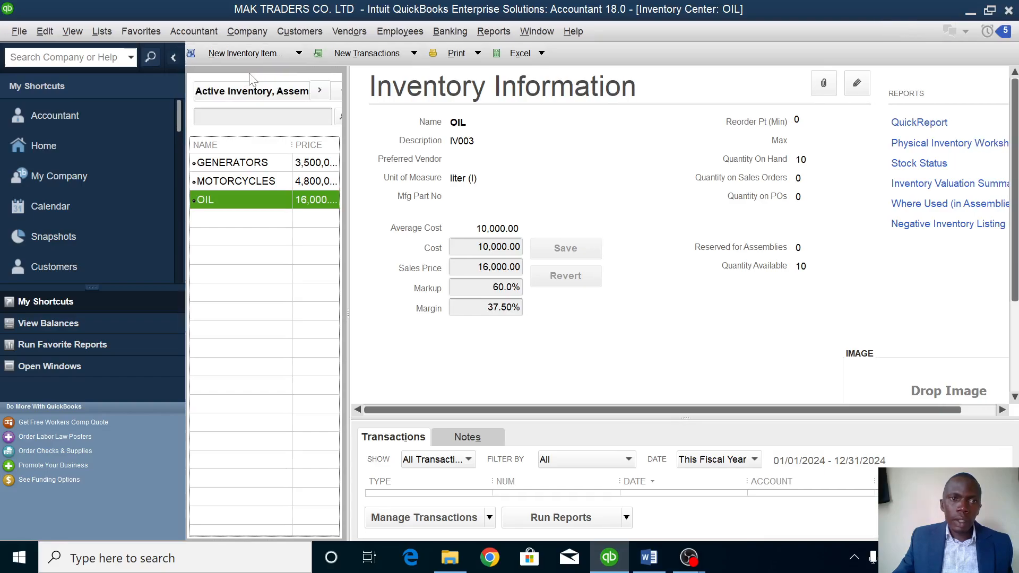
{"action": "left_click", "coordinate": [252, 74]}
{"action": "left_click", "coordinate": [241, 92]}
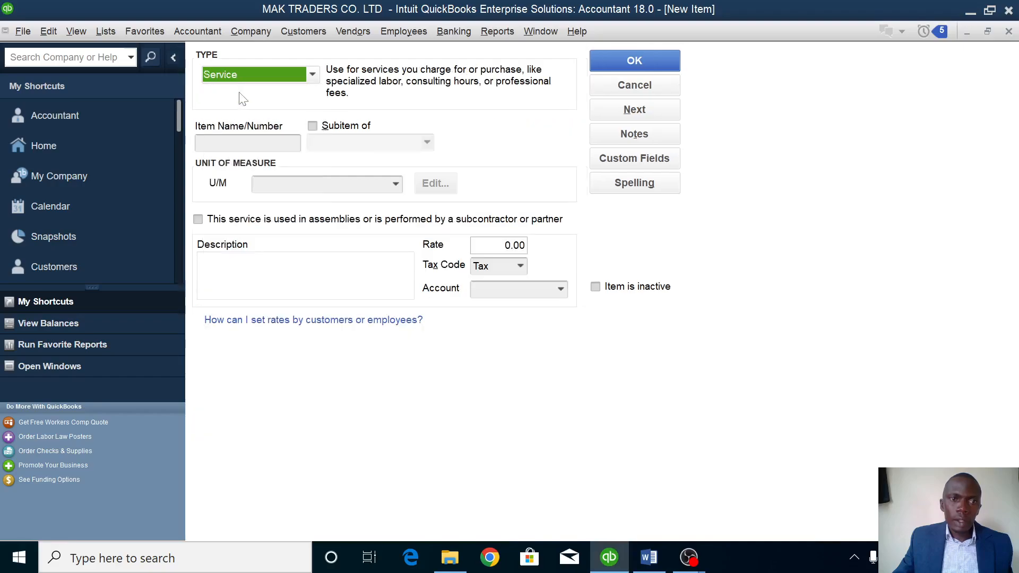
{"action": "left_click", "coordinate": [246, 143]}
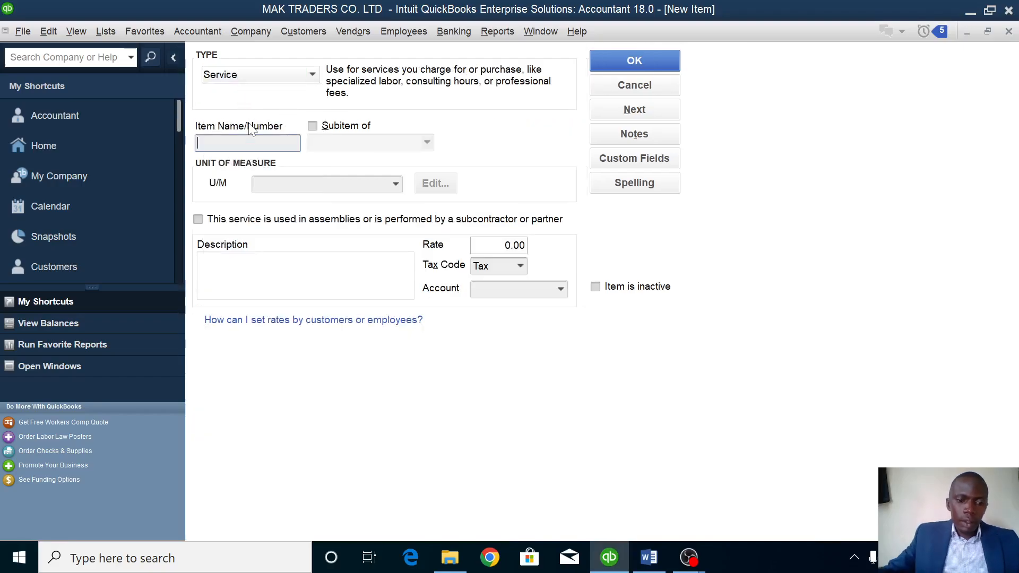
{"action": "type", "text": "SER"}
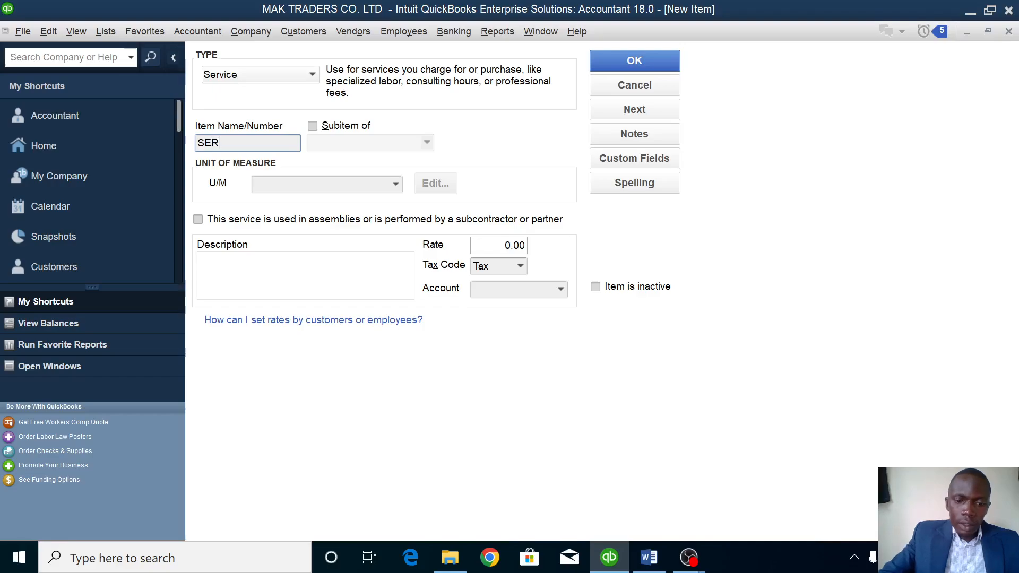
{"action": "type", "text": "VICING"}
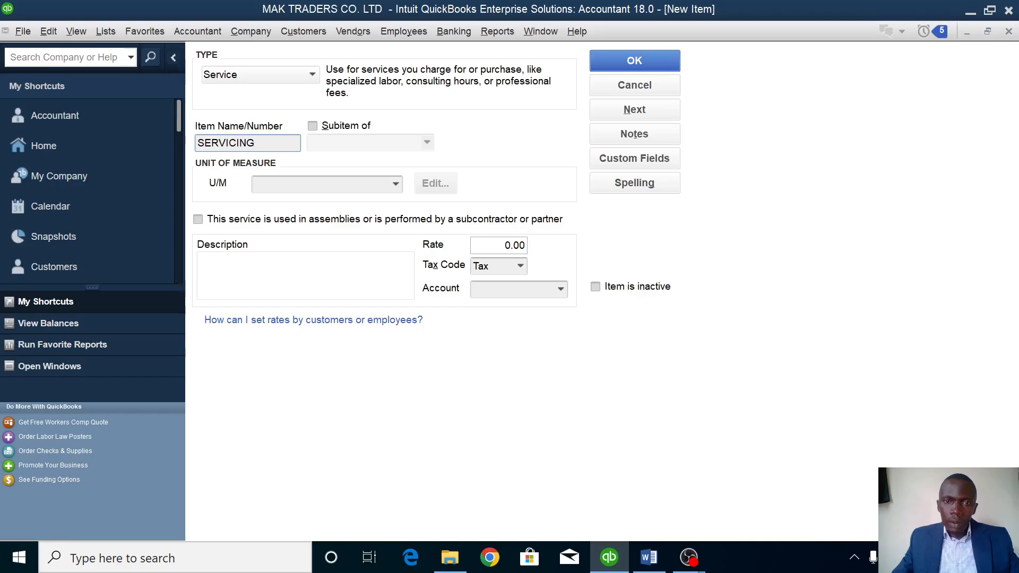
Give SERVICING a 30,000.00 rate and description IV004, then browse its account list.
{"action": "left_click", "coordinate": [518, 245]}
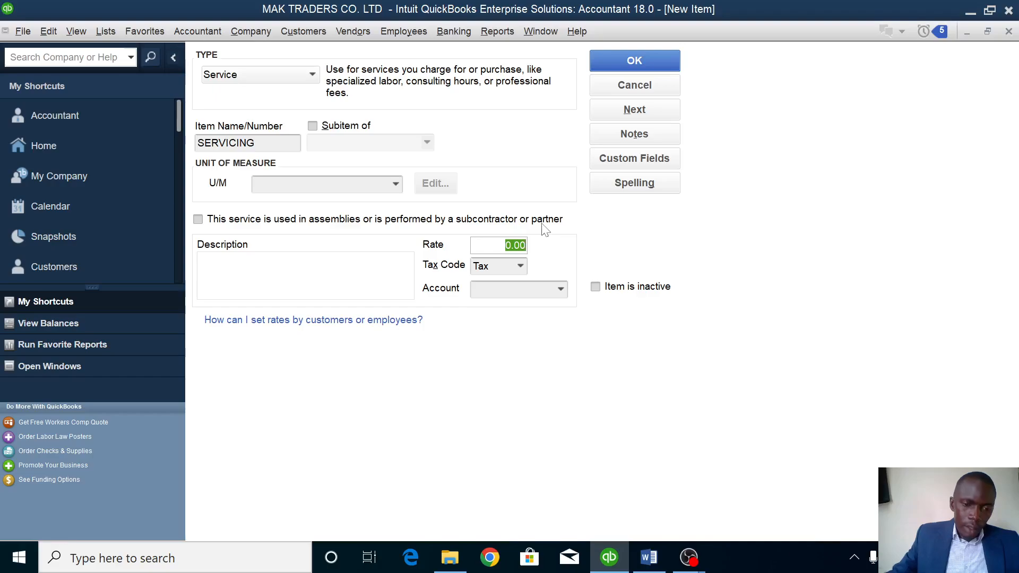
{"action": "type", "text": "30000"}
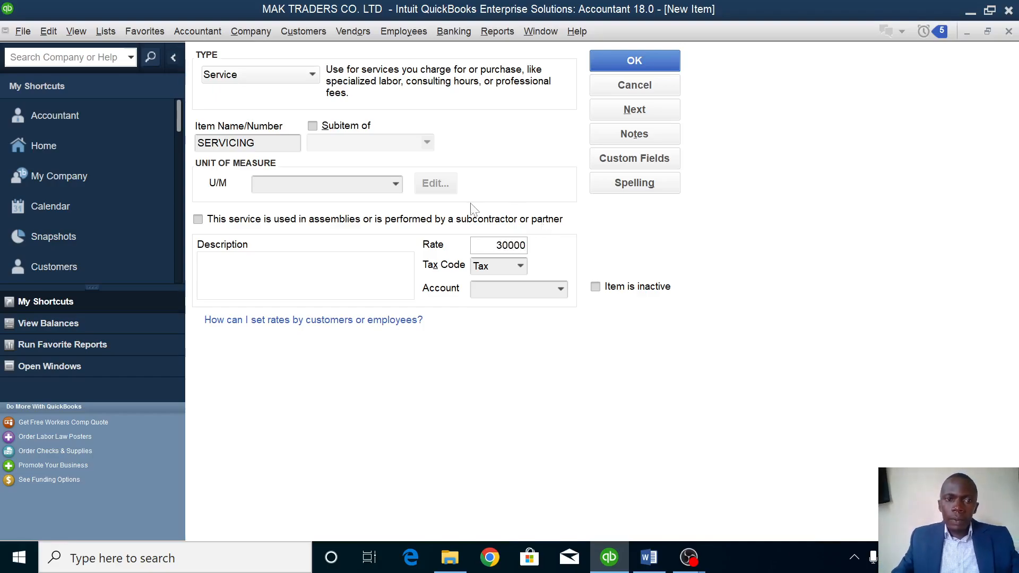
{"action": "left_click", "coordinate": [297, 270]}
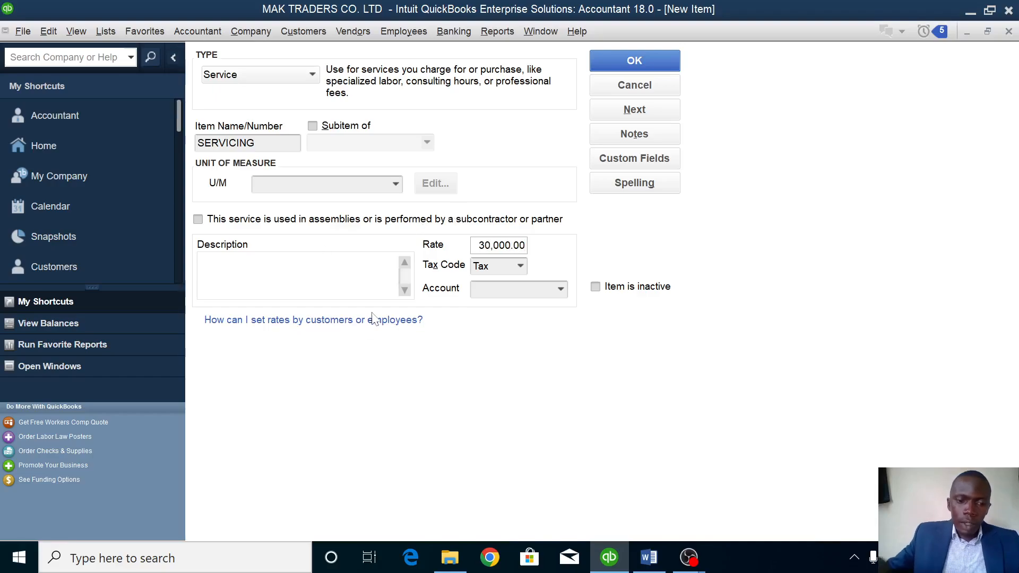
{"action": "type", "text": "IV004"}
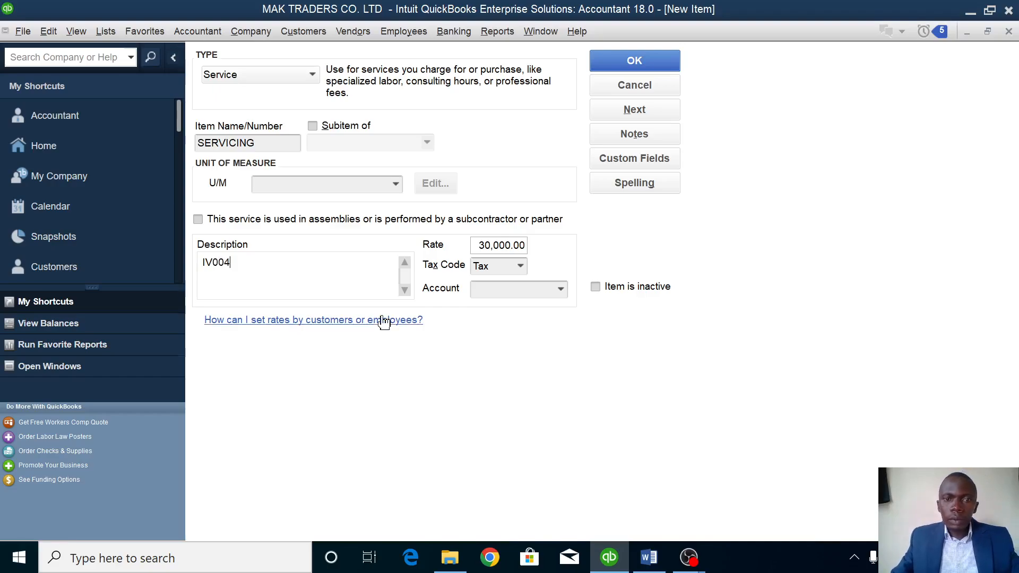
{"action": "left_click", "coordinate": [560, 290]}
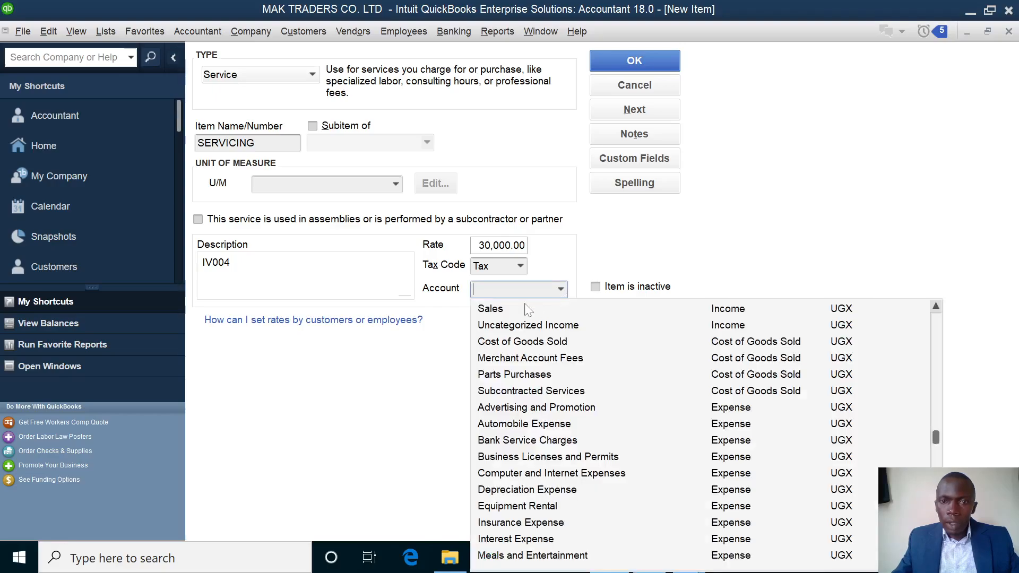
{"action": "scroll", "coordinate": [542, 312], "scroll_direction": "up", "scroll_amount": 5}
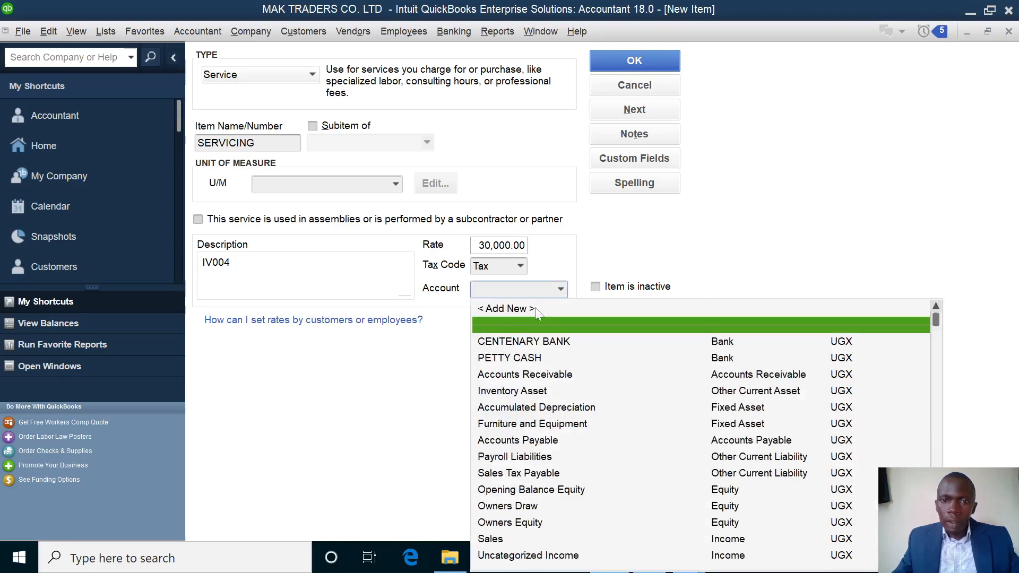
Create a SERVICE income account for SERVICING and save the item.
{"action": "left_click", "coordinate": [518, 307]}
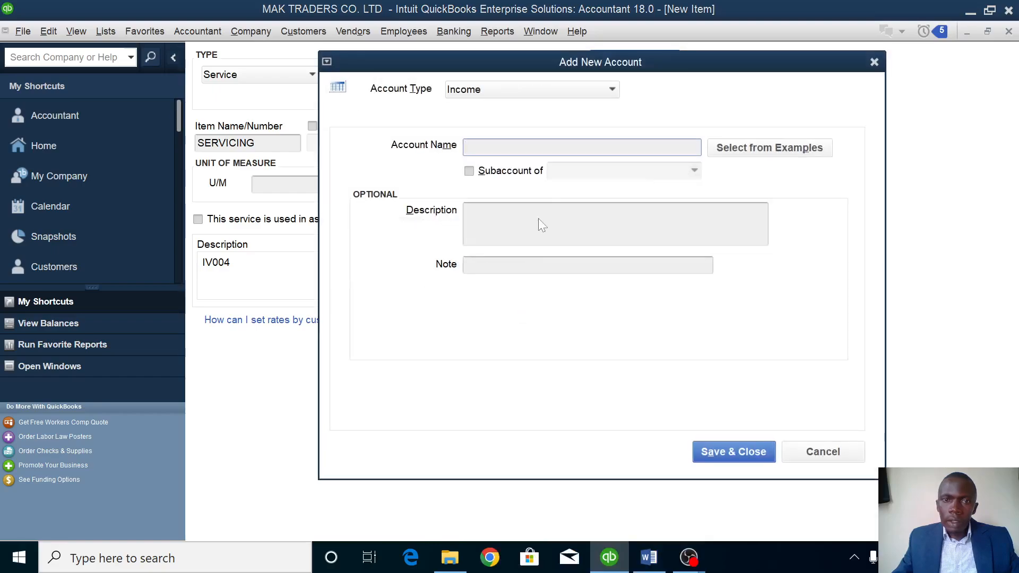
{"action": "type", "text": "SERVI"}
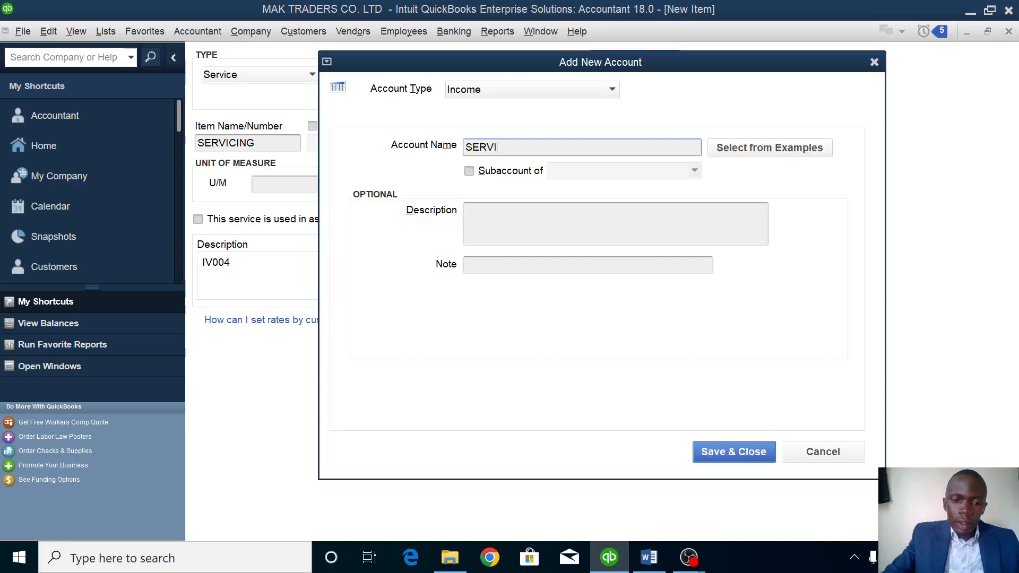
{"action": "type", "text": "CE"}
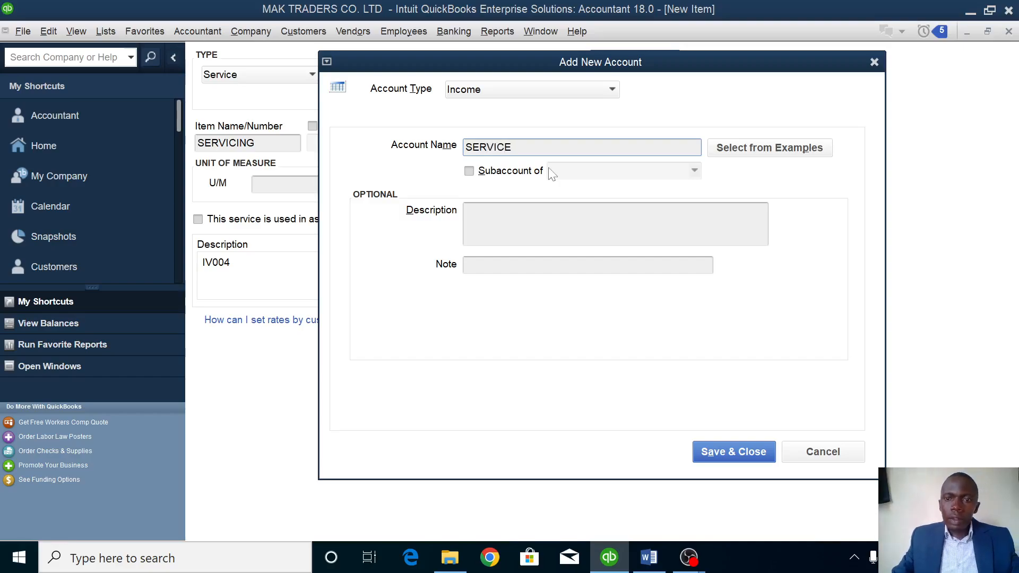
{"action": "left_click", "coordinate": [753, 459]}
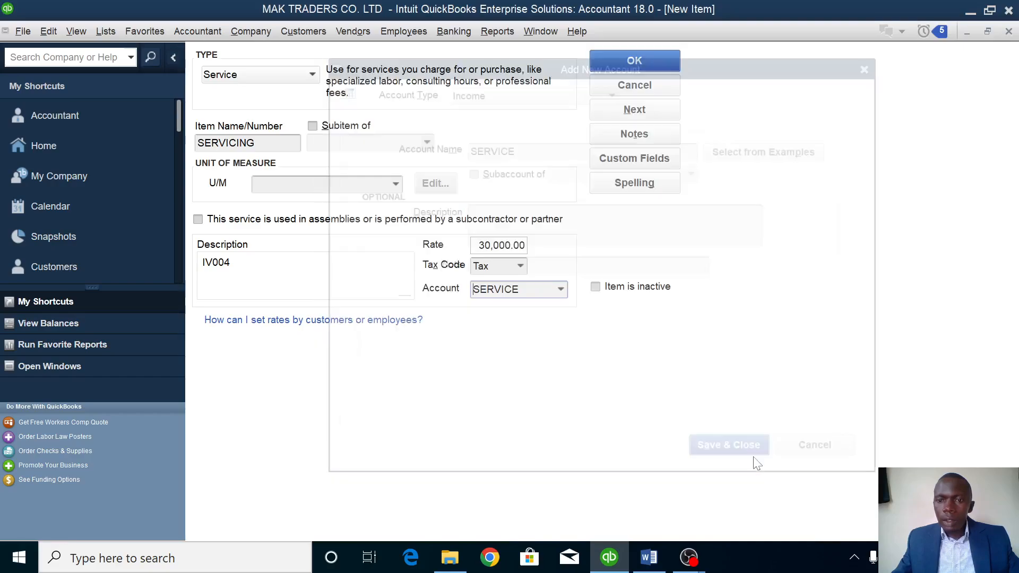
{"action": "left_click", "coordinate": [663, 59]}
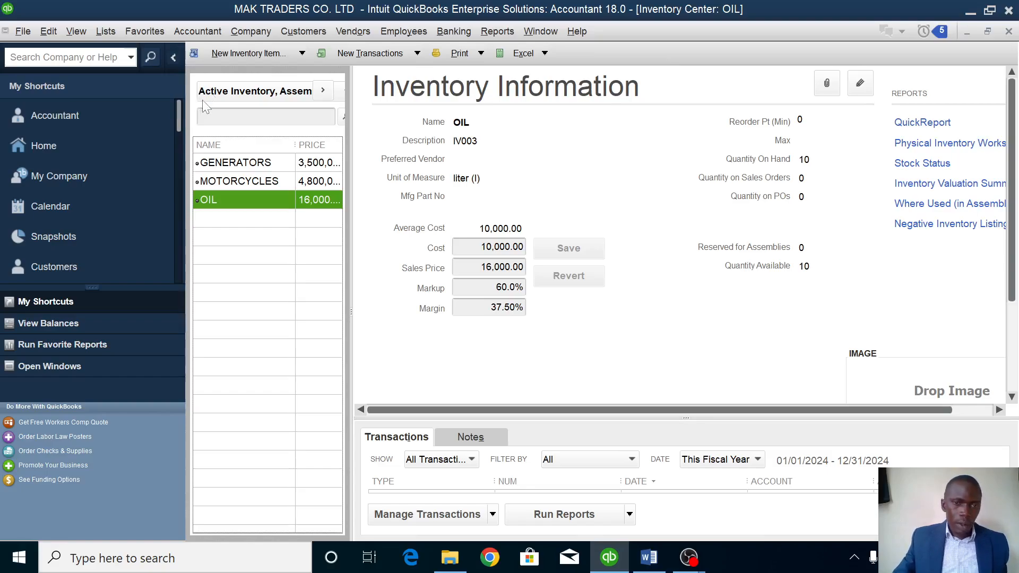
{"action": "left_click", "coordinate": [649, 557]}
Review the Word assignment's inventory table and January transactions, then return to QuickBooks.
{"action": "scroll", "coordinate": [503, 334], "scroll_direction": "down", "scroll_amount": 14}
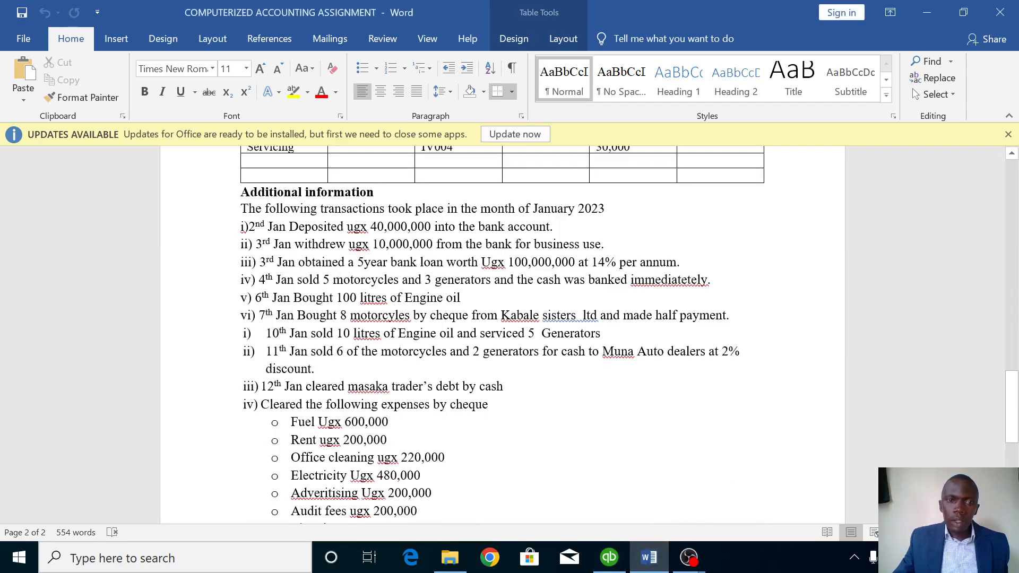
{"action": "scroll", "coordinate": [503, 334], "scroll_direction": "up", "scroll_amount": 1}
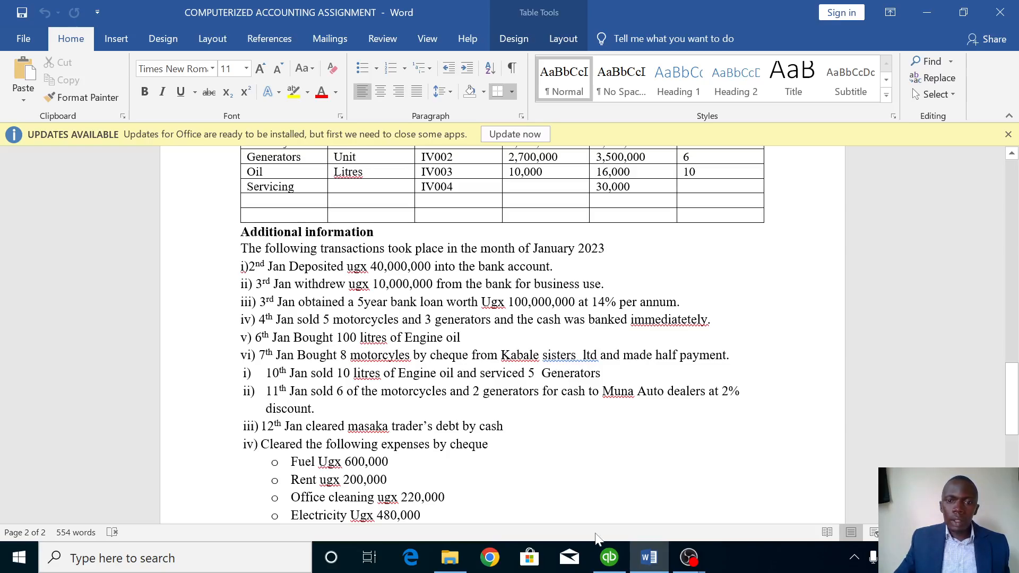
{"action": "left_click", "coordinate": [605, 563]}
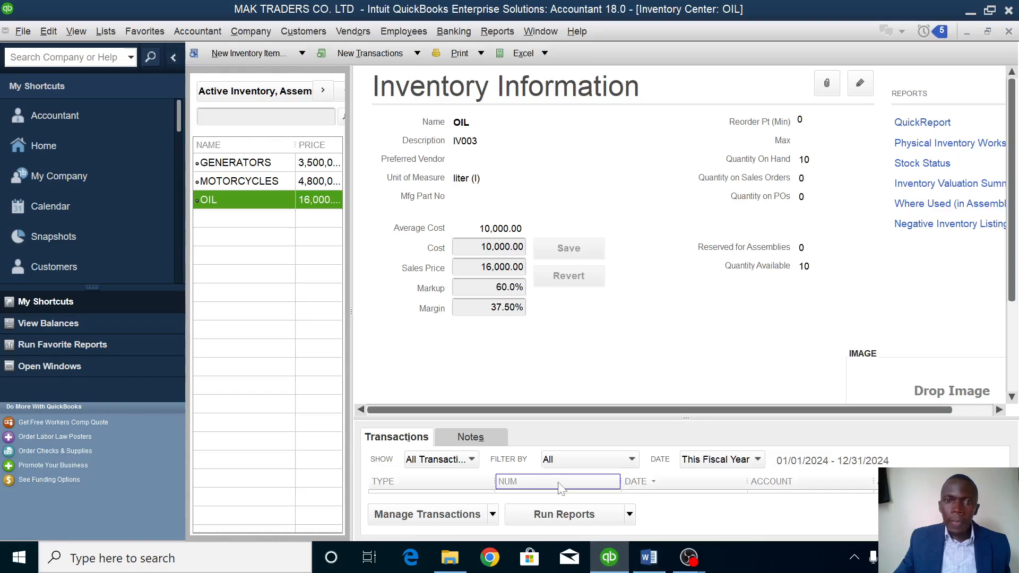
From Home, open the Chart of Accounts and start a new general journal entry.
{"action": "left_click", "coordinate": [42, 144]}
{"action": "left_click", "coordinate": [852, 125]}
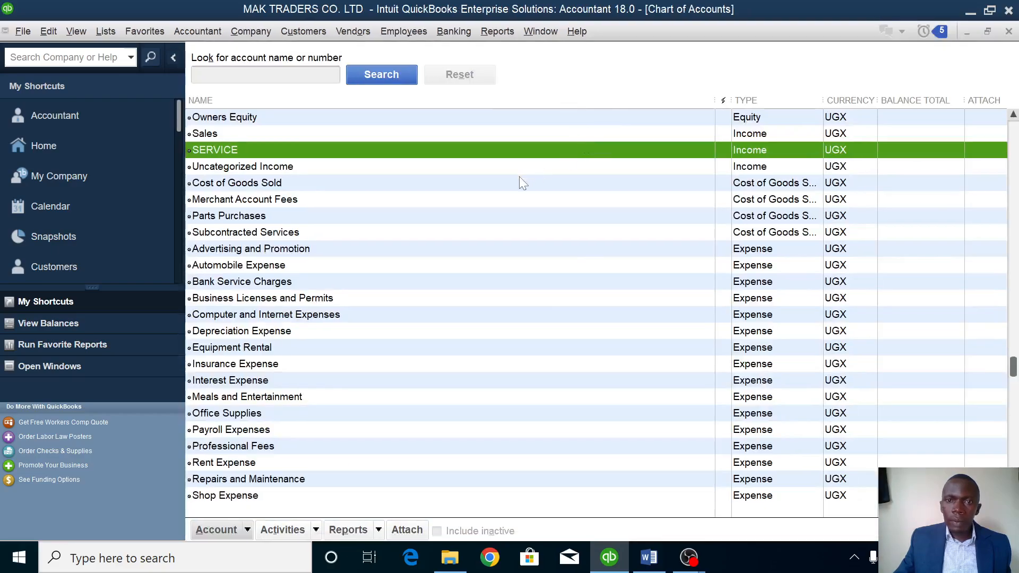
{"action": "right_click", "coordinate": [520, 172]}
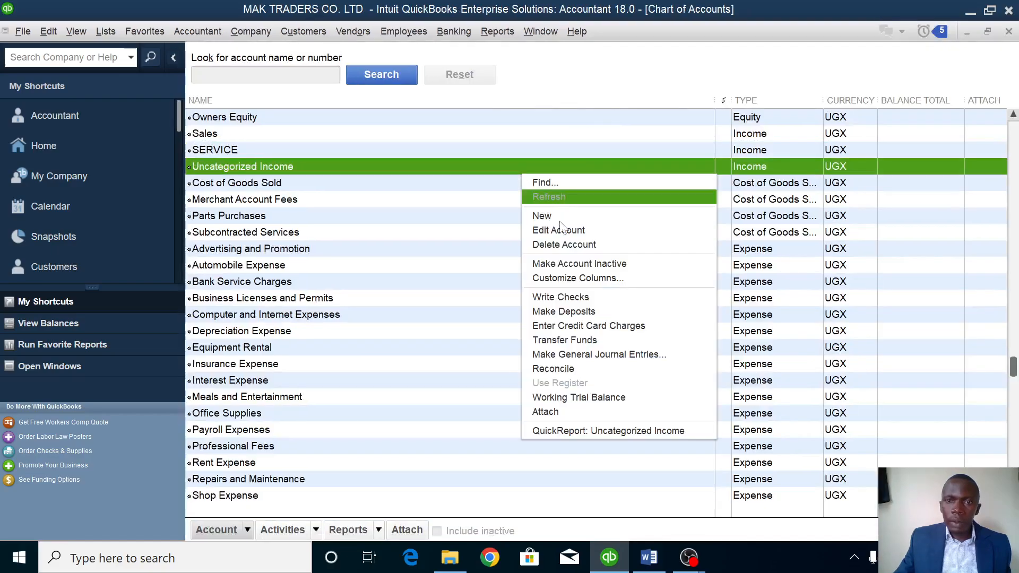
{"action": "left_click", "coordinate": [570, 356]}
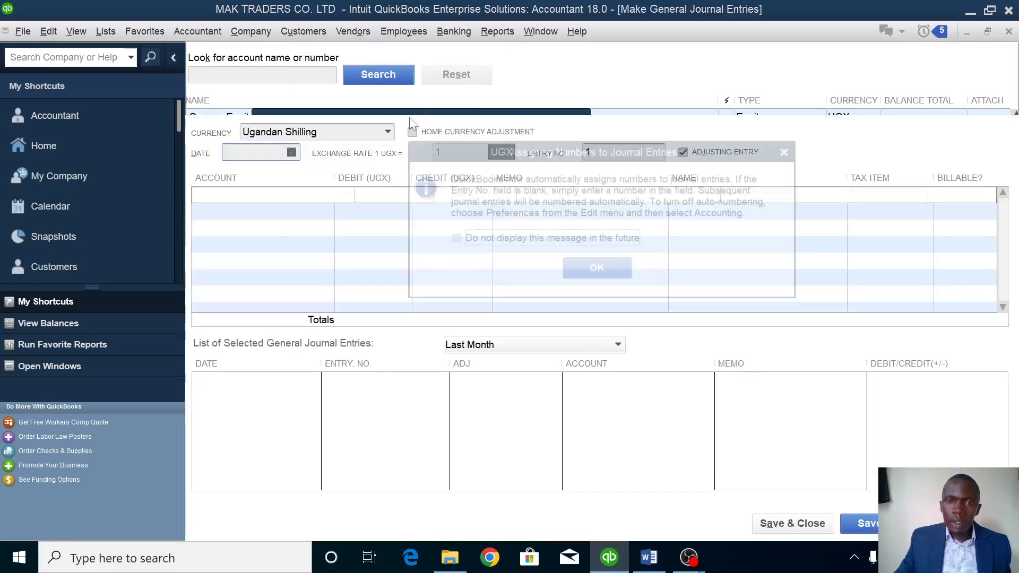
Date the entry 01/02/2023 and debit CENTENARY BANK 40,000,000.
{"action": "left_click", "coordinate": [598, 270]}
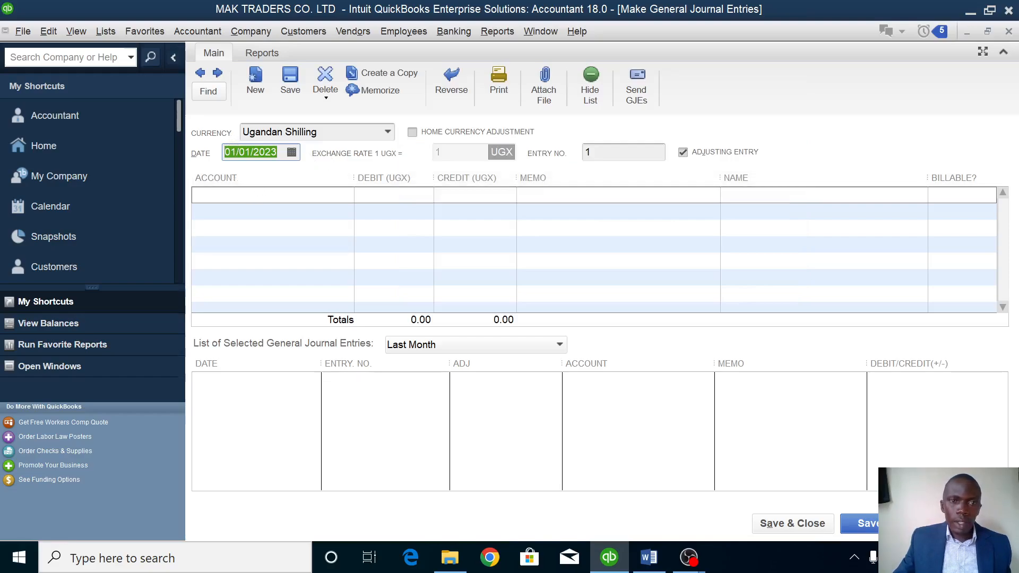
{"action": "left_click", "coordinate": [292, 154]}
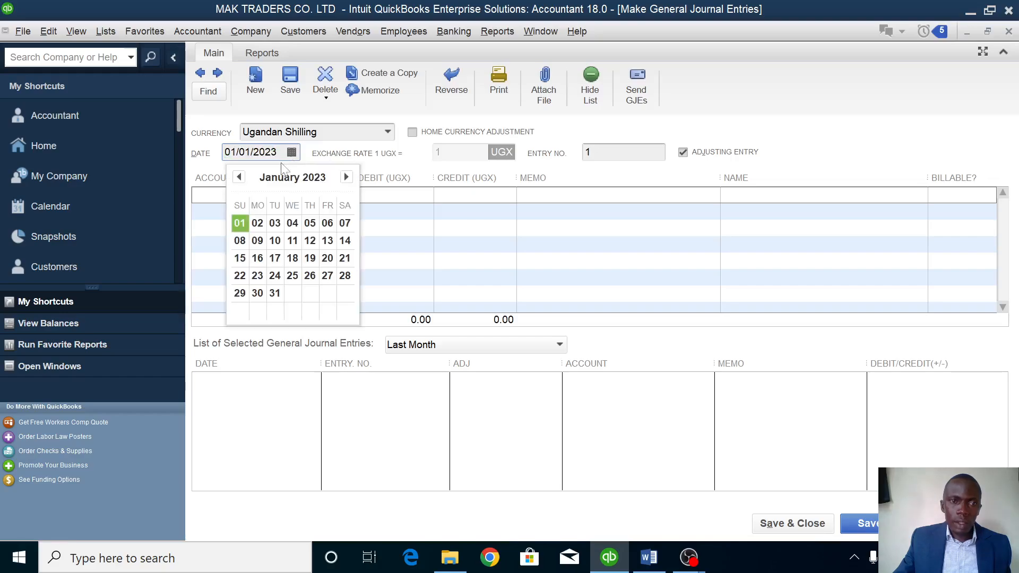
{"action": "left_click", "coordinate": [257, 222]}
{"action": "left_click", "coordinate": [345, 195]}
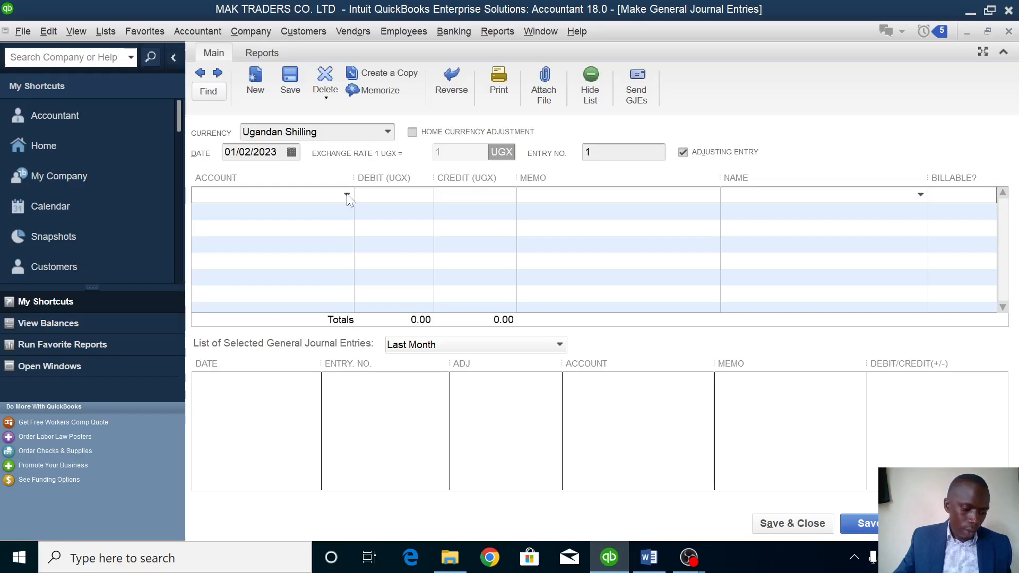
{"action": "left_click", "coordinate": [347, 196]}
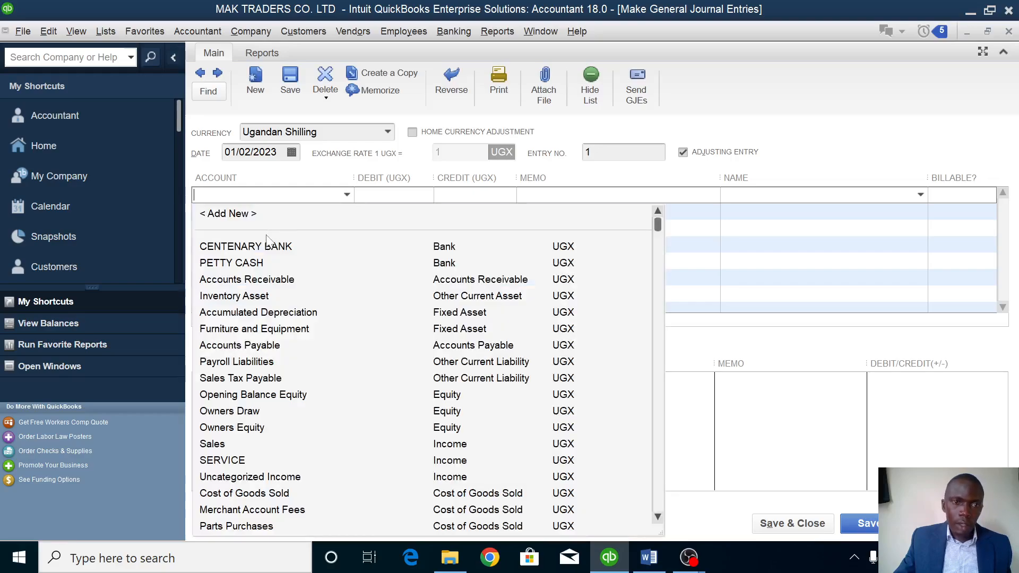
{"action": "left_click", "coordinate": [270, 252]}
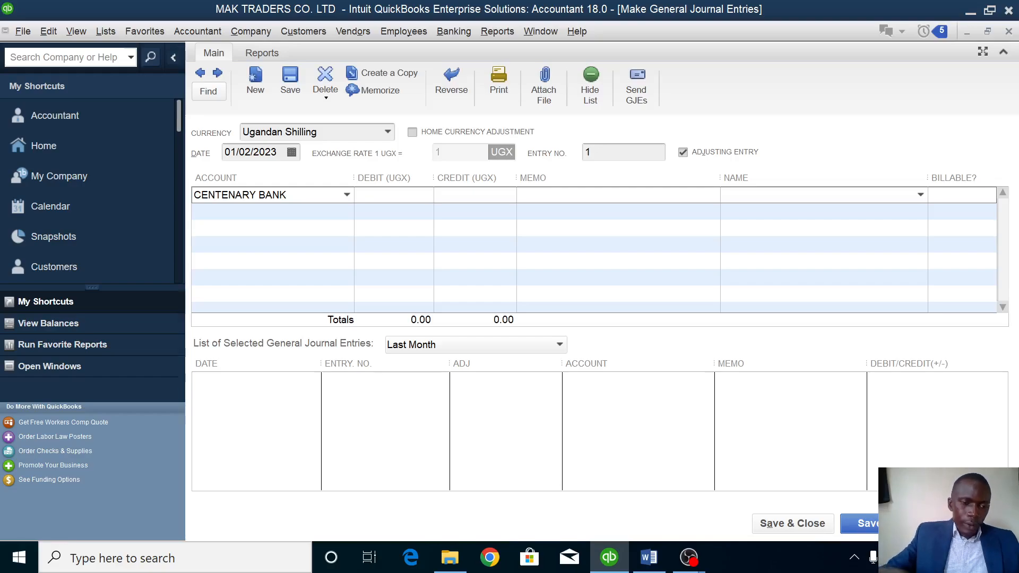
{"action": "type", "text": "4000"}
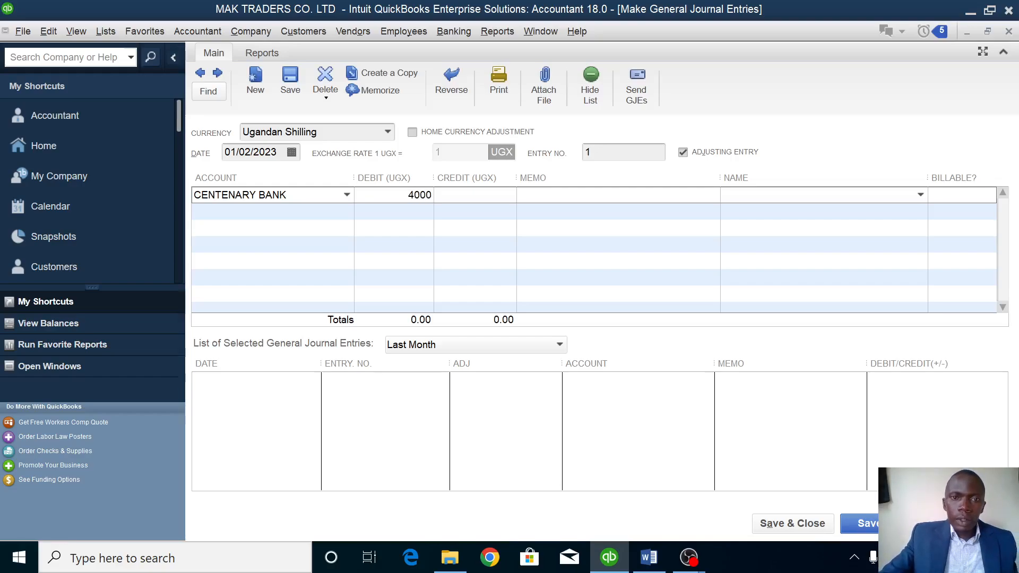
{"action": "type", "text": "000"}
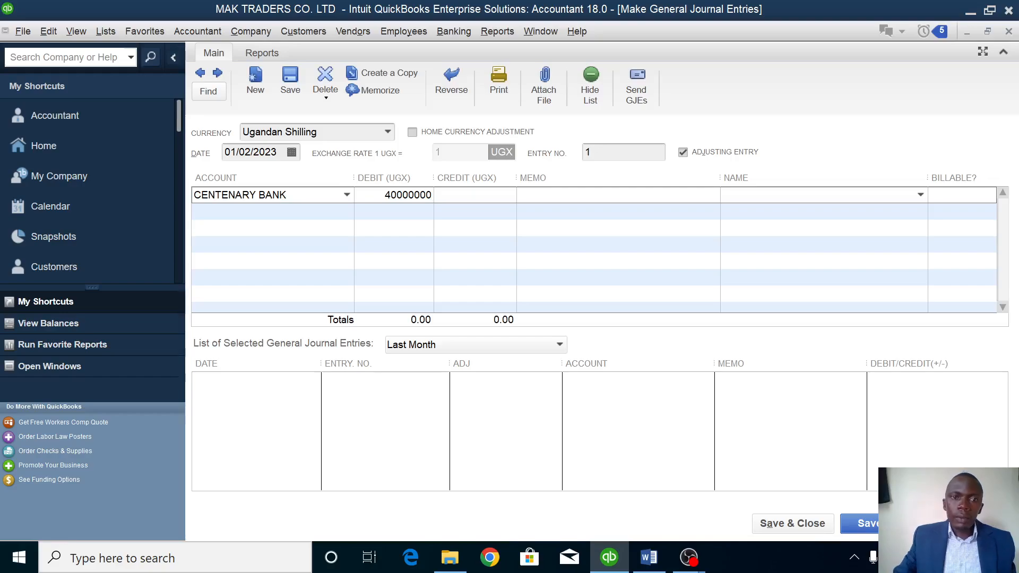
{"action": "key", "text": "Return"}
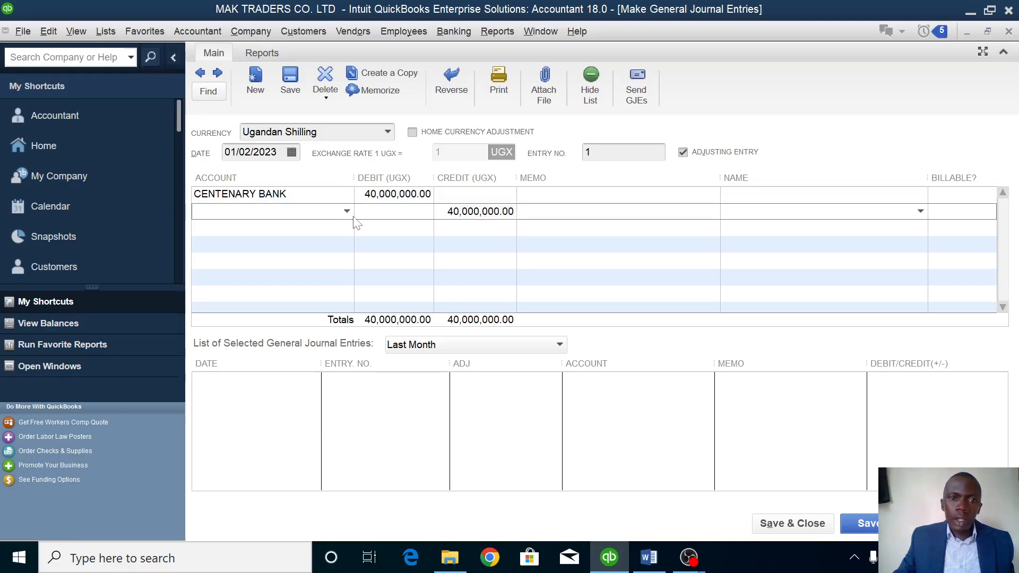
Credit a new CAPITAL equity account and save the journal entry.
{"action": "left_click", "coordinate": [346, 211]}
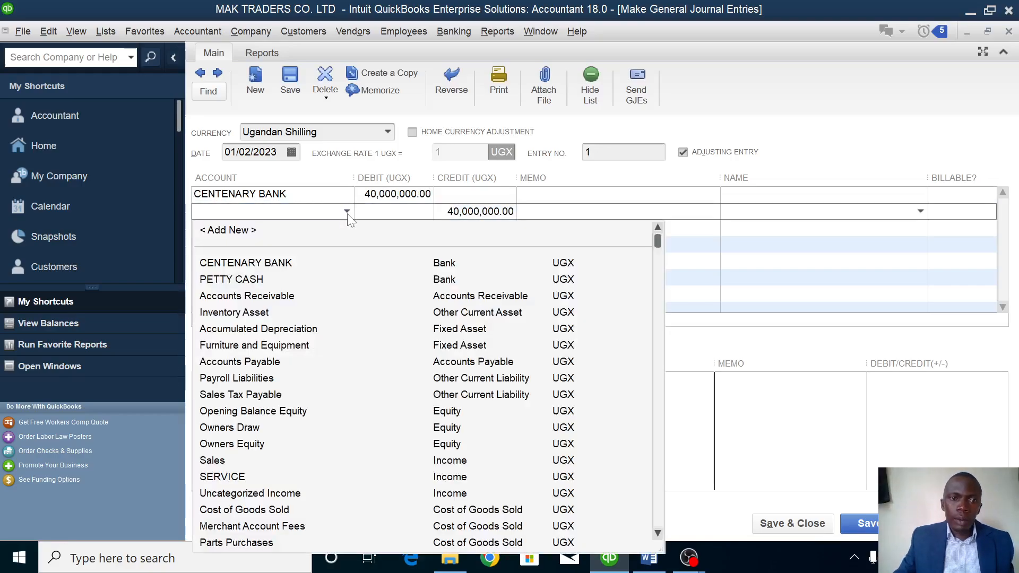
{"action": "left_click", "coordinate": [252, 227]}
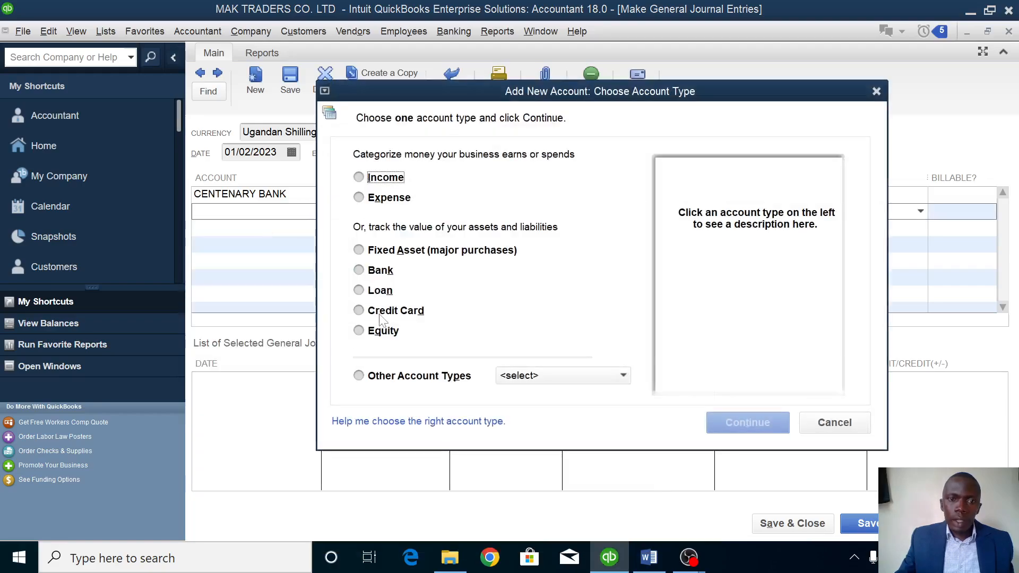
{"action": "left_click", "coordinate": [378, 333]}
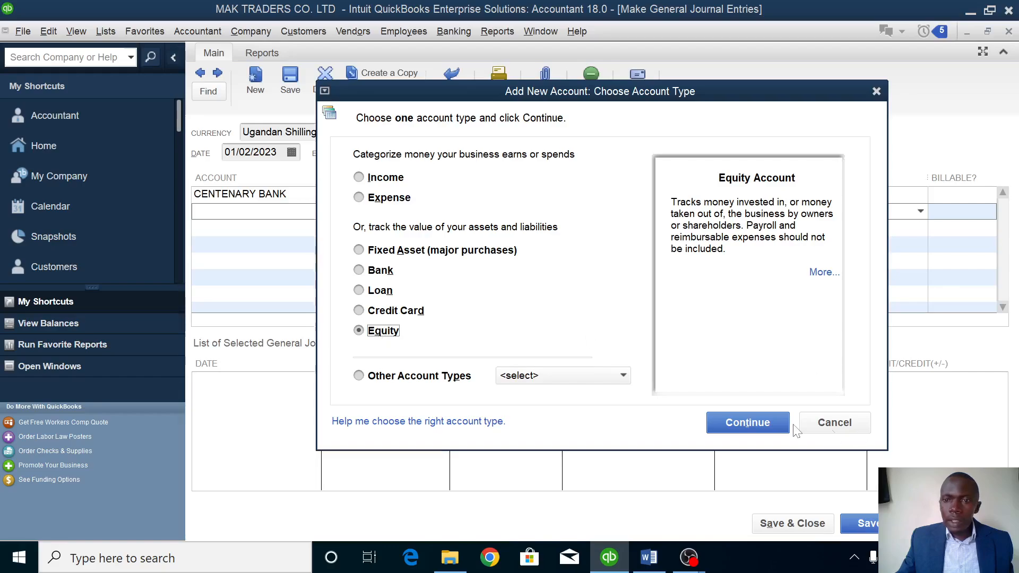
{"action": "left_click", "coordinate": [745, 423]}
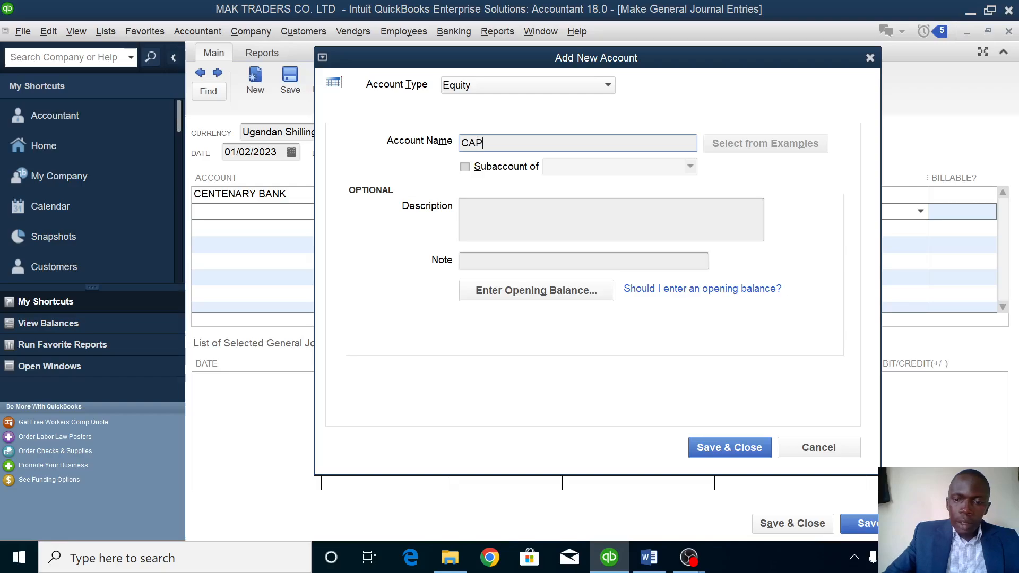
{"action": "type", "text": "CAPITAL"}
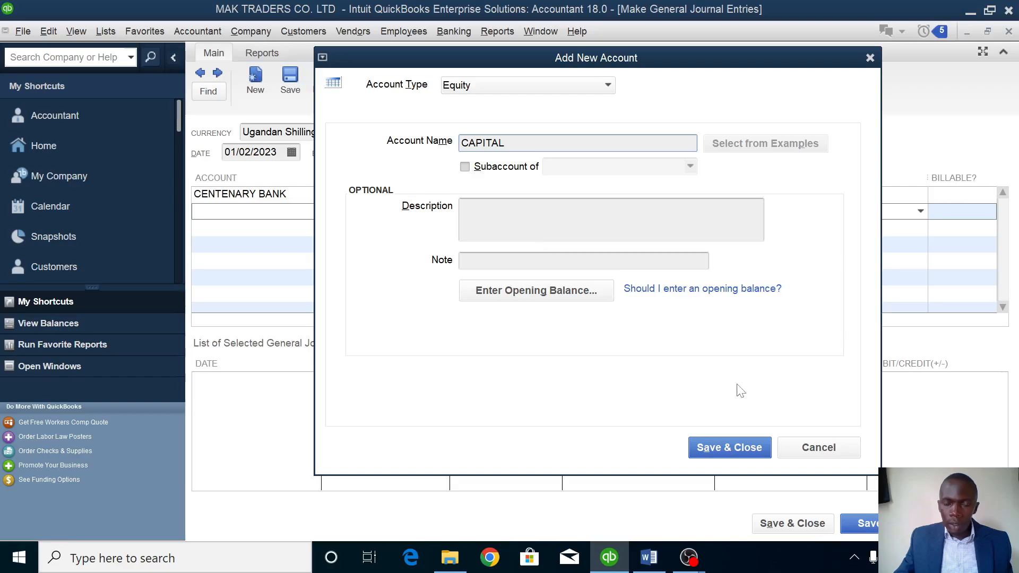
{"action": "left_click", "coordinate": [717, 453]}
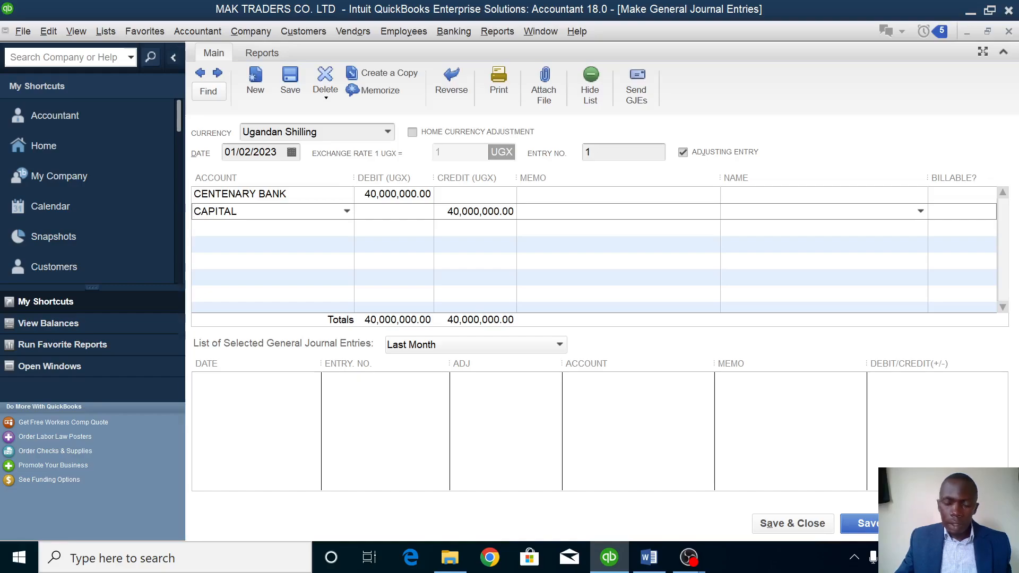
{"action": "left_click", "coordinate": [858, 523]}
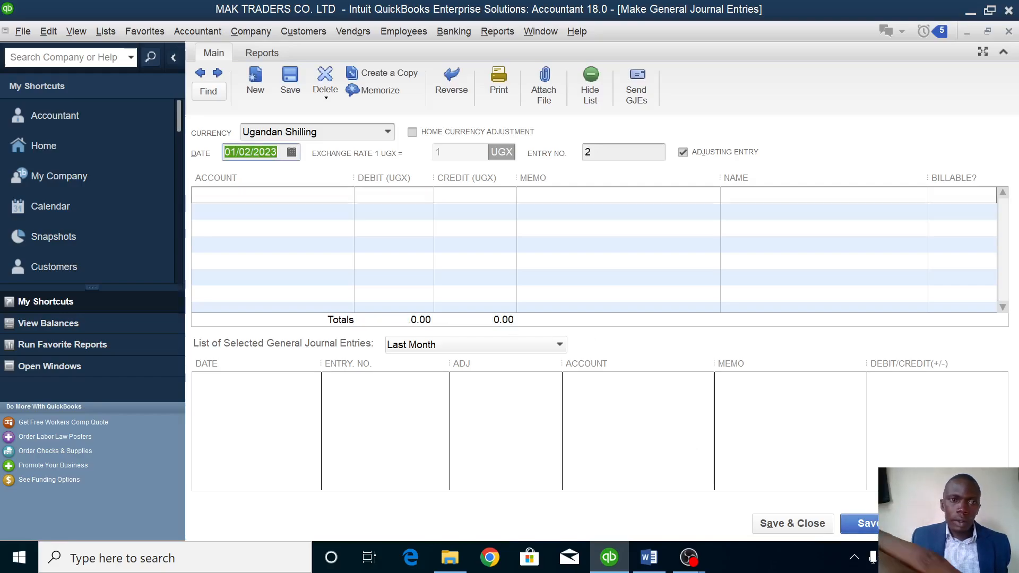
Post a 01/03/2023 entry debiting PETTY CASH 10,000,000 and crediting CENTENARY BANK.
{"action": "left_click", "coordinate": [294, 154]}
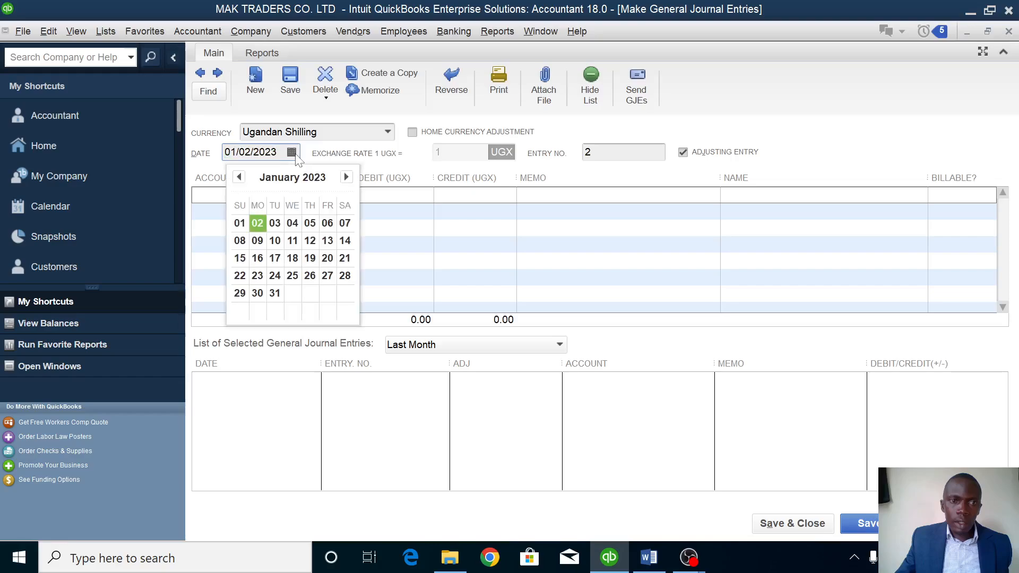
{"action": "left_click", "coordinate": [275, 222]}
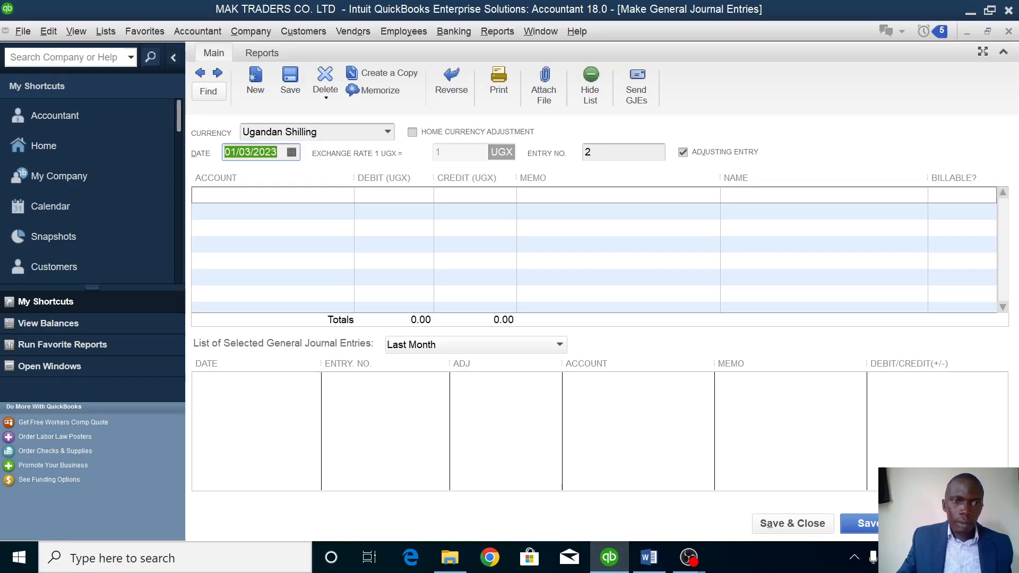
{"action": "left_click", "coordinate": [271, 195]}
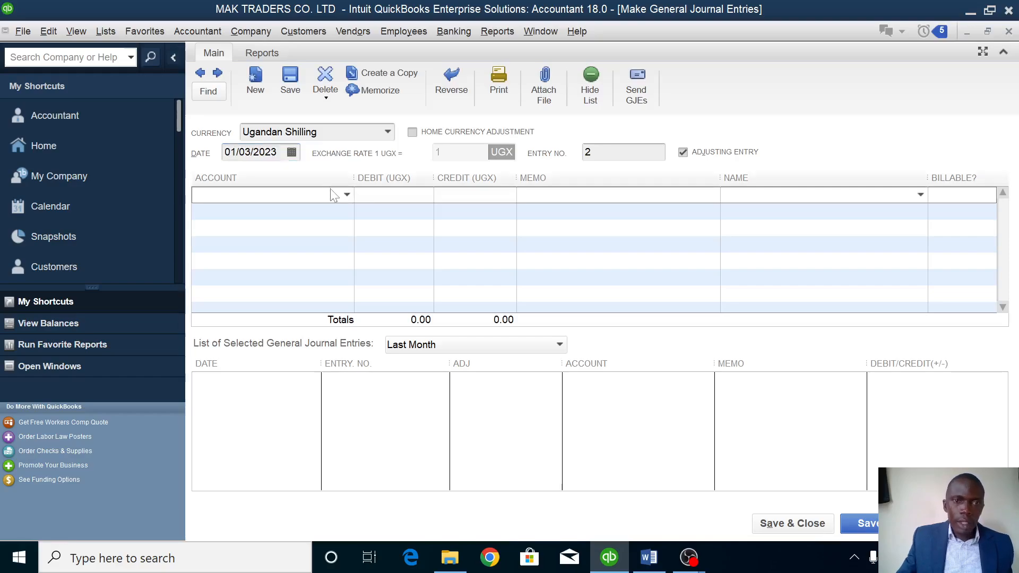
{"action": "left_click", "coordinate": [347, 195]}
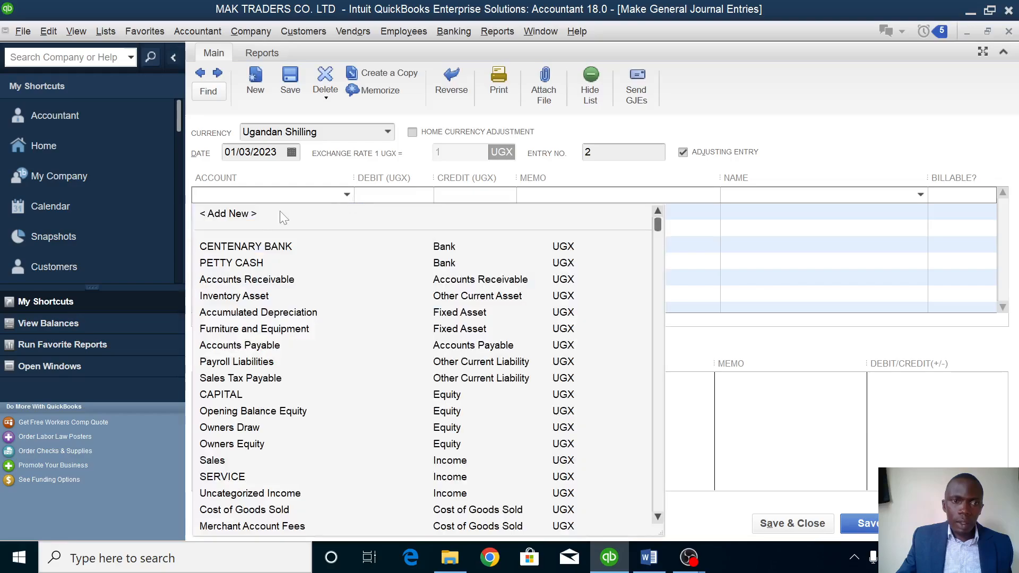
{"action": "left_click", "coordinate": [259, 264]}
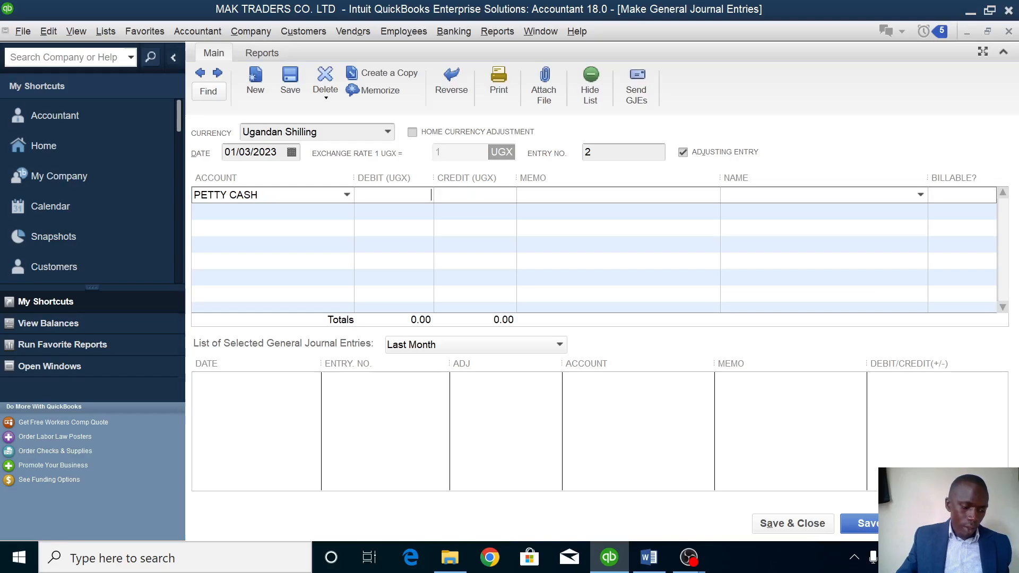
{"action": "type", "text": "1"}
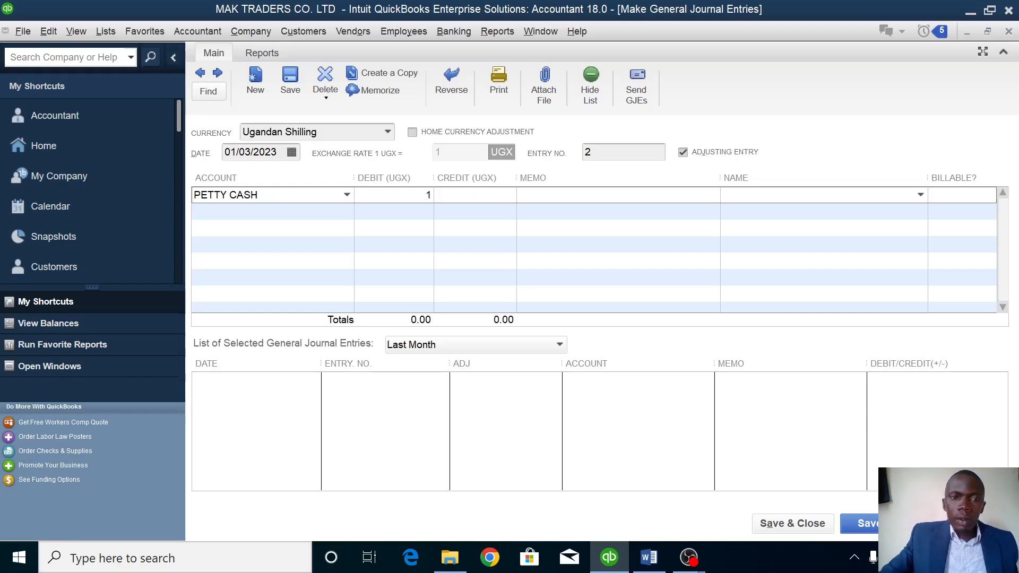
{"action": "type", "text": "0000000"}
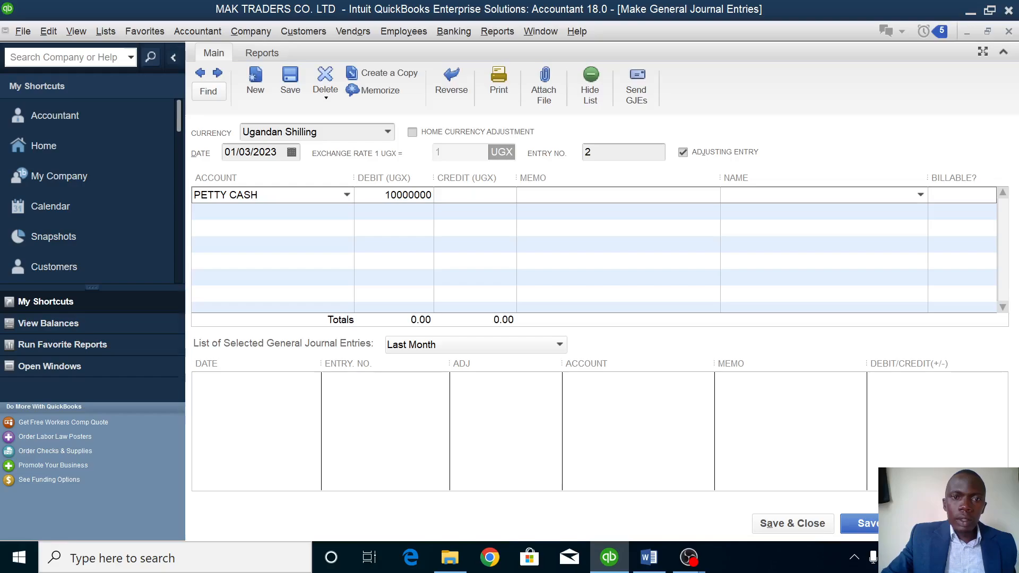
{"action": "left_click", "coordinate": [344, 211]}
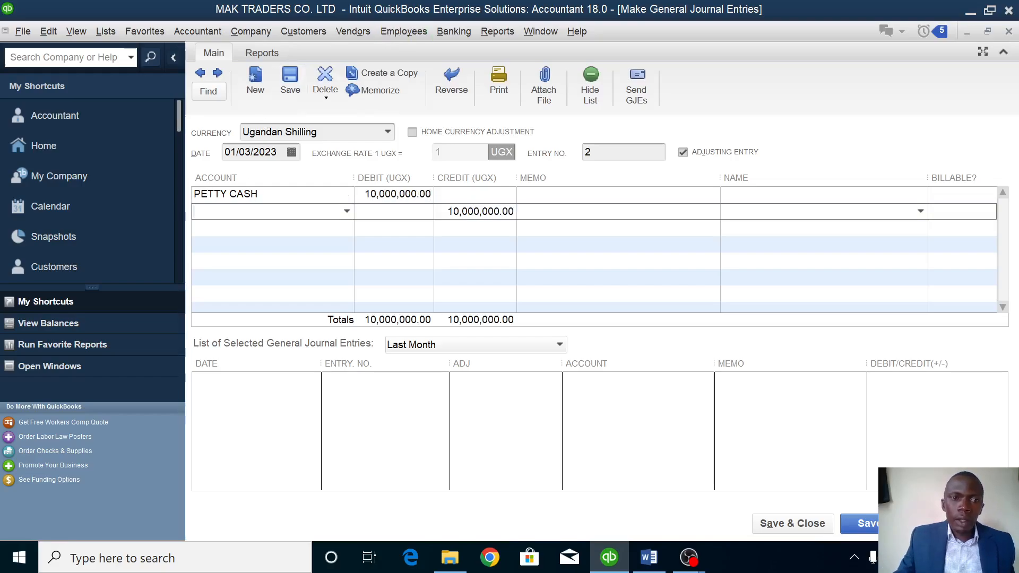
{"action": "left_click", "coordinate": [347, 211]}
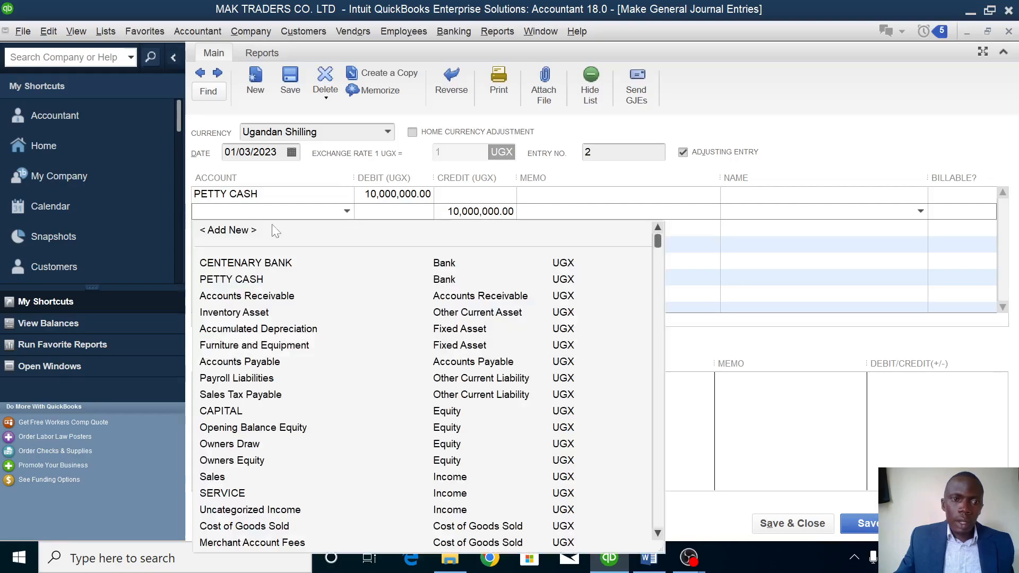
{"action": "left_click", "coordinate": [267, 264]}
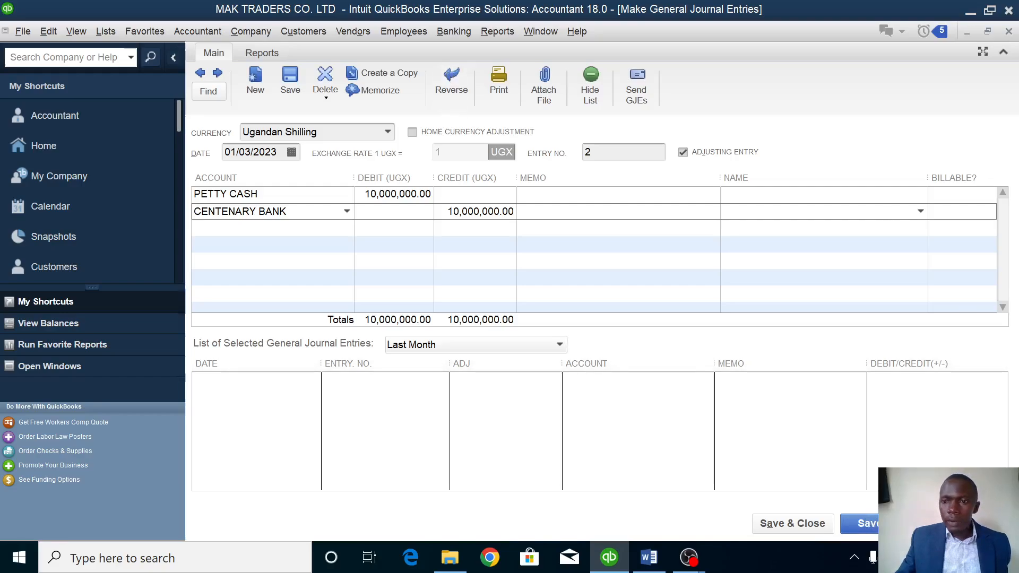
{"action": "left_click", "coordinate": [866, 524]}
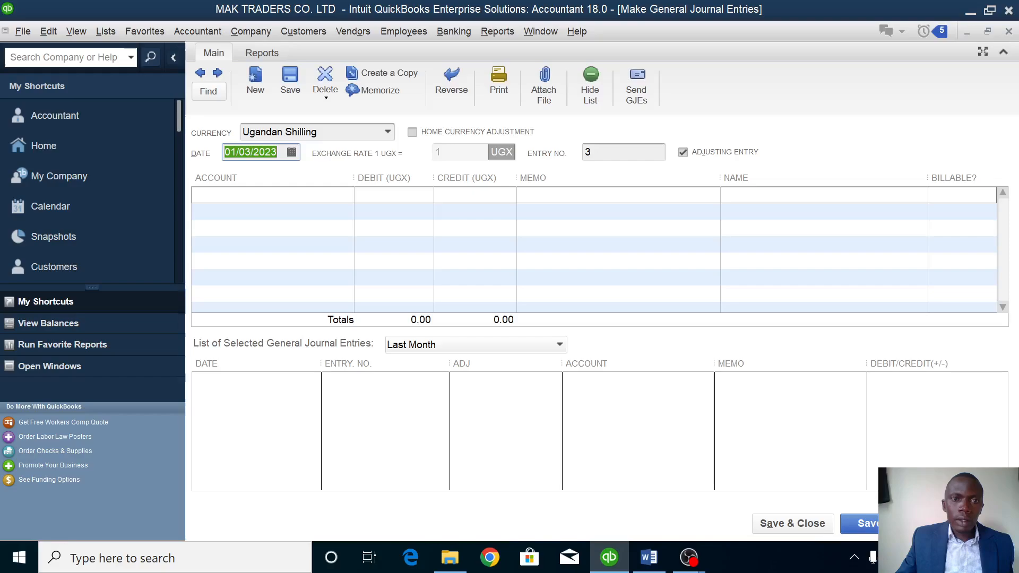
Debit CENTENARY BANK 100,000,000 on the first journal line.
{"action": "left_click", "coordinate": [335, 195]}
{"action": "left_click", "coordinate": [347, 195]}
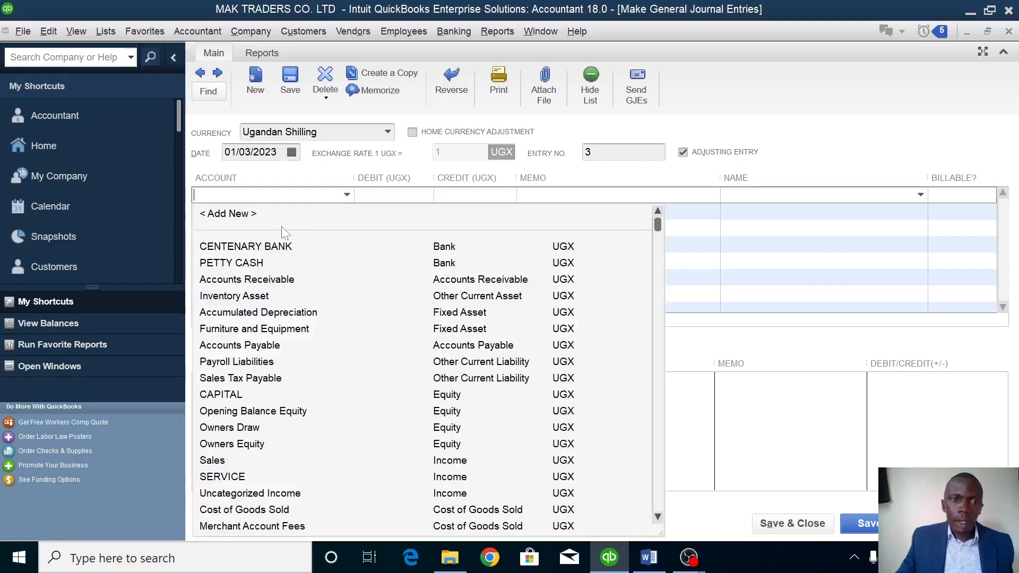
{"action": "left_click", "coordinate": [283, 246]}
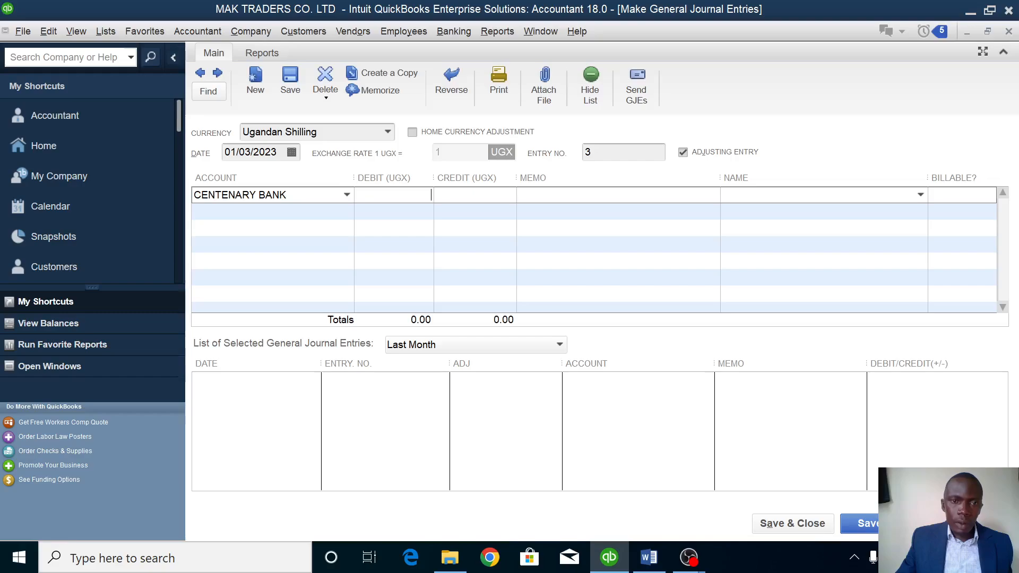
{"action": "key", "text": "Tab"}
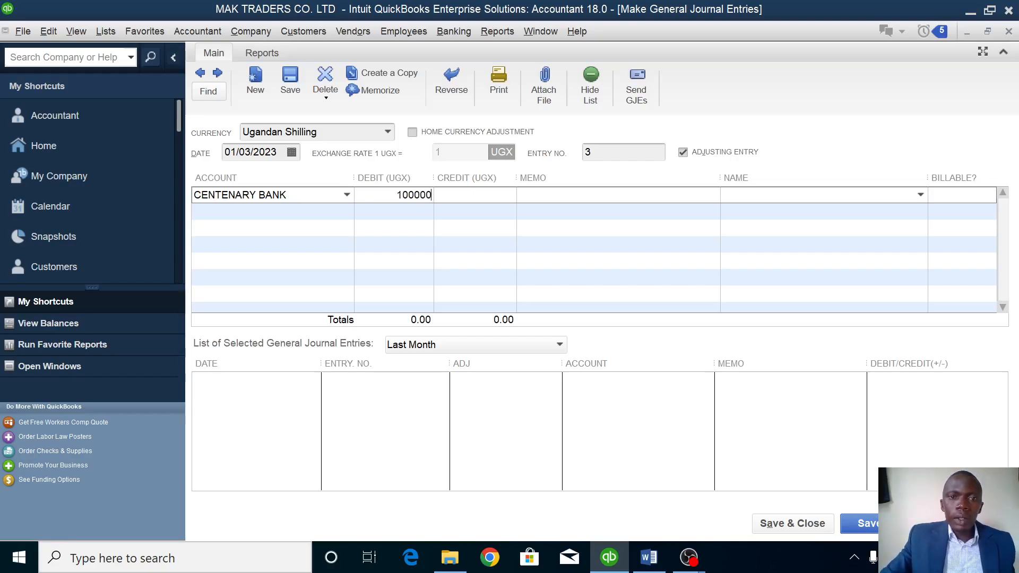
{"action": "type", "text": "10000000"}
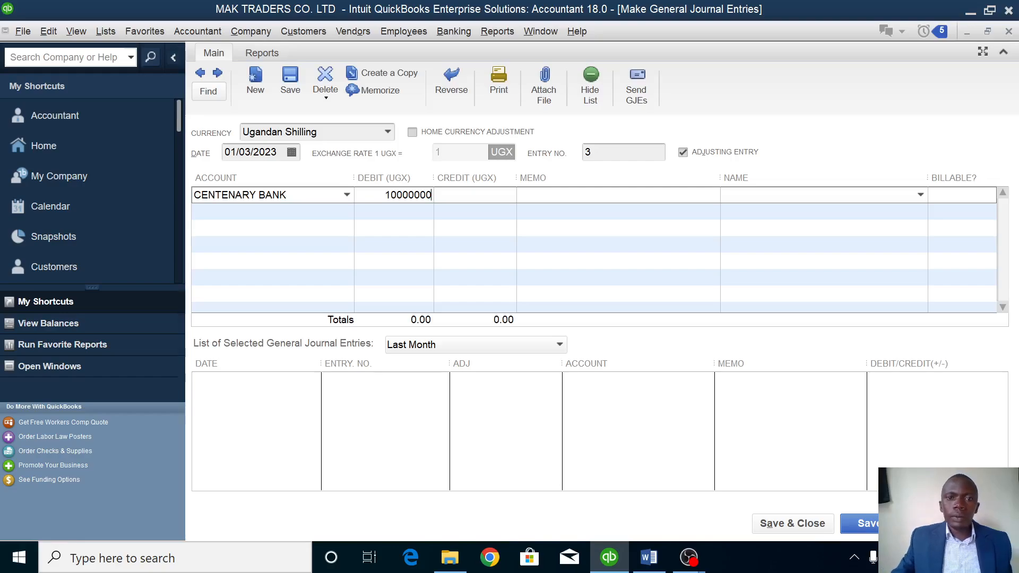
{"action": "type", "text": "0"}
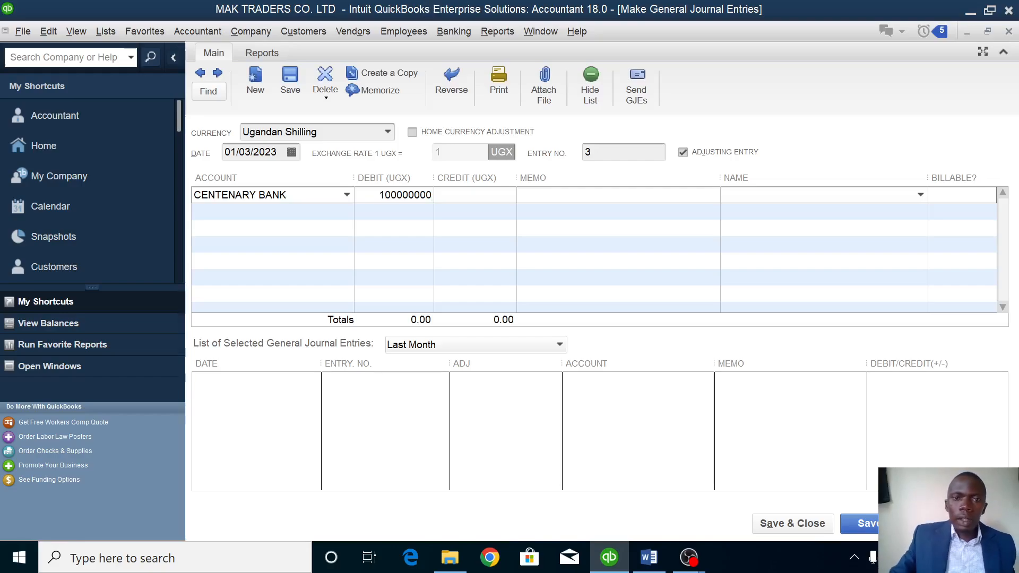
{"action": "left_click", "coordinate": [265, 212]}
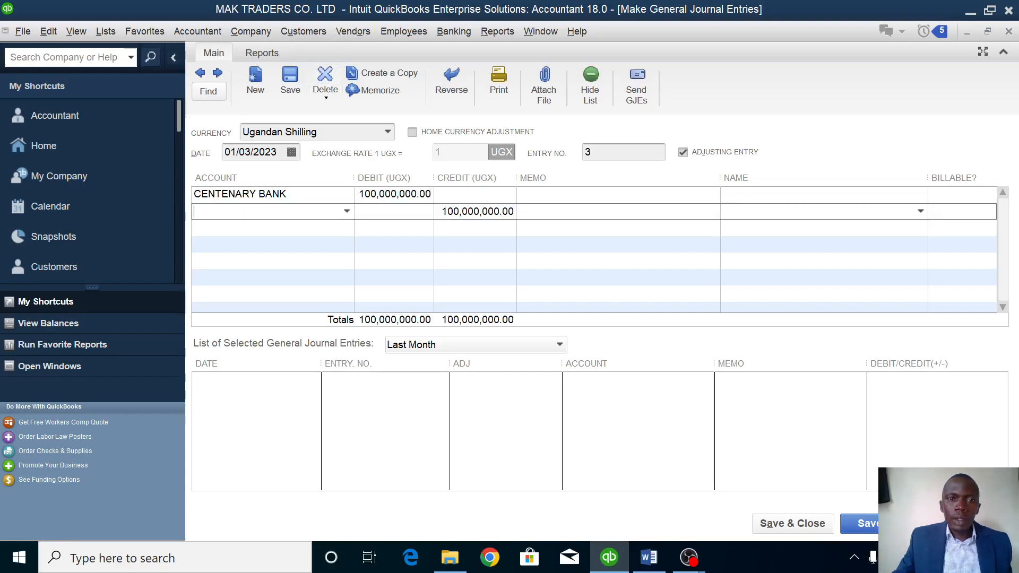
Credit a new LOAN loan account on line two and save the entry.
{"action": "left_click", "coordinate": [347, 212]}
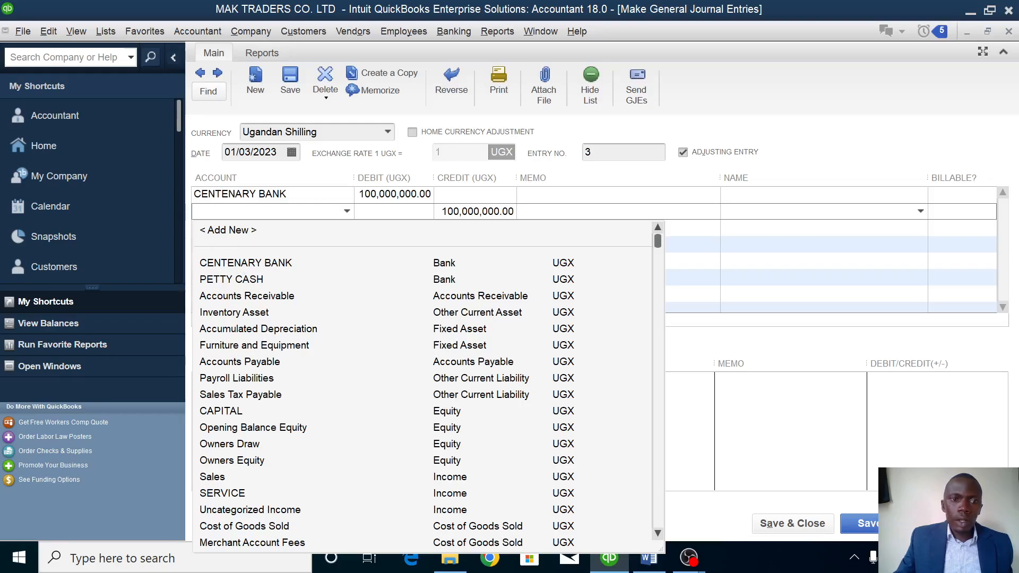
{"action": "left_click", "coordinate": [240, 233]}
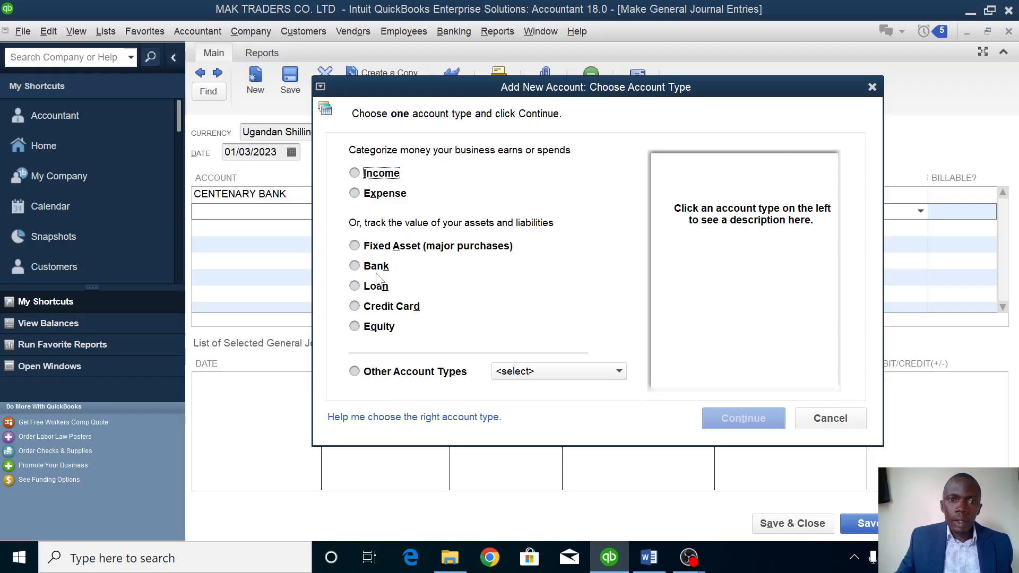
{"action": "left_click", "coordinate": [376, 287]}
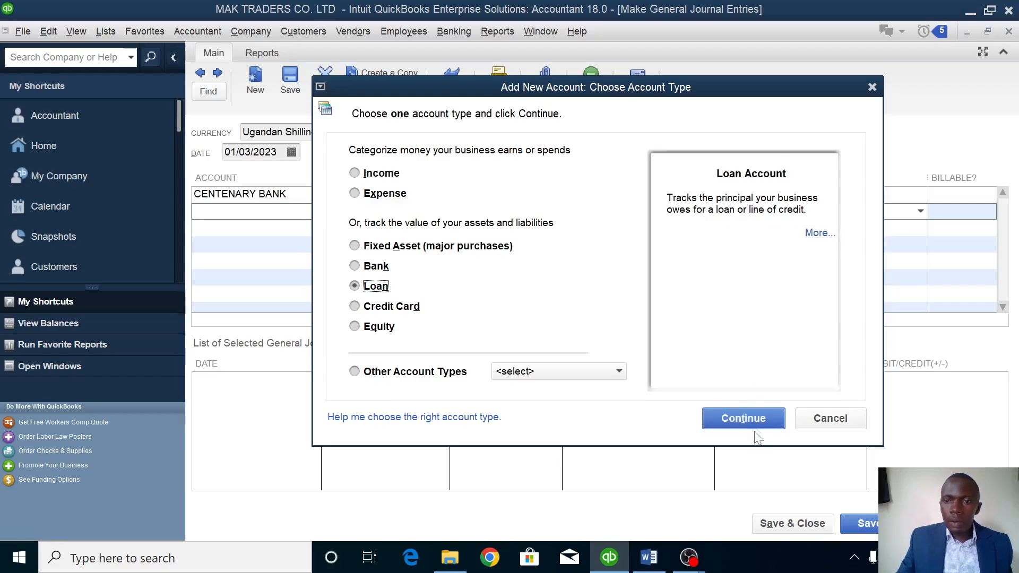
{"action": "left_click", "coordinate": [743, 418]}
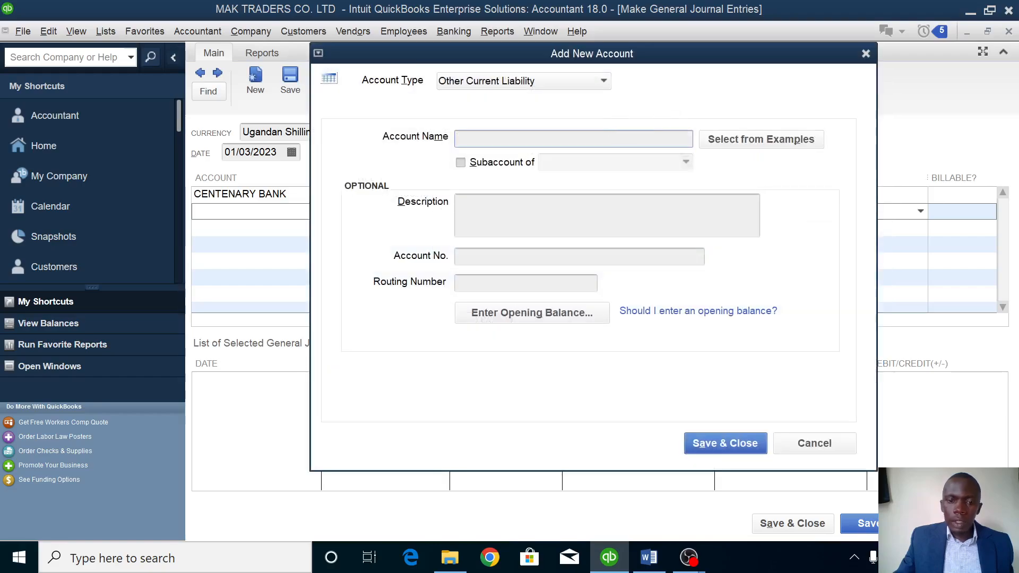
{"action": "type", "text": "LOAN"}
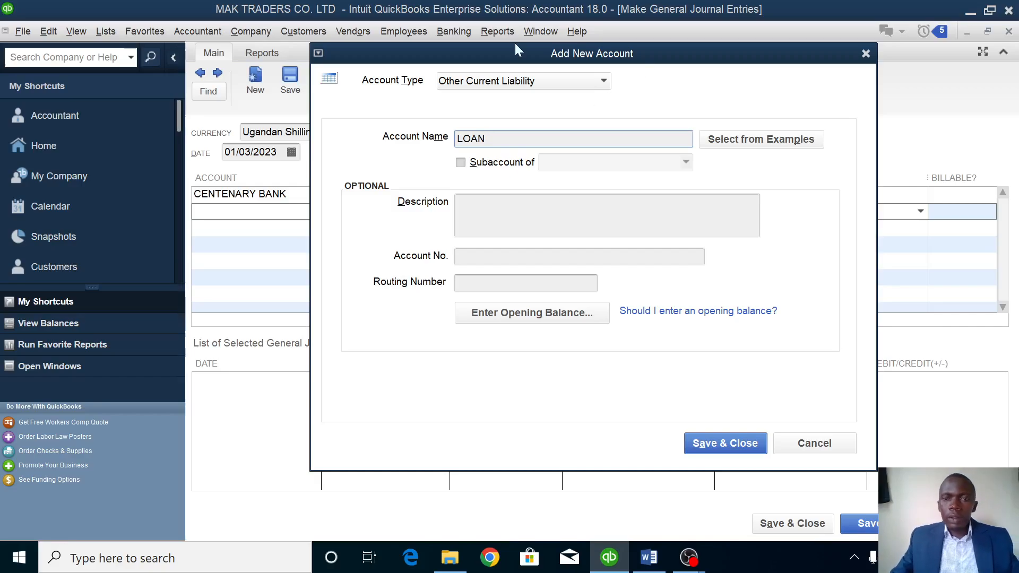
{"action": "left_click", "coordinate": [720, 443]}
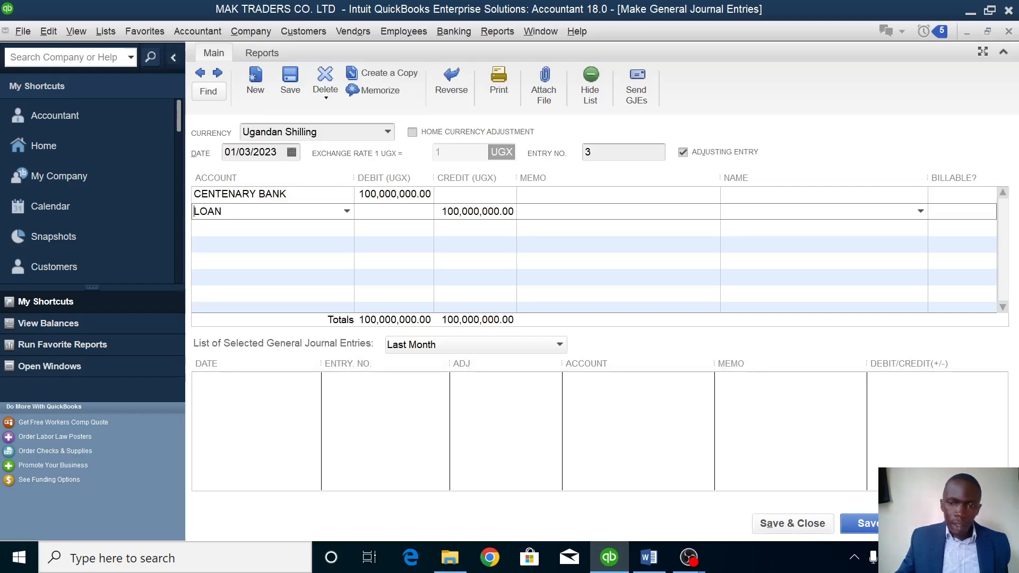
{"action": "left_click", "coordinate": [779, 525]}
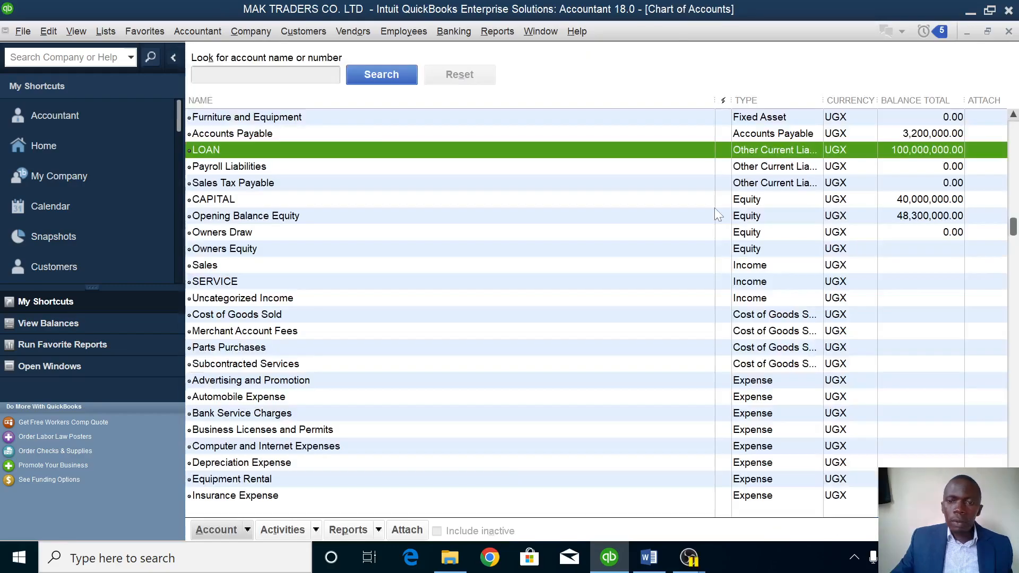
Return to the Word assignment and scroll down through it.
{"action": "left_click", "coordinate": [649, 556]}
{"action": "scroll", "coordinate": [501, 334], "scroll_direction": "down", "scroll_amount": 3}
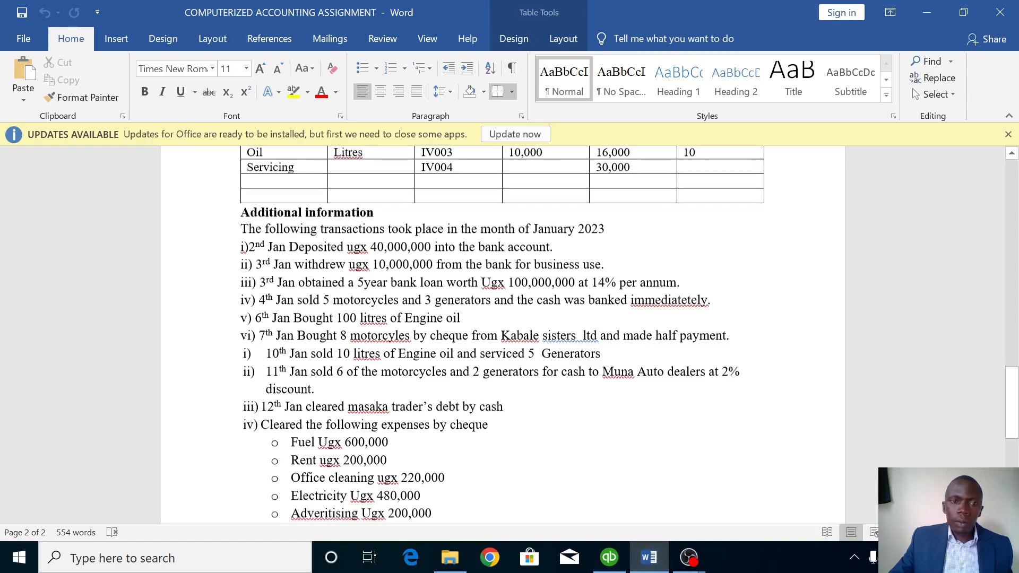
{"action": "scroll", "coordinate": [501, 334], "scroll_direction": "down", "scroll_amount": 1}
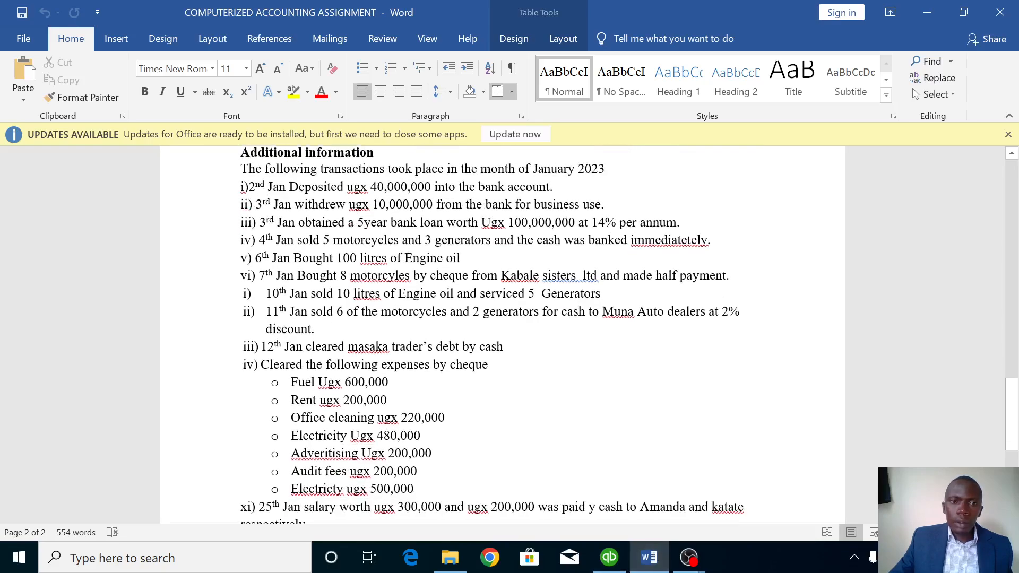
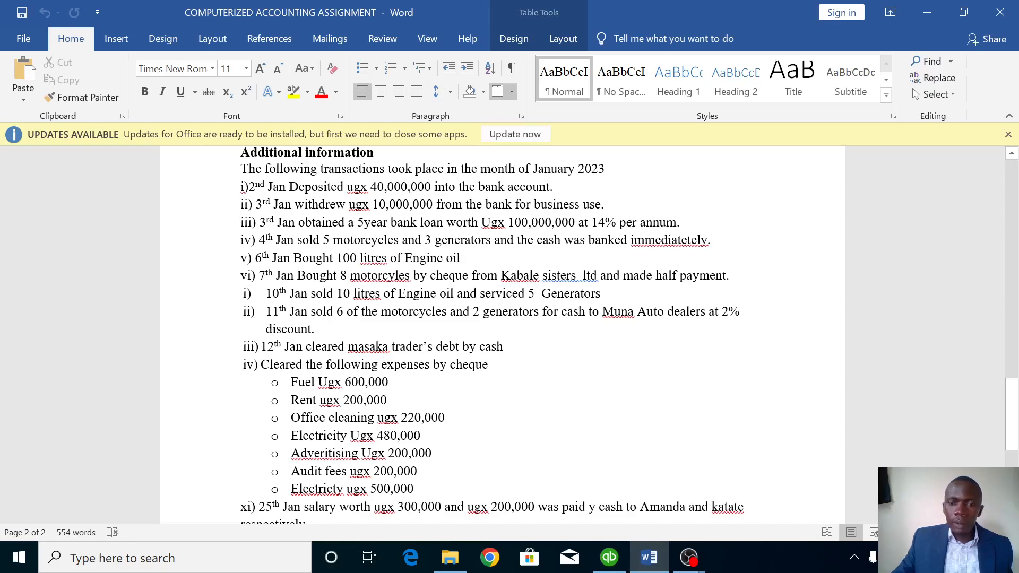
Switch from the Word assignment back to the MAK TRADERS Chart of Accounts in QuickBooks.
{"action": "mouse_move", "coordinate": [605, 558]}
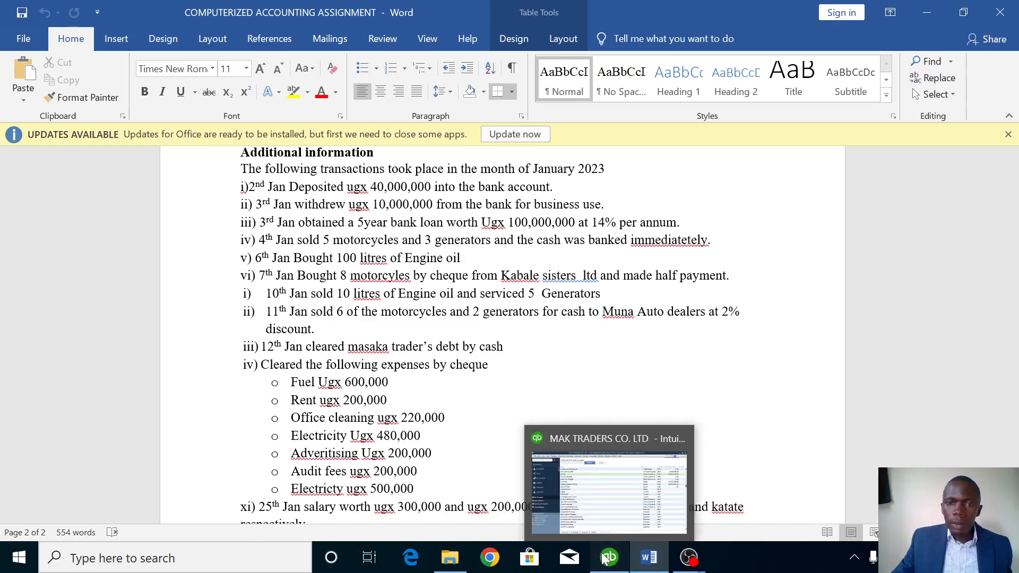
{"action": "left_click", "coordinate": [554, 470]}
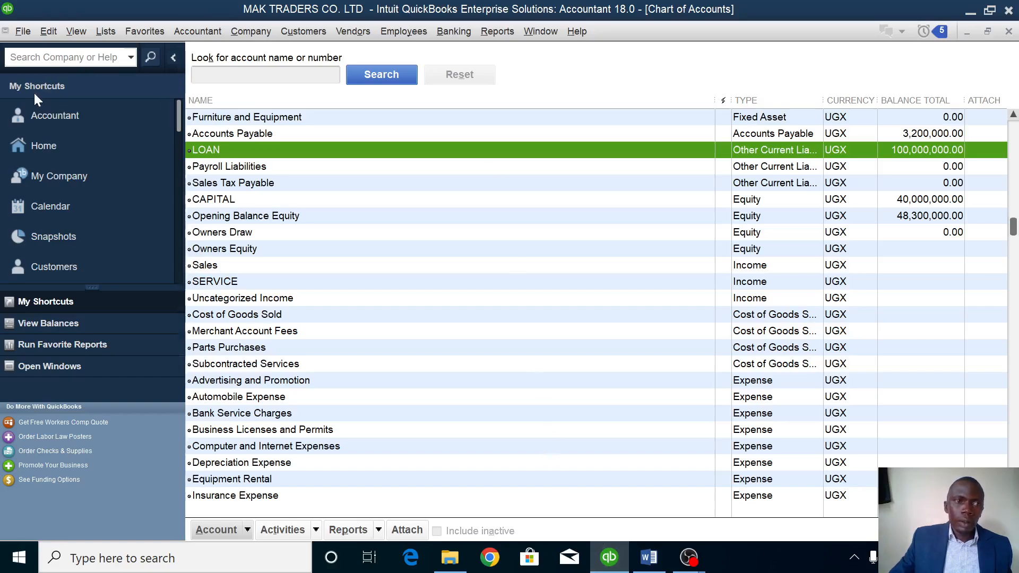
From the Home page, open a blank Sales Receipt dated 01/03/2023, sale no. 1.
{"action": "left_click", "coordinate": [43, 147]}
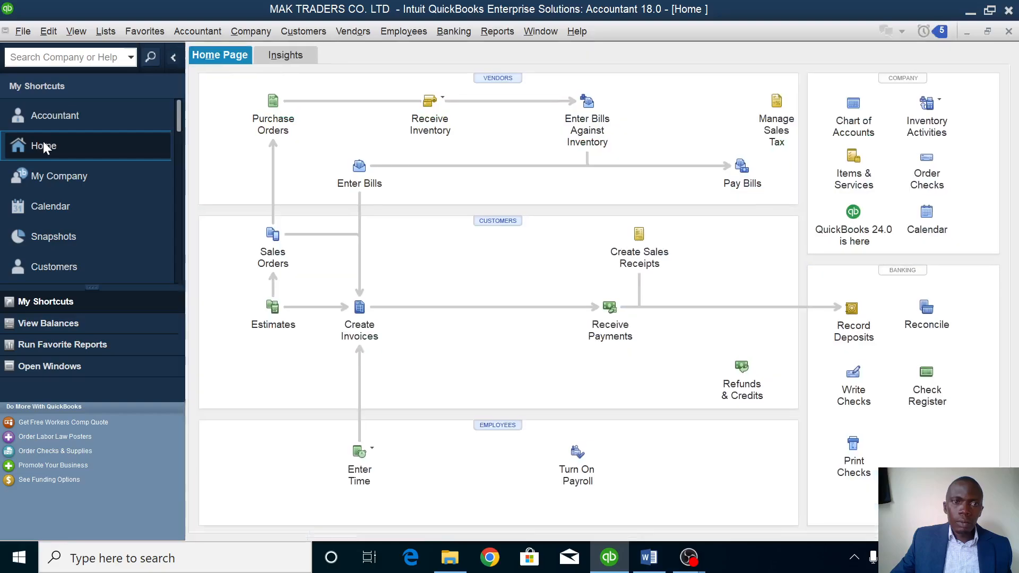
{"action": "left_click", "coordinate": [640, 235]}
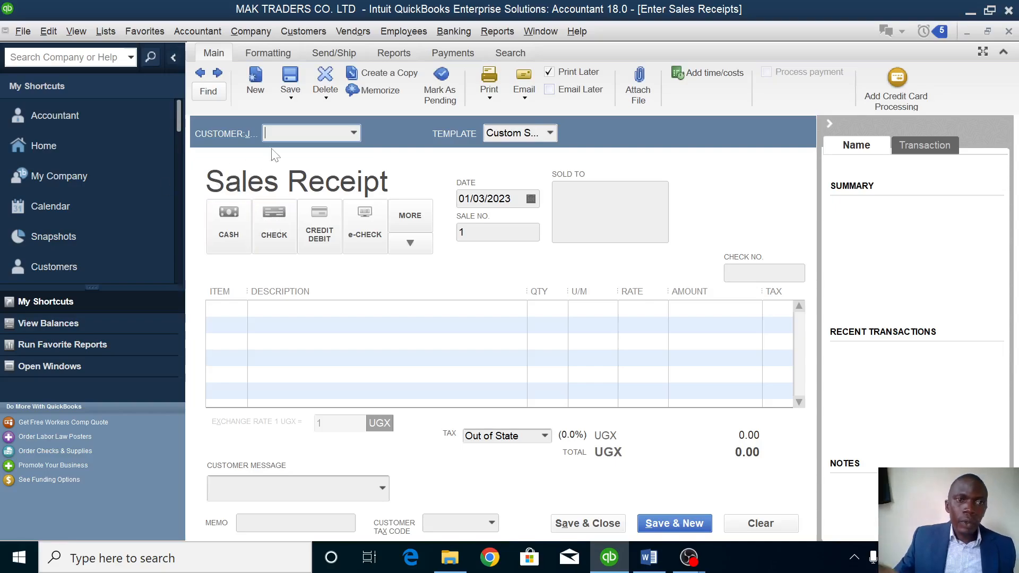
Add a new customer to the receipt and mark it as paid in cash.
{"action": "left_click", "coordinate": [353, 133]}
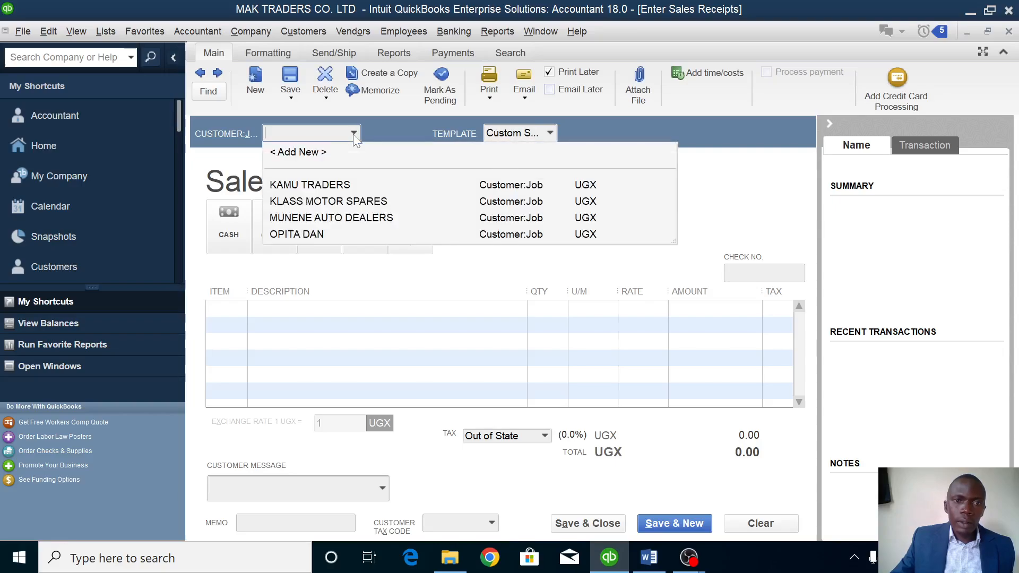
{"action": "left_click", "coordinate": [316, 152]}
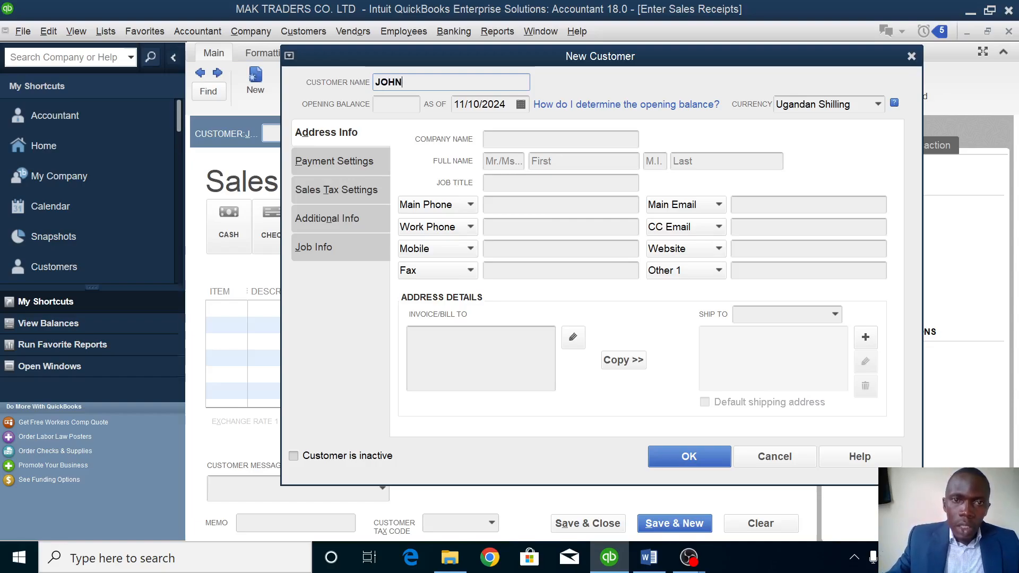
{"action": "left_click", "coordinate": [715, 456]}
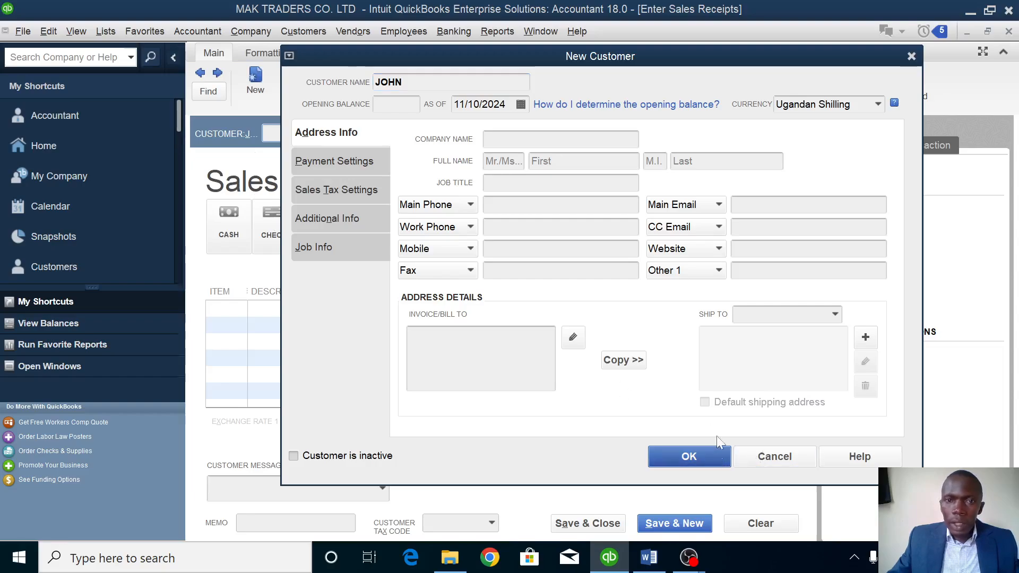
{"action": "left_click", "coordinate": [232, 241]}
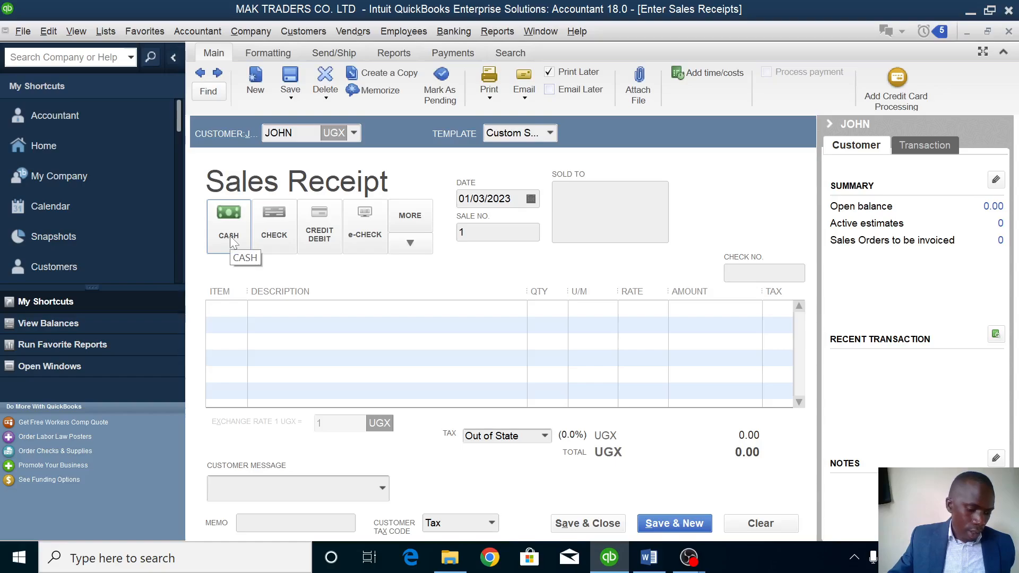
Add item lines for 5 MOTORCYCLES and 3 GENERATORS.
{"action": "left_click", "coordinate": [243, 312]}
{"action": "left_click", "coordinate": [242, 308]}
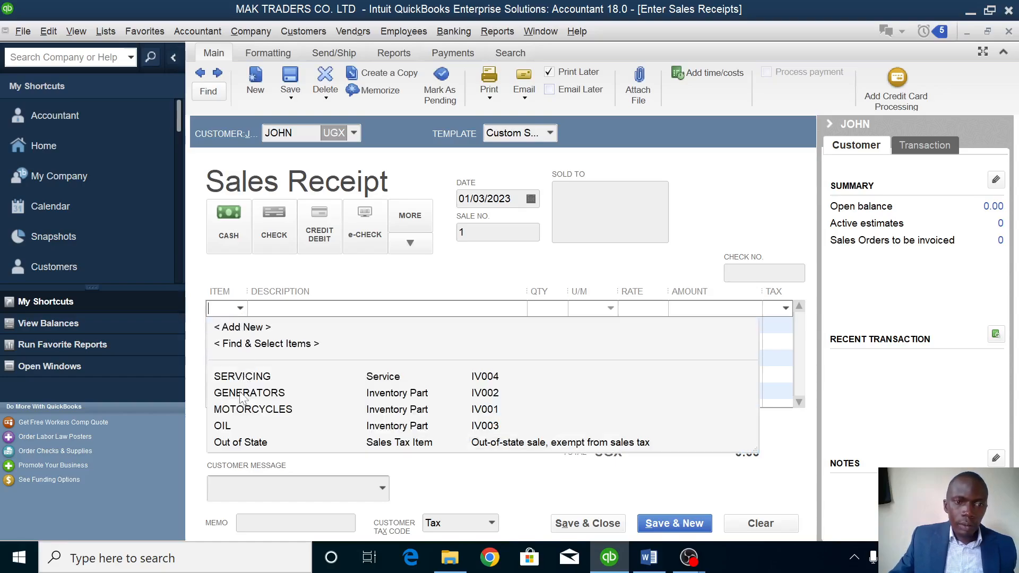
{"action": "left_click", "coordinate": [246, 409]}
{"action": "left_click", "coordinate": [548, 308]}
{"action": "key", "text": "BackSpace"}
{"action": "type", "text": "5"}
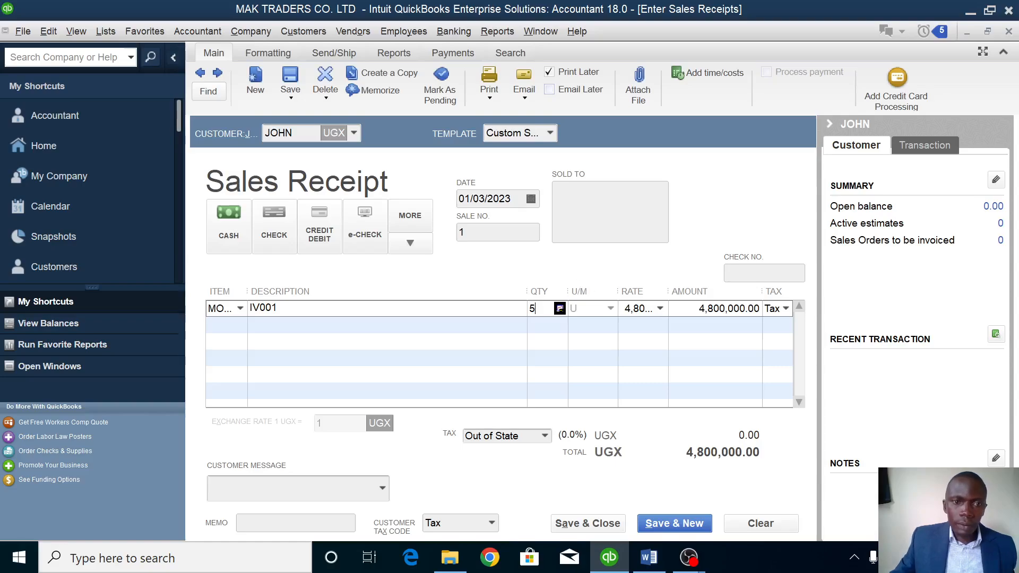
{"action": "left_click", "coordinate": [240, 324]}
{"action": "left_click", "coordinate": [242, 326]}
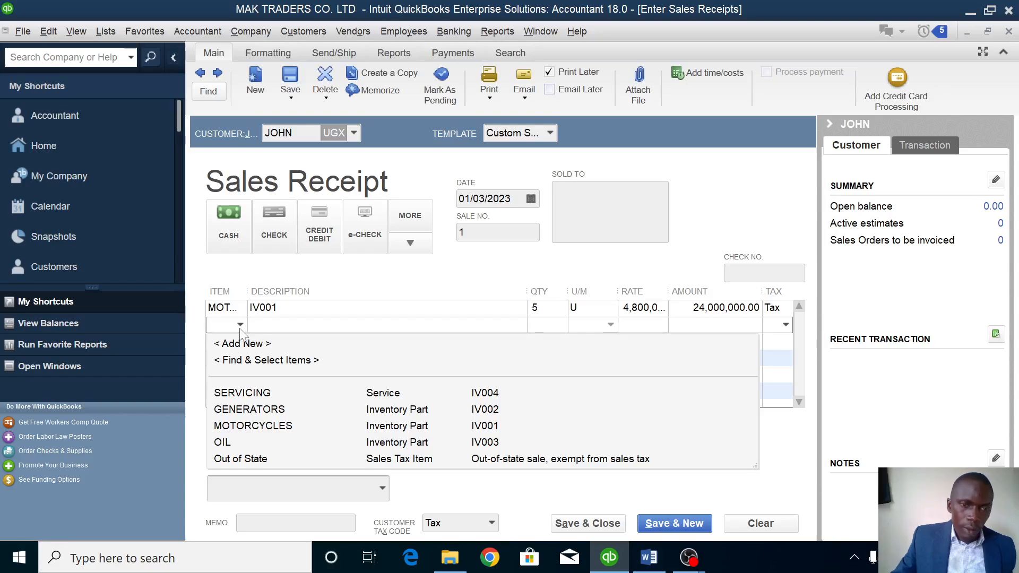
{"action": "left_click", "coordinate": [249, 409]}
{"action": "left_click", "coordinate": [537, 325]}
{"action": "key", "text": "BackSpace"}
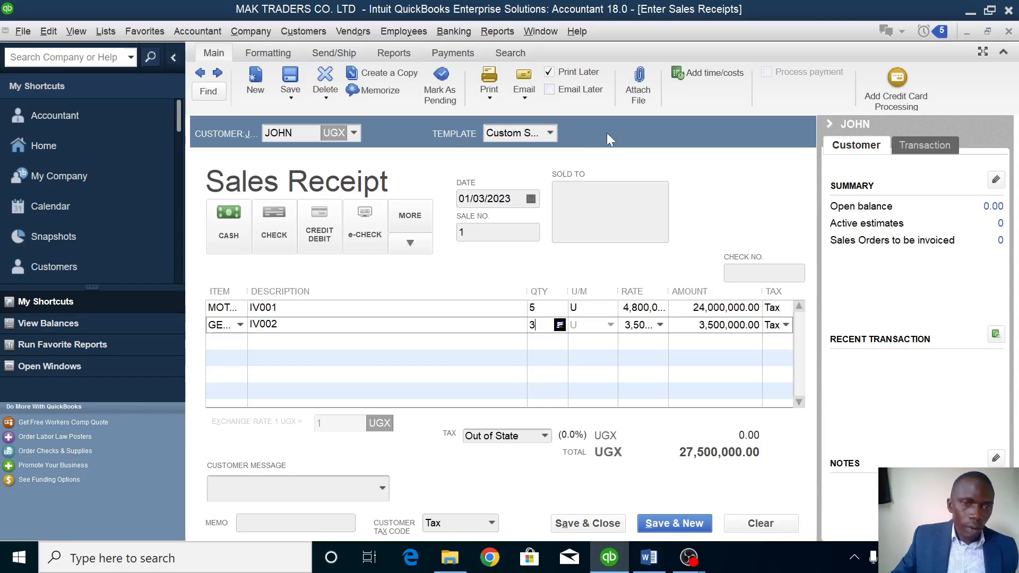
Date the receipt 01/04/2023 and save it at UGX 34,500,000.
{"action": "left_click", "coordinate": [530, 200]}
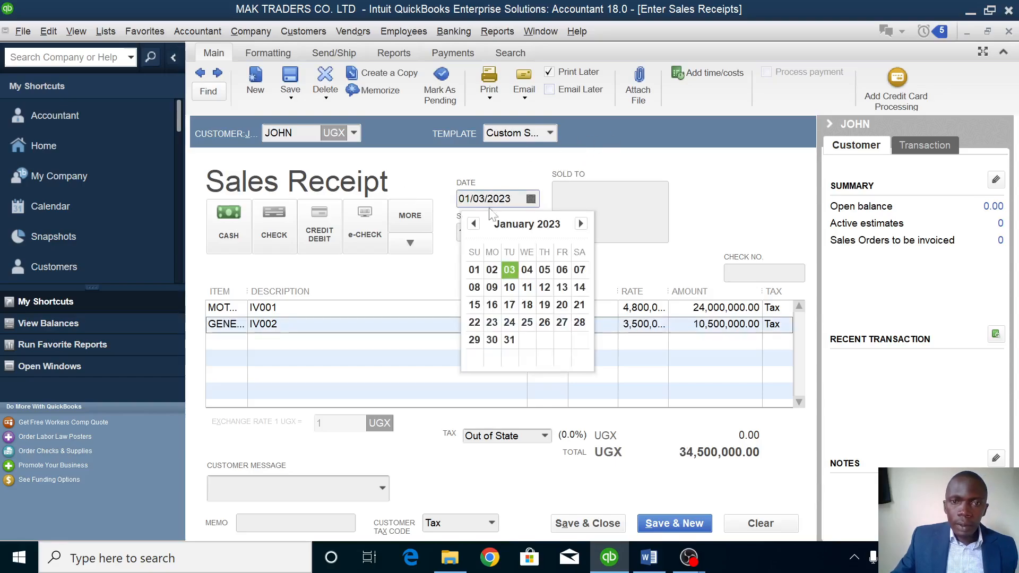
{"action": "left_click", "coordinate": [526, 270]}
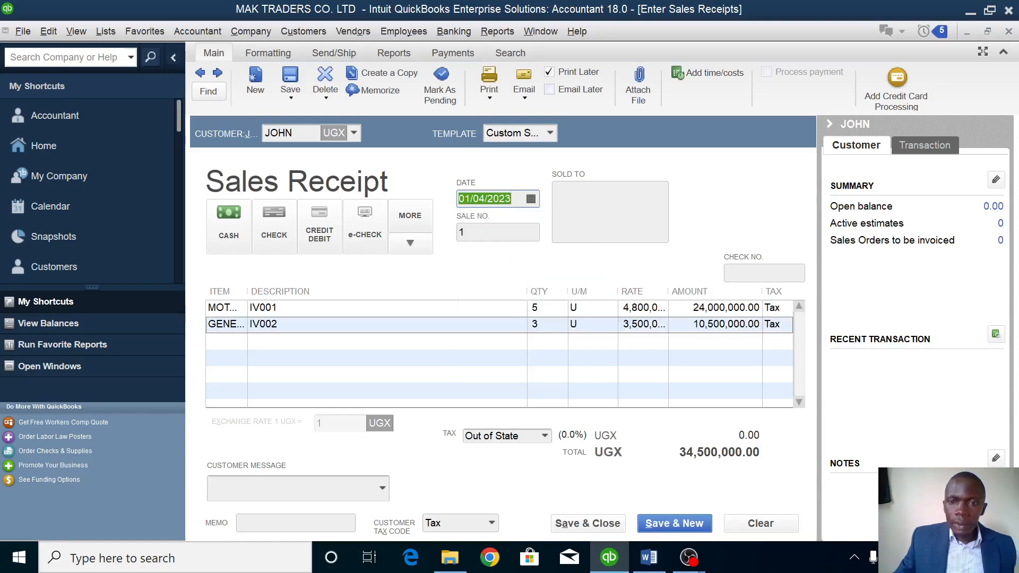
{"action": "left_click", "coordinate": [572, 525]}
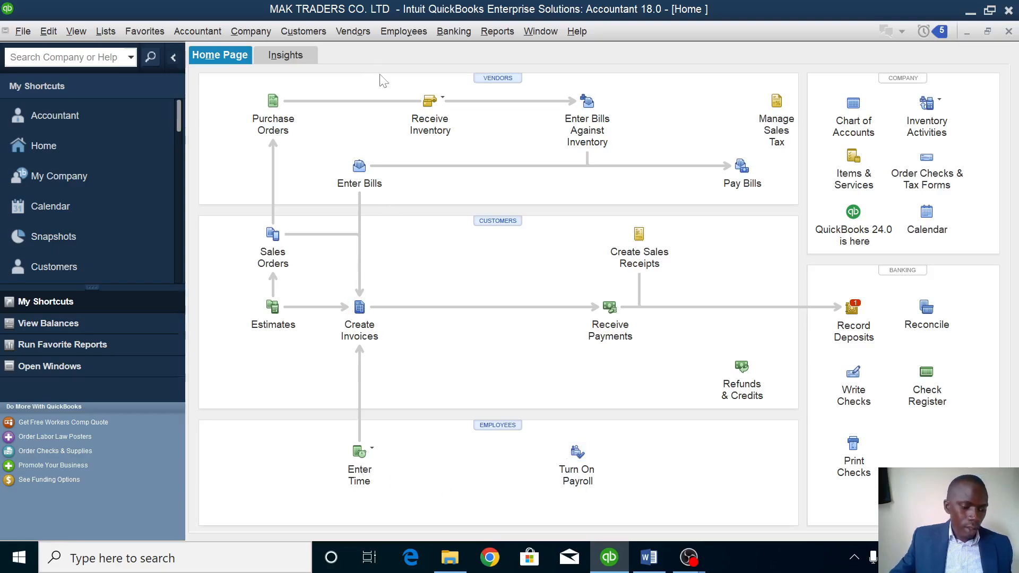
Start a new purchase order and create a new vendor for it.
{"action": "left_click", "coordinate": [273, 100]}
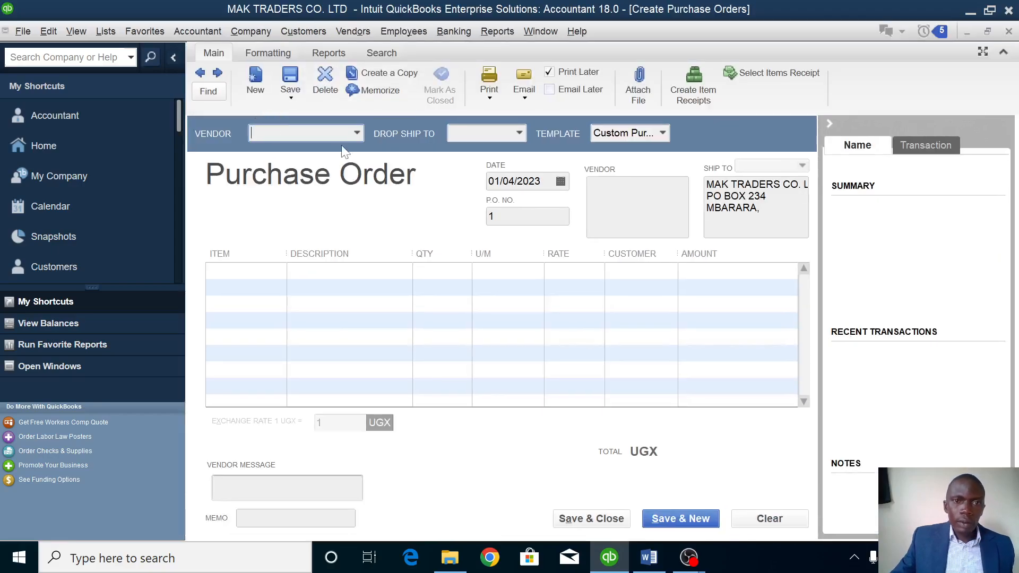
{"action": "left_click", "coordinate": [355, 133]}
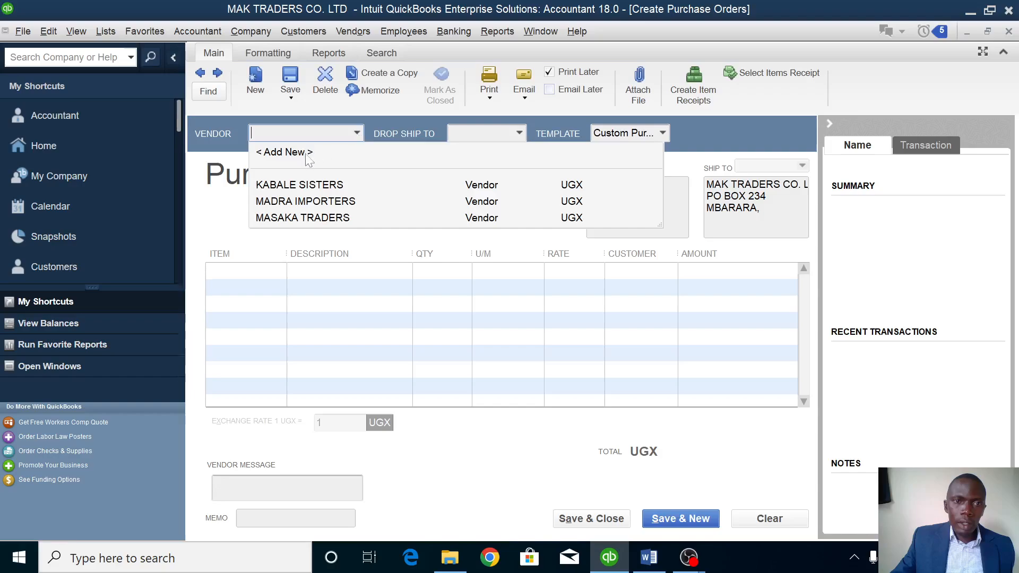
{"action": "left_click", "coordinate": [291, 153]}
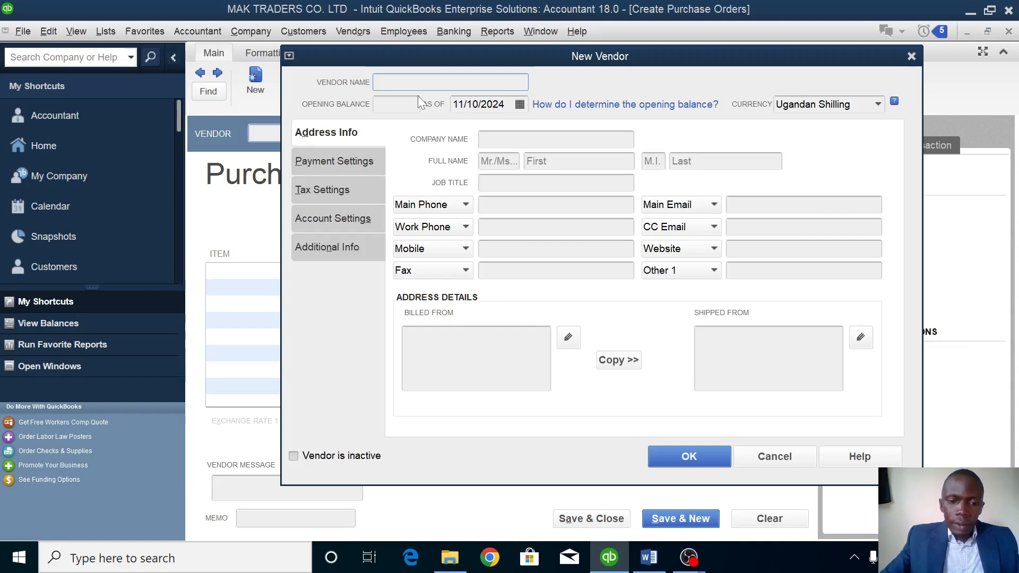
{"action": "type", "text": "MO"}
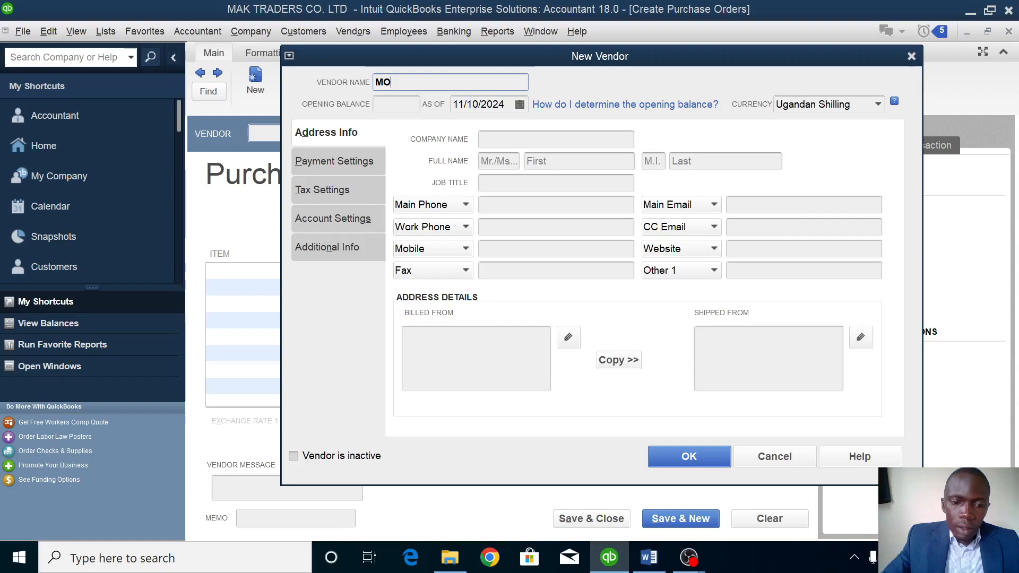
{"action": "type", "text": "SES"}
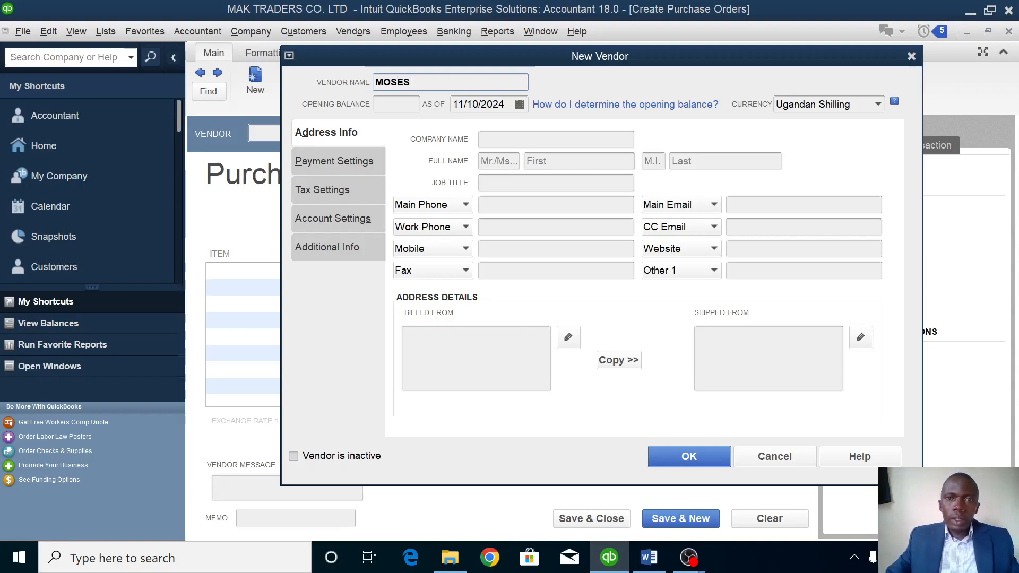
{"action": "left_click", "coordinate": [703, 460]}
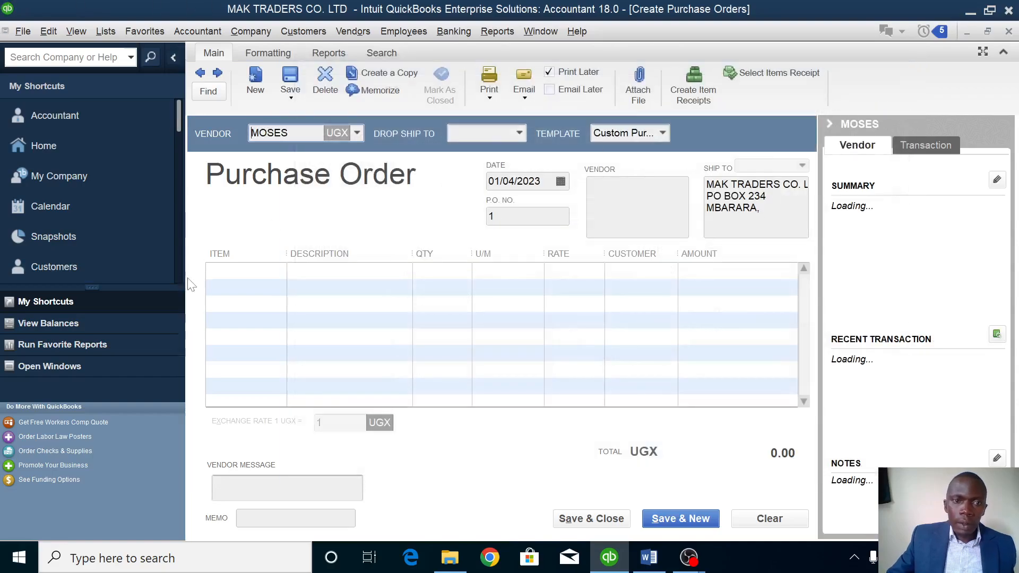
Order 100 OIL at 10,000, date it 01/06/2023, and save the UGX 1,000,000 order.
{"action": "left_click", "coordinate": [281, 276]}
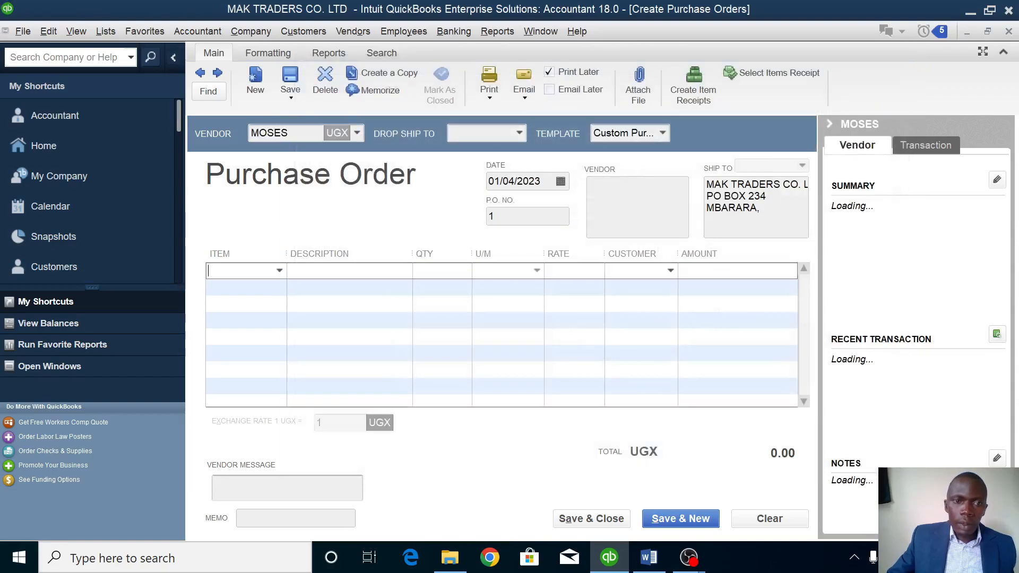
{"action": "left_click", "coordinate": [280, 271]}
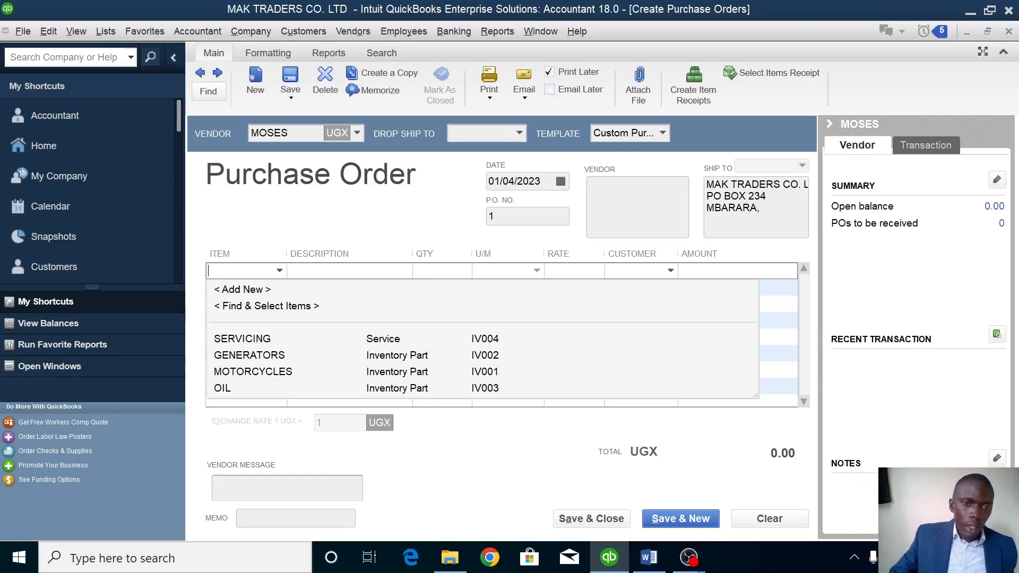
{"action": "left_click", "coordinate": [230, 388]}
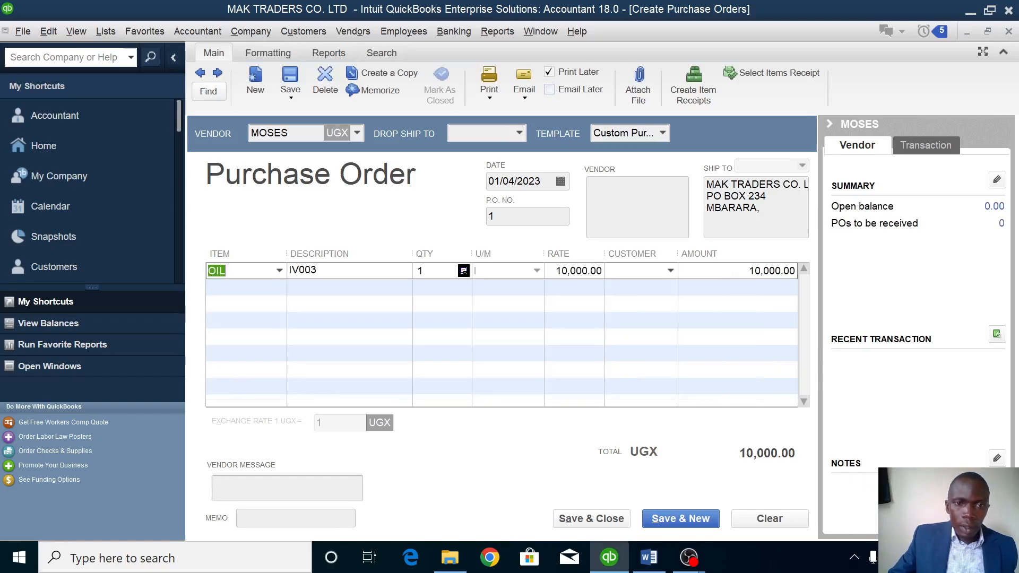
{"action": "left_click", "coordinate": [438, 270]}
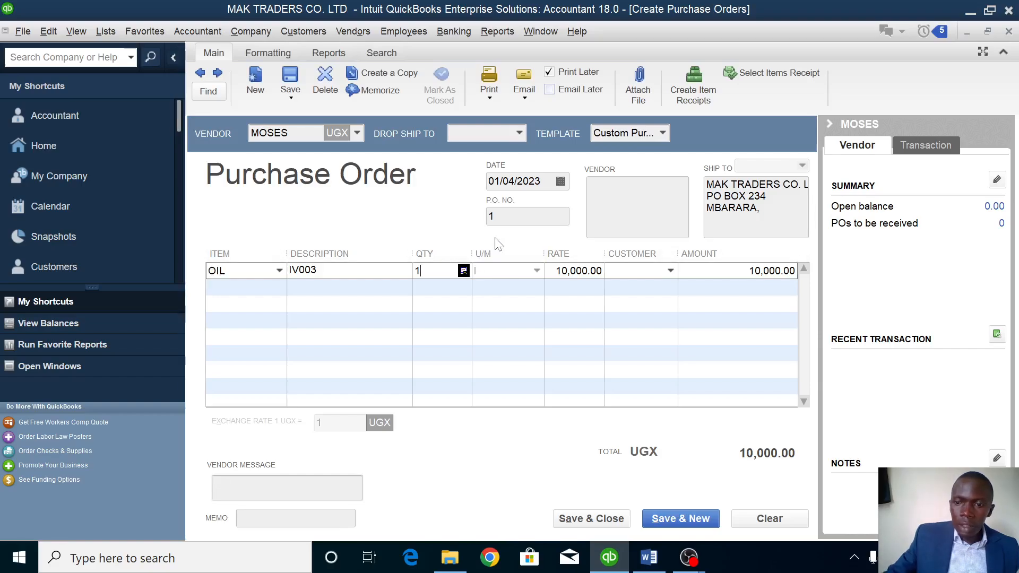
{"action": "type", "text": "00"}
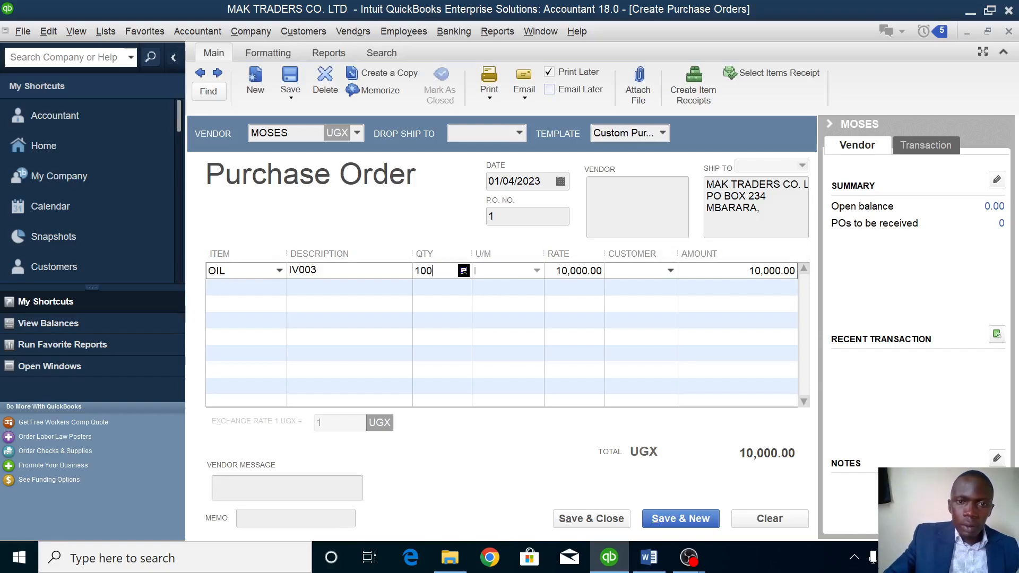
{"action": "left_click", "coordinate": [561, 182]}
{"action": "left_click", "coordinate": [592, 252]}
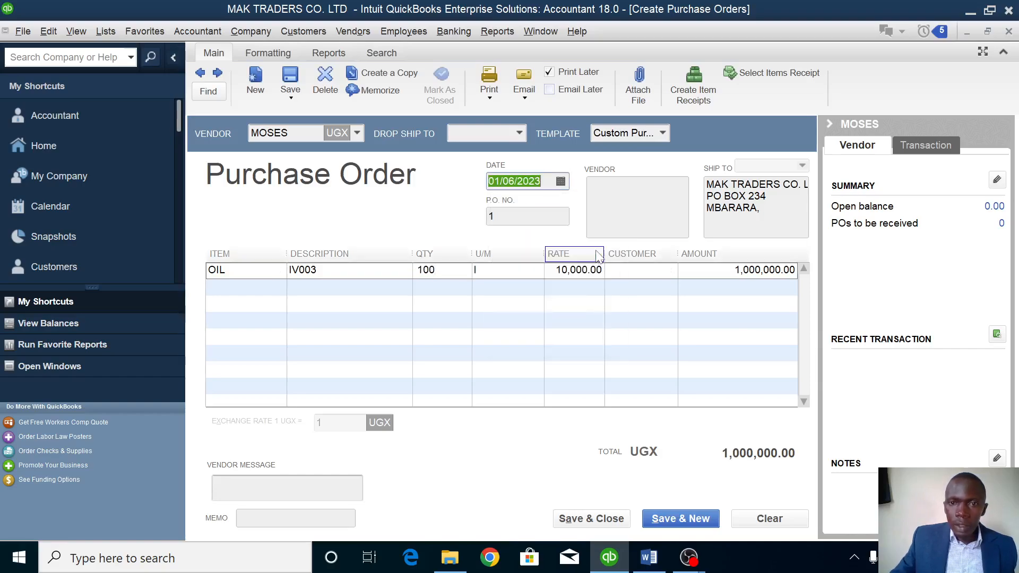
{"action": "left_click", "coordinate": [586, 519]}
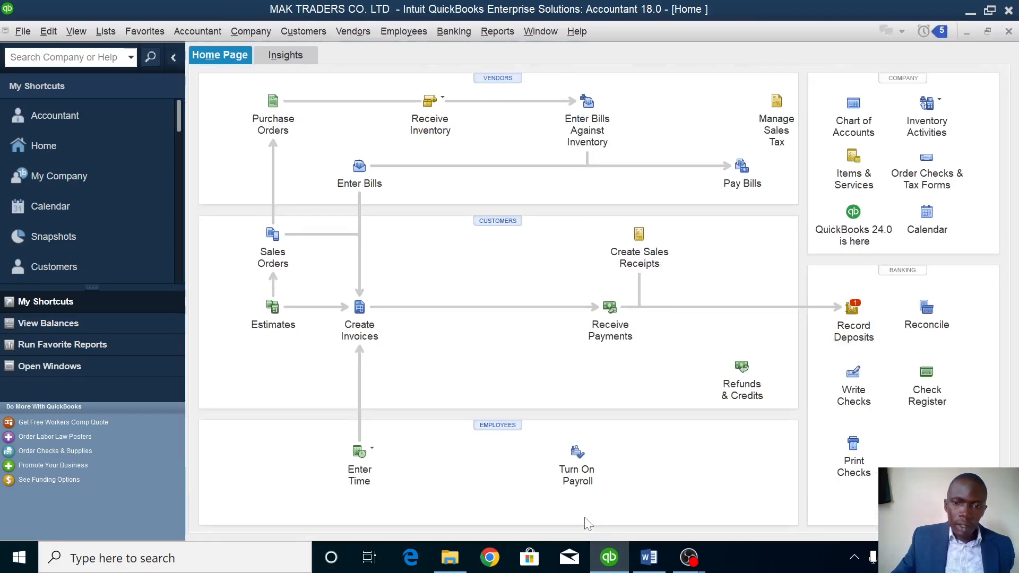
Receive inventory with a bill filled from purchase order 1 for 100 OIL, UGX 1,000,000.
{"action": "left_click", "coordinate": [430, 104]}
{"action": "left_click", "coordinate": [508, 108]}
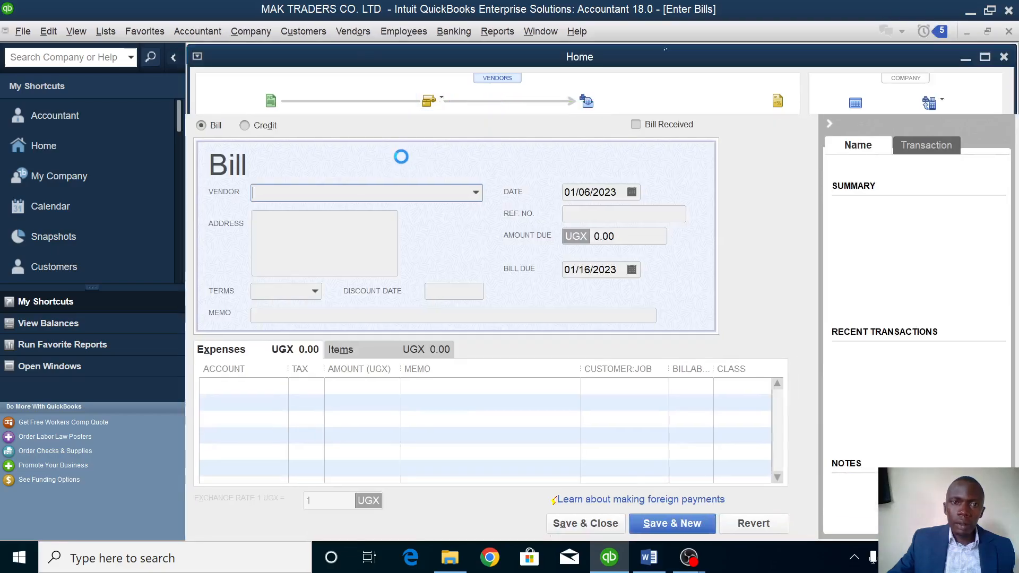
{"action": "left_click", "coordinate": [475, 193]}
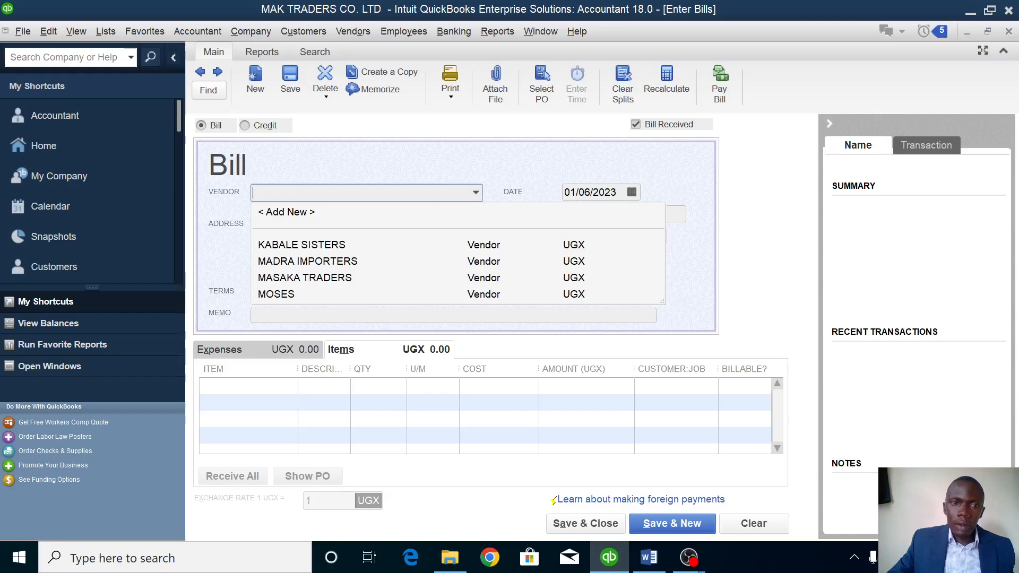
{"action": "left_click", "coordinate": [275, 294]}
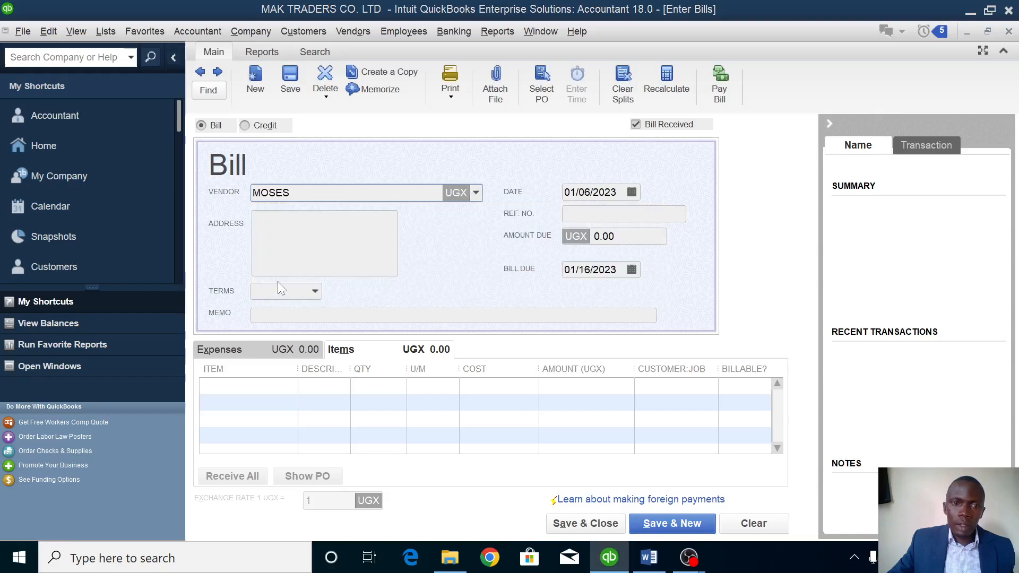
{"action": "left_click", "coordinate": [479, 196]}
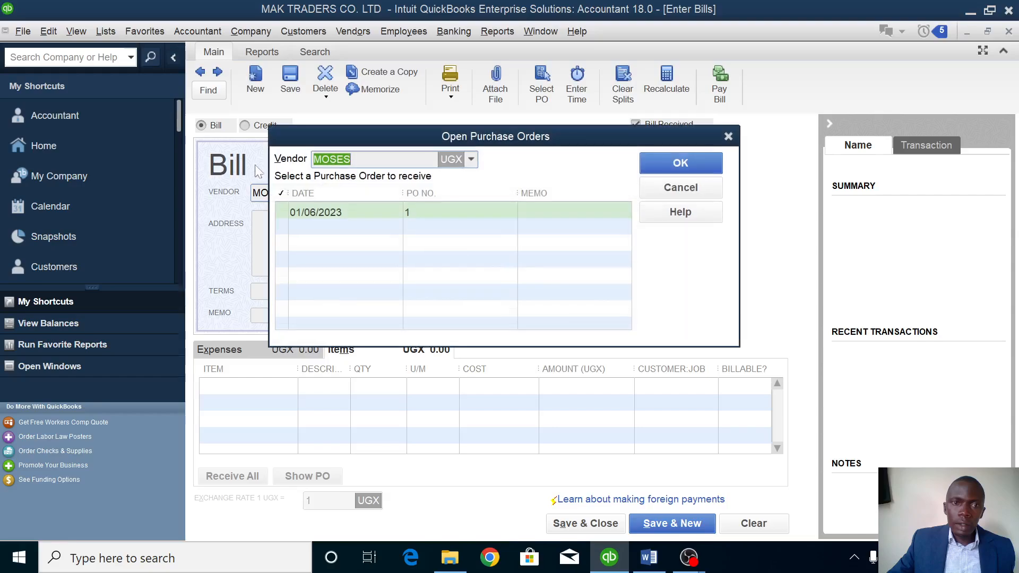
{"action": "left_click", "coordinate": [284, 211]}
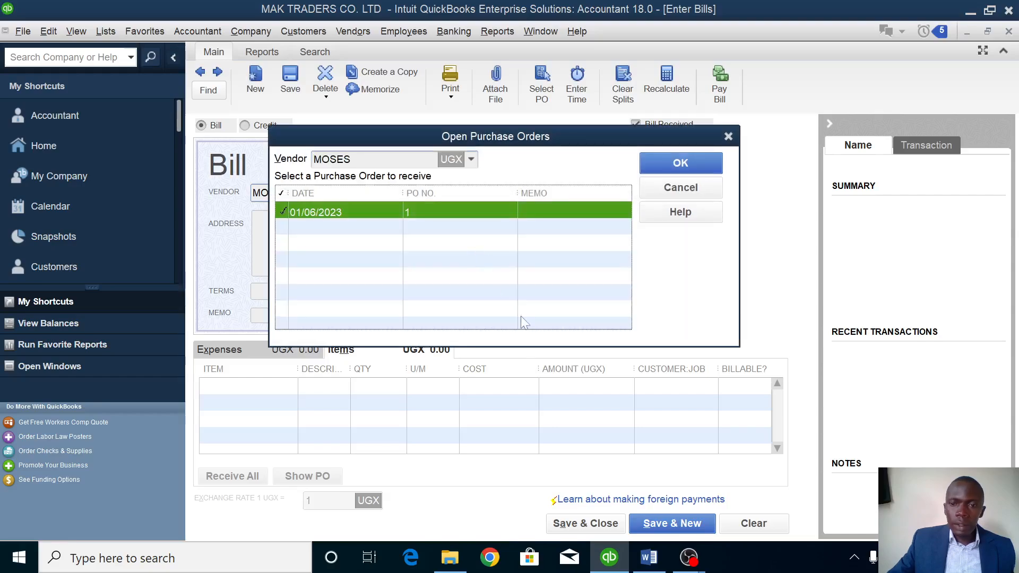
{"action": "left_click", "coordinate": [684, 163]}
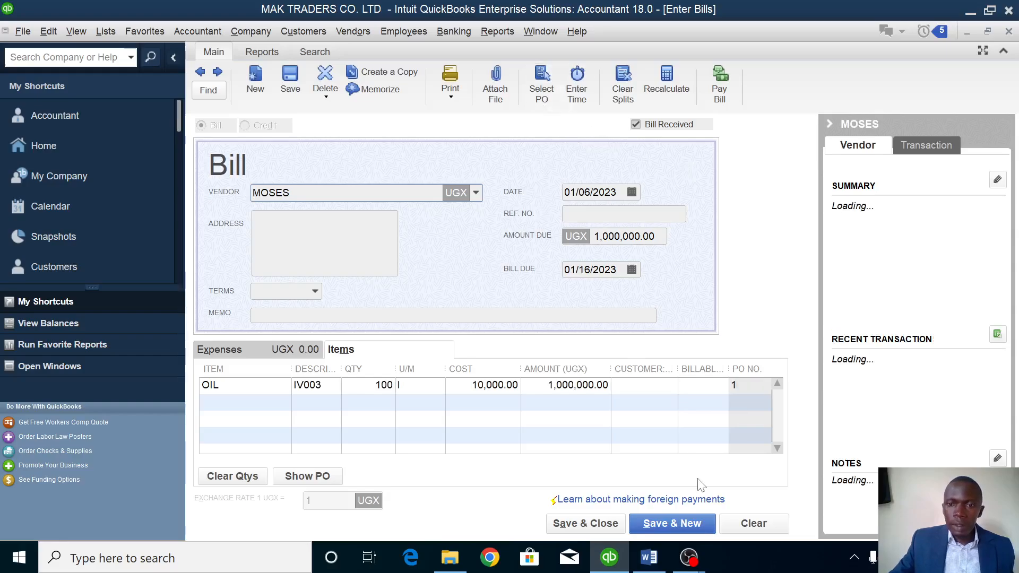
{"action": "left_click", "coordinate": [603, 524]}
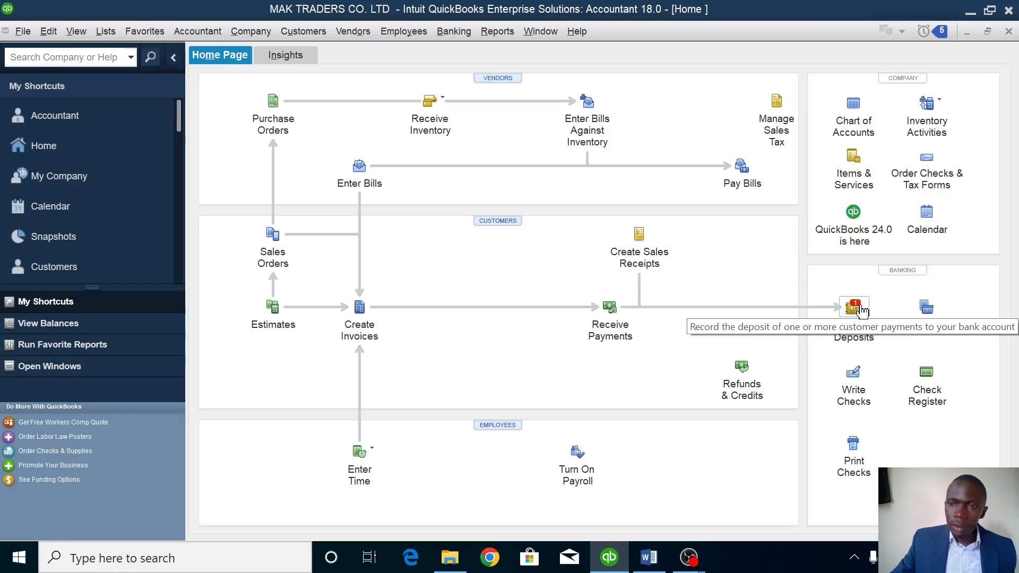
Deposit the 01/04/2023 cash payment of 34,500,000 from Undeposited Funds into the bank.
{"action": "left_click", "coordinate": [858, 308]}
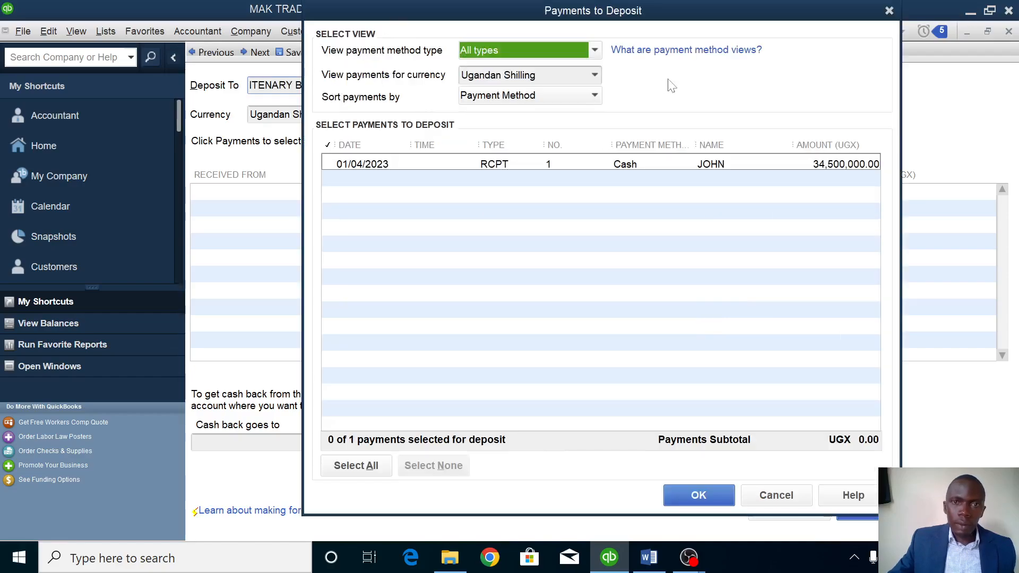
{"action": "left_click", "coordinate": [325, 164]}
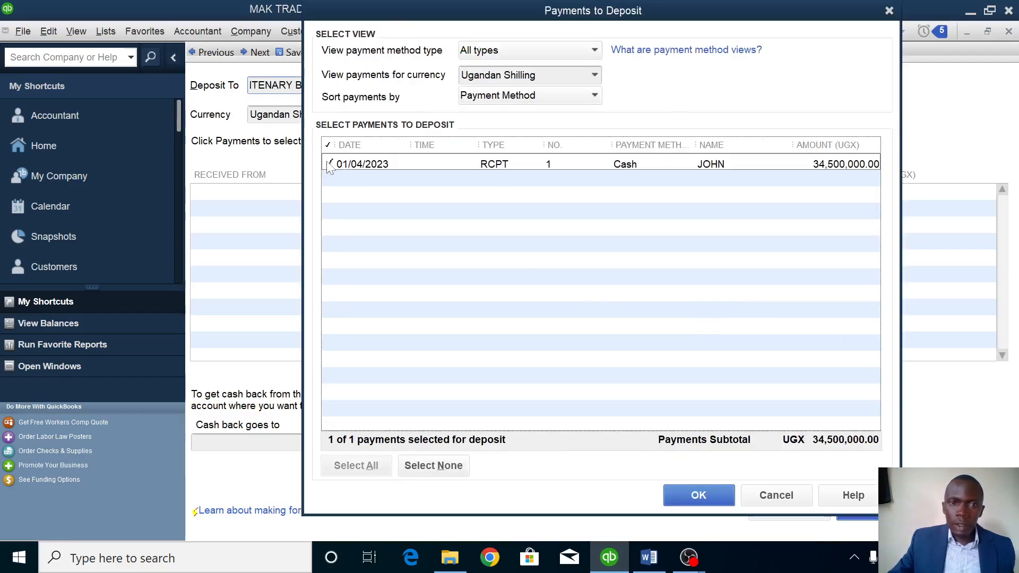
{"action": "left_click", "coordinate": [697, 496]}
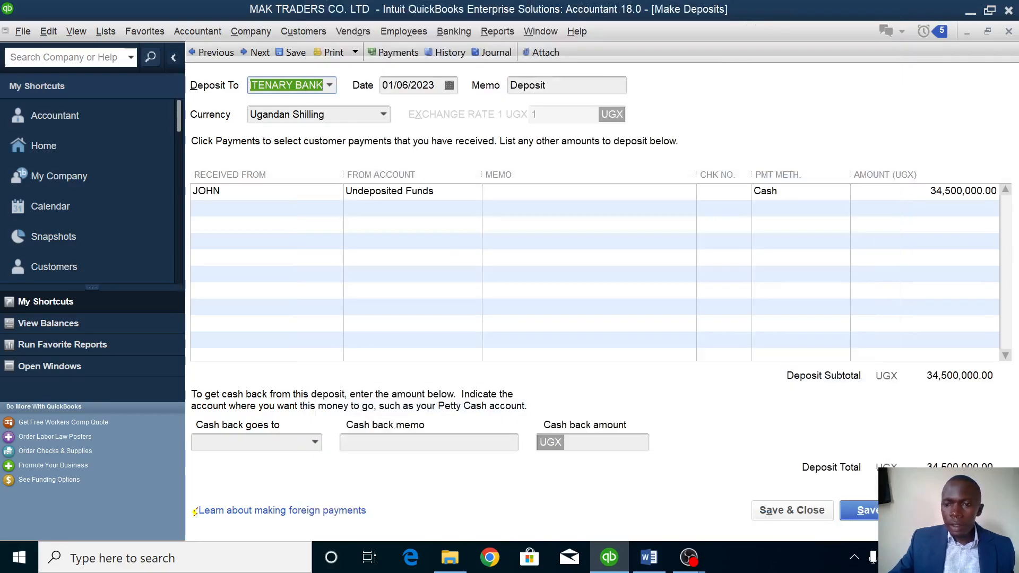
{"action": "left_click", "coordinate": [792, 510]}
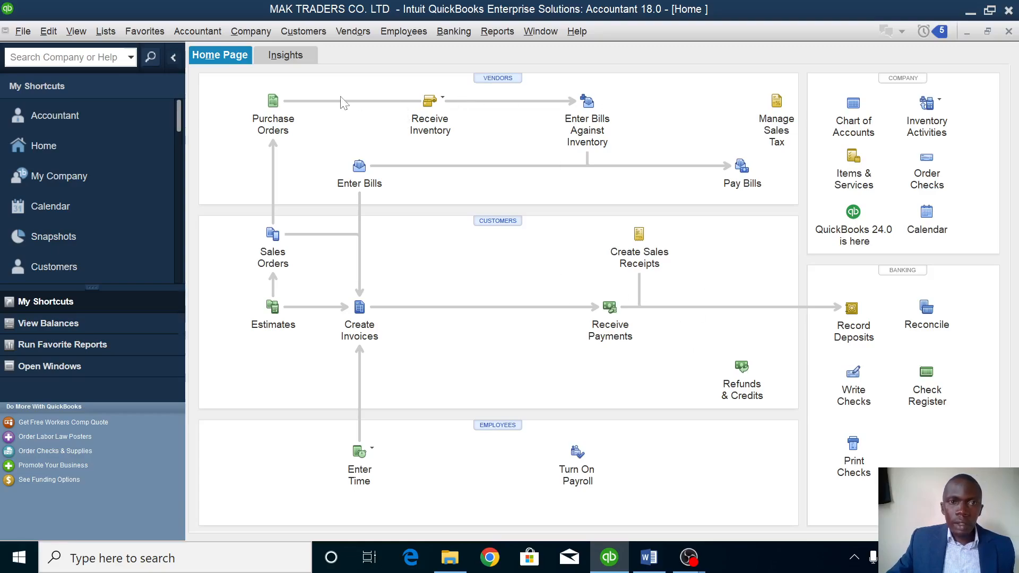
Order 8 MOTORCYCLES from KABALE SISTERS on purchase order 2.
{"action": "left_click", "coordinate": [276, 104]}
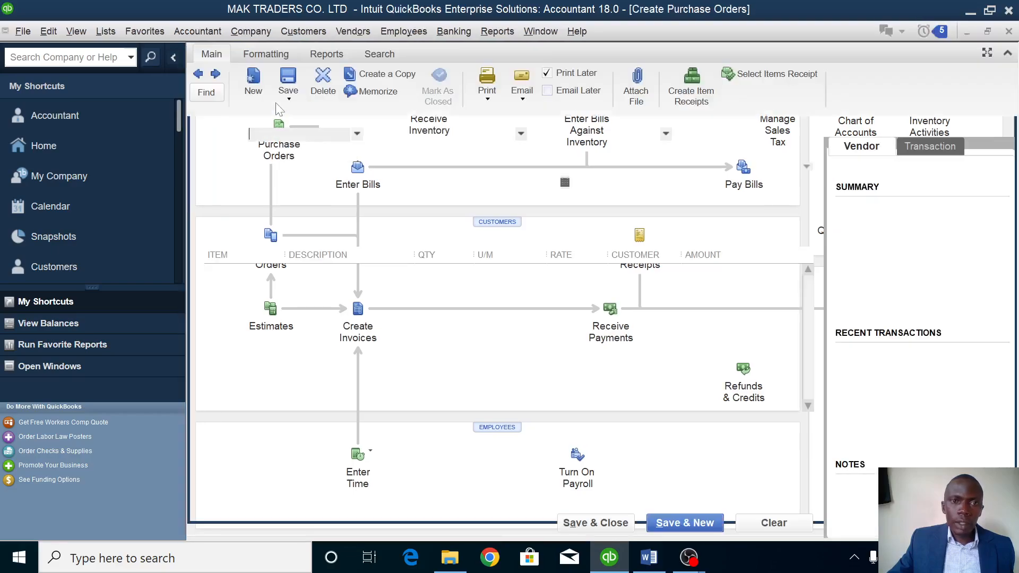
{"action": "left_click", "coordinate": [355, 133]}
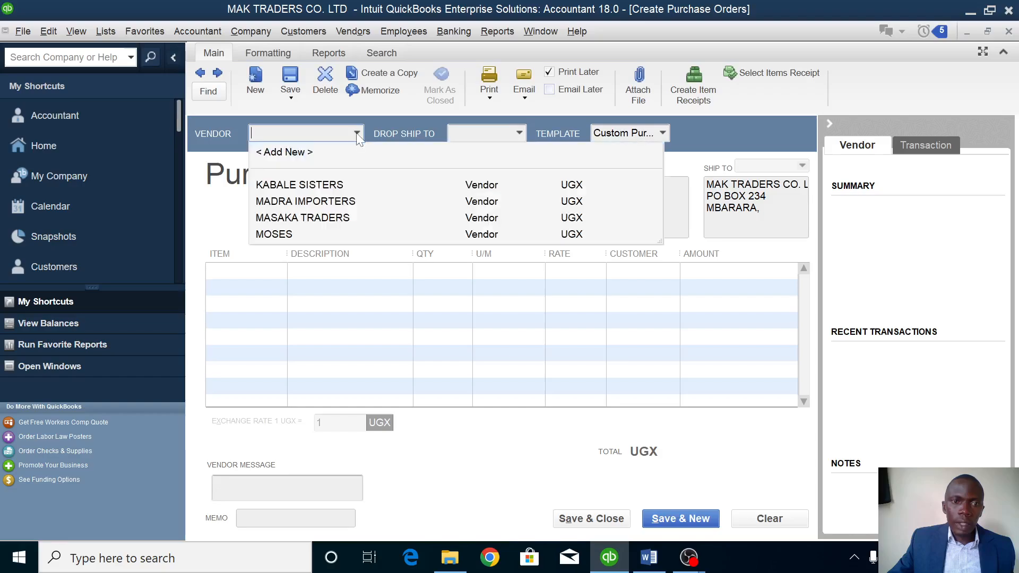
{"action": "left_click", "coordinate": [330, 186]}
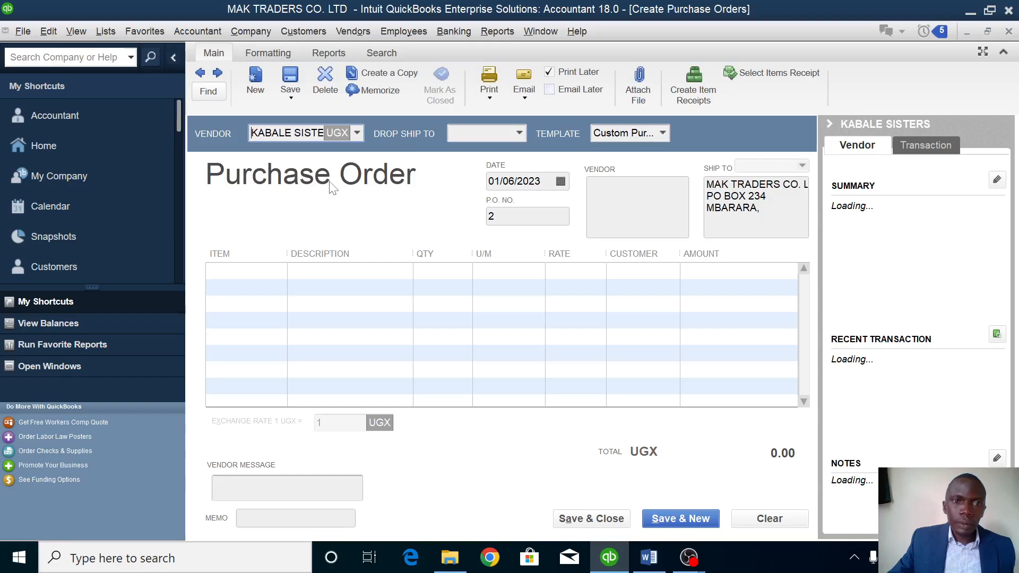
{"action": "left_click", "coordinate": [255, 271]}
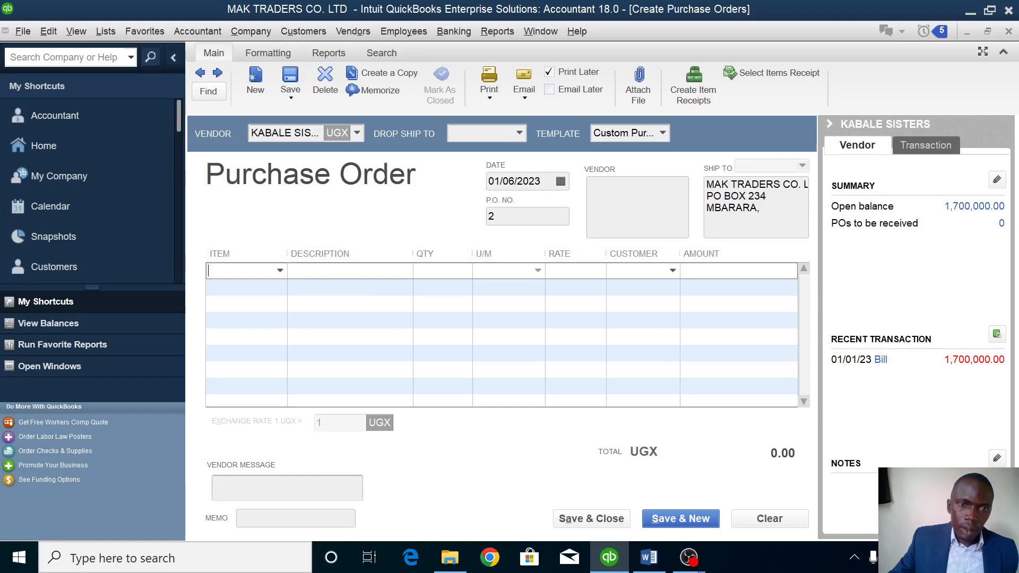
{"action": "left_click", "coordinate": [281, 271]}
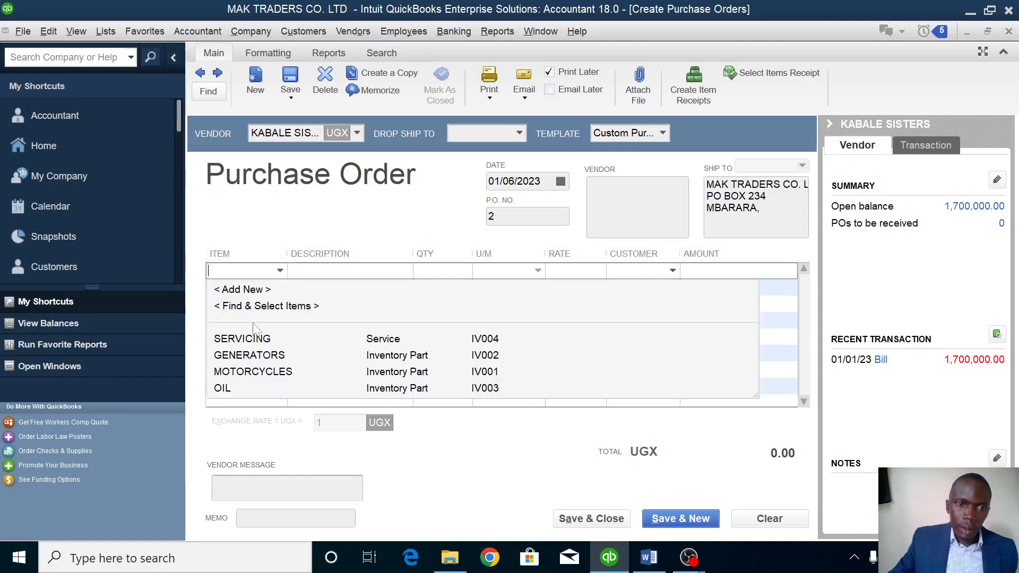
{"action": "left_click", "coordinate": [249, 373]}
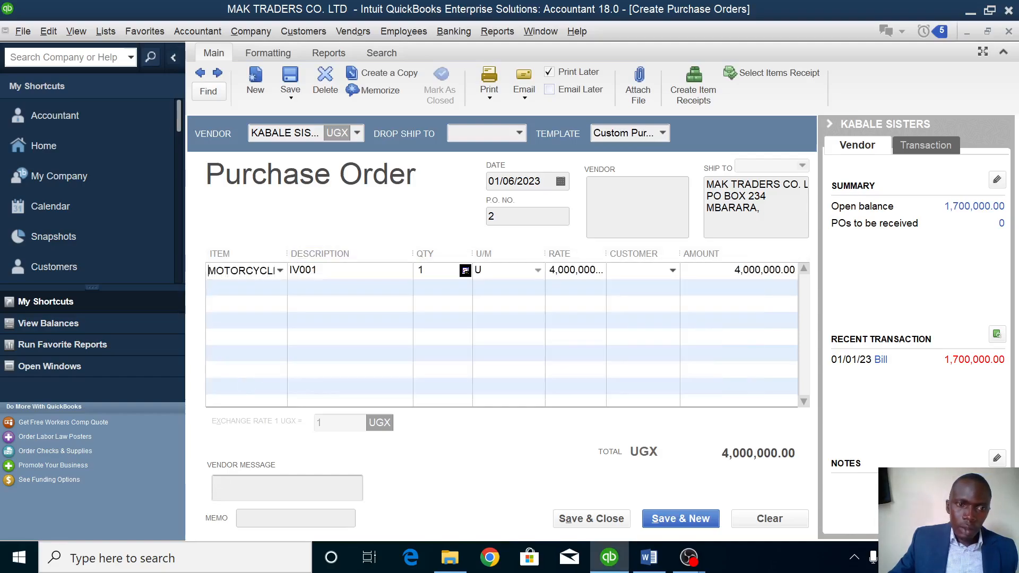
{"action": "left_click", "coordinate": [436, 263]}
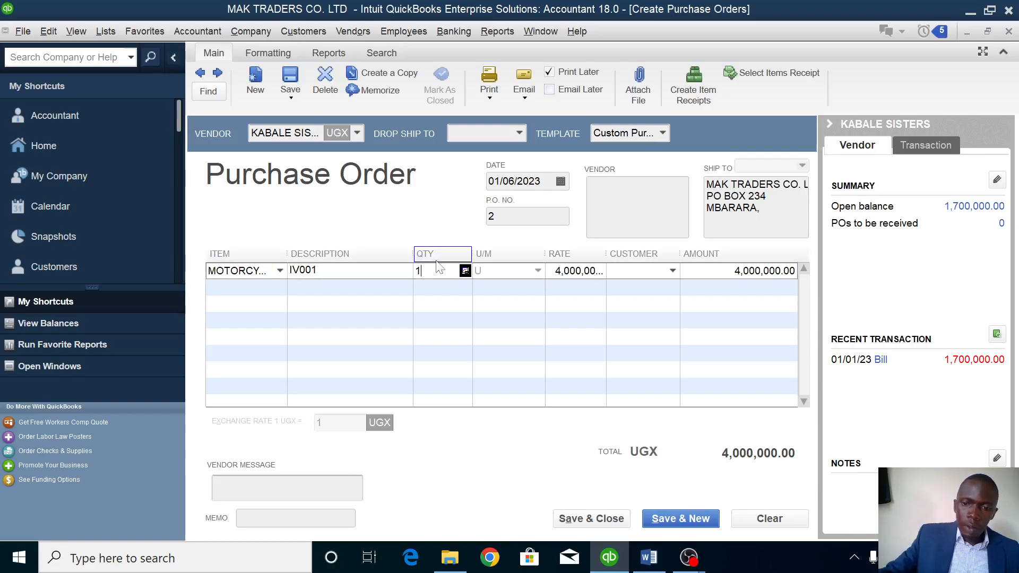
{"action": "key", "text": "BackSpace"}
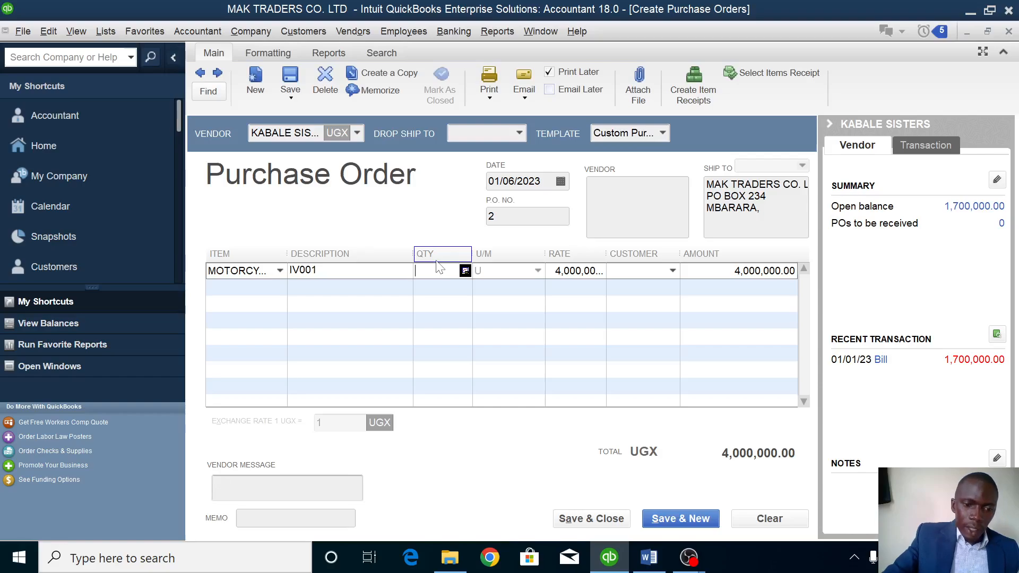
{"action": "type", "text": "8"}
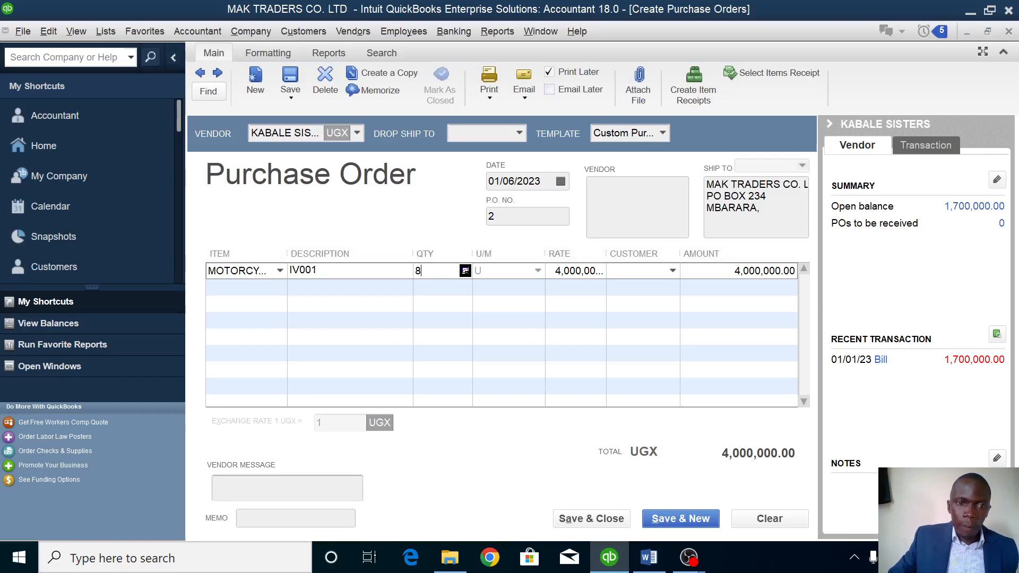
{"action": "left_click", "coordinate": [267, 287]}
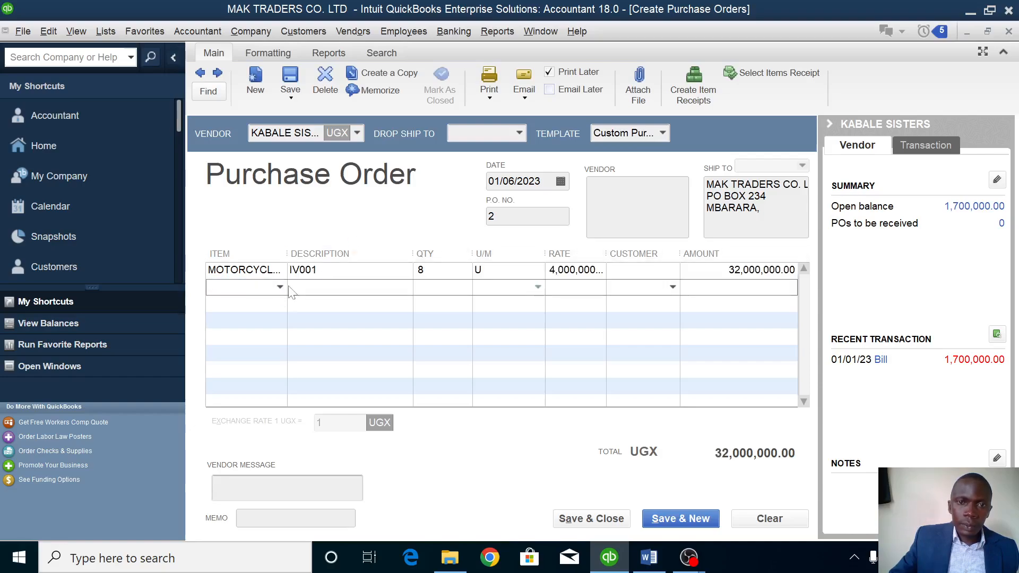
Date the order 01/07/2023 and save it at UGX 32,000,000.
{"action": "left_click", "coordinate": [560, 182]}
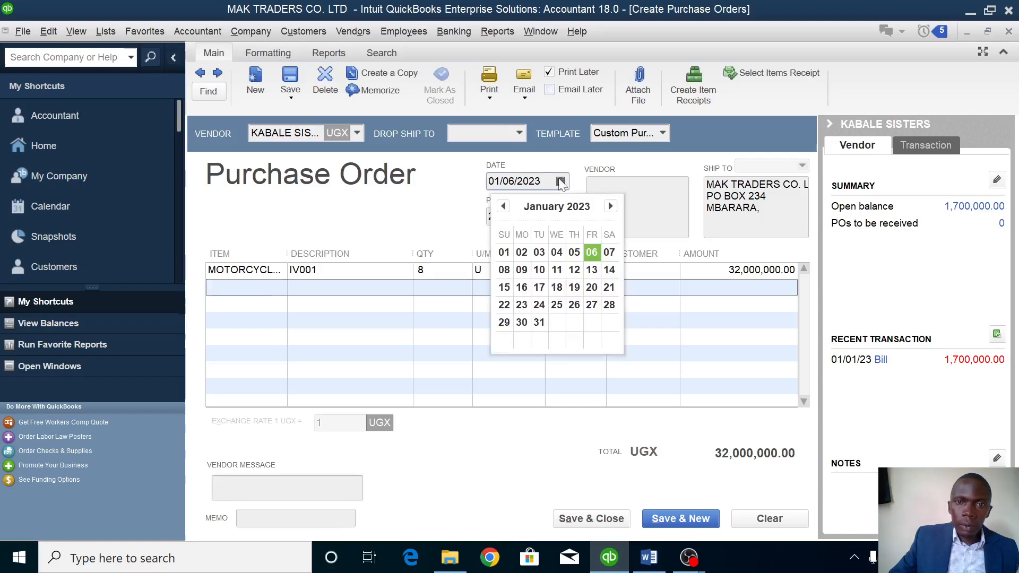
{"action": "left_click", "coordinate": [609, 253]}
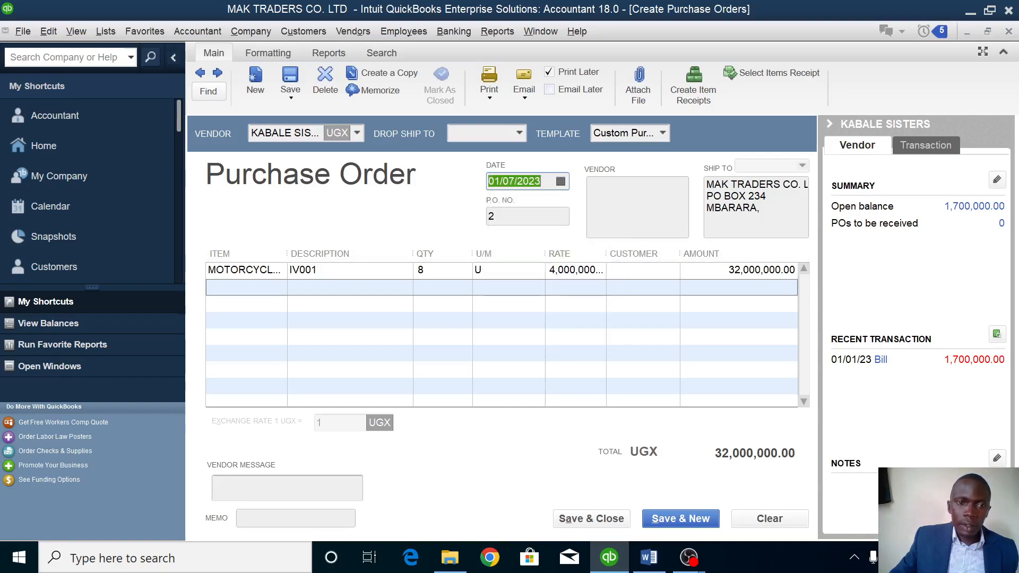
{"action": "left_click", "coordinate": [472, 307]}
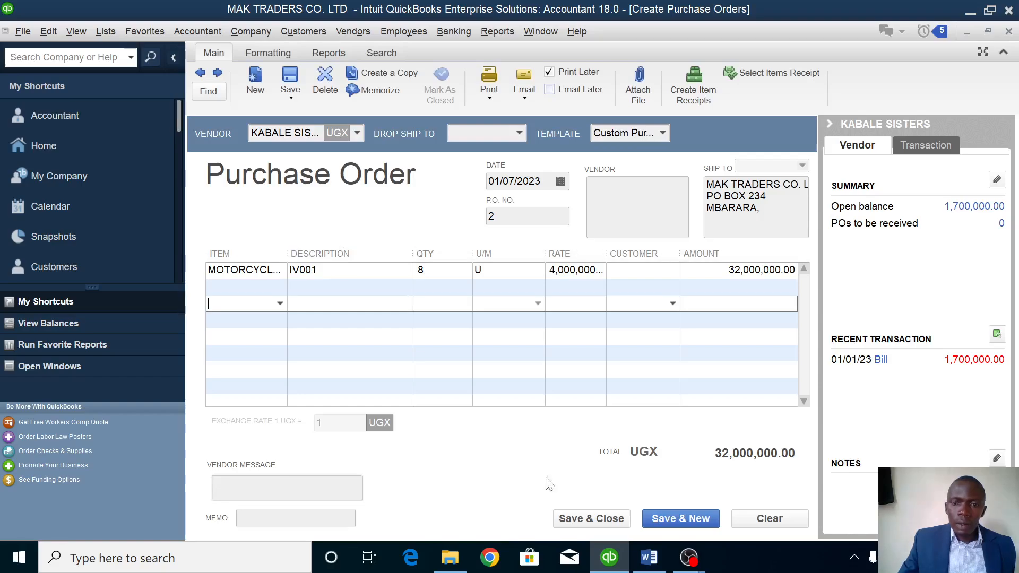
{"action": "left_click", "coordinate": [578, 522]}
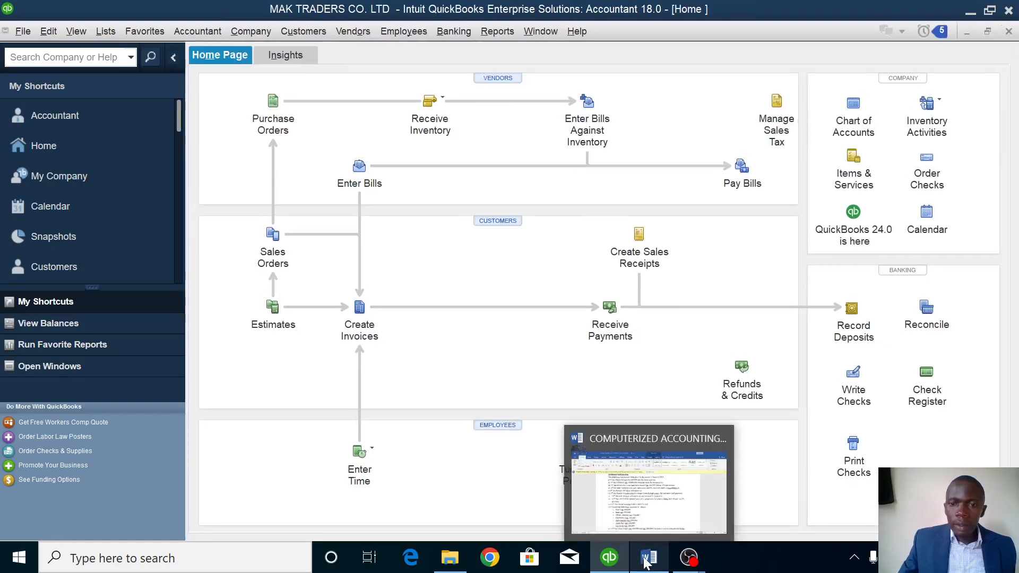
{"action": "left_click", "coordinate": [647, 558]}
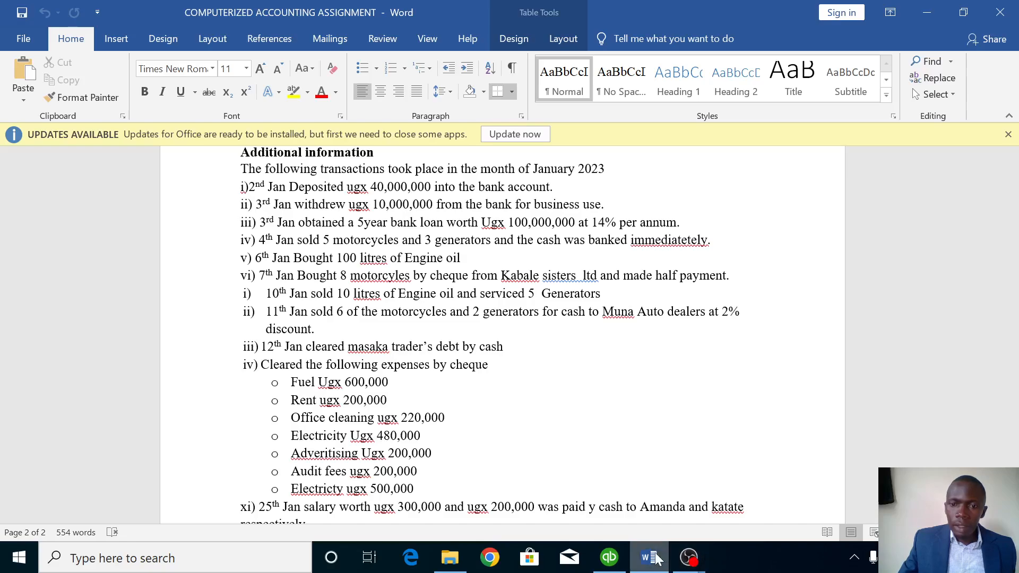
{"action": "mouse_move", "coordinate": [609, 557]}
{"action": "left_click", "coordinate": [610, 483]}
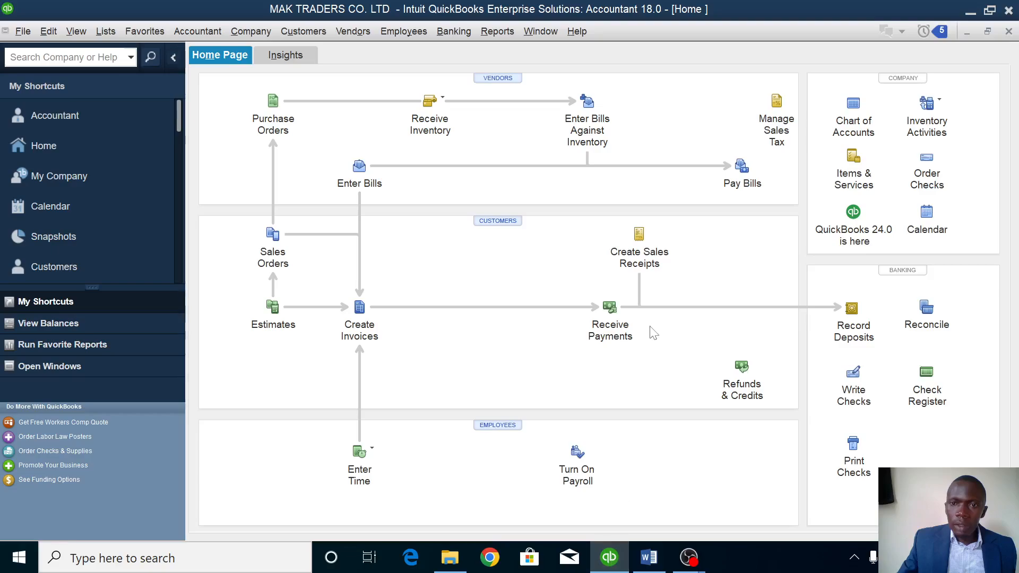
Enter a KABALE SISTERS bill from purchase order 2 for 8 MOTORCYCLES, UGX 32,000,000.
{"action": "left_click", "coordinate": [427, 104]}
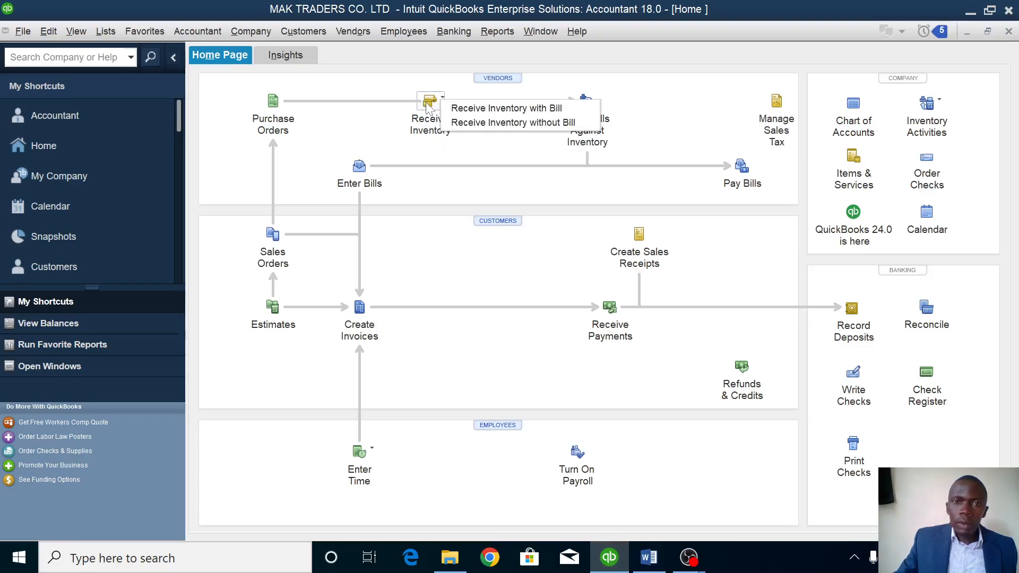
{"action": "left_click", "coordinate": [523, 110]}
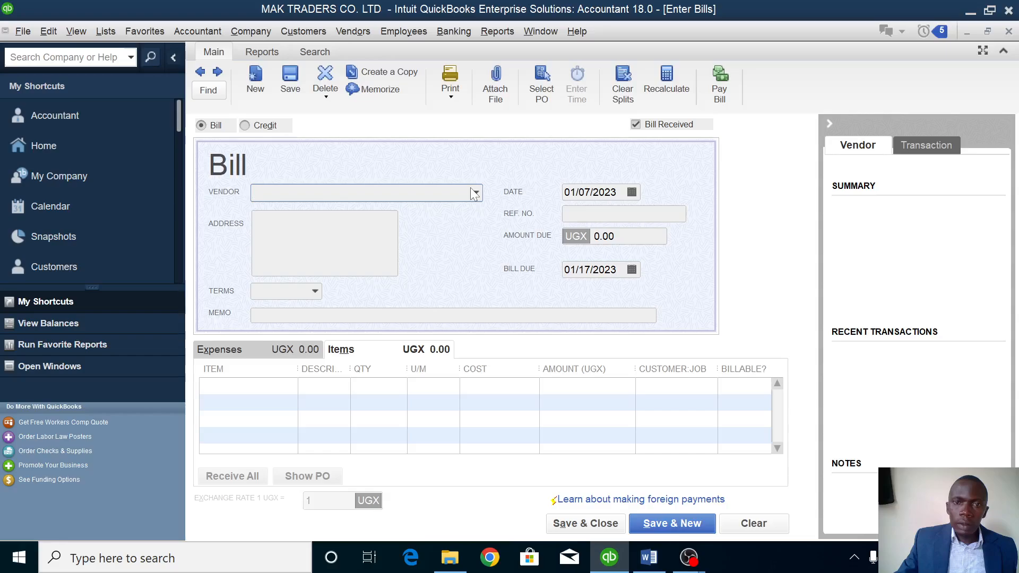
{"action": "left_click", "coordinate": [476, 192]}
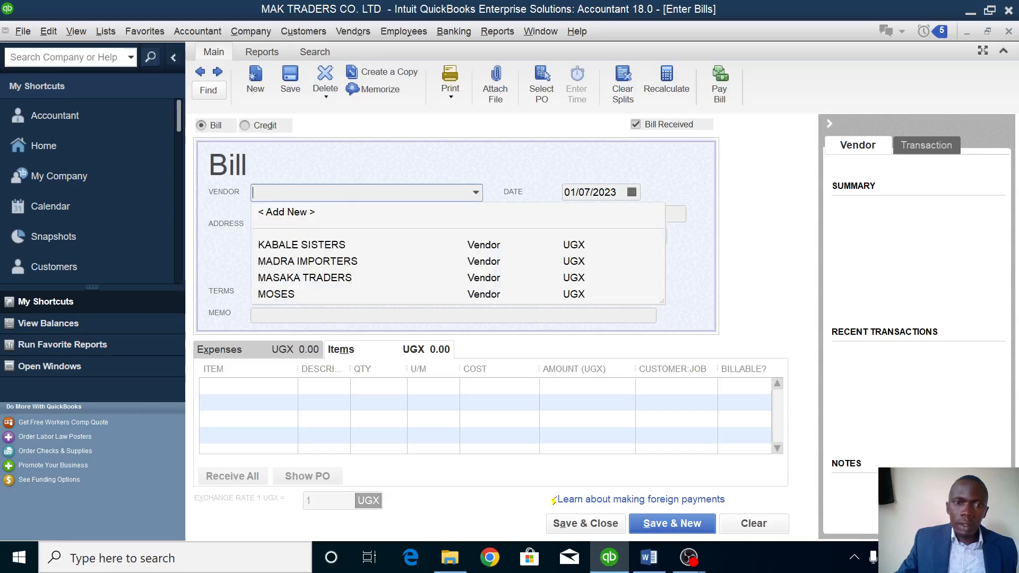
{"action": "left_click", "coordinate": [305, 244]}
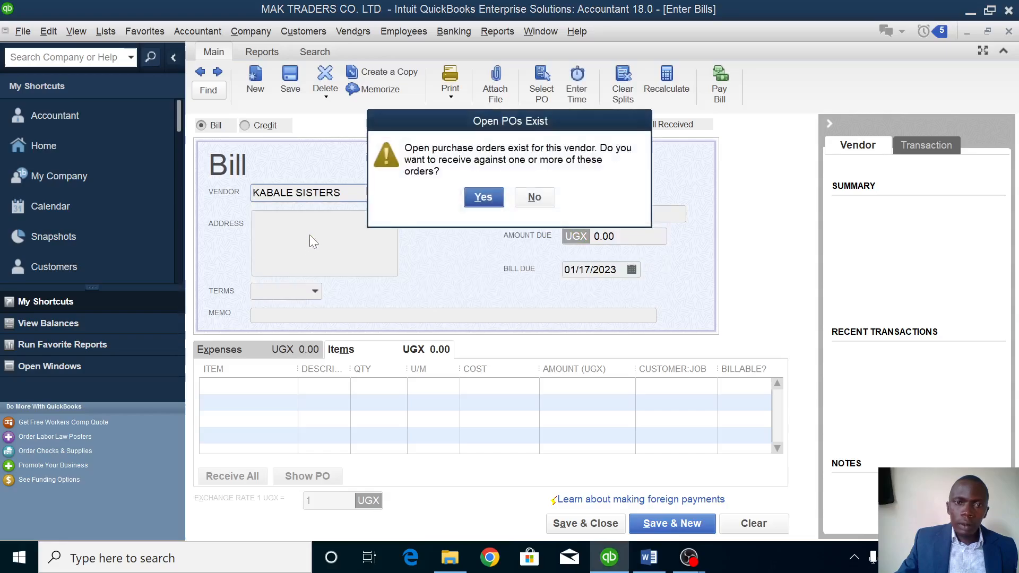
{"action": "left_click", "coordinate": [483, 200]}
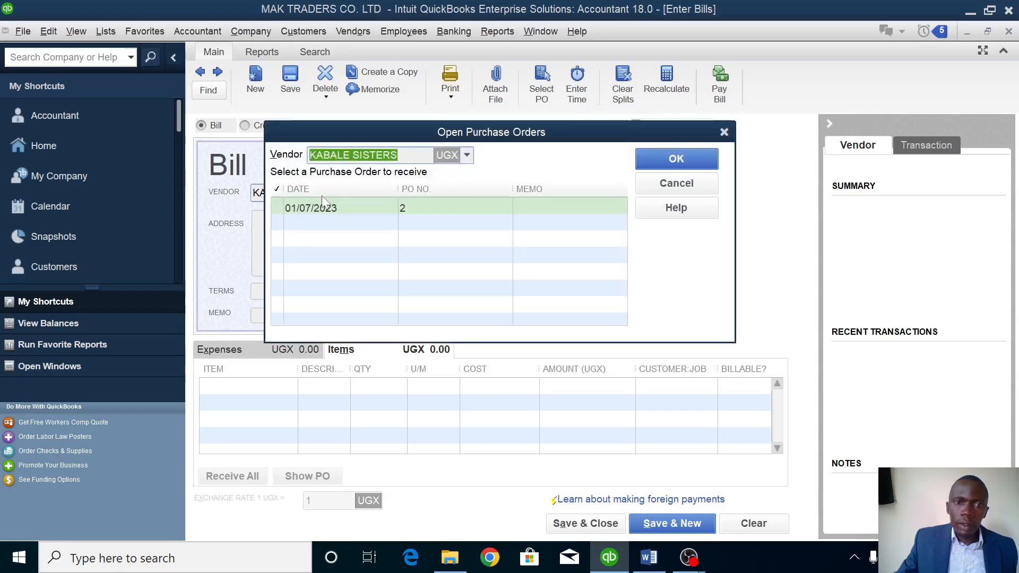
{"action": "left_click", "coordinate": [283, 202]}
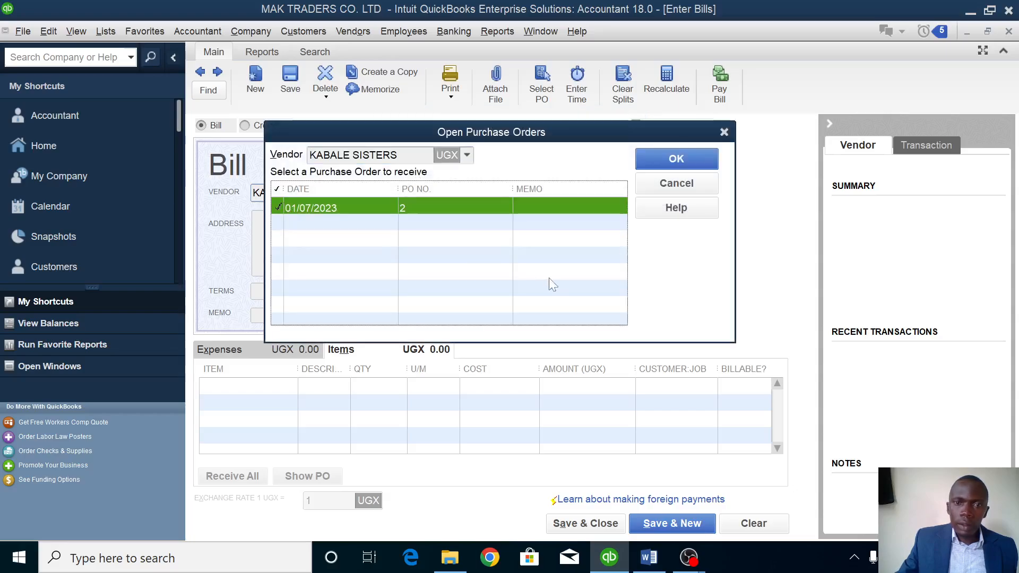
{"action": "left_click", "coordinate": [701, 158]}
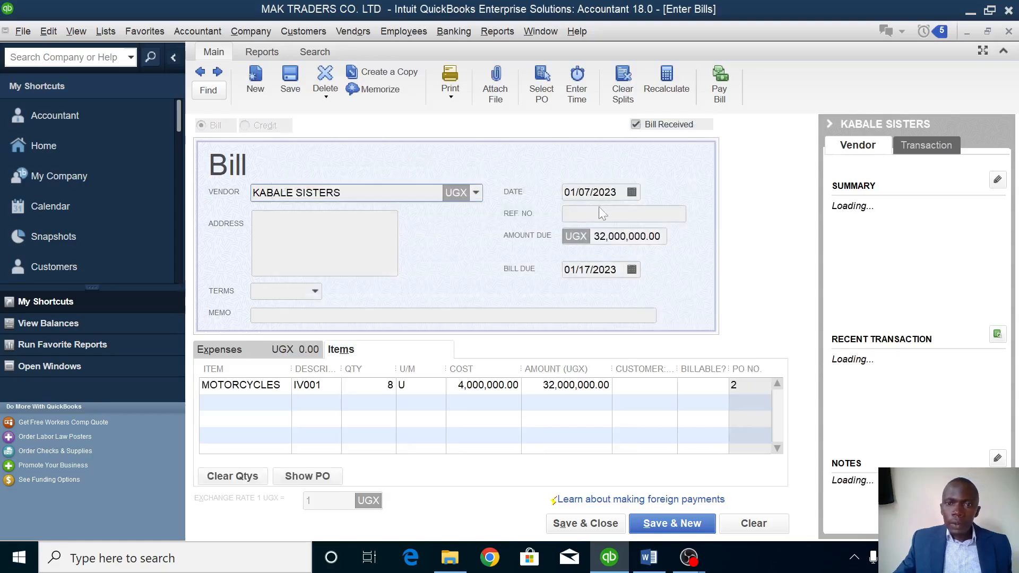
{"action": "left_click", "coordinate": [586, 525]}
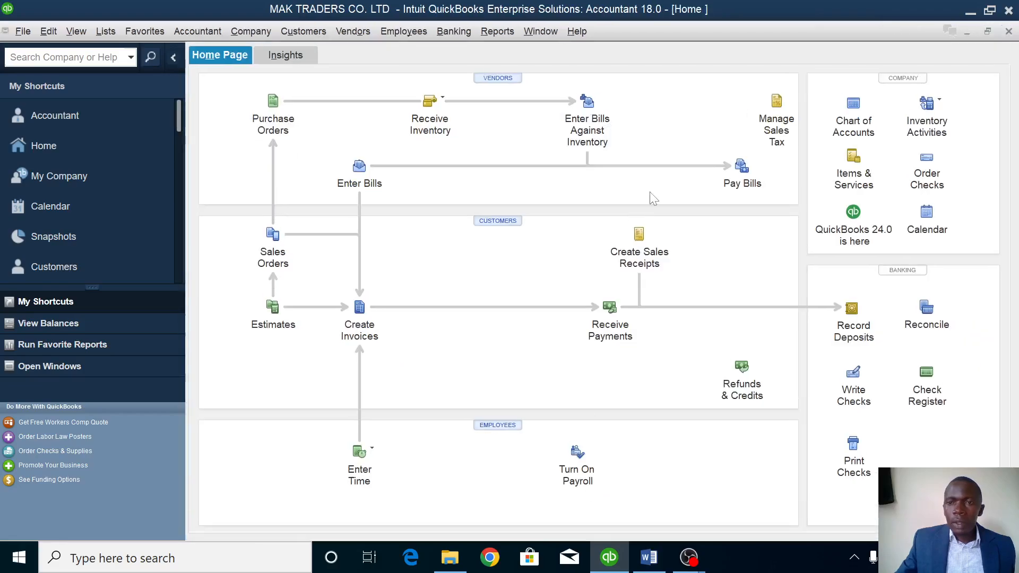
Pay 16,000,000 of the 01/17/2023 KABALE SISTERS bill by check from CENTENARY BANK.
{"action": "left_click", "coordinate": [743, 167]}
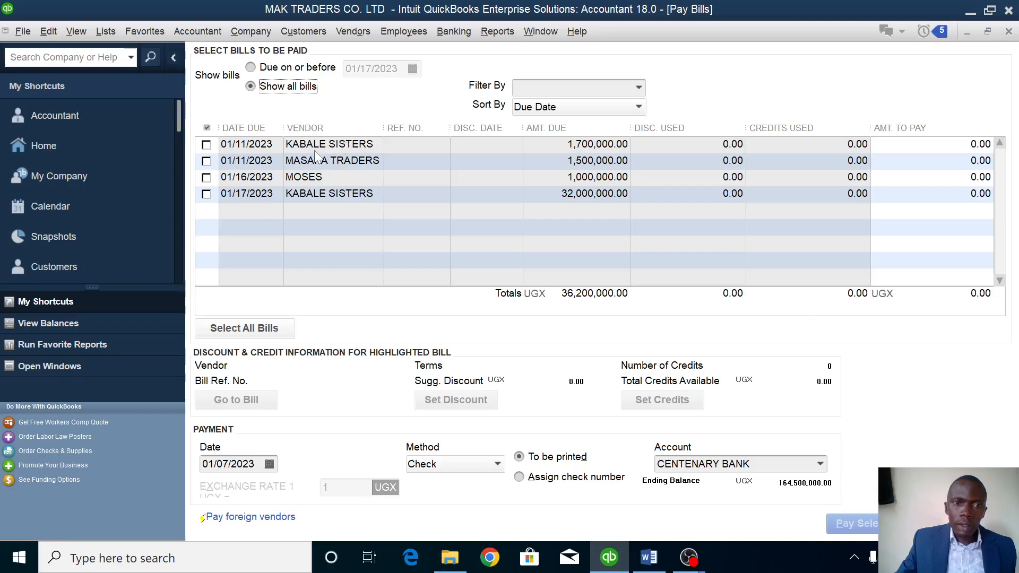
{"action": "left_click", "coordinate": [206, 194]}
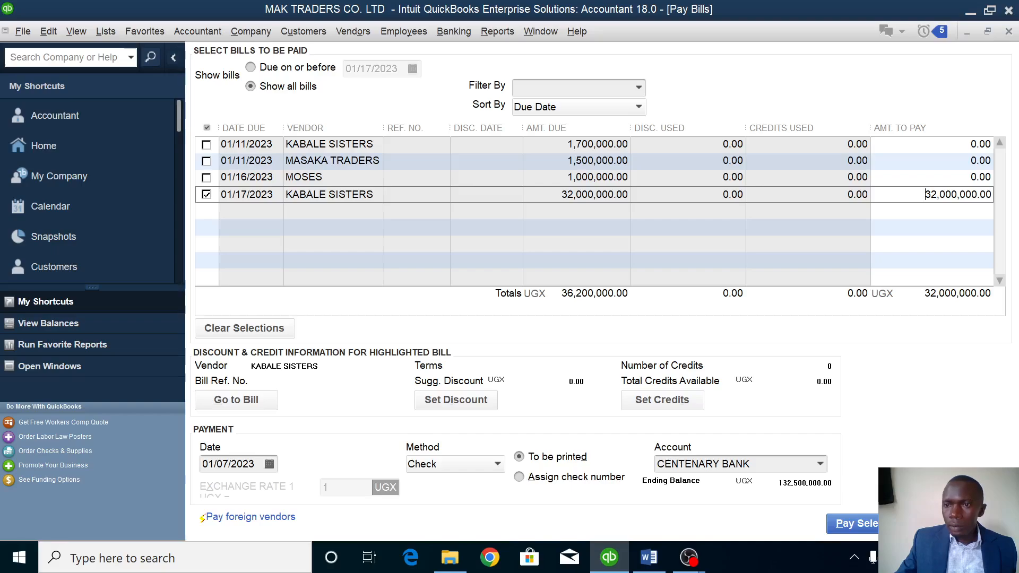
{"action": "key", "text": "BackSpace"}
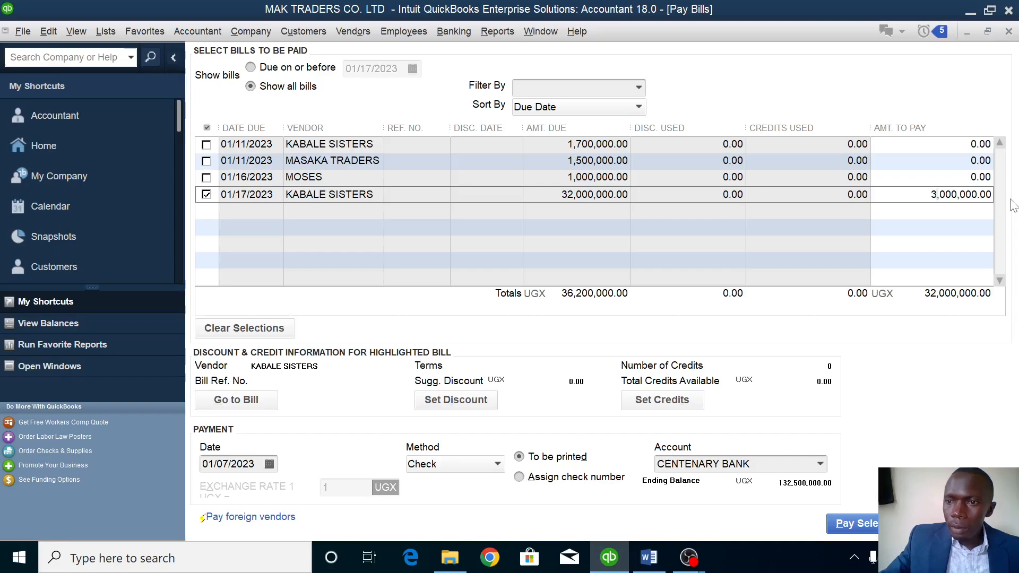
{"action": "type", "text": "16"}
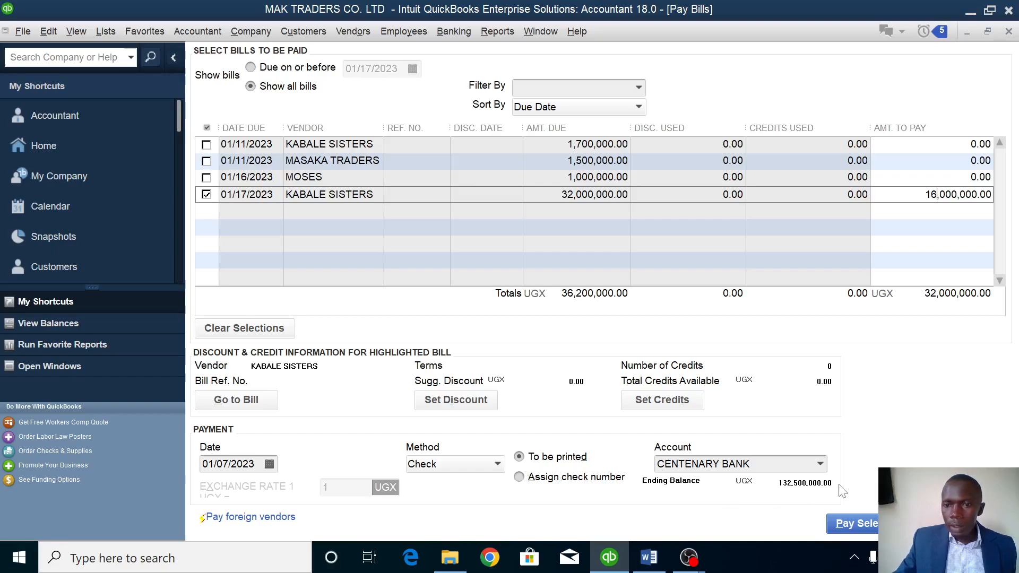
{"action": "left_click", "coordinate": [854, 525]}
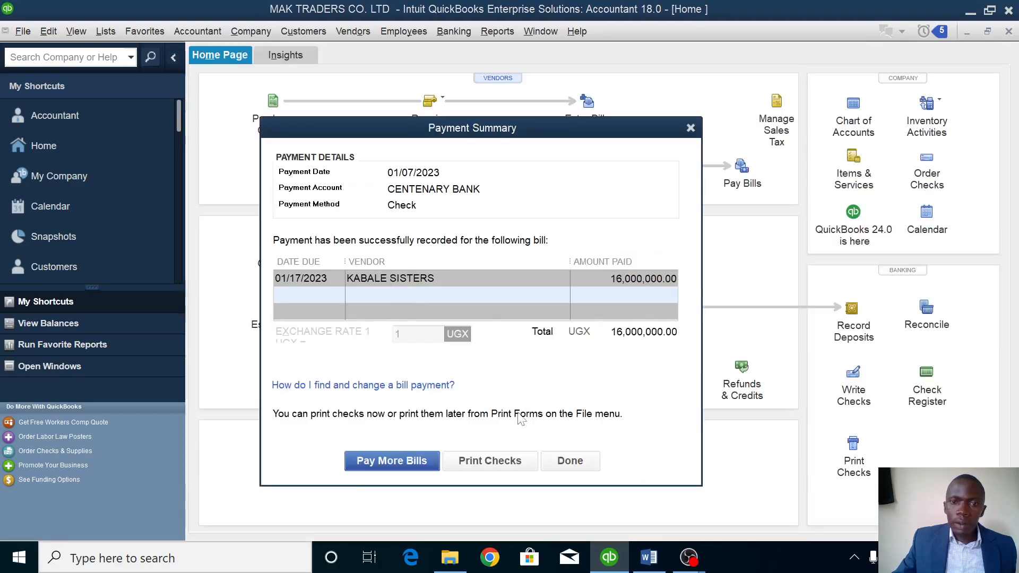
{"action": "left_click", "coordinate": [582, 457]}
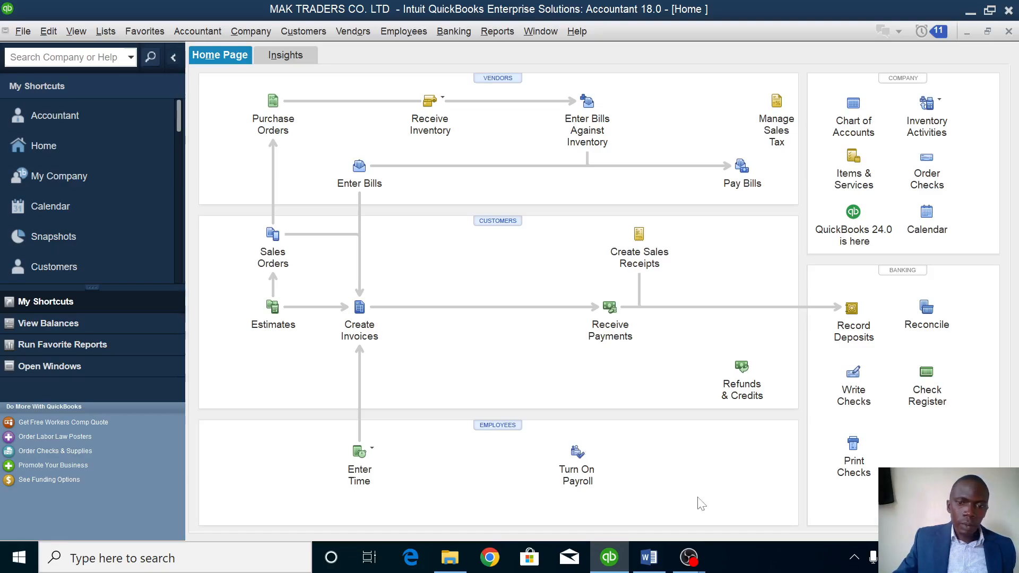
{"action": "left_click", "coordinate": [648, 557]}
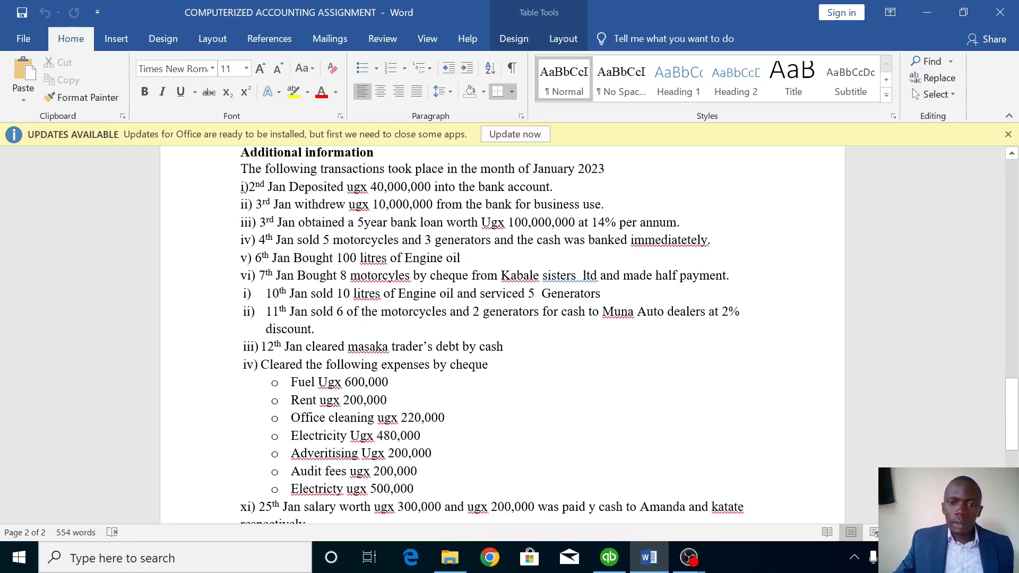
{"action": "left_click", "coordinate": [609, 557]}
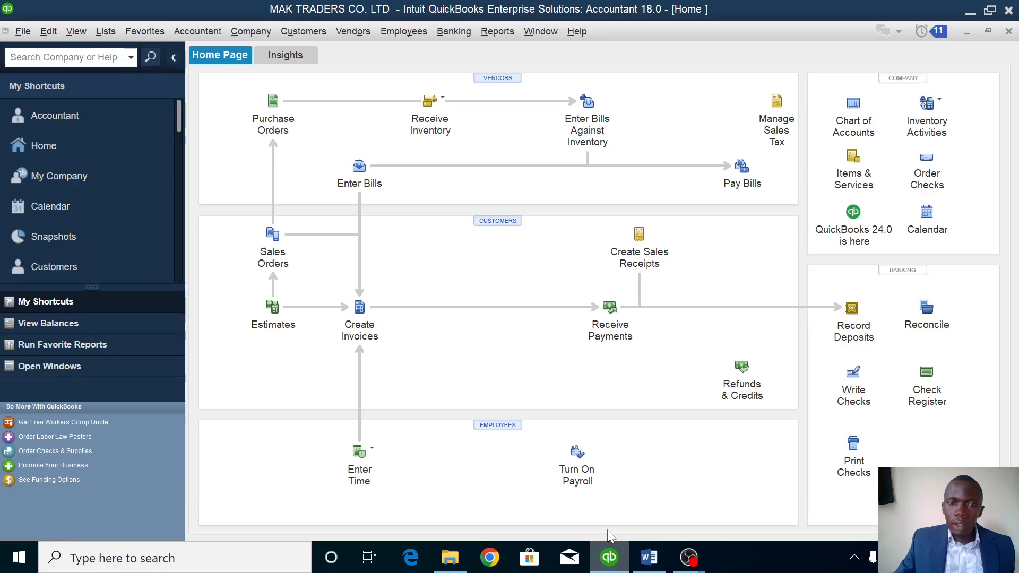
Open sales receipt no. 2 dated 01/07/2023 and create a new customer on it.
{"action": "left_click", "coordinate": [641, 238]}
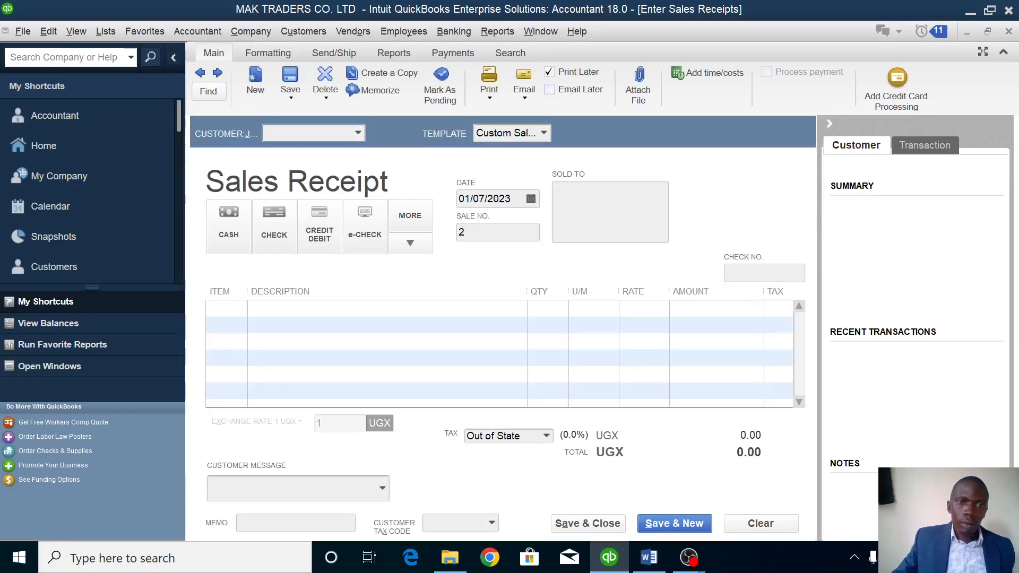
{"action": "left_click", "coordinate": [358, 133]}
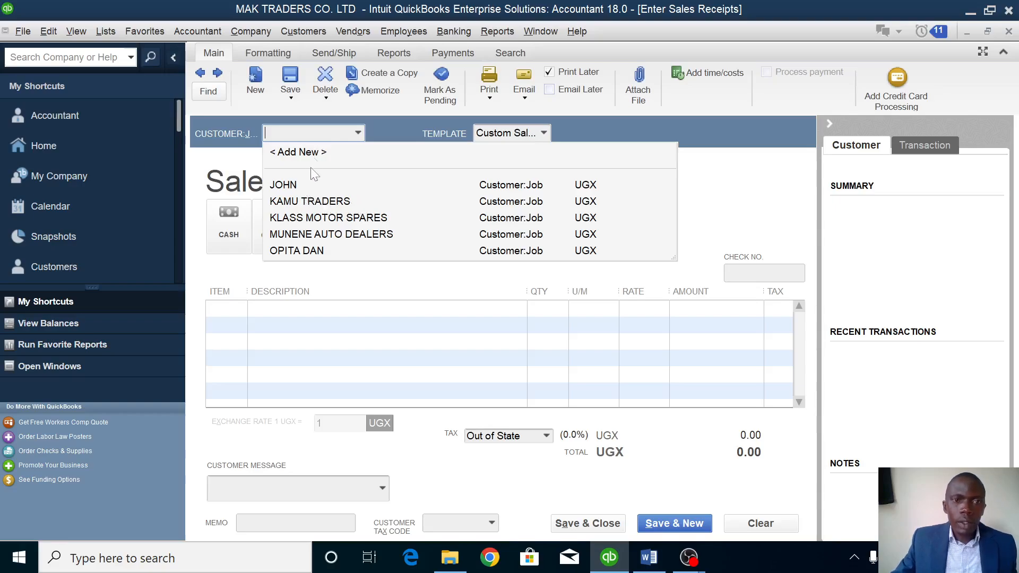
{"action": "left_click", "coordinate": [311, 154]}
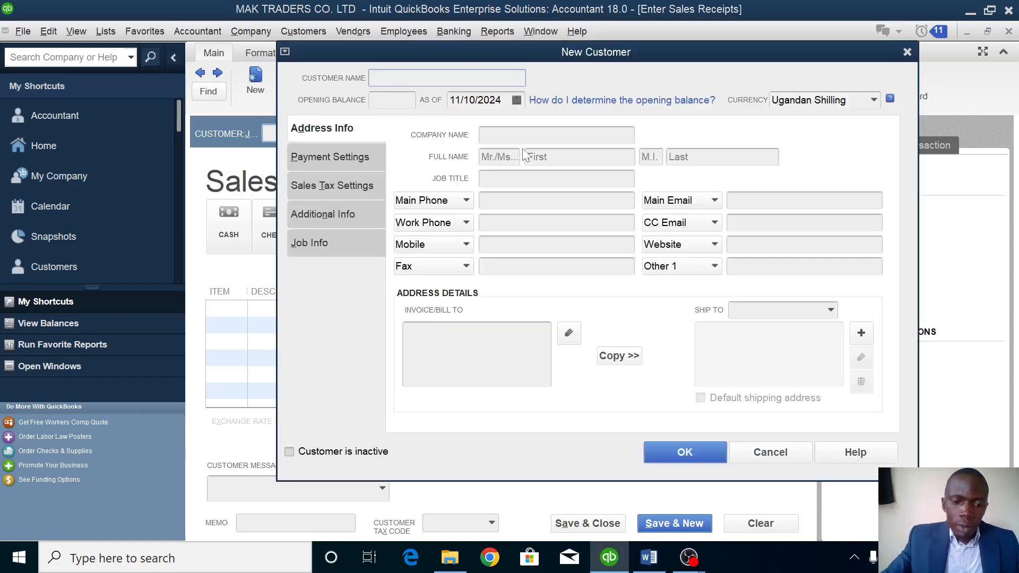
{"action": "type", "text": "J"}
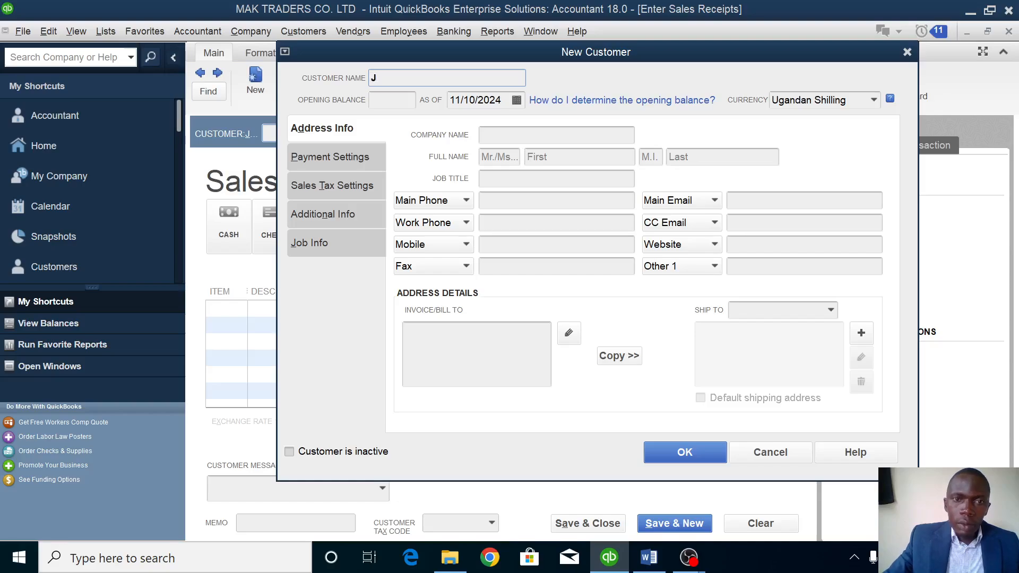
{"action": "type", "text": "OAN"}
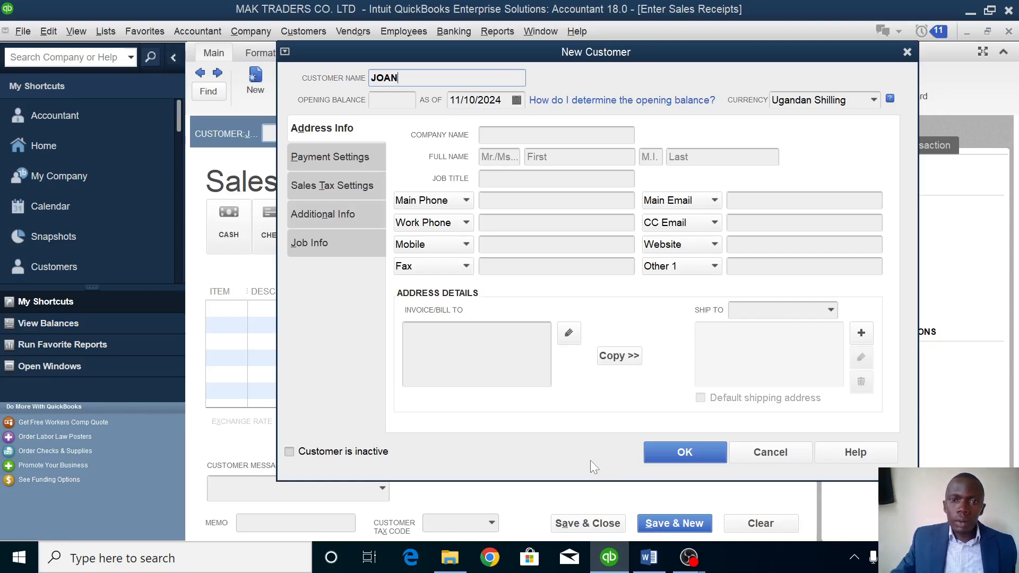
{"action": "left_click", "coordinate": [683, 452]}
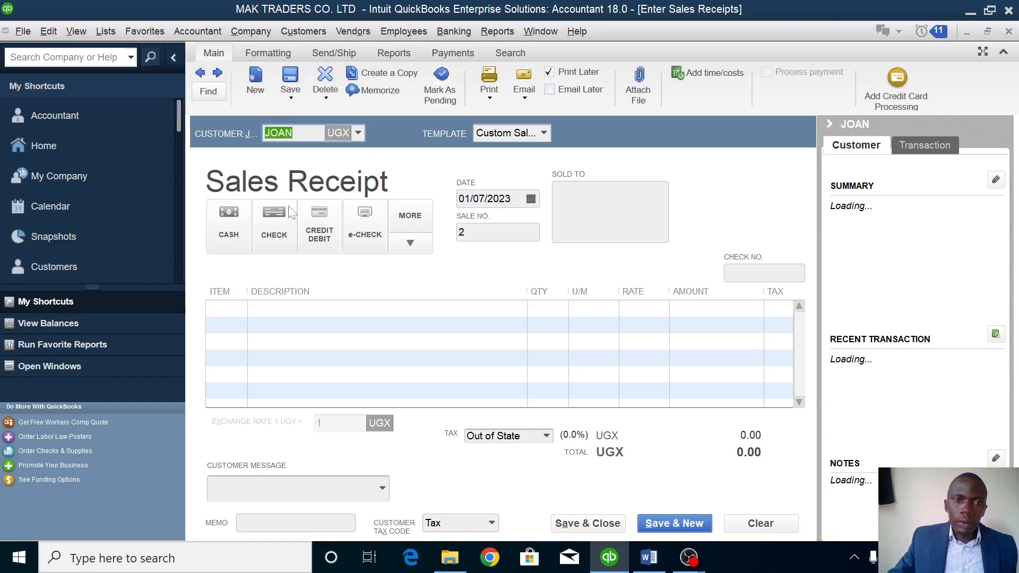
{"action": "left_click", "coordinate": [229, 230]}
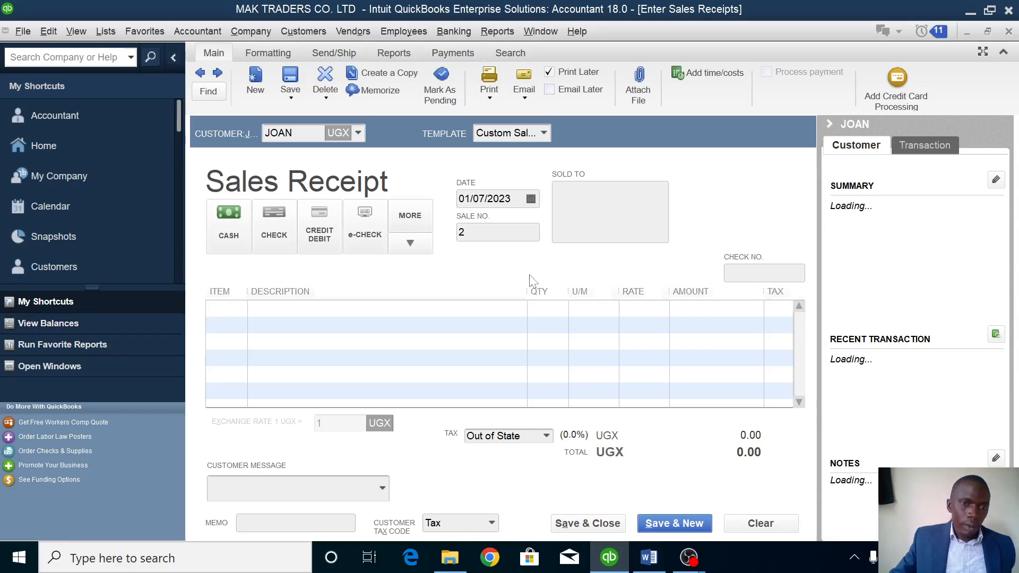
{"action": "left_click", "coordinate": [212, 307]}
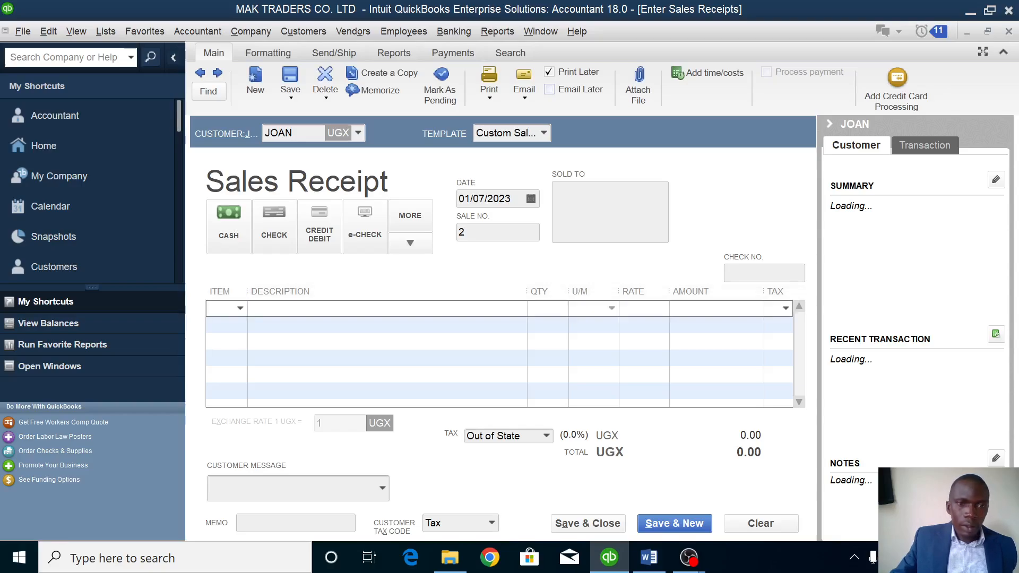
{"action": "left_click", "coordinate": [242, 308]}
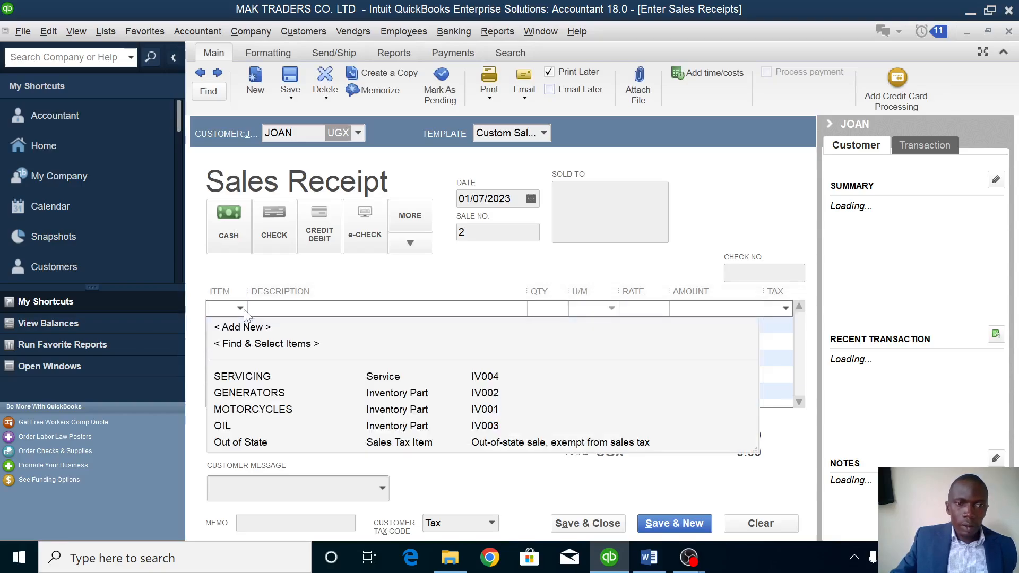
{"action": "left_click", "coordinate": [228, 424]}
{"action": "left_click", "coordinate": [538, 308]}
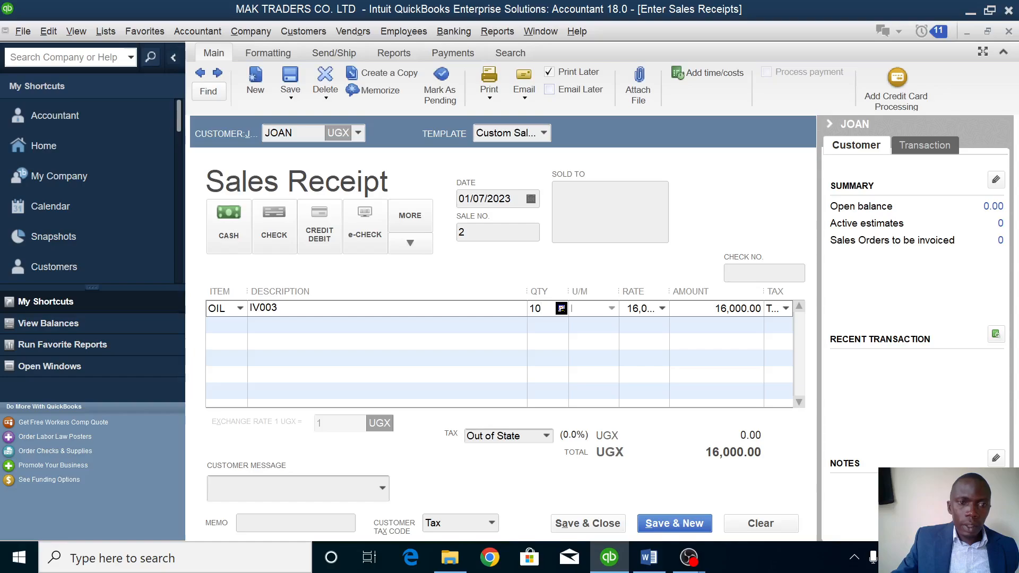
{"action": "left_click", "coordinate": [240, 325]}
{"action": "left_click", "coordinate": [240, 325]}
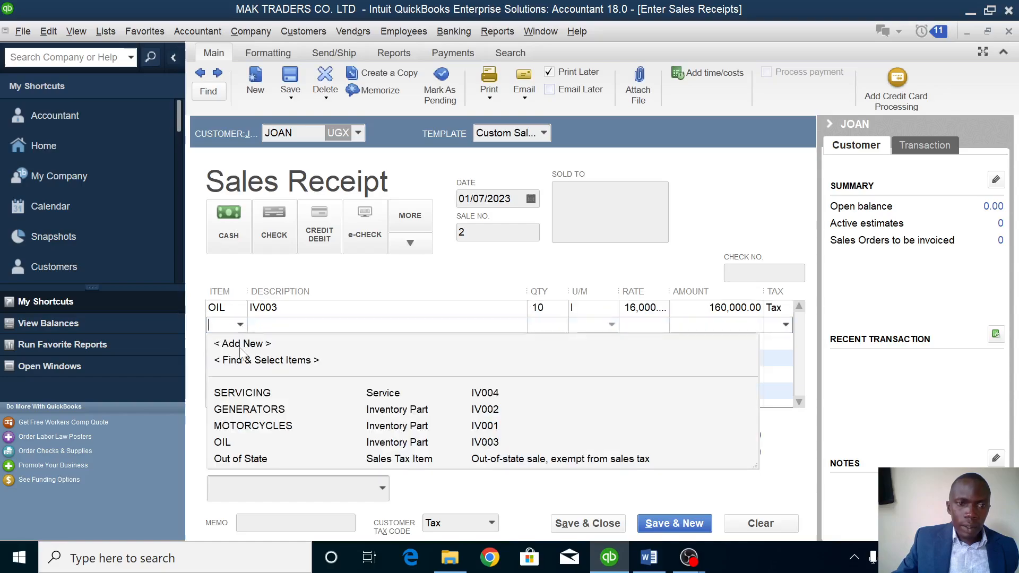
{"action": "left_click", "coordinate": [235, 392]}
{"action": "key", "text": "Tab"}
{"action": "key", "text": "Tab"}
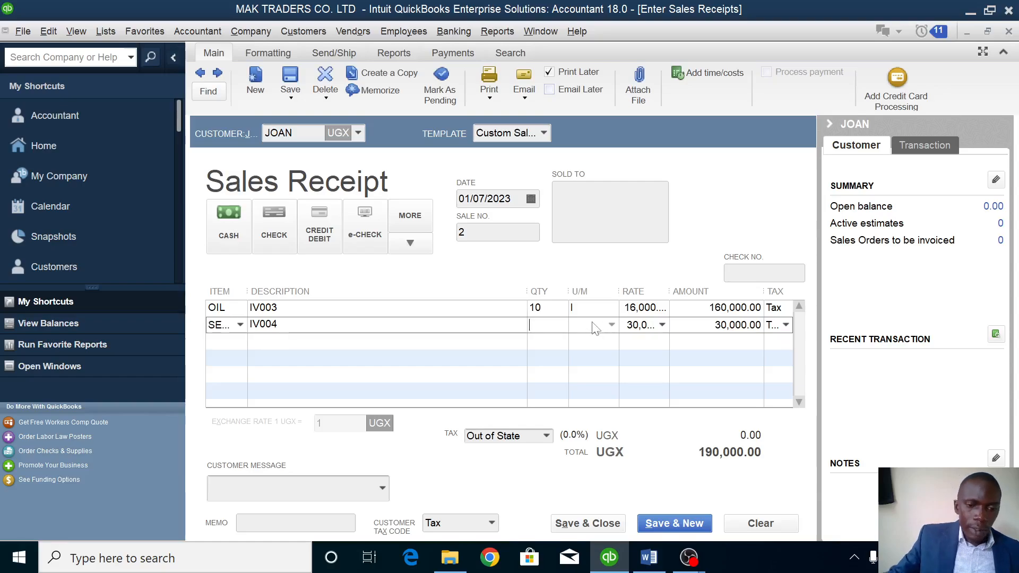
{"action": "type", "text": "5"}
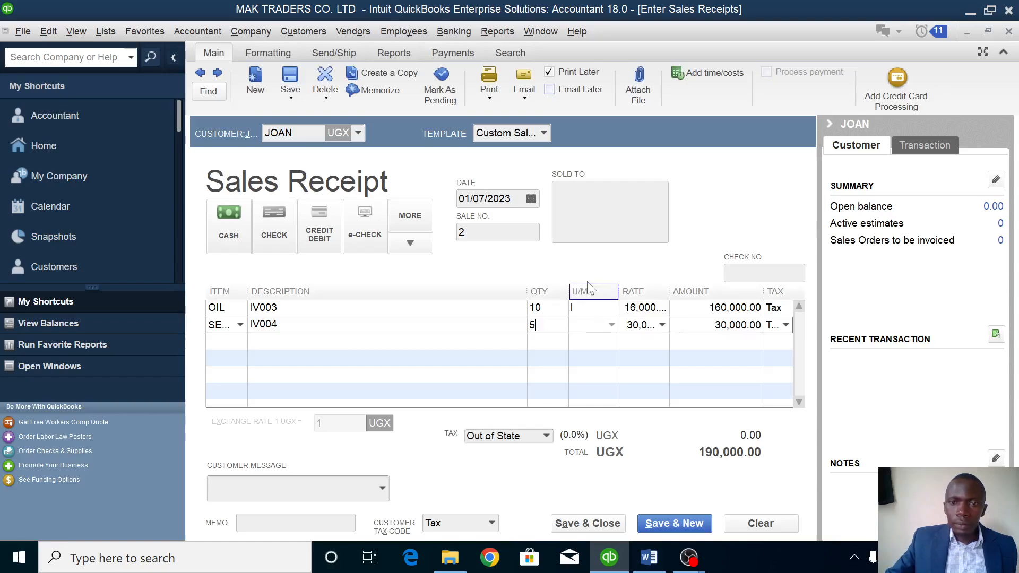
{"action": "left_click", "coordinate": [531, 199]}
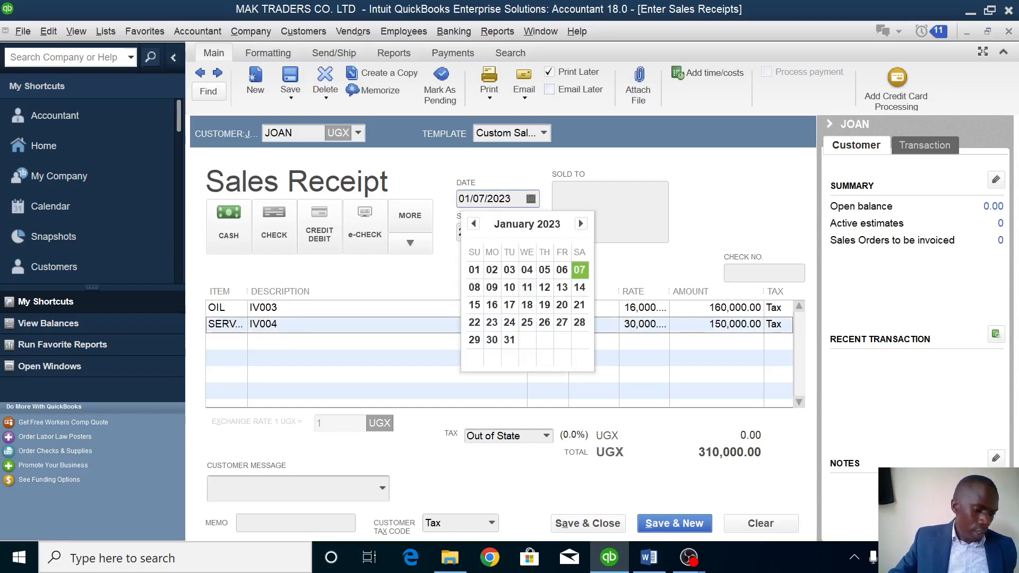
{"action": "left_click", "coordinate": [508, 287]}
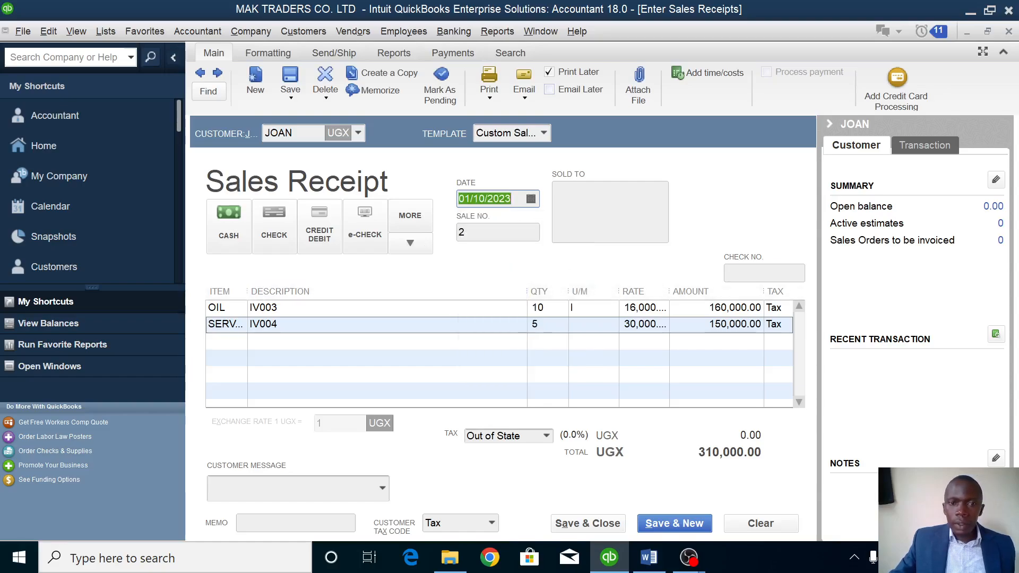
{"action": "left_click", "coordinate": [586, 525]}
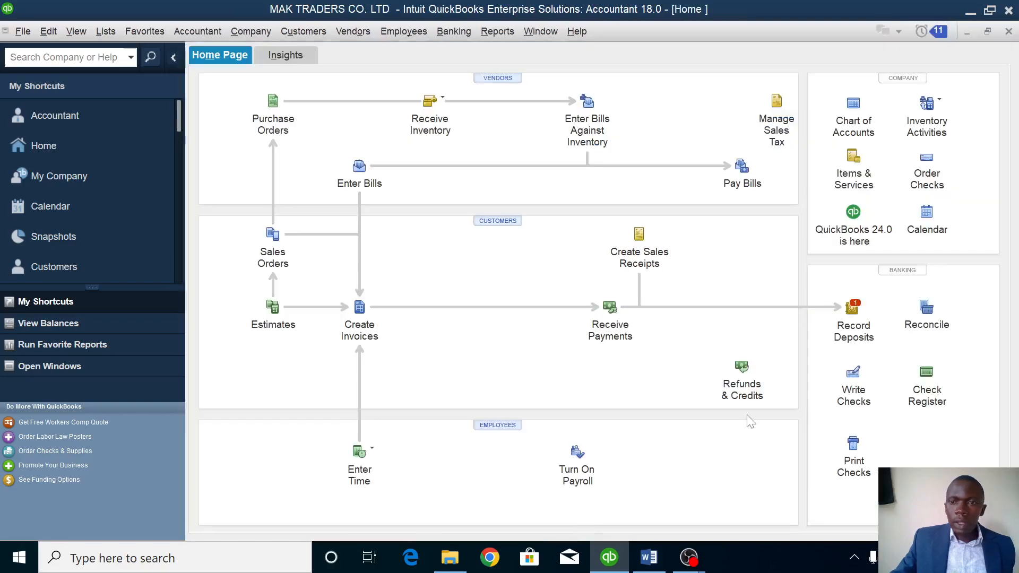
Deposit JOAN's UGX 310,000 cash receipt from Undeposited Funds into PETTY CASH and save it.
{"action": "left_click", "coordinate": [854, 308]}
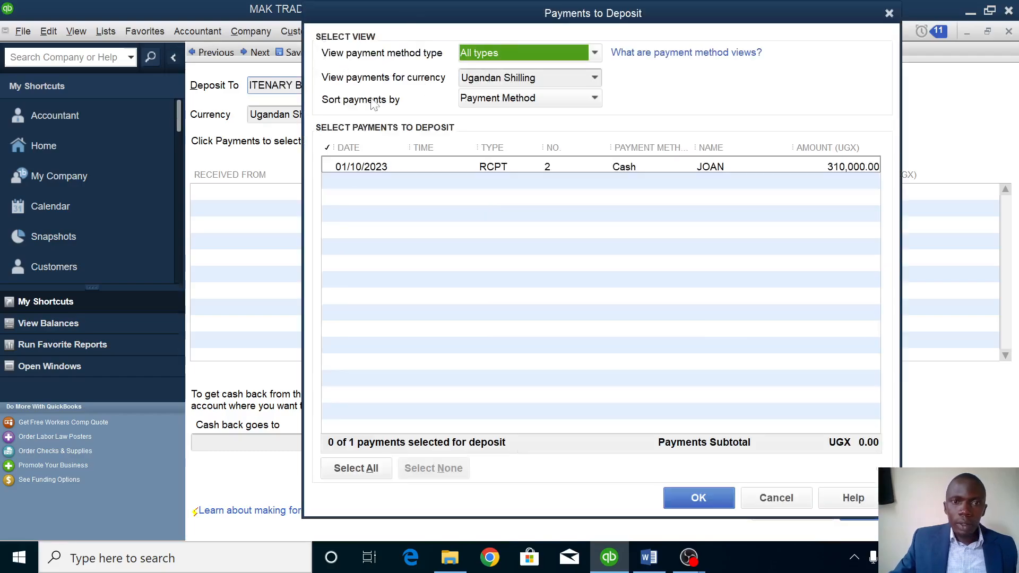
{"action": "left_click", "coordinate": [329, 167]}
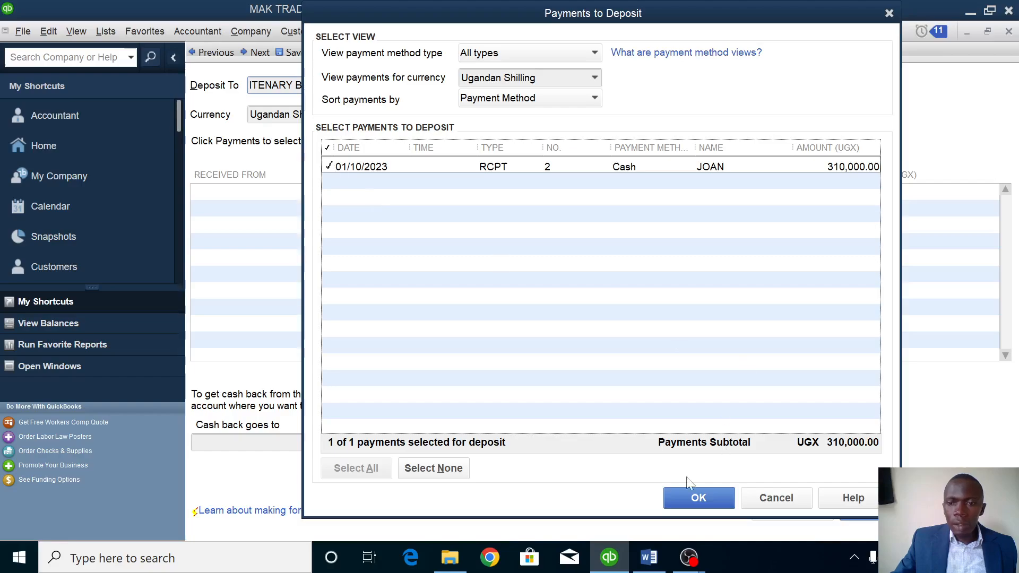
{"action": "left_click", "coordinate": [699, 499]}
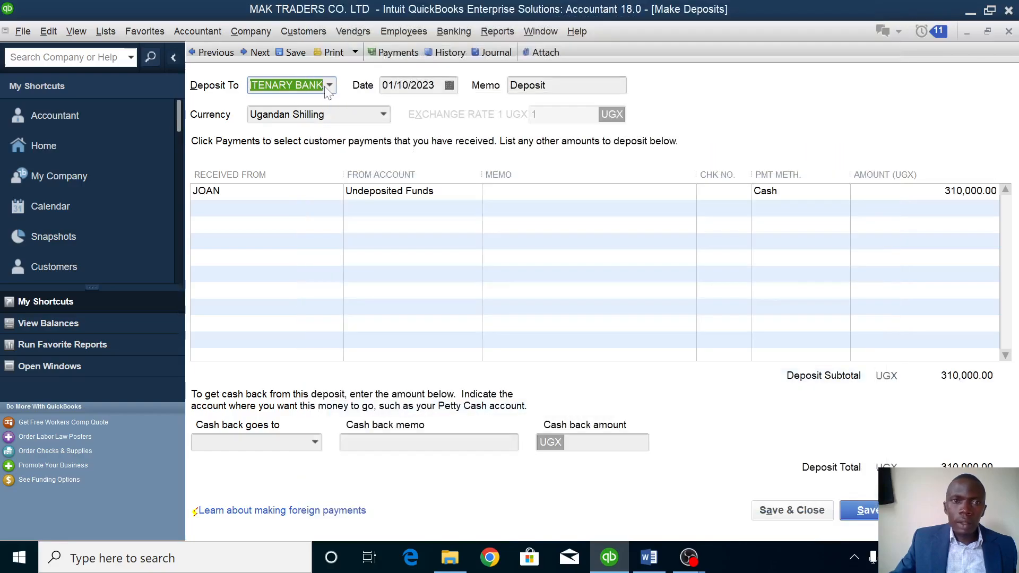
{"action": "left_click", "coordinate": [329, 86]}
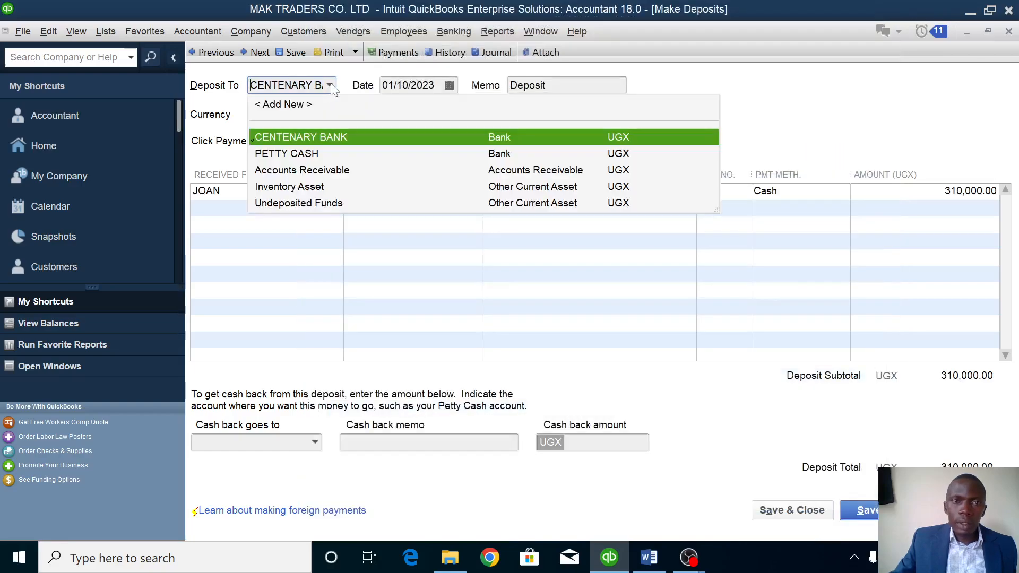
{"action": "left_click", "coordinate": [310, 154]}
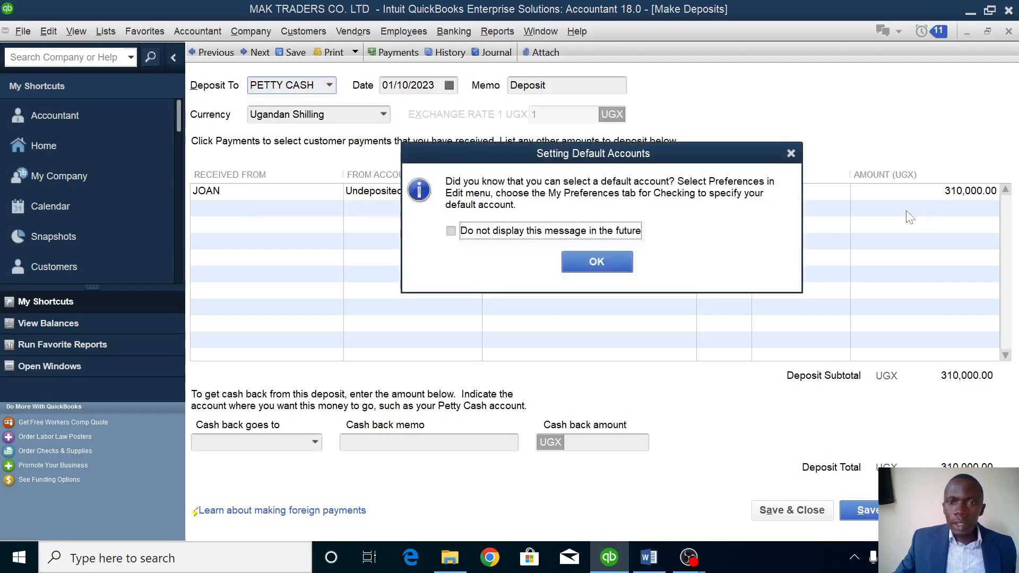
{"action": "left_click", "coordinate": [618, 255]}
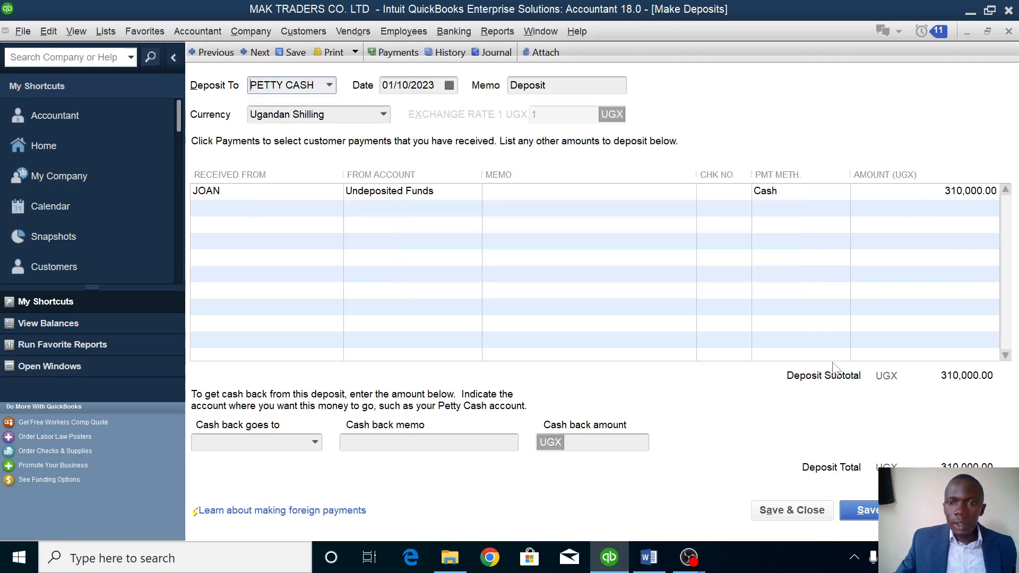
{"action": "left_click", "coordinate": [790, 510]}
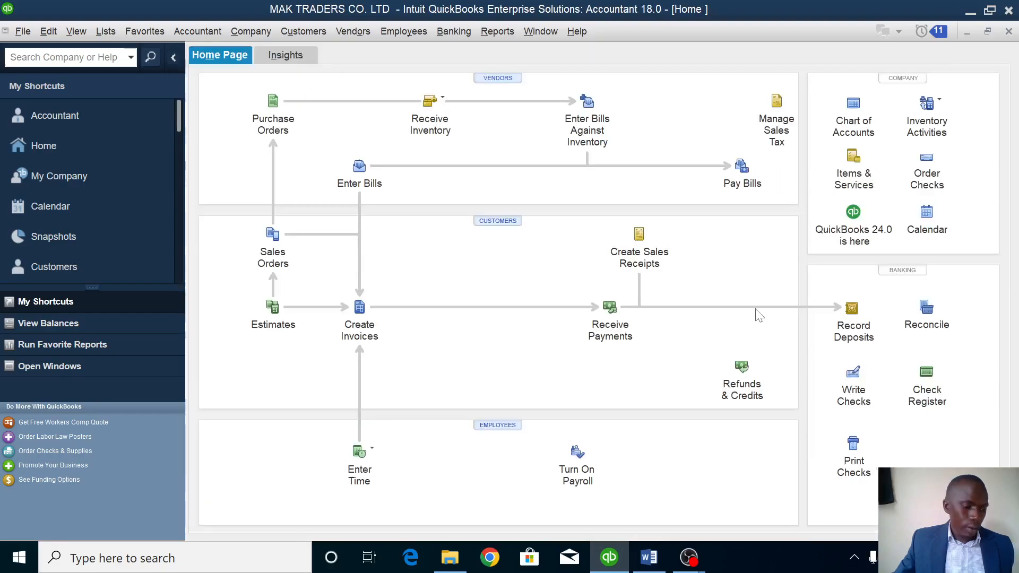
{"action": "left_click", "coordinate": [648, 557]}
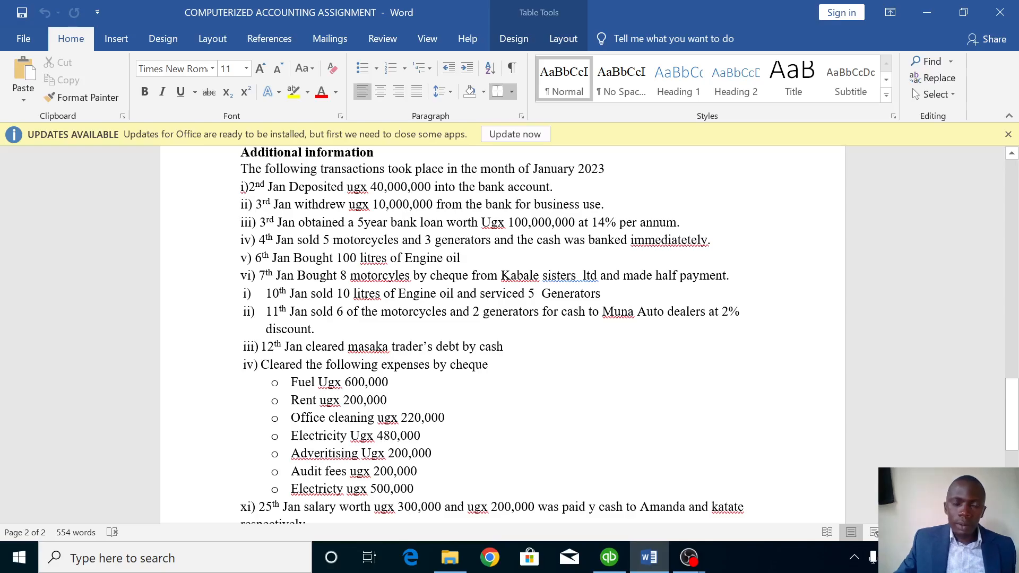
{"action": "left_click", "coordinate": [609, 557]}
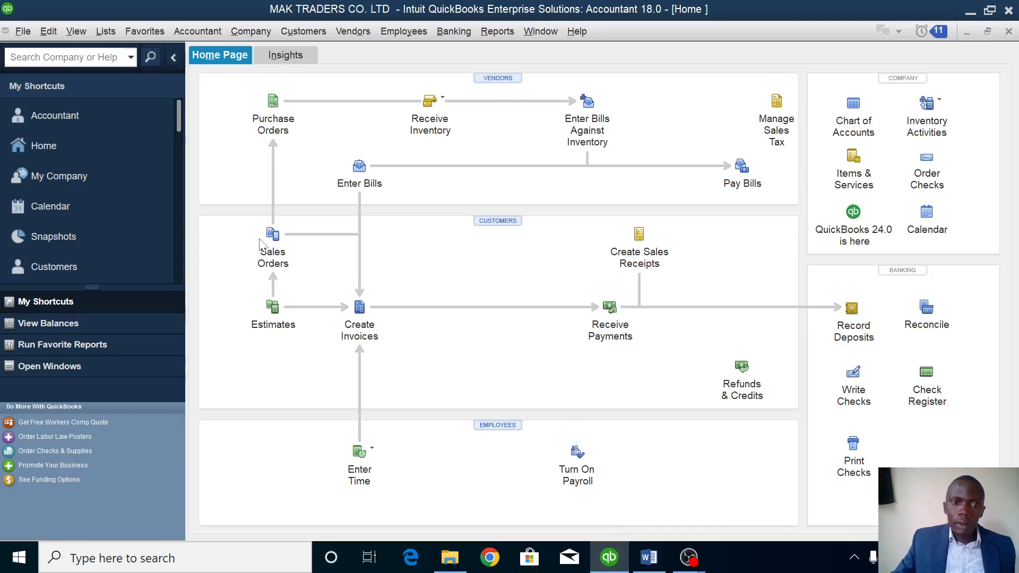
Start invoice no. 1 dated 01/11/2023 and add MUNA AUTO DEALERS as a new customer.
{"action": "left_click", "coordinate": [359, 317]}
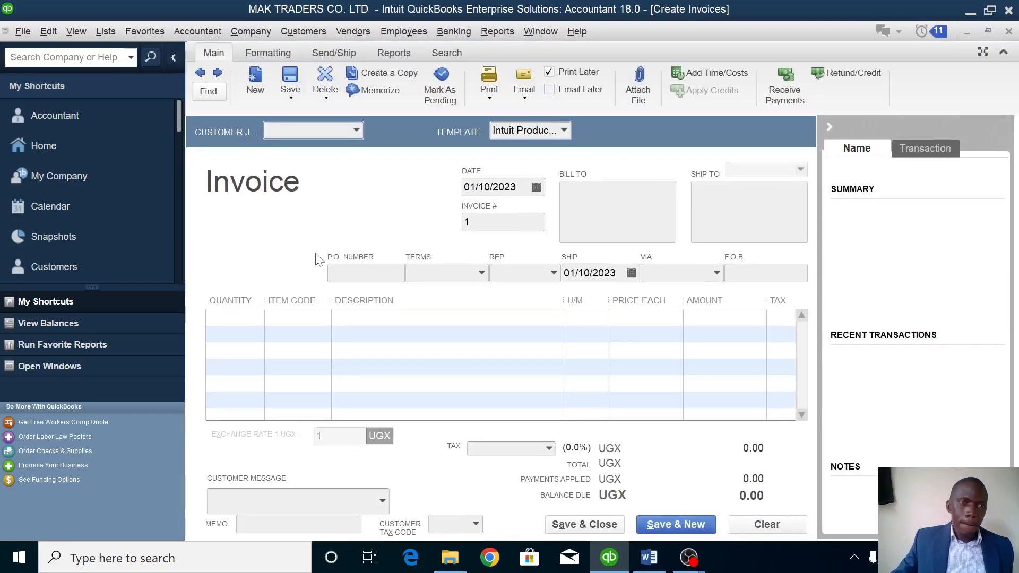
{"action": "left_click", "coordinate": [537, 189]}
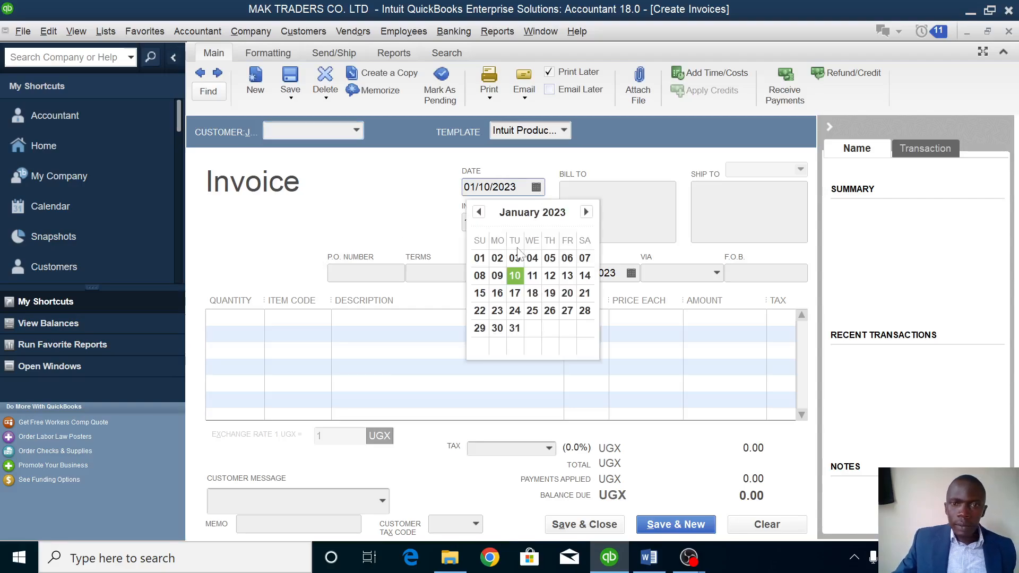
{"action": "left_click", "coordinate": [533, 274]}
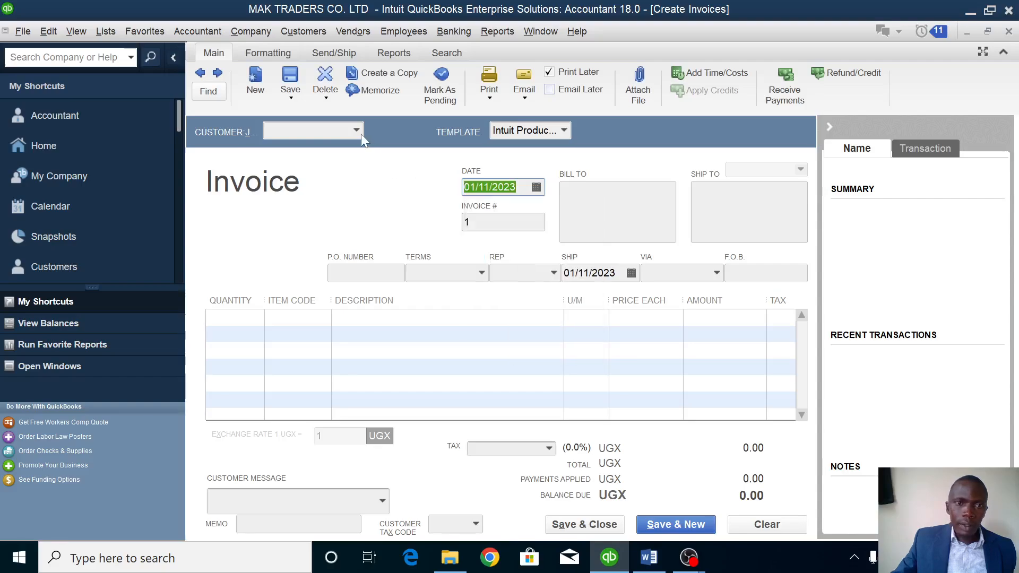
{"action": "left_click", "coordinate": [359, 131]}
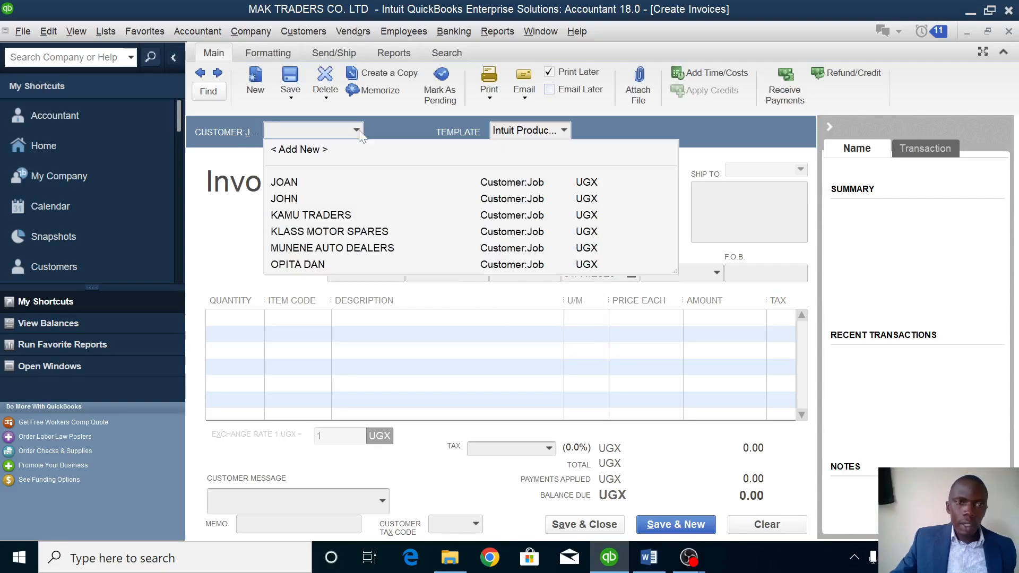
{"action": "left_click", "coordinate": [304, 151]}
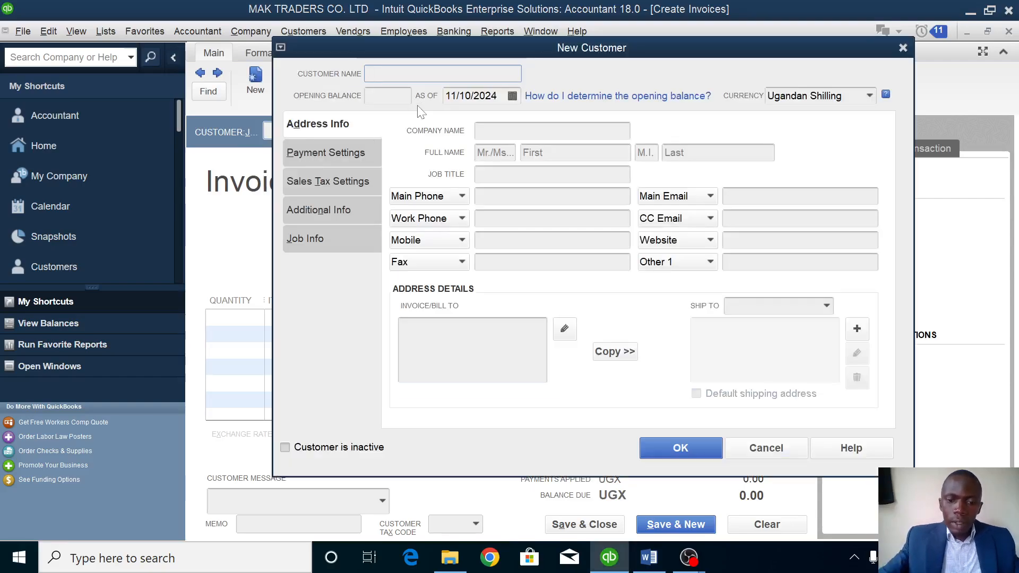
{"action": "type", "text": "MUNA"}
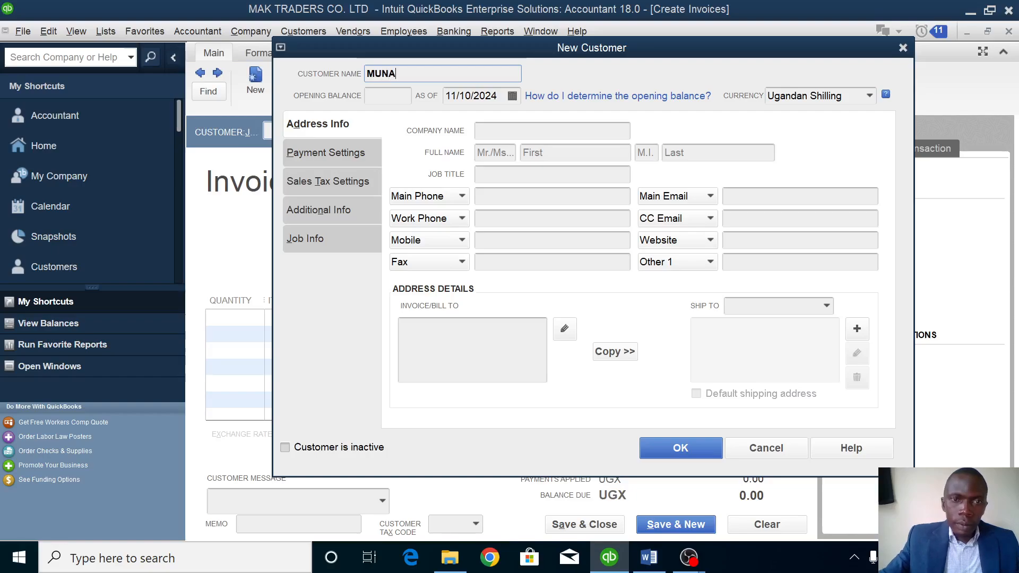
{"action": "type", "text": " AUTO"}
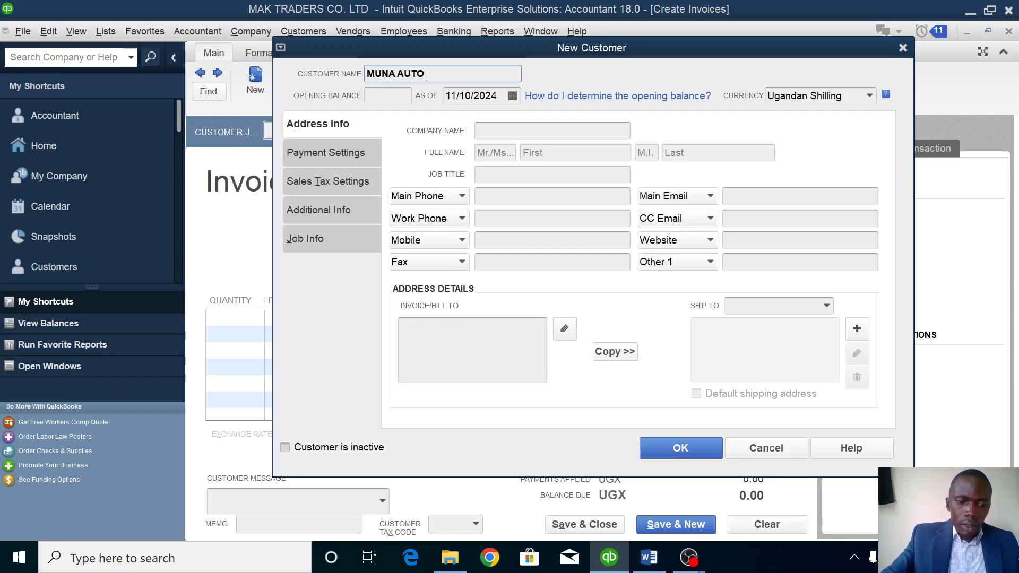
{"action": "type", "text": " DEALERS"}
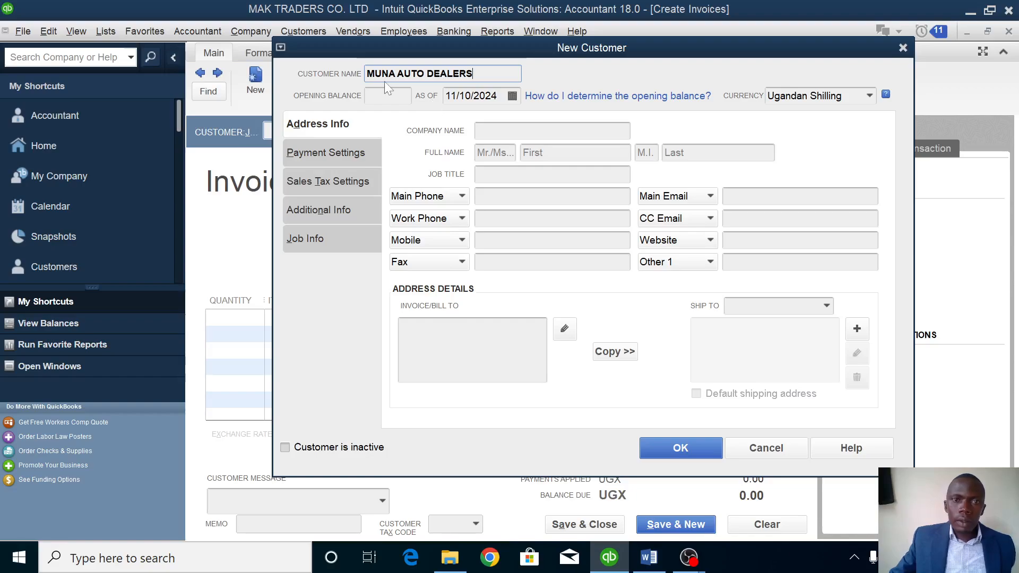
{"action": "left_click", "coordinate": [689, 448]}
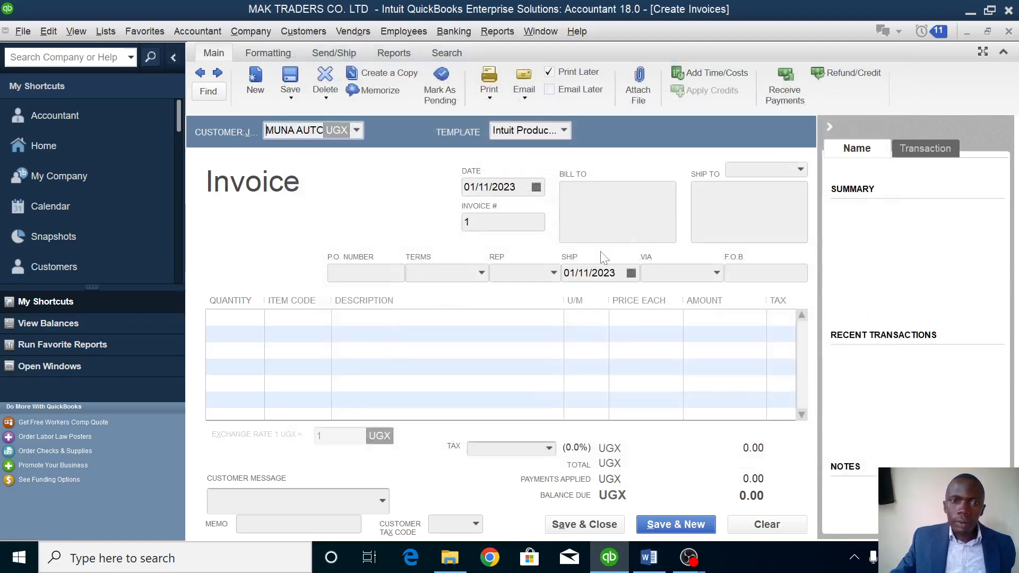
Add 6 MOTORCYCLES and 2 GENERATORS to invoice no. 1 and save it.
{"action": "key", "text": "Tab"}
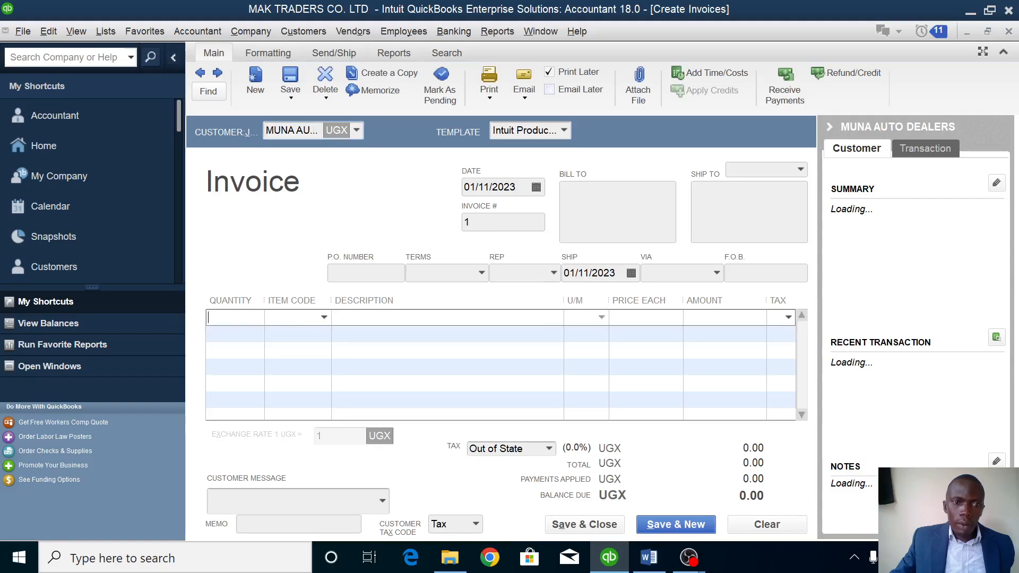
{"action": "left_click", "coordinate": [323, 317]}
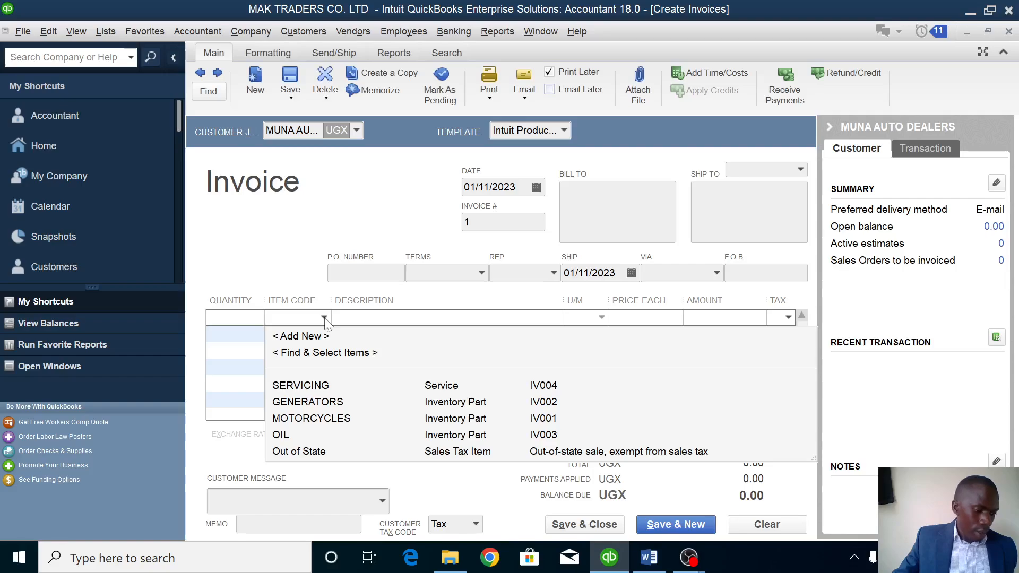
{"action": "left_click", "coordinate": [313, 419]}
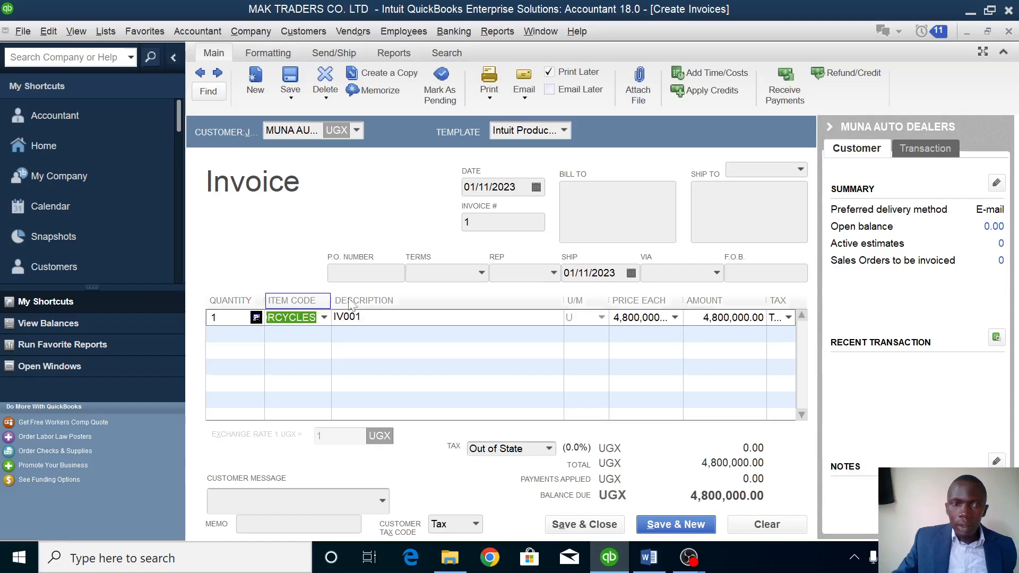
{"action": "left_click", "coordinate": [236, 319]}
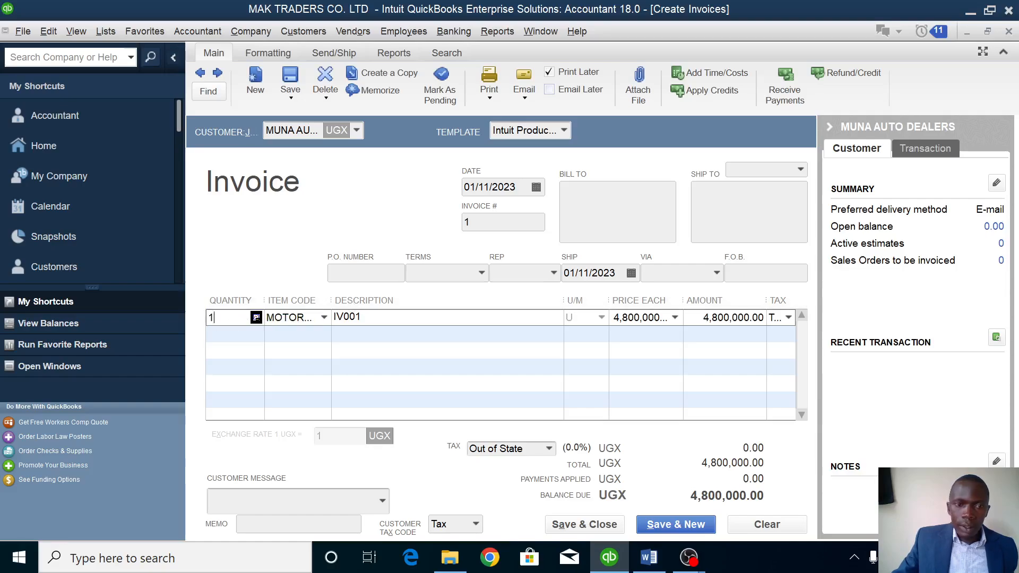
{"action": "key", "text": "BackSpace"}
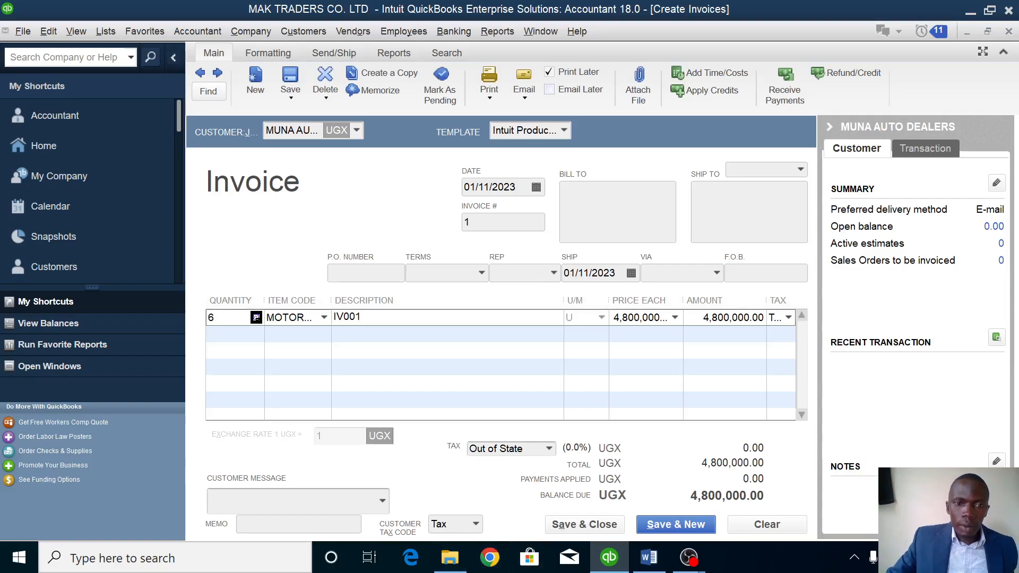
{"action": "key", "text": "Down"}
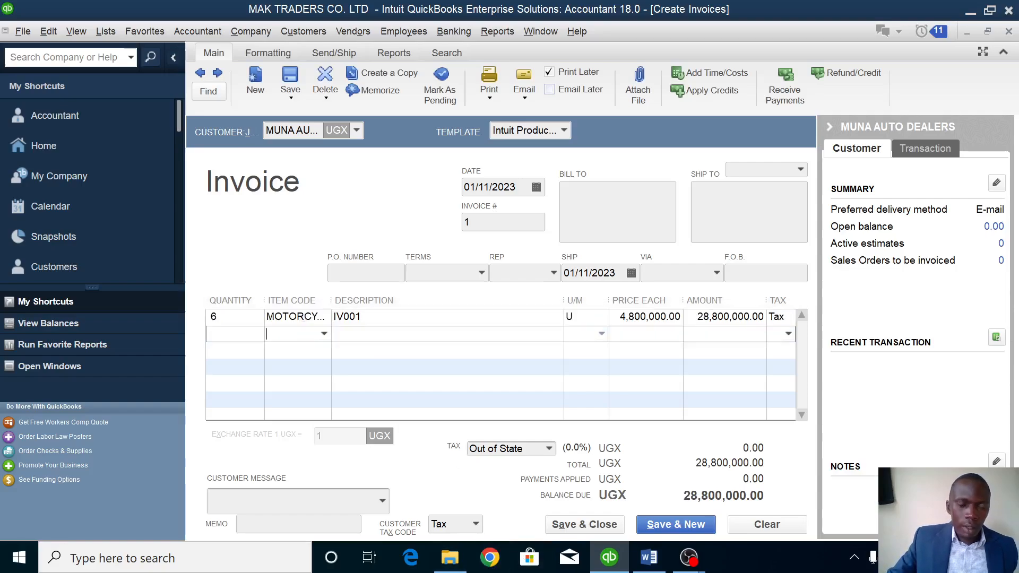
{"action": "left_click", "coordinate": [323, 333]}
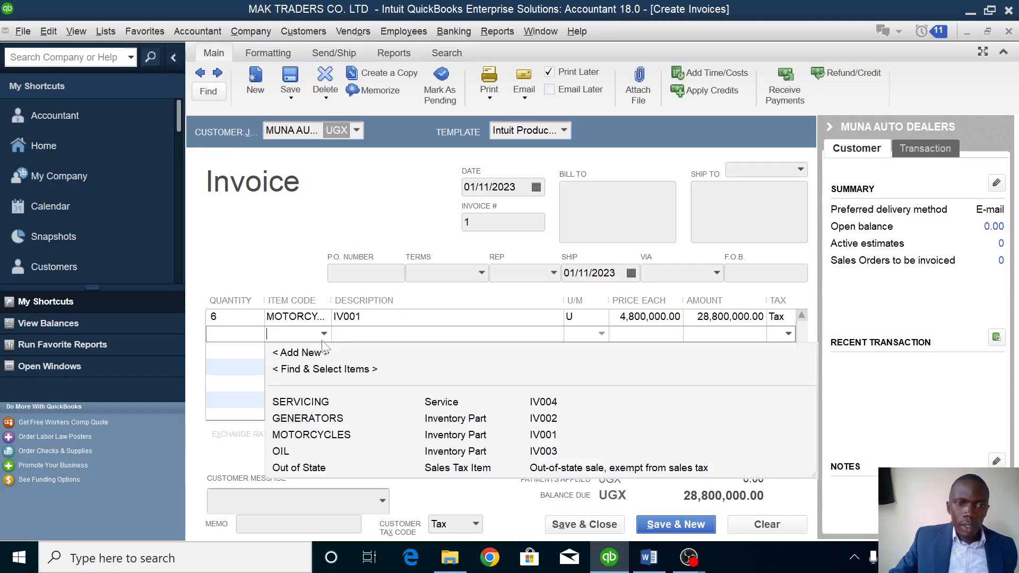
{"action": "left_click", "coordinate": [313, 418]}
{"action": "left_click", "coordinate": [223, 333]}
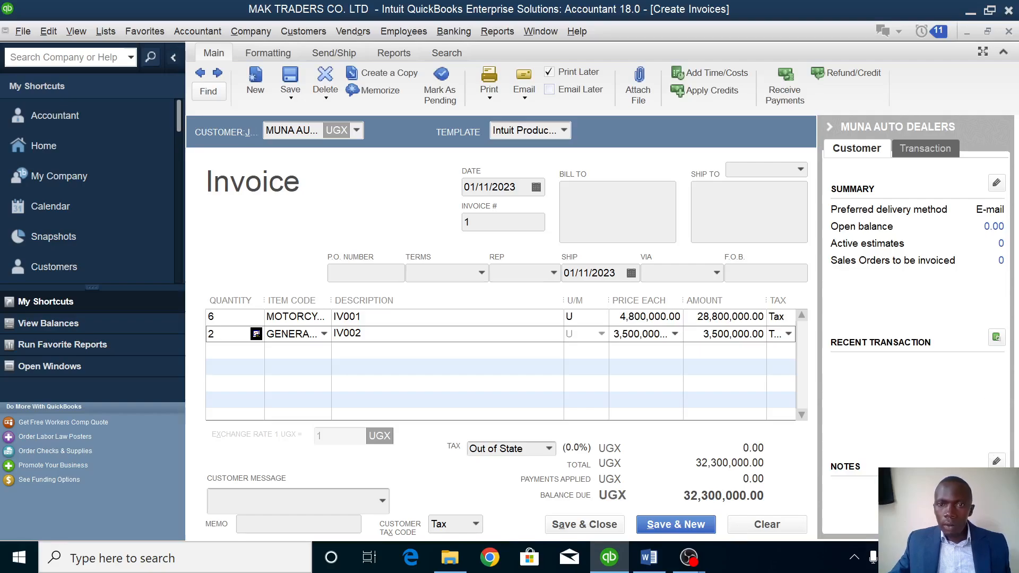
{"action": "left_click", "coordinate": [574, 524]}
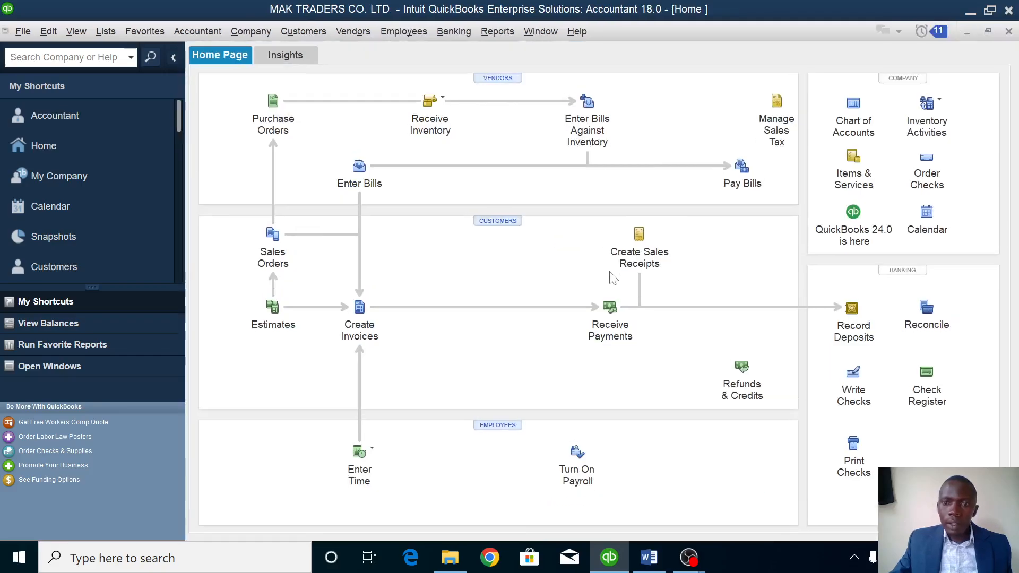
Apply a MUNA AUTO DEALERS payment to the full 35,800,000 of invoice 1, then view its discounts.
{"action": "left_click", "coordinate": [648, 557]}
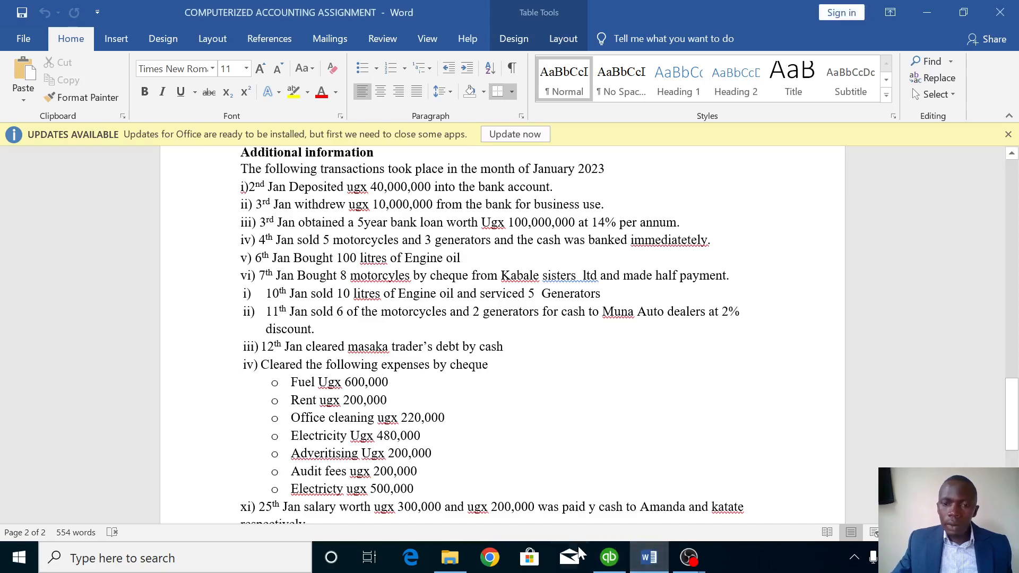
{"action": "left_click", "coordinate": [609, 558]}
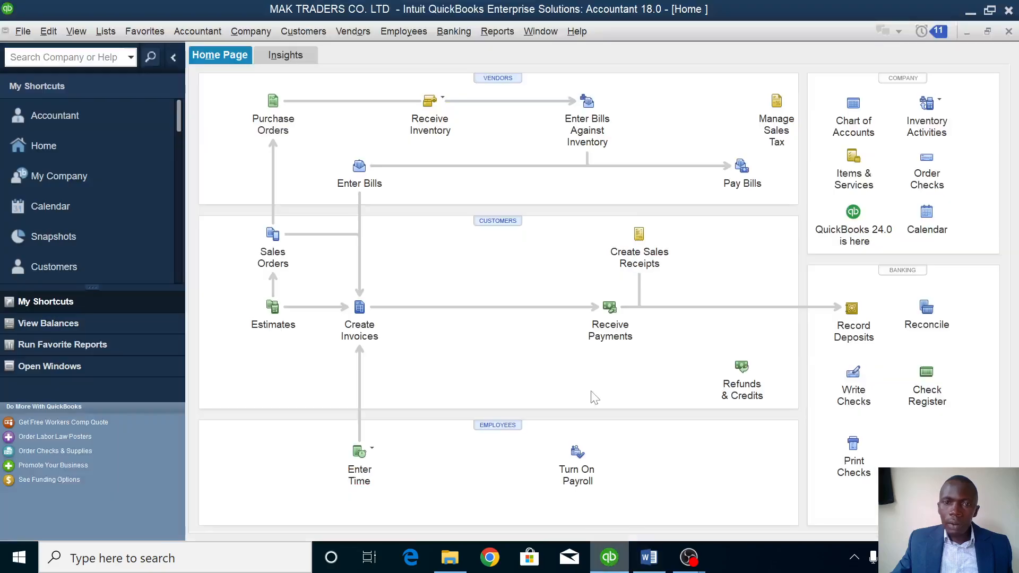
{"action": "left_click", "coordinate": [611, 307]}
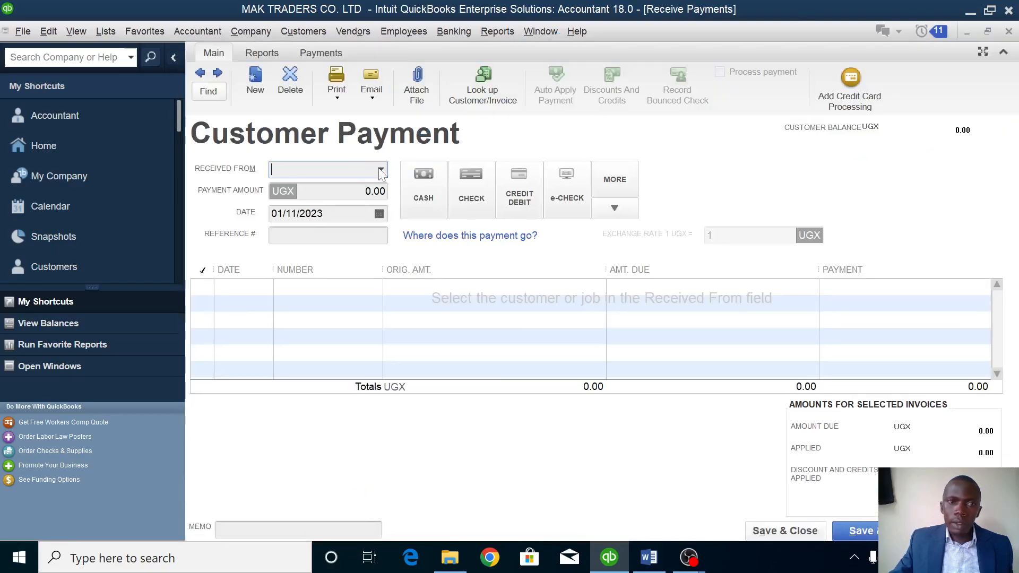
{"action": "left_click", "coordinate": [380, 169]}
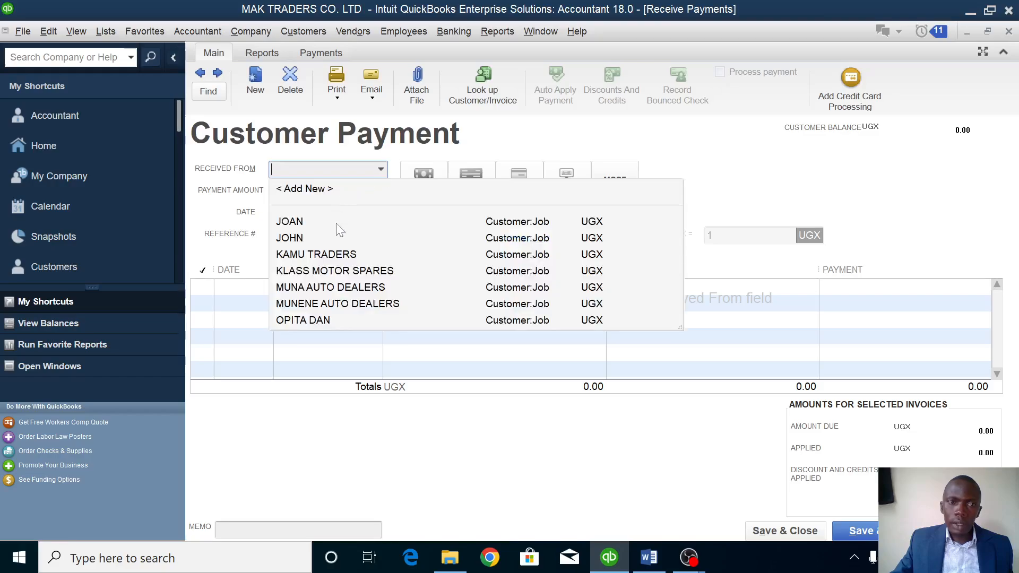
{"action": "left_click", "coordinate": [331, 287]}
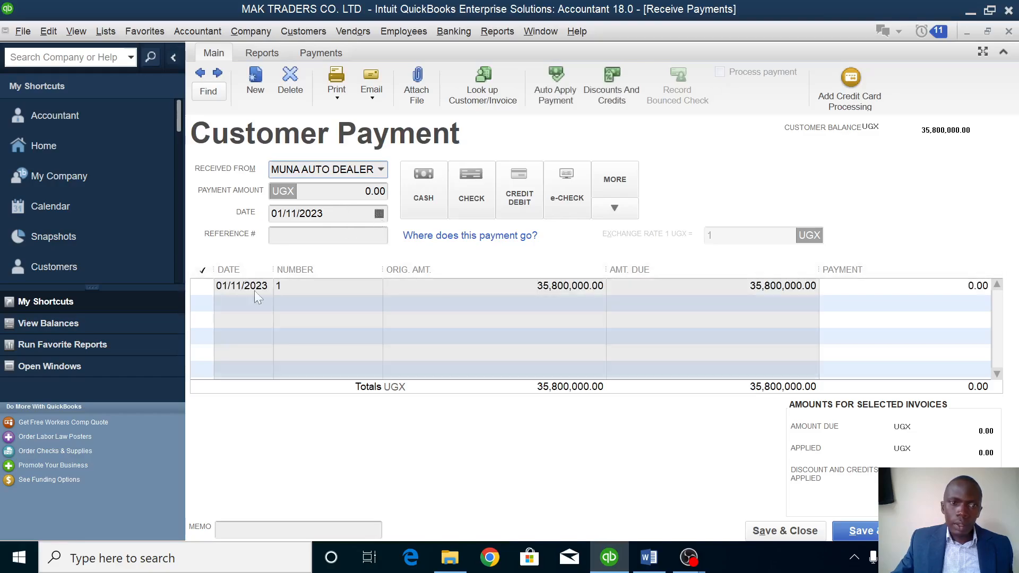
{"action": "left_click", "coordinate": [202, 286]}
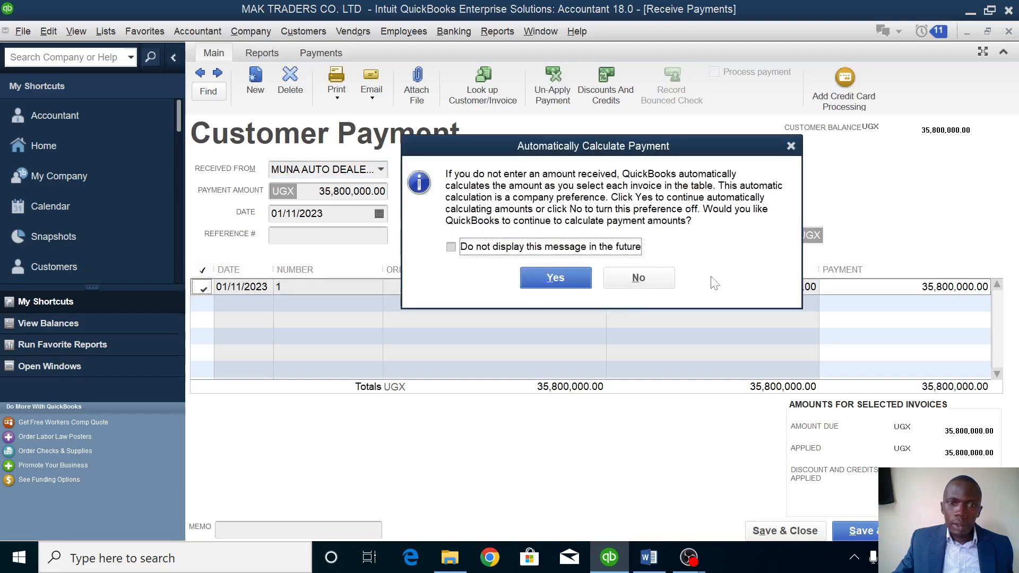
{"action": "left_click", "coordinate": [556, 277]}
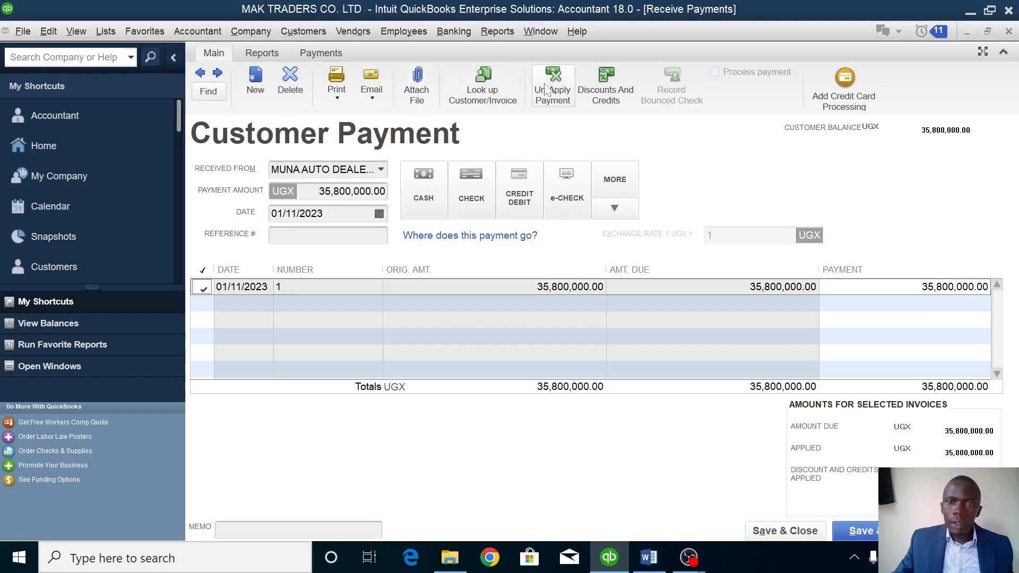
{"action": "left_click", "coordinate": [610, 90]}
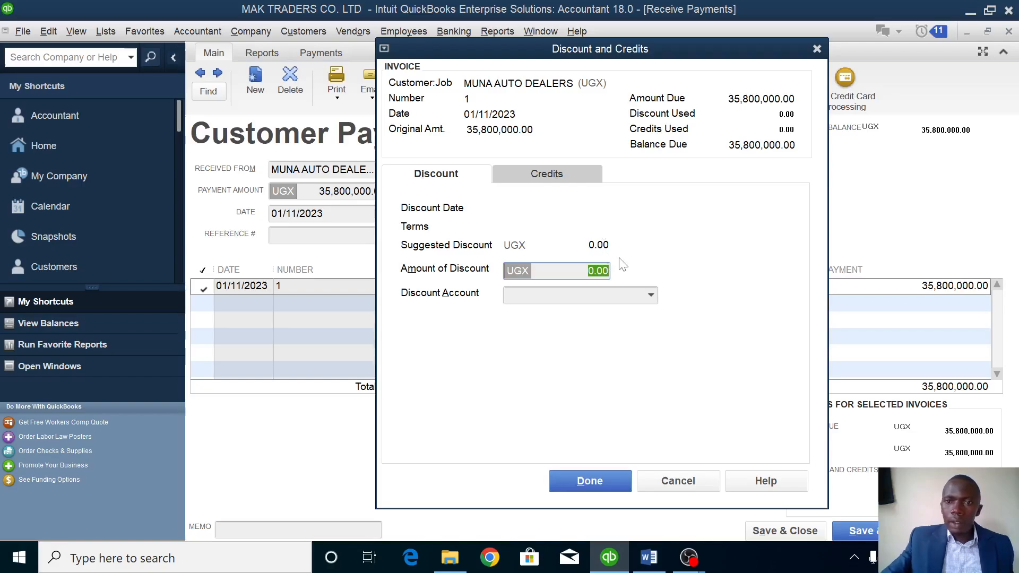
Enter a discount of 2% of 35,800,000 (716,000) on invoice 1.
{"action": "key", "text": "equal"}
{"action": "key", "text": "BackSpace"}
{"action": "type", "text": "2"}
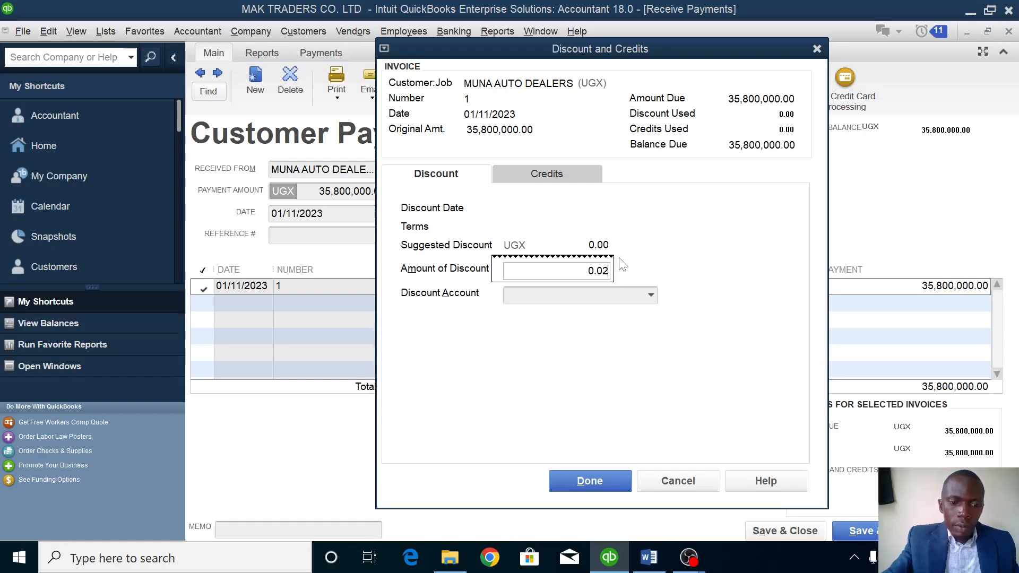
{"action": "type", "text": "*"}
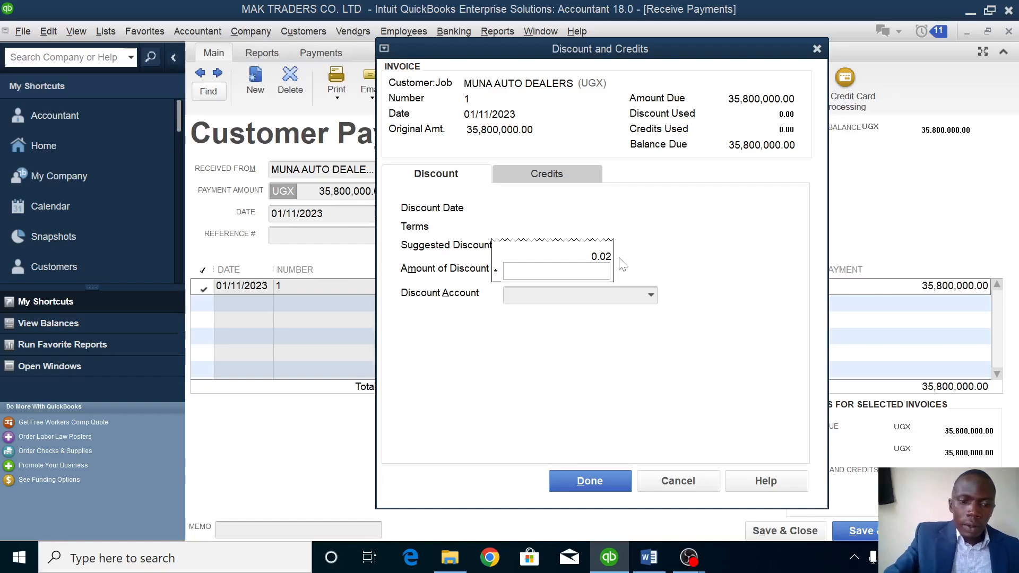
{"action": "type", "text": "35"}
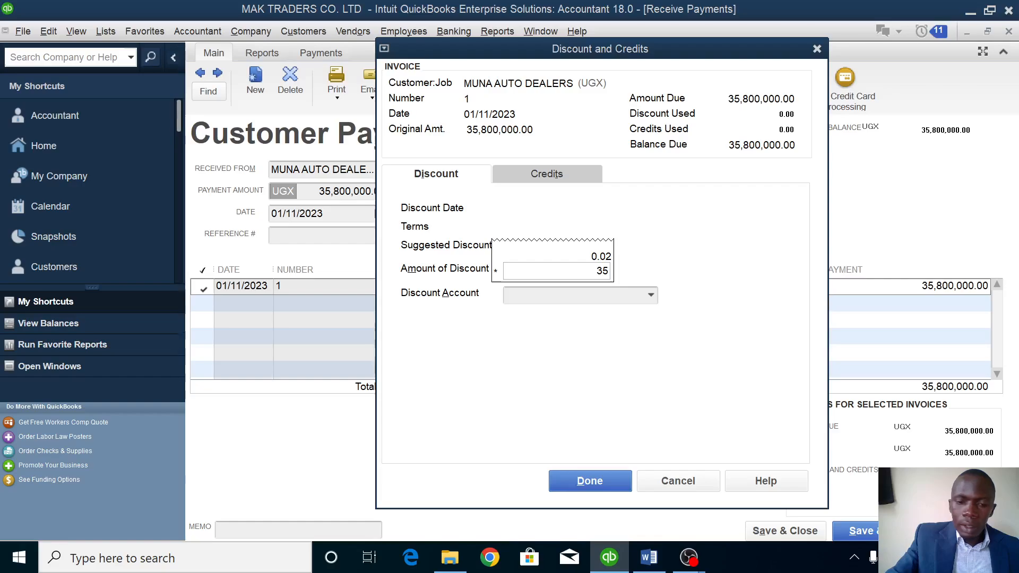
{"action": "type", "text": "800000"}
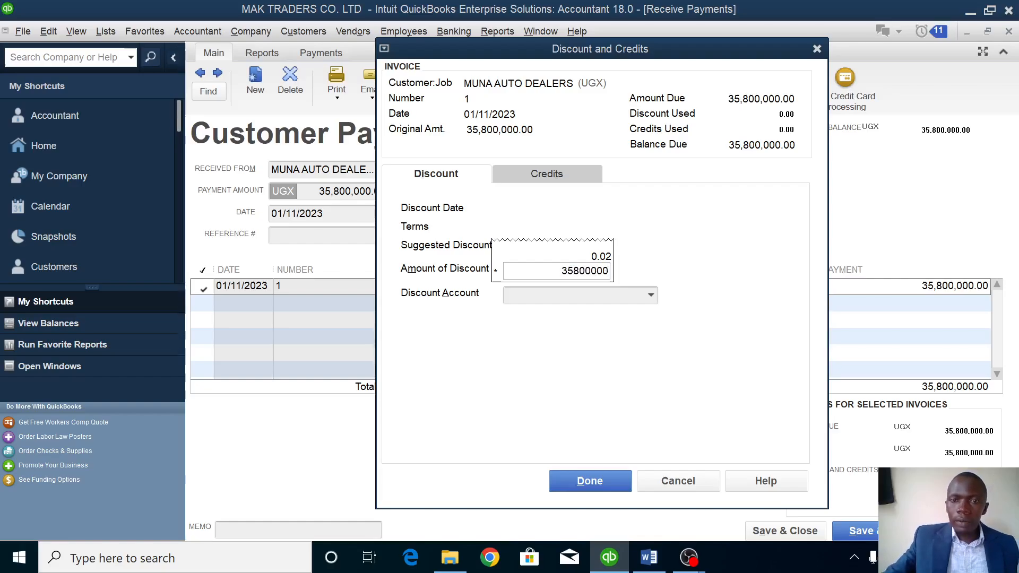
{"action": "key", "text": "Return"}
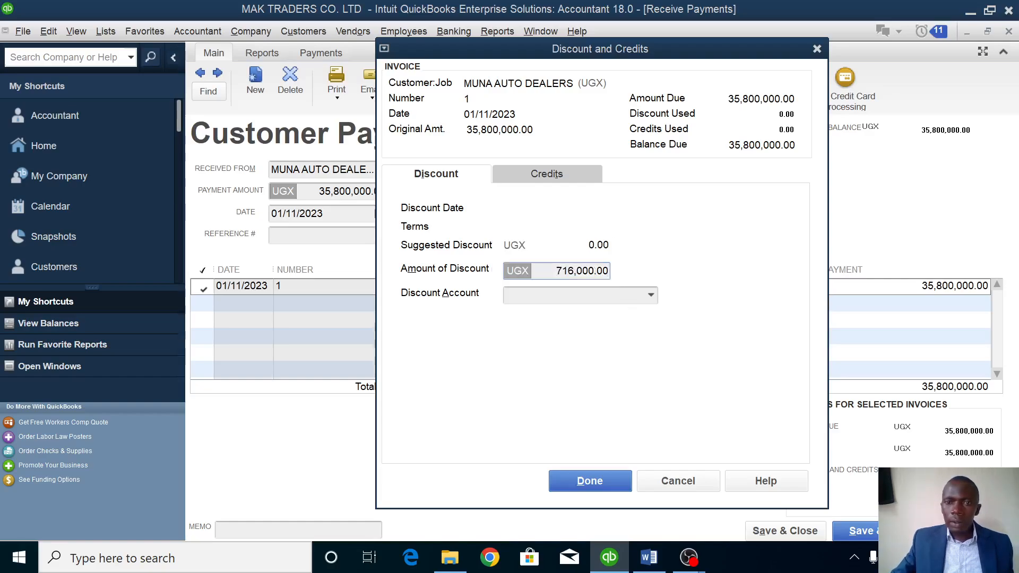
Choose to add a new account from the Discount Account list.
{"action": "left_click", "coordinate": [652, 298]}
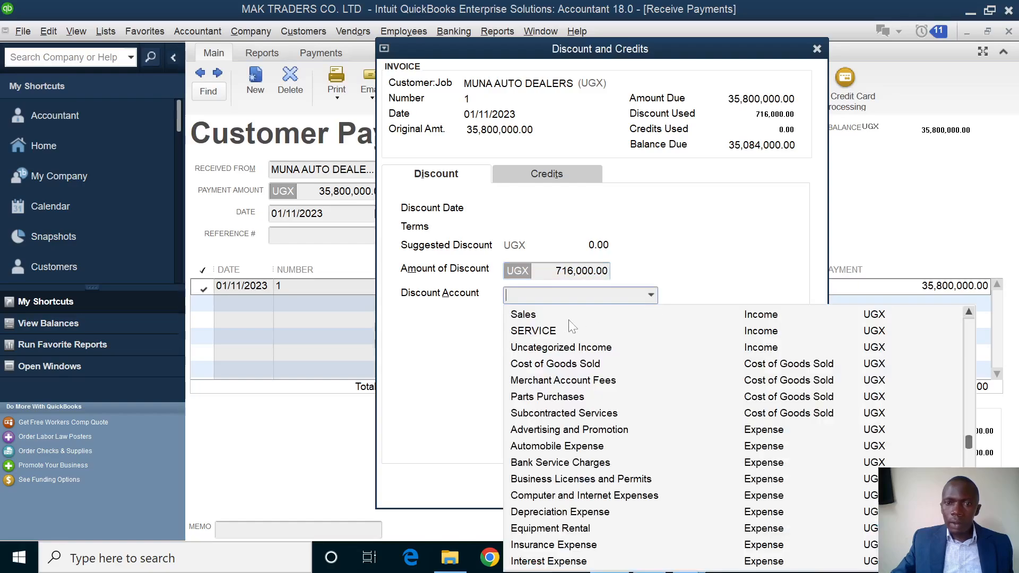
{"action": "scroll", "coordinate": [554, 371], "scroll_direction": "up", "scroll_amount": 6}
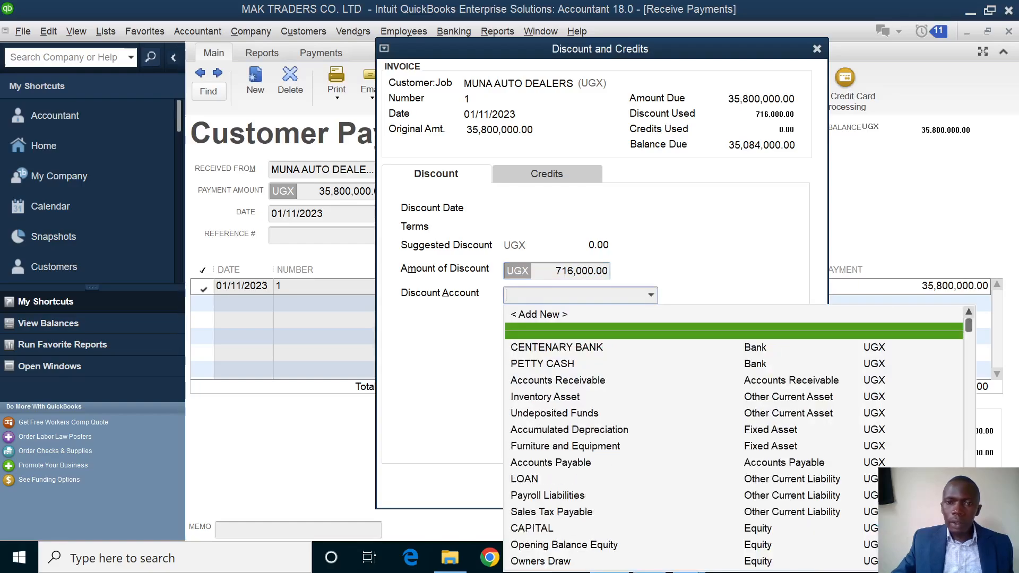
{"action": "left_click", "coordinate": [549, 315]}
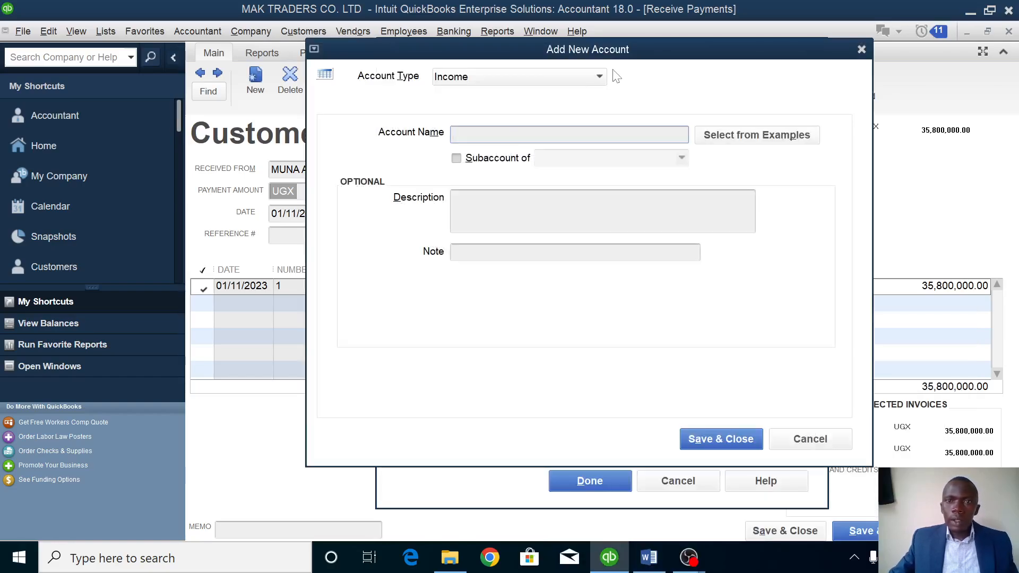
Create the DISCOUNT ALLOWED expense account and apply the 716,000 discount to the payment.
{"action": "left_click", "coordinate": [599, 76]}
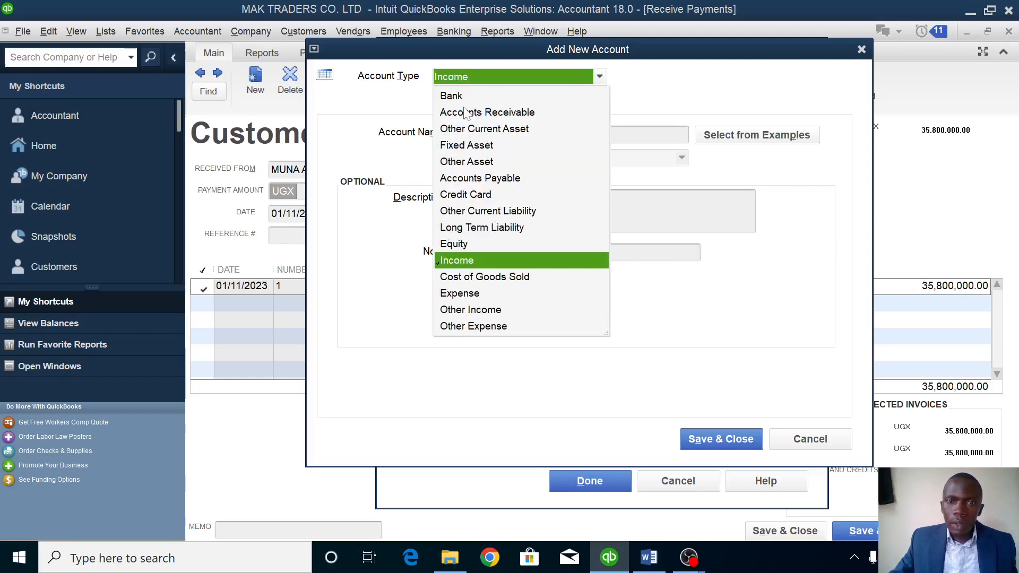
{"action": "left_click", "coordinate": [459, 293]}
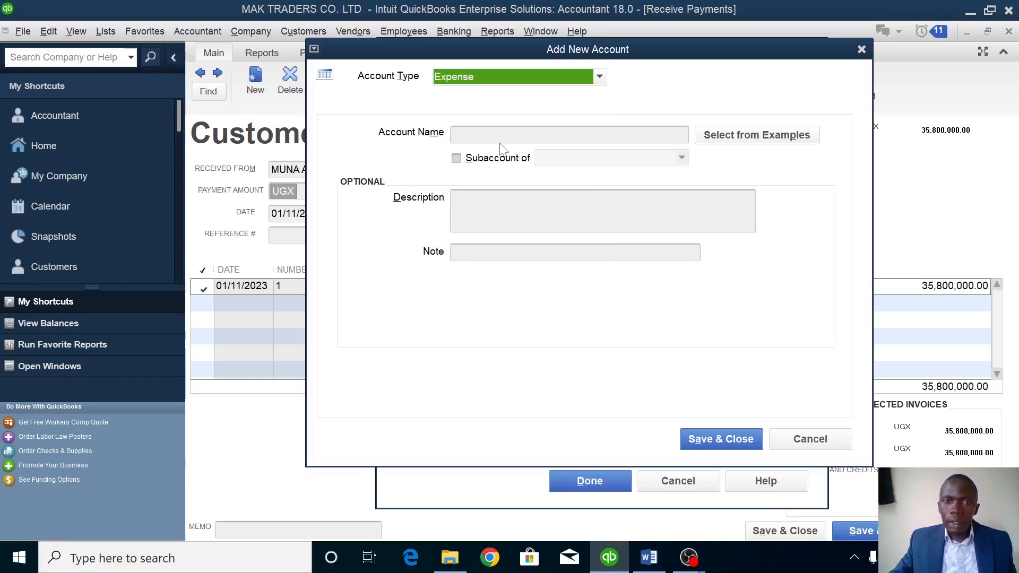
{"action": "left_click", "coordinate": [523, 138]}
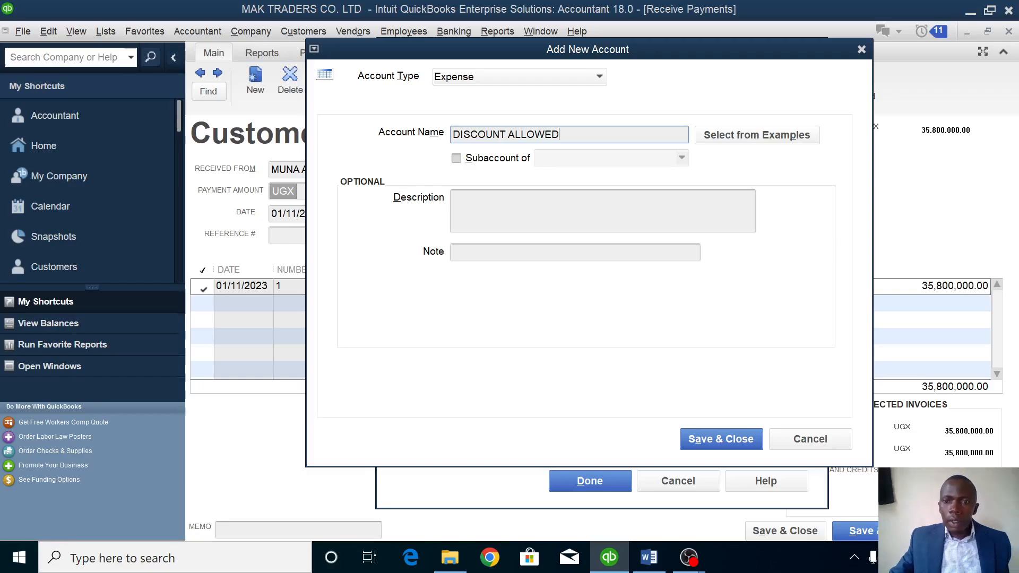
{"action": "left_click", "coordinate": [739, 445]}
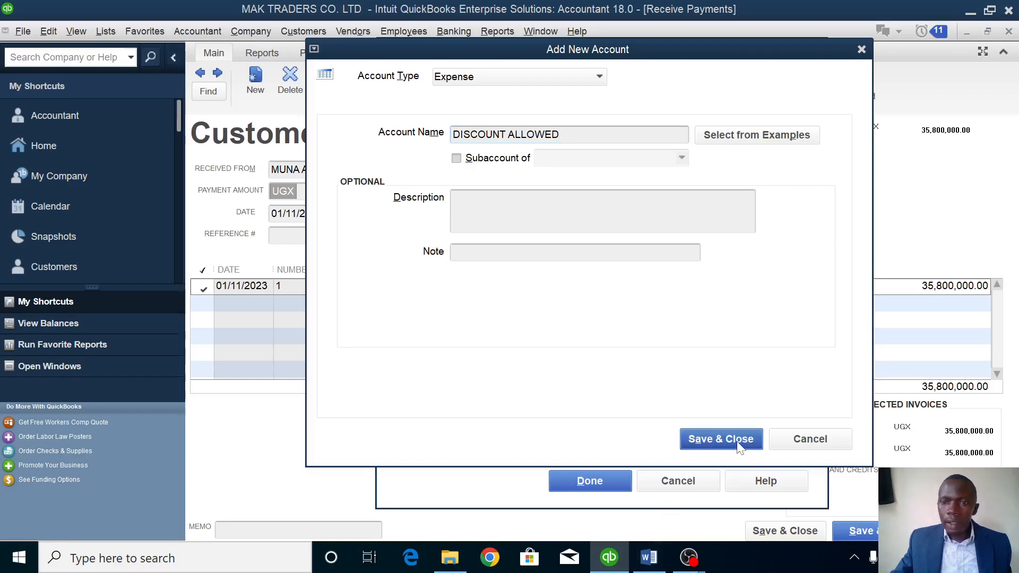
{"action": "left_click", "coordinate": [591, 483]}
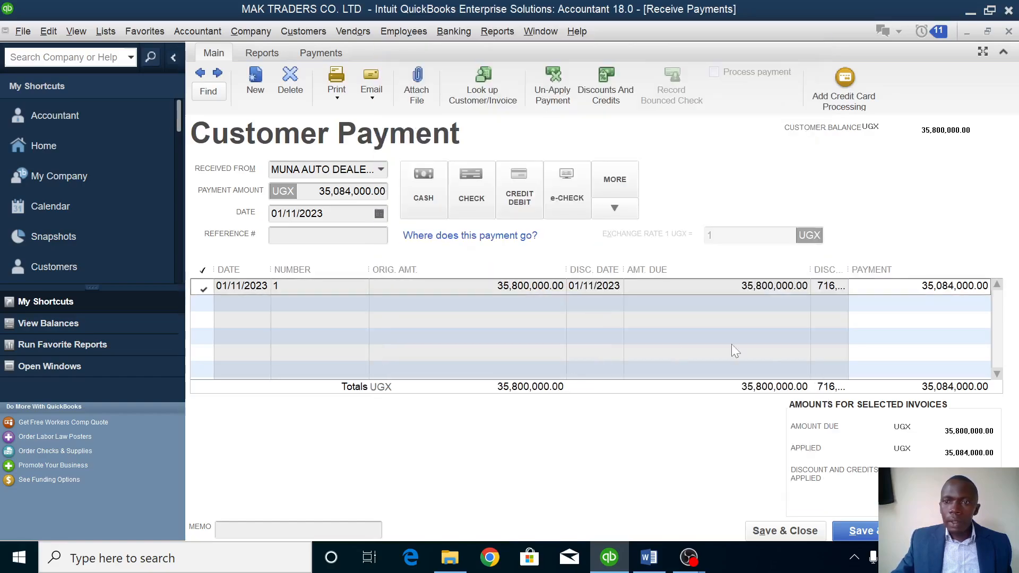
Save the 35,084,000 MUNA AUTO DEALERS payment and deposit it into PETTY CASH.
{"action": "left_click", "coordinate": [784, 535]}
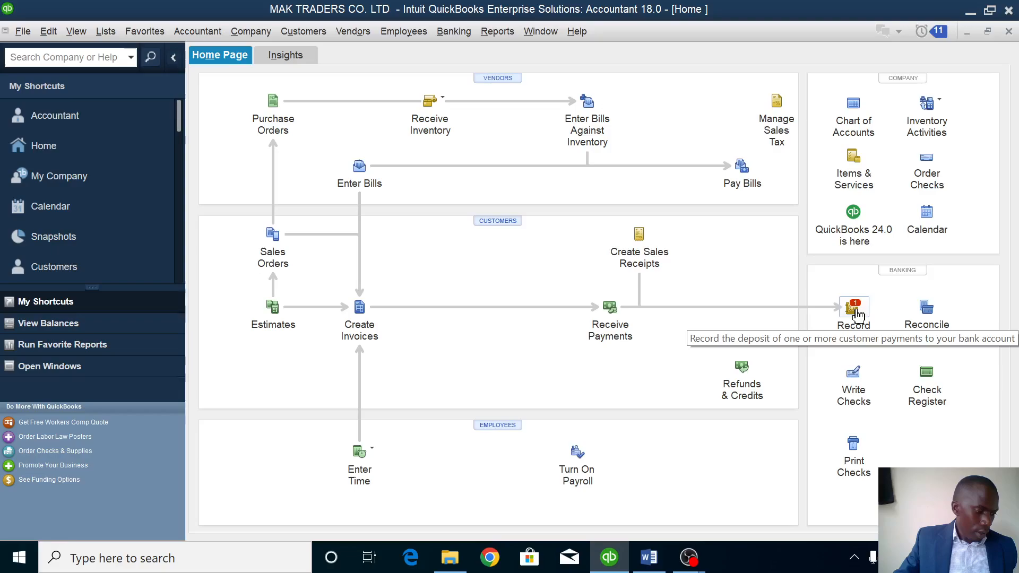
{"action": "left_click", "coordinate": [854, 311]}
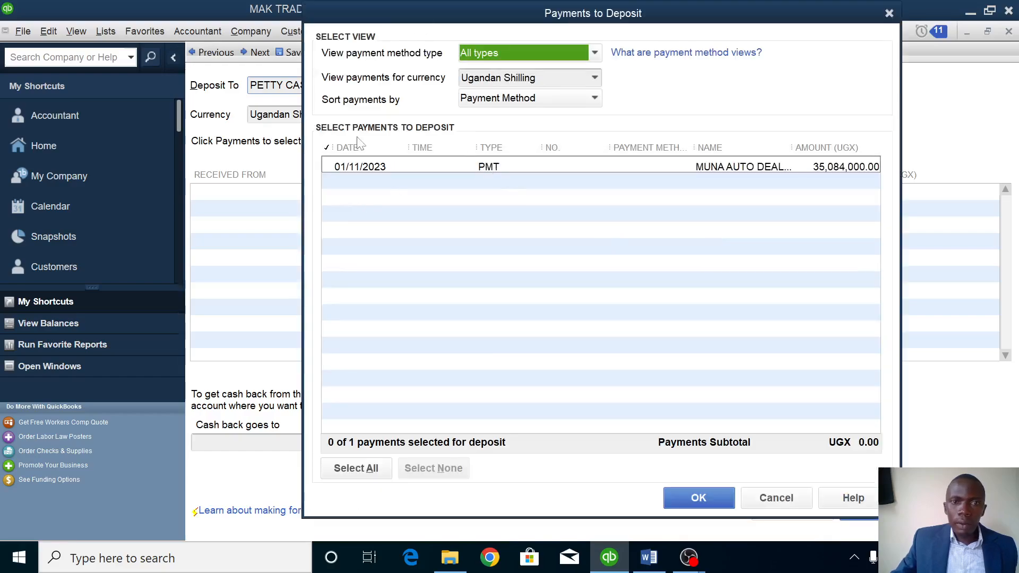
{"action": "left_click", "coordinate": [328, 166]}
{"action": "left_click", "coordinate": [695, 496]}
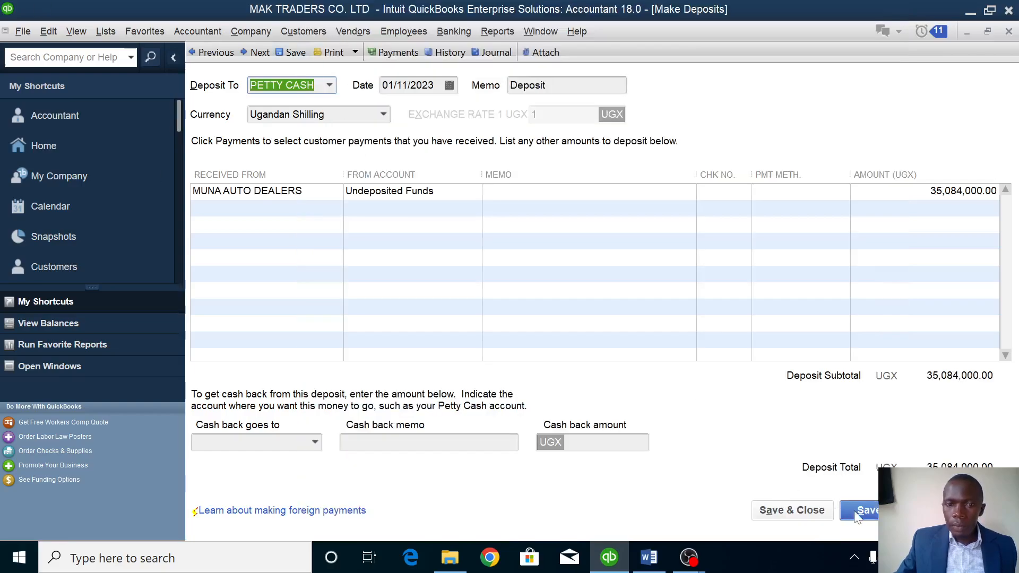
{"action": "left_click", "coordinate": [784, 511]}
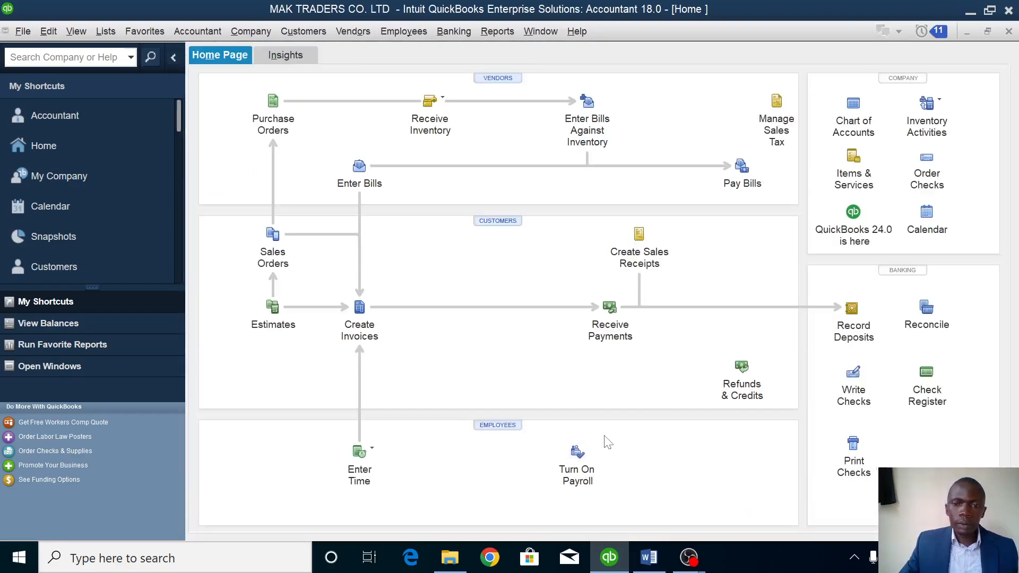
{"action": "left_click", "coordinate": [648, 557]}
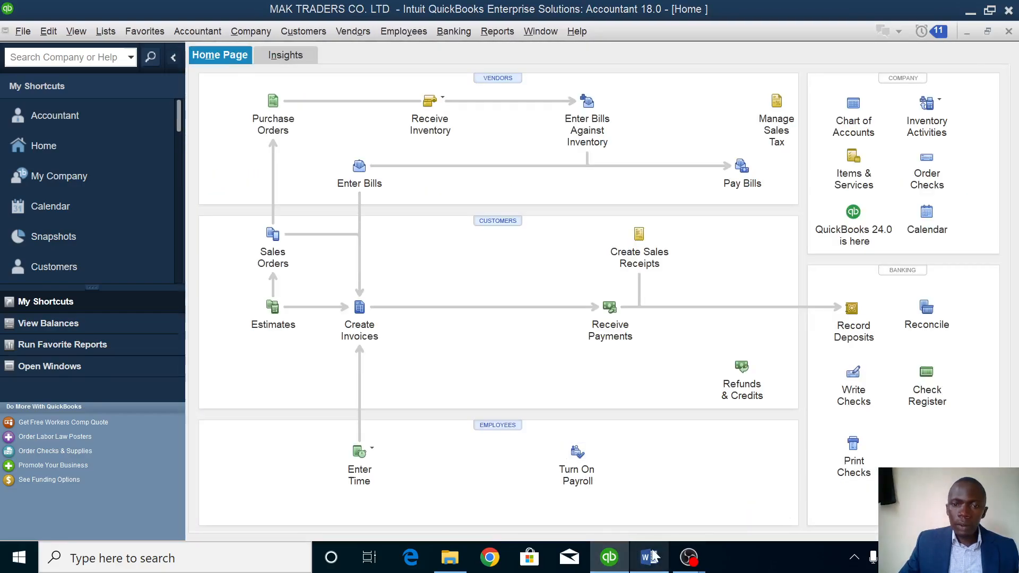
{"action": "scroll", "coordinate": [502, 335], "scroll_direction": "down", "scroll_amount": 1}
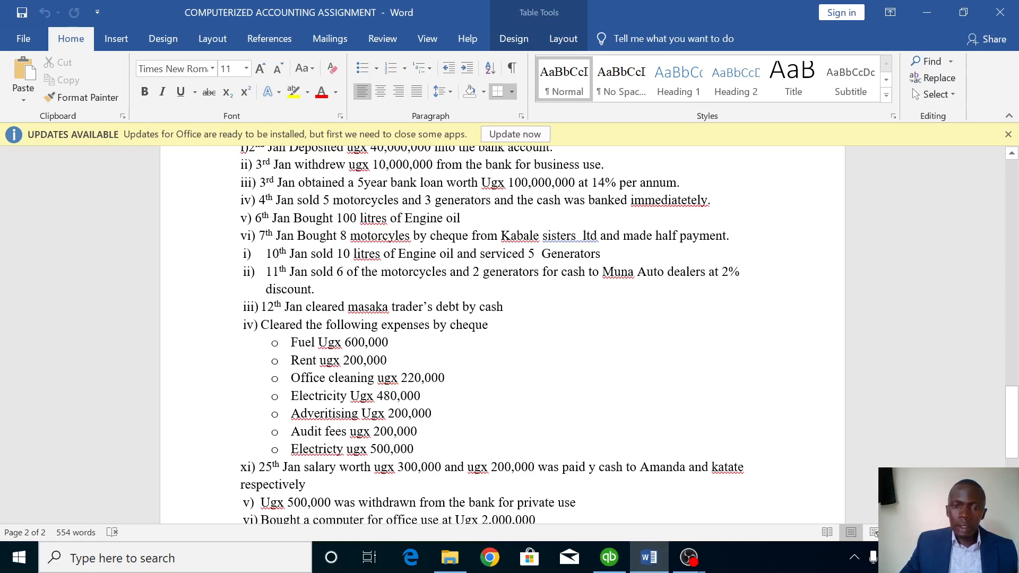
{"action": "left_click", "coordinate": [609, 558]}
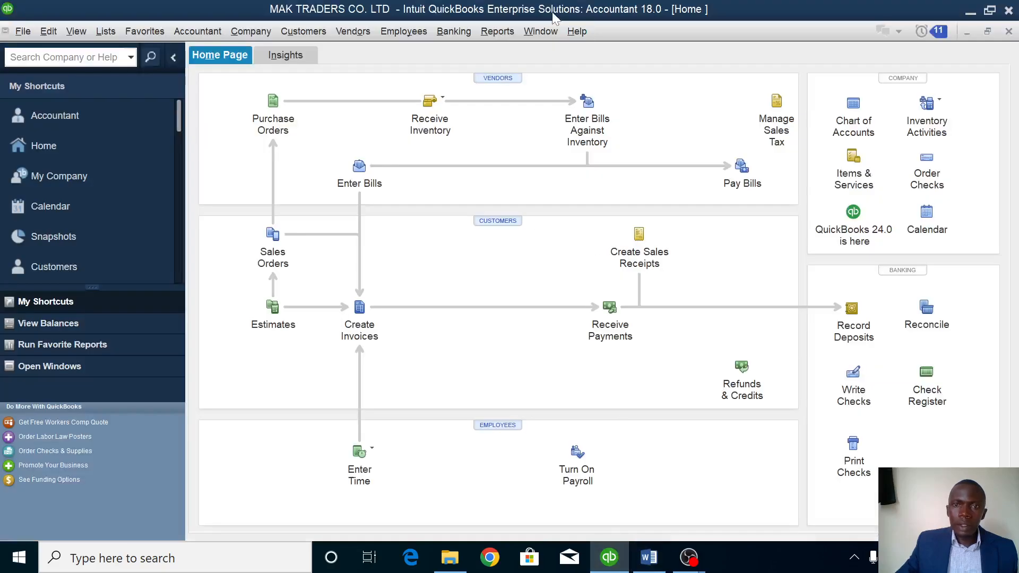
Pay the 1,500,000 MASAKA TRADERS bill from the PETTY CASH account.
{"action": "left_click", "coordinate": [742, 169]}
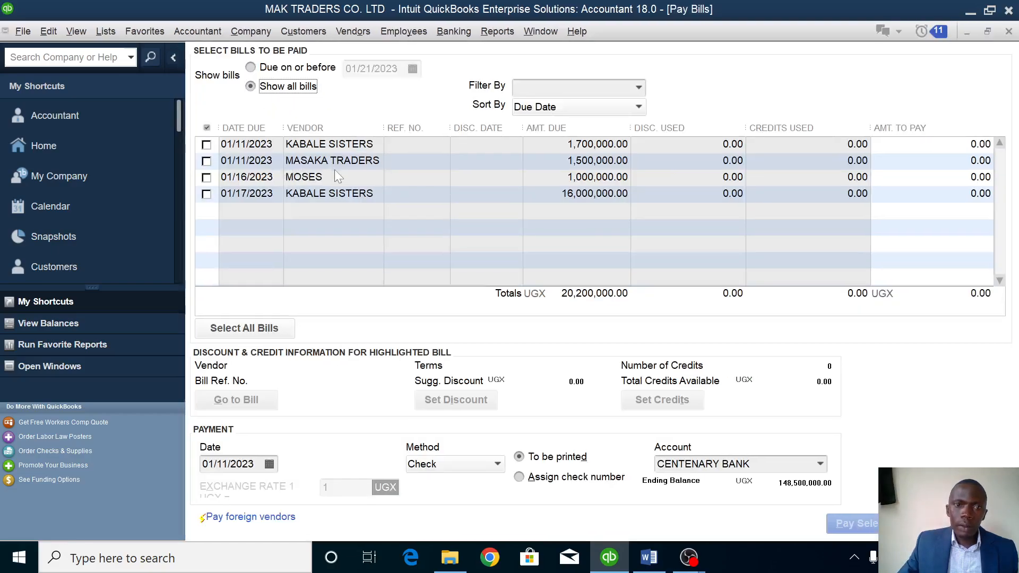
{"action": "left_click", "coordinate": [207, 161]}
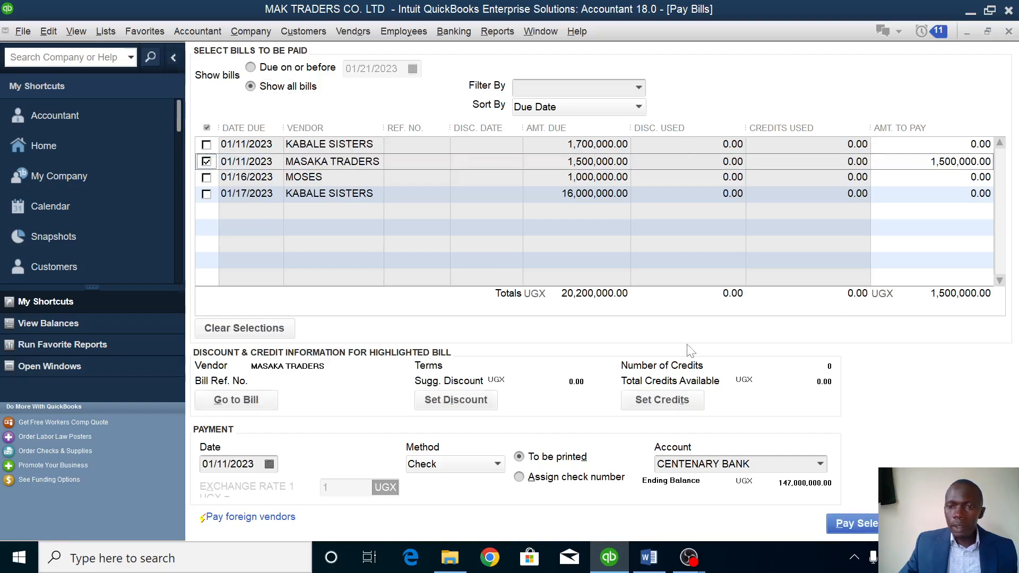
{"action": "left_click", "coordinate": [818, 467]}
{"action": "left_click", "coordinate": [819, 466]}
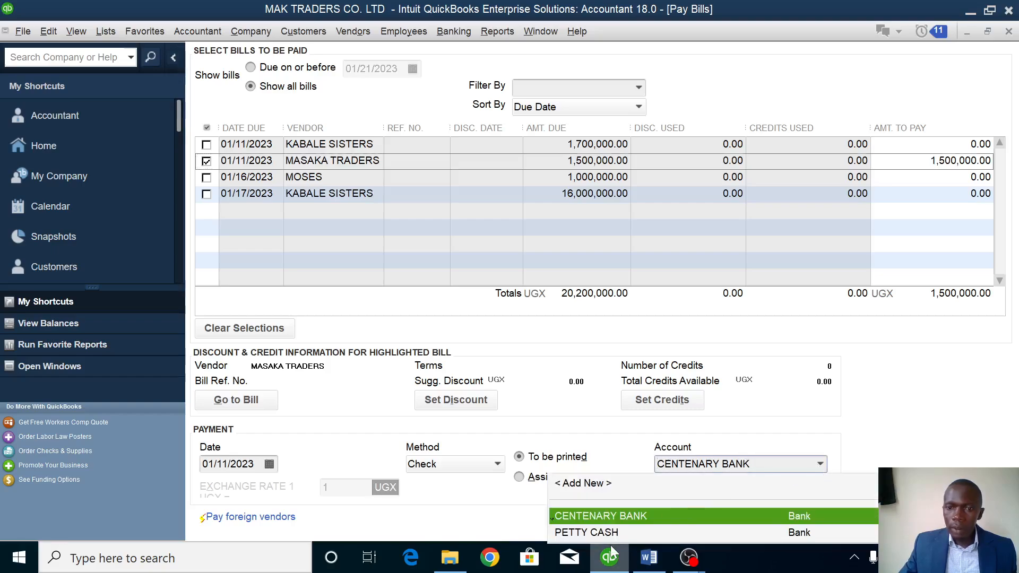
{"action": "left_click", "coordinate": [613, 530]}
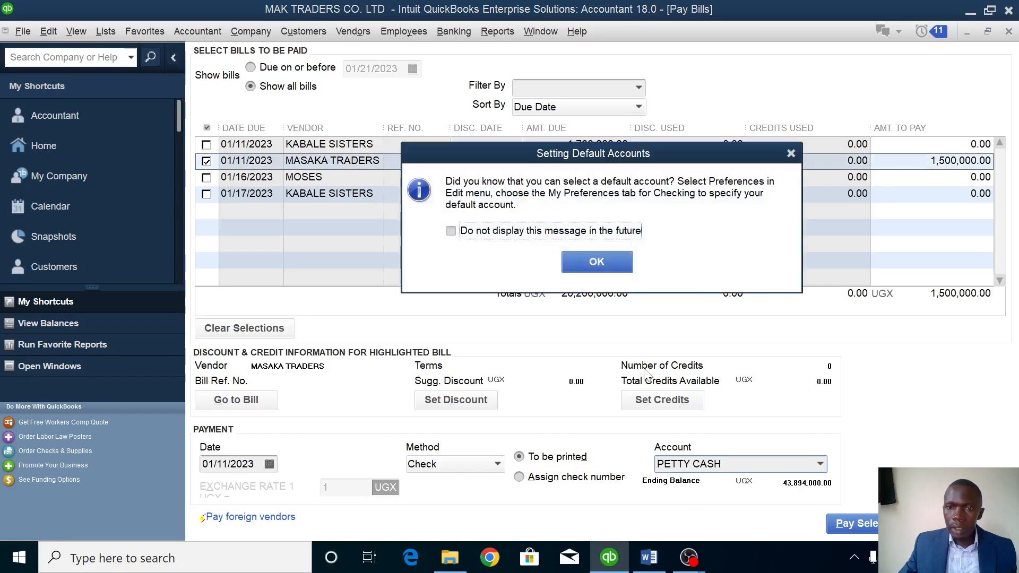
{"action": "left_click", "coordinate": [609, 261]}
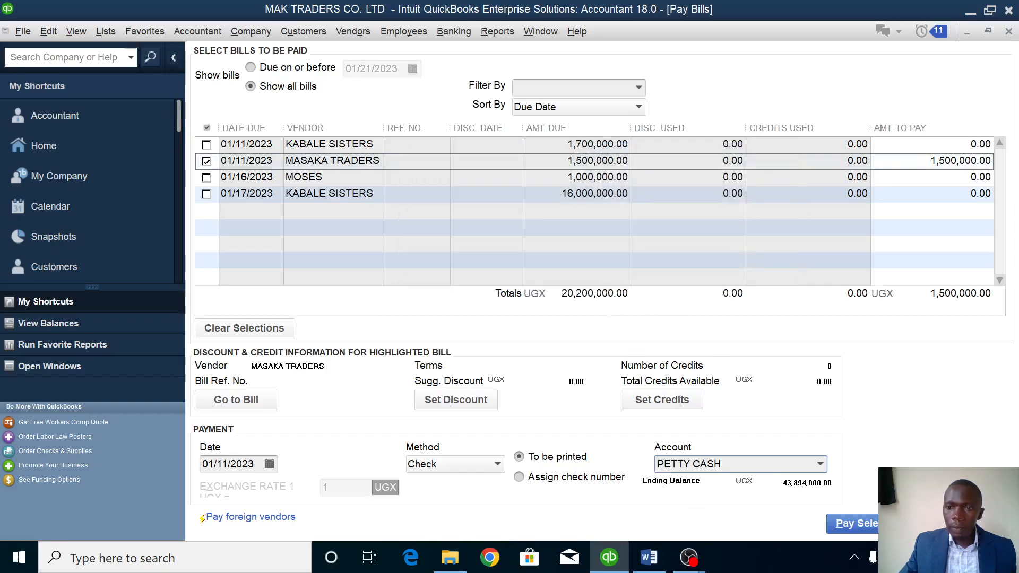
{"action": "left_click", "coordinate": [881, 524]}
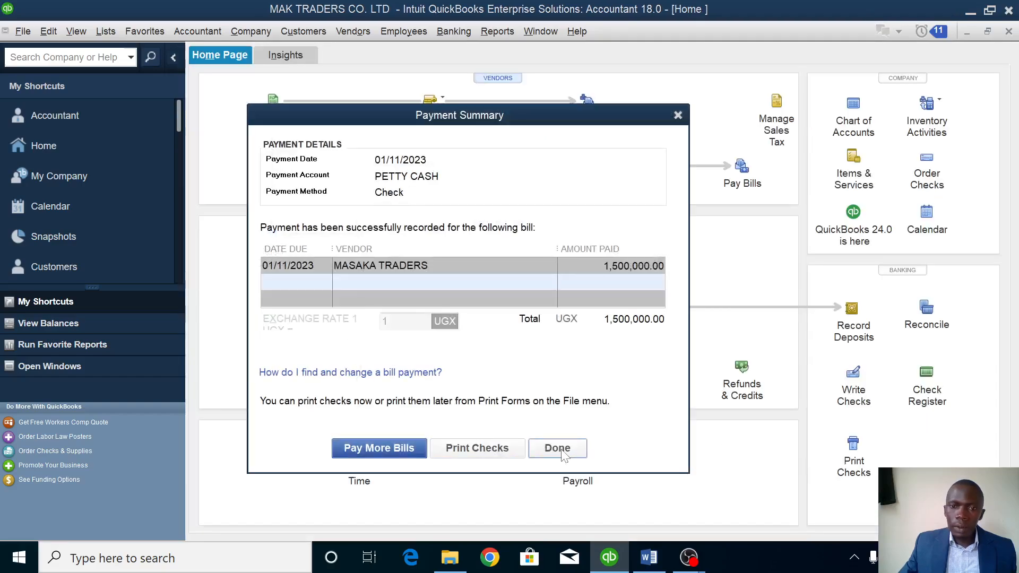
{"action": "left_click", "coordinate": [557, 448]}
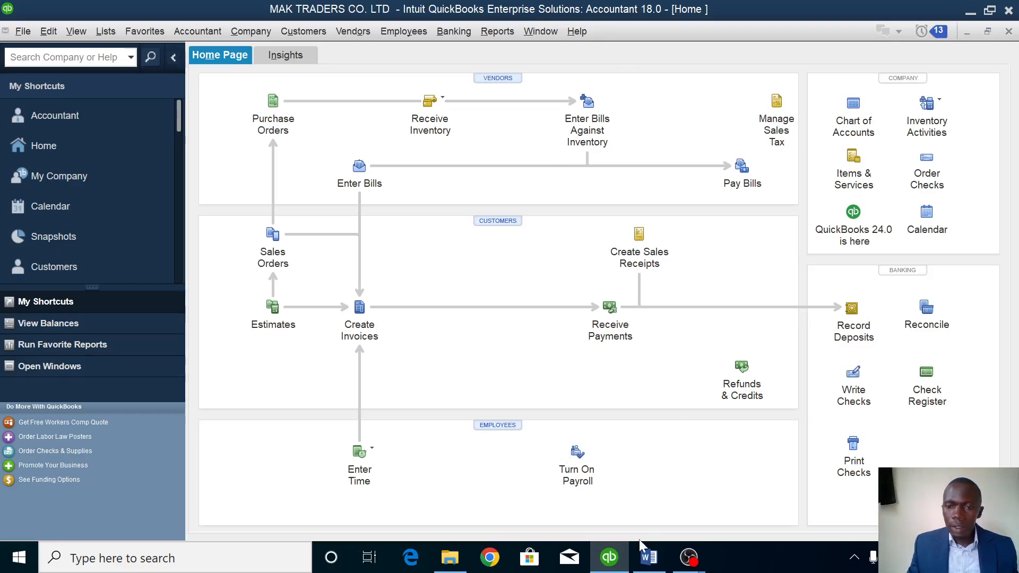
{"action": "left_click", "coordinate": [648, 557]}
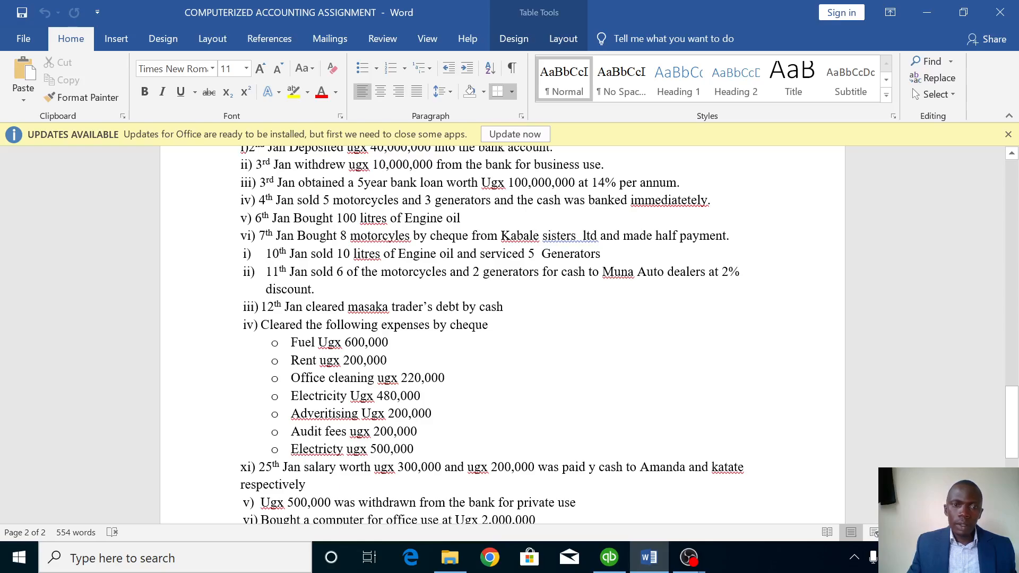
Read down to the assignment's Required section in Word, then return to QuickBooks.
{"action": "scroll", "coordinate": [503, 334], "scroll_direction": "down", "scroll_amount": 3}
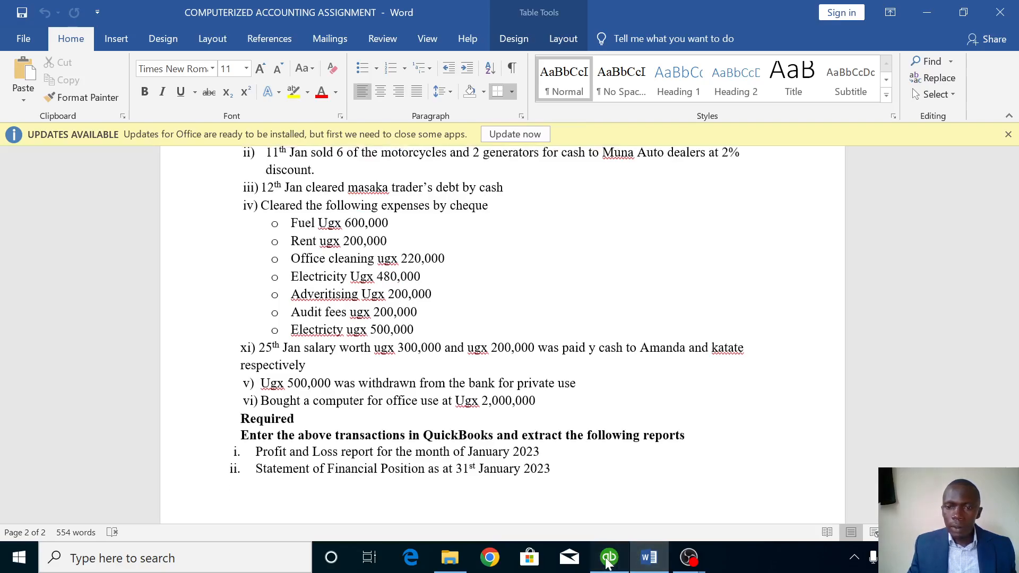
{"action": "left_click", "coordinate": [609, 557]}
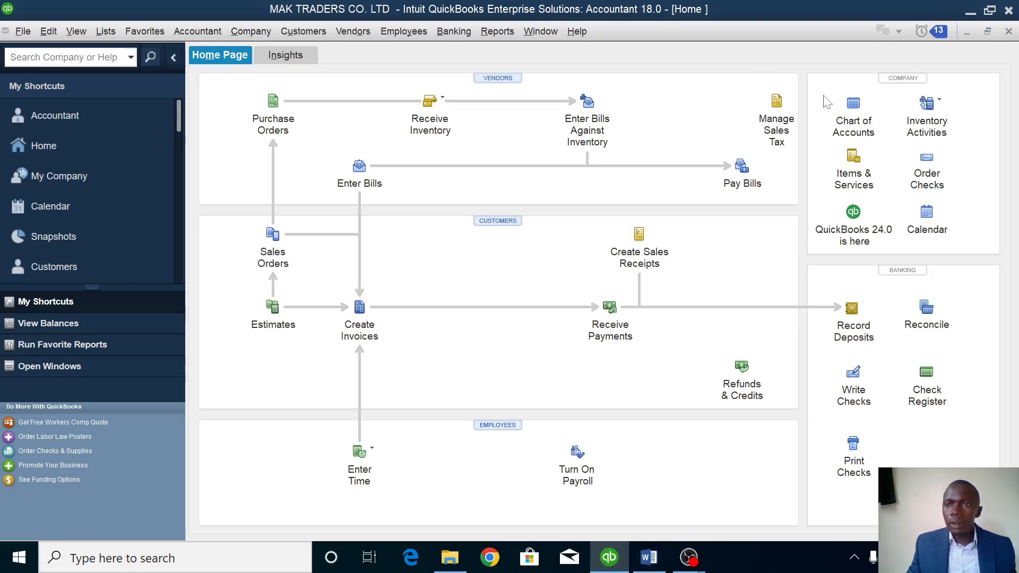
From the Chart of Accounts, start general journal entry no. 4 dated 01/12/2023.
{"action": "left_click", "coordinate": [849, 107]}
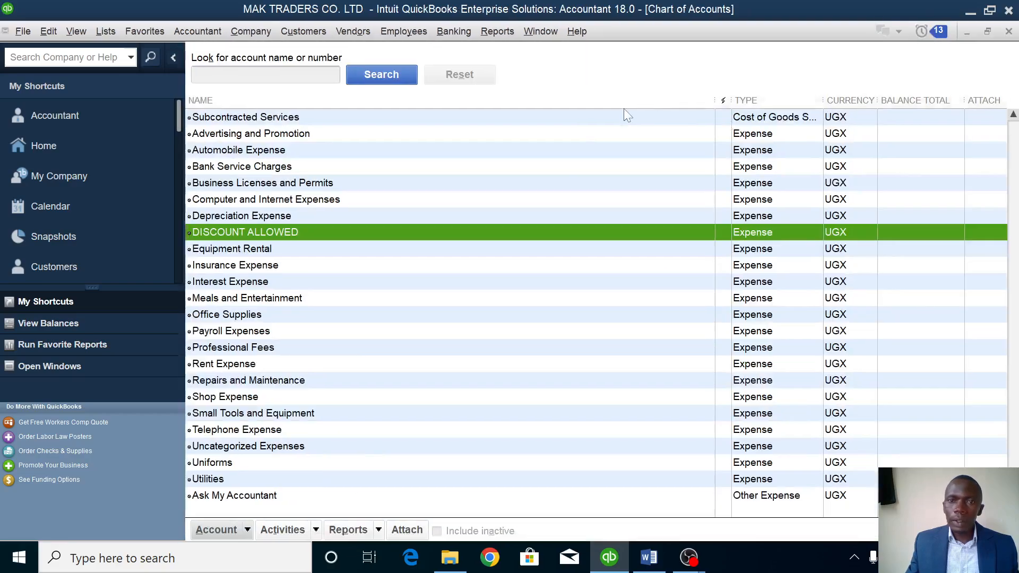
{"action": "right_click", "coordinate": [547, 172]}
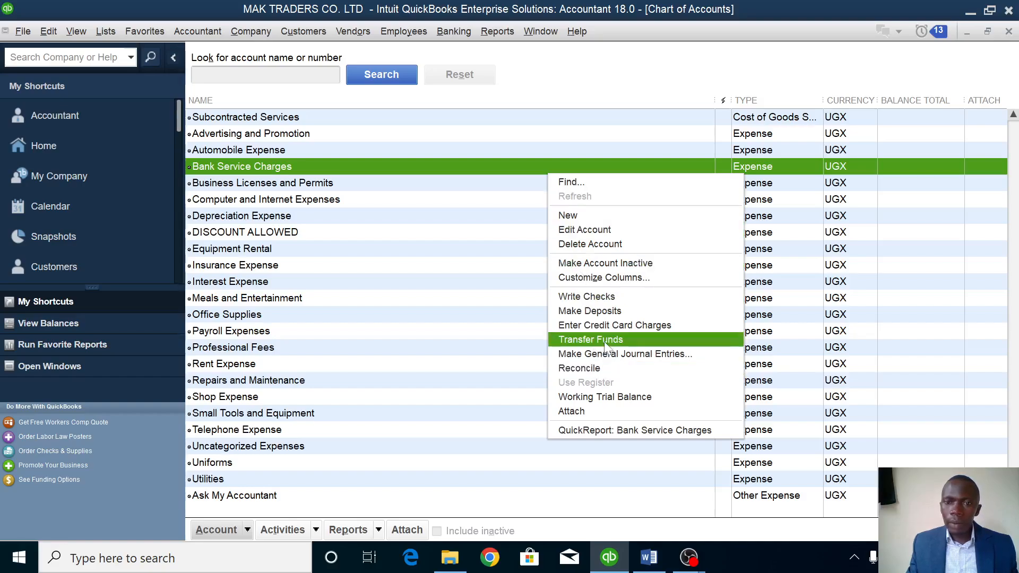
{"action": "left_click", "coordinate": [609, 357]}
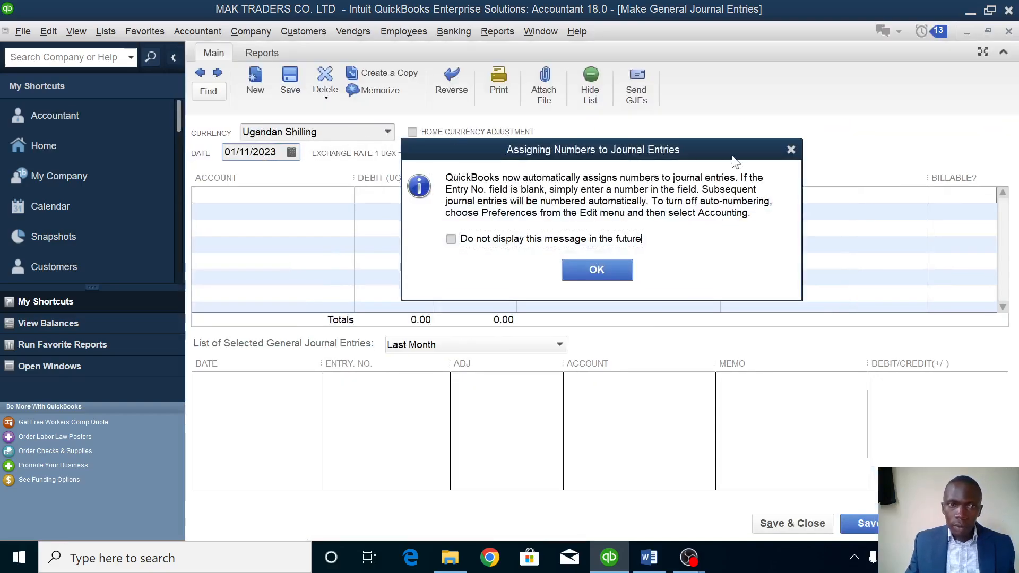
{"action": "left_click", "coordinate": [607, 266]}
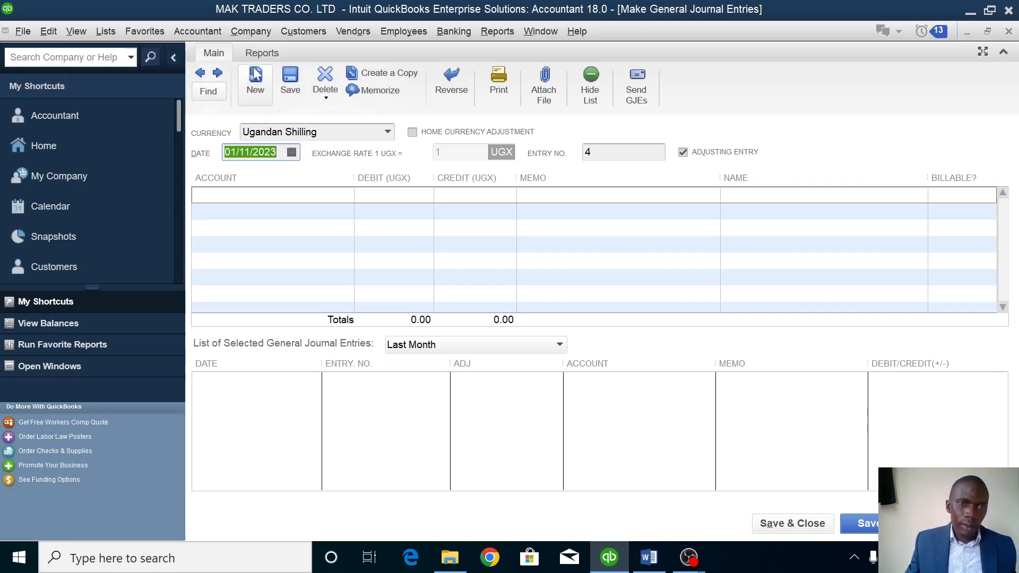
{"action": "left_click", "coordinate": [292, 152]}
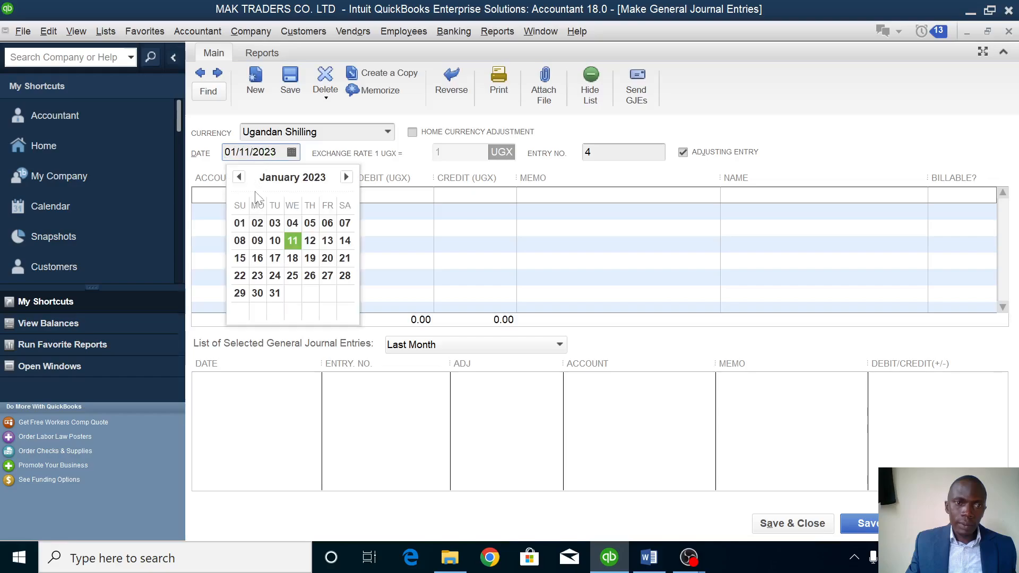
{"action": "left_click", "coordinate": [311, 239]}
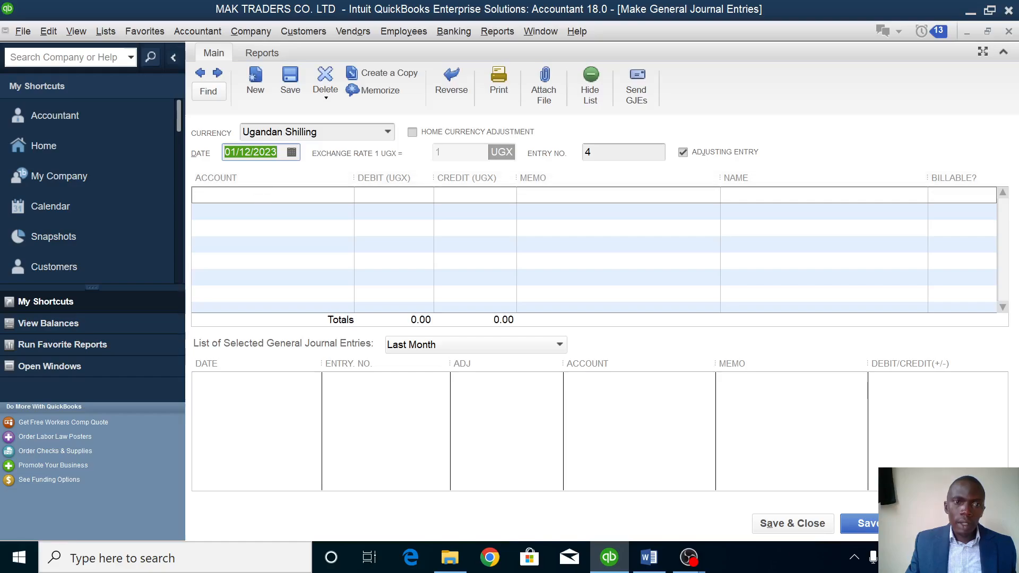
{"action": "left_click", "coordinate": [263, 195]}
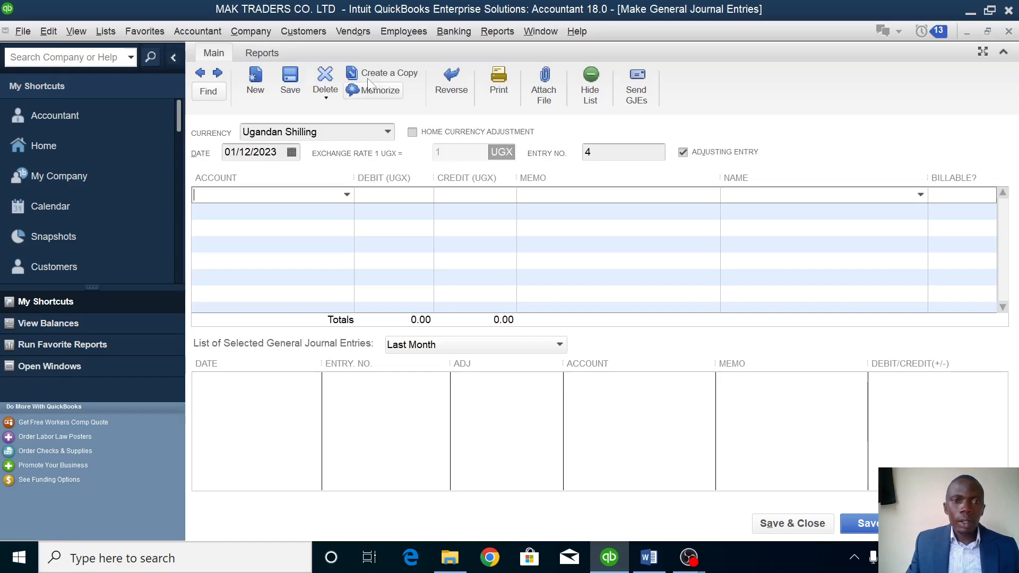
Create a FUEL expense account debited 600,000, then start another new account on line two.
{"action": "left_click", "coordinate": [346, 196]}
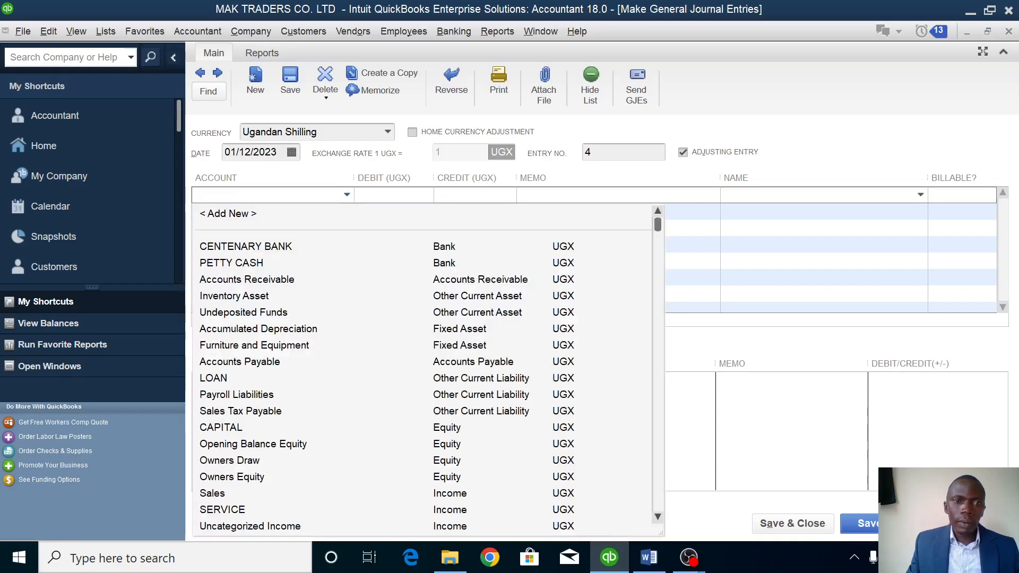
{"action": "left_click", "coordinate": [241, 213]}
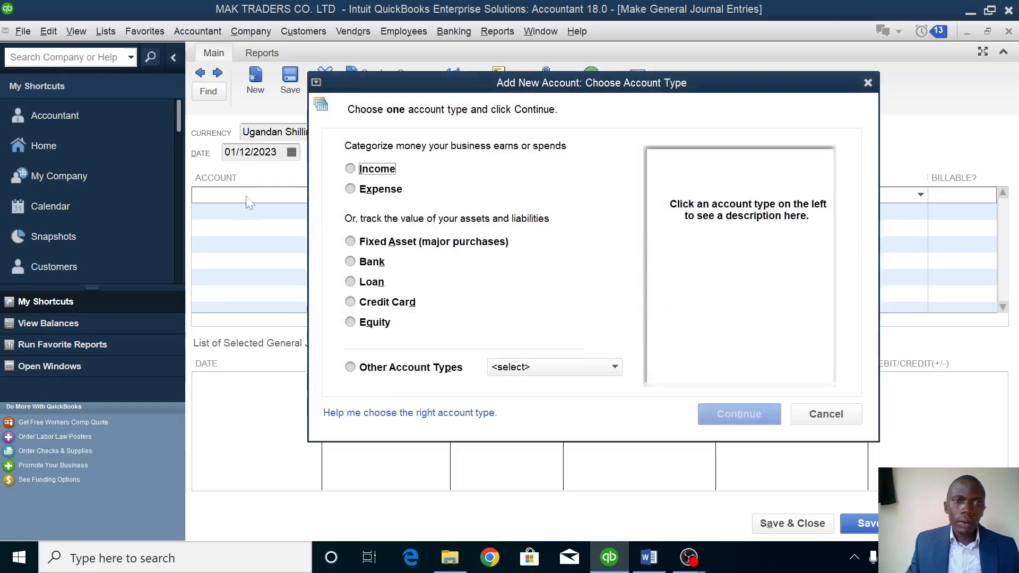
{"action": "left_click", "coordinate": [371, 188]}
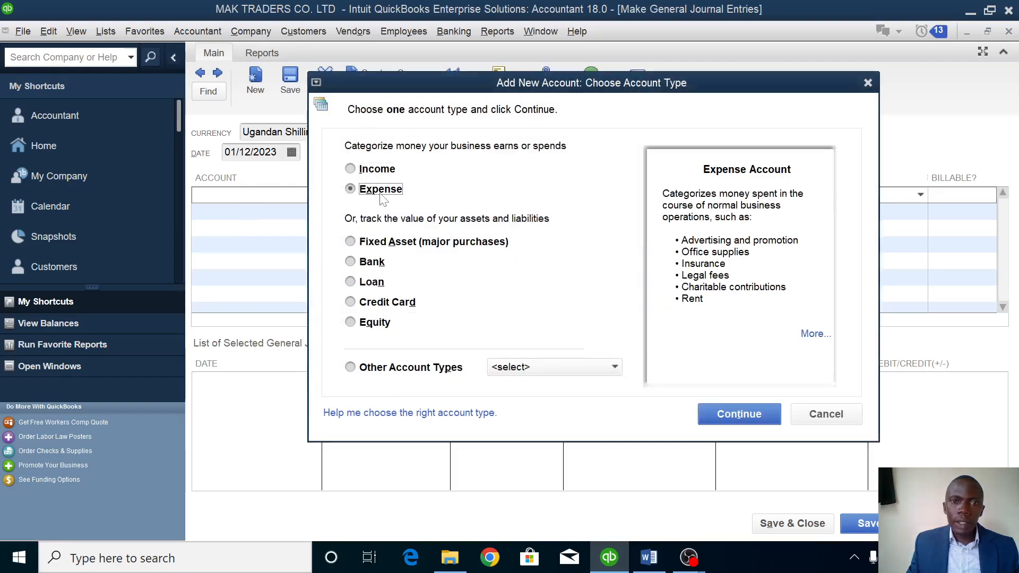
{"action": "left_click", "coordinate": [757, 419]}
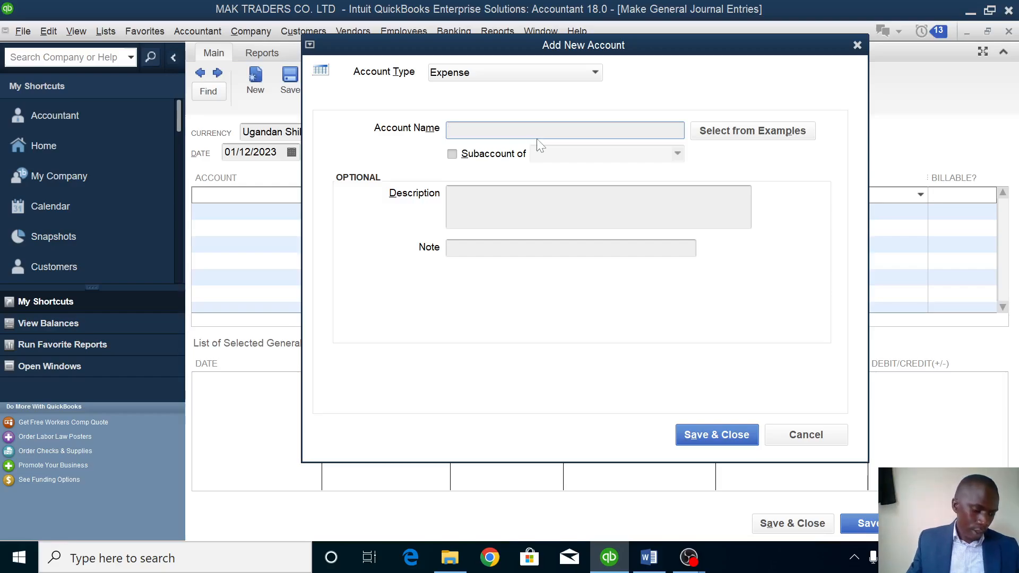
{"action": "type", "text": "F"}
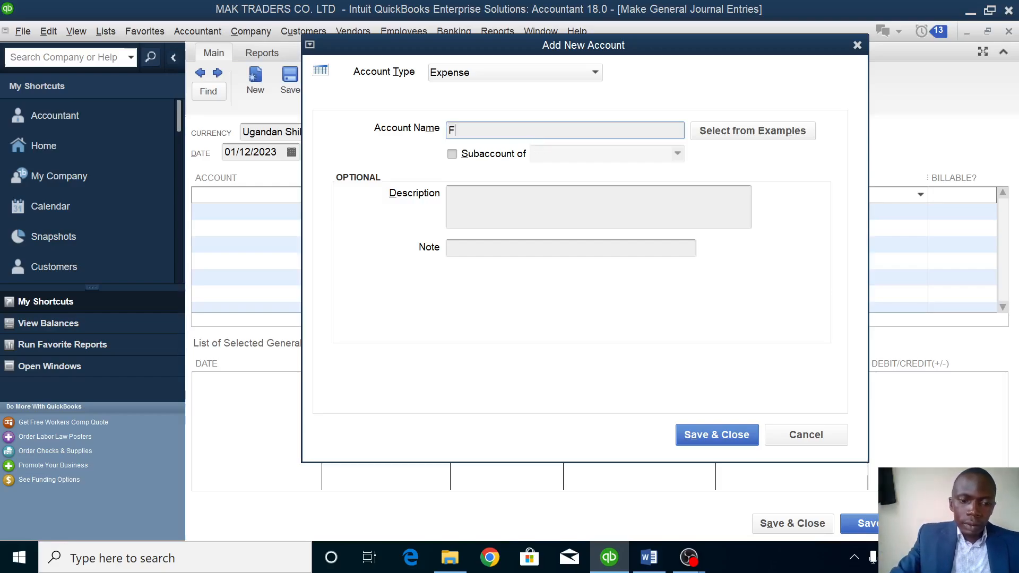
{"action": "type", "text": "UEL"}
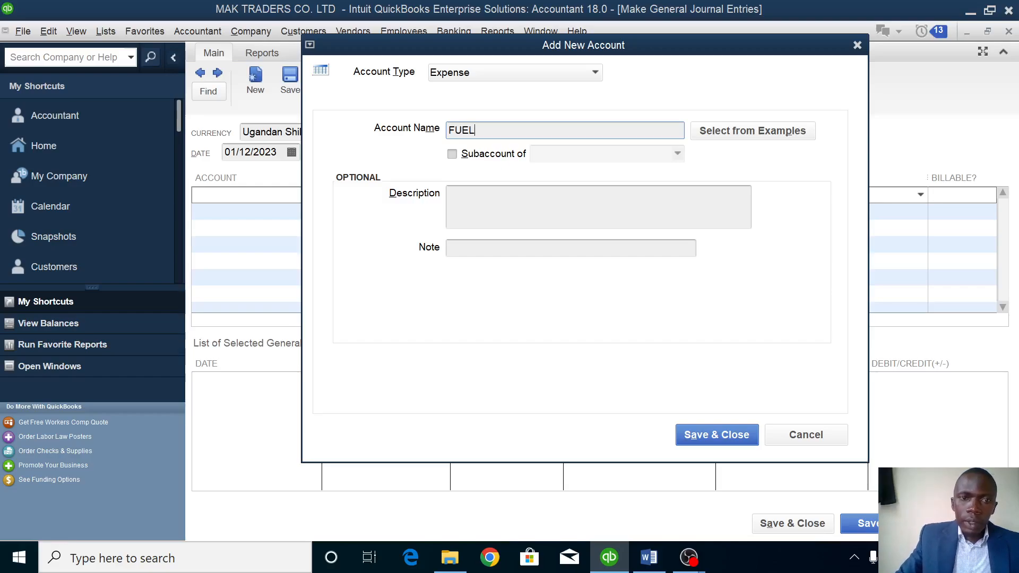
{"action": "left_click", "coordinate": [706, 436]}
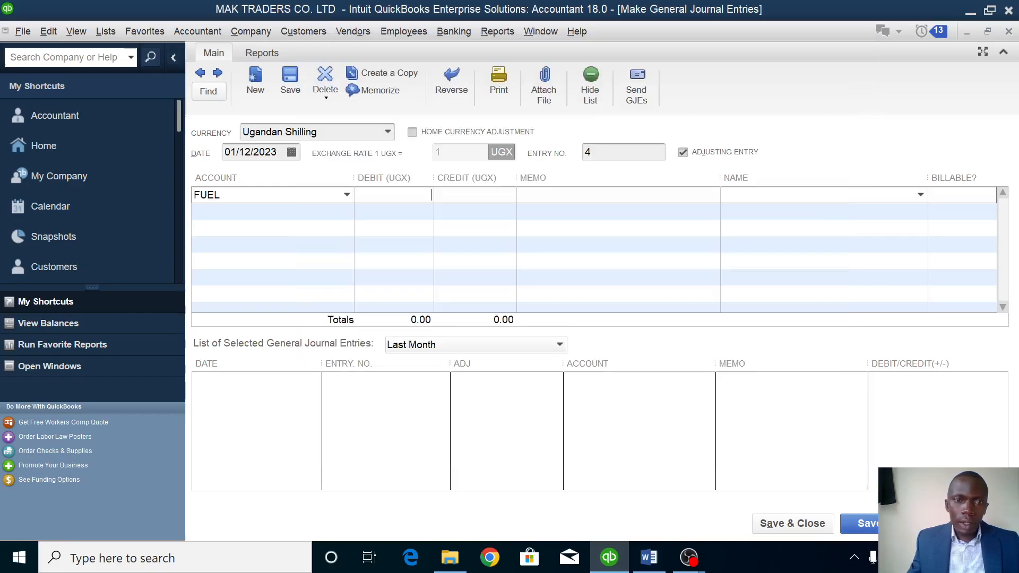
{"action": "type", "text": "600000"}
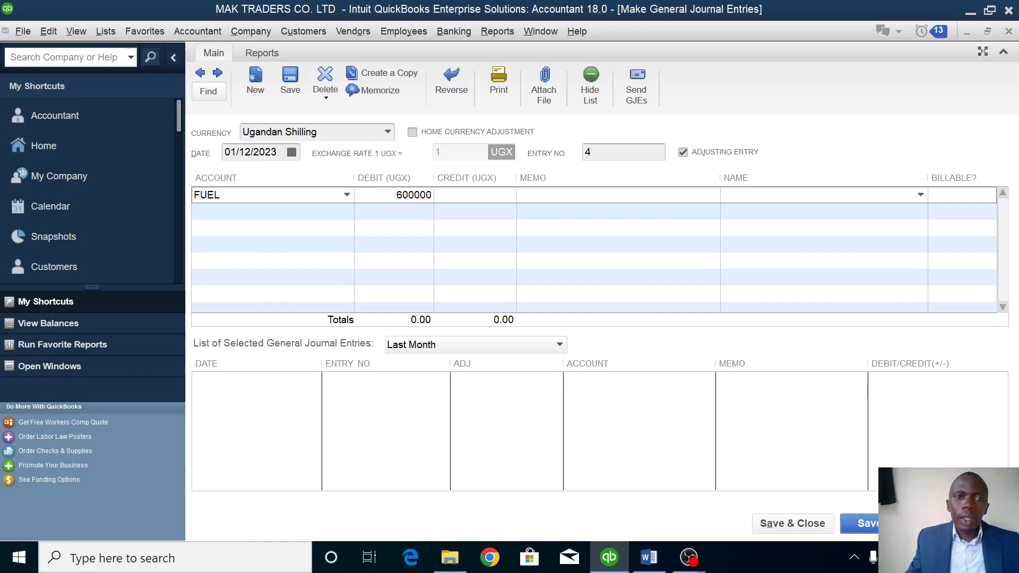
{"action": "left_click", "coordinate": [326, 210]}
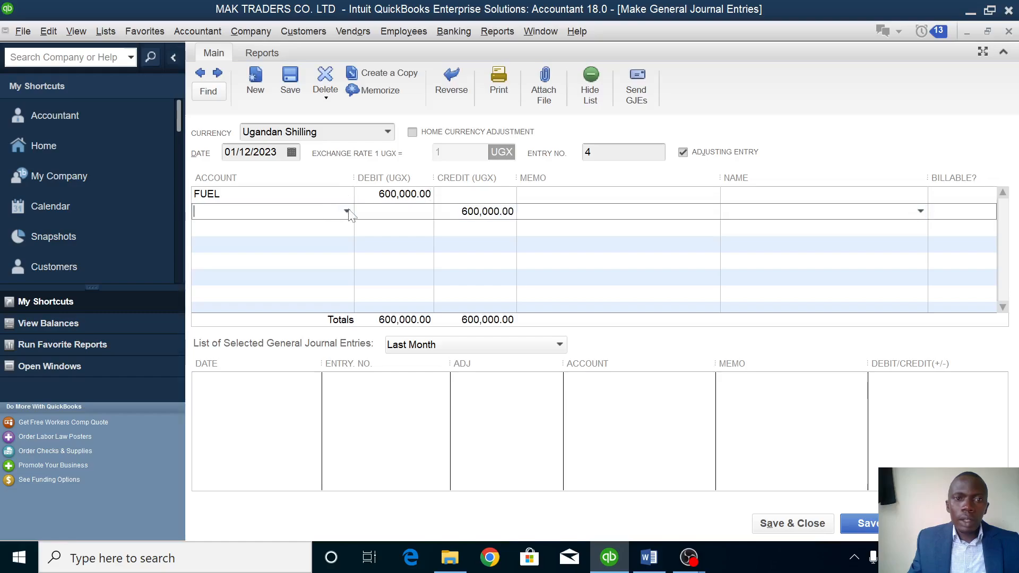
{"action": "left_click", "coordinate": [347, 211]}
{"action": "left_click", "coordinate": [281, 231]}
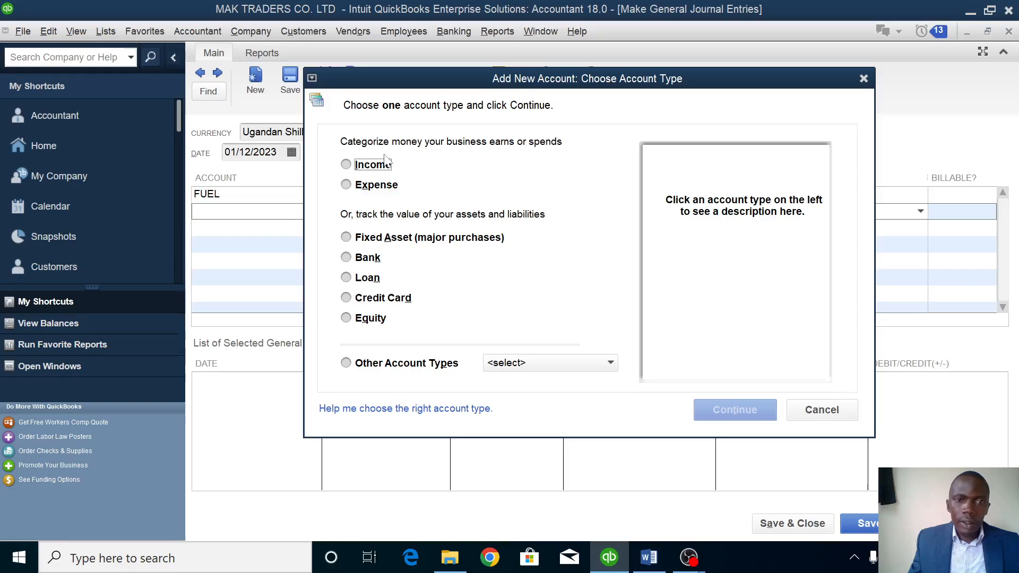
Make the second-line account a RENT expense account debited 200,000, totalling 800,000.
{"action": "left_click", "coordinate": [375, 186]}
{"action": "left_click", "coordinate": [734, 411]}
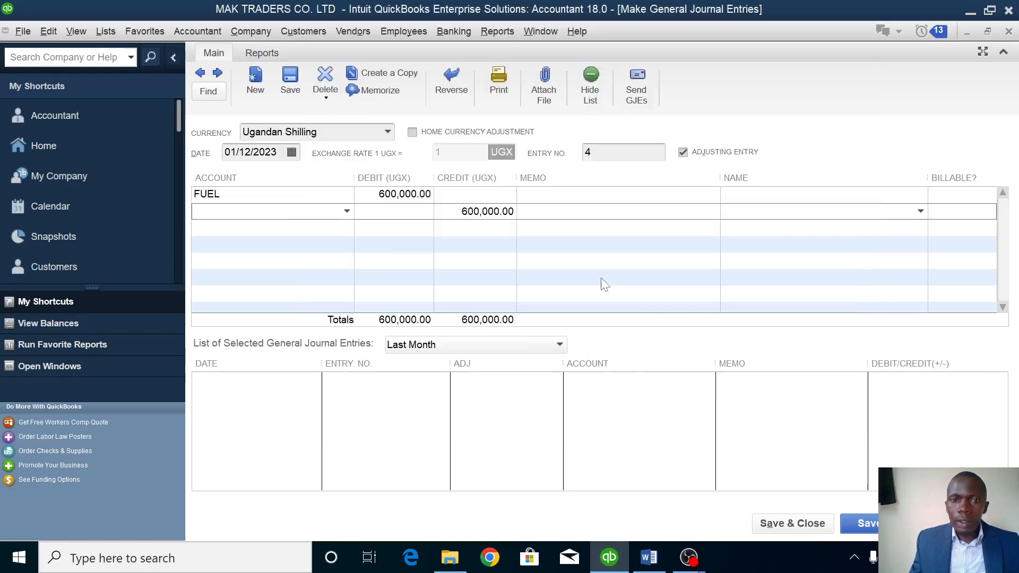
{"action": "type", "text": "RENT"}
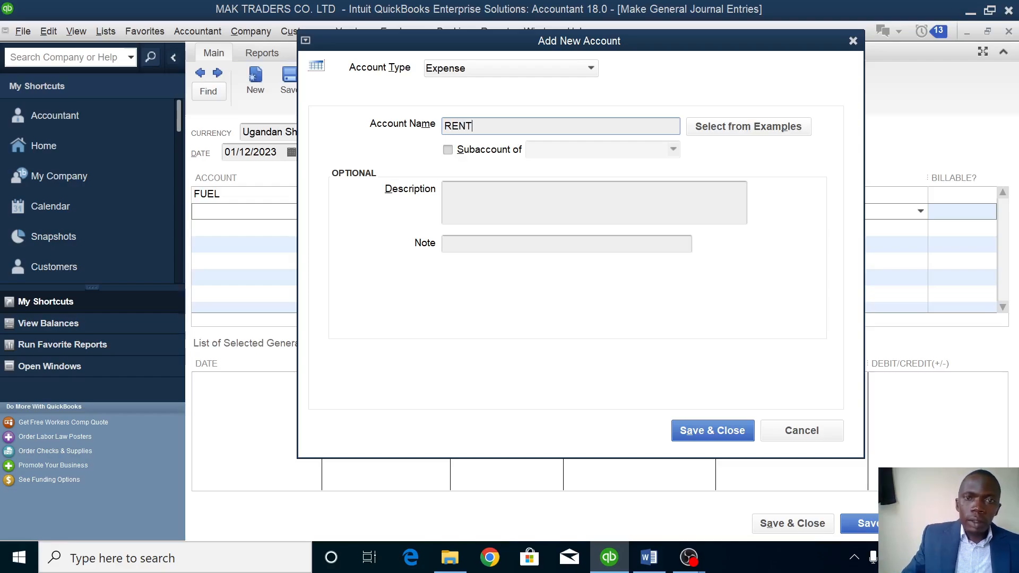
{"action": "left_click", "coordinate": [714, 428]}
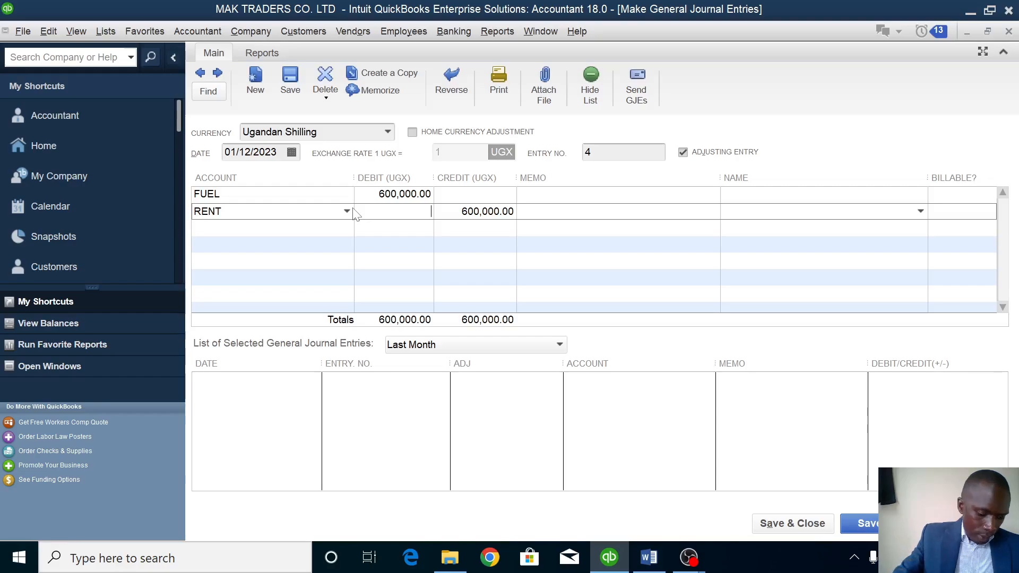
{"action": "type", "text": "200000"}
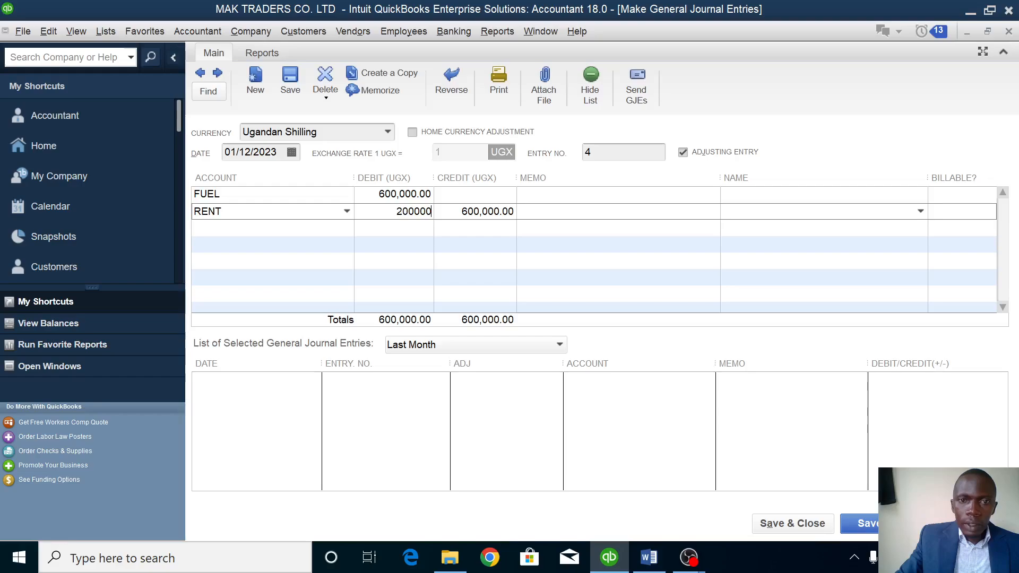
{"action": "left_click", "coordinate": [244, 228]}
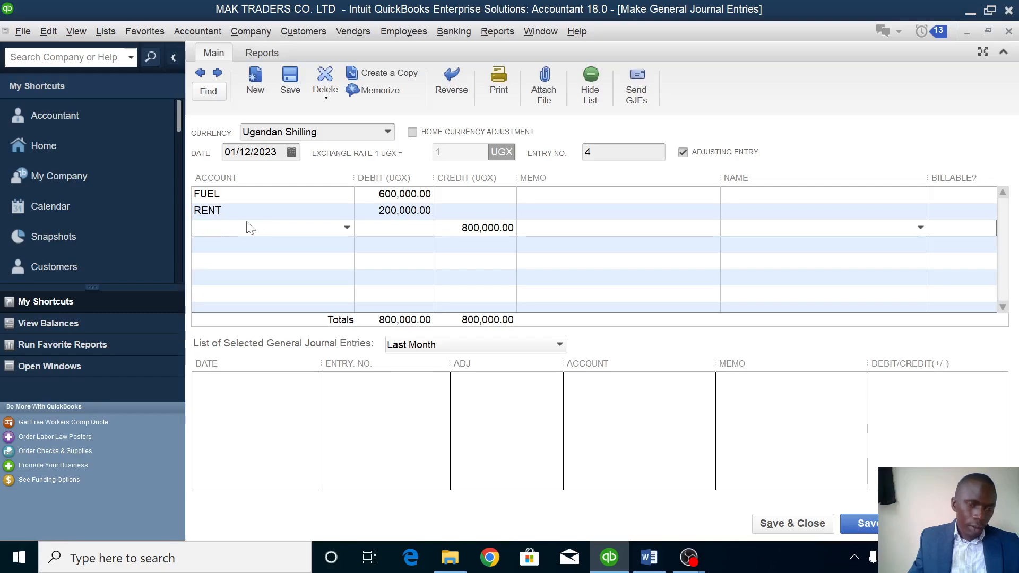
Create an OFFICE CLEANING expense account on line three and correct its debit to 220,000.
{"action": "left_click", "coordinate": [346, 228]}
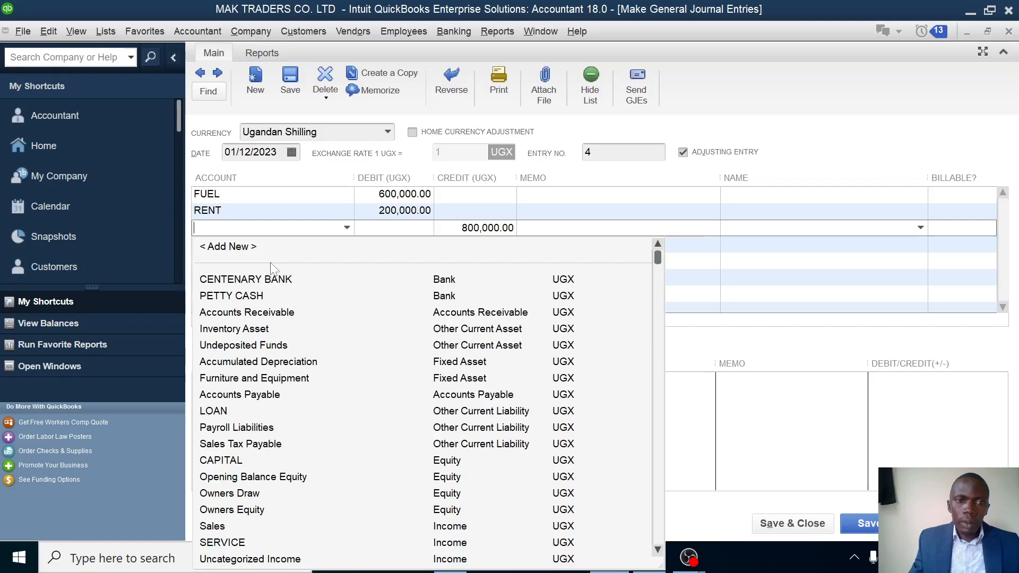
{"action": "left_click", "coordinate": [269, 246]}
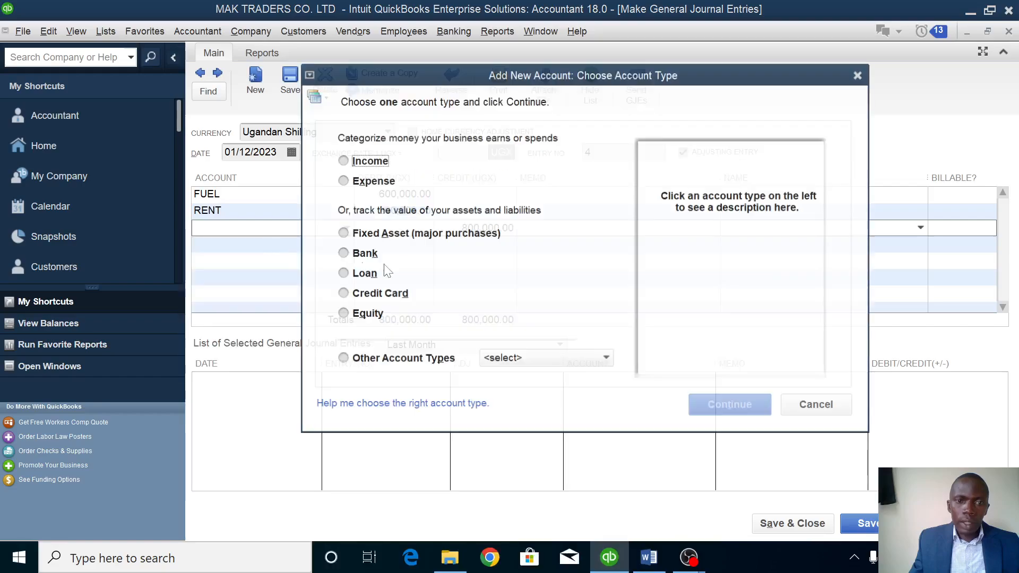
{"action": "left_click", "coordinate": [376, 183]}
{"action": "left_click", "coordinate": [730, 406]}
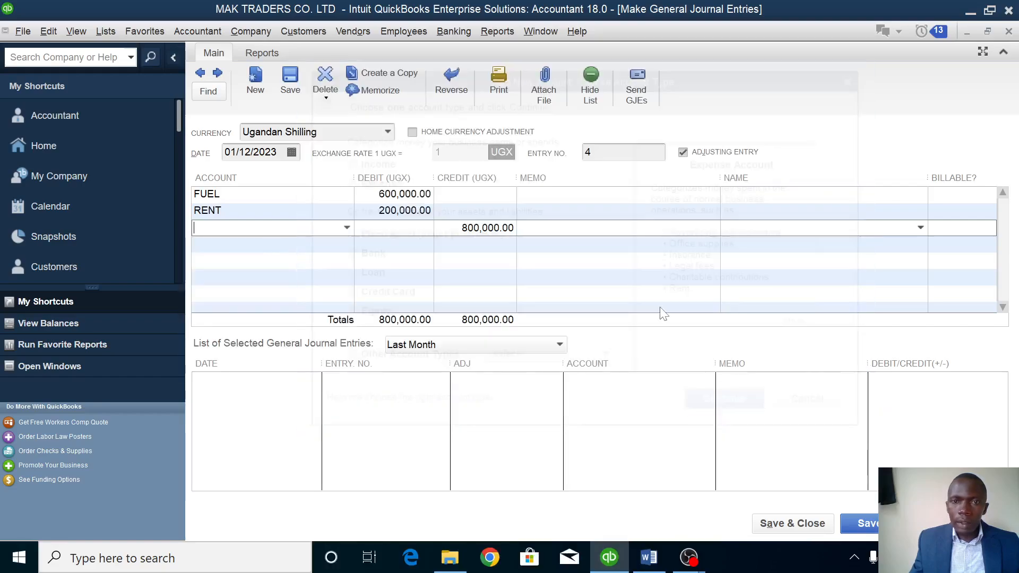
{"action": "type", "text": "O"}
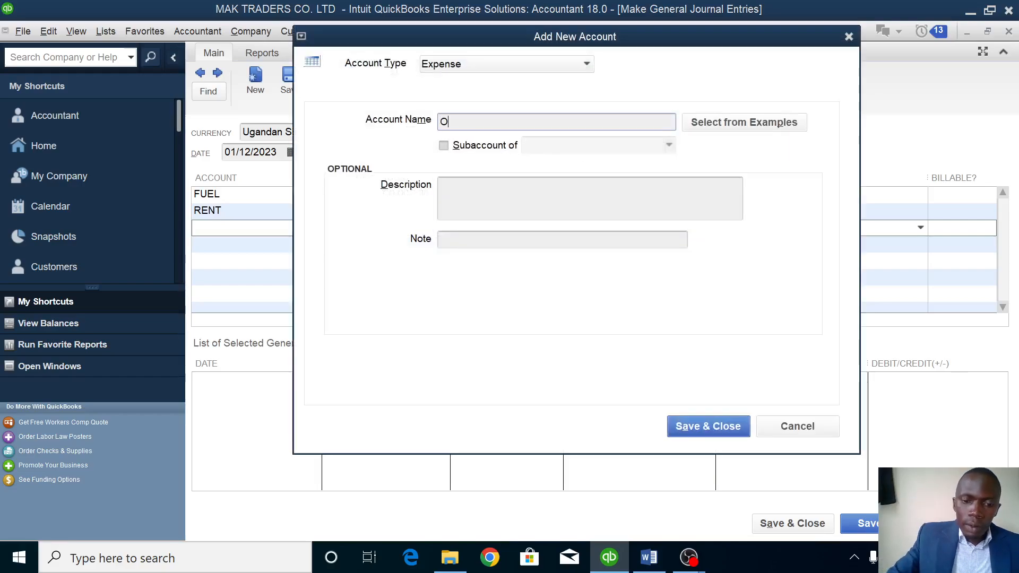
{"action": "type", "text": "FFIC"}
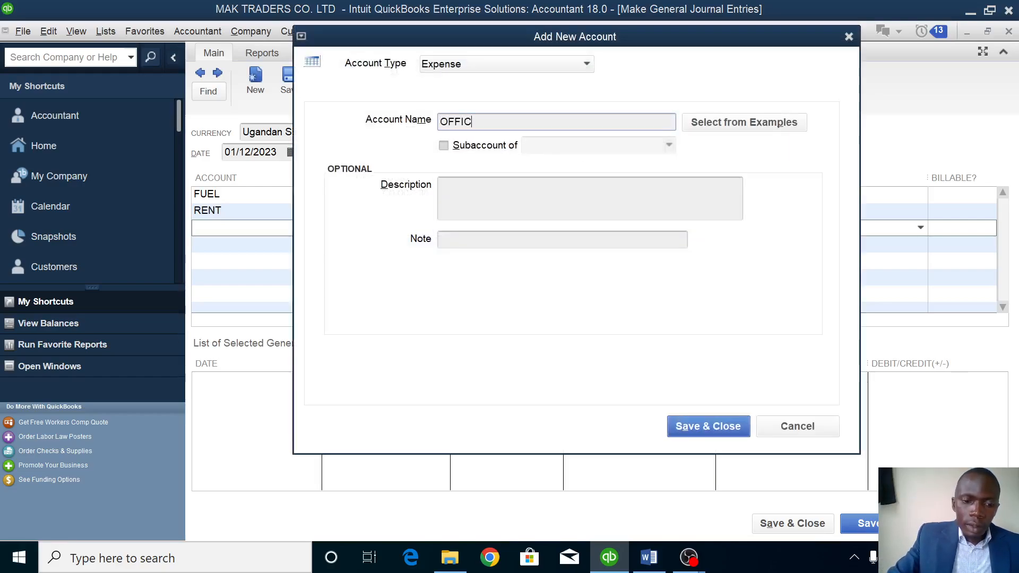
{"action": "type", "text": "E CL"}
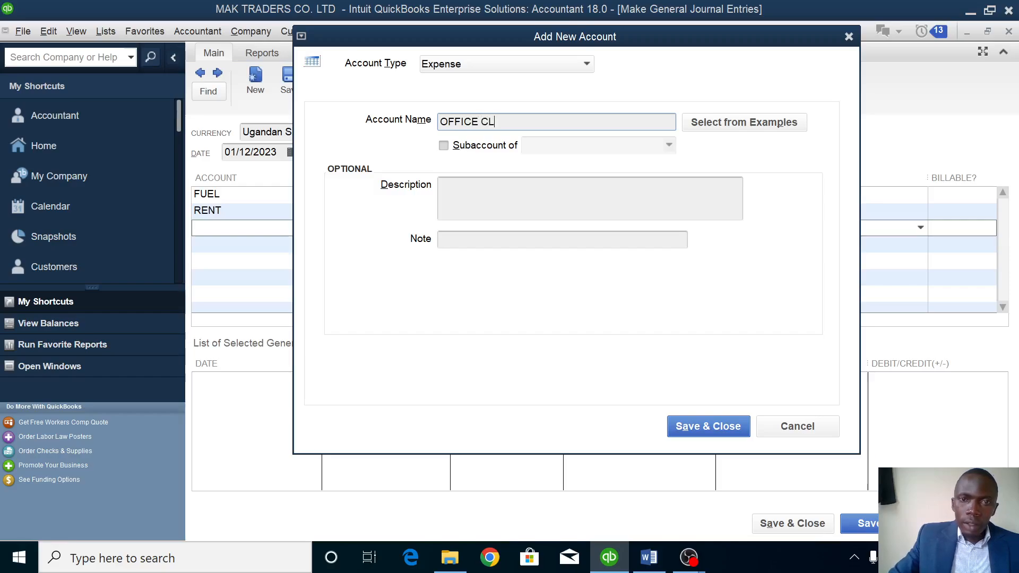
{"action": "type", "text": "E"}
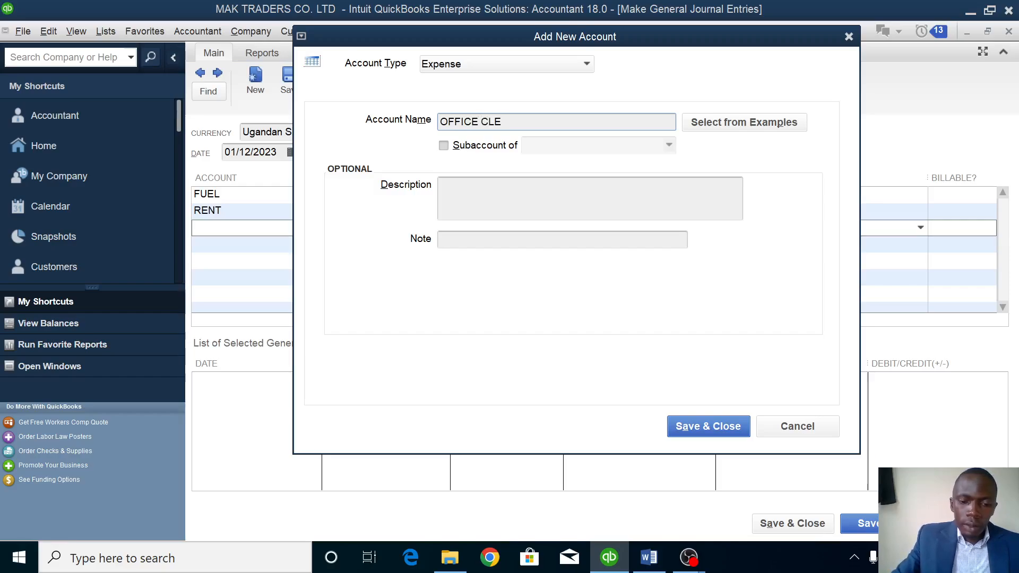
{"action": "type", "text": "ANING"}
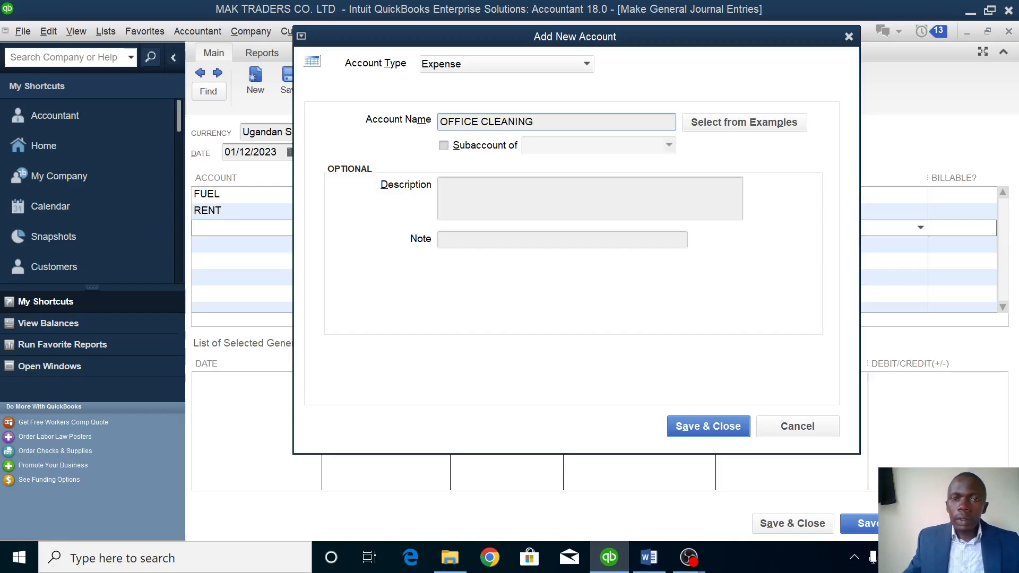
{"action": "left_click", "coordinate": [721, 421]}
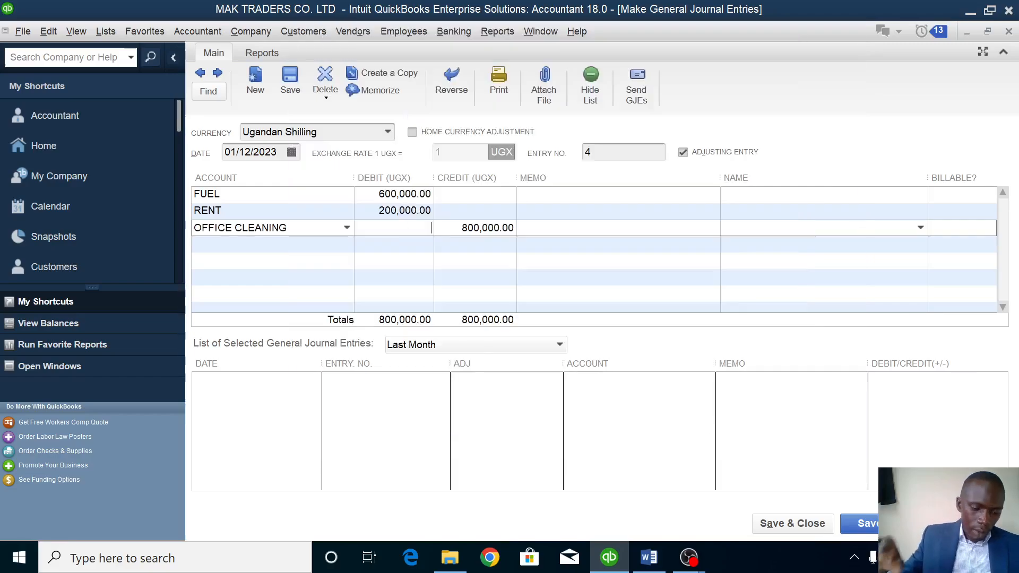
{"action": "key", "text": "Tab"}
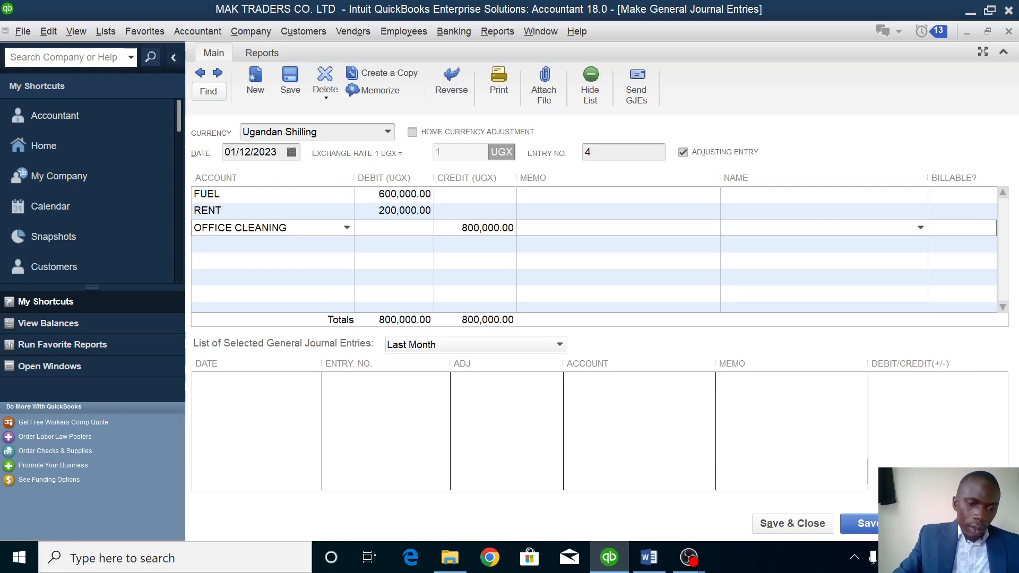
{"action": "type", "text": "22"}
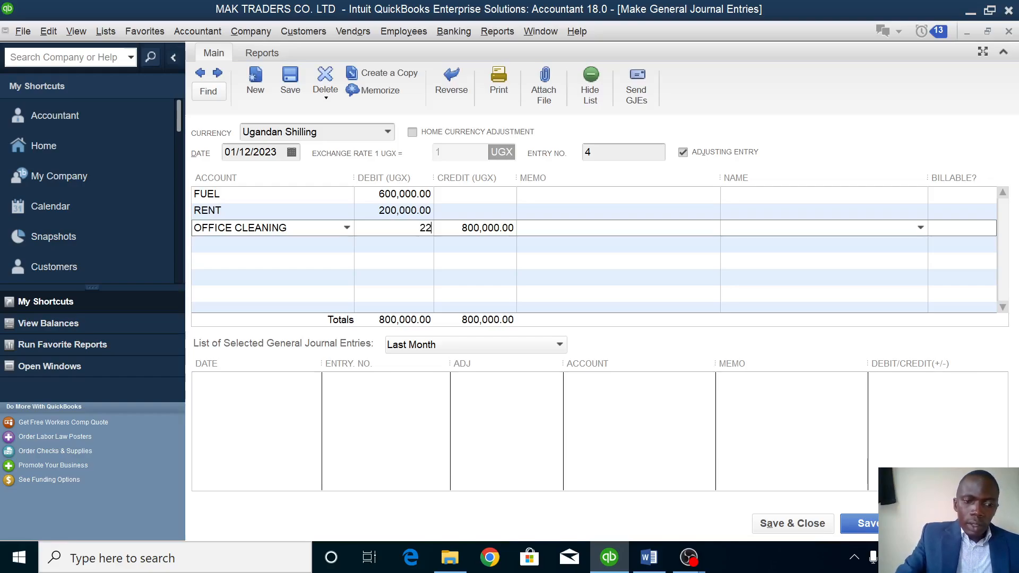
{"action": "type", "text": "00000"}
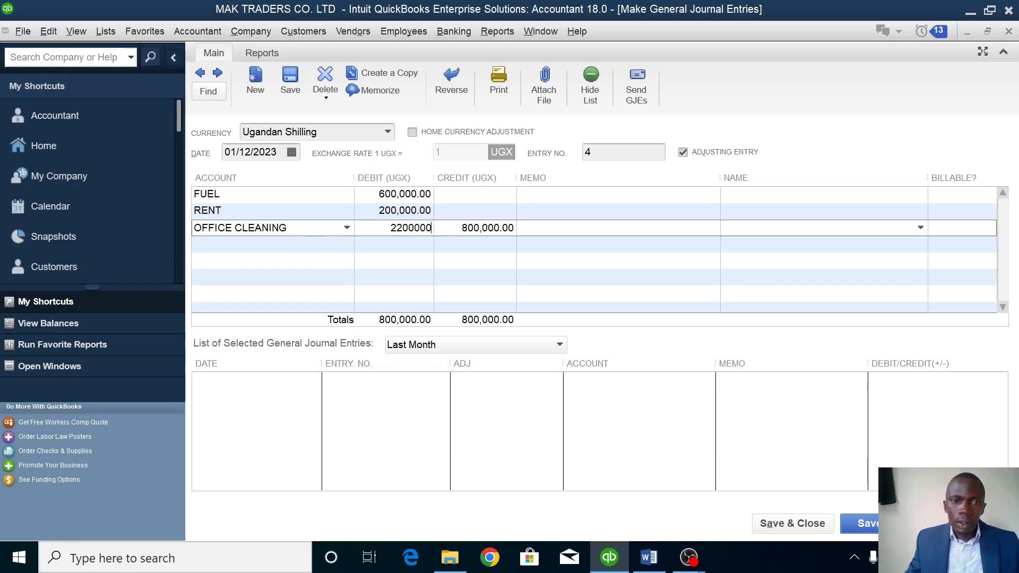
{"action": "left_click", "coordinate": [304, 244]}
{"action": "left_click", "coordinate": [405, 227]}
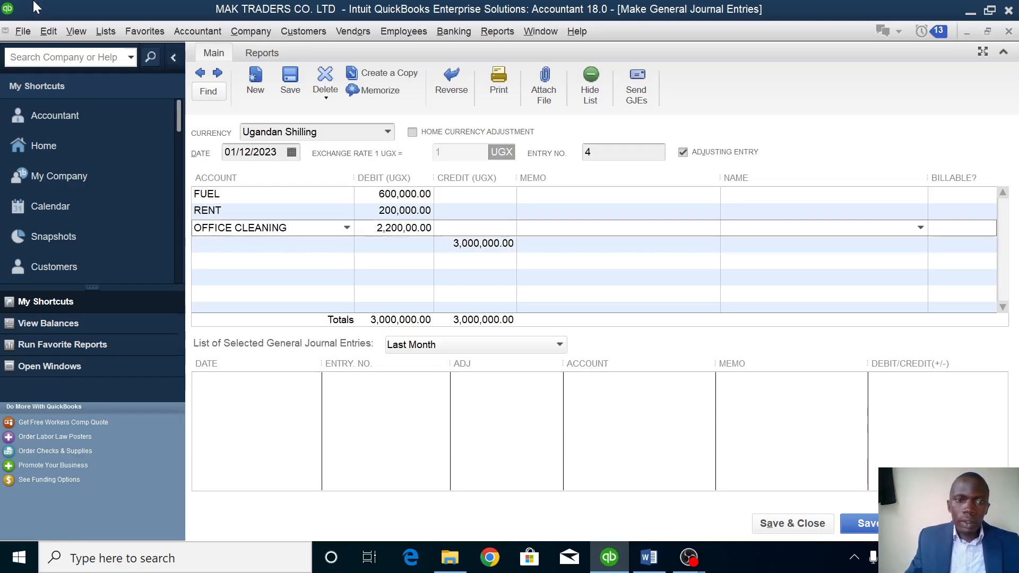
{"action": "left_click", "coordinate": [272, 244]}
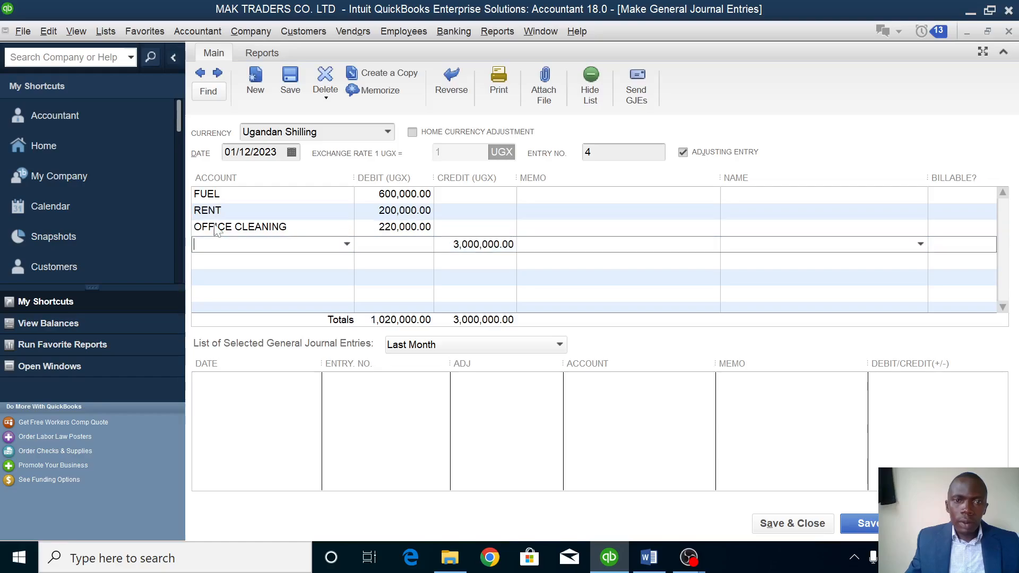
Create an ELECTRICITY expense account on line four with a 480,000 debit.
{"action": "left_click", "coordinate": [346, 244]}
{"action": "left_click", "coordinate": [242, 262]}
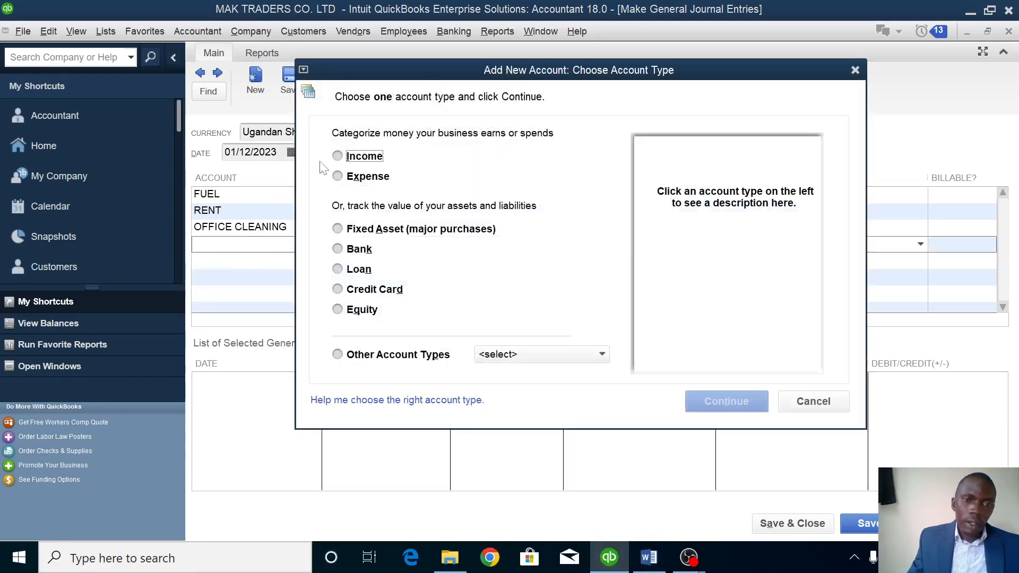
{"action": "left_click", "coordinate": [358, 178]}
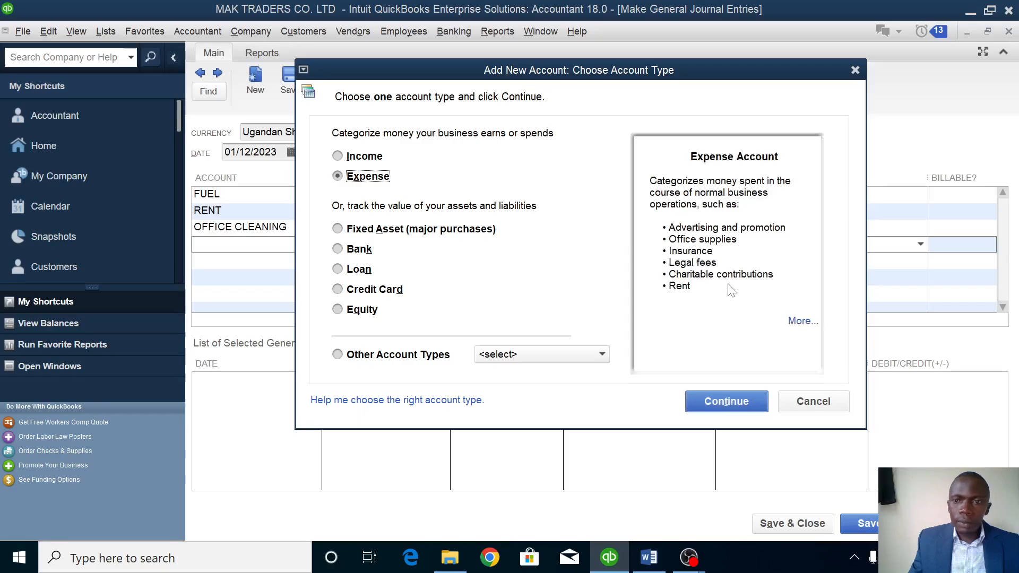
{"action": "left_click", "coordinate": [742, 402]}
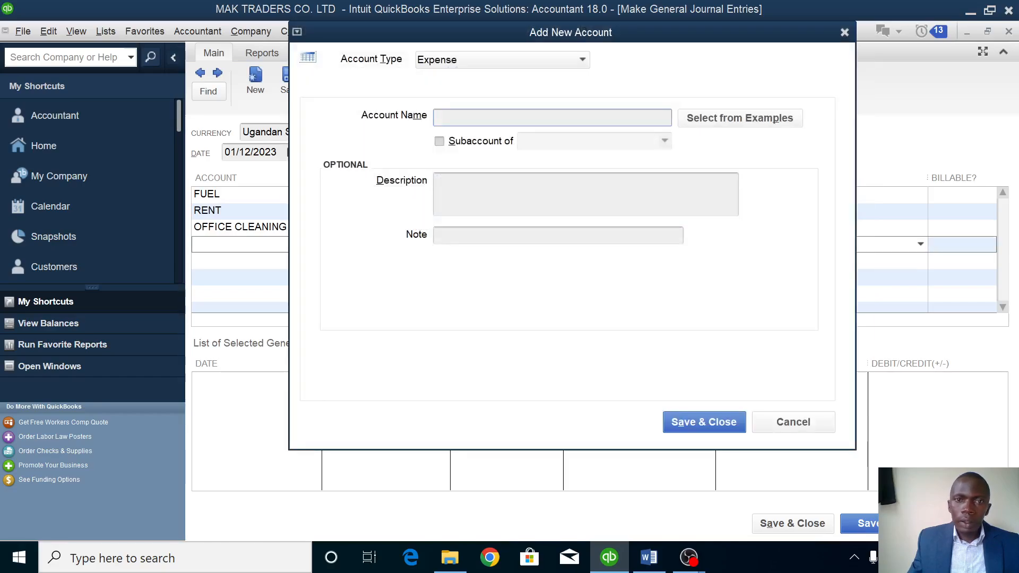
{"action": "type", "text": "E"}
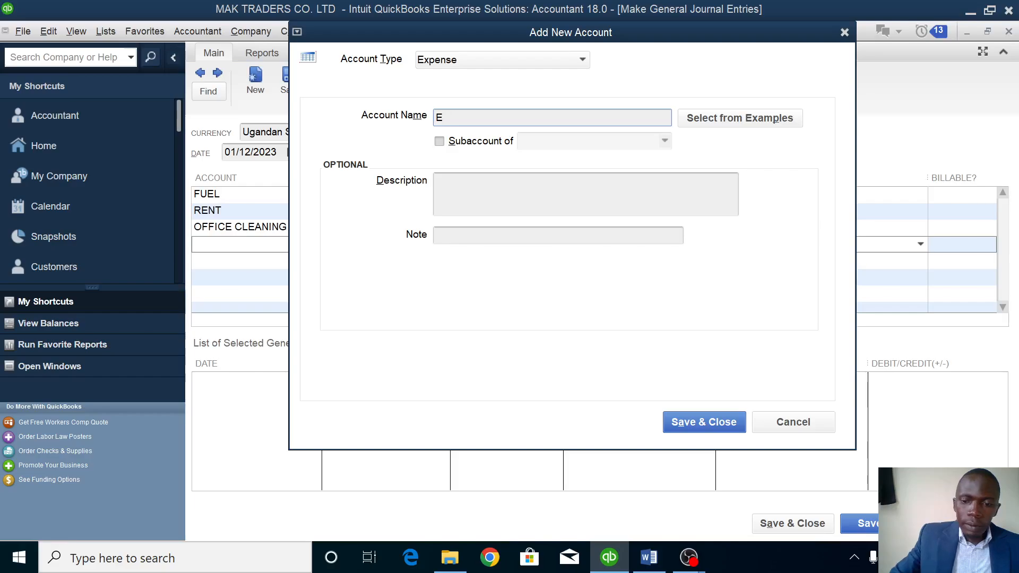
{"action": "type", "text": "LECT"}
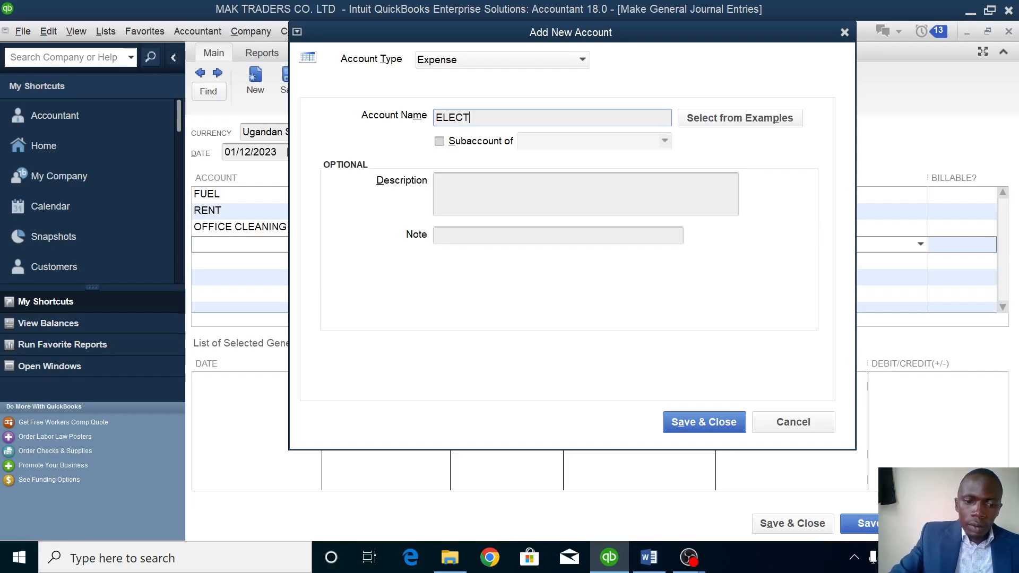
{"action": "type", "text": "RICITY"}
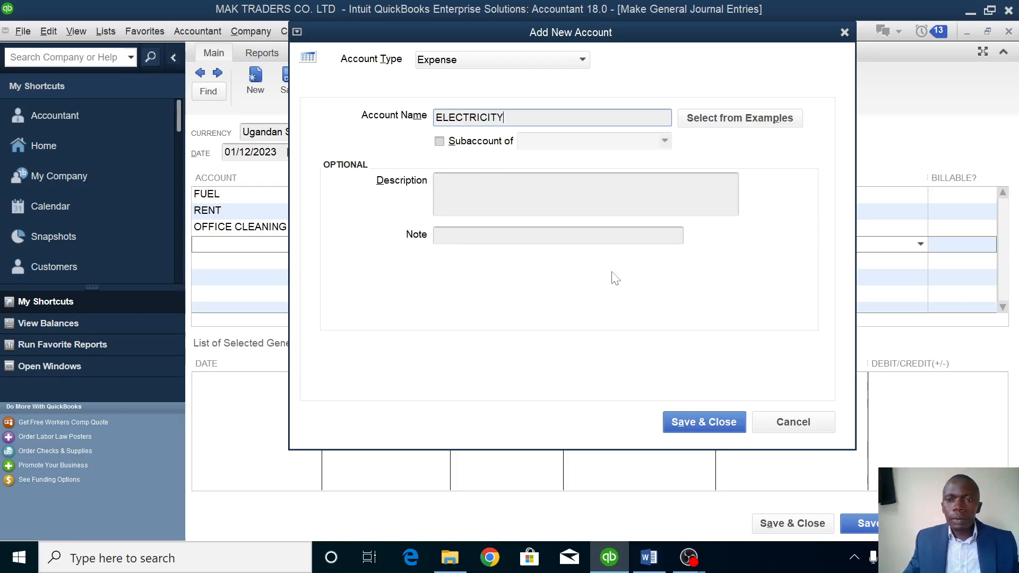
{"action": "left_click", "coordinate": [706, 416]}
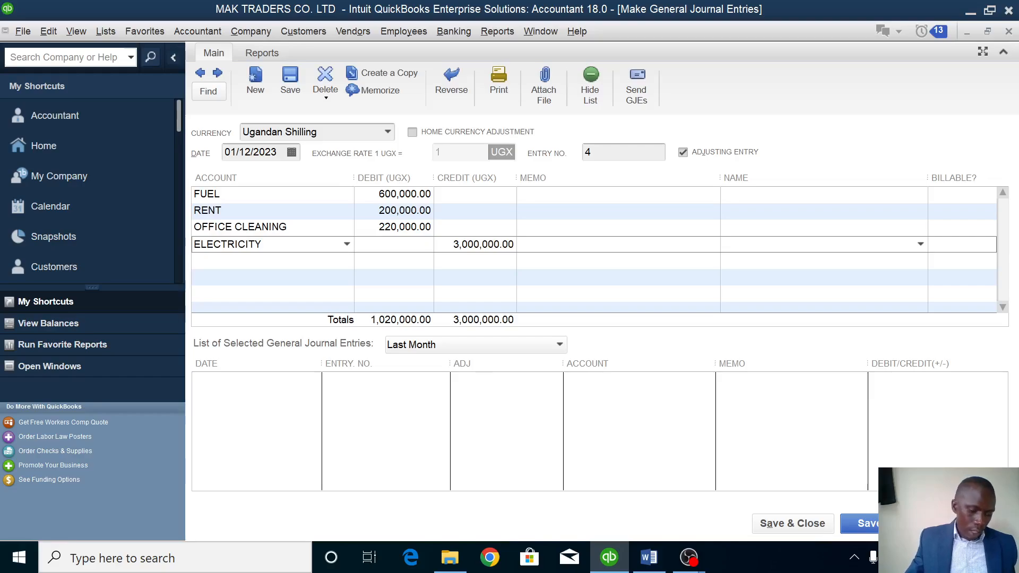
{"action": "type", "text": "480000"}
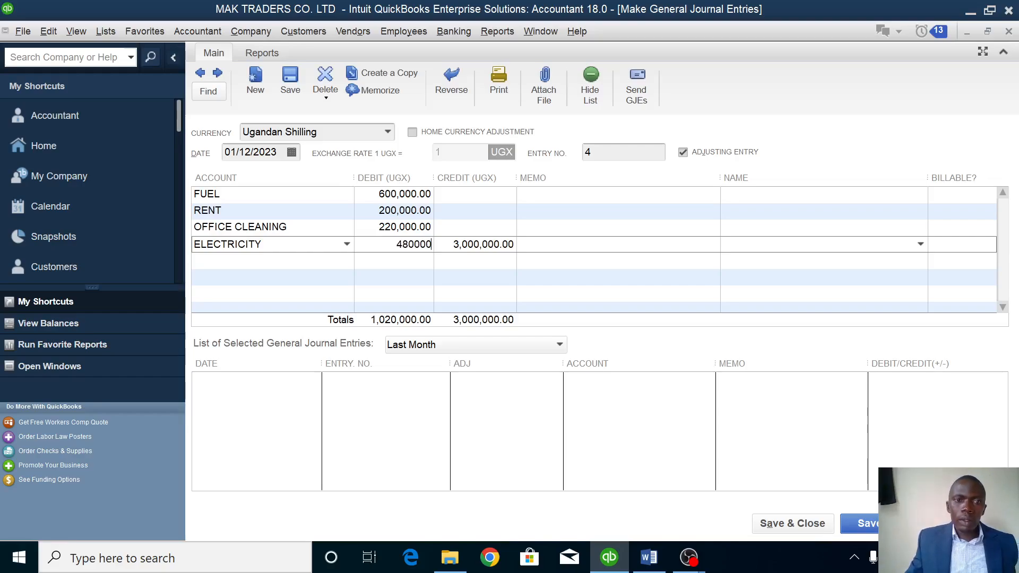
{"action": "left_click", "coordinate": [297, 260]}
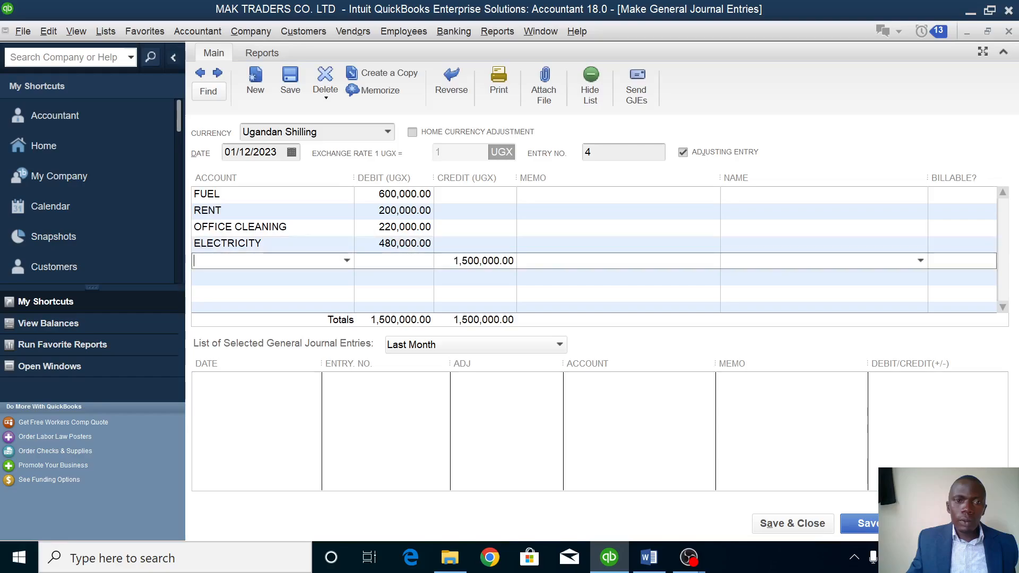
Create an ADVERTISING expense account on line five and enter 200000 as its debit.
{"action": "left_click", "coordinate": [348, 261]}
{"action": "left_click", "coordinate": [230, 285]}
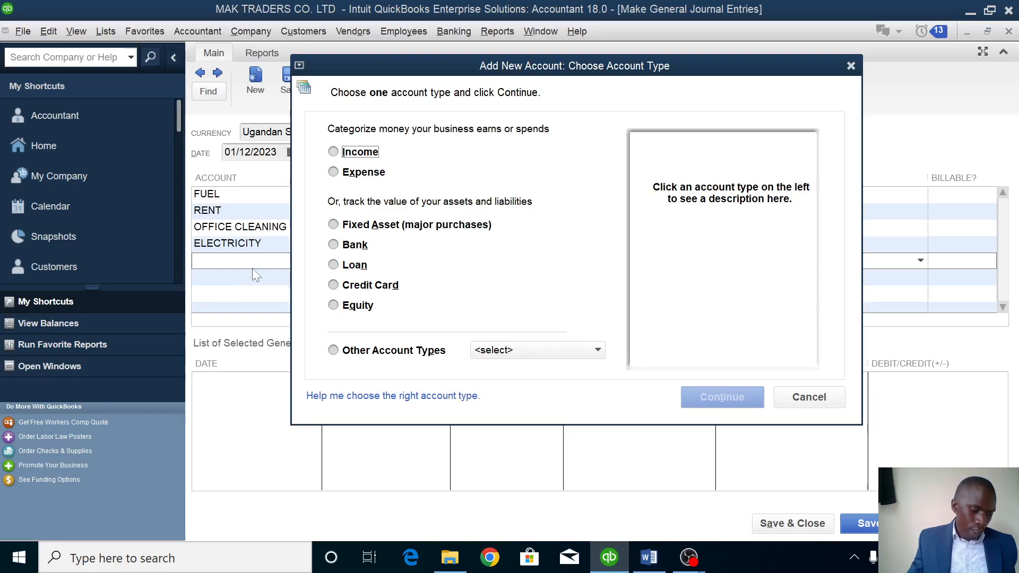
{"action": "left_click", "coordinate": [363, 172]}
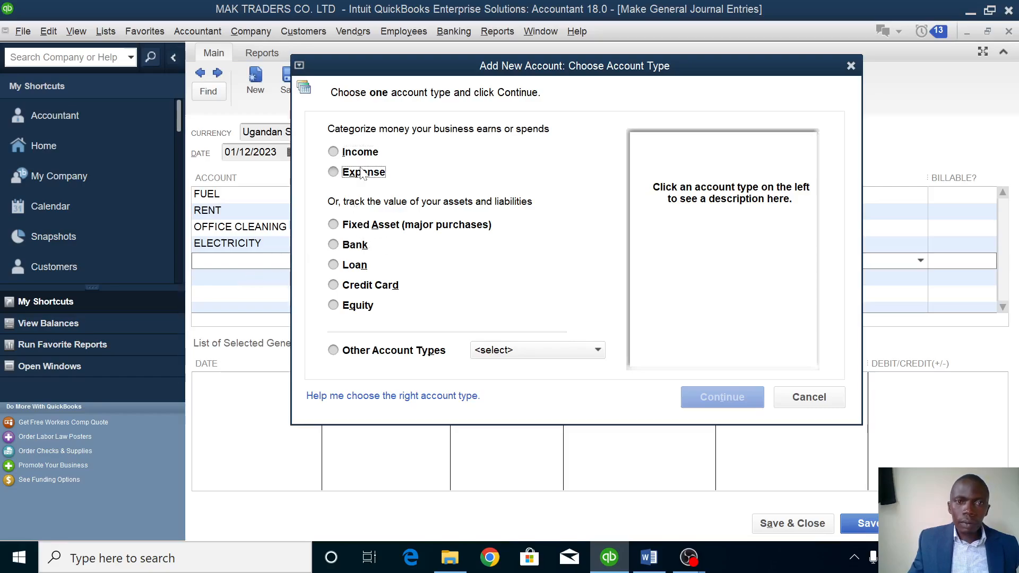
{"action": "left_click", "coordinate": [722, 398]}
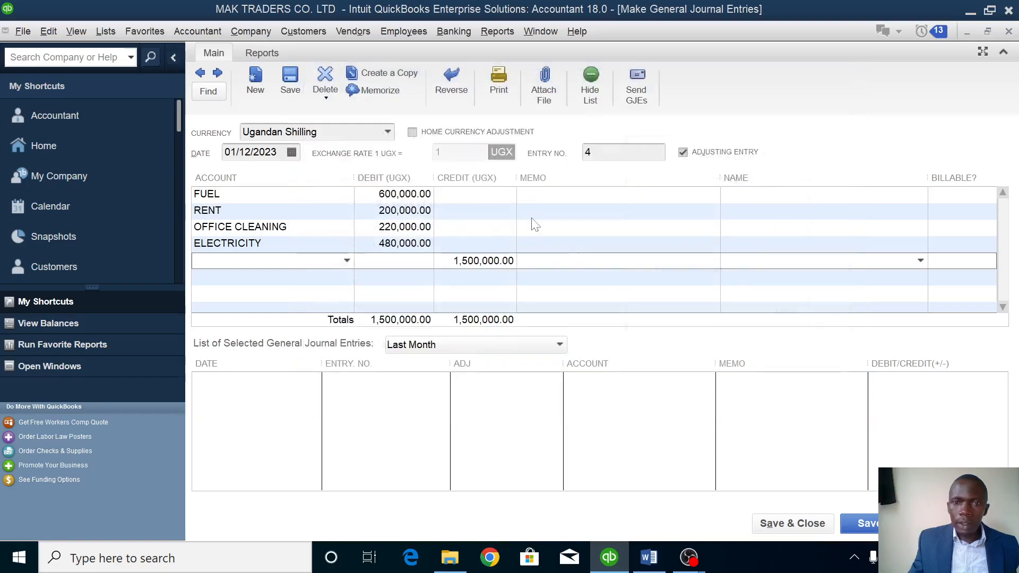
{"action": "type", "text": "AD"}
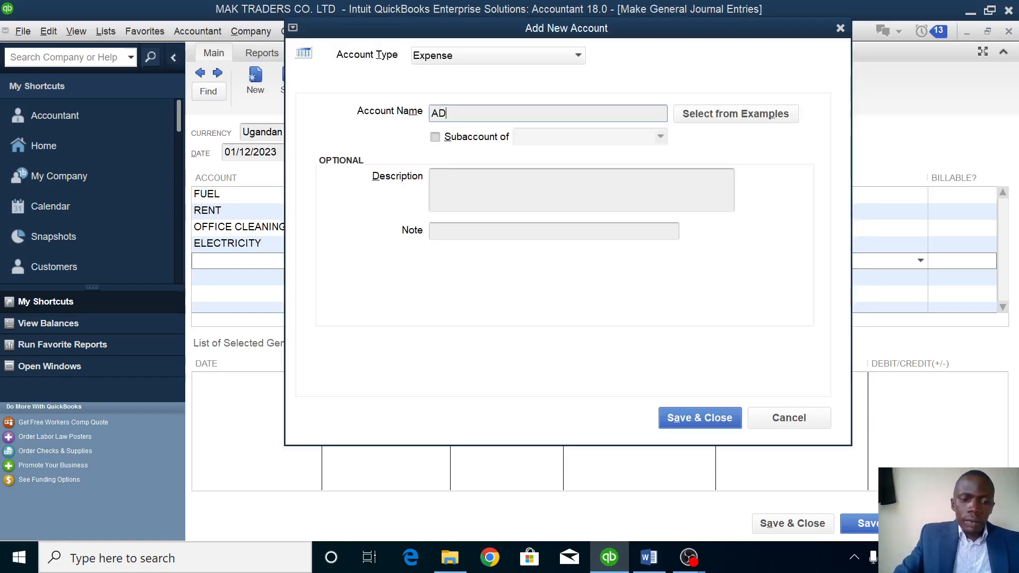
{"action": "type", "text": "VERT"}
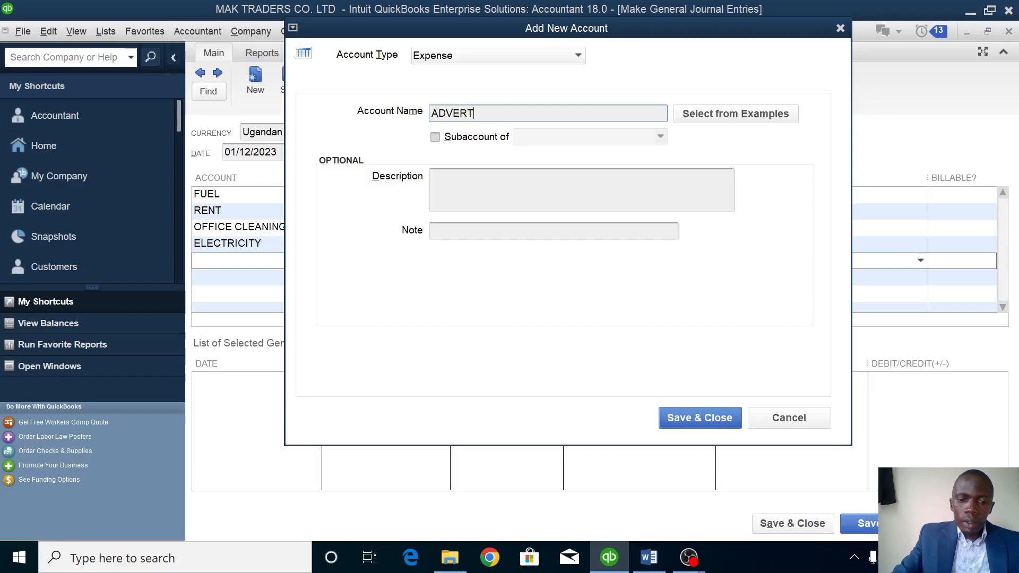
{"action": "type", "text": "ISING"}
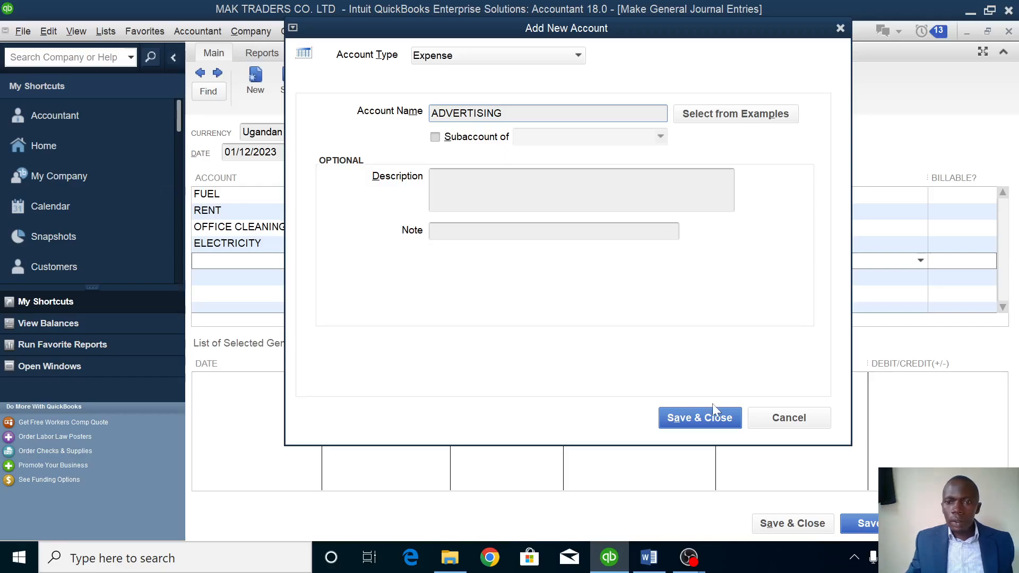
{"action": "left_click", "coordinate": [727, 422]}
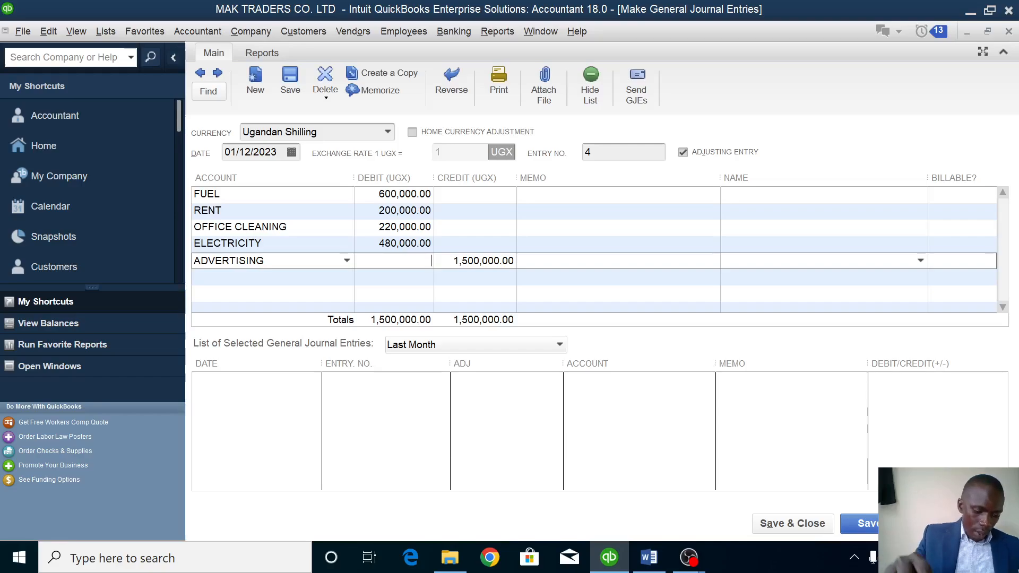
{"action": "type", "text": "200000"}
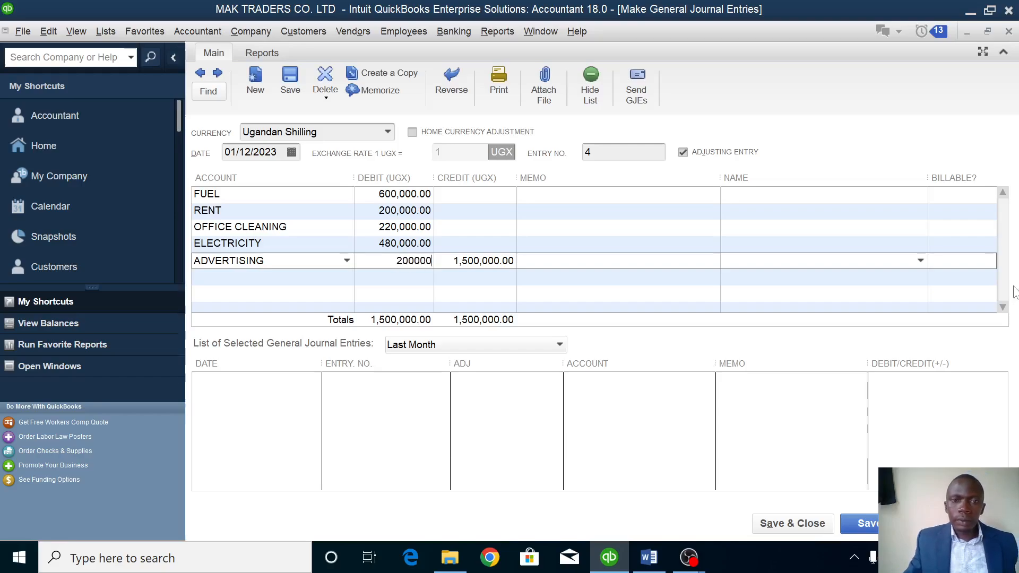
Add a new AUDIT FEES expense account debited 200,000, bringing totals to 1,900,000.
{"action": "left_click", "coordinate": [276, 277]}
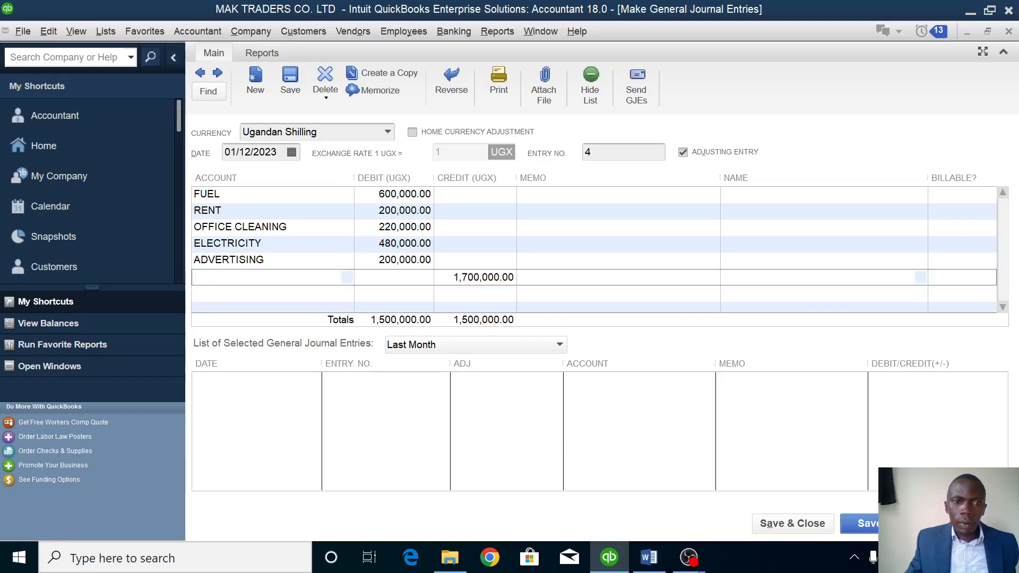
{"action": "left_click", "coordinate": [347, 278]}
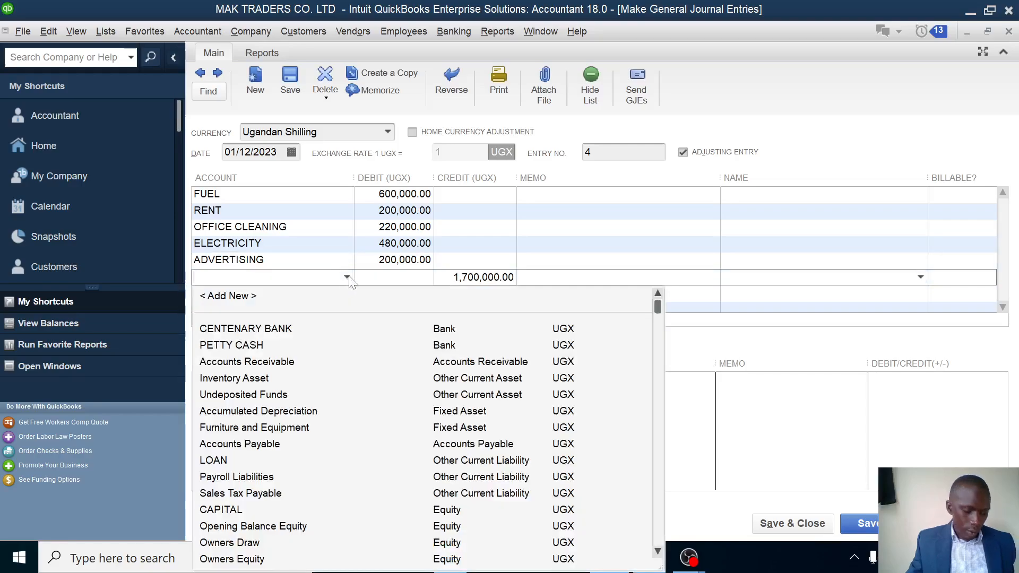
{"action": "left_click", "coordinate": [242, 295]}
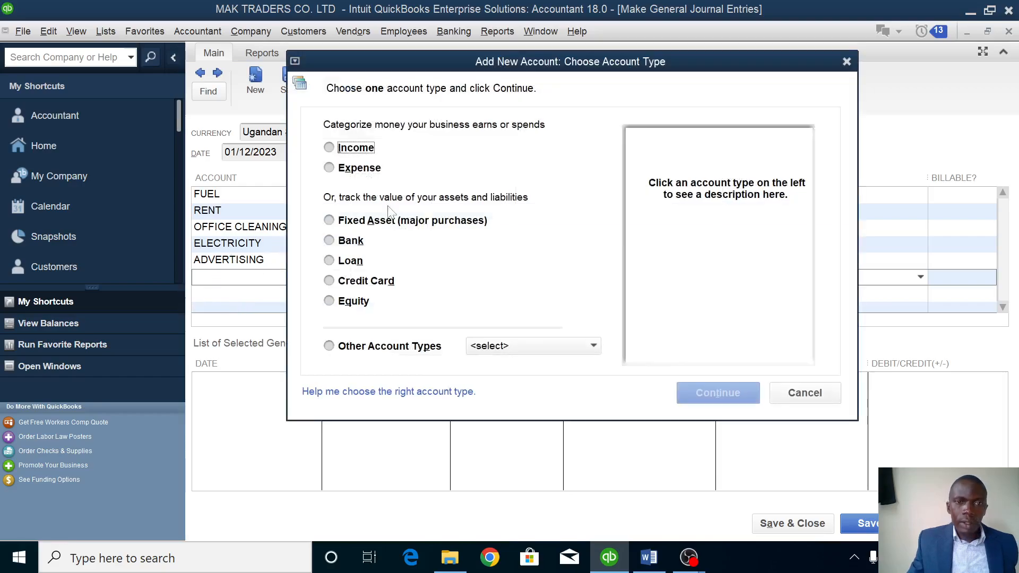
{"action": "left_click", "coordinate": [371, 171]}
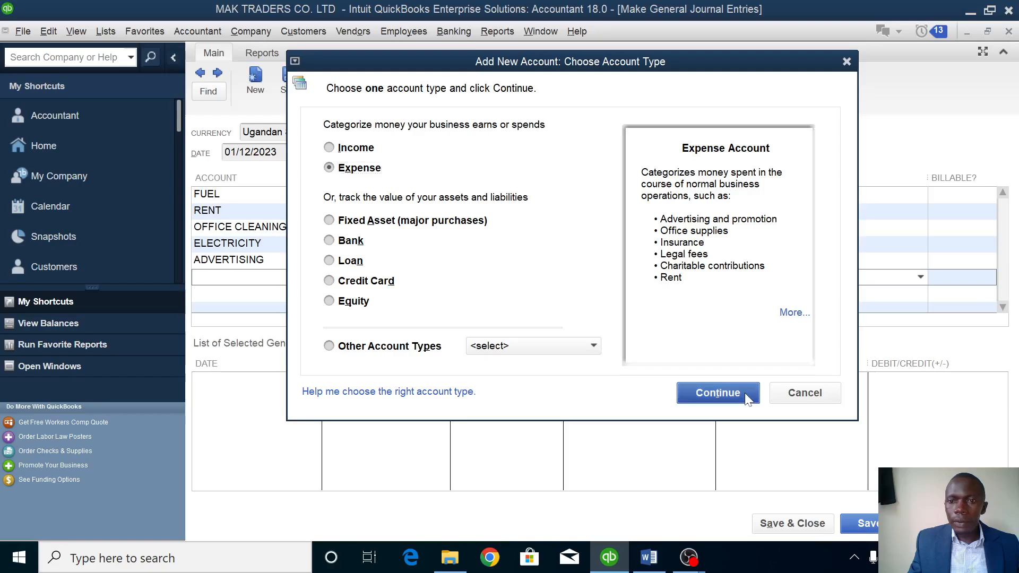
{"action": "left_click", "coordinate": [717, 393]}
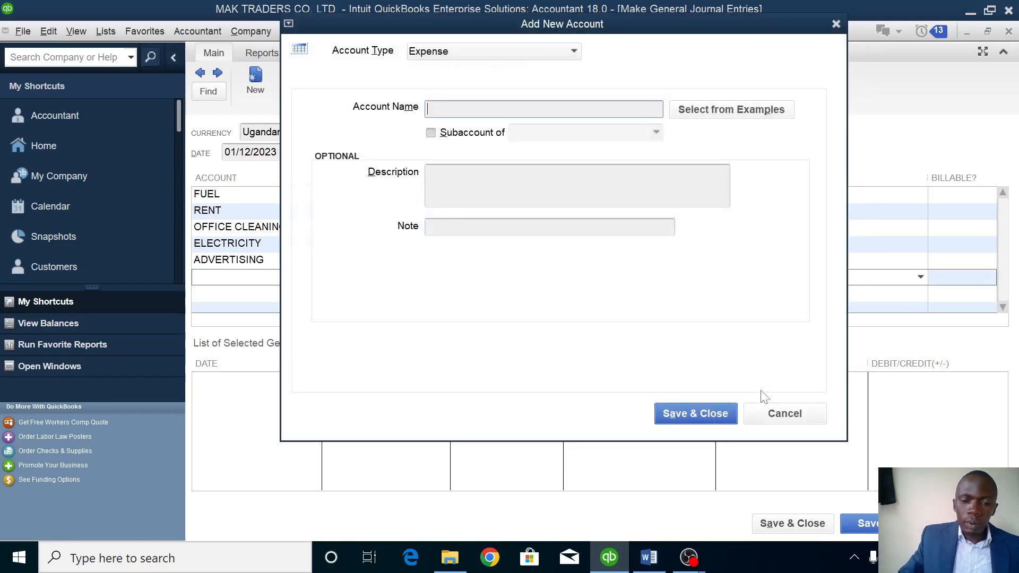
{"action": "type", "text": "AUDIT FEES"}
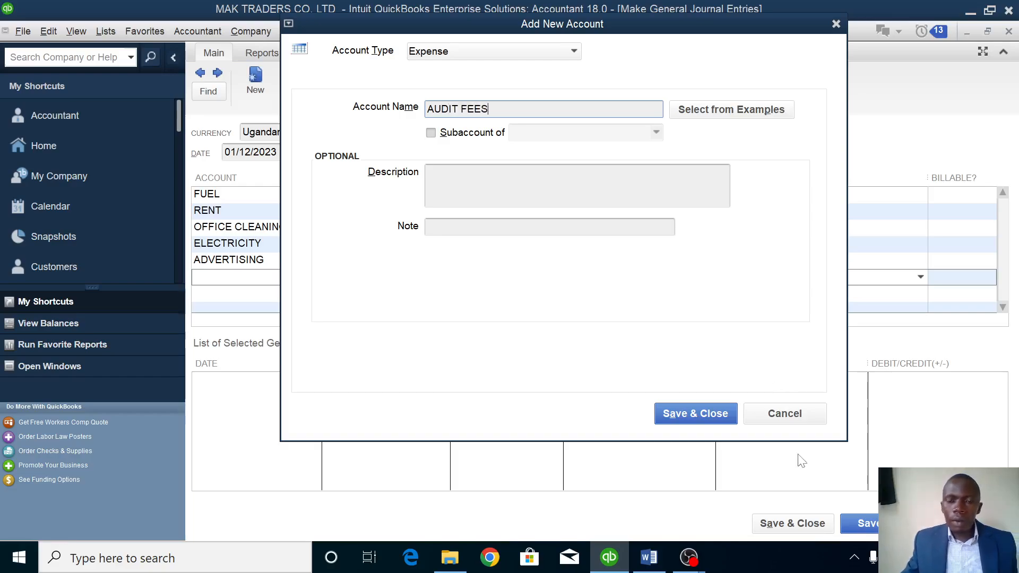
{"action": "left_click", "coordinate": [692, 410]}
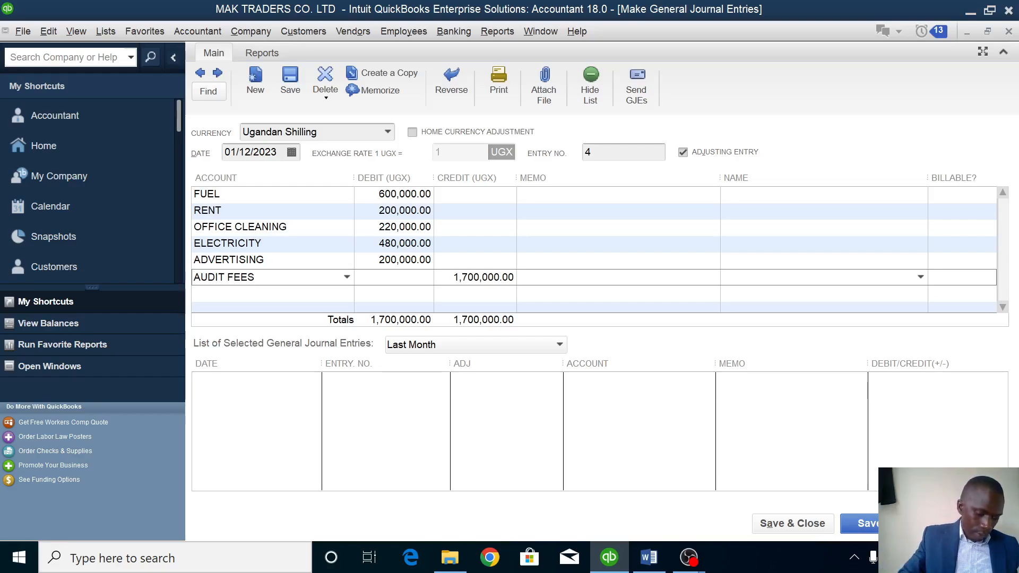
{"action": "type", "text": "200000"}
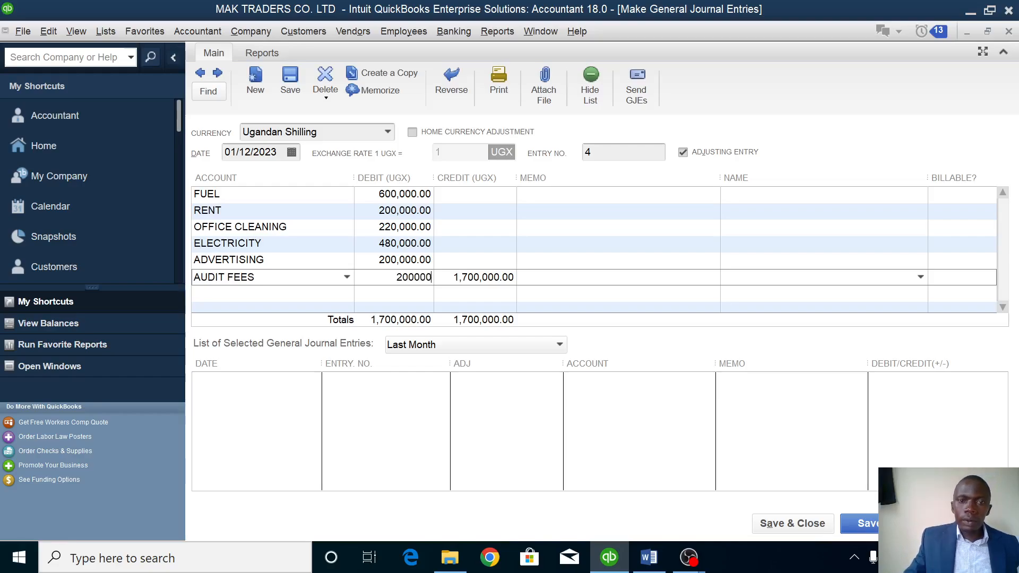
{"action": "key", "text": "Down"}
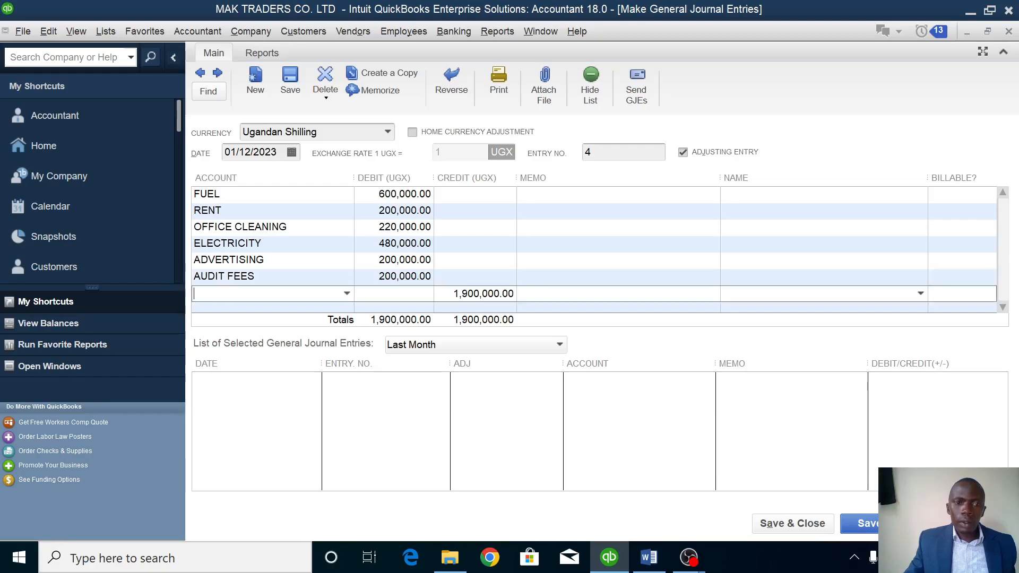
Add a second ELECTRICITY line debited 500,000, bringing the totals to 2,400,000.
{"action": "left_click", "coordinate": [347, 294]}
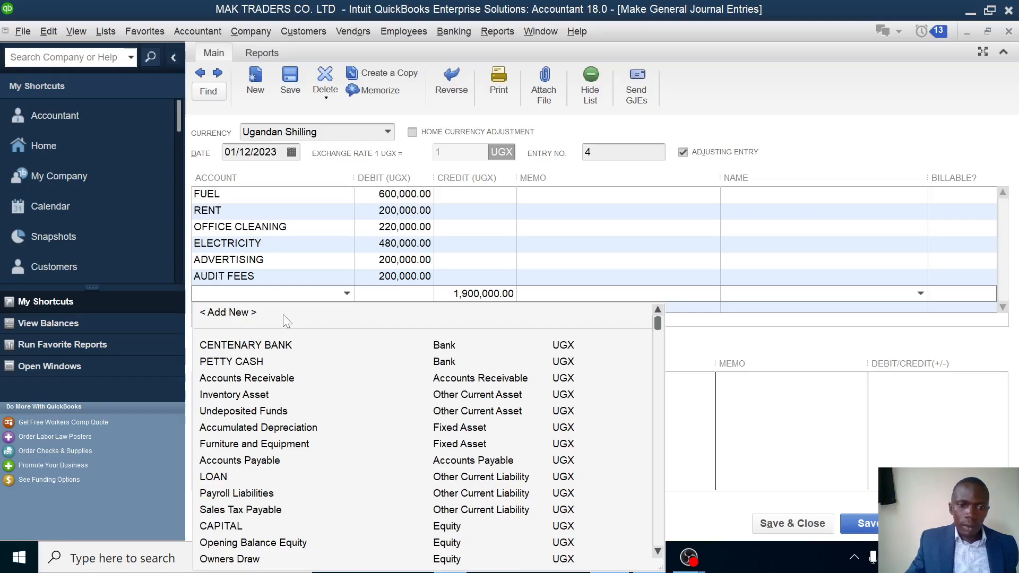
{"action": "type", "text": "ELECTRICITY"}
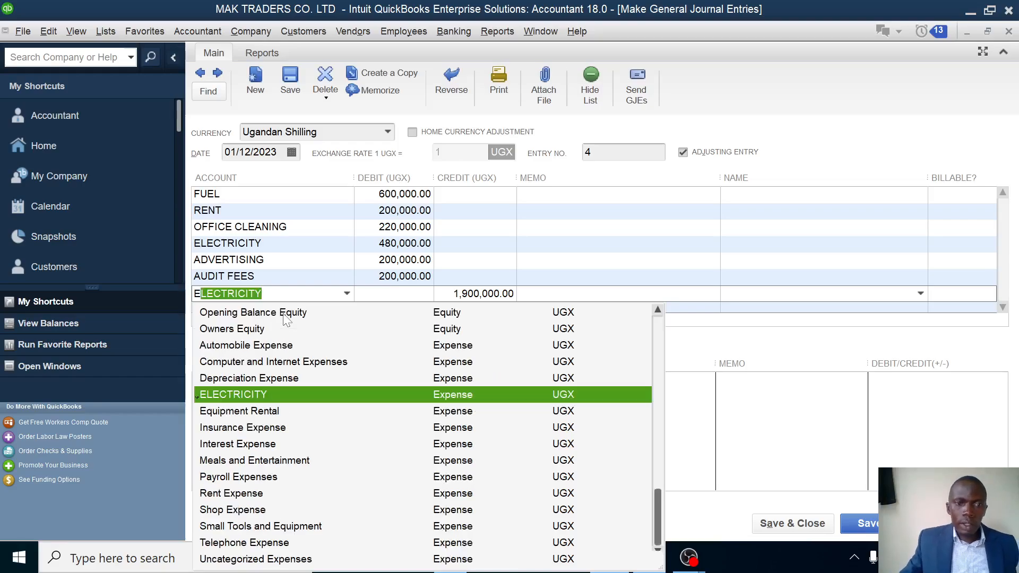
{"action": "left_click", "coordinate": [257, 392]}
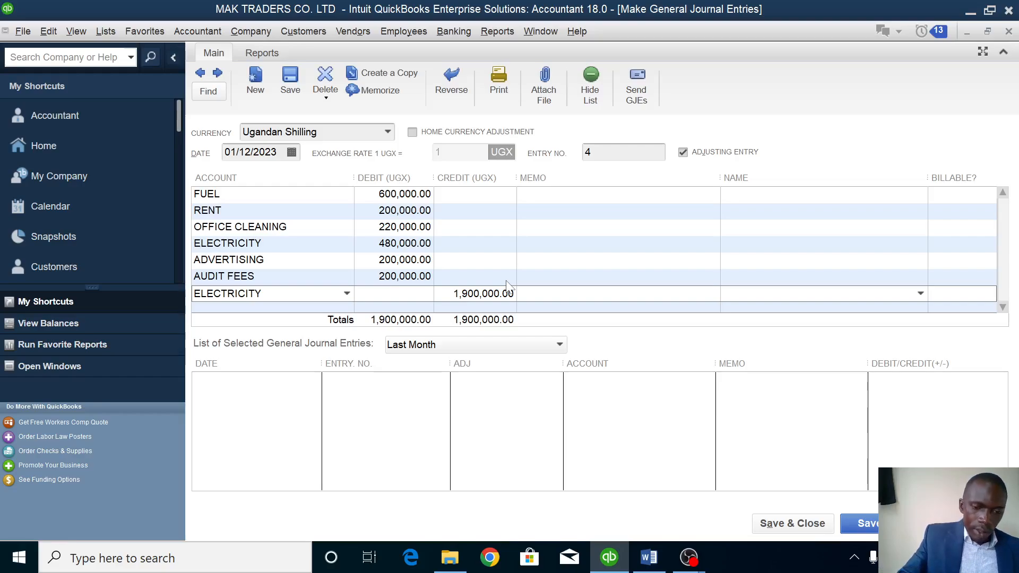
{"action": "type", "text": "5"}
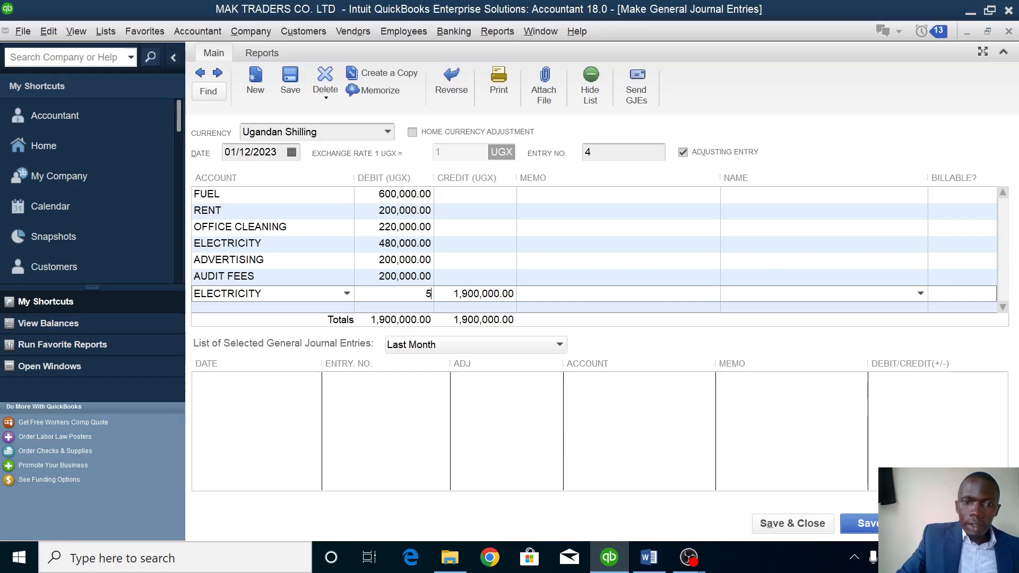
{"action": "type", "text": "000000"}
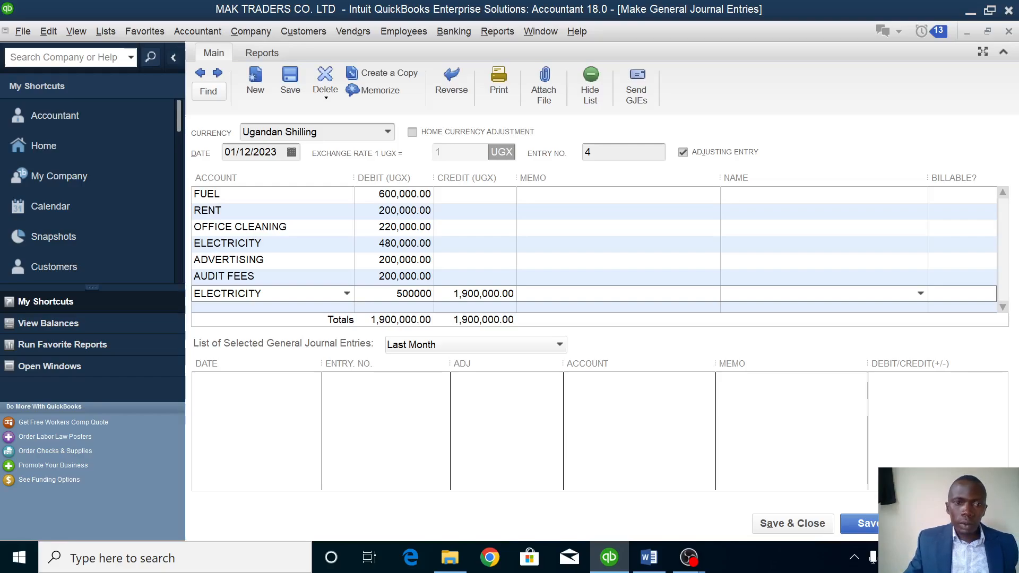
{"action": "left_click", "coordinate": [271, 308]}
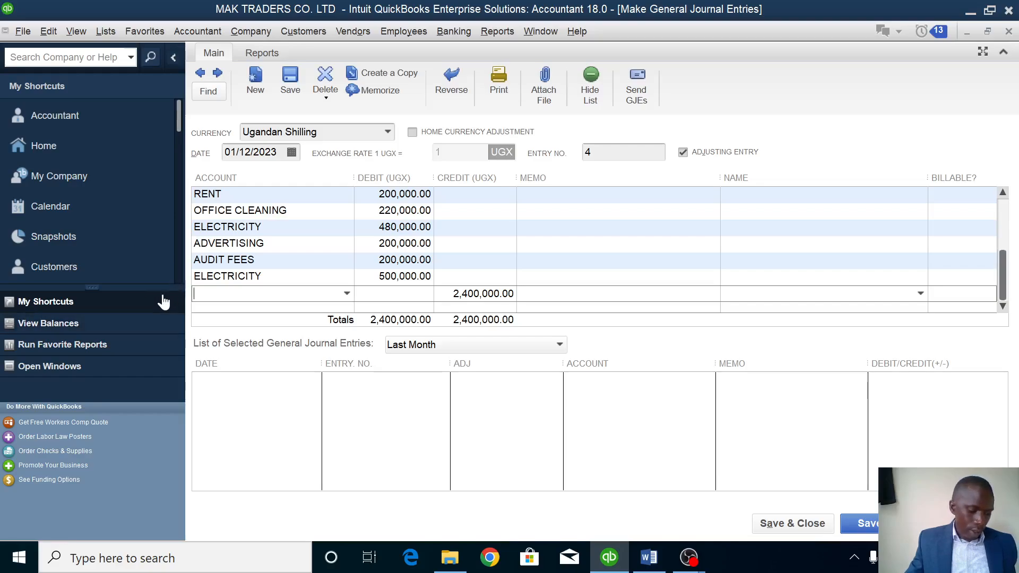
Credit CENTENARY BANK 2,400,000 to balance journal entry no. 4 and save it.
{"action": "left_click", "coordinate": [347, 294]}
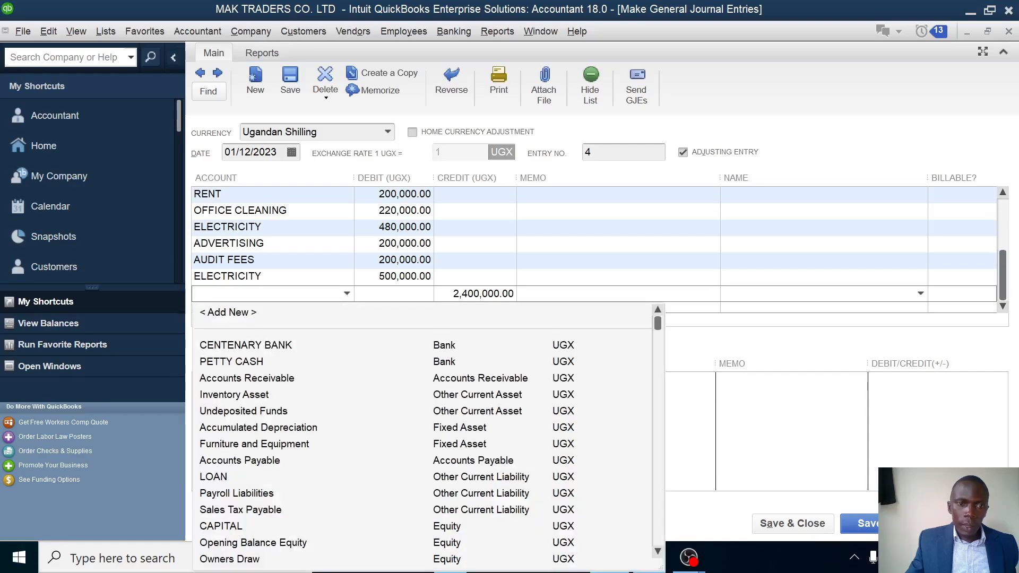
{"action": "left_click", "coordinate": [260, 346]}
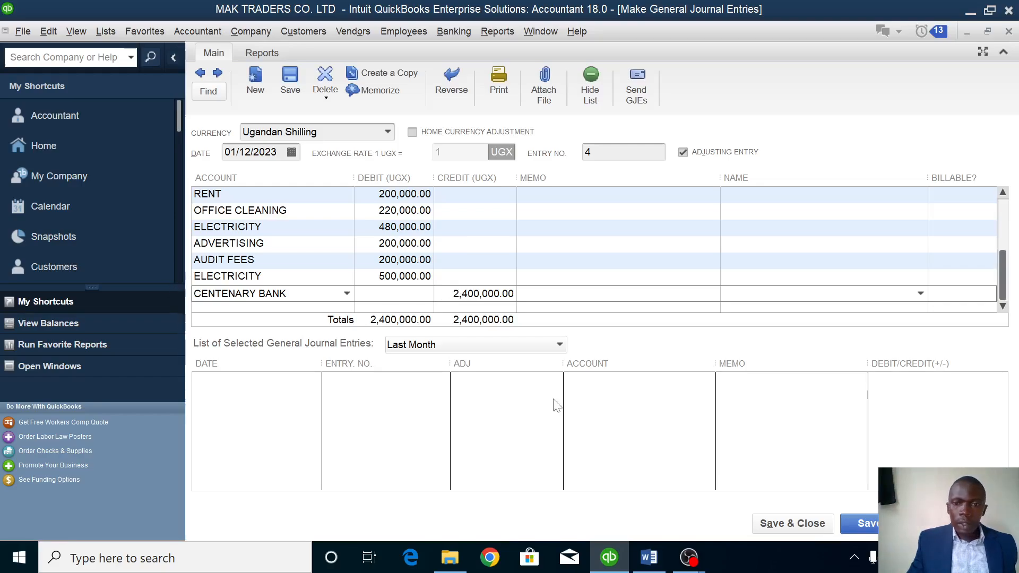
{"action": "mouse_move", "coordinate": [648, 556]}
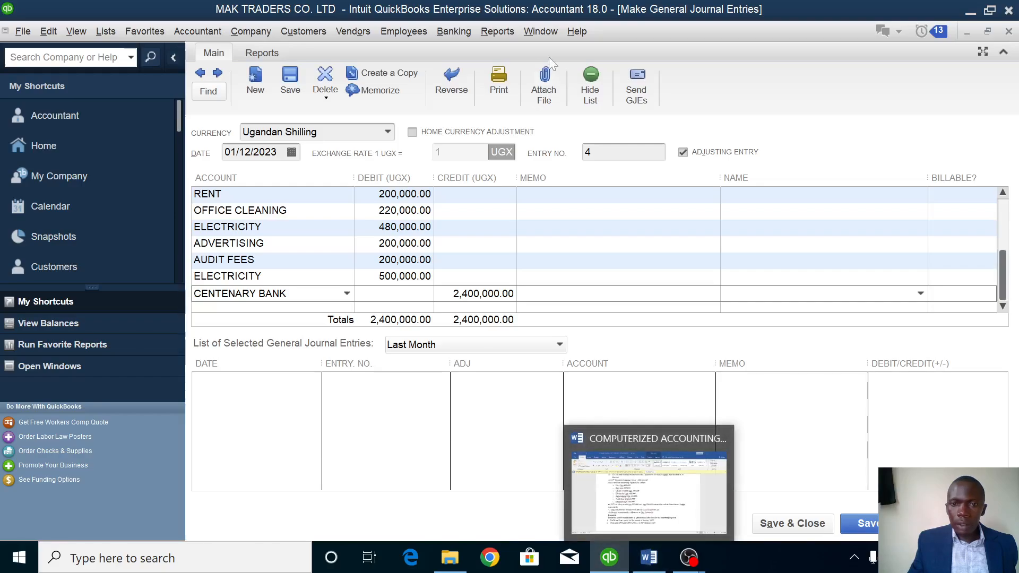
{"action": "left_click", "coordinate": [795, 523]}
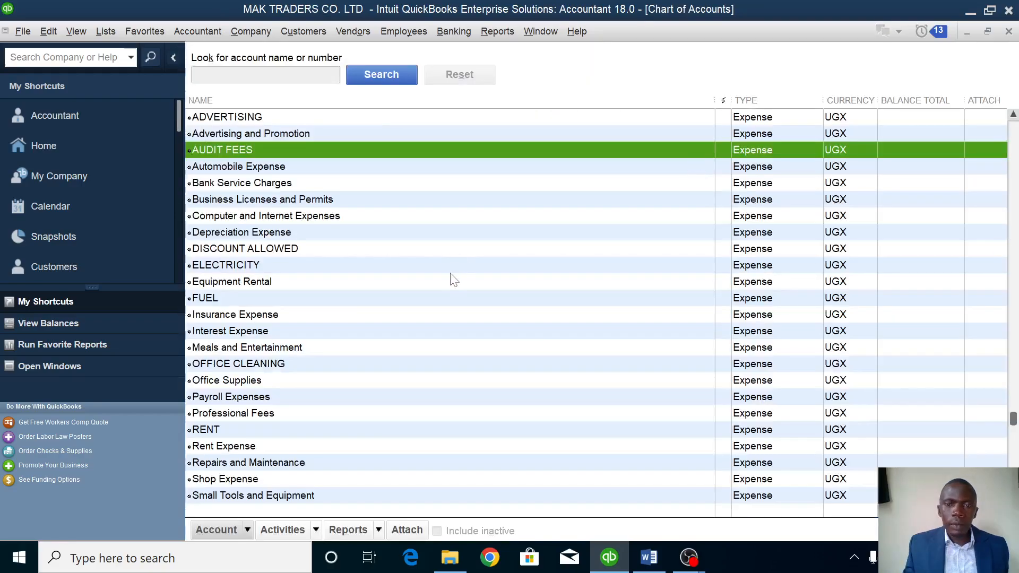
Switch to the Word assignment document and scroll down to the expense list.
{"action": "left_click", "coordinate": [653, 557]}
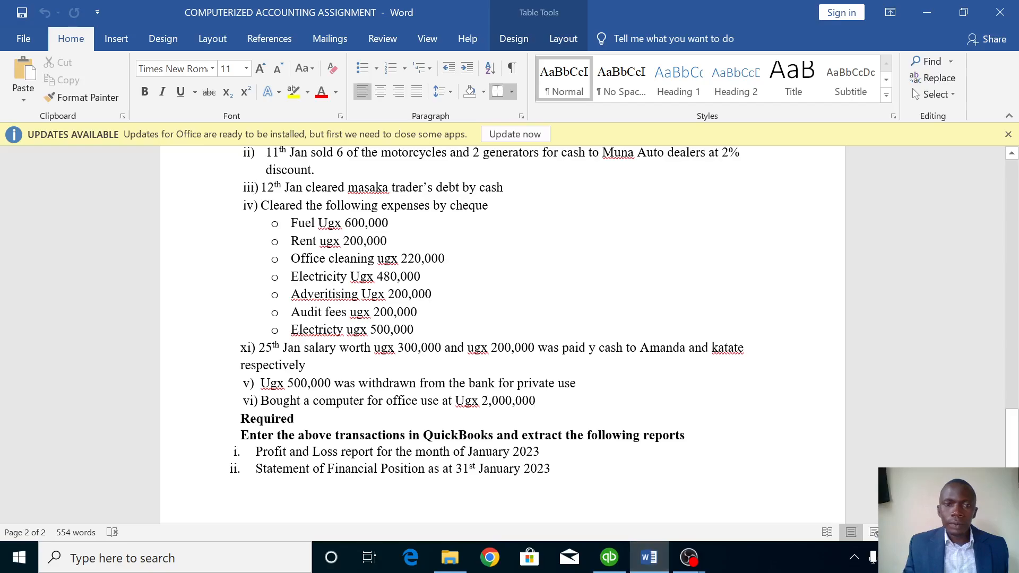
{"action": "scroll", "coordinate": [503, 311], "scroll_direction": "down", "scroll_amount": 2}
{"action": "scroll", "coordinate": [503, 311], "scroll_direction": "down", "scroll_amount": 3}
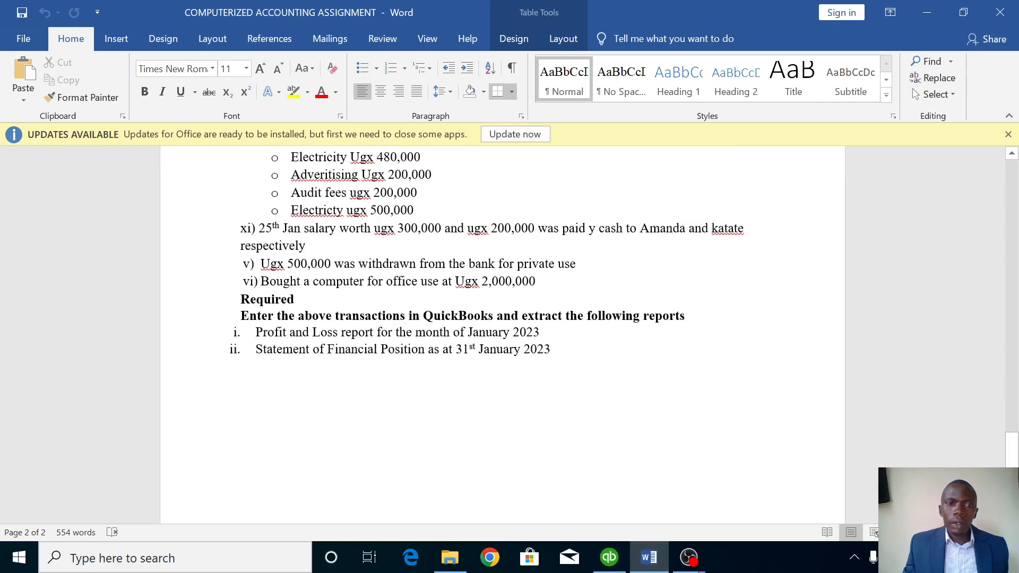
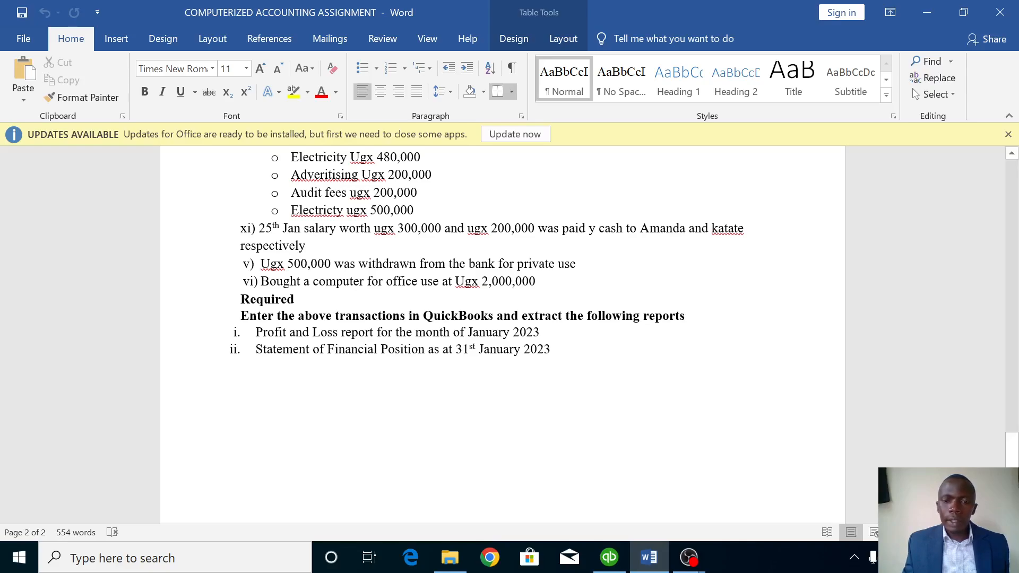
From the Chart of Accounts, open general journal entry no. 5 and date it 01/25/2023.
{"action": "mouse_move", "coordinate": [610, 564]}
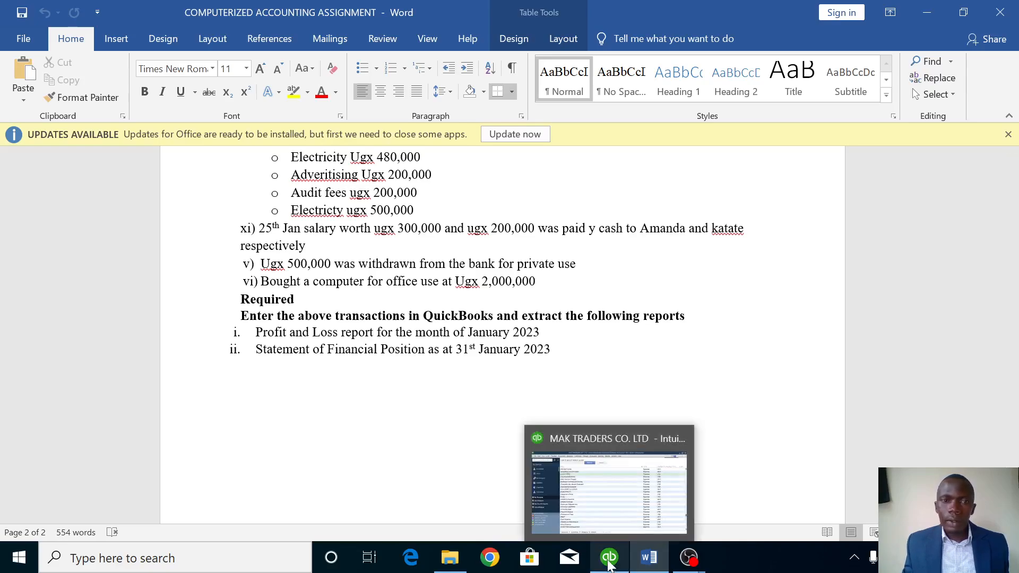
{"action": "left_click", "coordinate": [610, 560]}
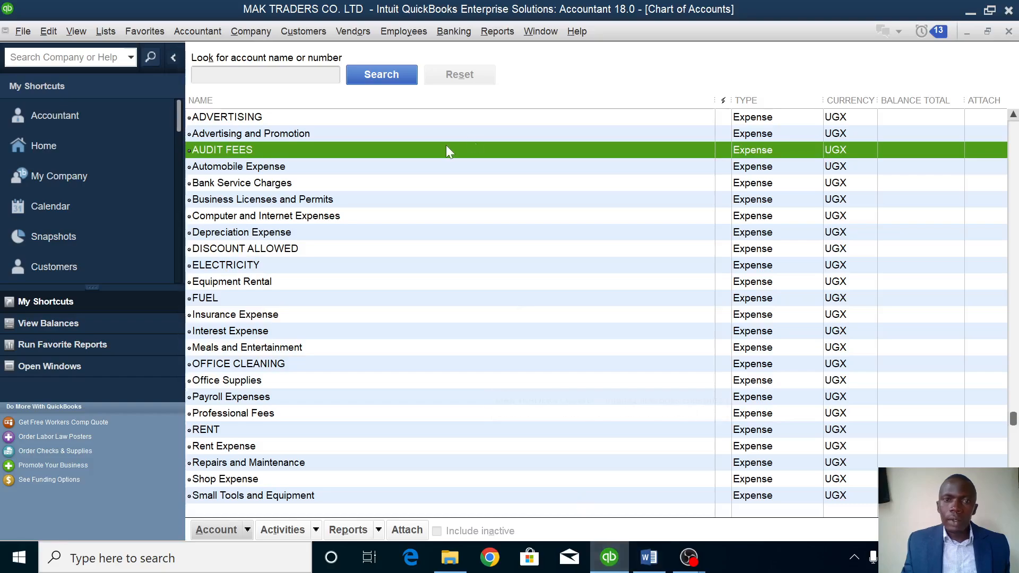
{"action": "right_click", "coordinate": [440, 163]}
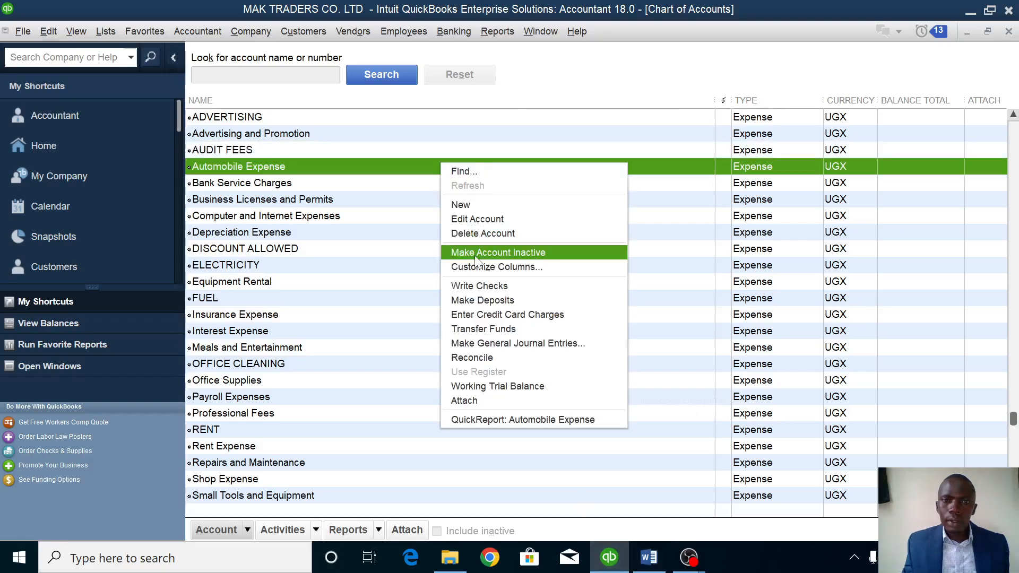
{"action": "left_click", "coordinate": [474, 343]}
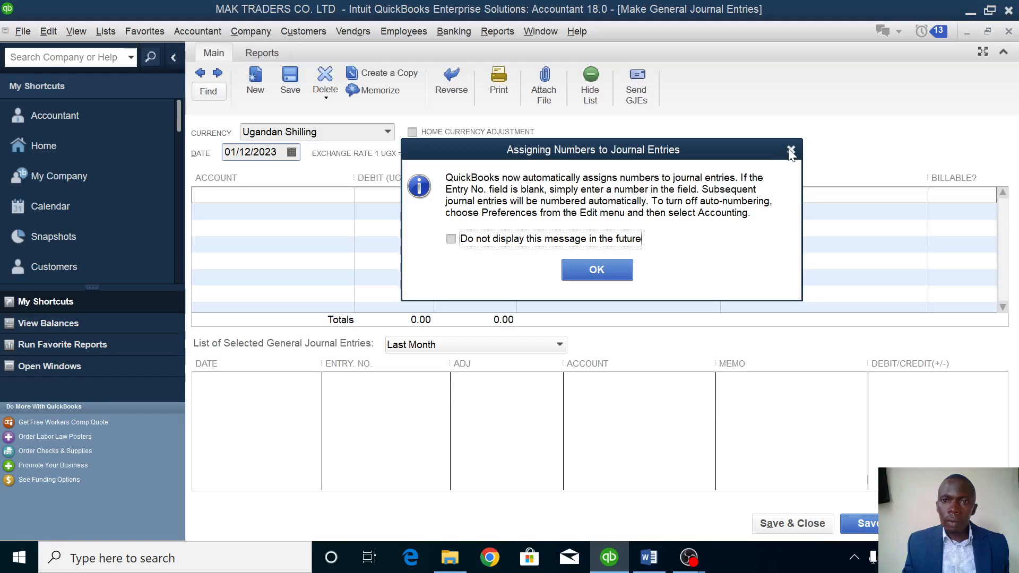
{"action": "left_click", "coordinate": [590, 271]}
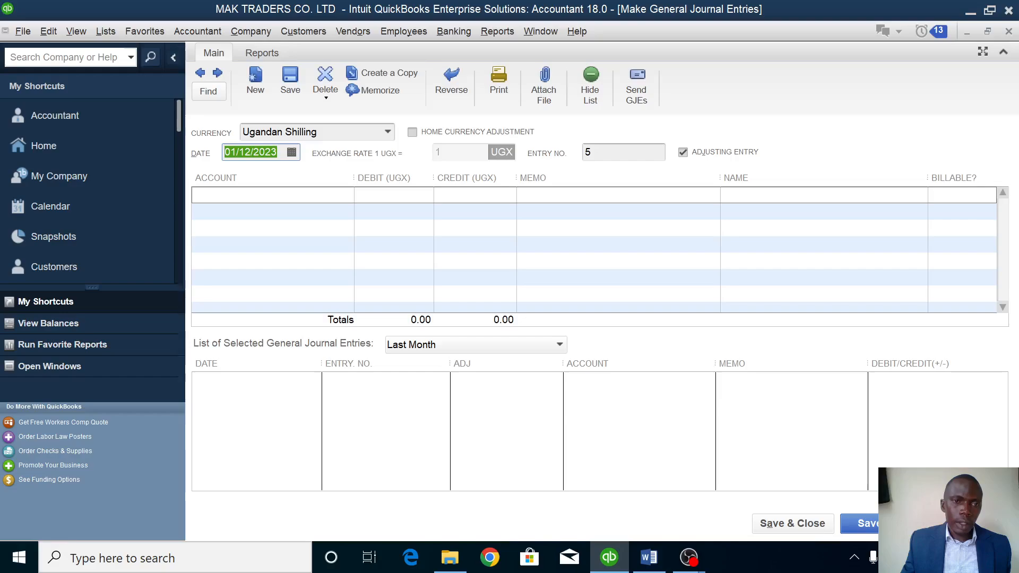
{"action": "left_click", "coordinate": [291, 153]}
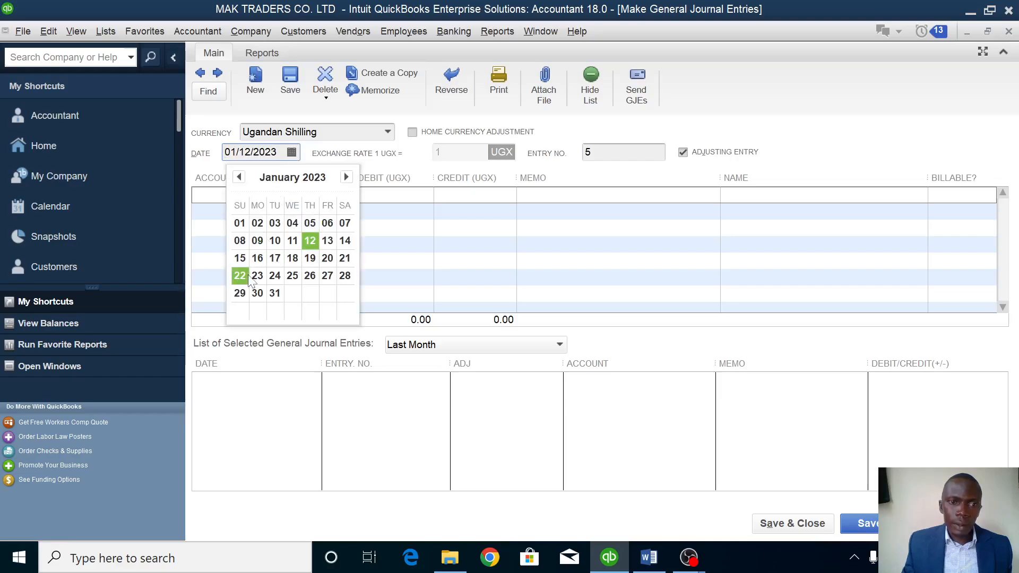
{"action": "left_click", "coordinate": [292, 275]}
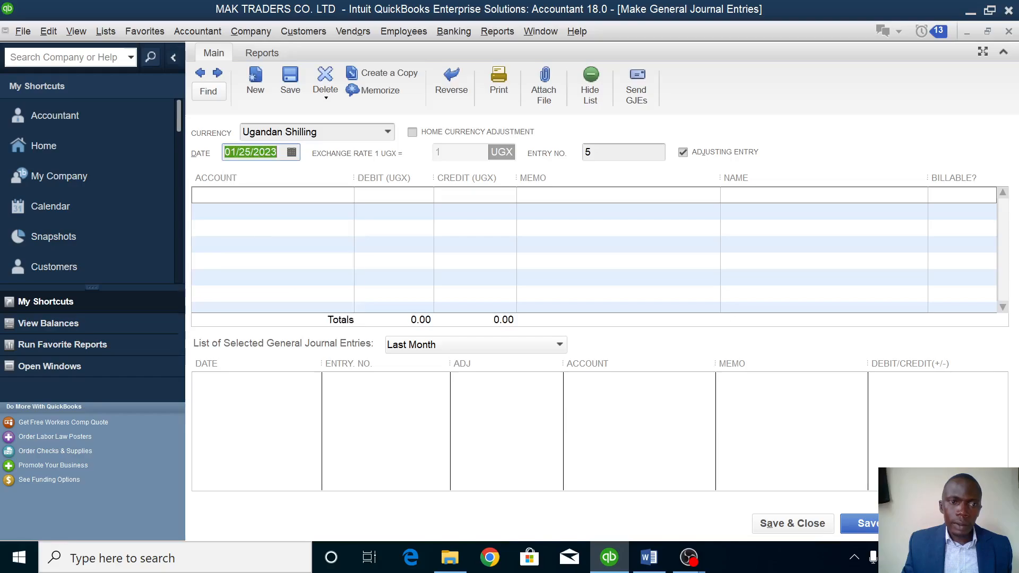
{"action": "left_click", "coordinate": [318, 195]}
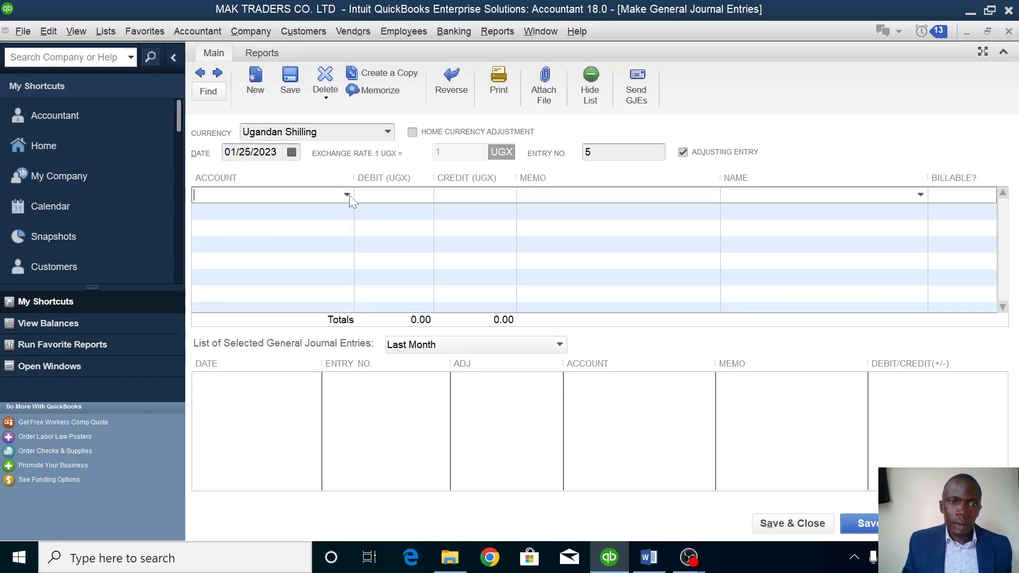
Add a new expense account named SALARIES from the first line's account list.
{"action": "left_click", "coordinate": [347, 195]}
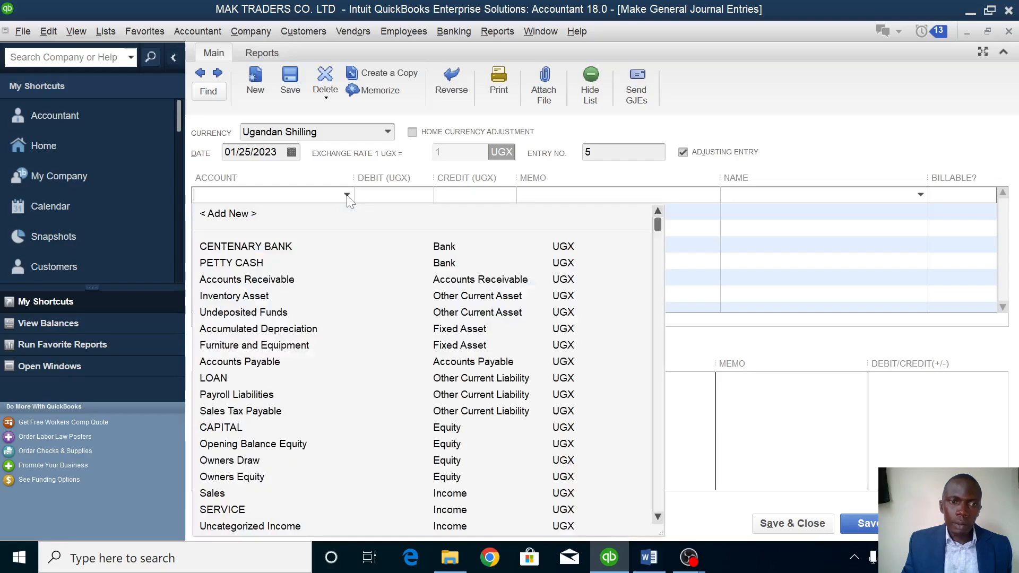
{"action": "left_click", "coordinate": [229, 213]}
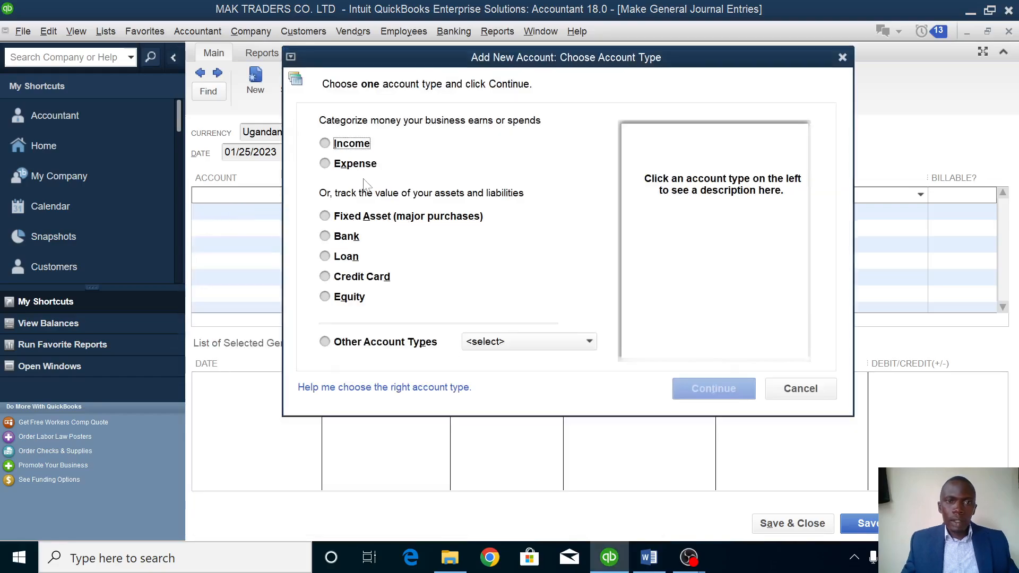
{"action": "left_click", "coordinate": [356, 165]}
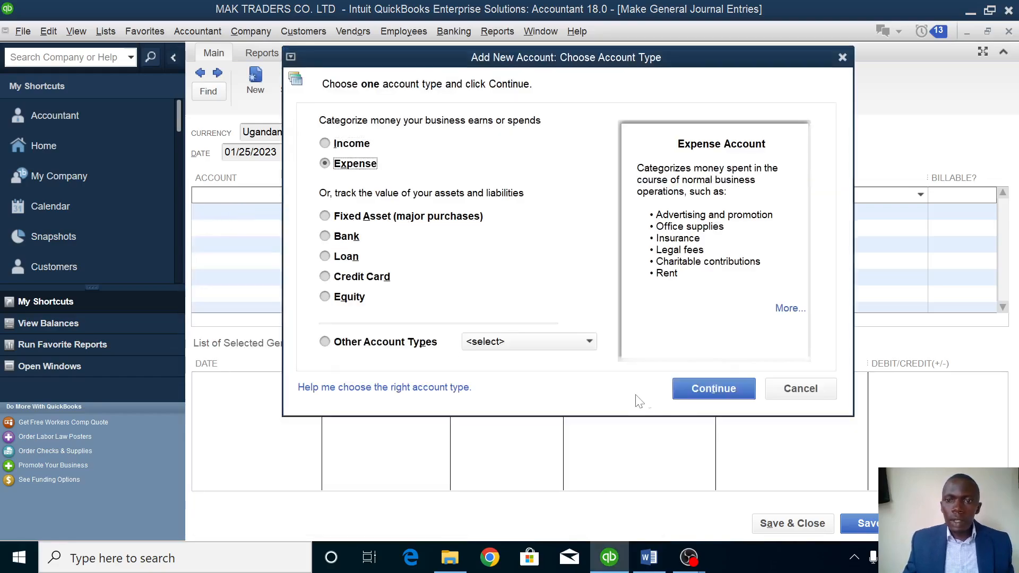
{"action": "left_click", "coordinate": [716, 387]}
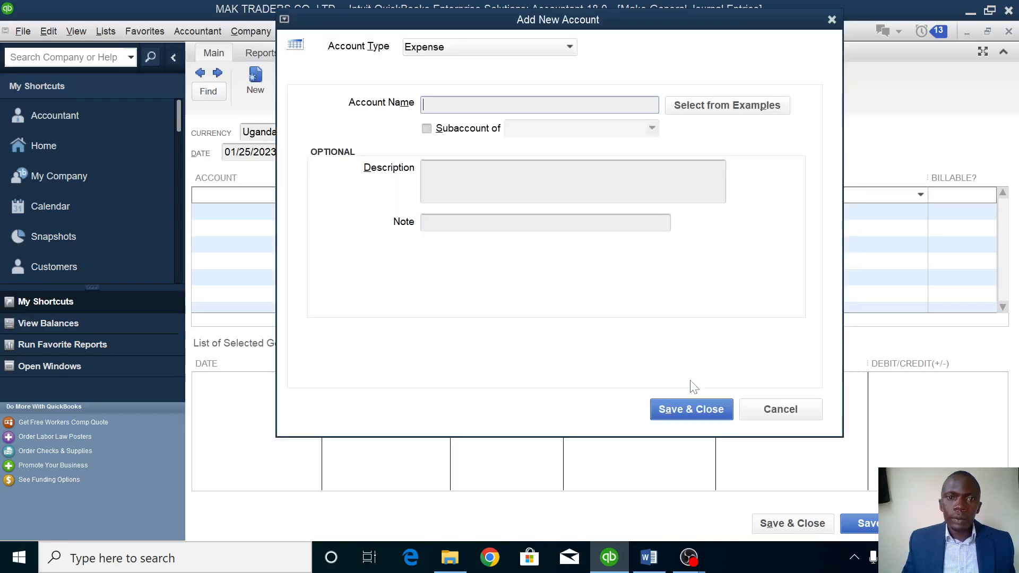
{"action": "type", "text": "S"}
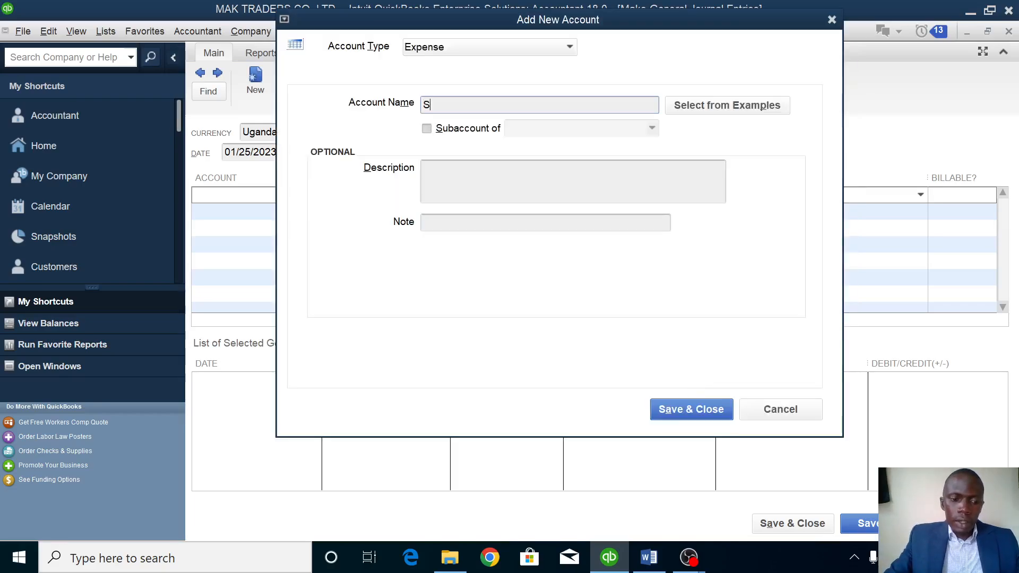
{"action": "type", "text": "ALA"}
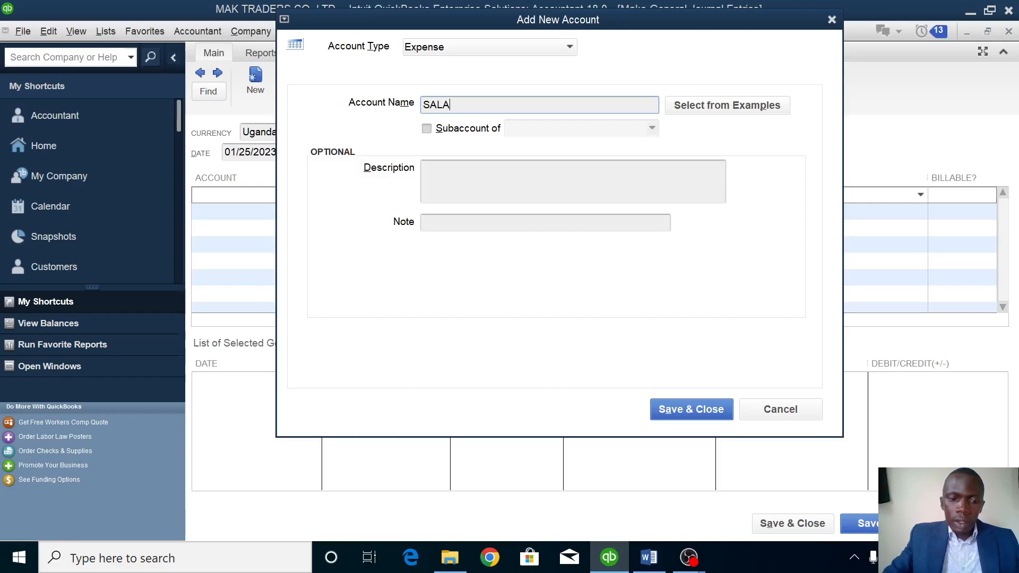
{"action": "type", "text": "RIES"}
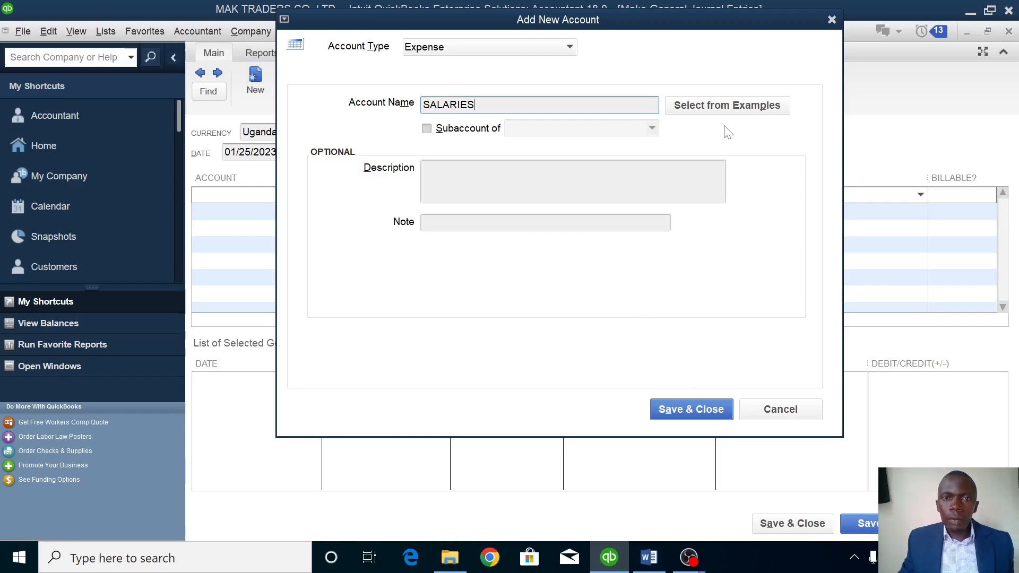
{"action": "left_click", "coordinate": [709, 417]}
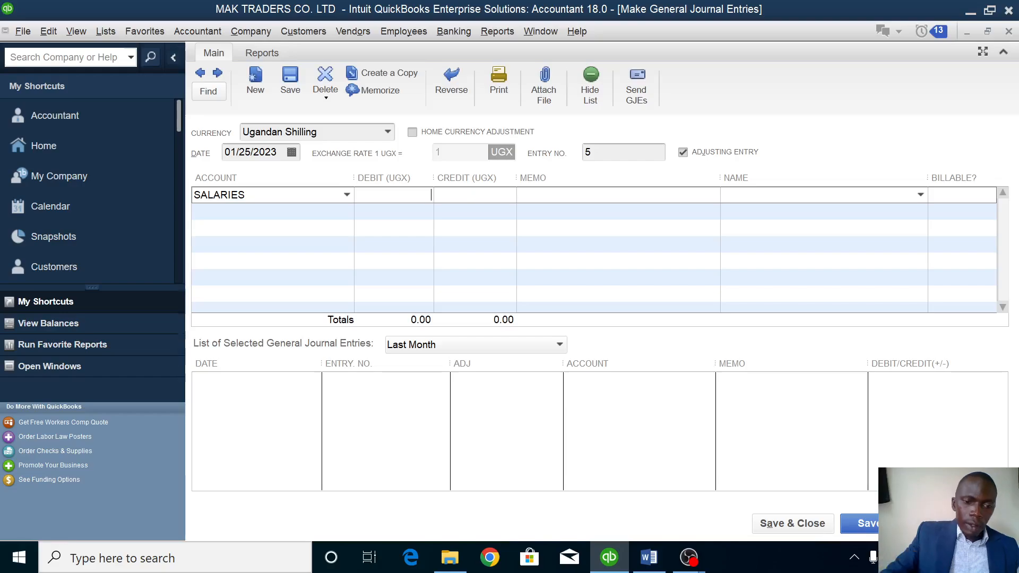
Debit SALARIES 300,000 and assign the line to a new employee, leaving payroll as is.
{"action": "type", "text": "00000"}
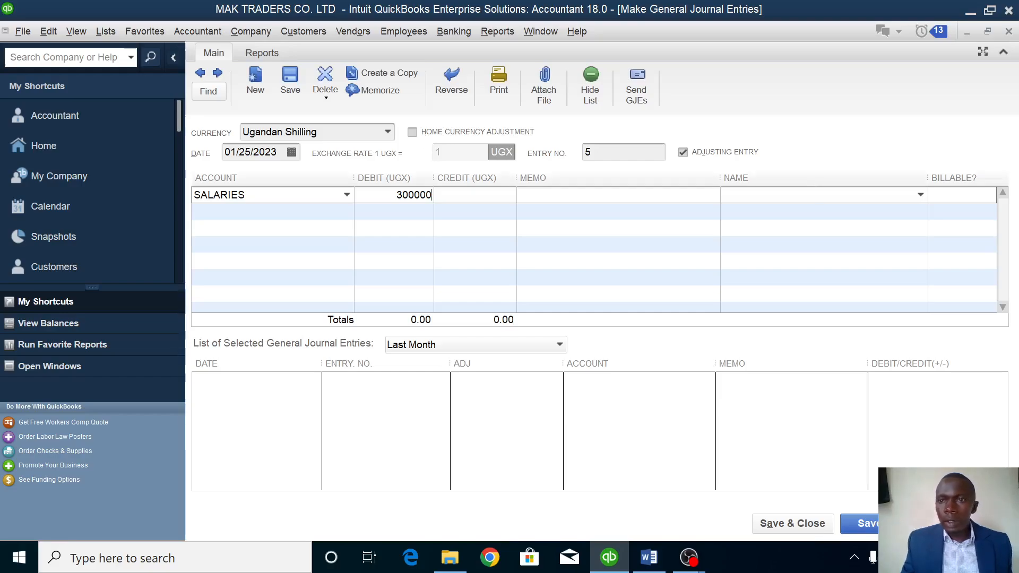
{"action": "left_click", "coordinate": [921, 195]}
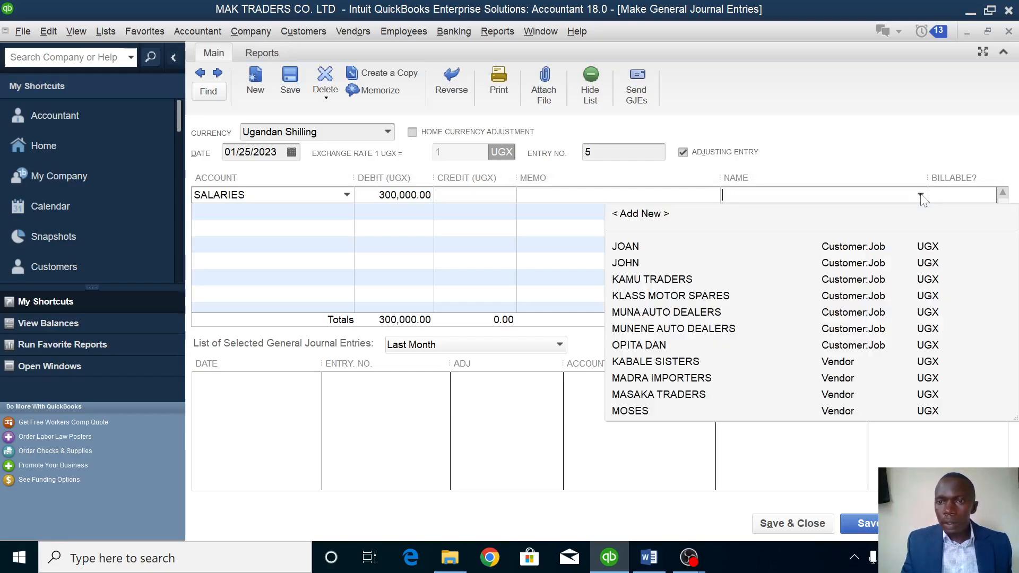
{"action": "left_click", "coordinate": [653, 214]}
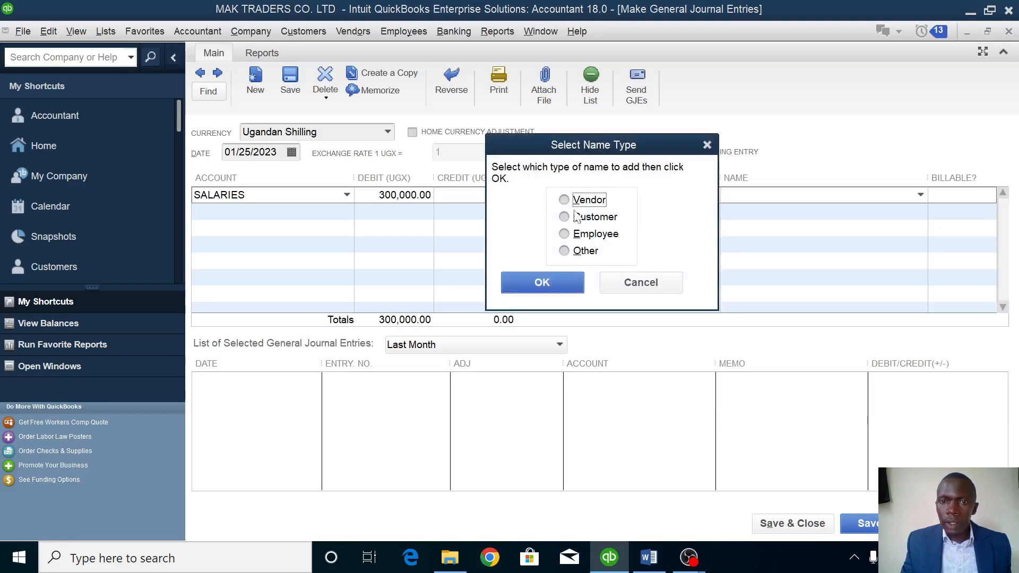
{"action": "left_click", "coordinate": [578, 238]}
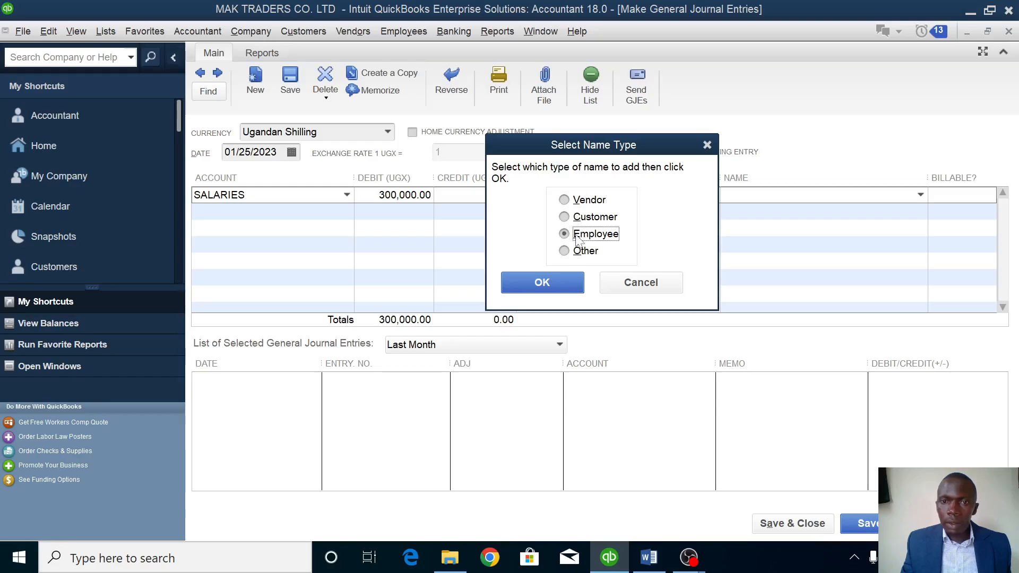
{"action": "left_click", "coordinate": [542, 283]}
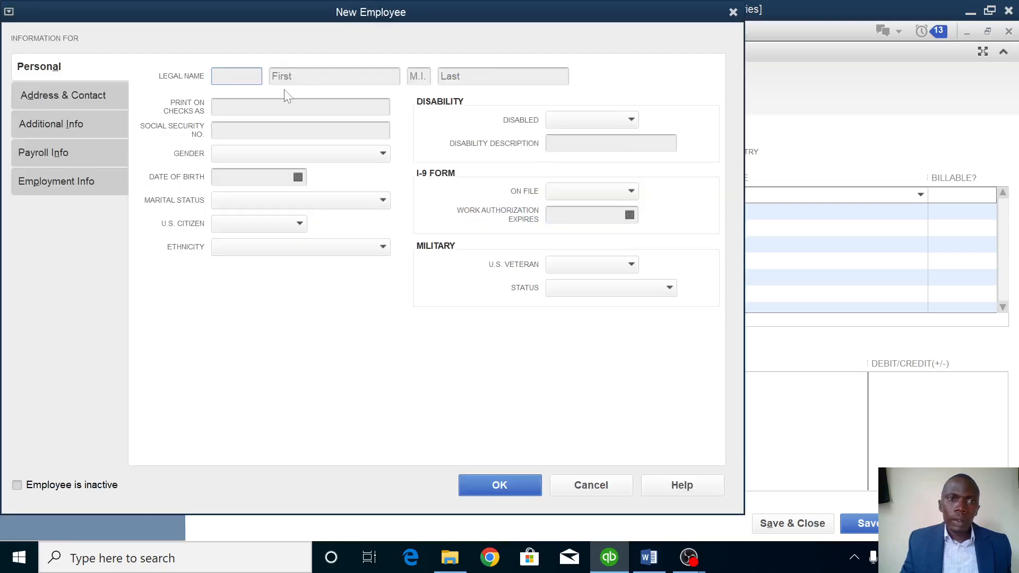
{"action": "key", "text": "Tab"}
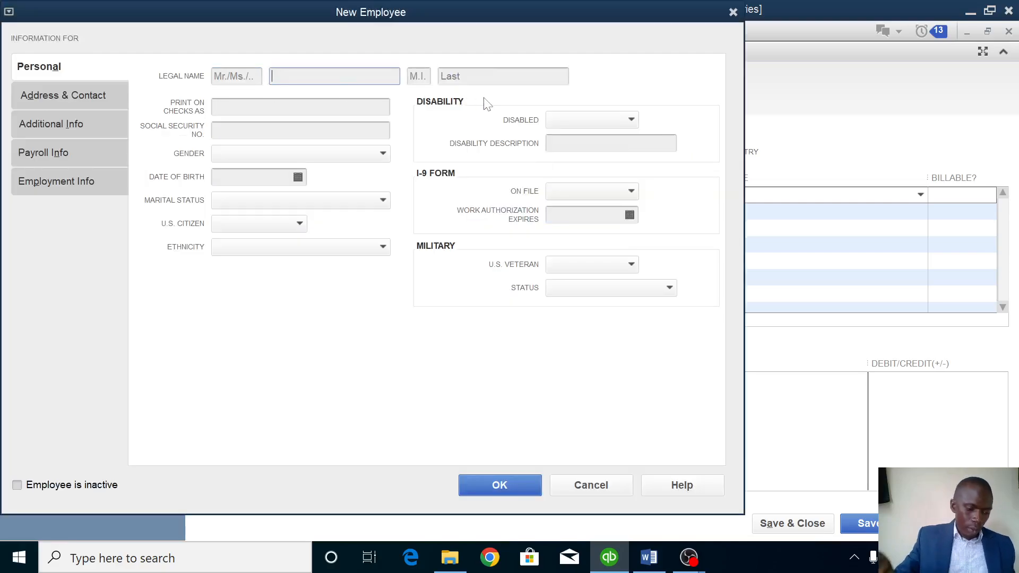
{"action": "type", "text": "AMANDA"}
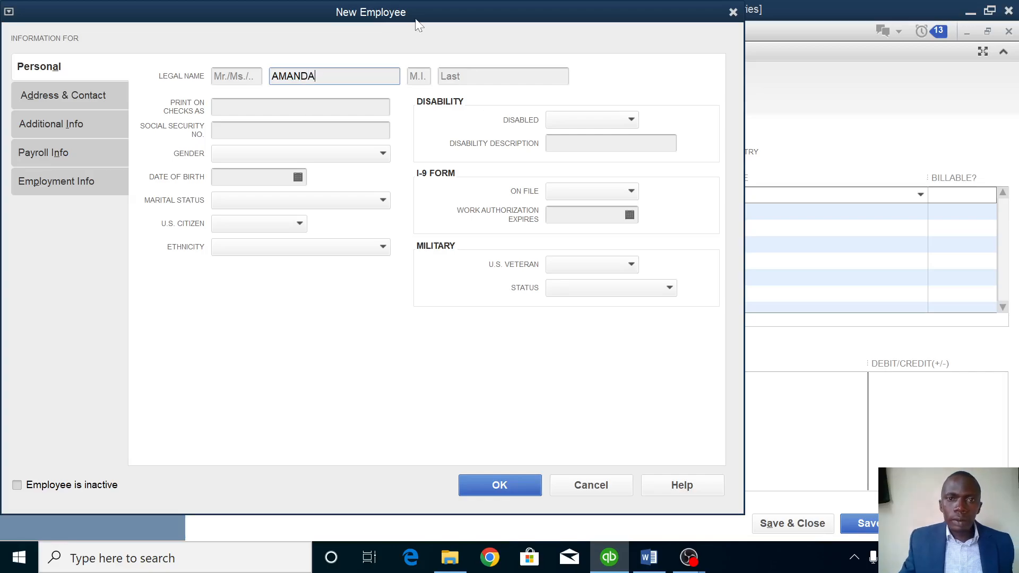
{"action": "left_click", "coordinate": [493, 489]}
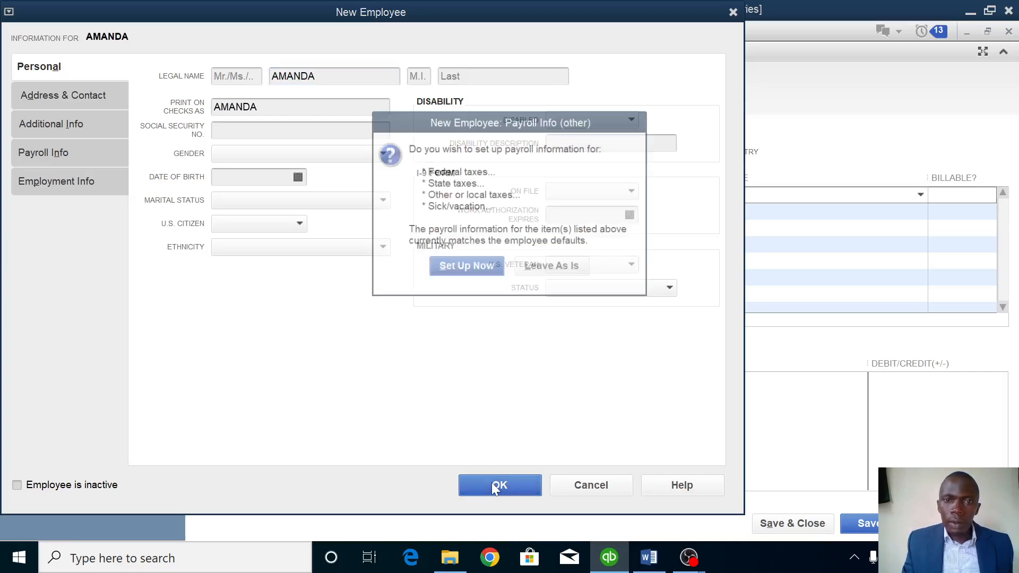
{"action": "left_click", "coordinate": [571, 271]}
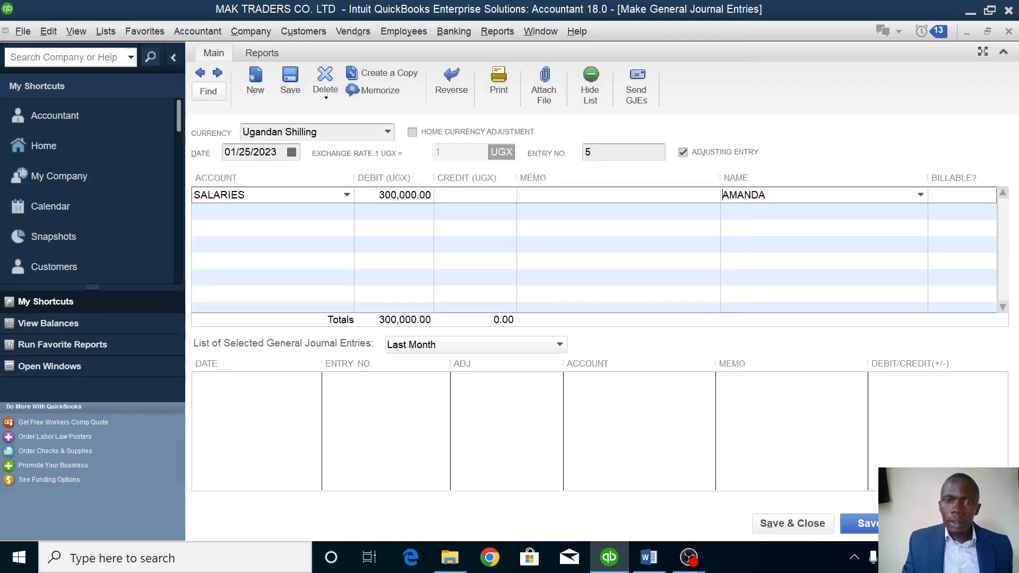
Add a second SALARIES line debiting 200,000.
{"action": "left_click", "coordinate": [243, 210]}
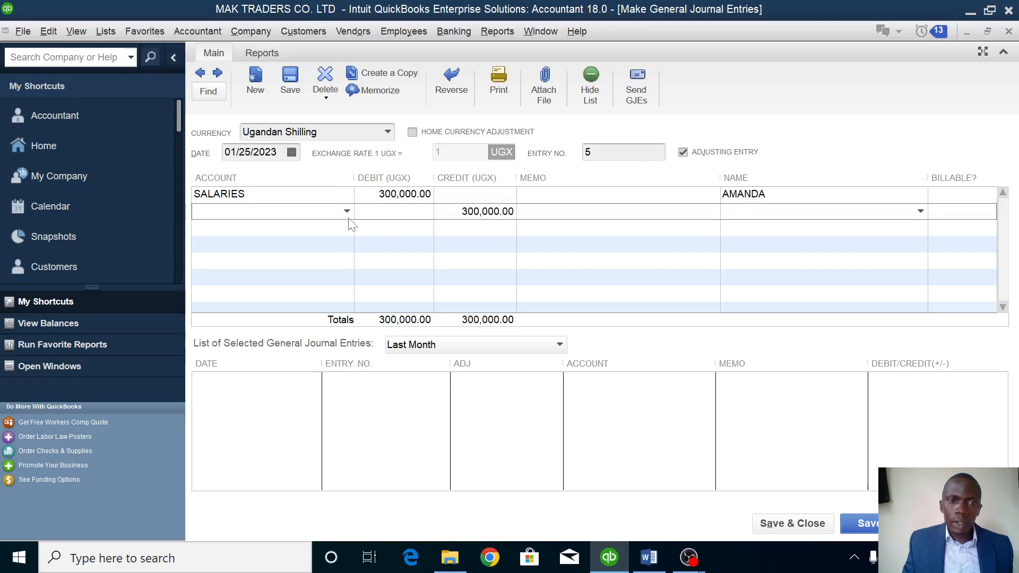
{"action": "left_click", "coordinate": [347, 211]}
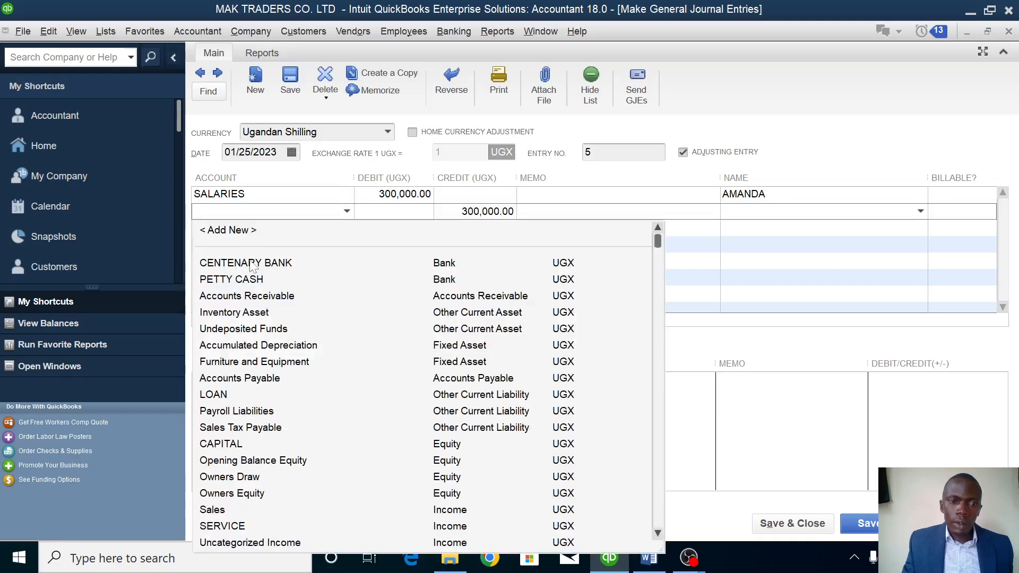
{"action": "type", "text": "SALARIES"}
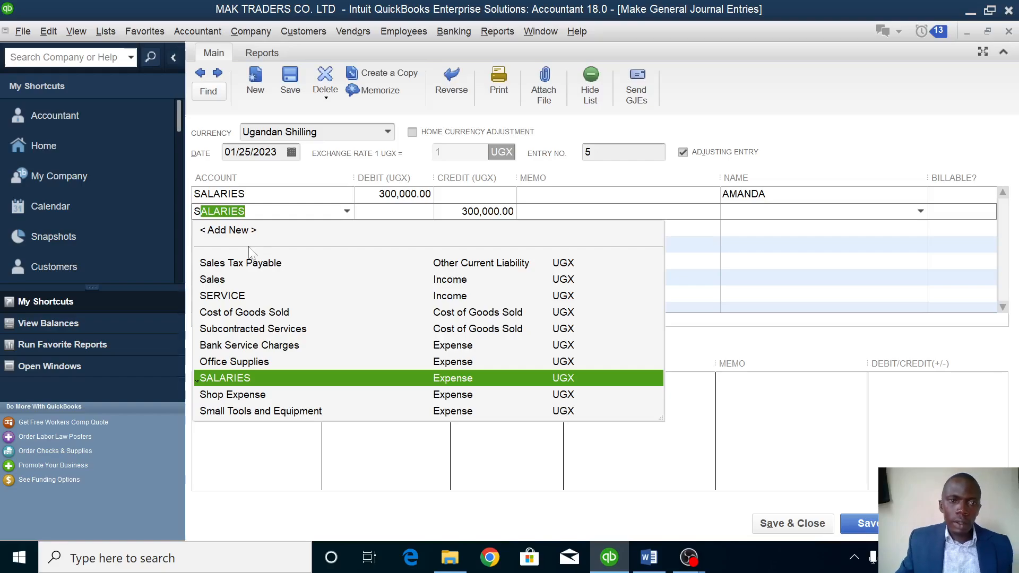
{"action": "left_click", "coordinate": [236, 378]}
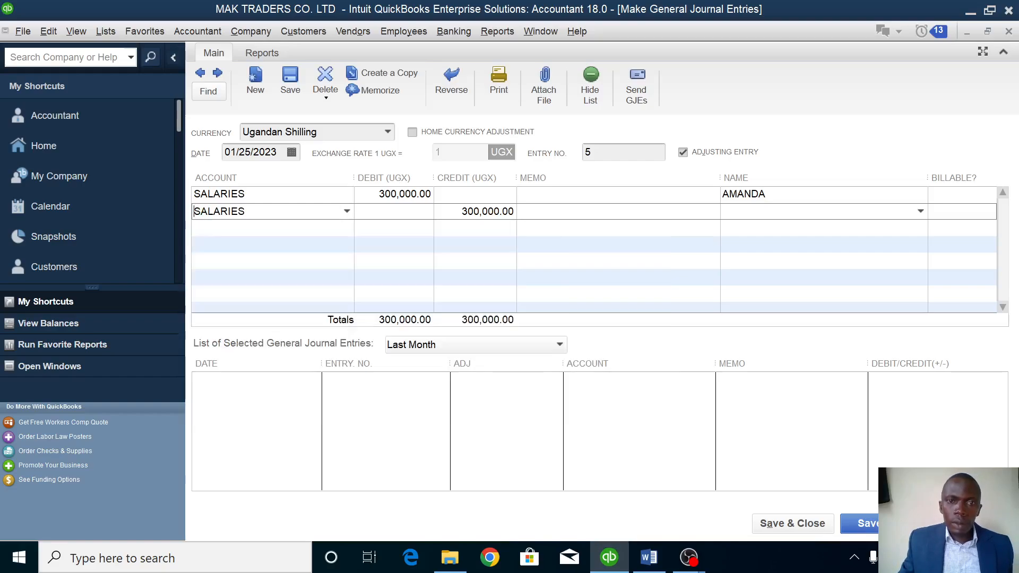
{"action": "type", "text": "200000"}
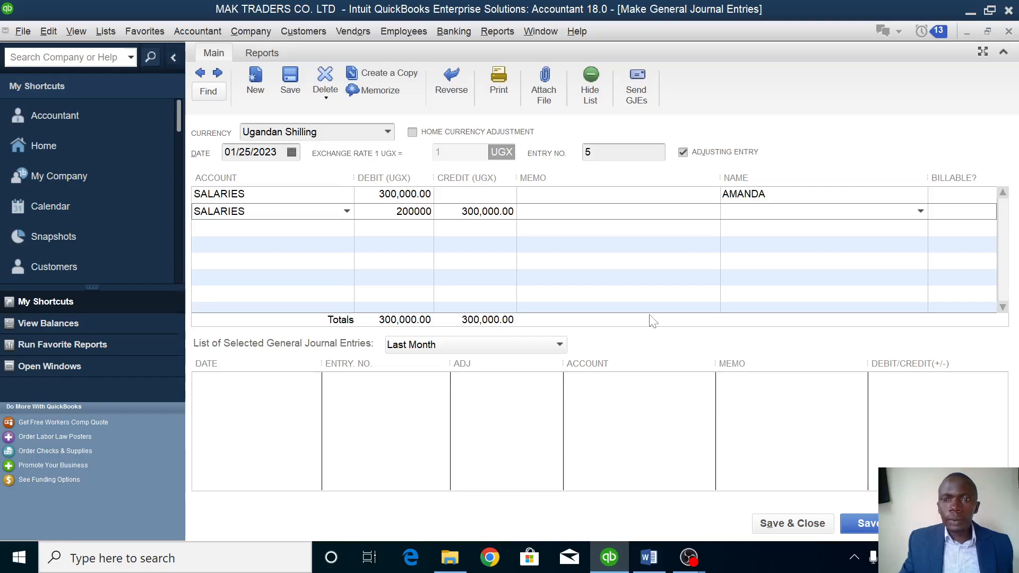
{"action": "key", "text": "Tab"}
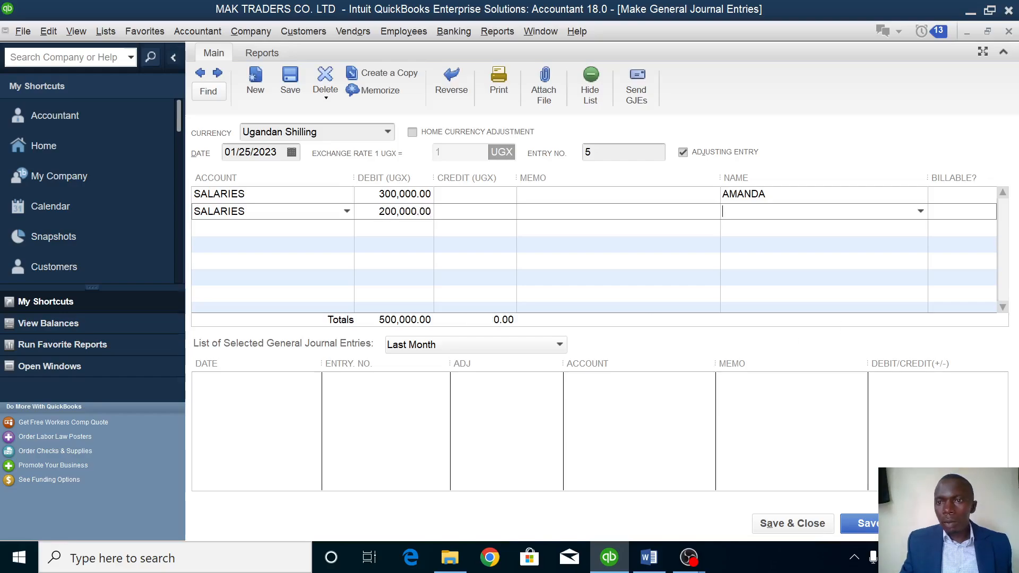
Assign that line to another new employee by first name, keeping default payroll settings.
{"action": "left_click", "coordinate": [921, 211]}
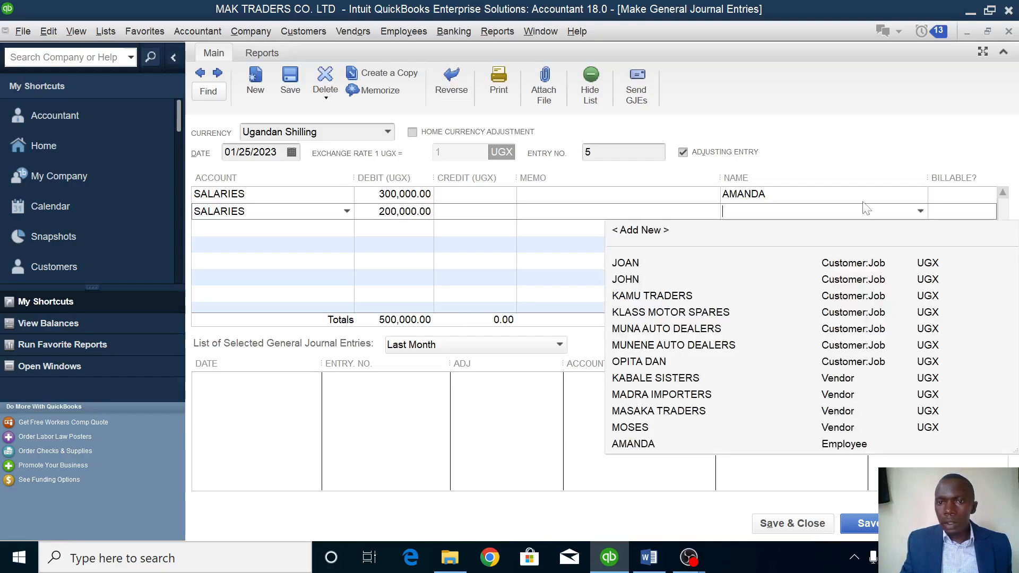
{"action": "left_click", "coordinate": [656, 229]}
{"action": "left_click", "coordinate": [588, 235]}
{"action": "left_click", "coordinate": [544, 273]}
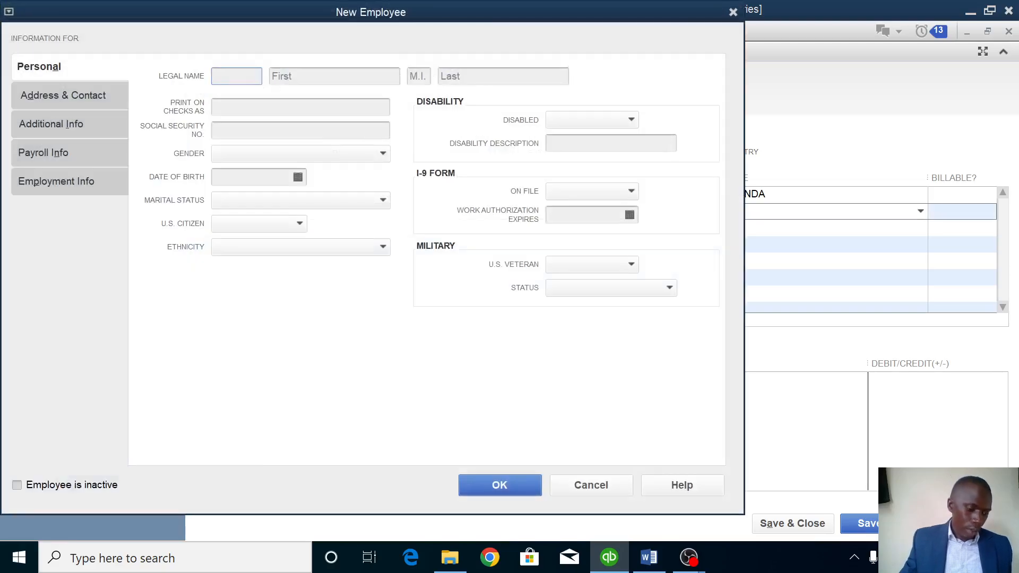
{"action": "left_click", "coordinate": [319, 74]}
{"action": "type", "text": "K"}
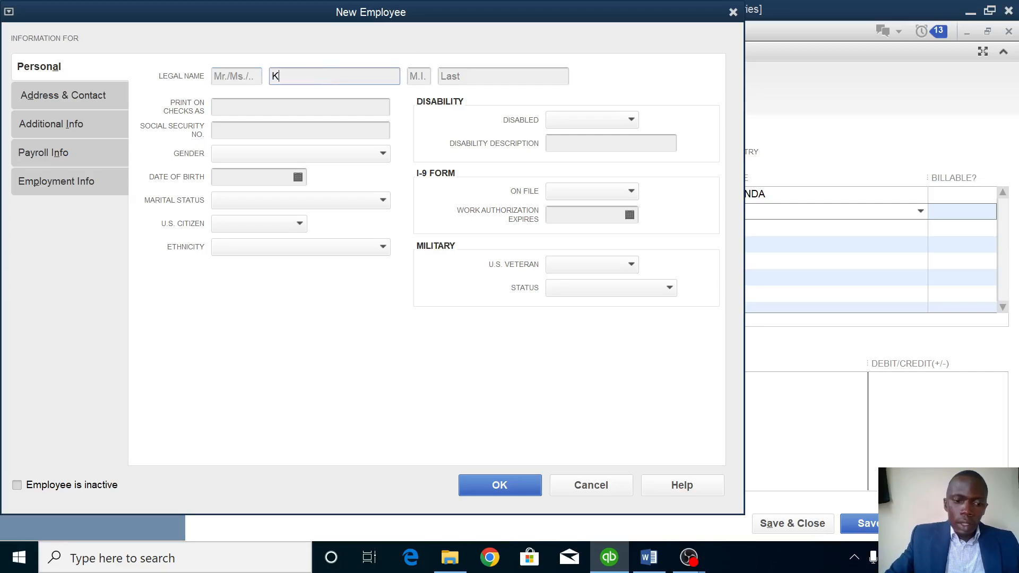
{"action": "type", "text": "ATATR"}
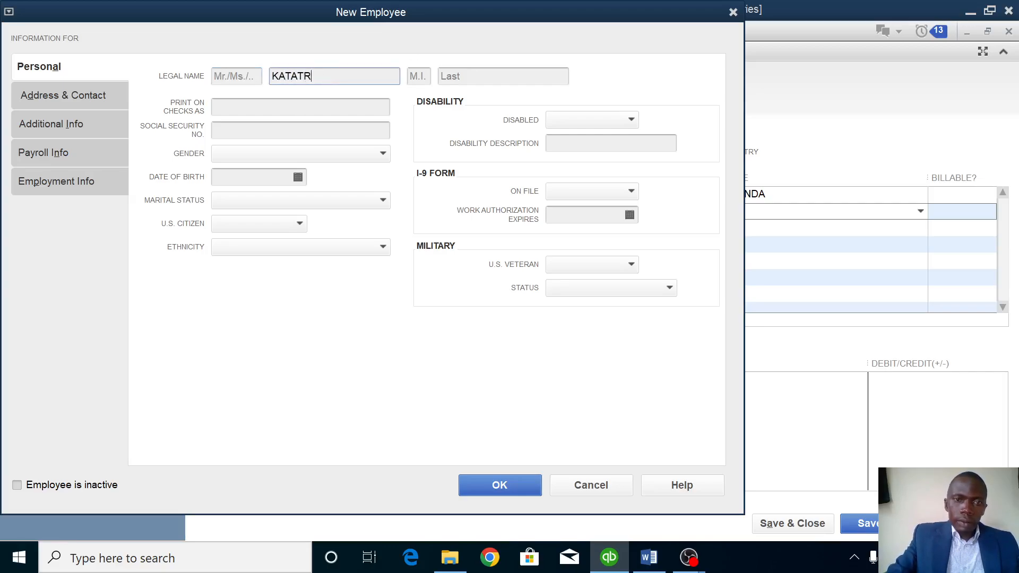
{"action": "key", "text": "BackSpace"}
{"action": "type", "text": "E"}
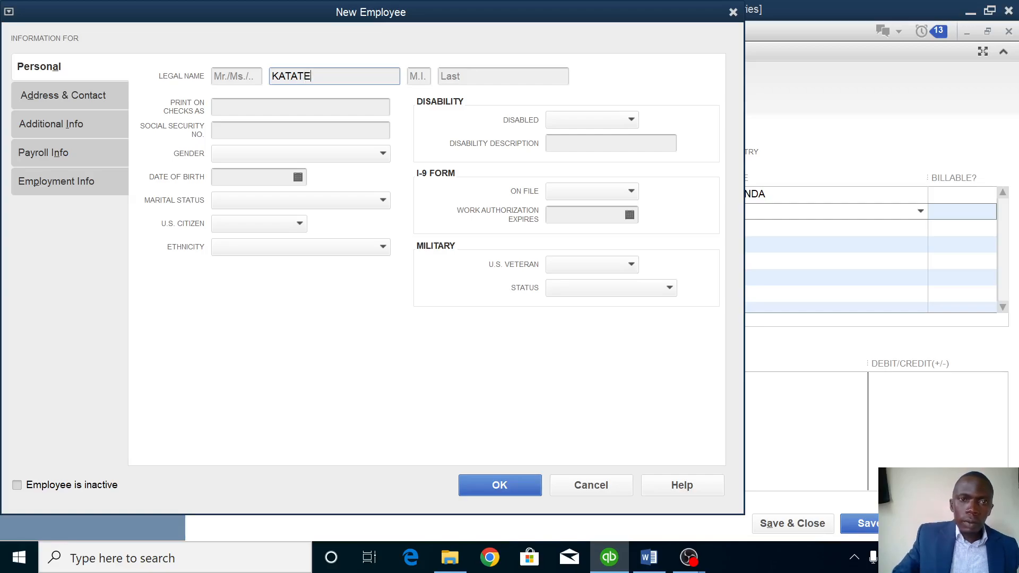
{"action": "left_click", "coordinate": [501, 486]}
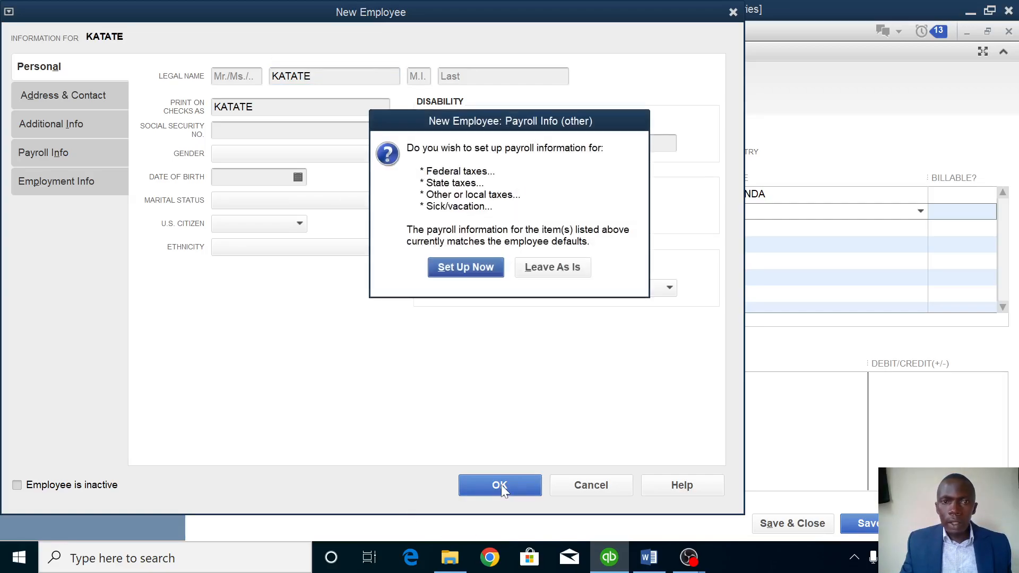
{"action": "left_click", "coordinate": [552, 267]}
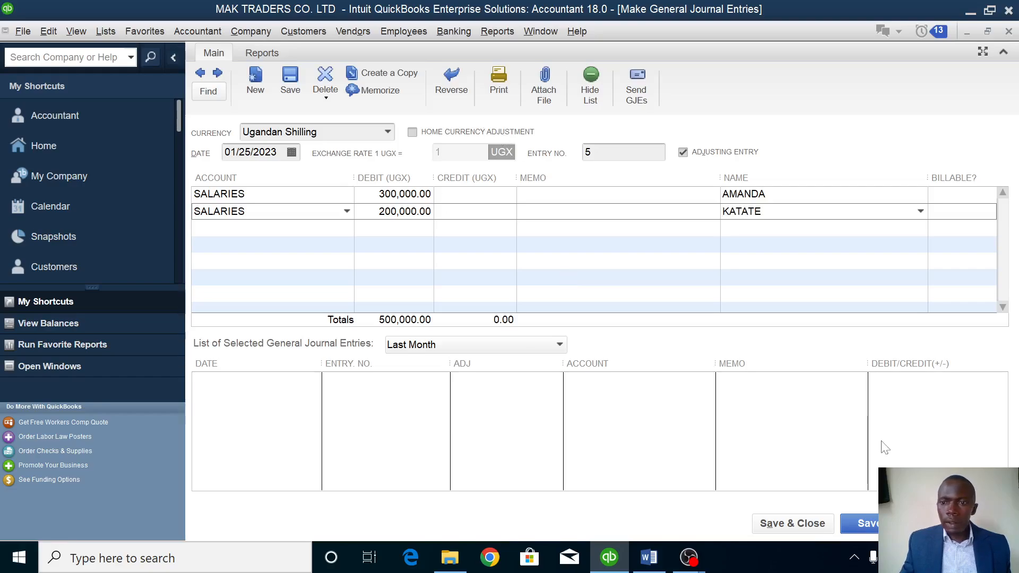
Credit PETTY CASH 500,000 on line three and save journal entry no. 5.
{"action": "left_click", "coordinate": [531, 211]}
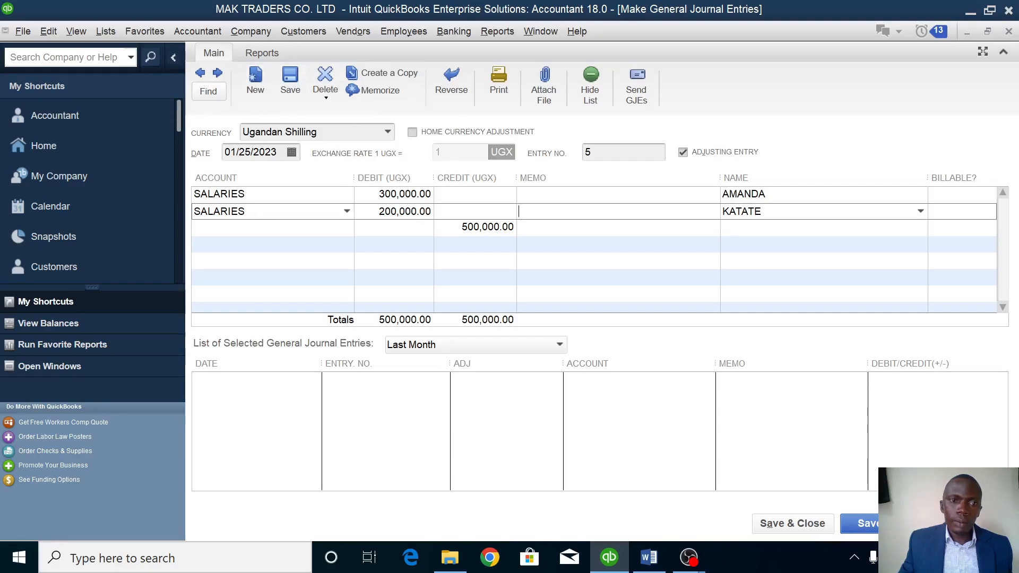
{"action": "left_click", "coordinate": [329, 228]}
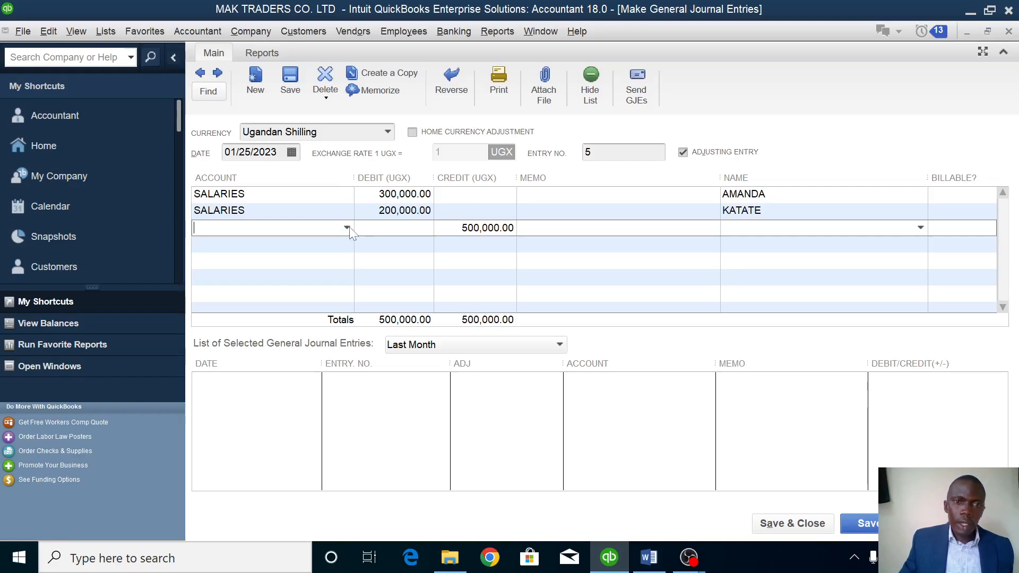
{"action": "left_click", "coordinate": [348, 227]}
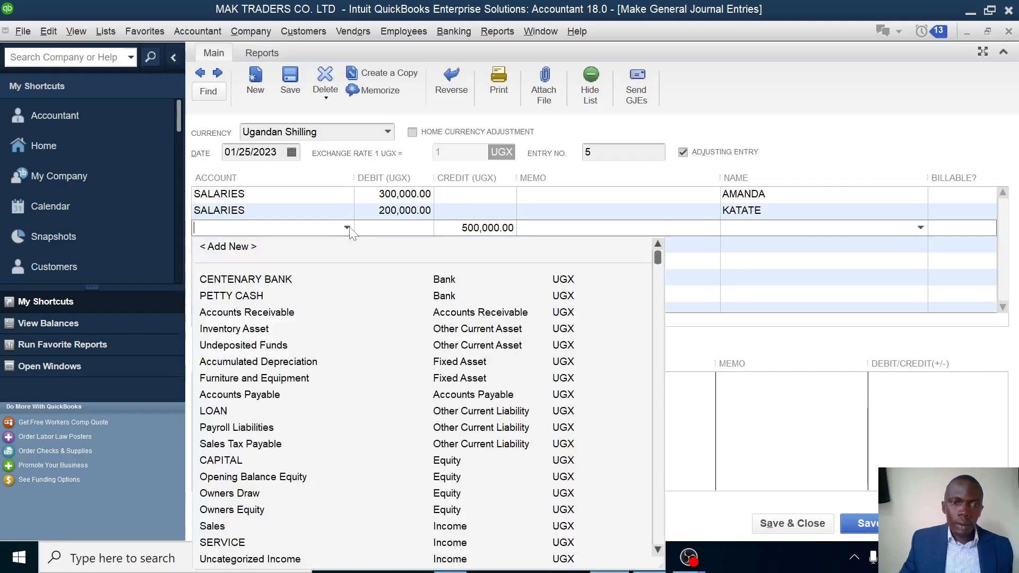
{"action": "left_click", "coordinate": [237, 296]}
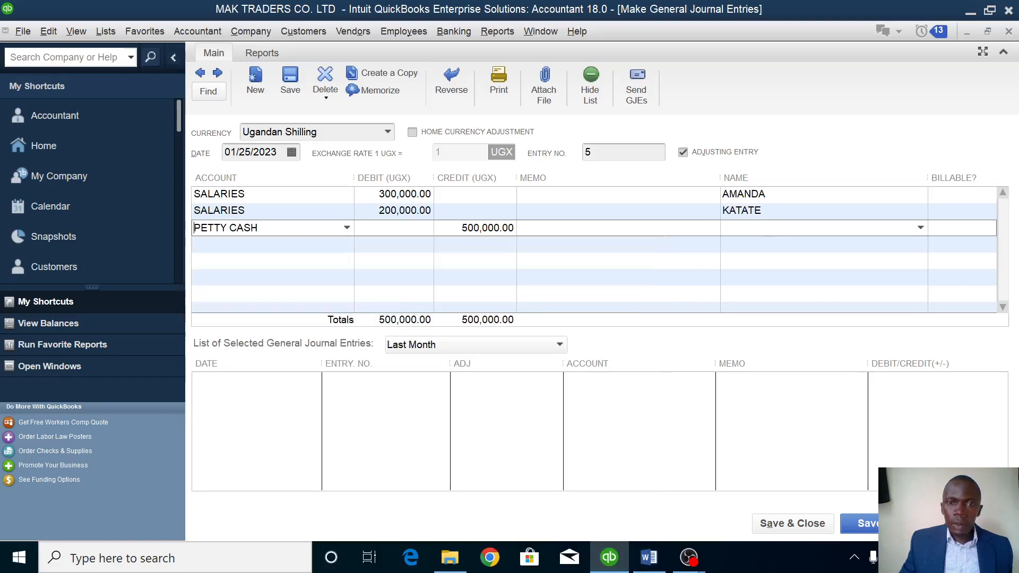
{"action": "left_click", "coordinate": [791, 524]}
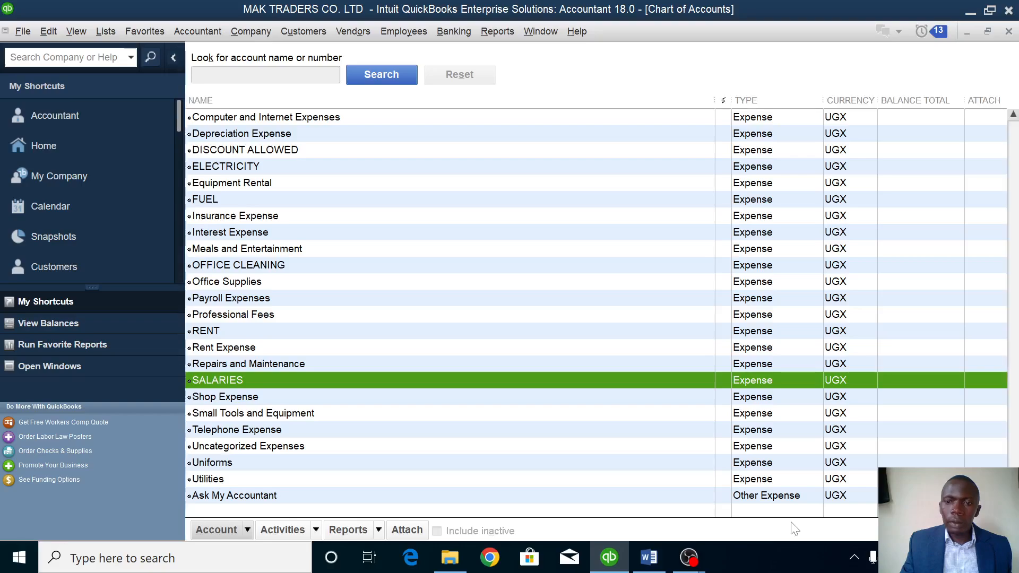
{"action": "left_click", "coordinate": [647, 558]}
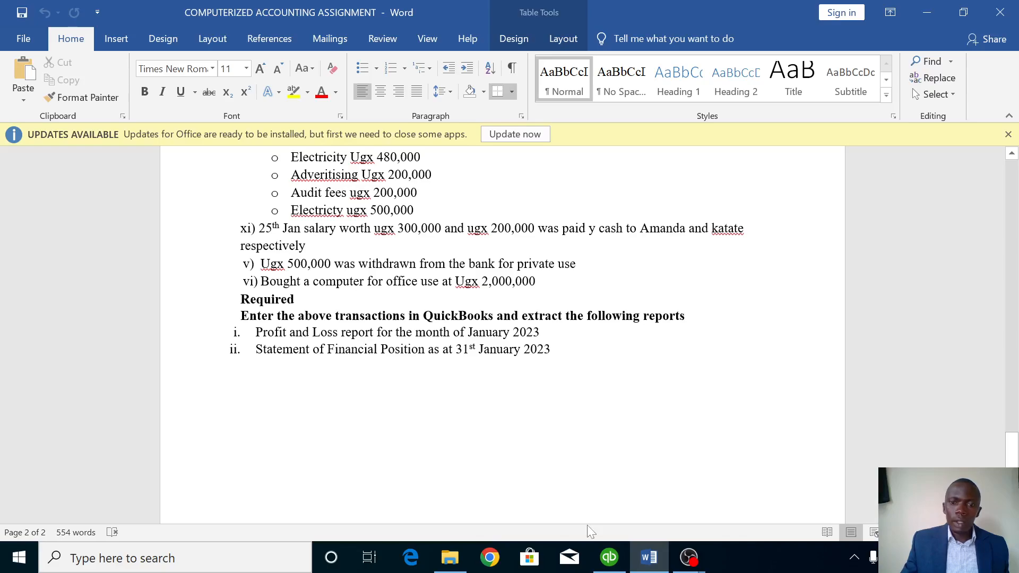
{"action": "left_click", "coordinate": [608, 555]}
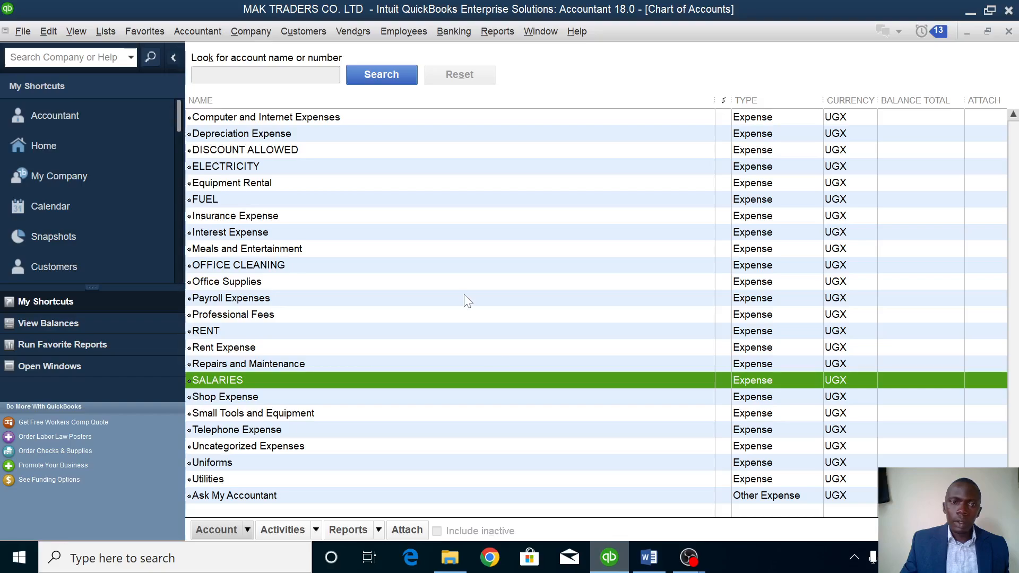
From the Chart of Accounts, open journal entry no. 6 dated 01/25/2023 and its first account list.
{"action": "right_click", "coordinate": [440, 218]}
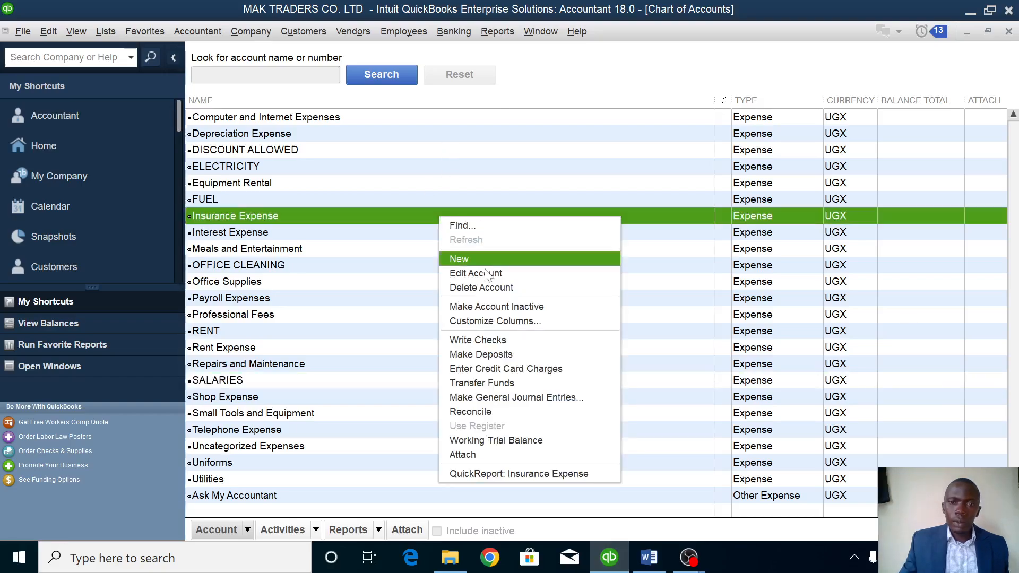
{"action": "left_click", "coordinate": [477, 402]}
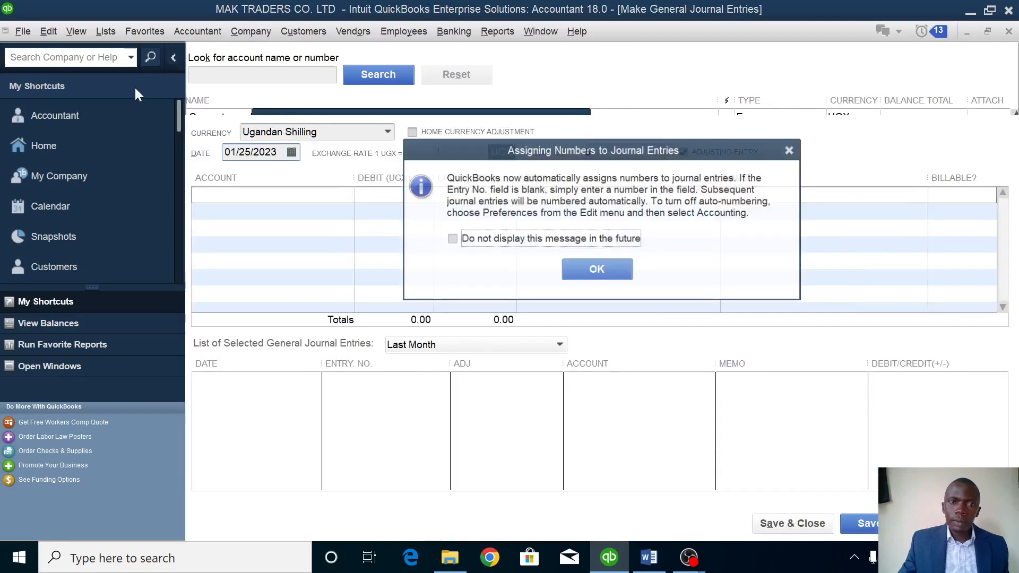
{"action": "left_click", "coordinate": [613, 268]}
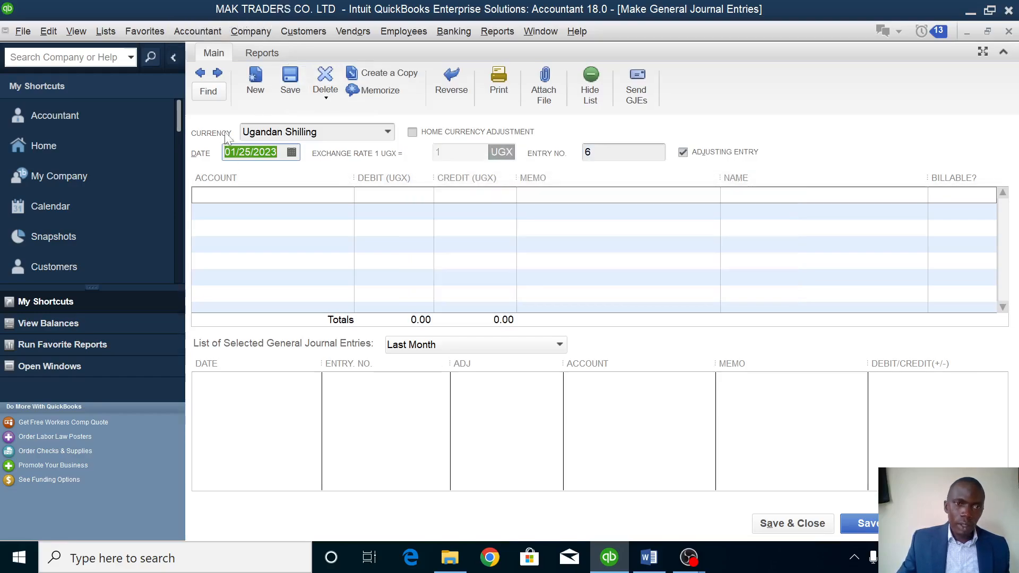
{"action": "left_click", "coordinate": [228, 194]}
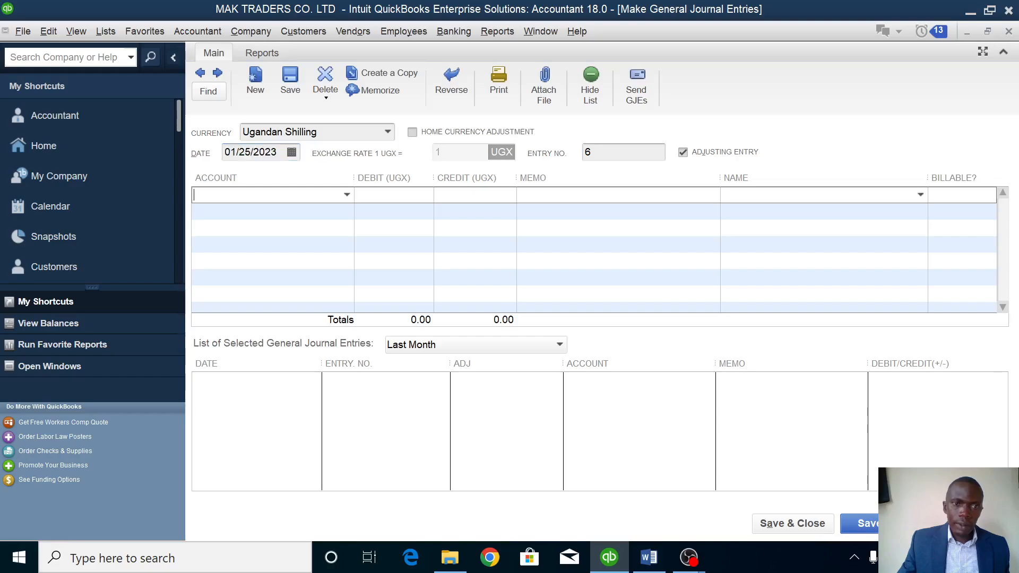
{"action": "left_click", "coordinate": [347, 195]}
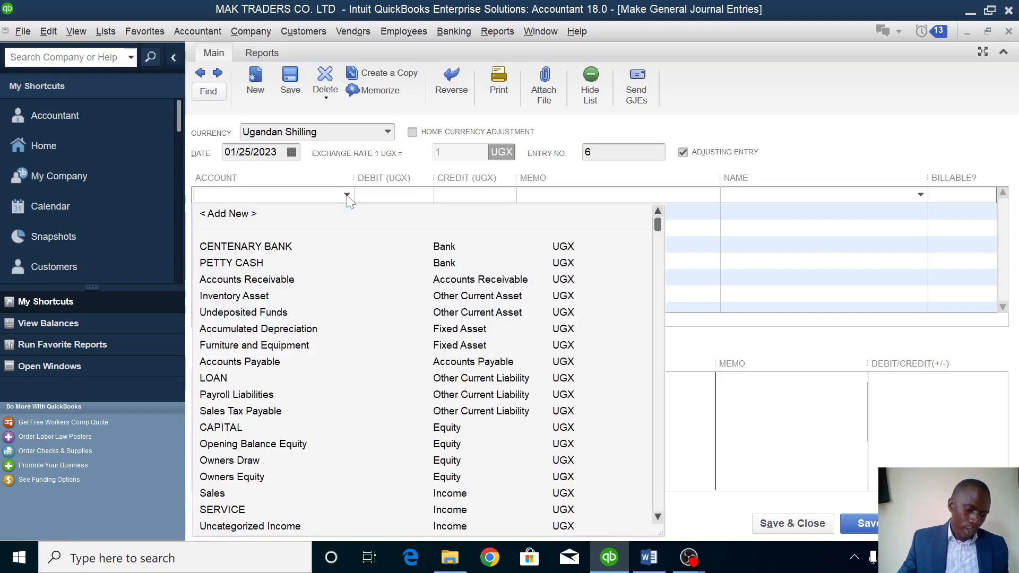
Create a new Equity account named DRAWINGS for the first line.
{"action": "left_click", "coordinate": [243, 214]}
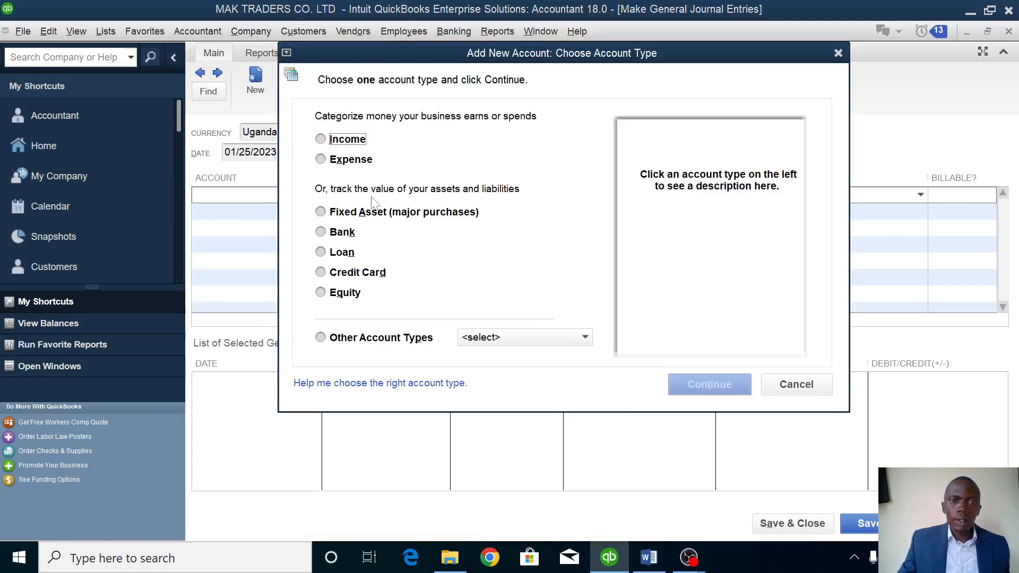
{"action": "left_click", "coordinate": [342, 299]}
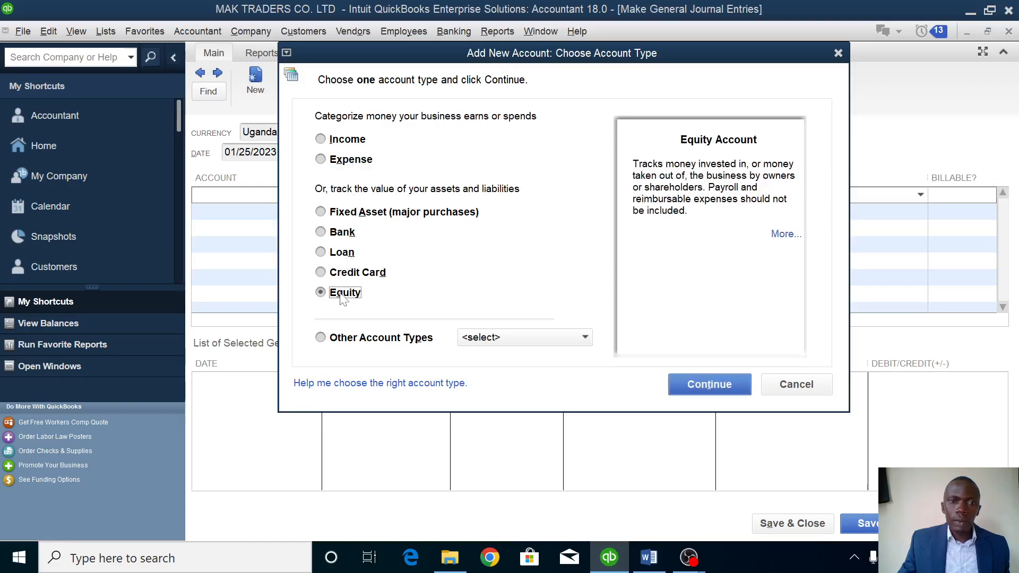
{"action": "left_click", "coordinate": [718, 385]}
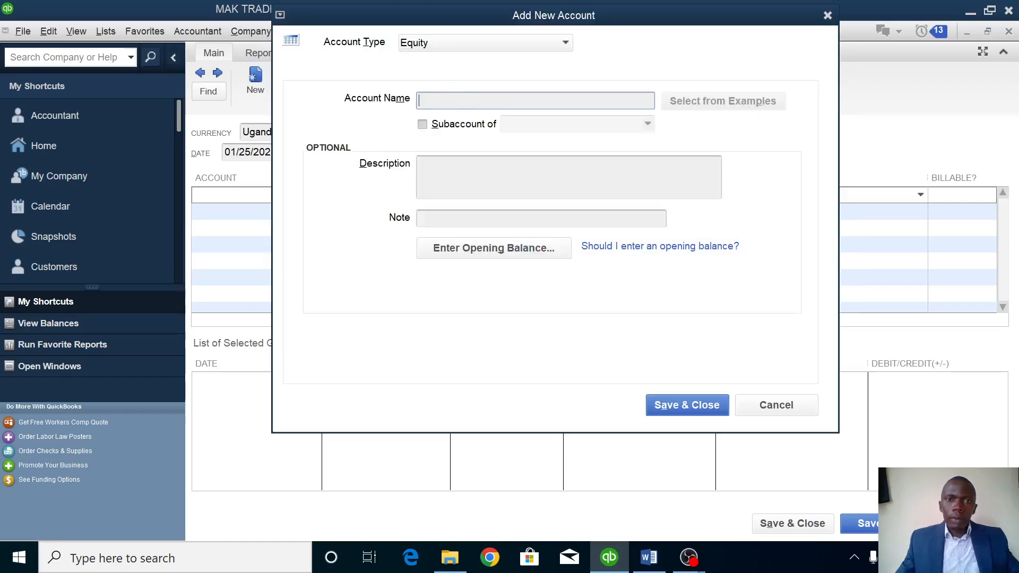
{"action": "type", "text": "DRAWINGS"}
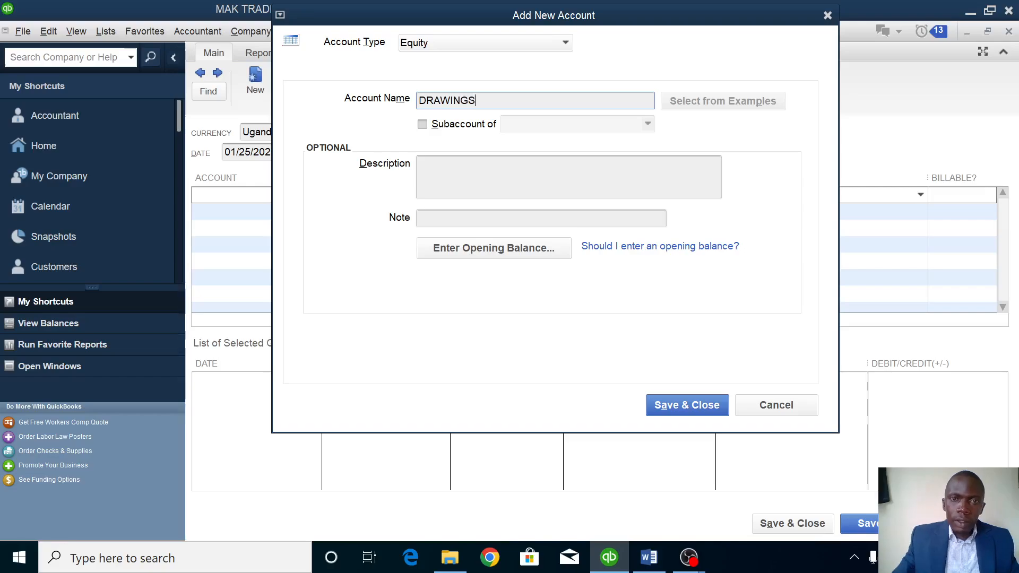
{"action": "left_click", "coordinate": [678, 404]}
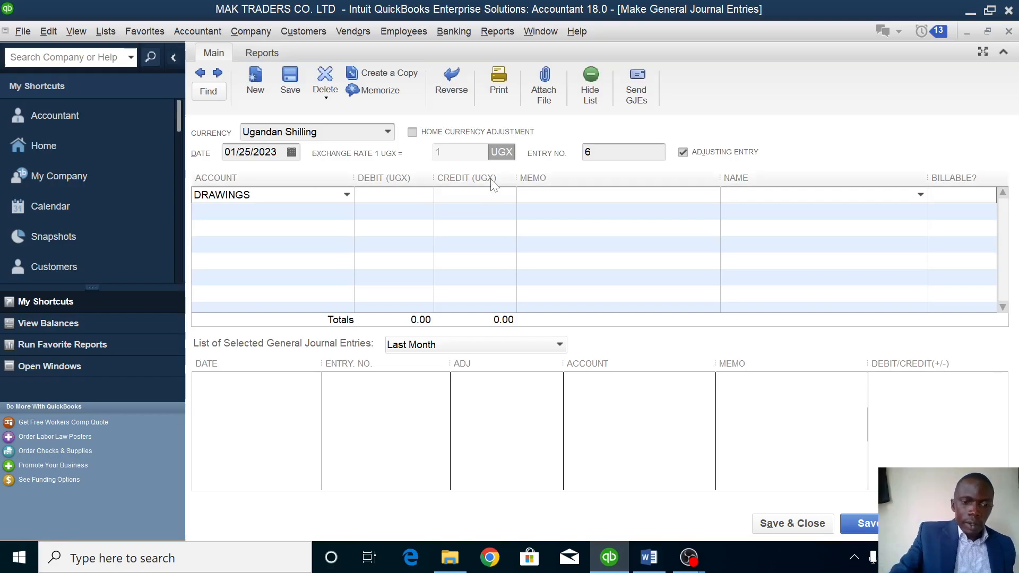
Debit DRAWINGS 500,000, credit CENTENARY BANK, and save entry no. 6.
{"action": "type", "text": "5000000.00"}
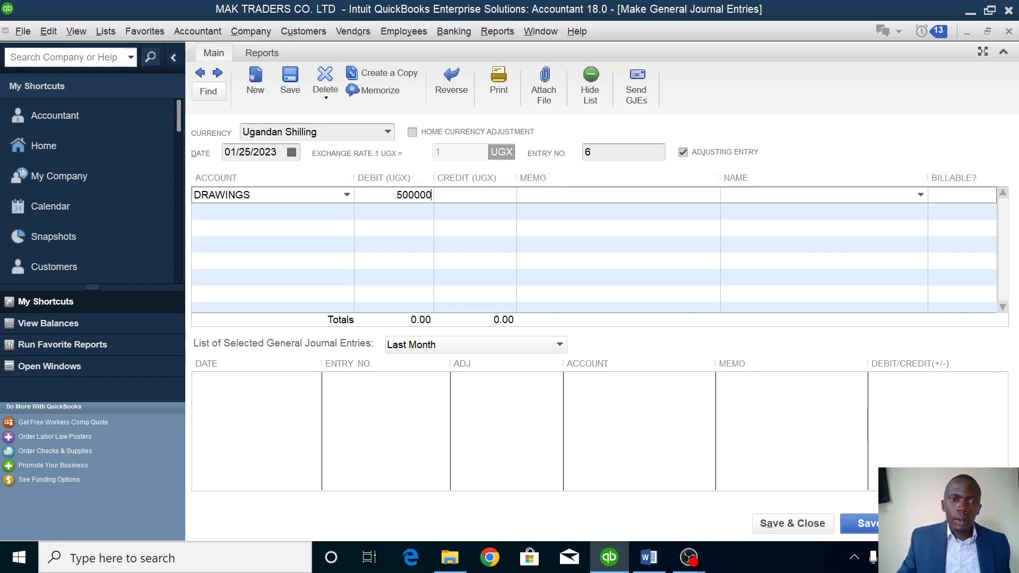
{"action": "left_click", "coordinate": [271, 211]}
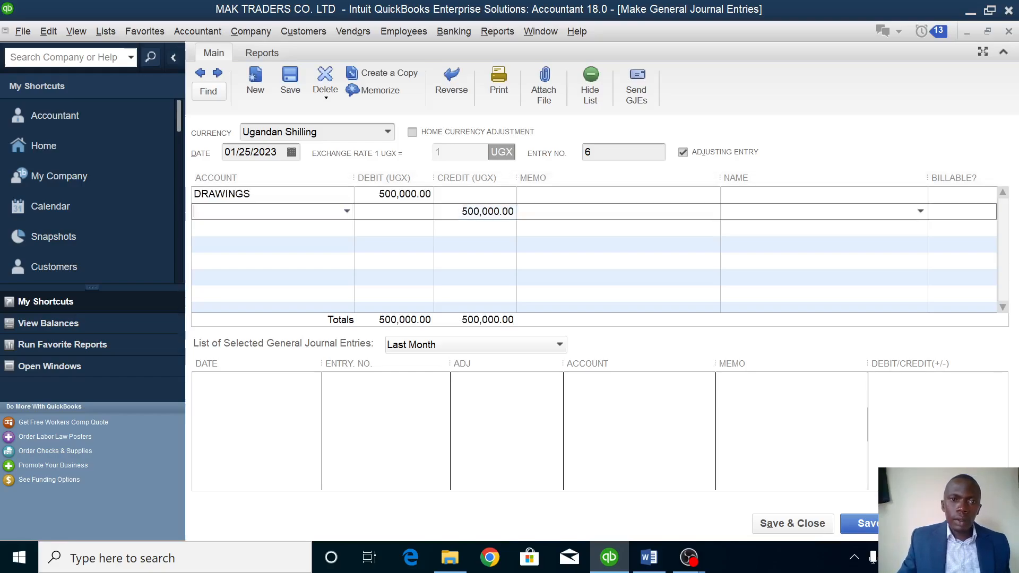
{"action": "left_click", "coordinate": [347, 212]}
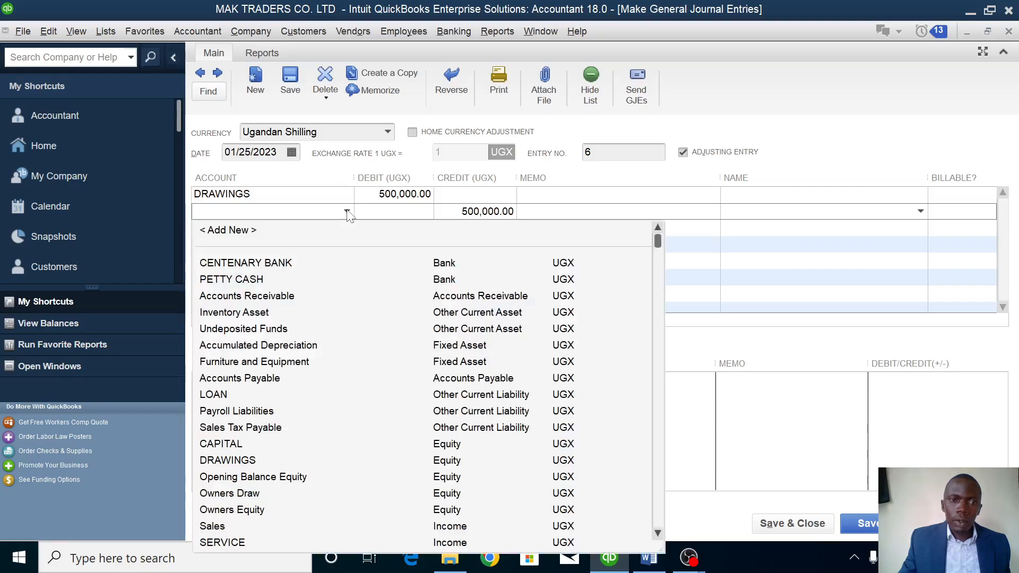
{"action": "left_click", "coordinate": [246, 264]}
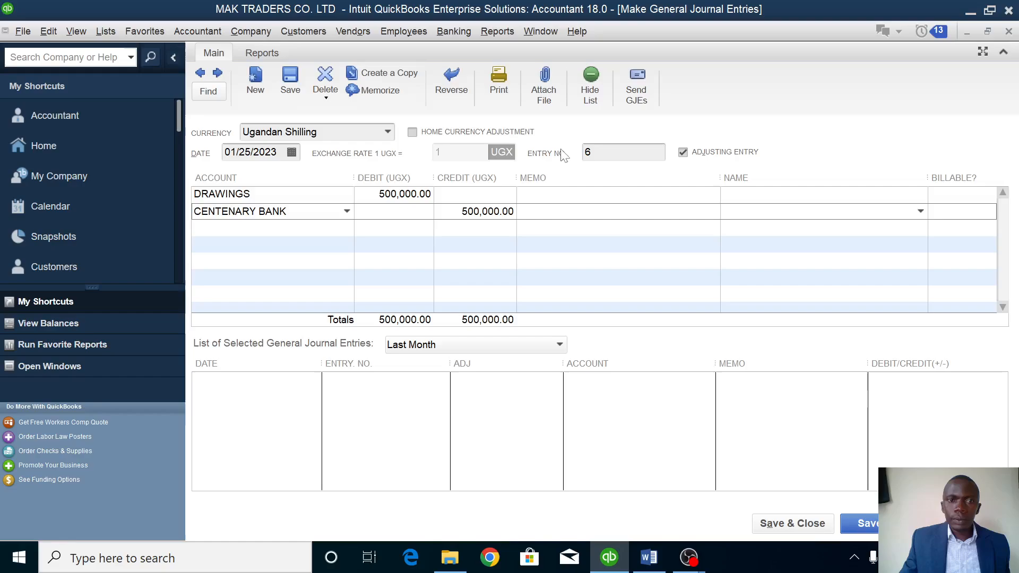
{"action": "left_click", "coordinate": [785, 521]}
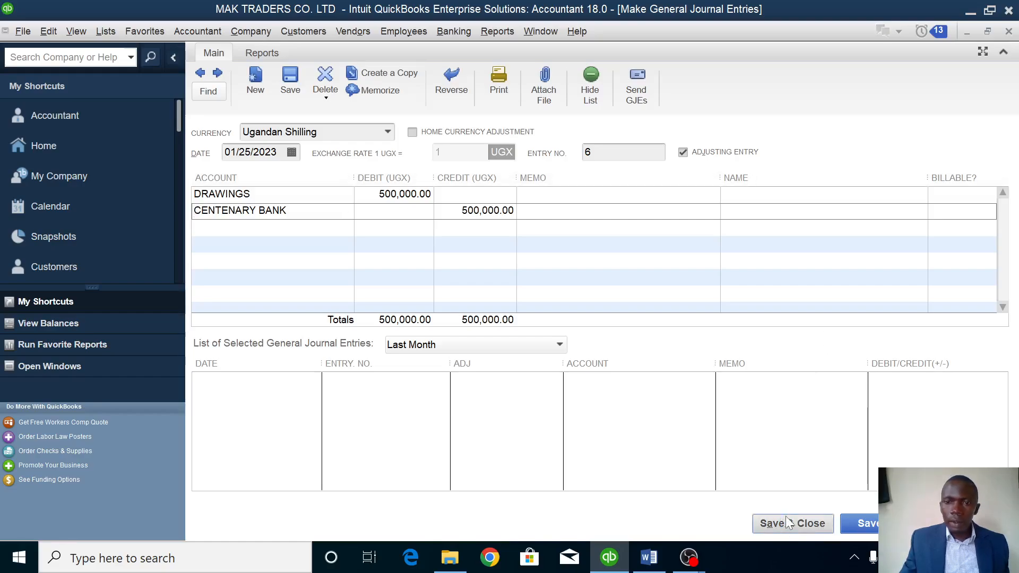
Check the Word assignment, then return to QuickBooks and show the Home page.
{"action": "left_click", "coordinate": [660, 558]}
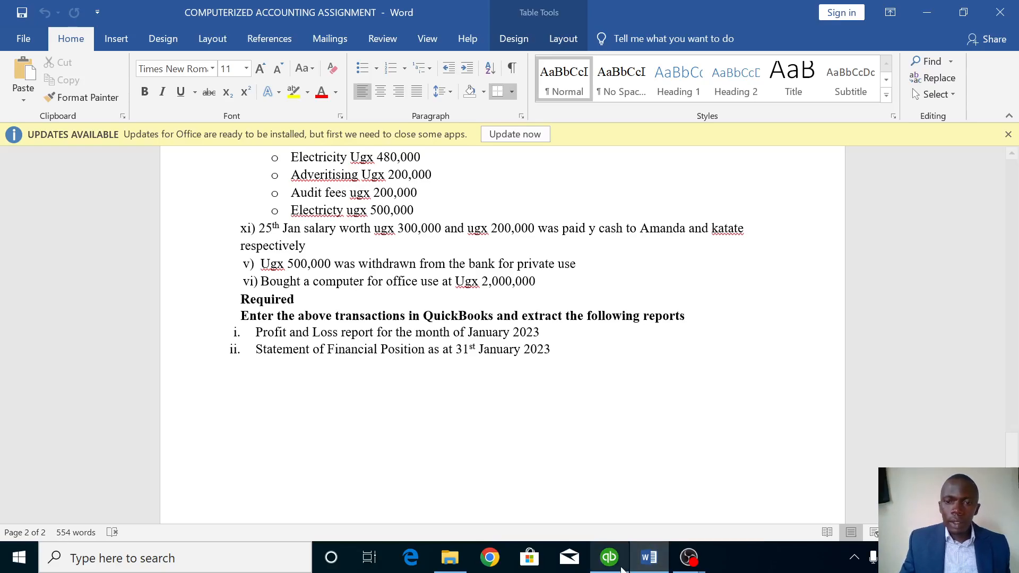
{"action": "left_click", "coordinate": [609, 557]}
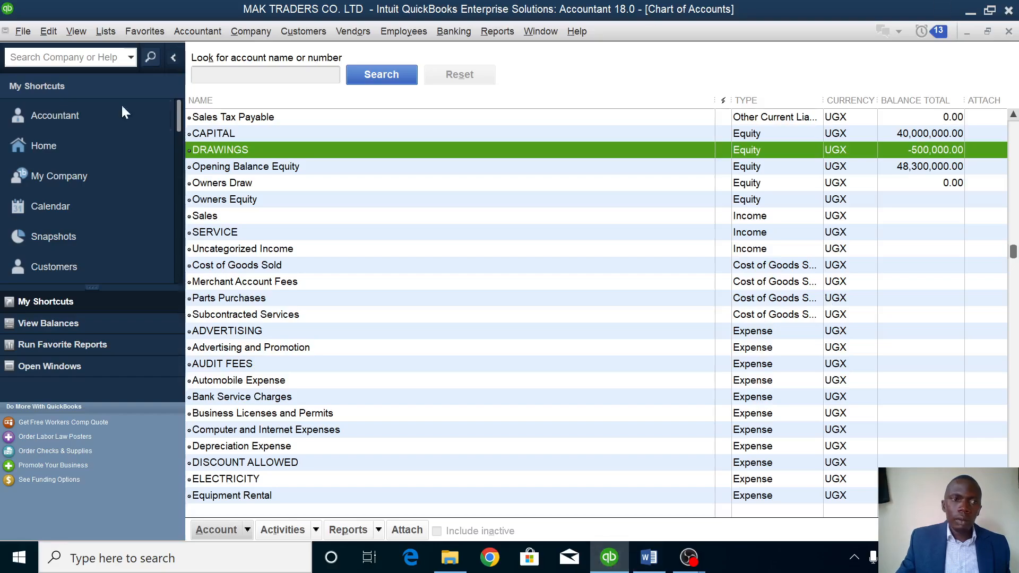
{"action": "left_click", "coordinate": [52, 147]}
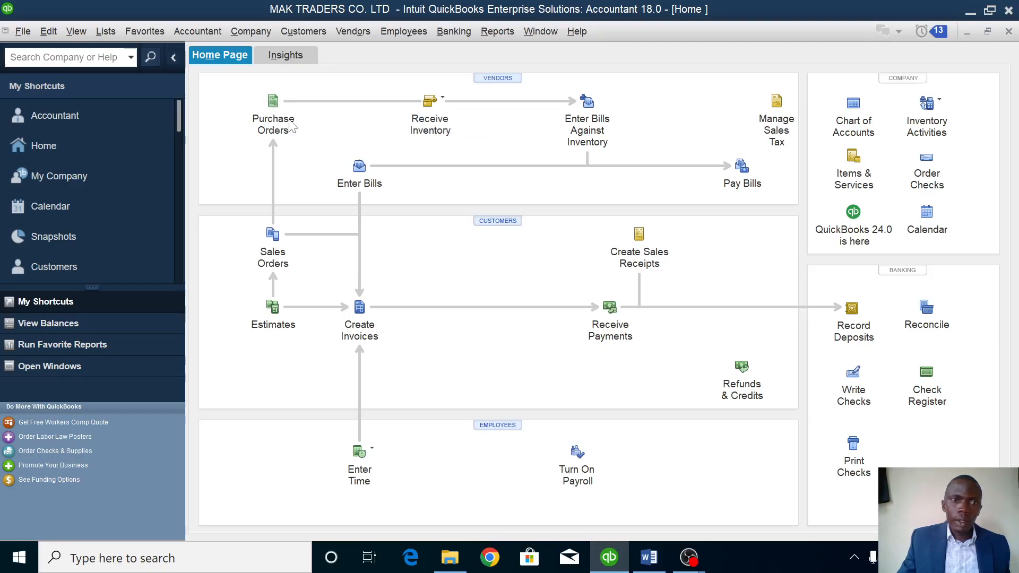
Start purchase order no. 3 and add a new vendor by name to it.
{"action": "left_click", "coordinate": [273, 103]}
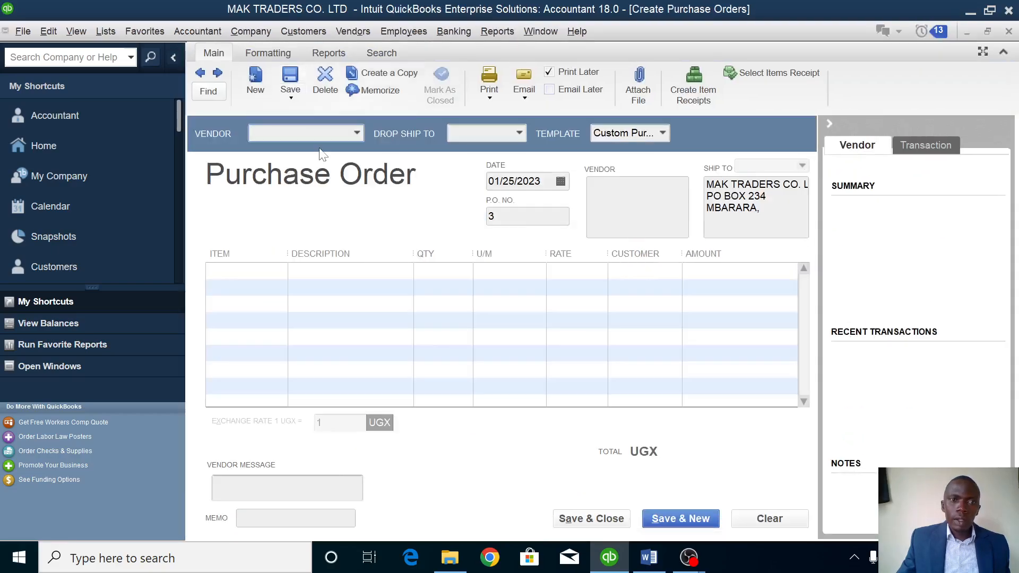
{"action": "left_click", "coordinate": [355, 134]}
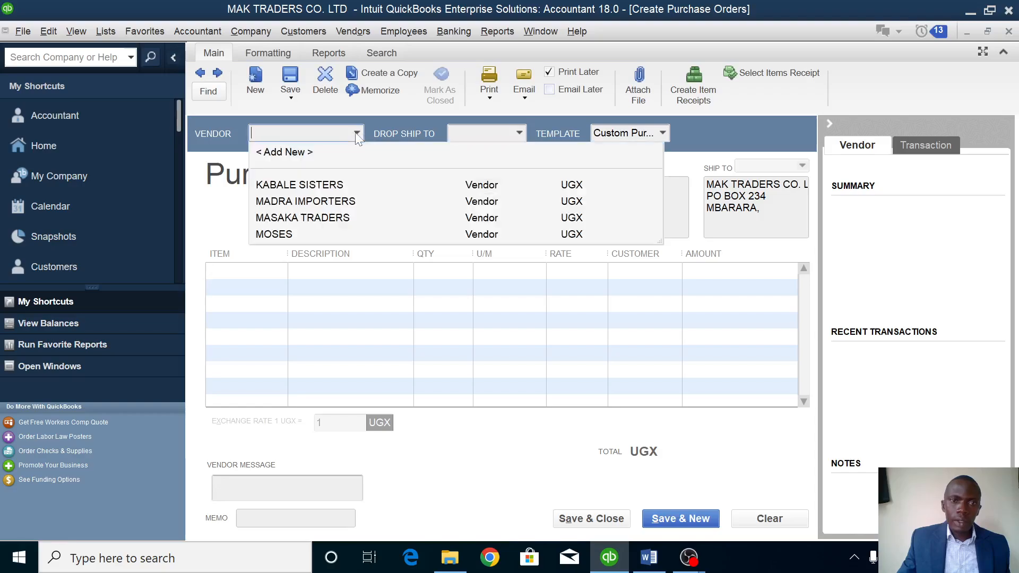
{"action": "left_click", "coordinate": [290, 151]}
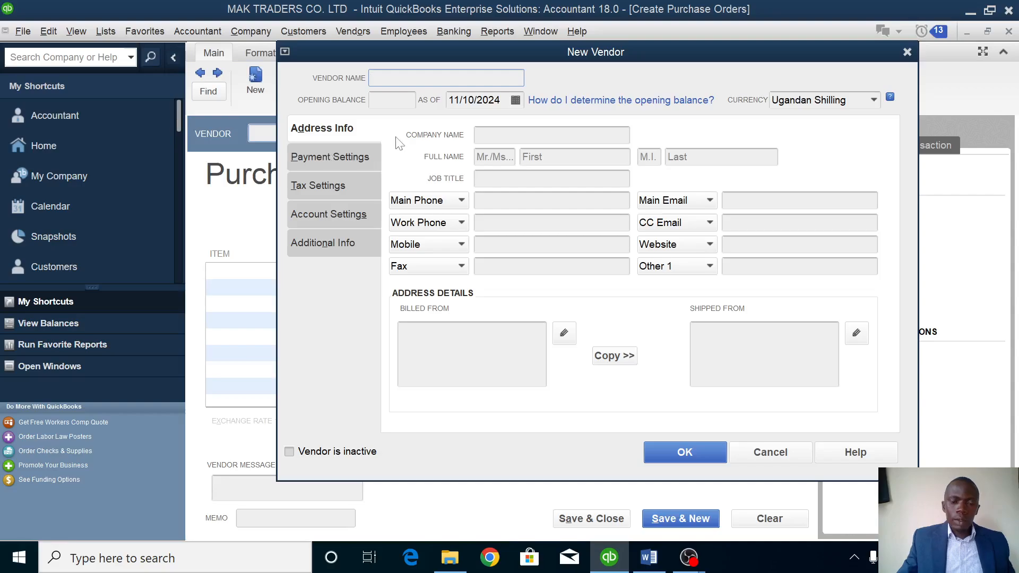
{"action": "type", "text": "KA"}
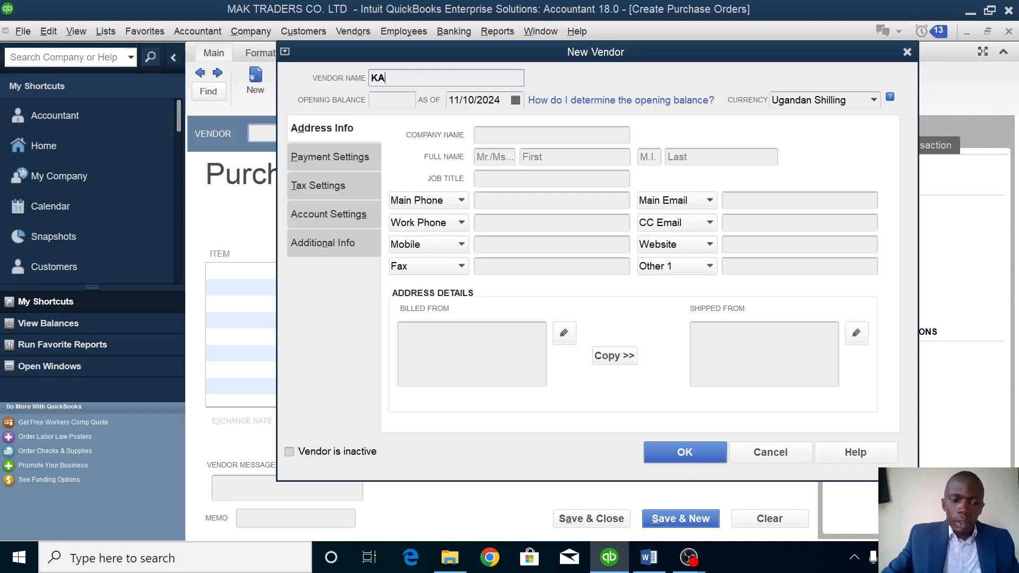
{"action": "type", "text": "KURU"}
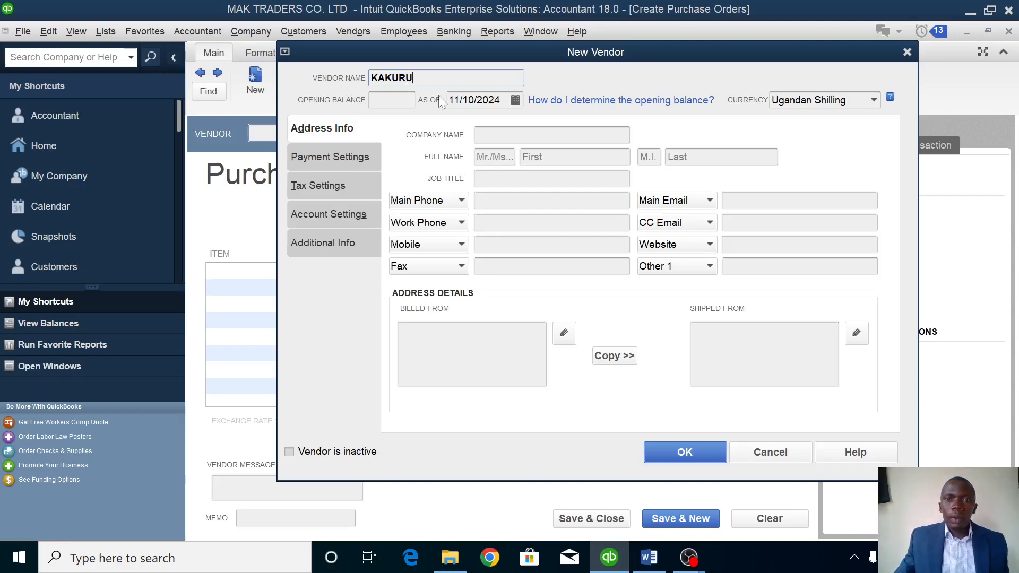
{"action": "left_click", "coordinate": [684, 453]}
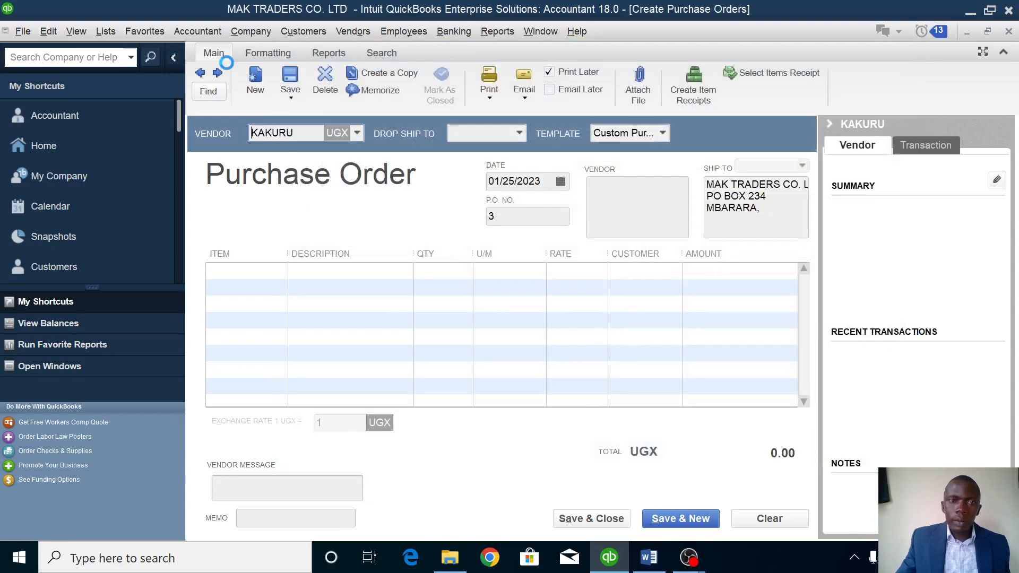
{"action": "left_click", "coordinate": [281, 272]}
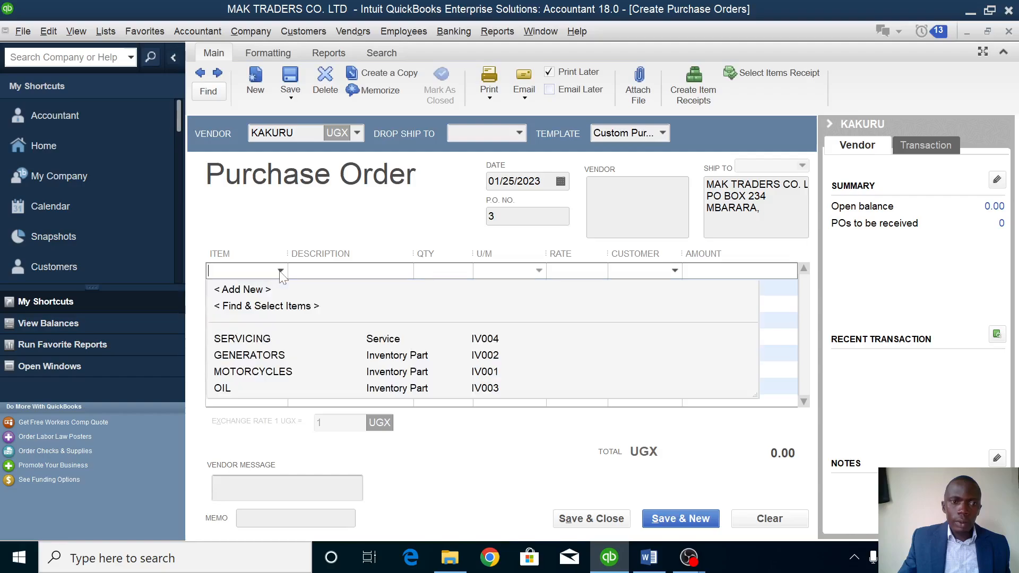
From the purchase order's Item column, begin a new Fixed Asset item named COMPUTER.
{"action": "left_click", "coordinate": [246, 293]}
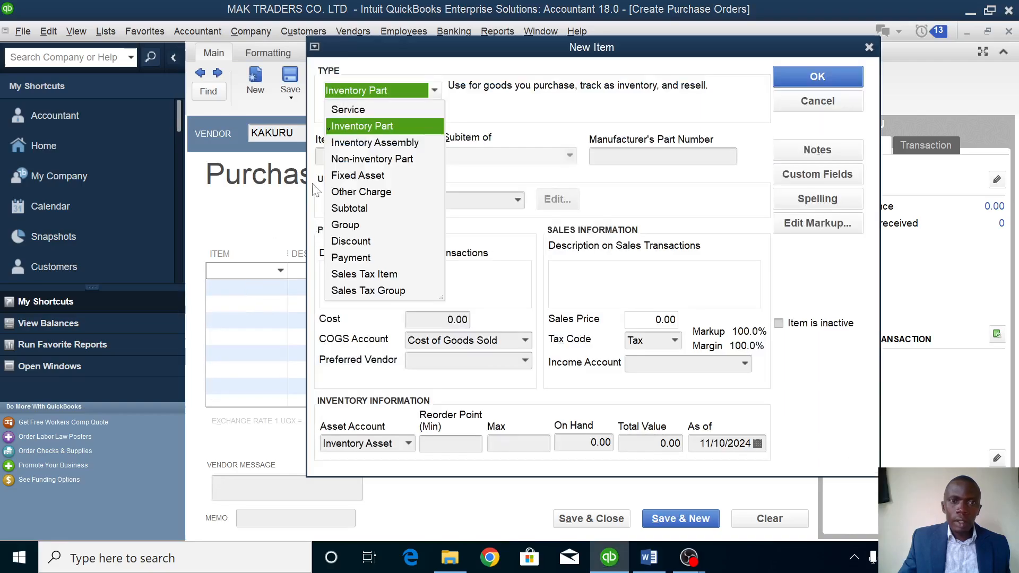
{"action": "left_click", "coordinate": [356, 176]}
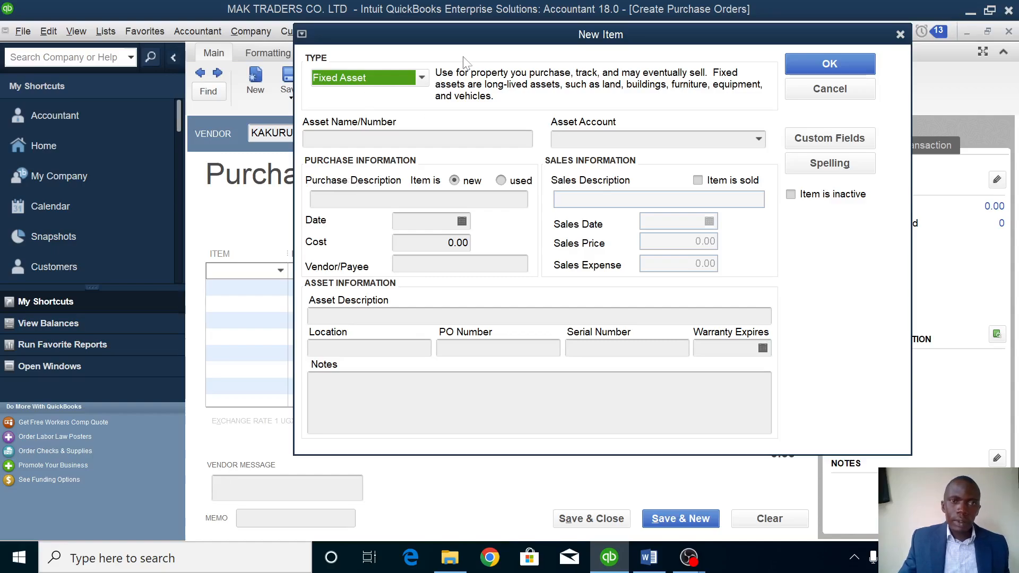
{"action": "left_click", "coordinate": [385, 138]}
{"action": "type", "text": "COMPUTER"}
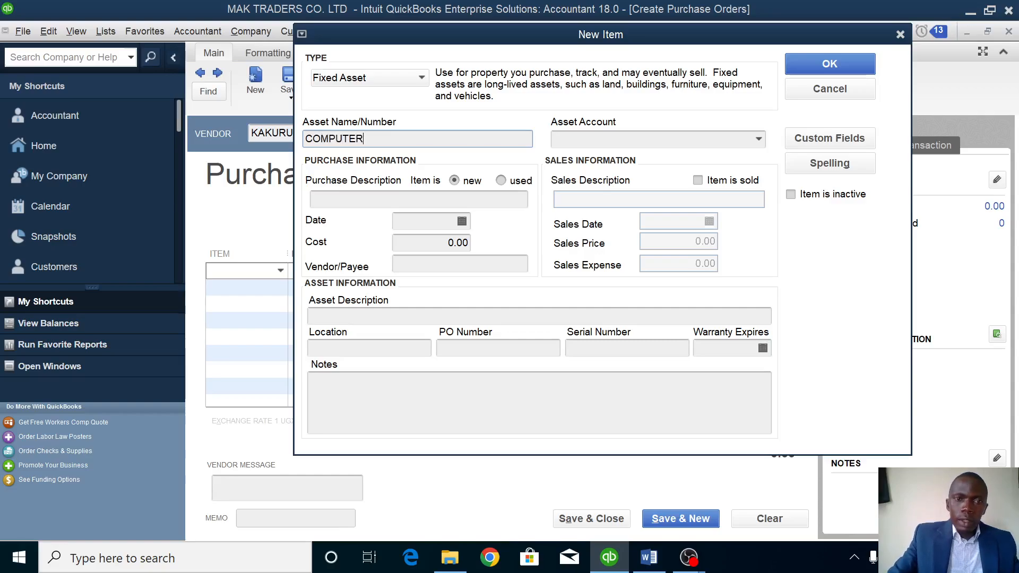
{"action": "left_click", "coordinate": [760, 139]}
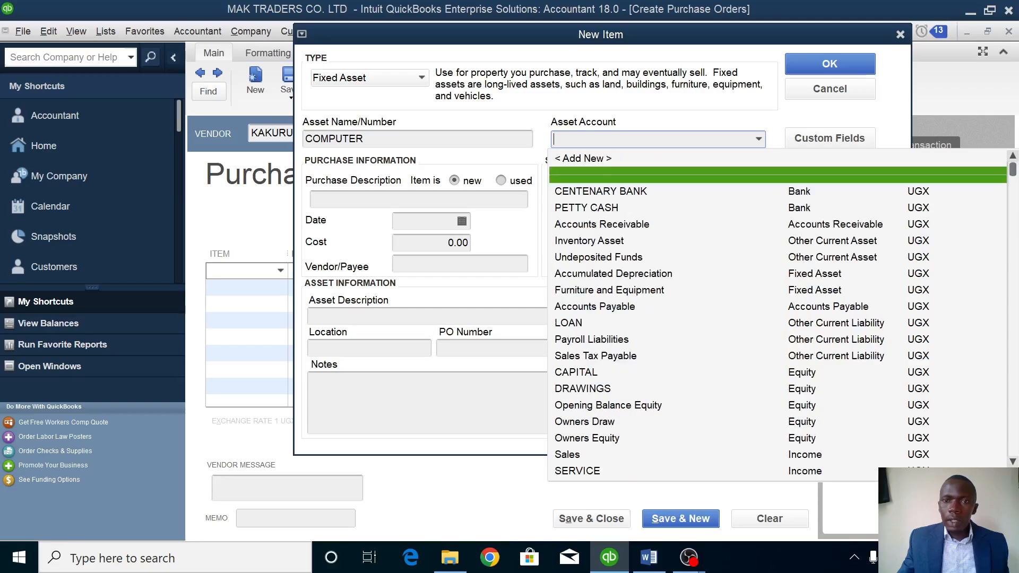
Add a new asset account named COMPUTERS for the COMPUTER item.
{"action": "left_click", "coordinate": [612, 157]}
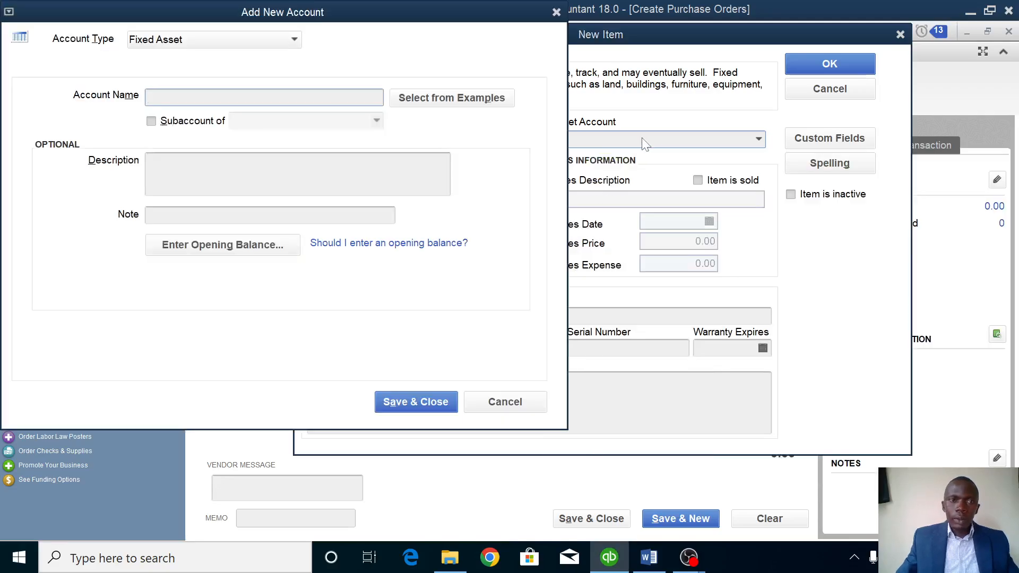
{"action": "type", "text": "COMPUT"}
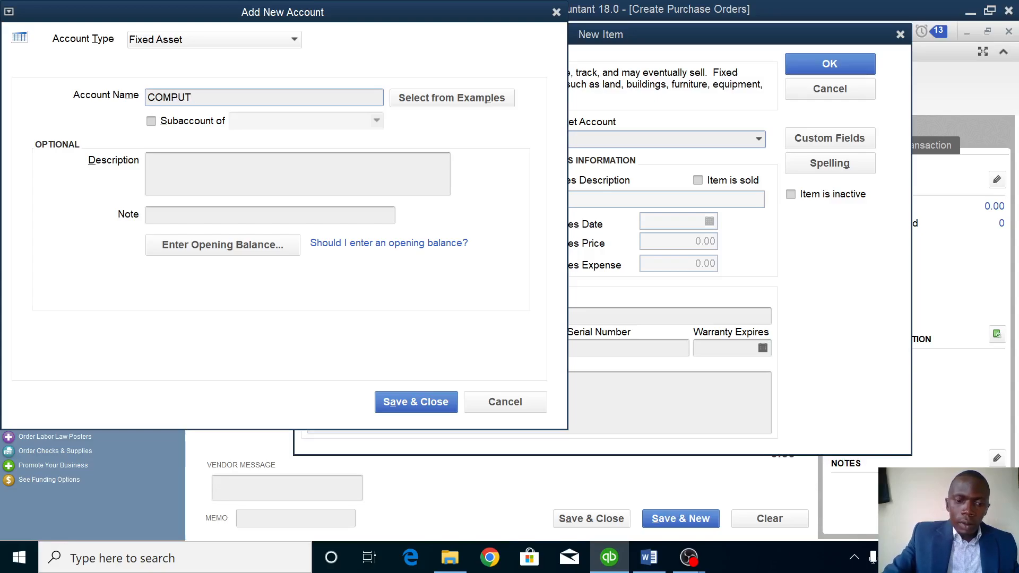
{"action": "type", "text": "ERE"}
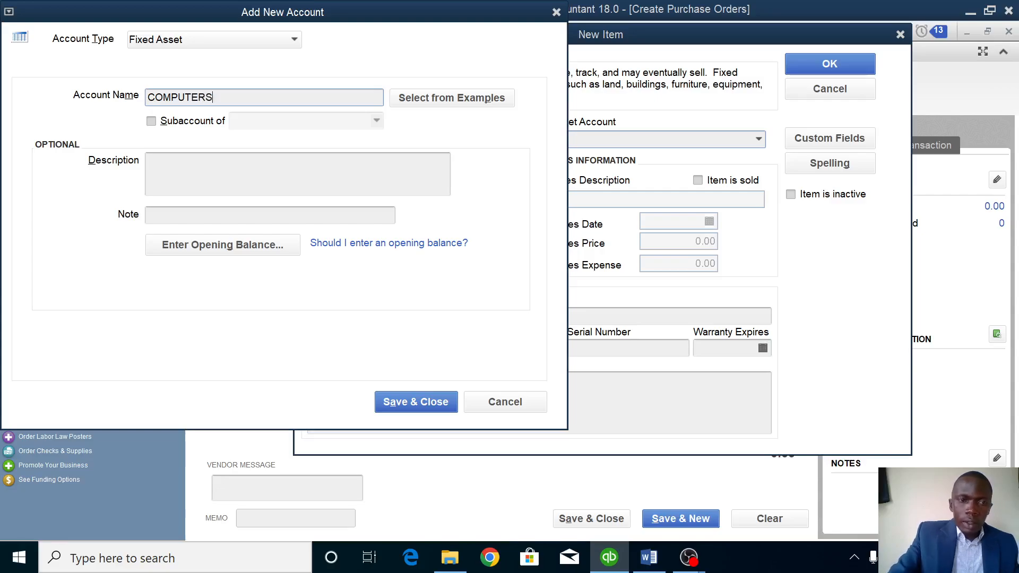
{"action": "left_click", "coordinate": [423, 406]}
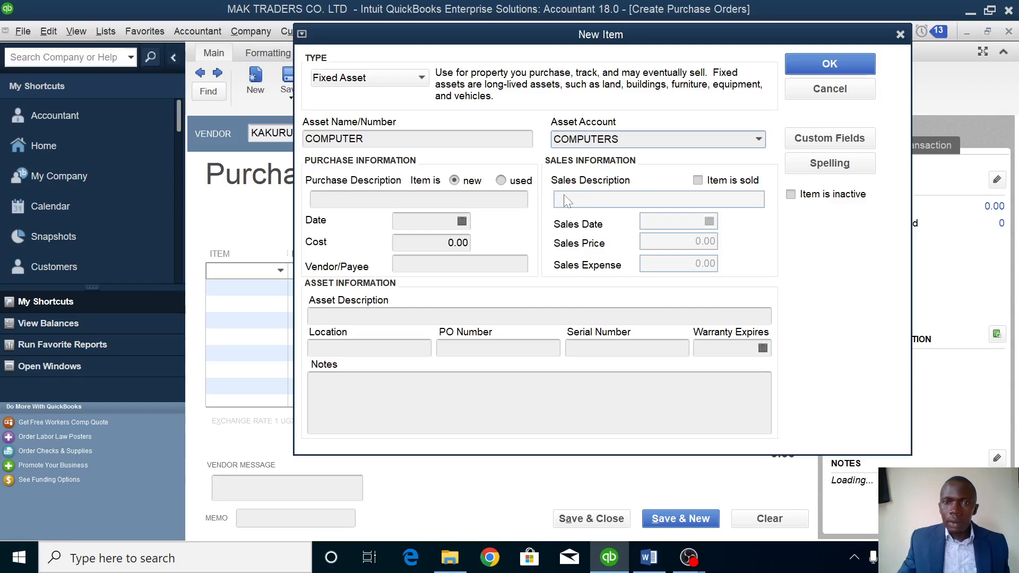
Set the COMPUTER item's purchase date to 01/25/2023.
{"action": "left_click", "coordinate": [463, 223]}
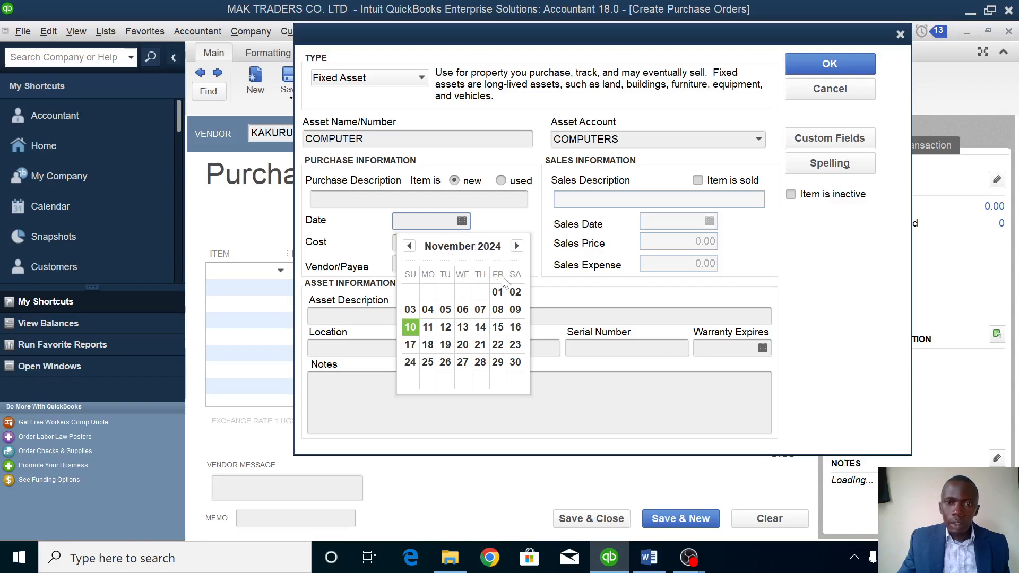
{"action": "left_click", "coordinate": [516, 246]}
{"action": "left_click", "coordinate": [516, 246]}
{"action": "left_click", "coordinate": [516, 246]}
{"action": "left_click", "coordinate": [409, 246]}
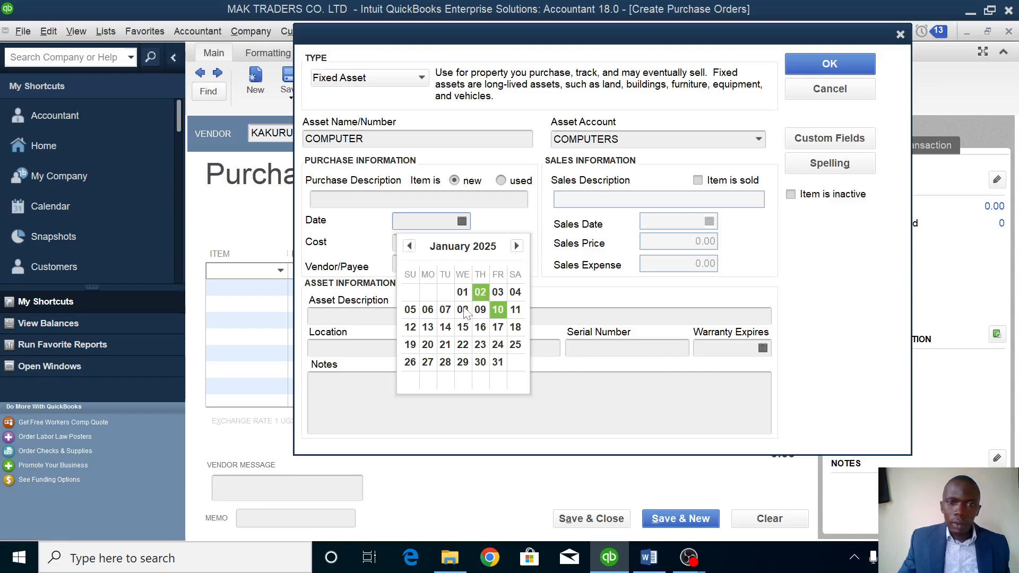
{"action": "left_click", "coordinate": [514, 344]}
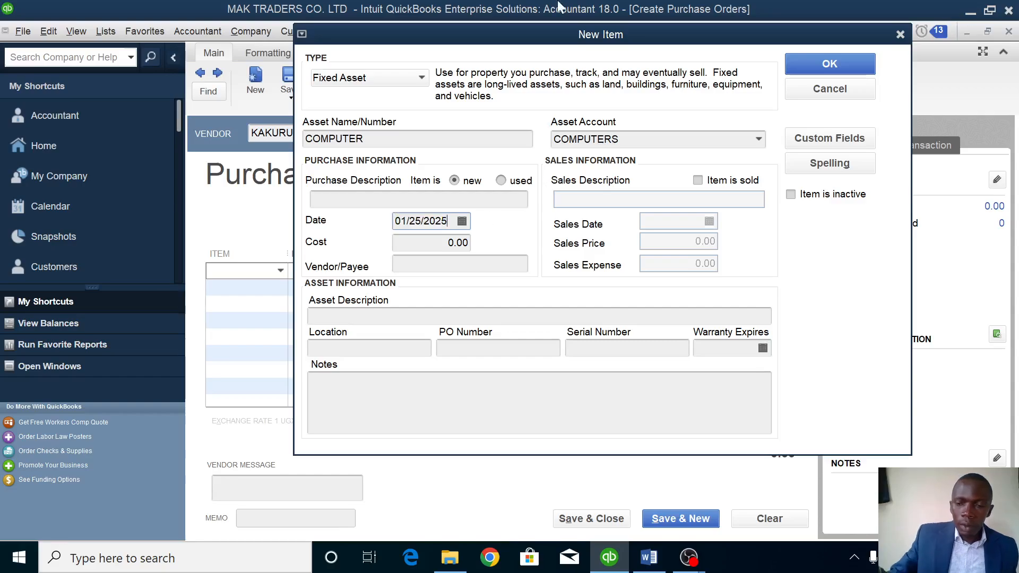
{"action": "key", "text": "BackSpace"}
{"action": "type", "text": "3"}
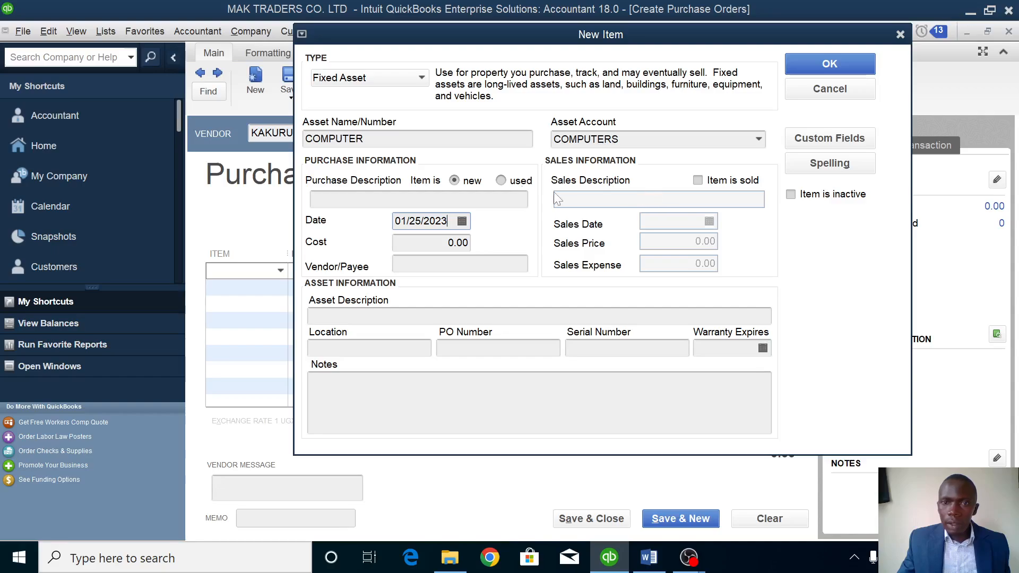
Enter purchase description OFFICE USE and a cost of 2,000,000.00.
{"action": "left_click", "coordinate": [456, 199]}
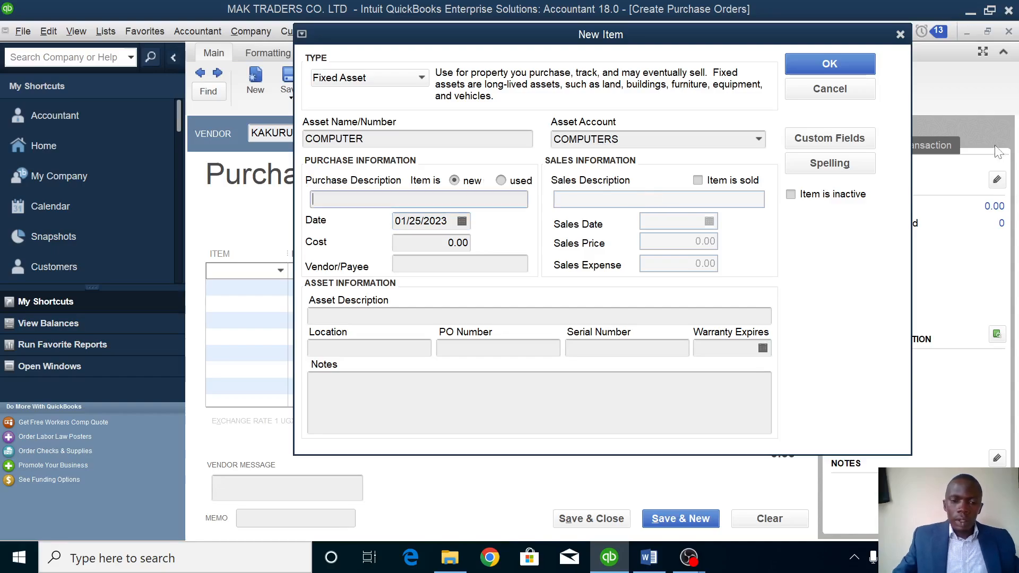
{"action": "type", "text": "OFFI"}
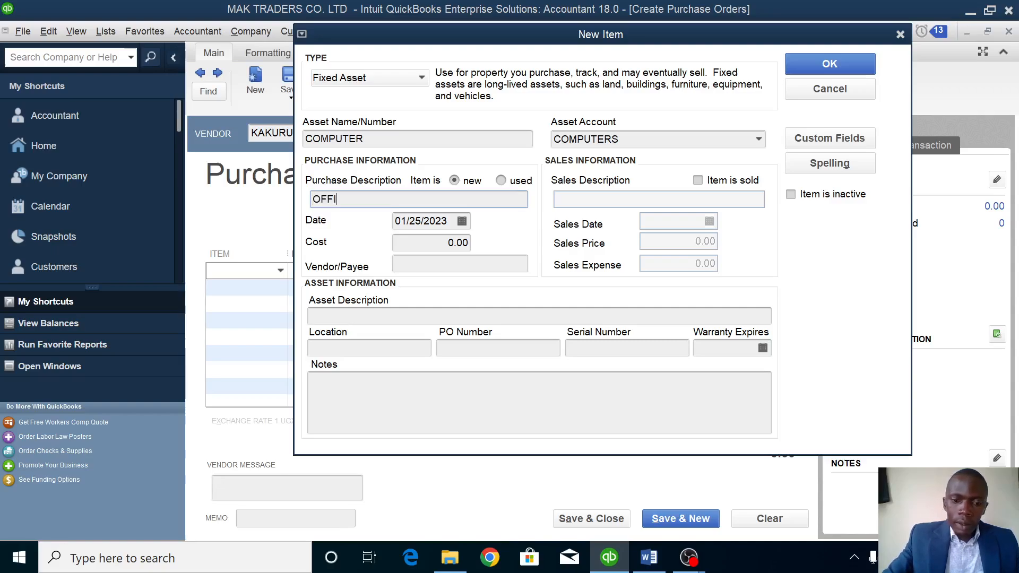
{"action": "type", "text": "CE USE"}
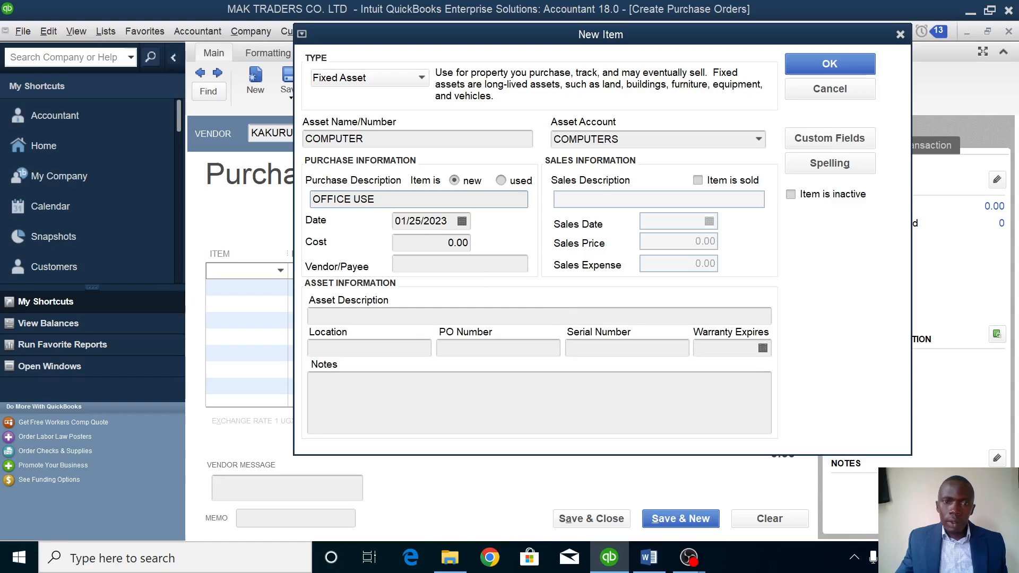
{"action": "left_click", "coordinate": [448, 243]}
{"action": "type", "text": "200000"}
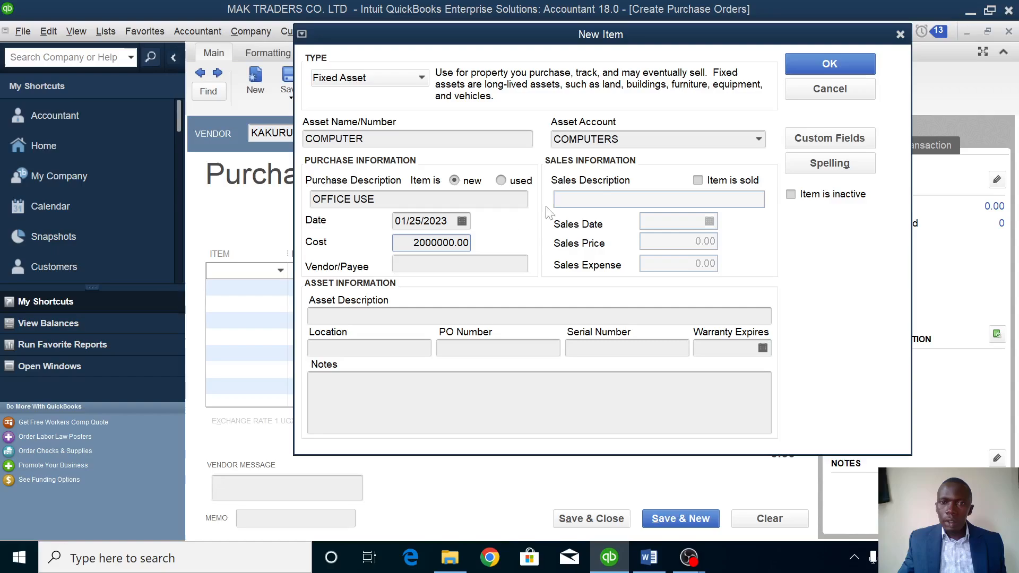
{"action": "key", "text": "Tab"}
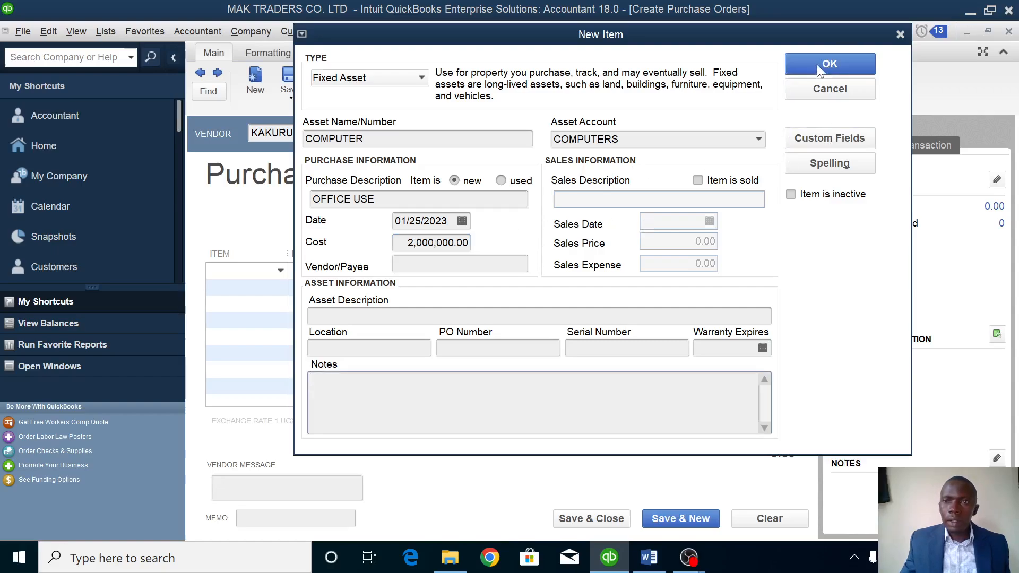
Save purchase order 3, then receive the computer with its 2,000,000.00 bill from the vendor.
{"action": "left_click", "coordinate": [849, 64]}
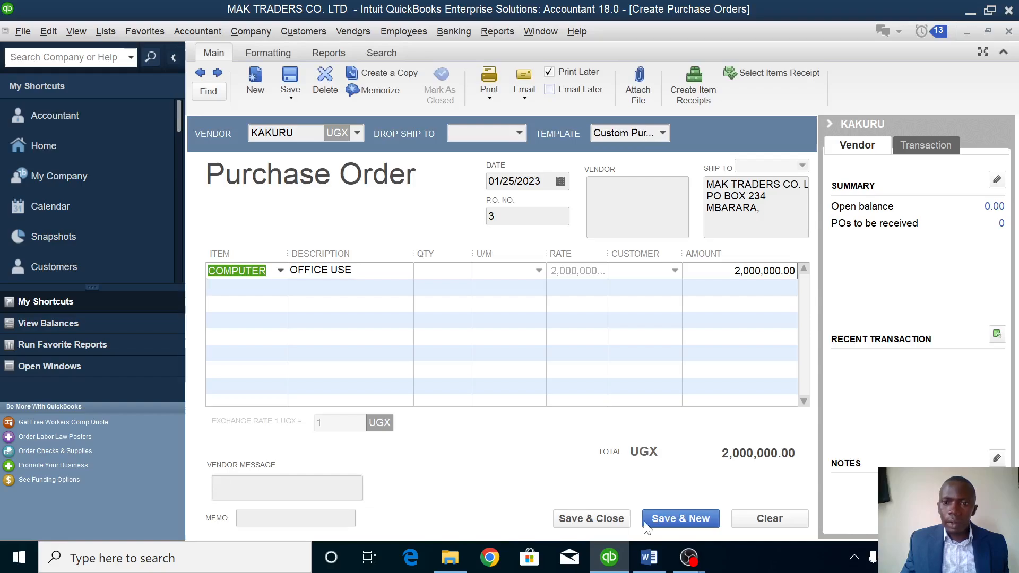
{"action": "left_click", "coordinate": [598, 523]}
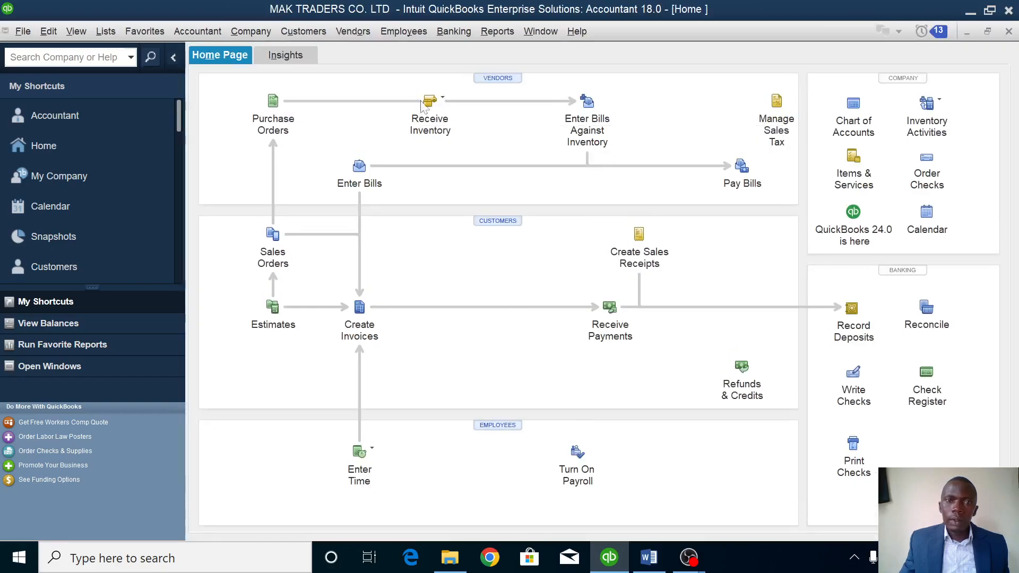
{"action": "left_click", "coordinate": [429, 103]}
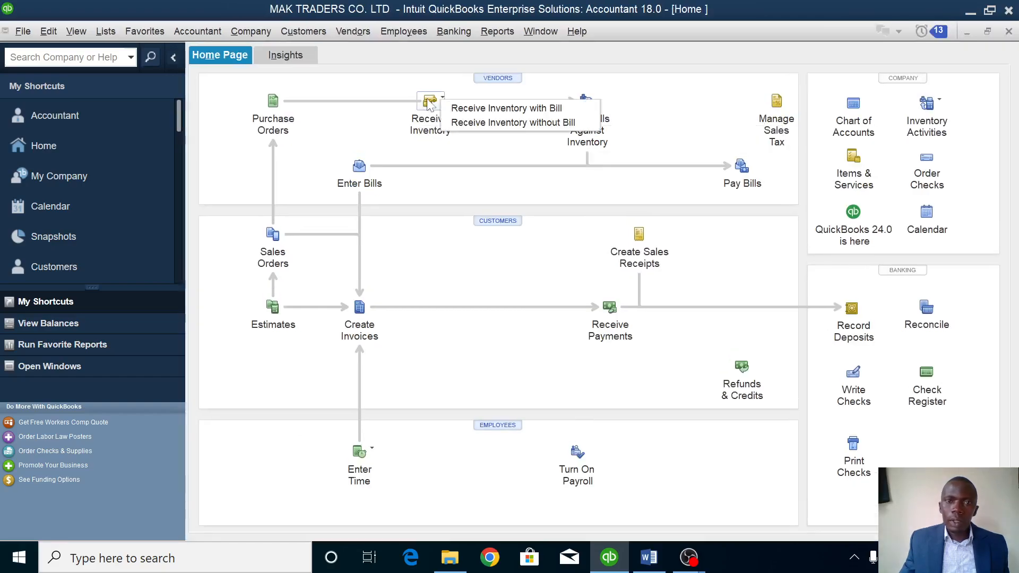
{"action": "left_click", "coordinate": [474, 108]}
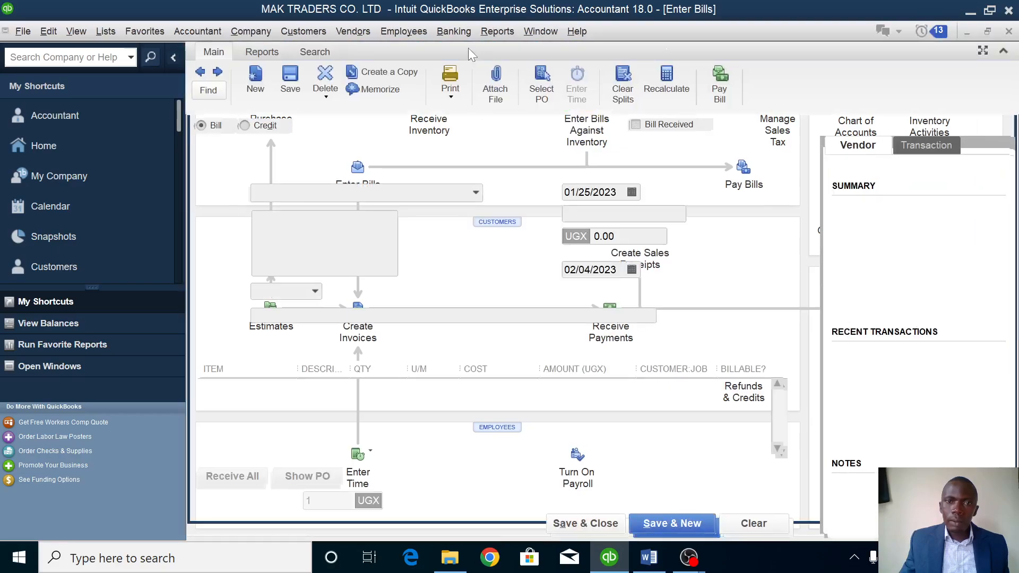
{"action": "left_click", "coordinate": [476, 192]}
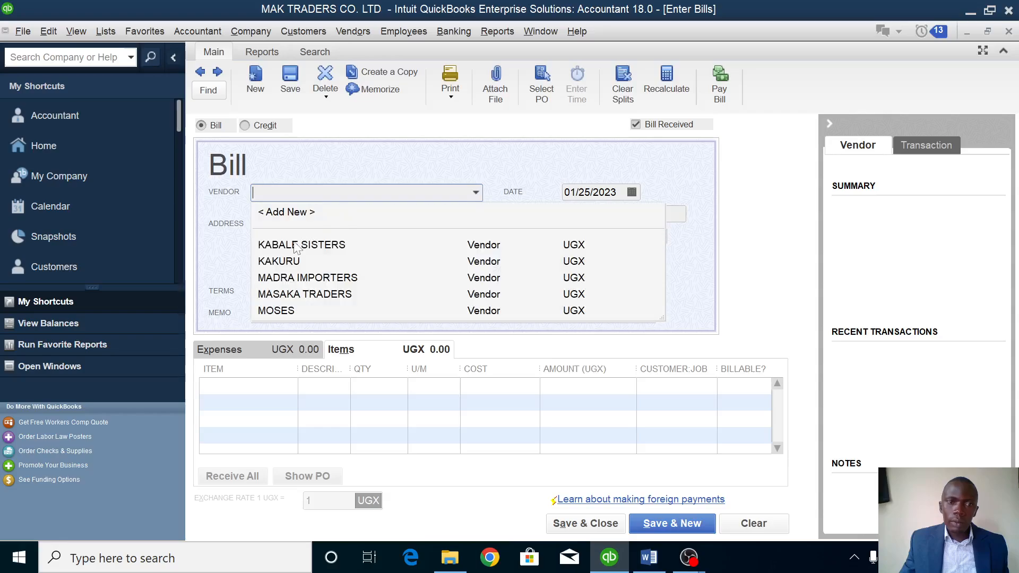
{"action": "left_click", "coordinate": [291, 261]}
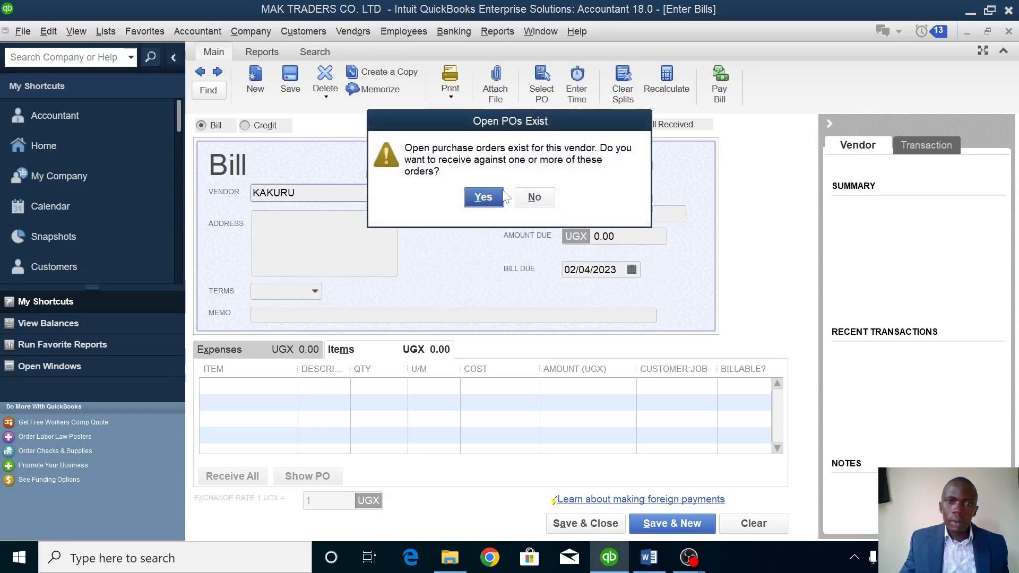
{"action": "left_click", "coordinate": [481, 198]}
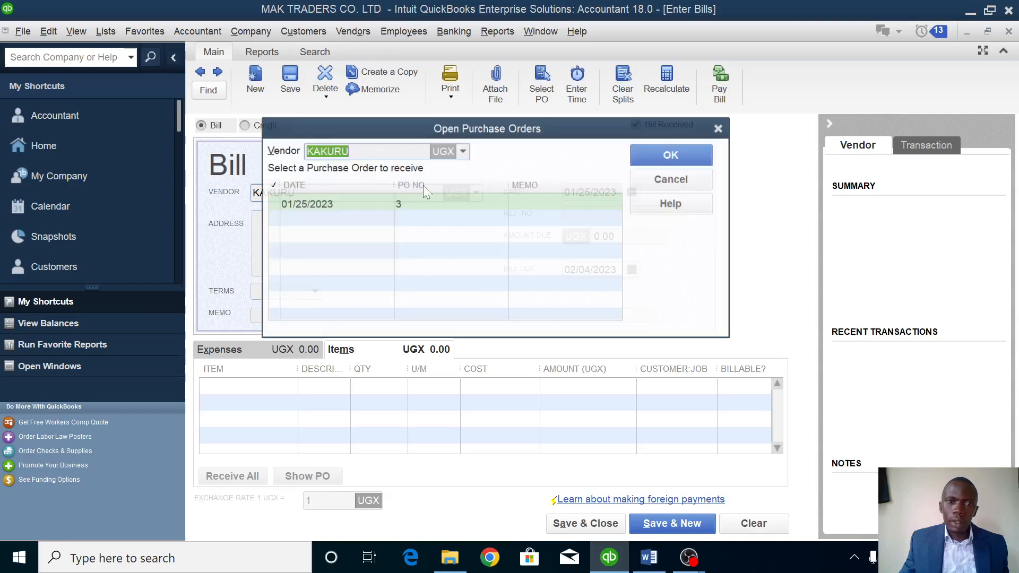
{"action": "left_click", "coordinate": [270, 203]}
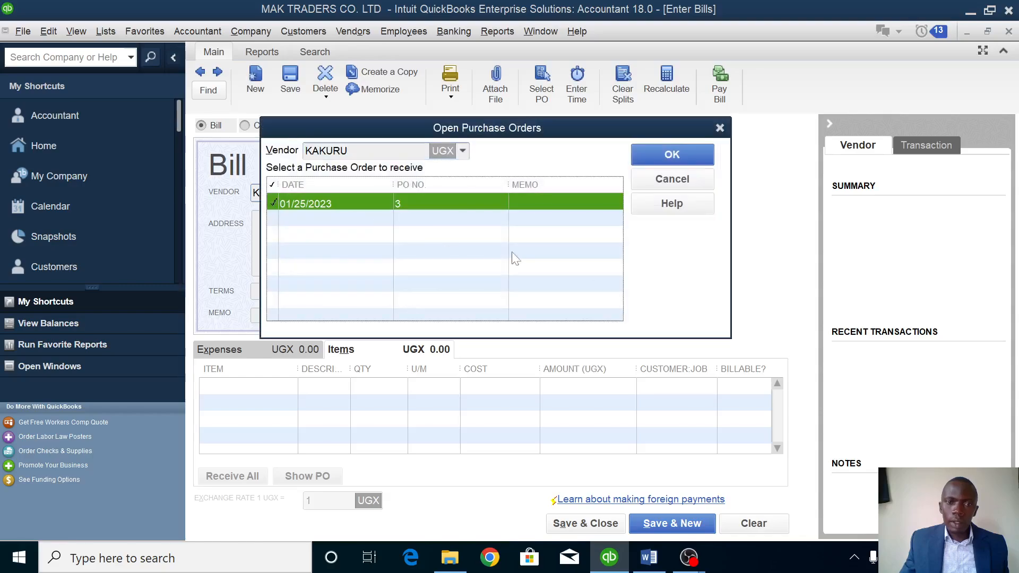
{"action": "left_click", "coordinate": [688, 151]}
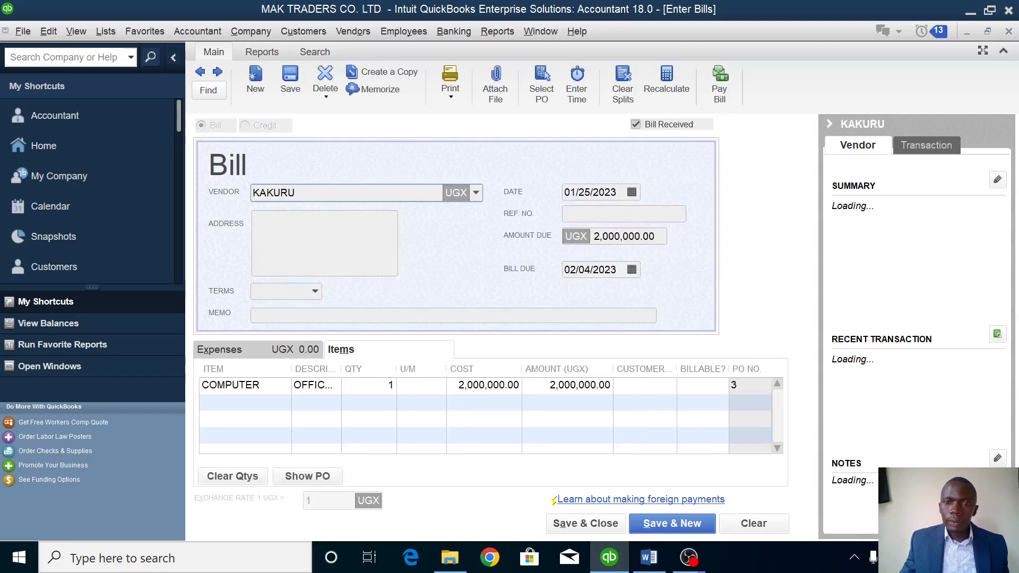
{"action": "left_click", "coordinate": [581, 523]}
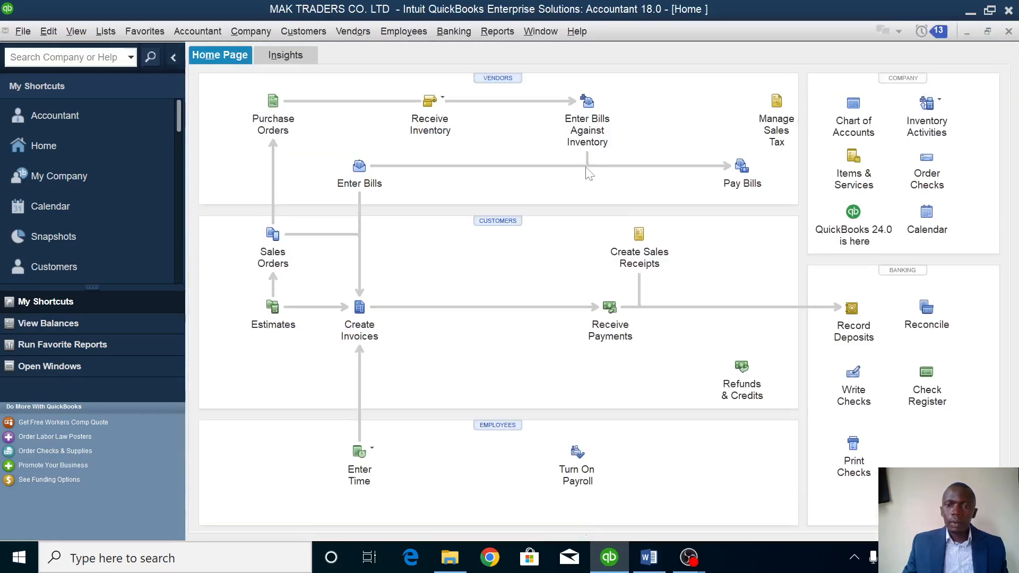
{"action": "left_click", "coordinate": [648, 558]}
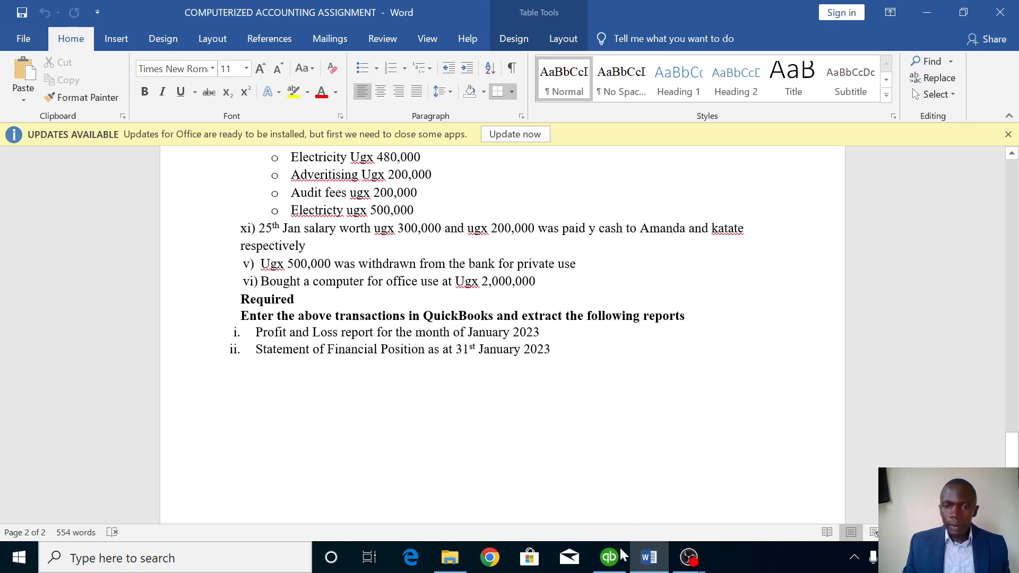
{"action": "left_click", "coordinate": [609, 557]}
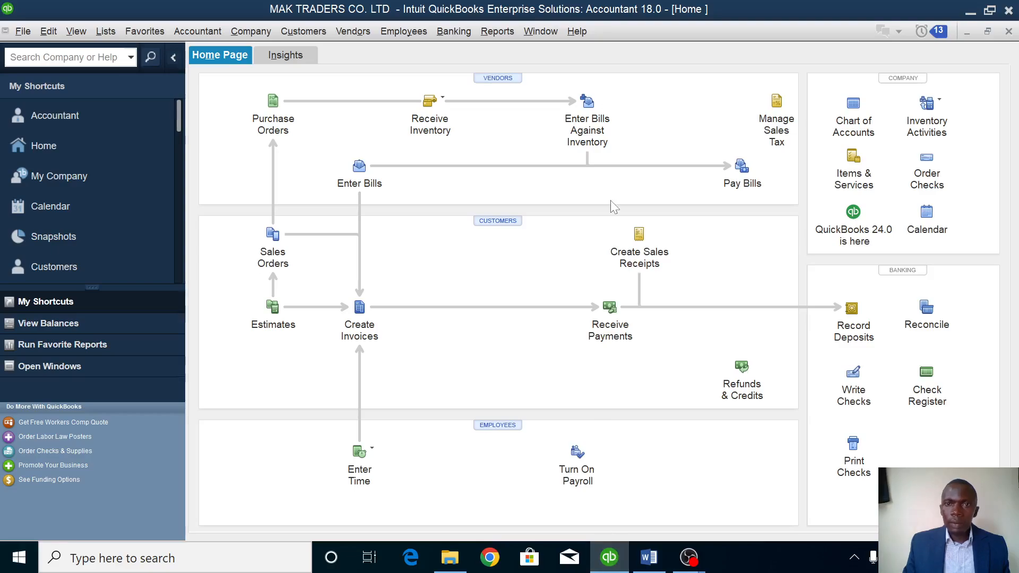
Show the Profit & Loss Standard report for All dates and start sending it to a new Excel worksheet.
{"action": "left_click", "coordinate": [495, 31]}
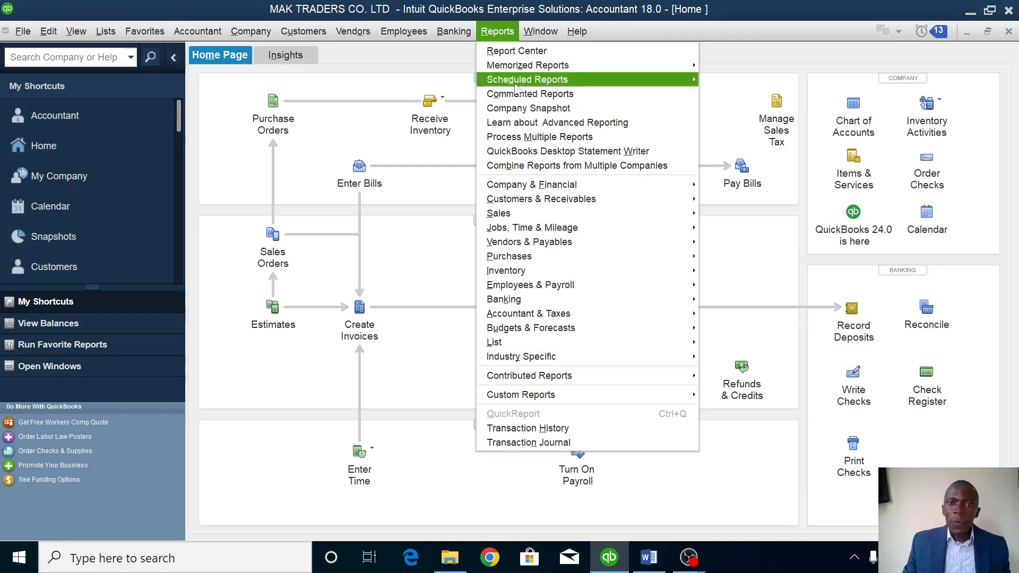
{"action": "mouse_move", "coordinate": [528, 189]}
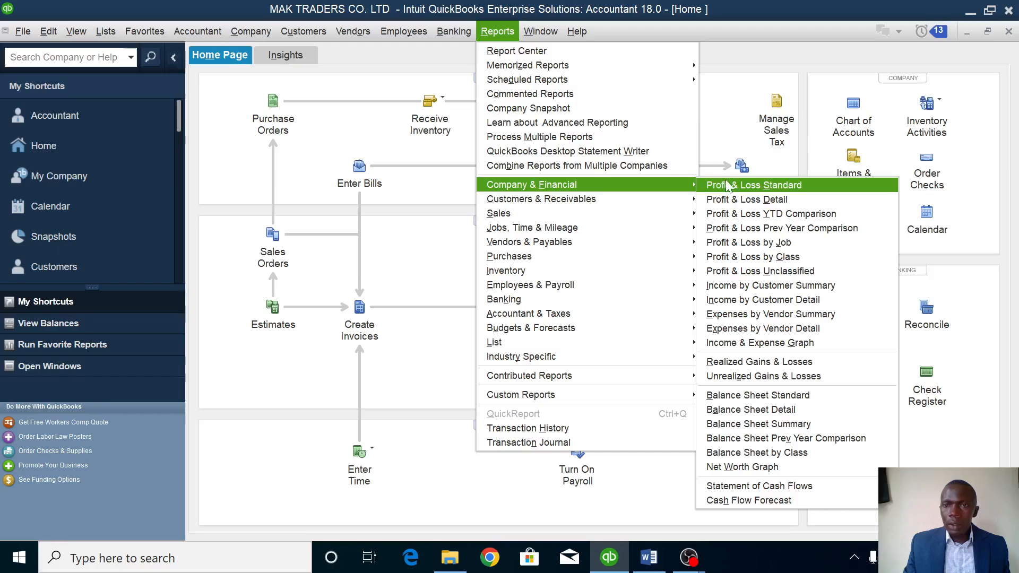
{"action": "left_click", "coordinate": [756, 189]}
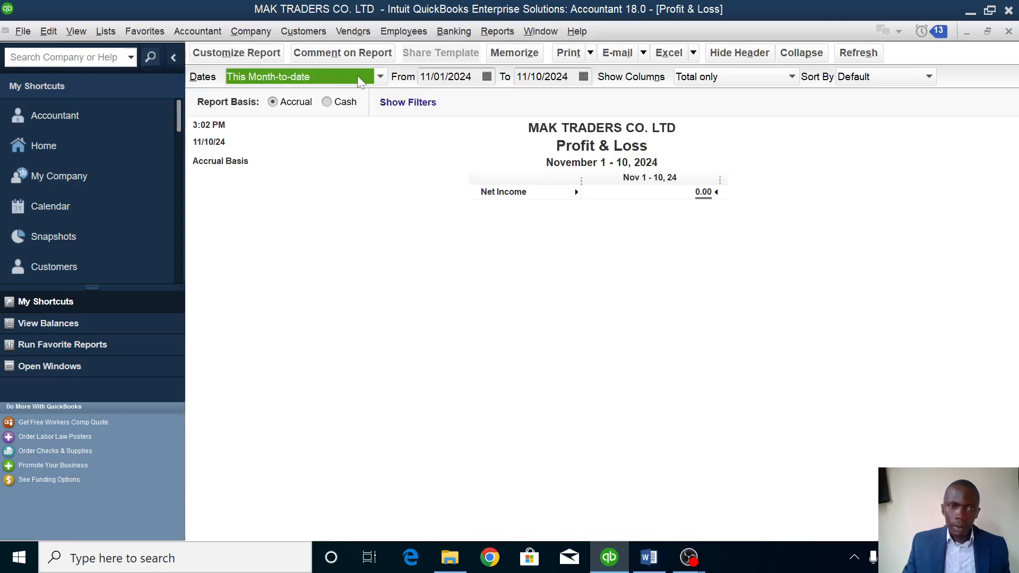
{"action": "left_click", "coordinate": [380, 77]}
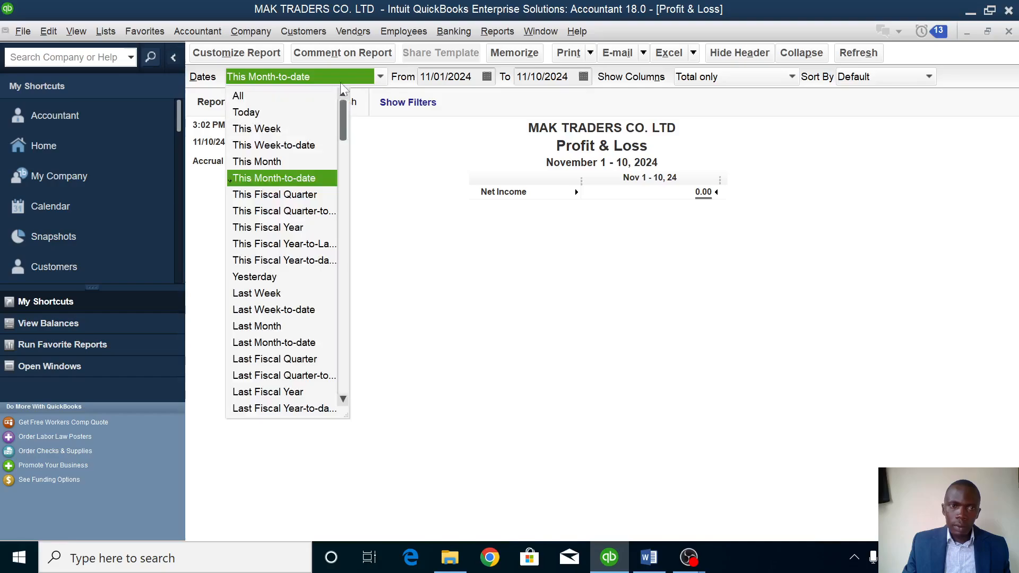
{"action": "left_click", "coordinate": [283, 98]}
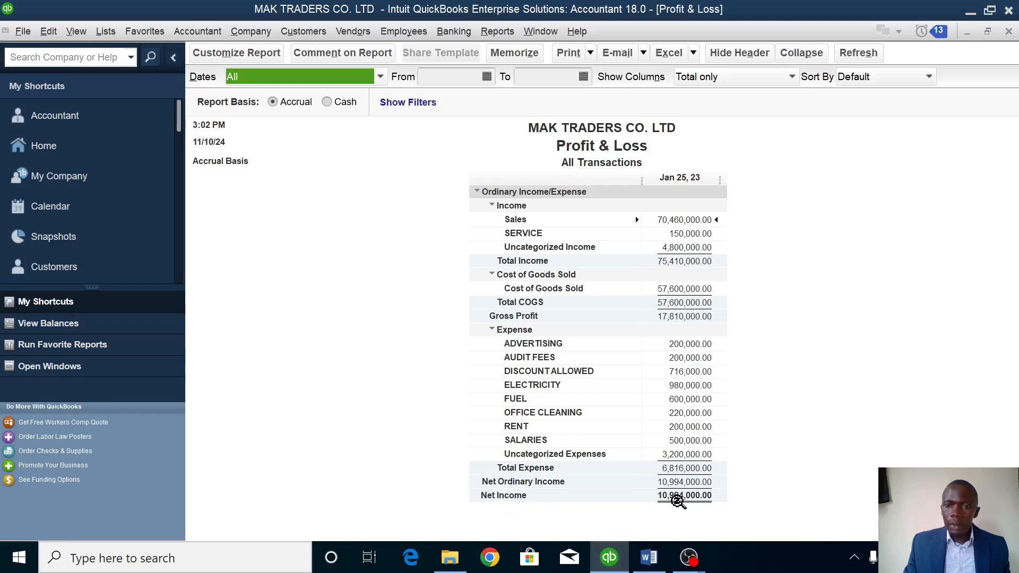
{"action": "left_click", "coordinate": [693, 54]}
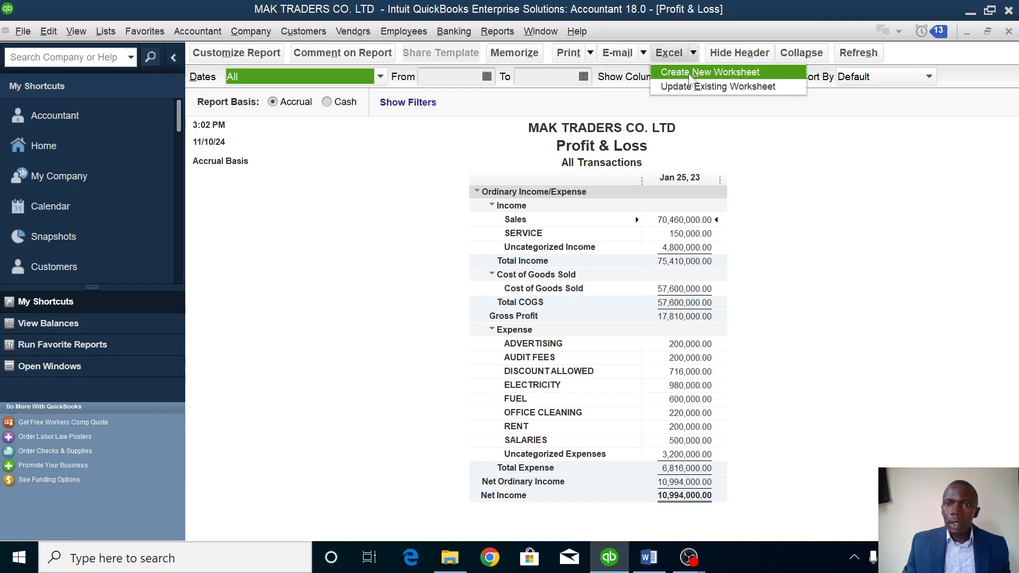
{"action": "left_click", "coordinate": [690, 78]}
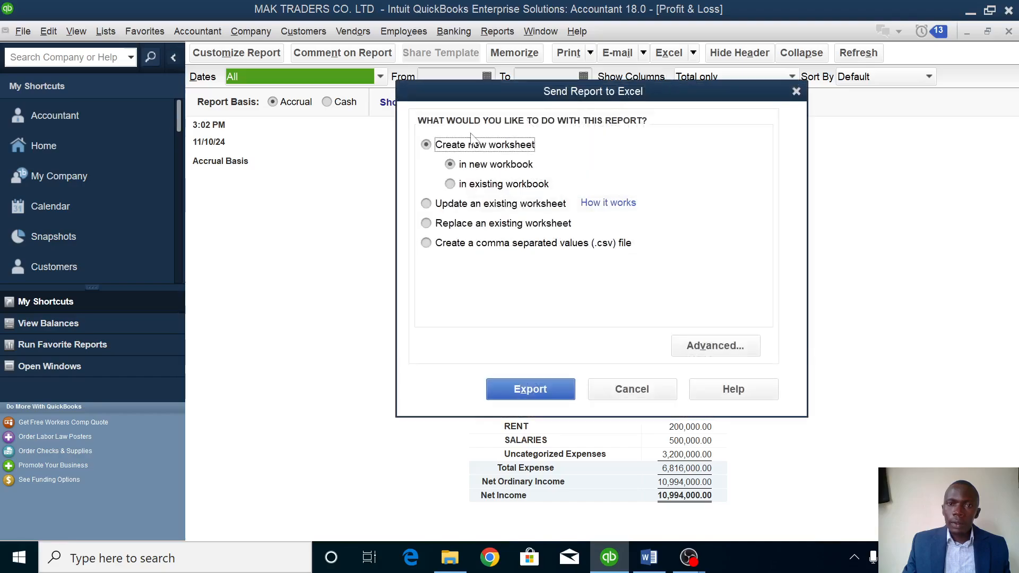
Export the all-dates Profit & Loss report into a new workbook, Book2.
{"action": "left_click", "coordinate": [531, 391]}
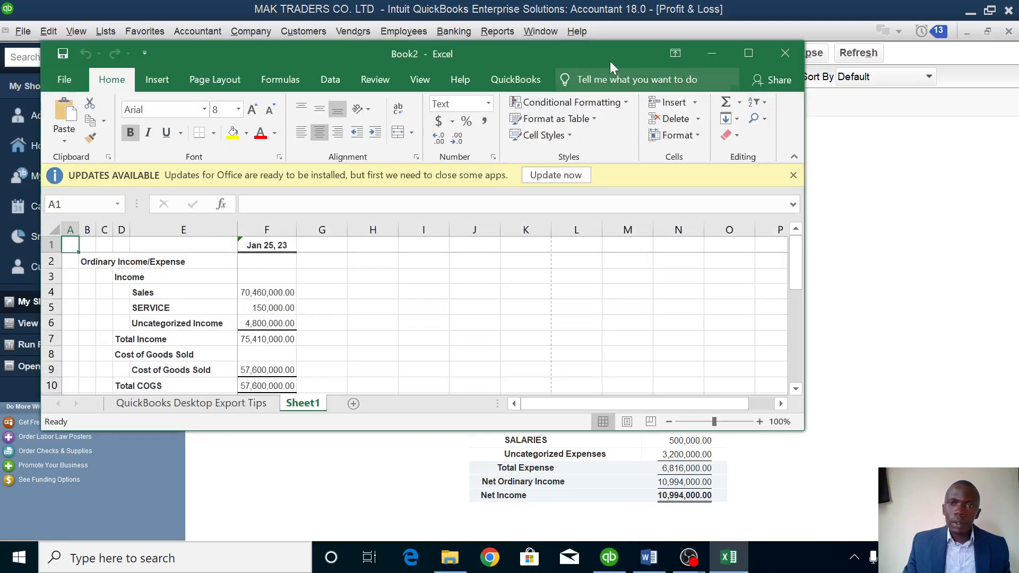
Maximize Book2 and rename Sheet1 to PROFIT AND LOSS REPORT.
{"action": "left_click", "coordinate": [747, 57]}
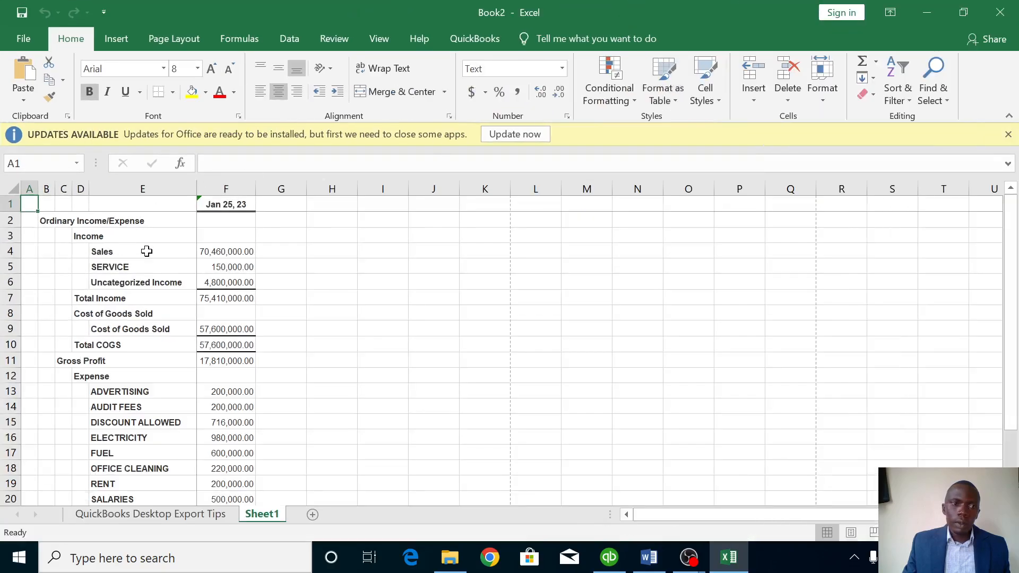
{"action": "scroll", "coordinate": [192, 297], "scroll_direction": "down", "scroll_amount": 3}
{"action": "scroll", "coordinate": [192, 298], "scroll_direction": "down", "scroll_amount": 2}
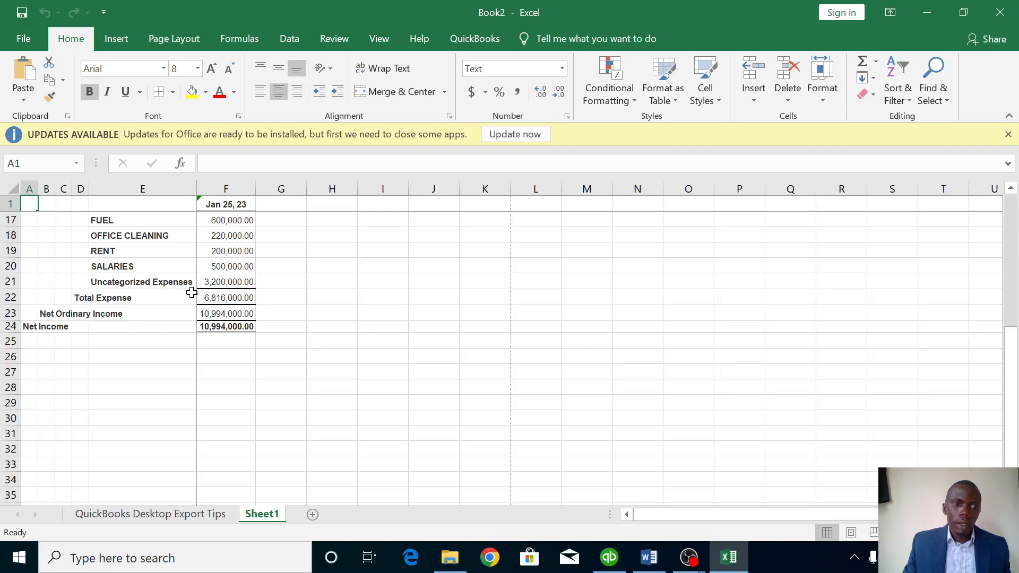
{"action": "scroll", "coordinate": [191, 292], "scroll_direction": "up", "scroll_amount": 5}
{"action": "scroll", "coordinate": [191, 292], "scroll_direction": "down", "scroll_amount": 3}
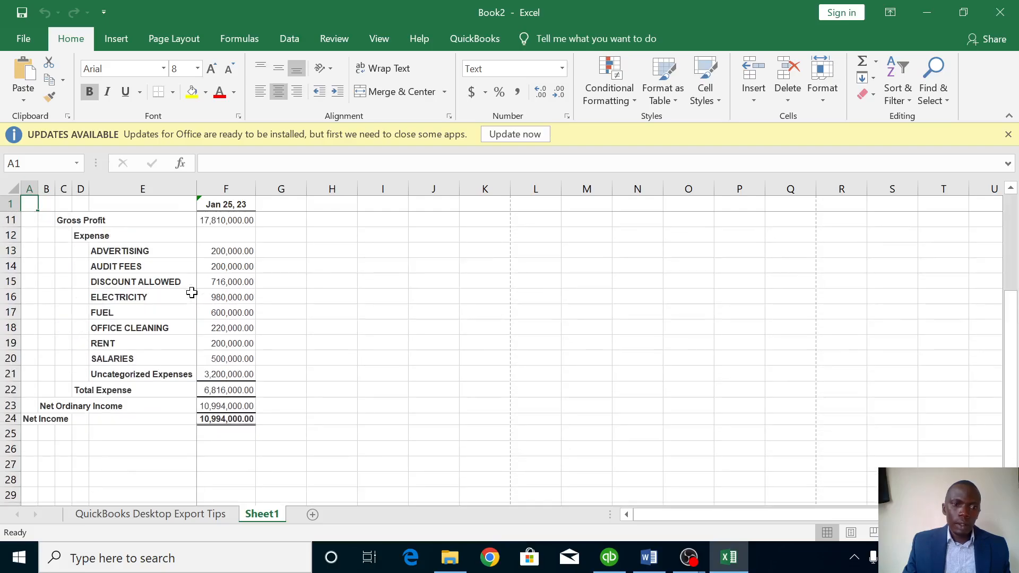
{"action": "scroll", "coordinate": [191, 292], "scroll_direction": "up", "scroll_amount": 3}
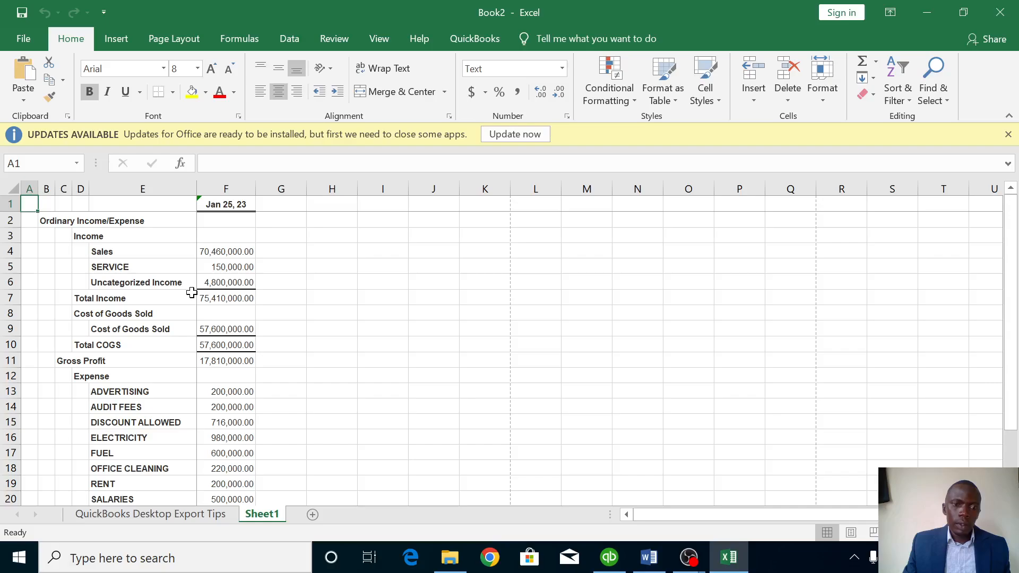
{"action": "right_click", "coordinate": [256, 517]}
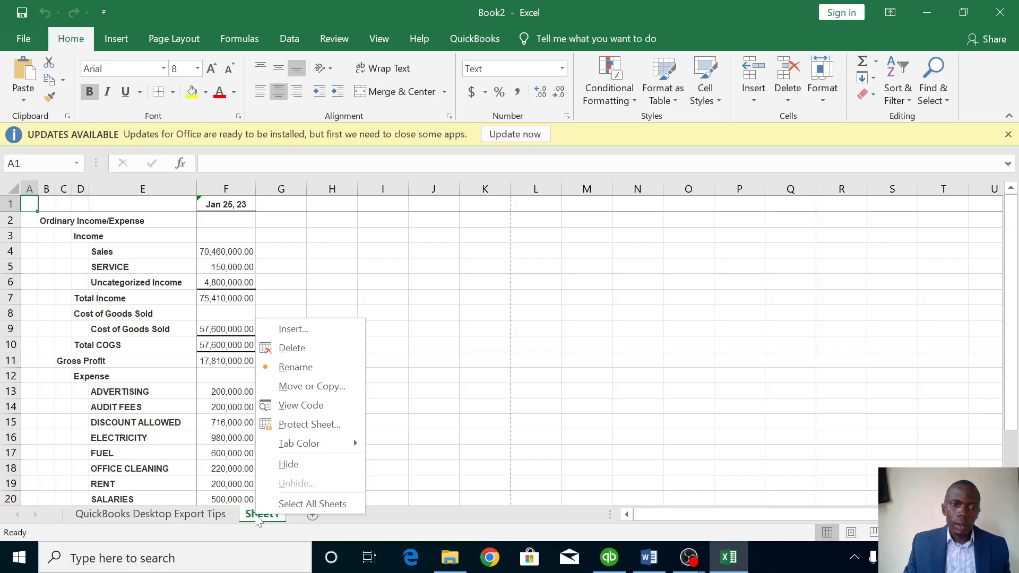
{"action": "left_click", "coordinate": [283, 367]}
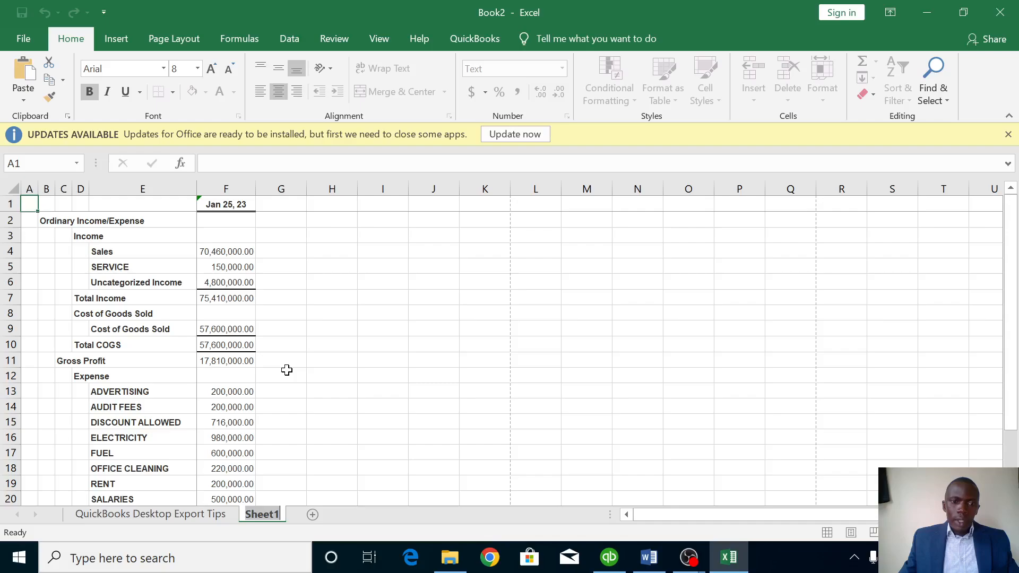
{"action": "type", "text": "P"}
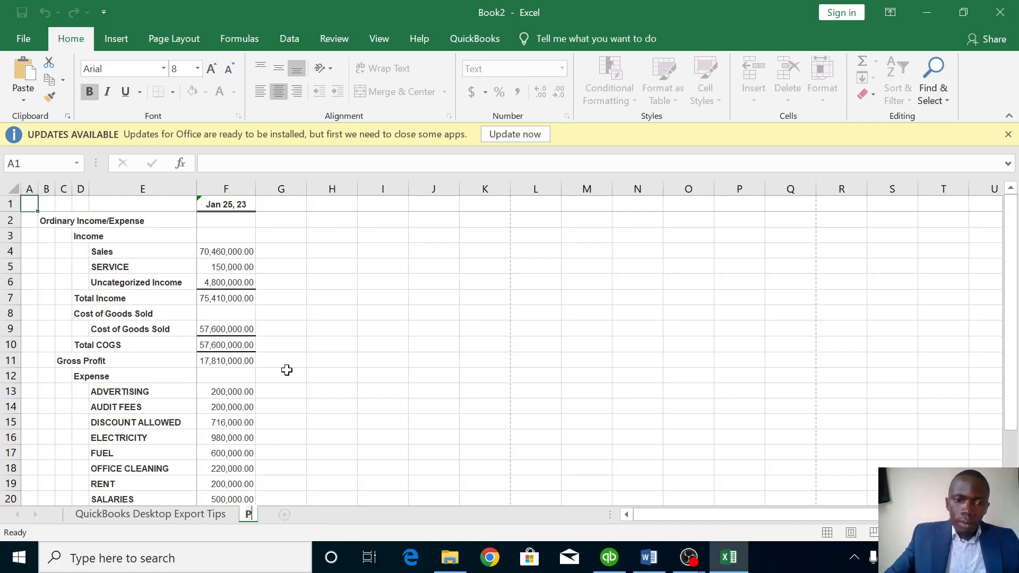
{"action": "type", "text": "RO"}
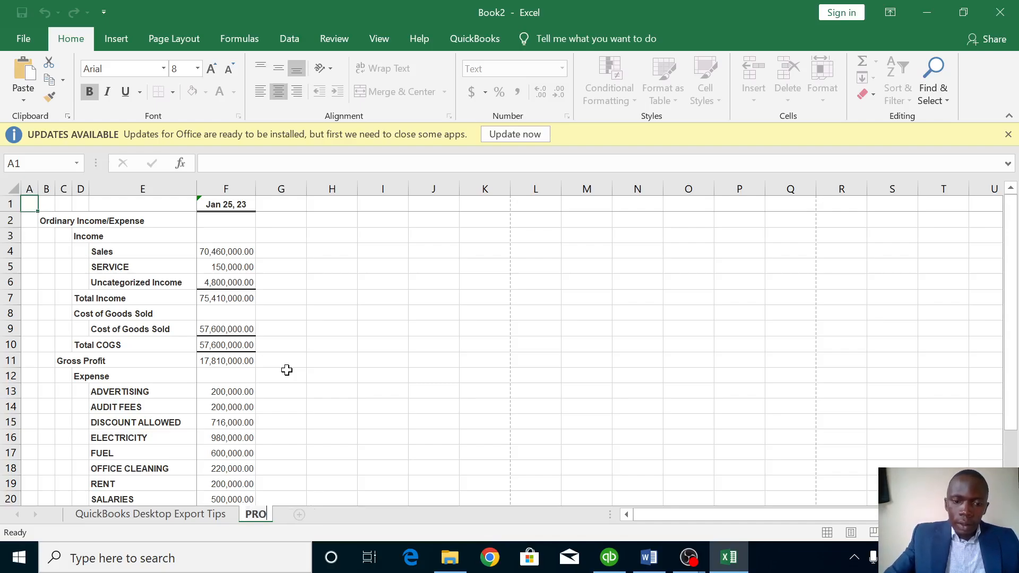
{"action": "type", "text": "FIT "}
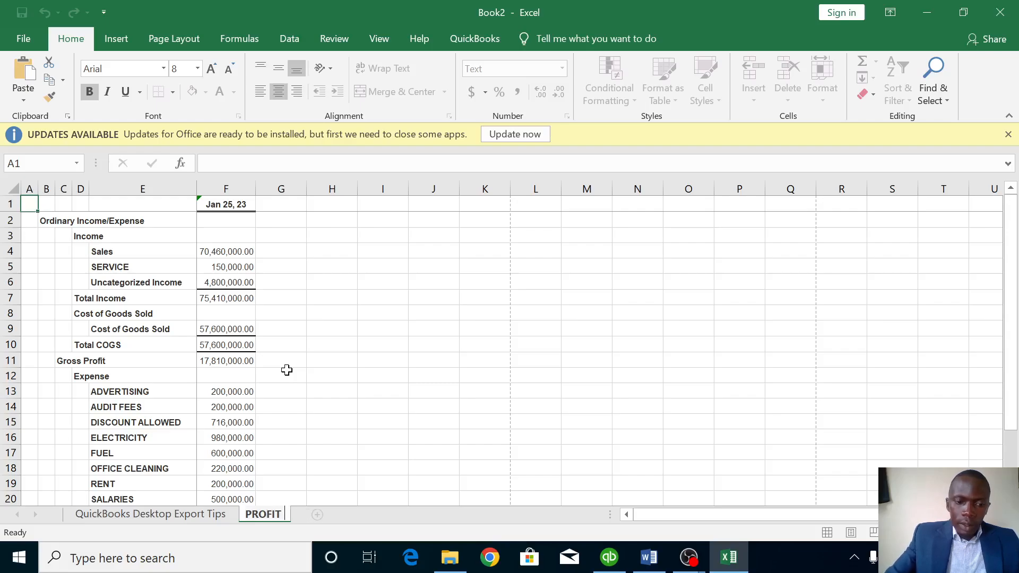
{"action": "type", "text": "AND "}
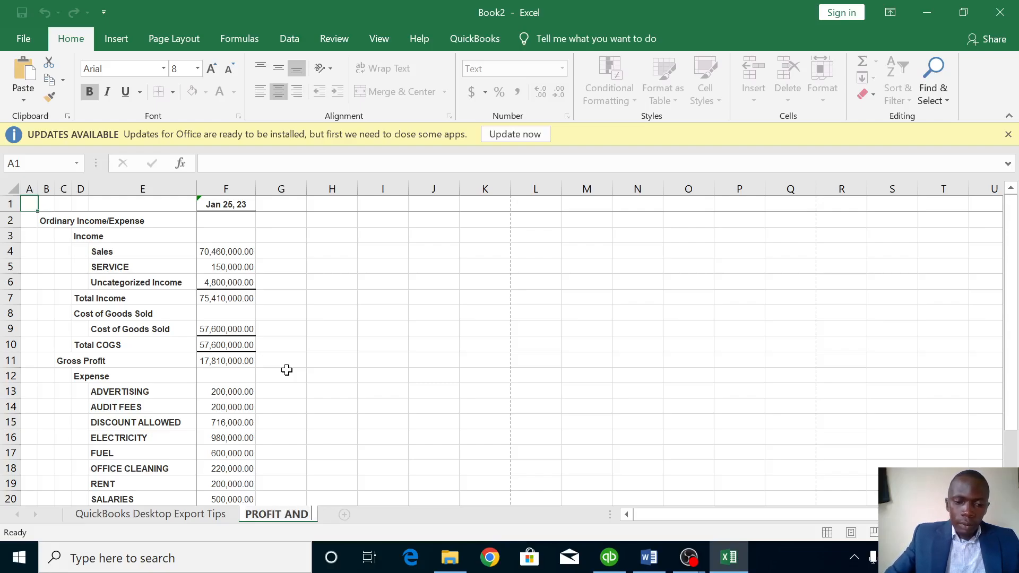
{"action": "type", "text": "LOS"}
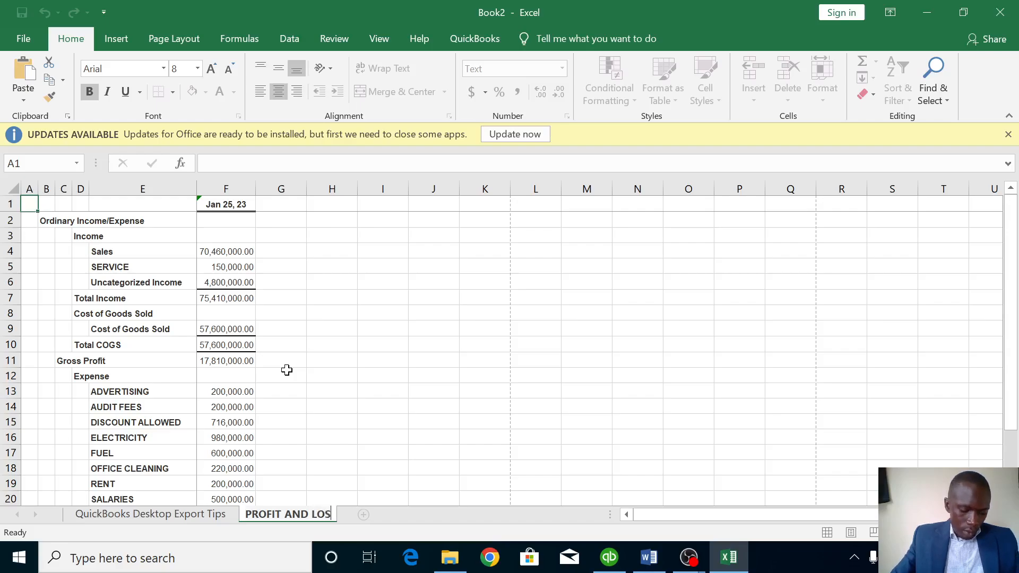
{"action": "type", "text": "S REPORT"}
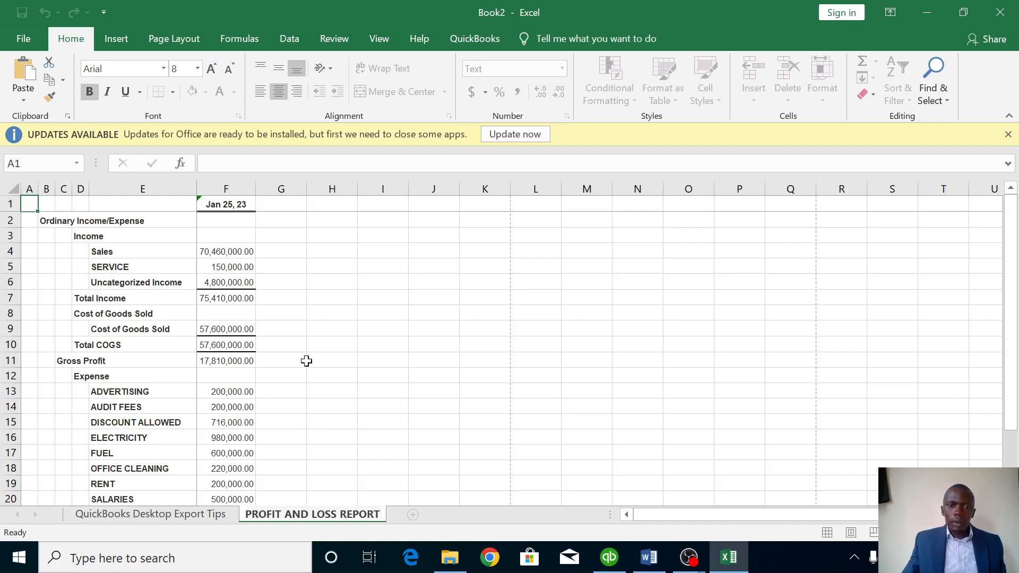
{"action": "key", "text": "Return"}
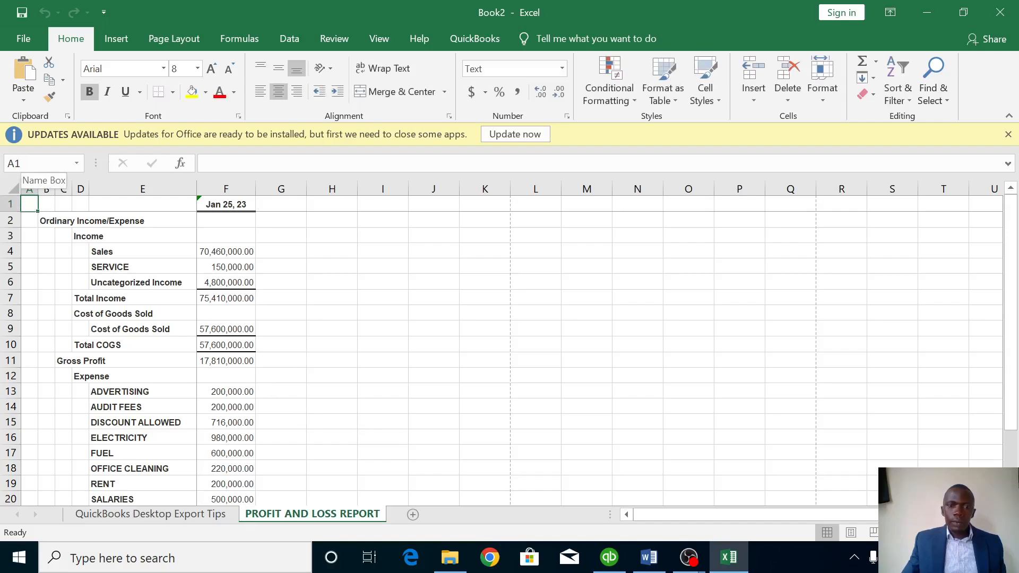
Save Book2 to the Desktop as REPORTS FOR MAK LTD, accepting the macro-free format.
{"action": "left_click", "coordinate": [23, 38]}
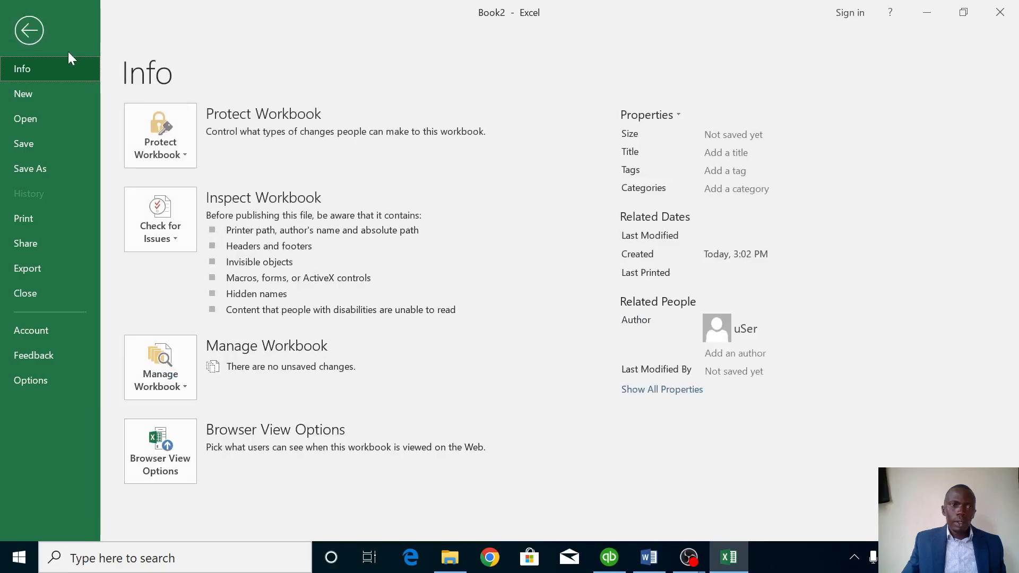
{"action": "left_click", "coordinate": [22, 169]}
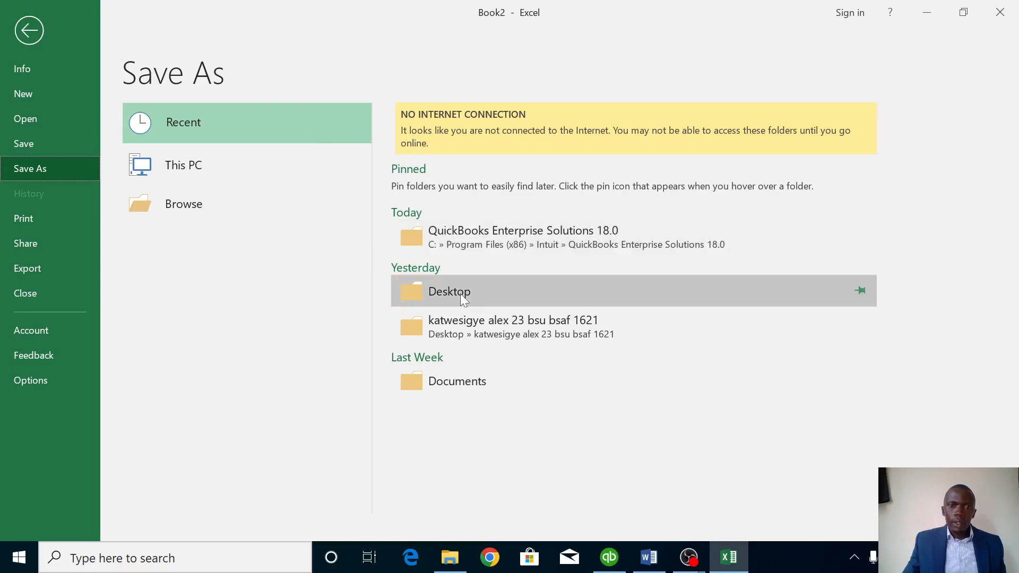
{"action": "left_click", "coordinate": [460, 294]}
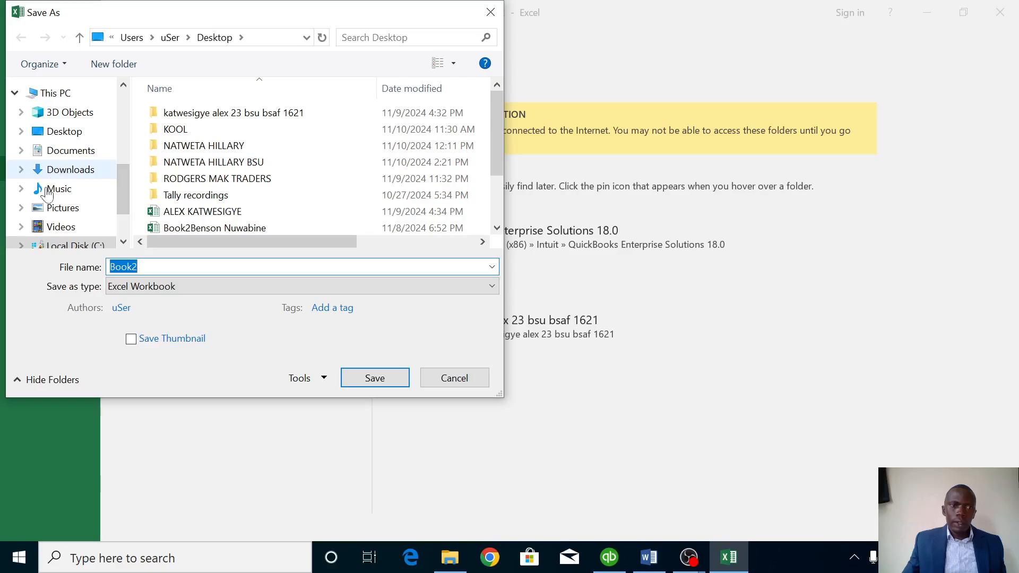
{"action": "left_click", "coordinate": [139, 267]}
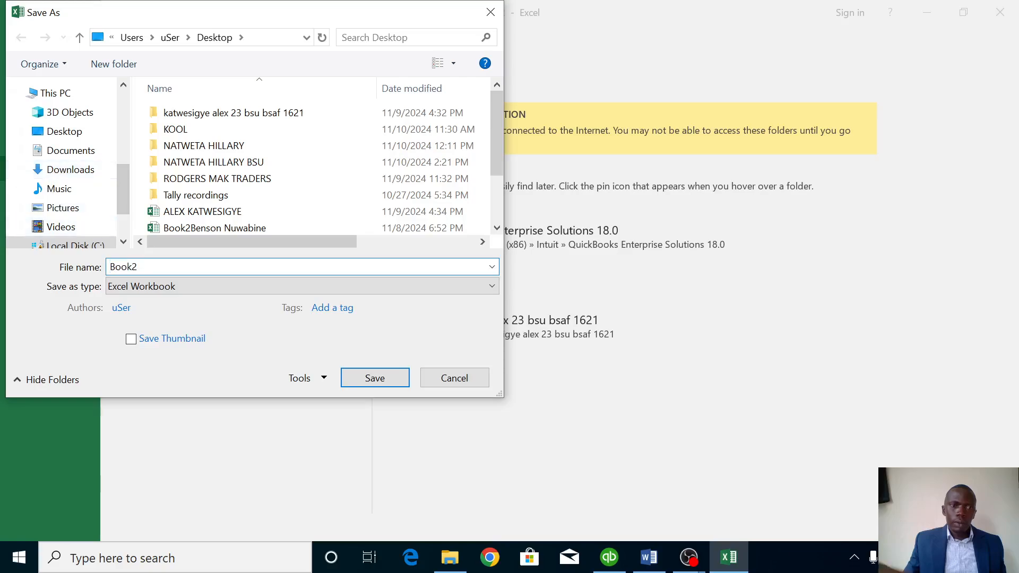
{"action": "double_click", "coordinate": [127, 267]}
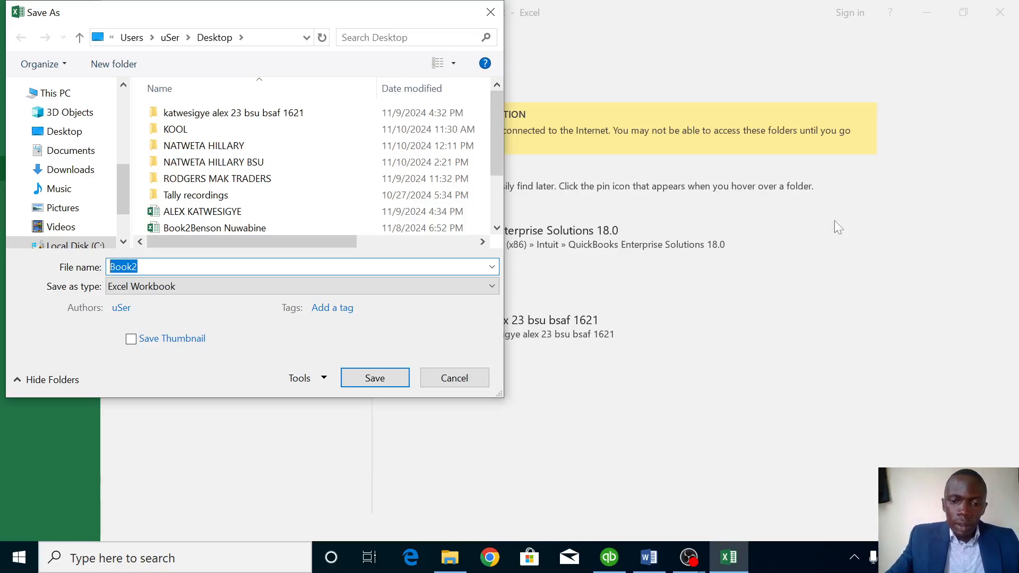
{"action": "type", "text": "RE"}
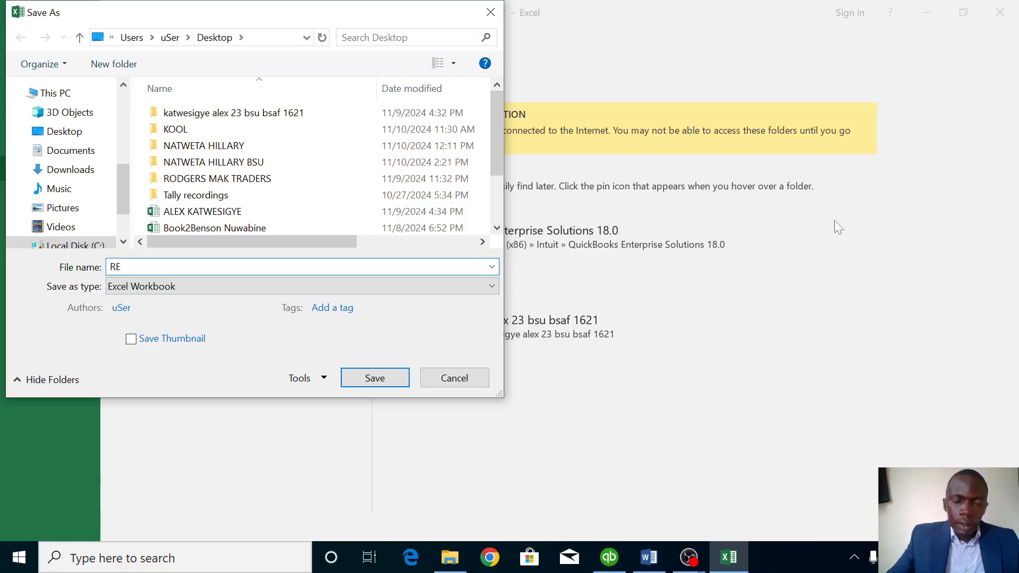
{"action": "type", "text": "PORTS FOR MAK LTD"}
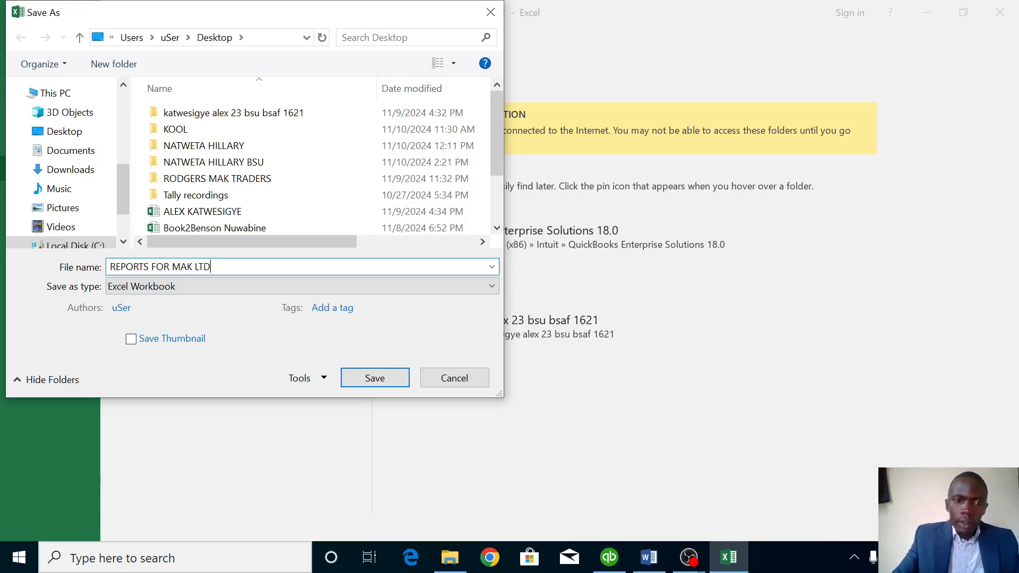
{"action": "left_click", "coordinate": [372, 381]}
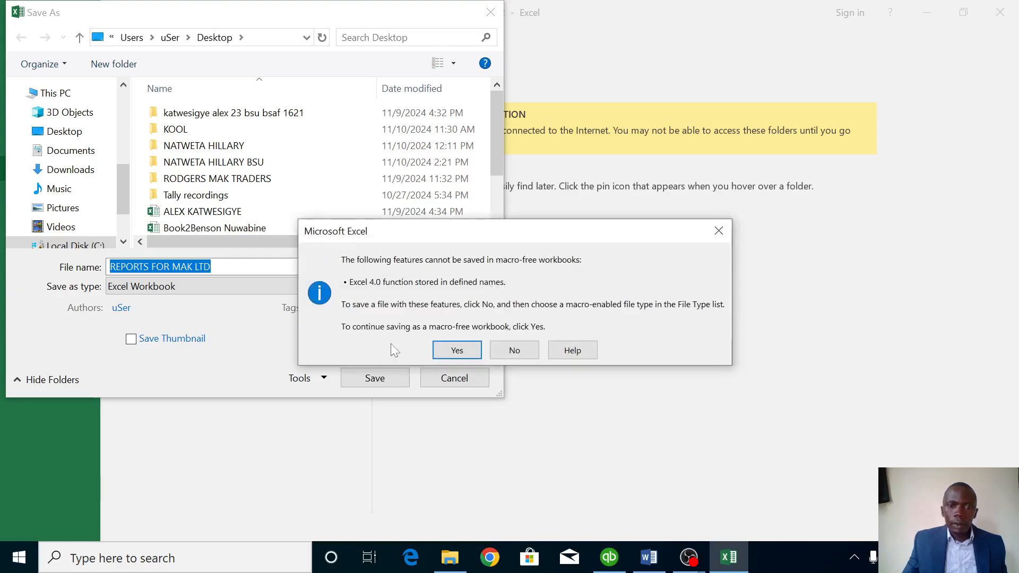
{"action": "left_click", "coordinate": [455, 348]}
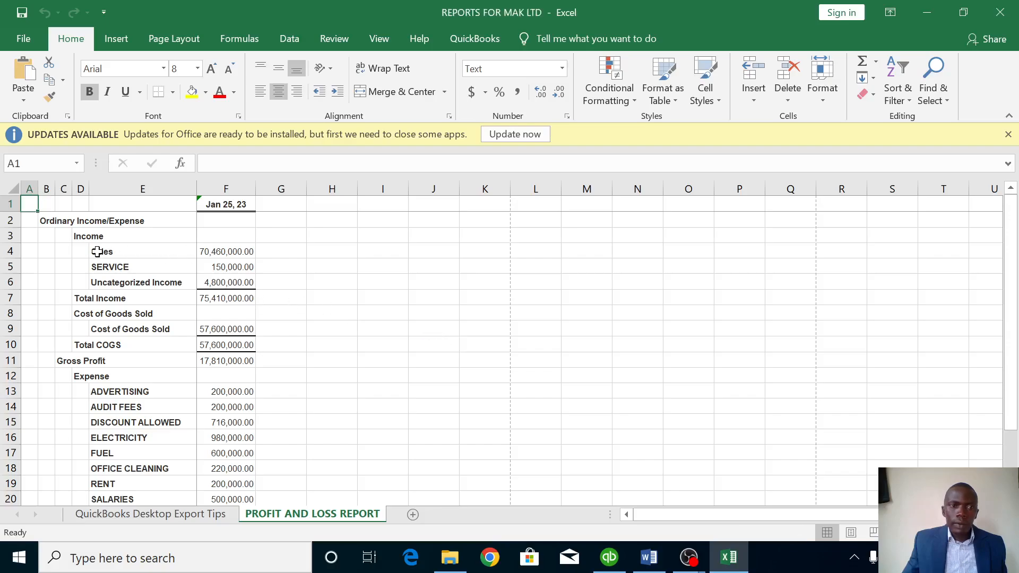
Add a blank Sheet3 to the workbook and return to the QuickBooks Profit & Loss report.
{"action": "left_click", "coordinate": [413, 514]}
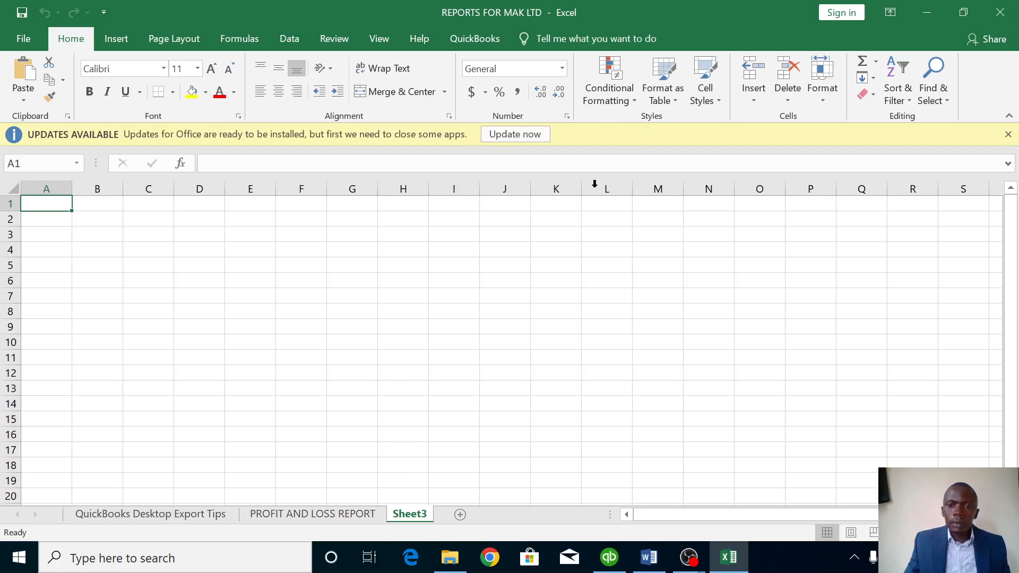
{"action": "left_click", "coordinate": [604, 567]}
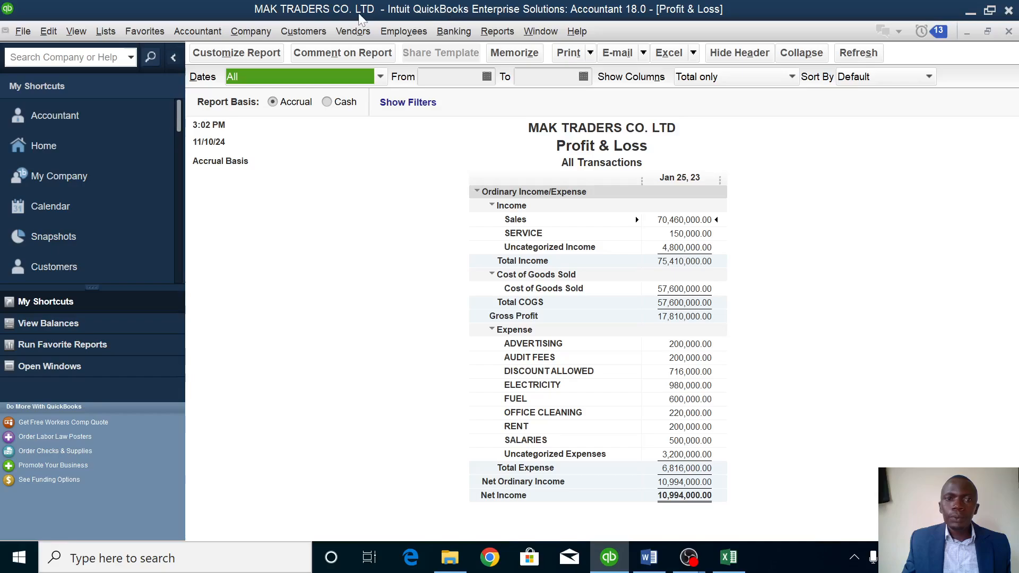
Open the Balance Sheet Standard (This Fiscal Year-to-date, as of November 10, 2024) and start an Excel export.
{"action": "left_click", "coordinate": [498, 31]}
{"action": "key", "text": "Right"}
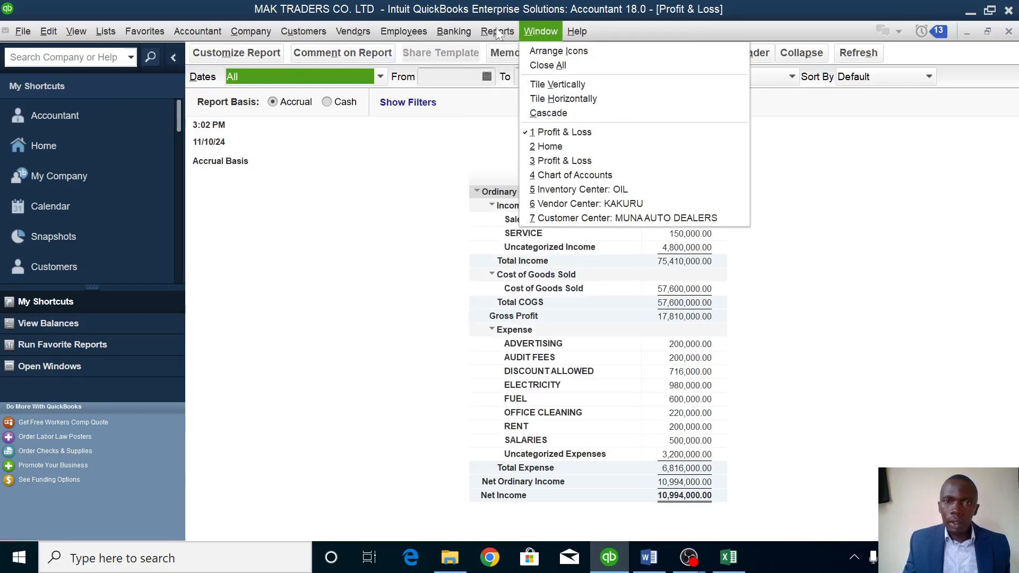
{"action": "mouse_move", "coordinate": [498, 33]}
{"action": "mouse_move", "coordinate": [517, 184]}
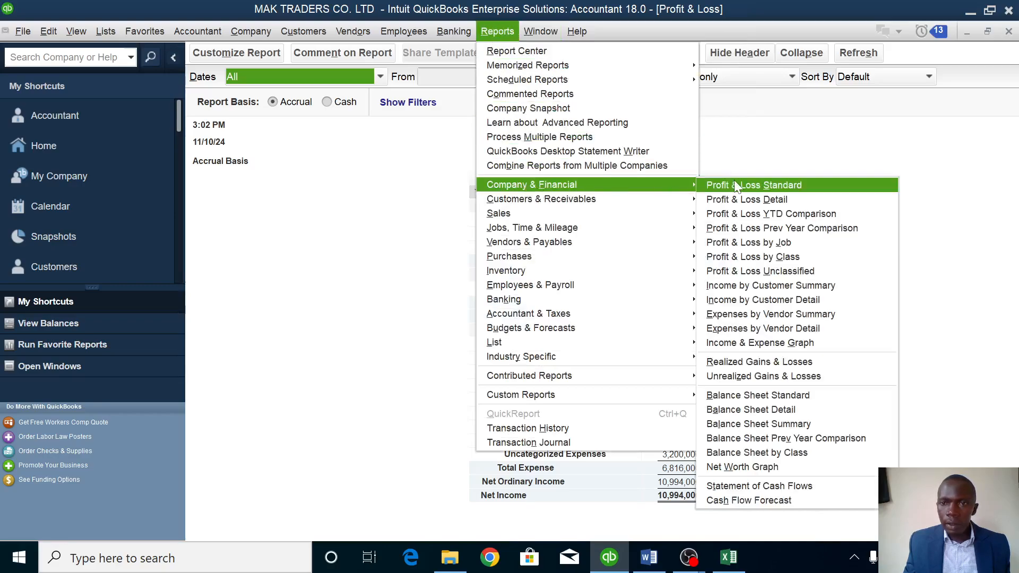
{"action": "left_click", "coordinate": [755, 395]}
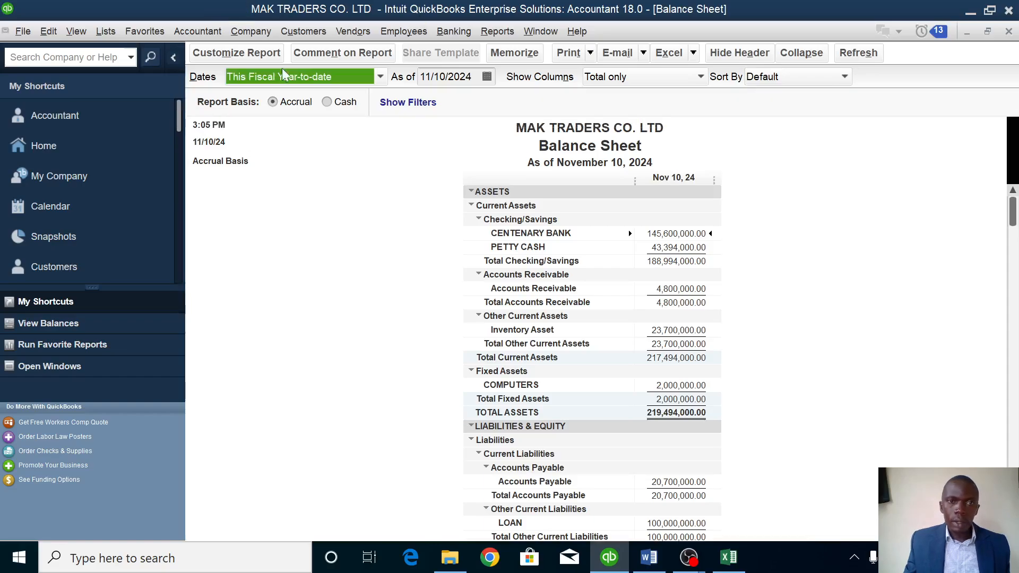
{"action": "left_click", "coordinate": [380, 77]}
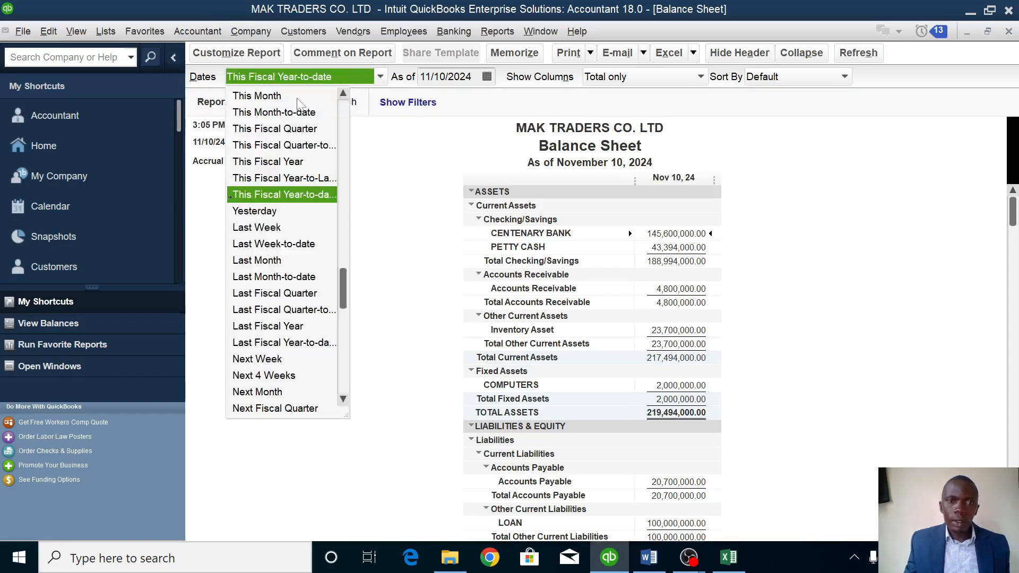
{"action": "left_click", "coordinate": [430, 153]}
{"action": "scroll", "coordinate": [607, 228], "scroll_direction": "down", "scroll_amount": 1}
{"action": "scroll", "coordinate": [608, 228], "scroll_direction": "down", "scroll_amount": 3}
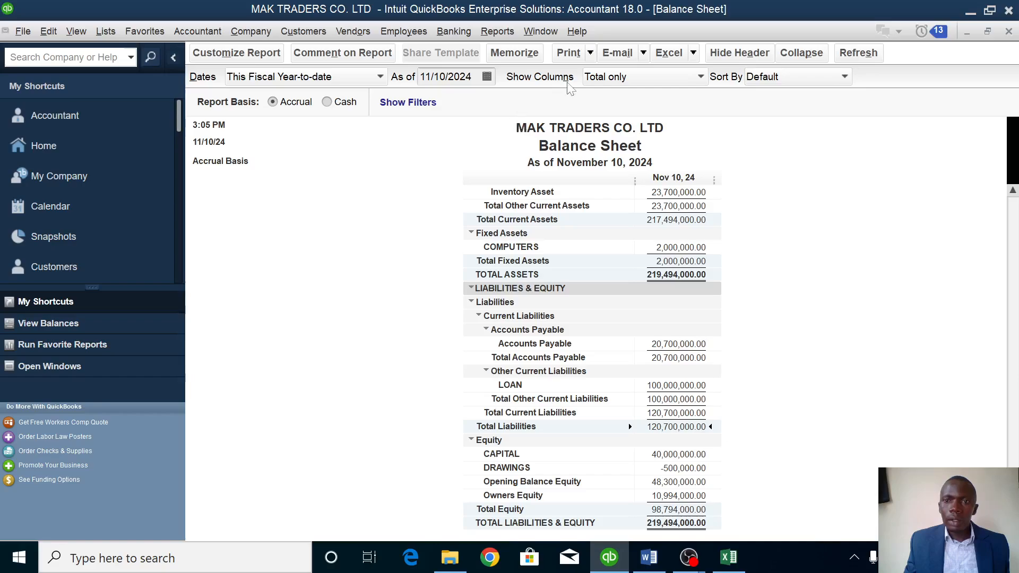
{"action": "left_click", "coordinate": [693, 54]}
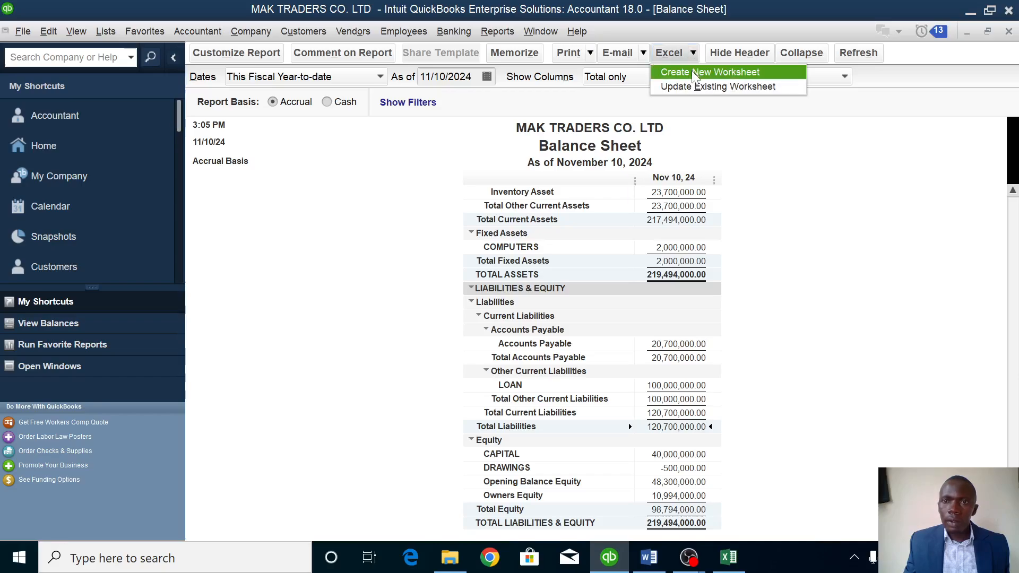
{"action": "left_click", "coordinate": [692, 71]}
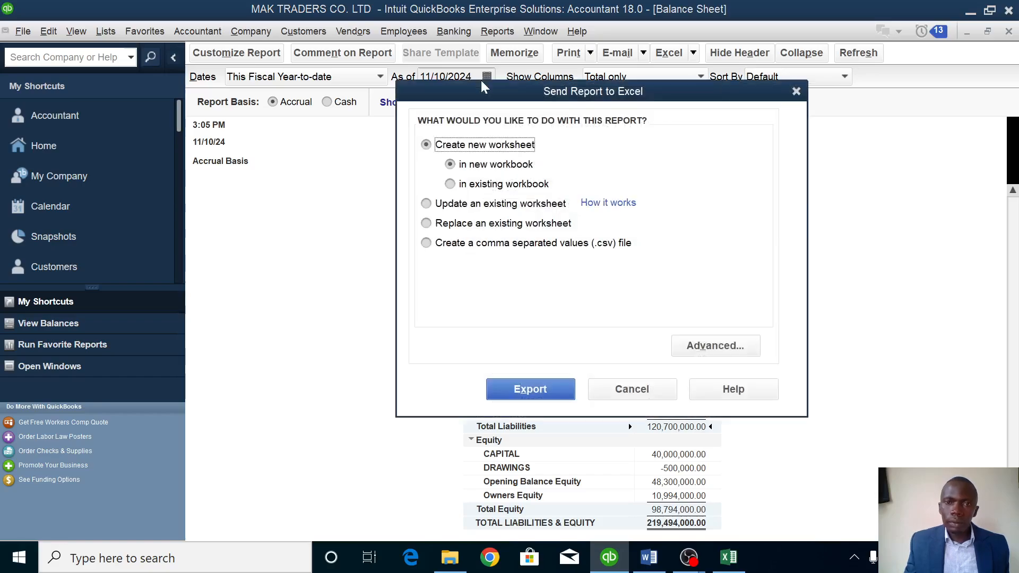
Export the Balance Sheet as a new worksheet in the Desktop's REPORTS FOR MAK LTD workbook.
{"action": "left_click", "coordinate": [480, 185]}
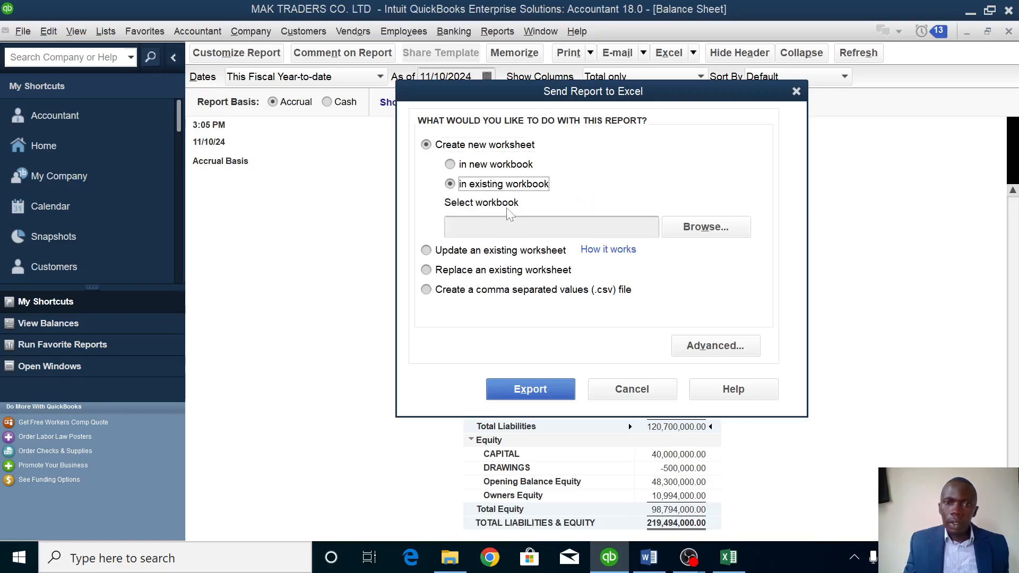
{"action": "left_click", "coordinate": [704, 227]}
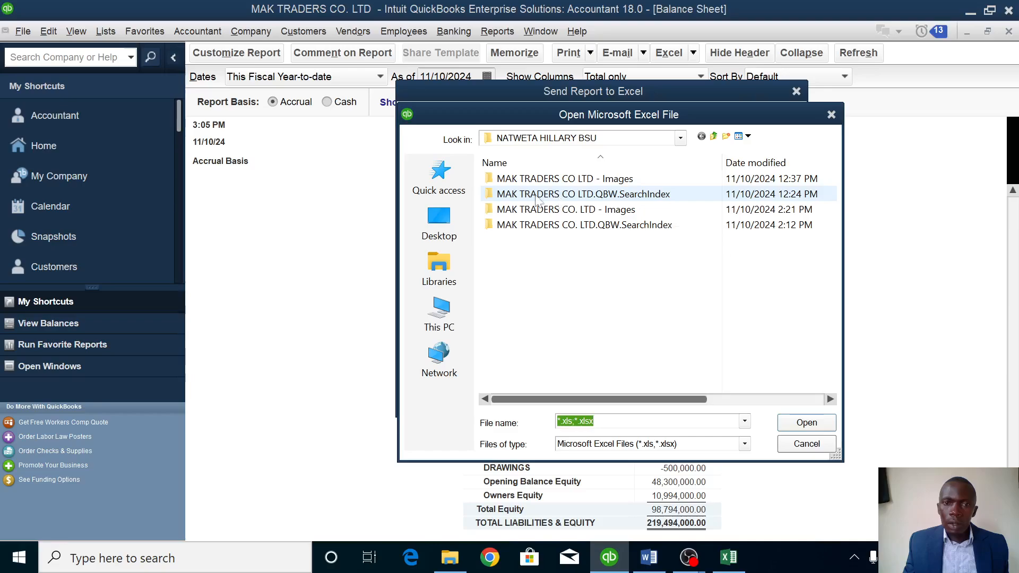
{"action": "left_click", "coordinate": [434, 220]}
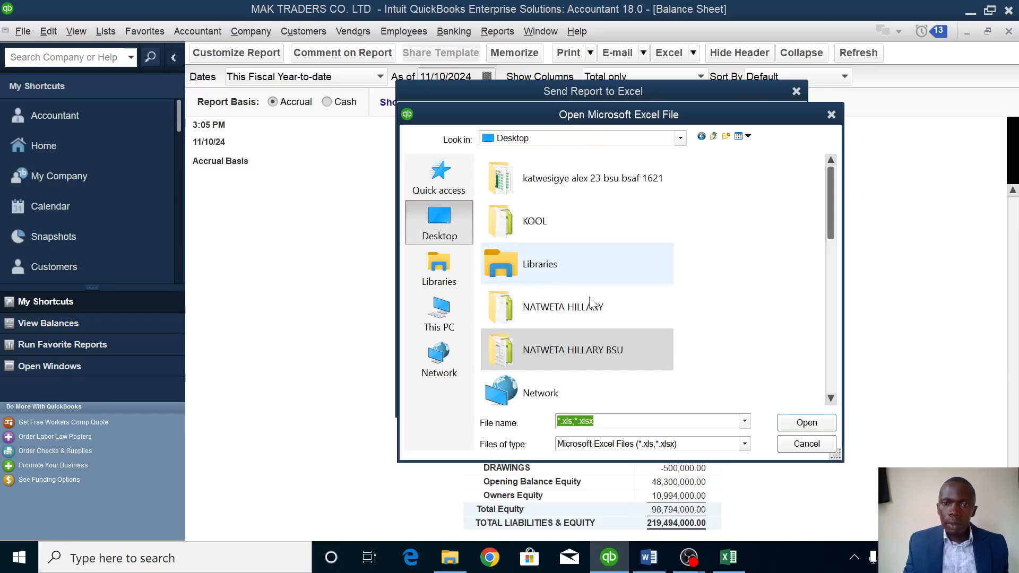
{"action": "scroll", "coordinate": [655, 348], "scroll_direction": "down", "scroll_amount": 3}
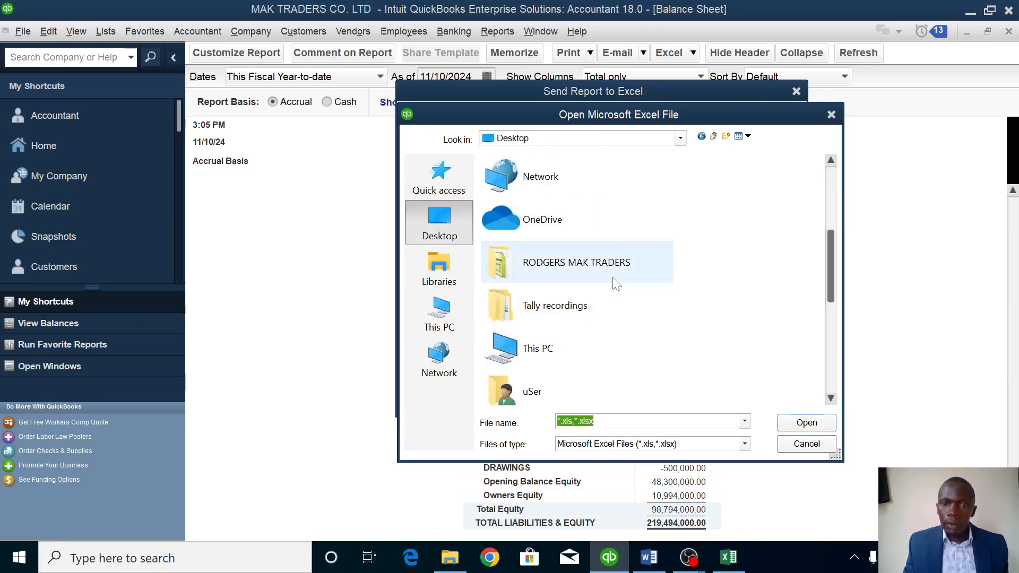
{"action": "scroll", "coordinate": [584, 281], "scroll_direction": "down", "scroll_amount": 5}
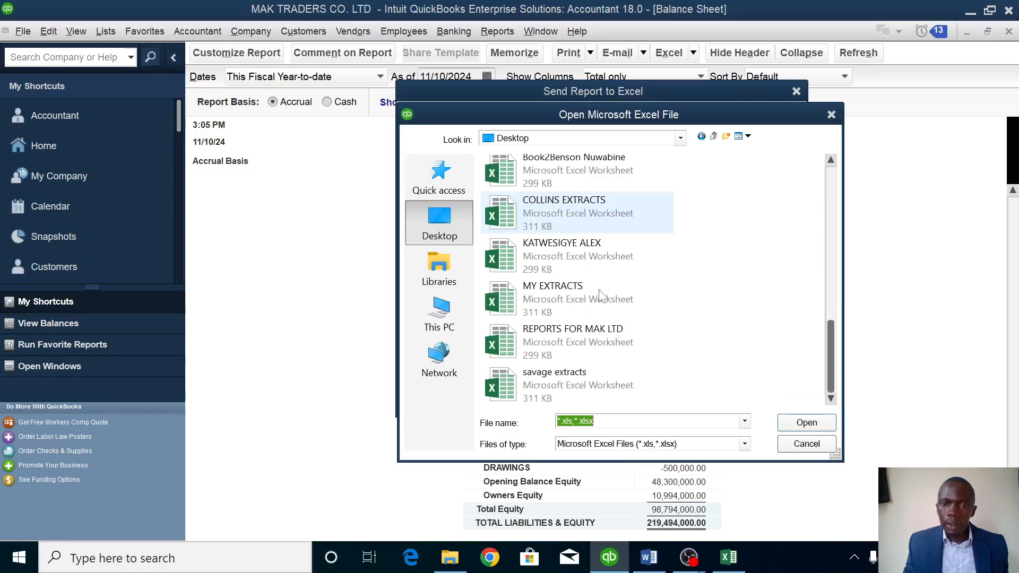
{"action": "left_click", "coordinate": [574, 338]}
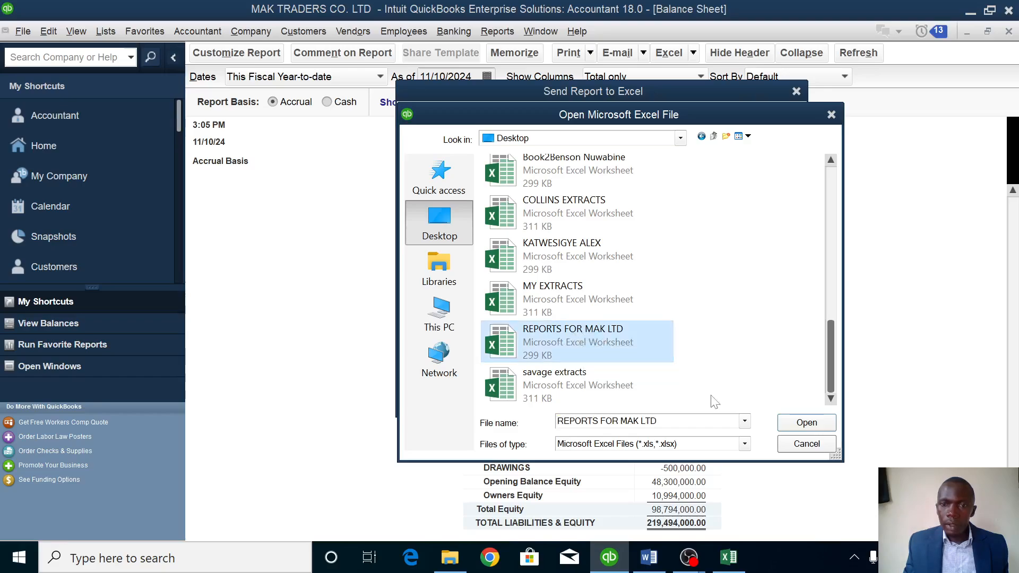
{"action": "left_click", "coordinate": [812, 423]}
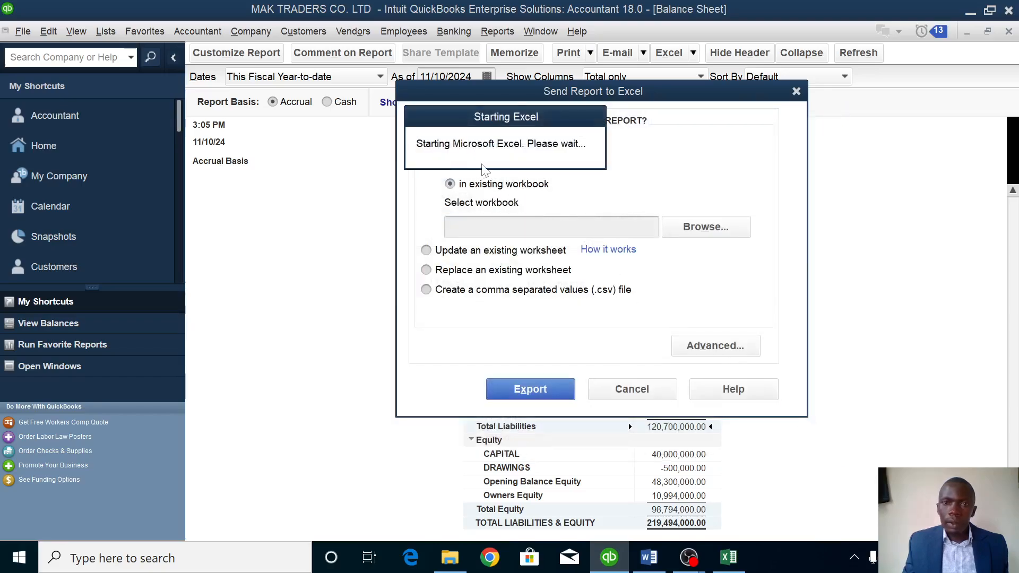
{"action": "left_click", "coordinate": [537, 390]}
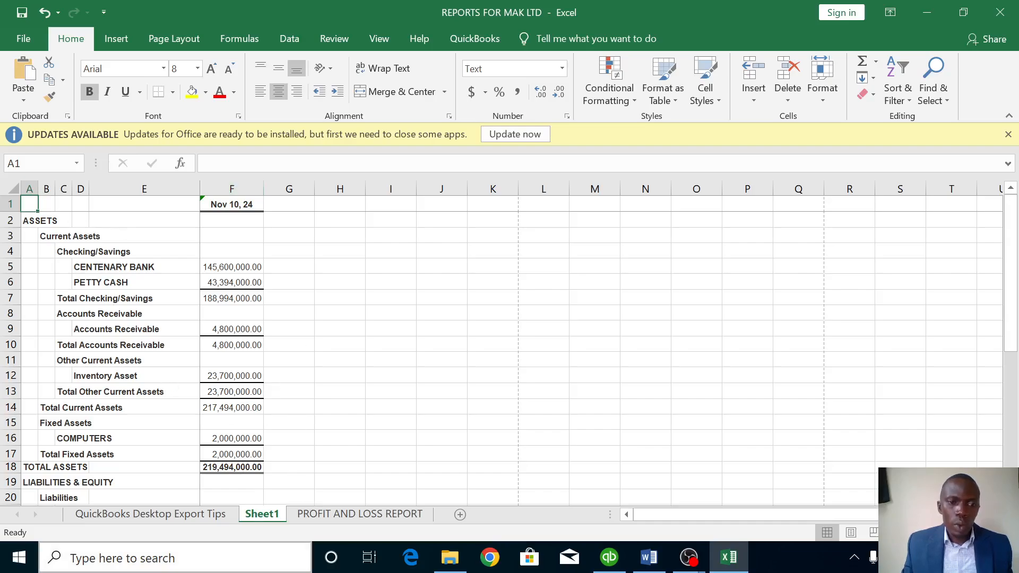
Rename the Sheet1 worksheet to BALANCE SHEET.
{"action": "right_click", "coordinate": [264, 512]}
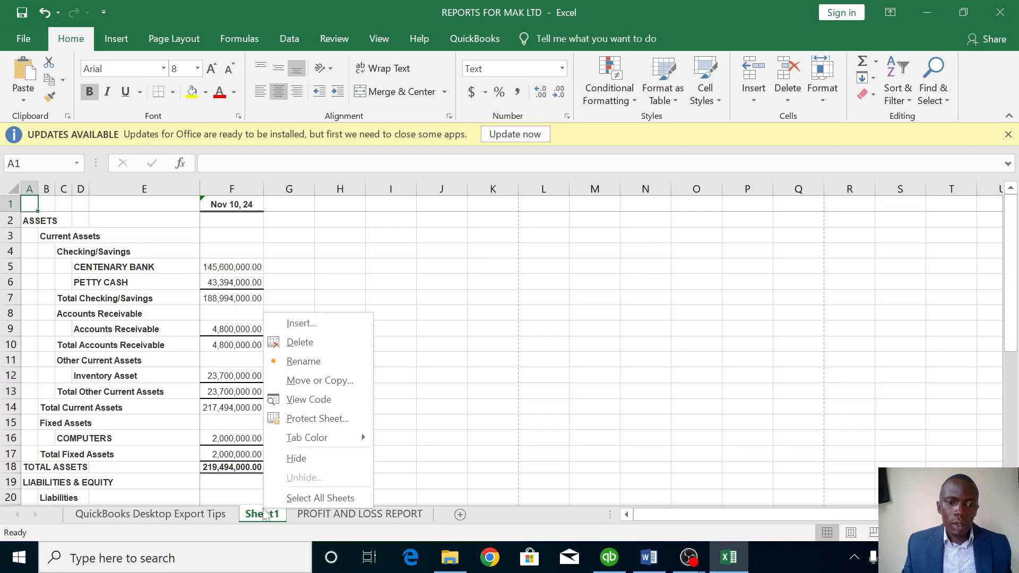
{"action": "left_click", "coordinate": [307, 363]}
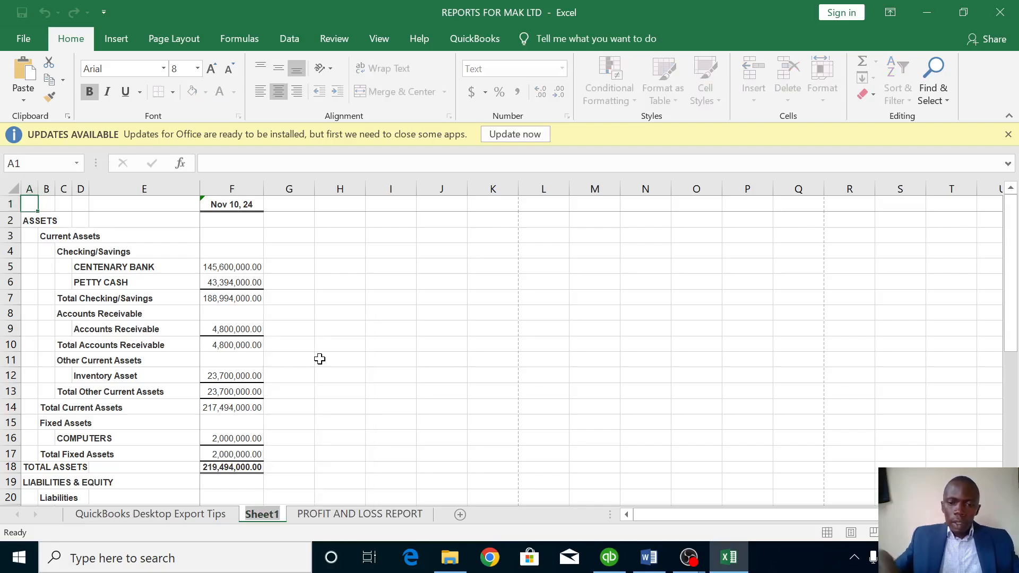
{"action": "type", "text": "BA"}
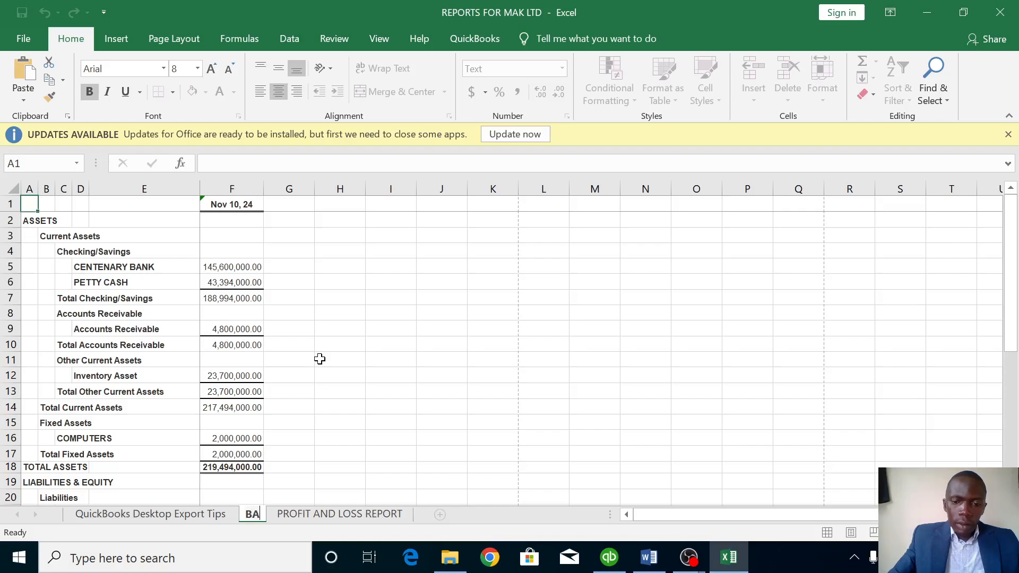
{"action": "type", "text": "LAN"}
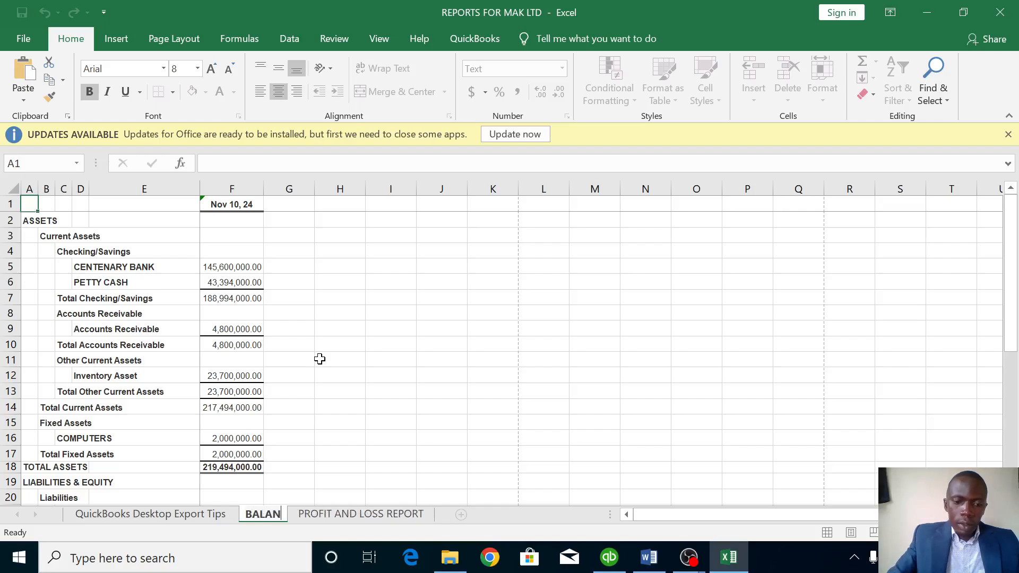
{"action": "type", "text": "CE "}
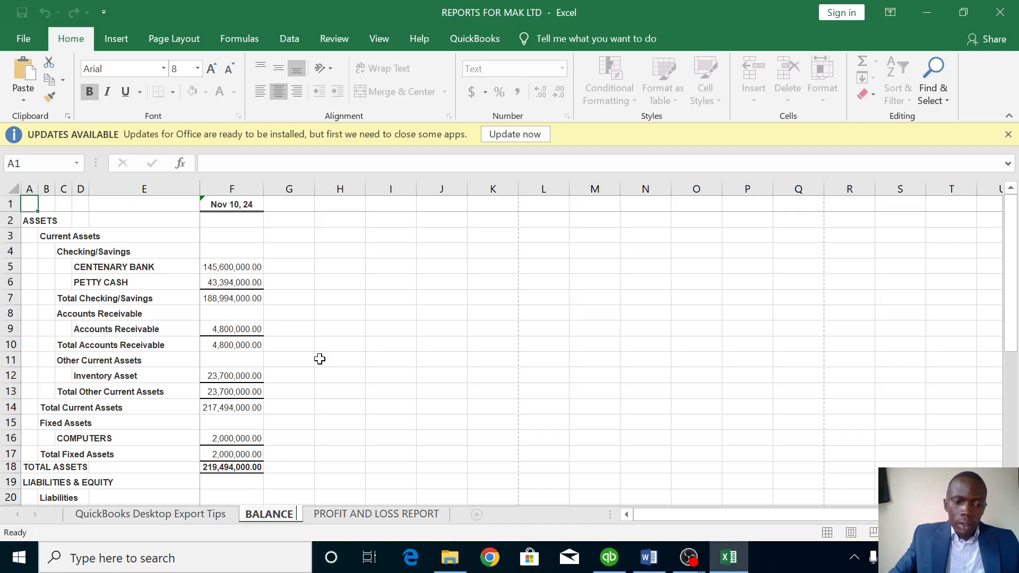
{"action": "type", "text": "SHEET"}
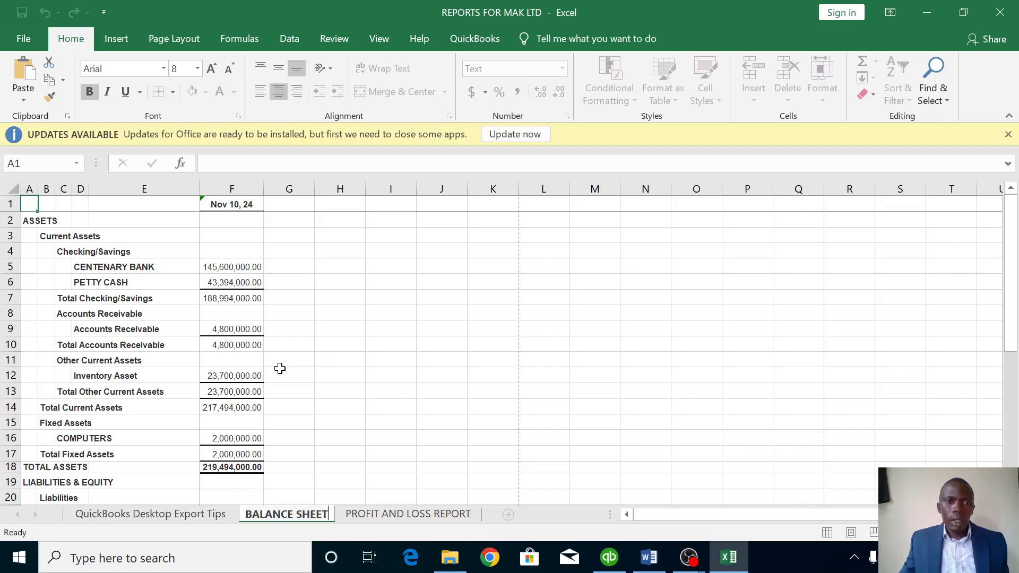
{"action": "left_click", "coordinate": [355, 395]}
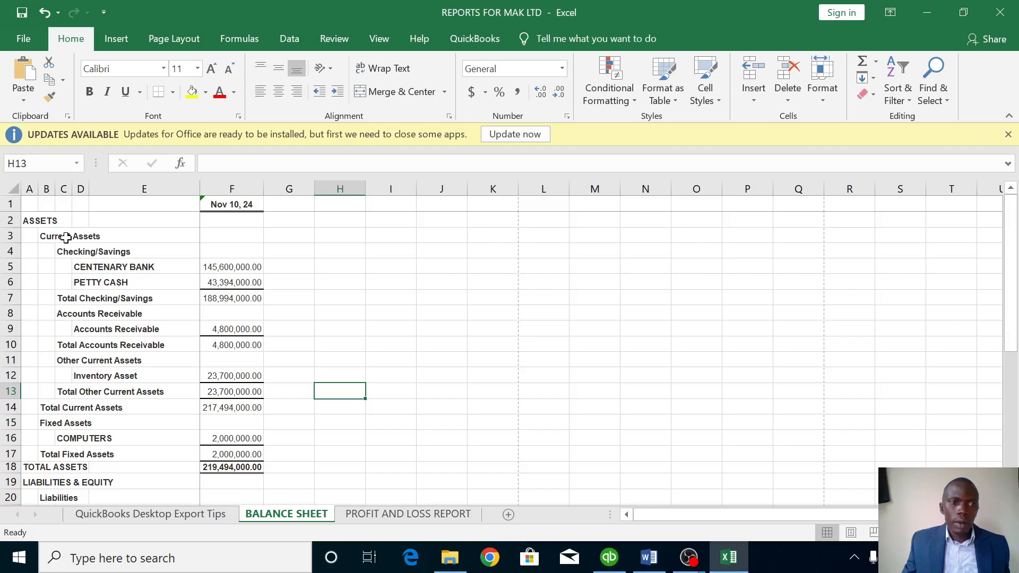
Insert a blank row above the balance sheet report and select B1:H1 for the title.
{"action": "left_click", "coordinate": [41, 205]}
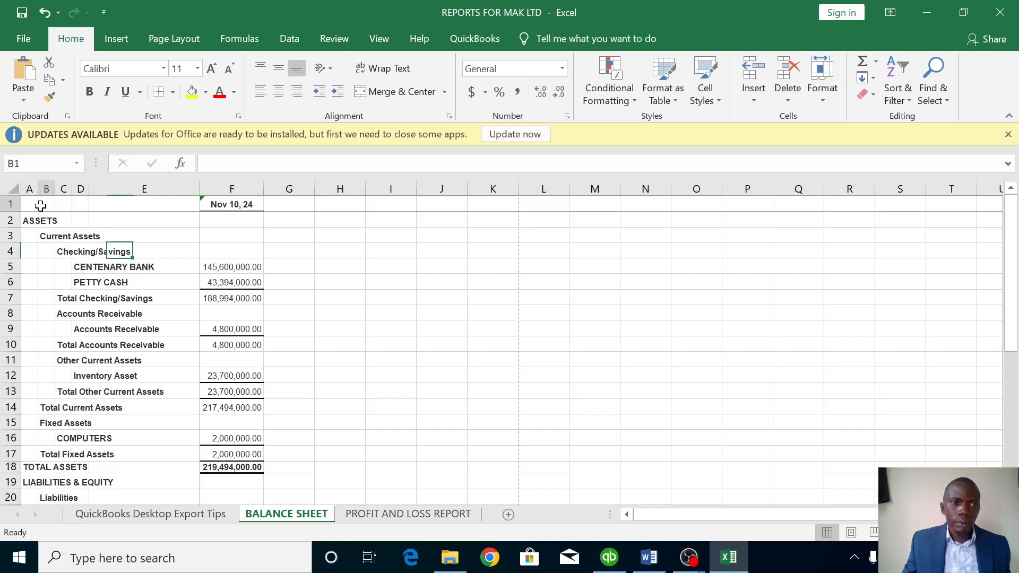
{"action": "left_click", "coordinate": [8, 205]}
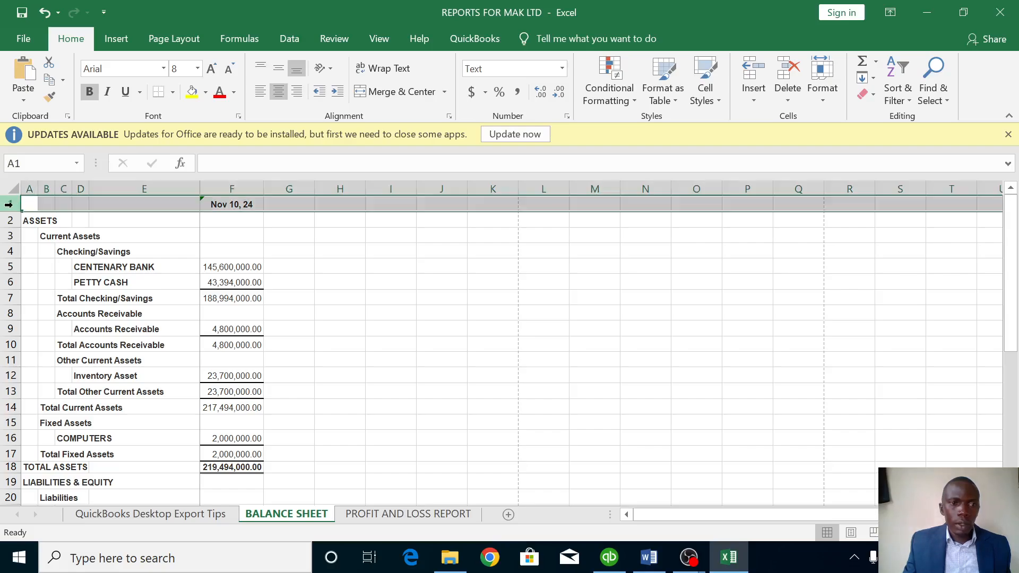
{"action": "right_click", "coordinate": [8, 202]}
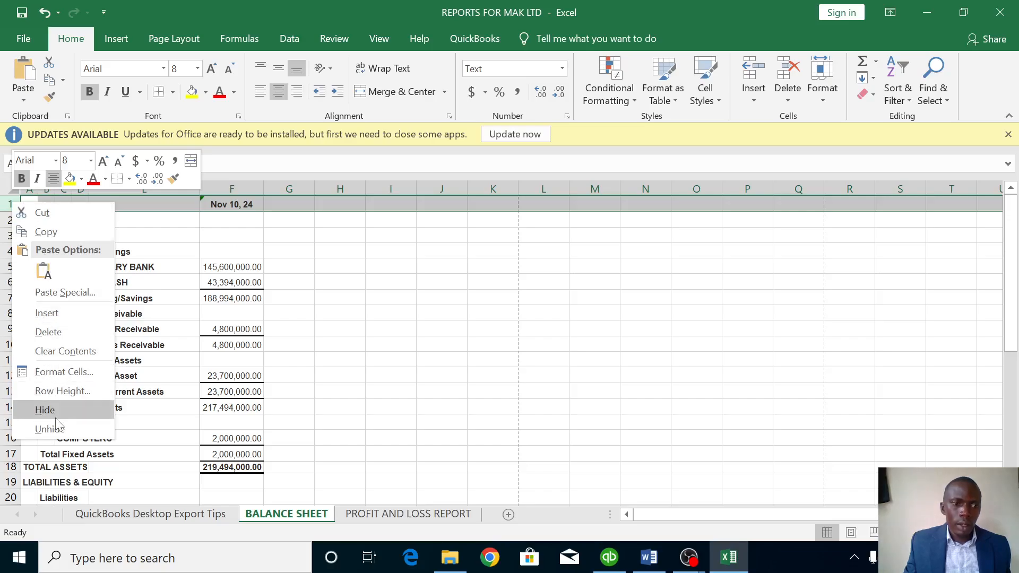
{"action": "left_click", "coordinate": [50, 313]}
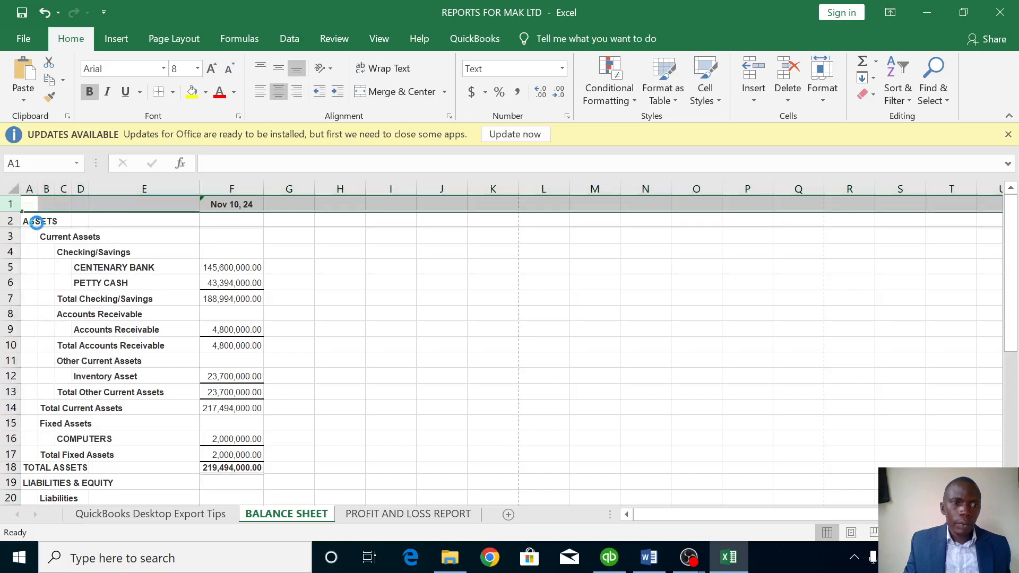
{"action": "left_click", "coordinate": [54, 203]}
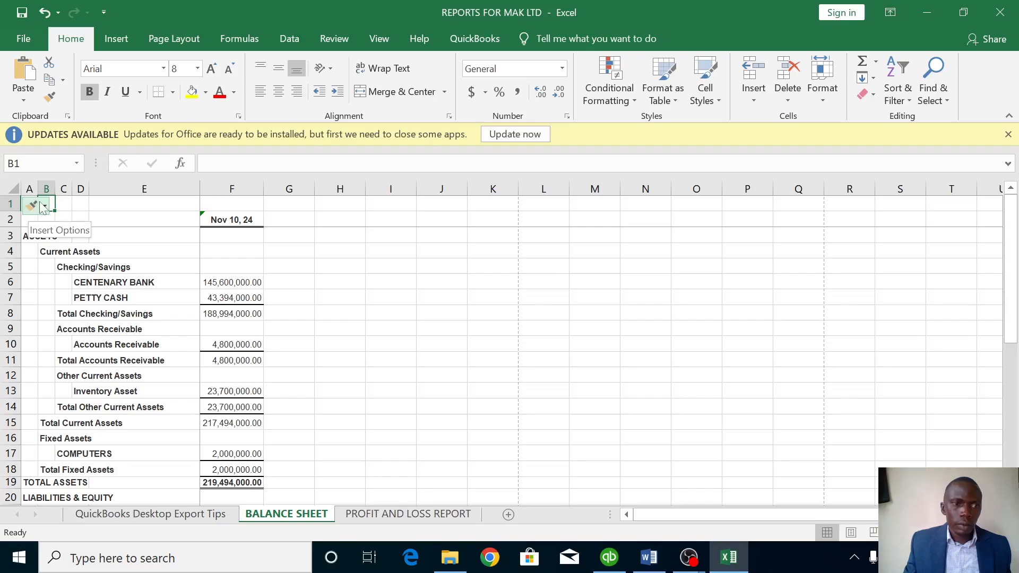
{"action": "left_click", "coordinate": [81, 204]}
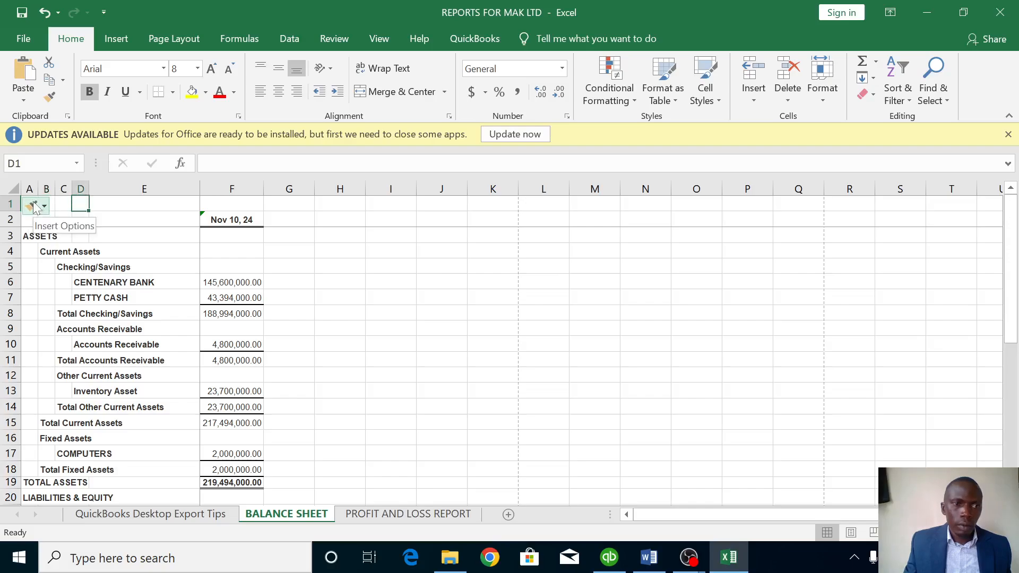
{"action": "left_click", "coordinate": [45, 206]}
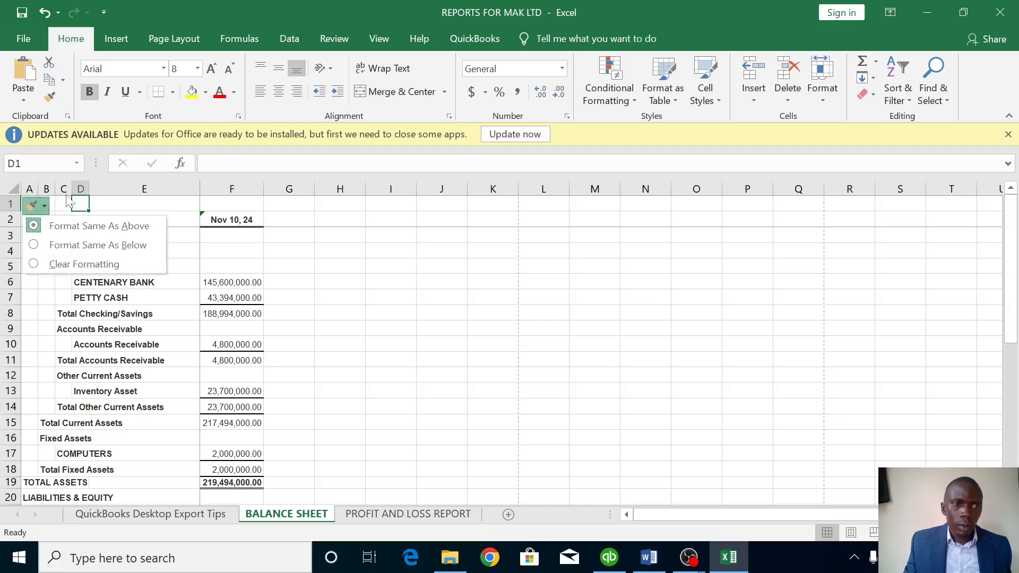
{"action": "left_click", "coordinate": [64, 201]}
{"action": "left_click", "coordinate": [61, 200]}
{"action": "left_click", "coordinate": [45, 203]}
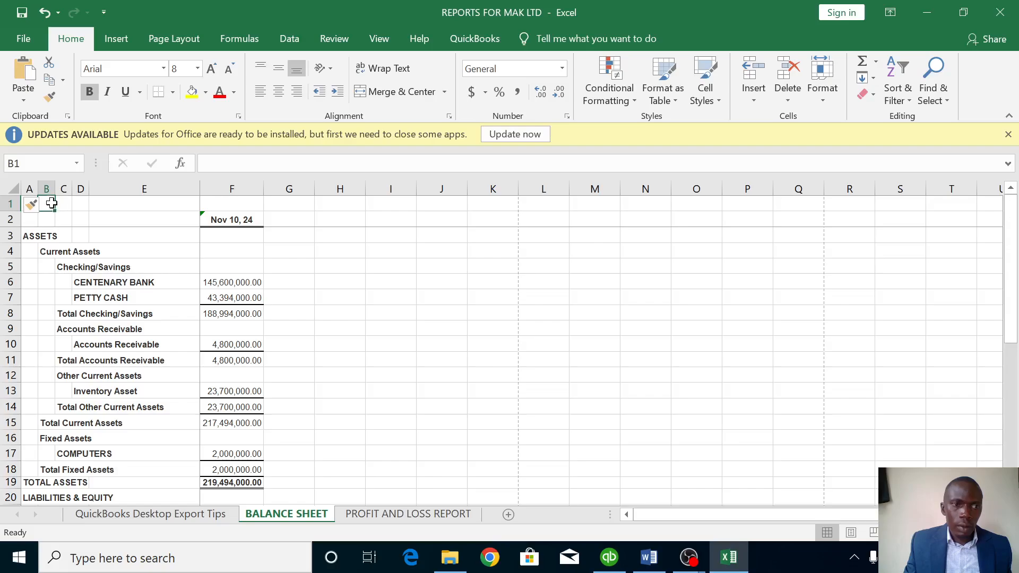
{"action": "left_click_drag", "start_coordinate": [51, 203], "coordinate": [295, 206]}
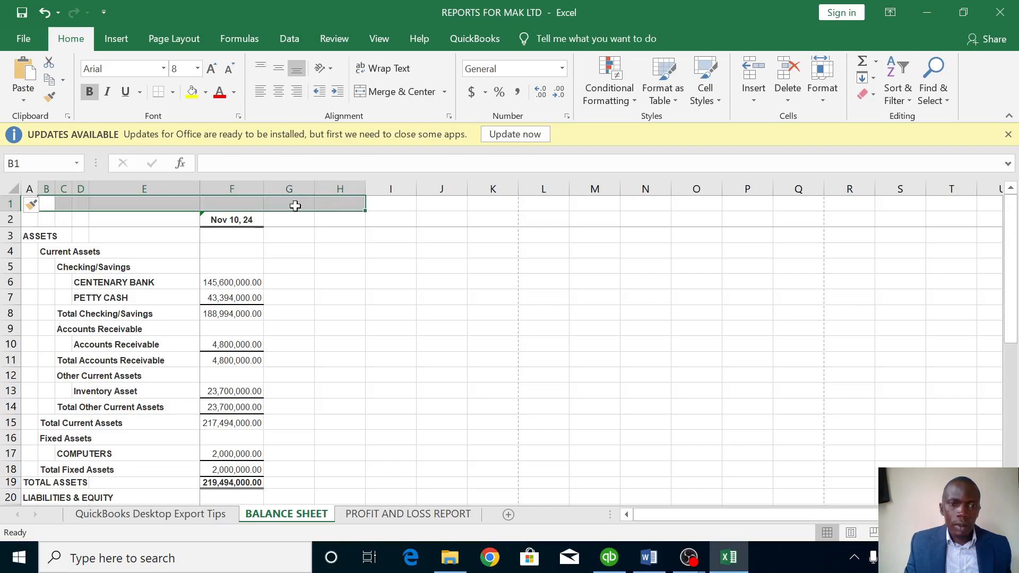
Merge cells B1:H1 with horizontal and vertical alignment both set to Center.
{"action": "right_click", "coordinate": [295, 206]}
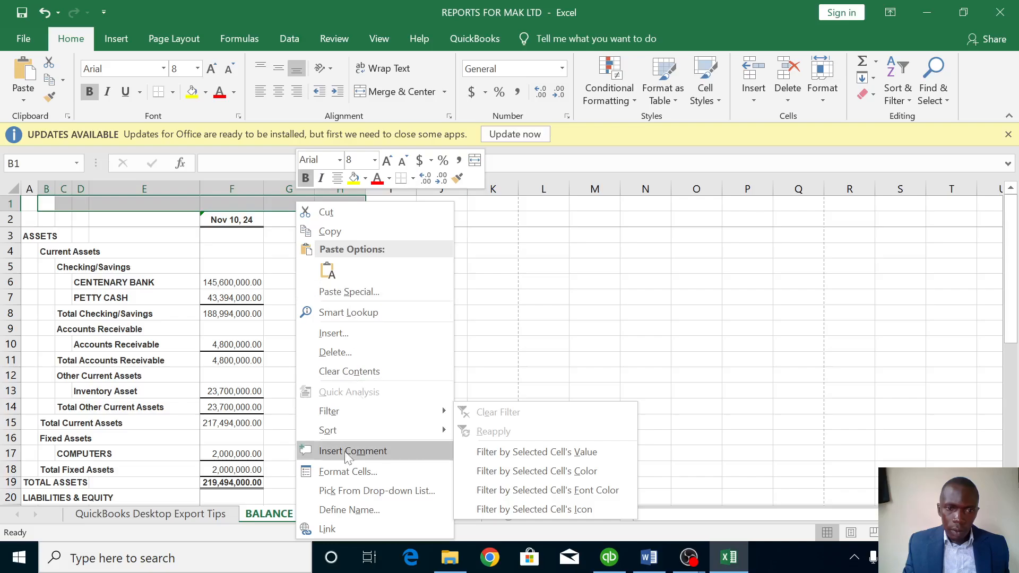
{"action": "left_click", "coordinate": [342, 474]}
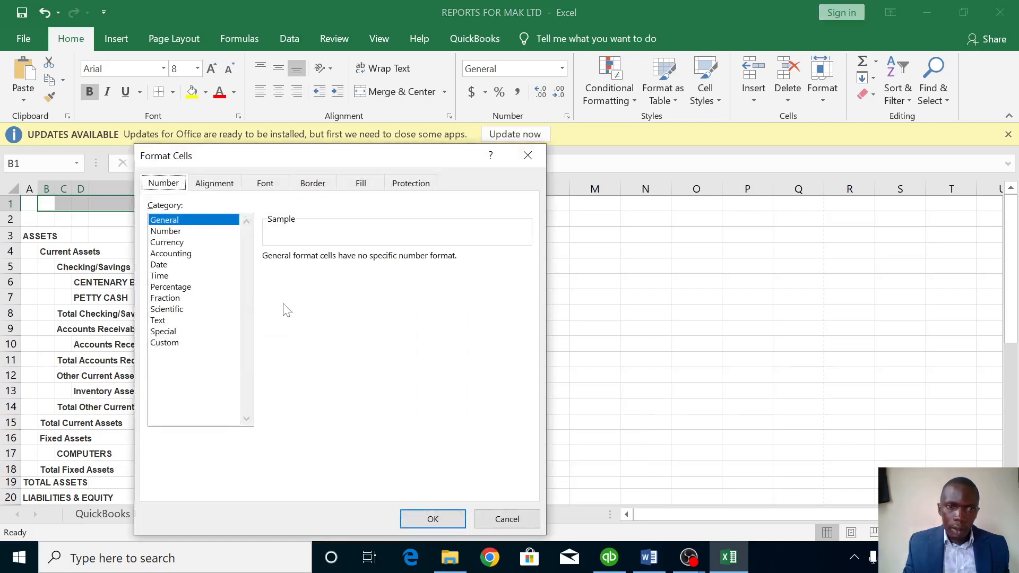
{"action": "left_click", "coordinate": [223, 184]}
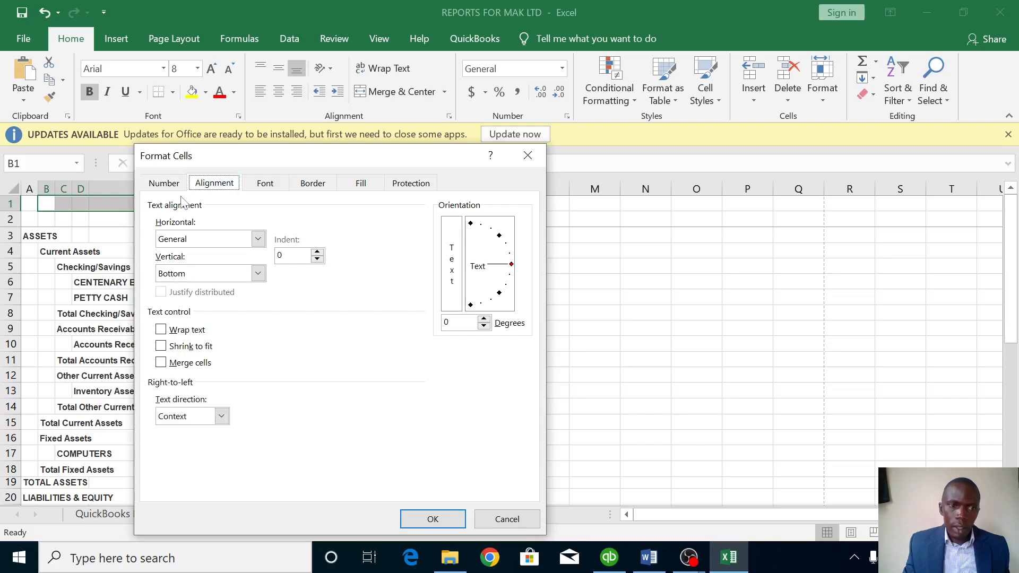
{"action": "left_click", "coordinate": [258, 238]}
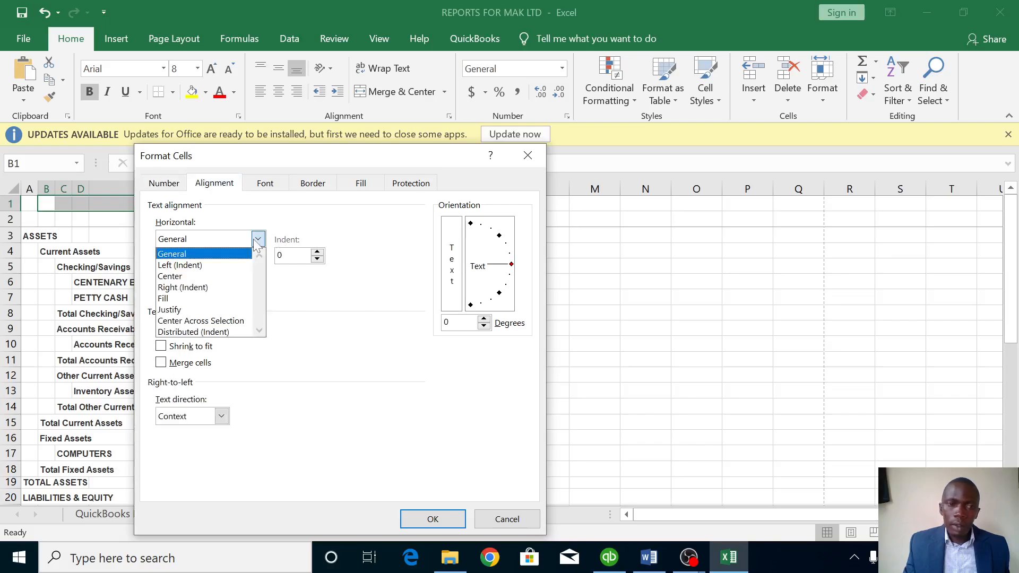
{"action": "left_click", "coordinate": [181, 277]}
{"action": "left_click", "coordinate": [258, 274]}
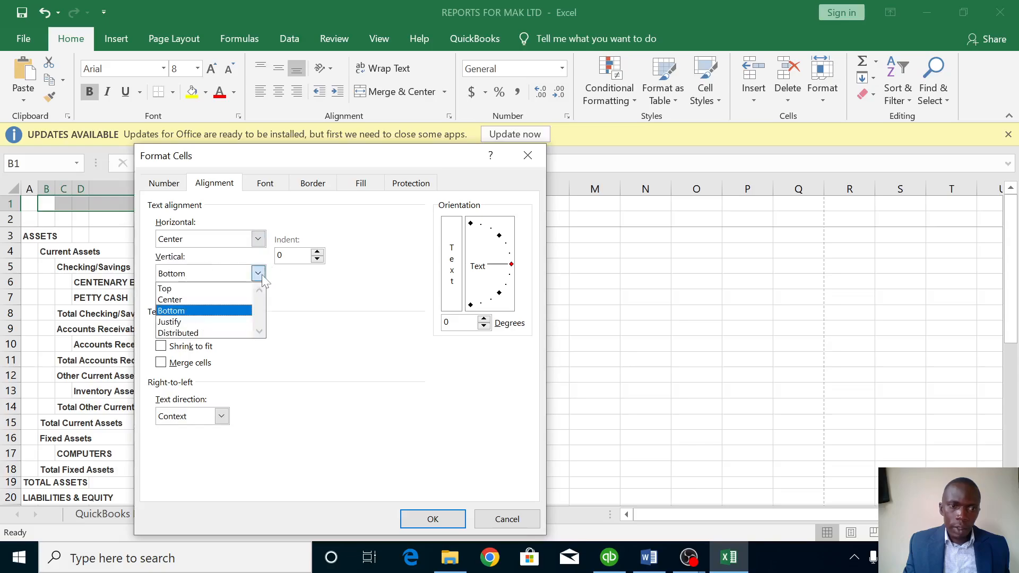
{"action": "left_click", "coordinate": [184, 300]}
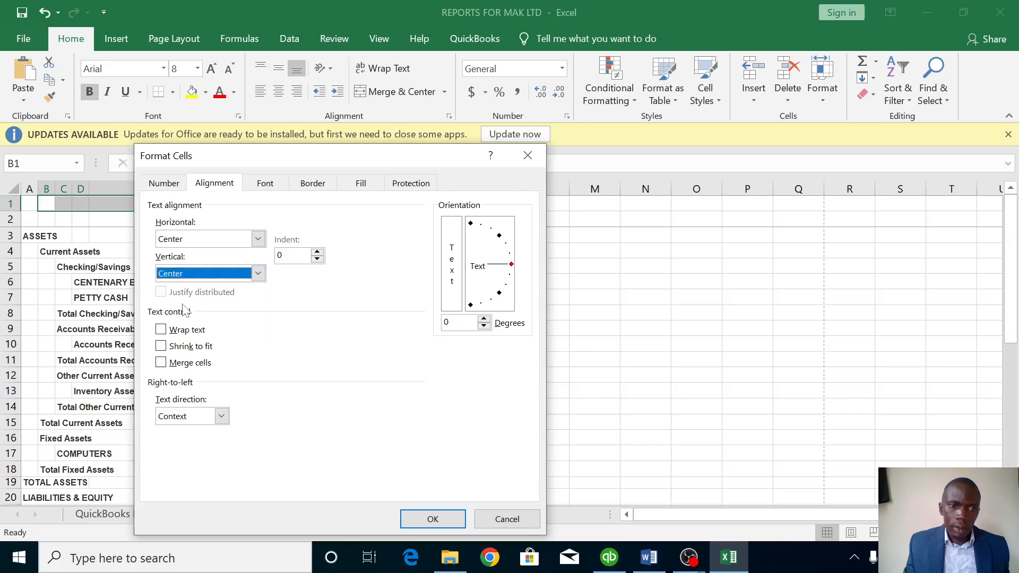
{"action": "left_click", "coordinate": [161, 363]}
{"action": "left_click", "coordinate": [417, 517]}
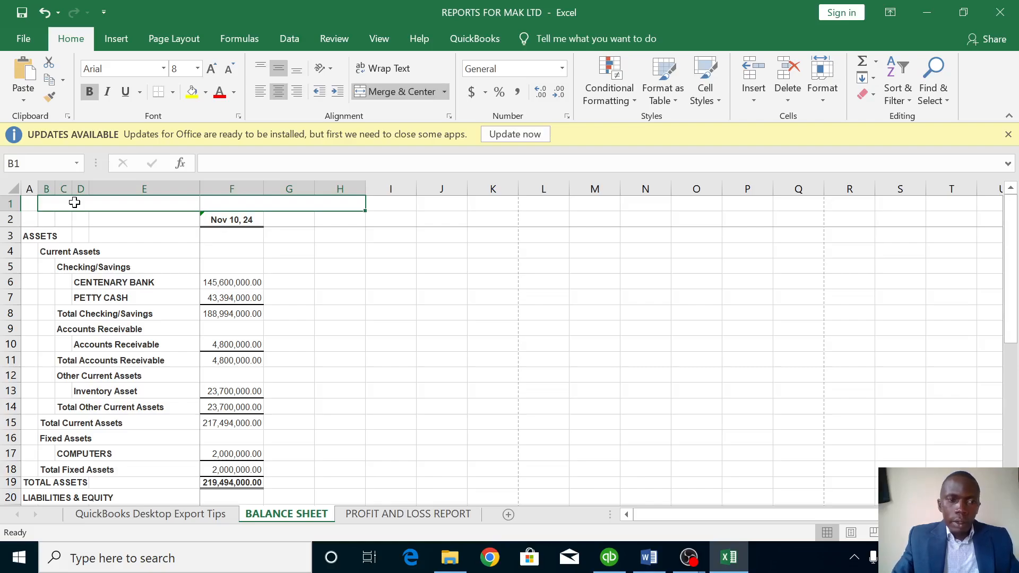
Enter 'MAK TRADERS STATEMENT OF FINANCIAL POSITON AS AT 31ST JAN 2023' in the merged title cell.
{"action": "type", "text": "MAR"}
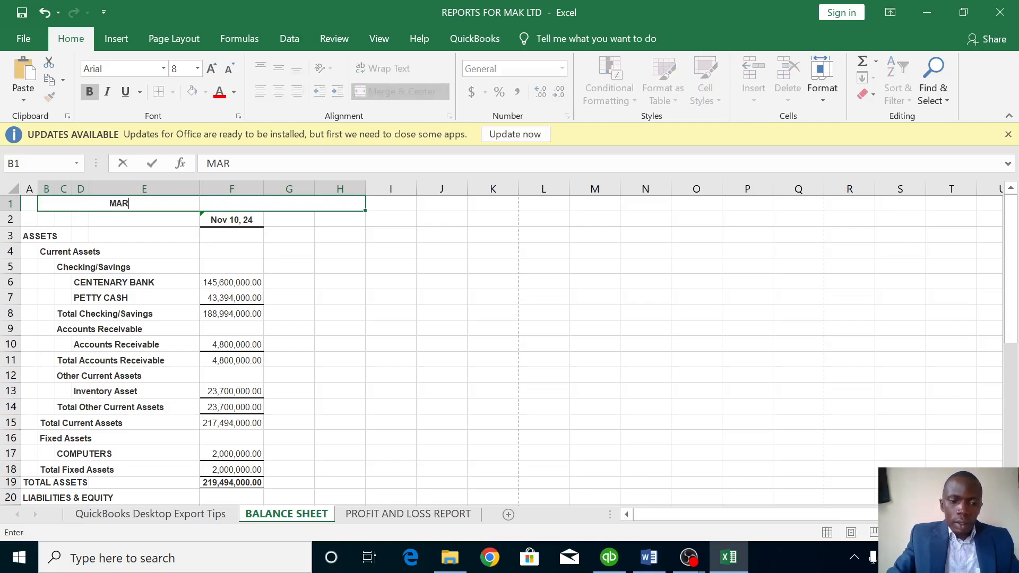
{"action": "type", "text": "K"}
{"action": "key", "text": "BackSpace"}
{"action": "key", "text": "BackSpace"}
{"action": "type", "text": "K"}
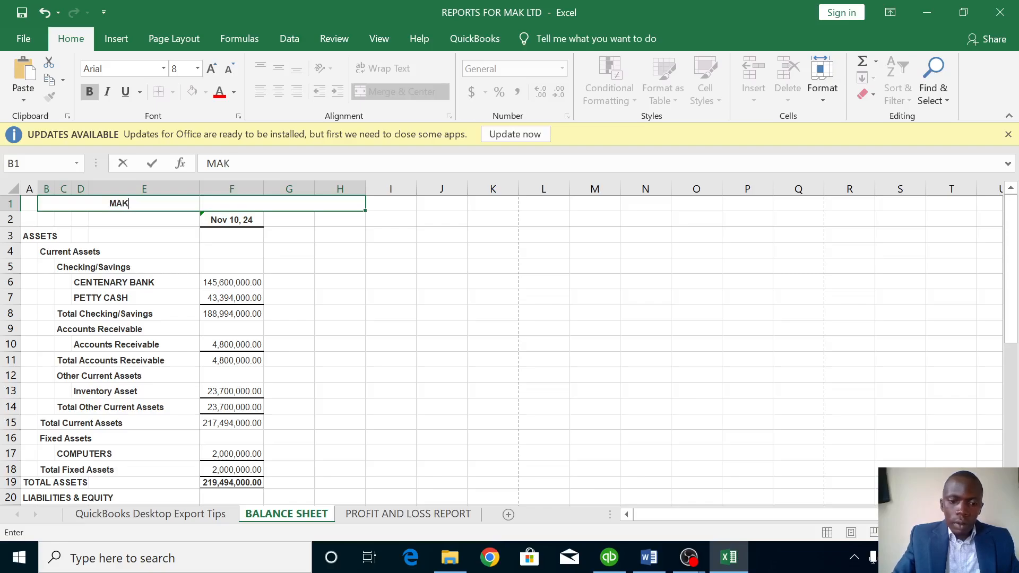
{"action": "type", "text": " TR"}
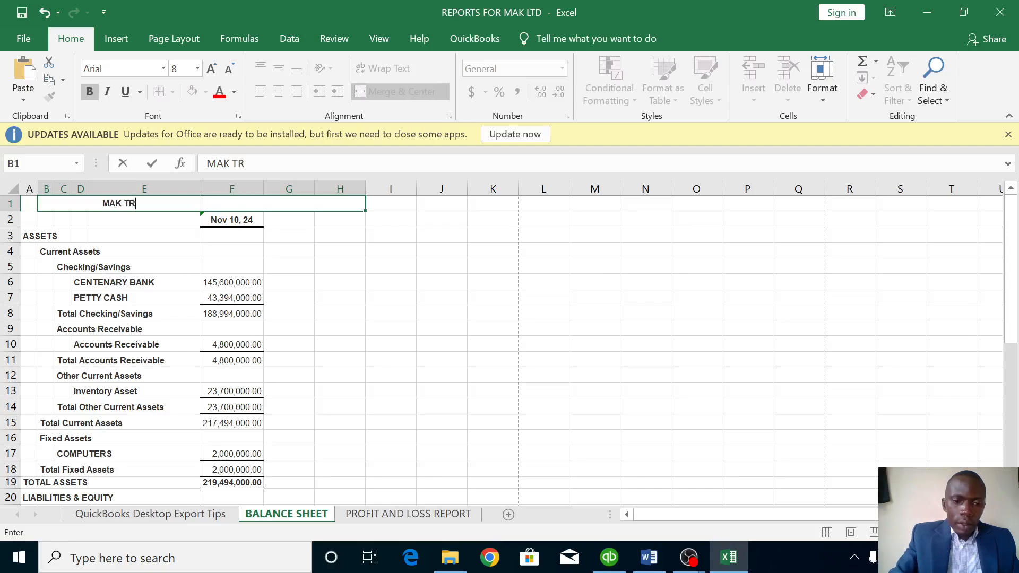
{"action": "type", "text": "ADERS"}
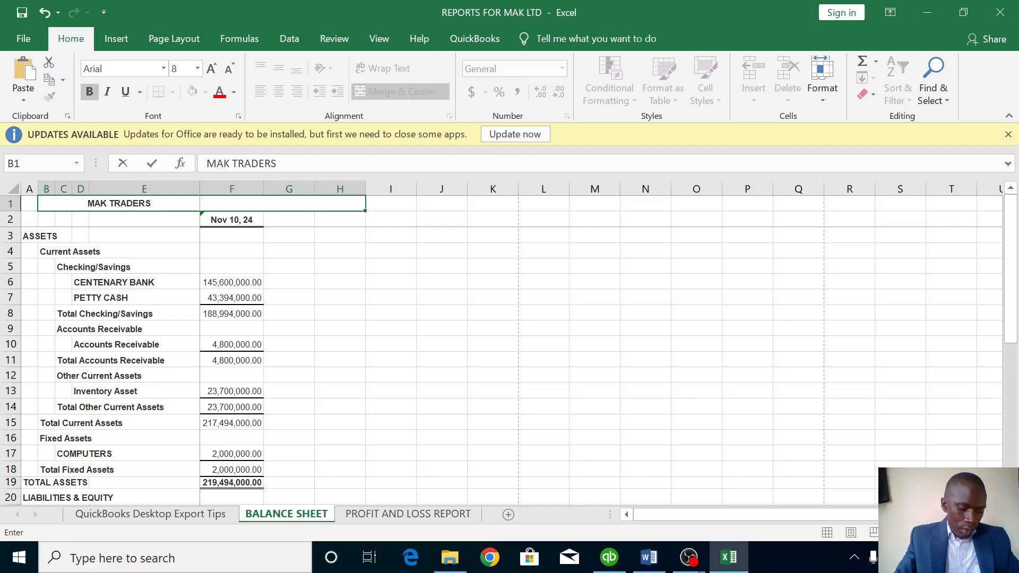
{"action": "type", "text": " T"}
{"action": "key", "text": "BackSpace"}
{"action": "type", "text": "ST"}
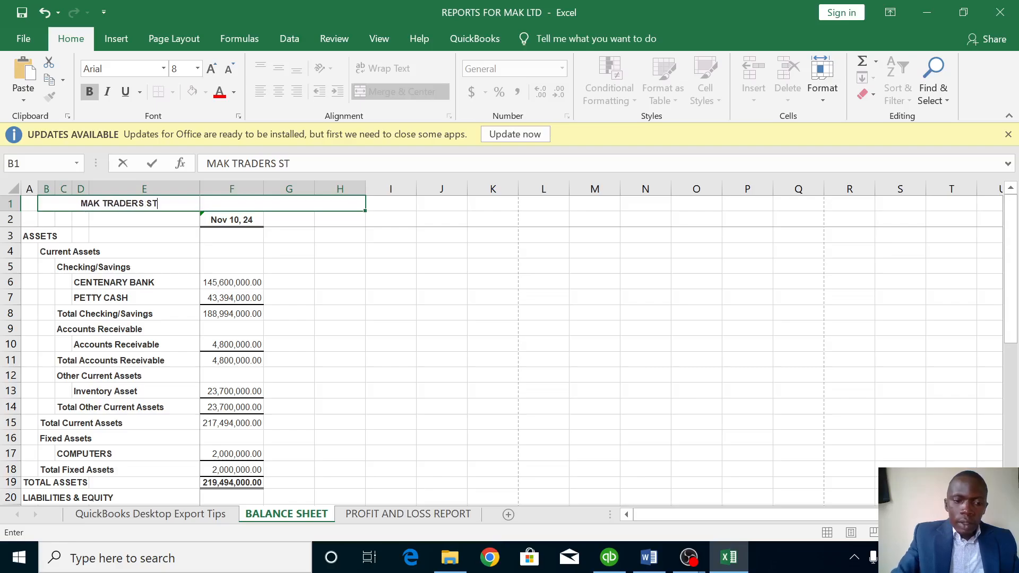
{"action": "type", "text": "ATEM"}
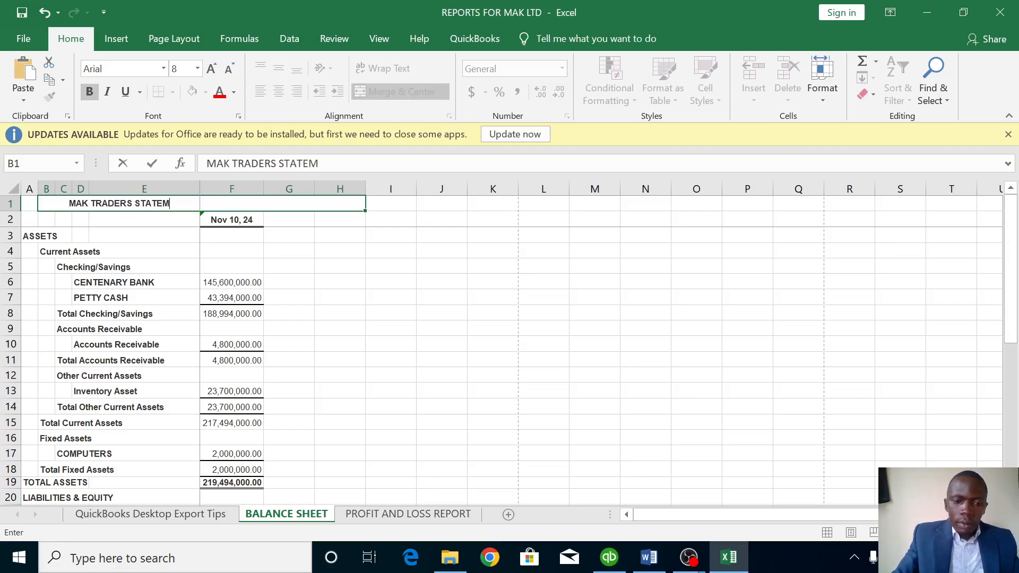
{"action": "type", "text": "ENT"}
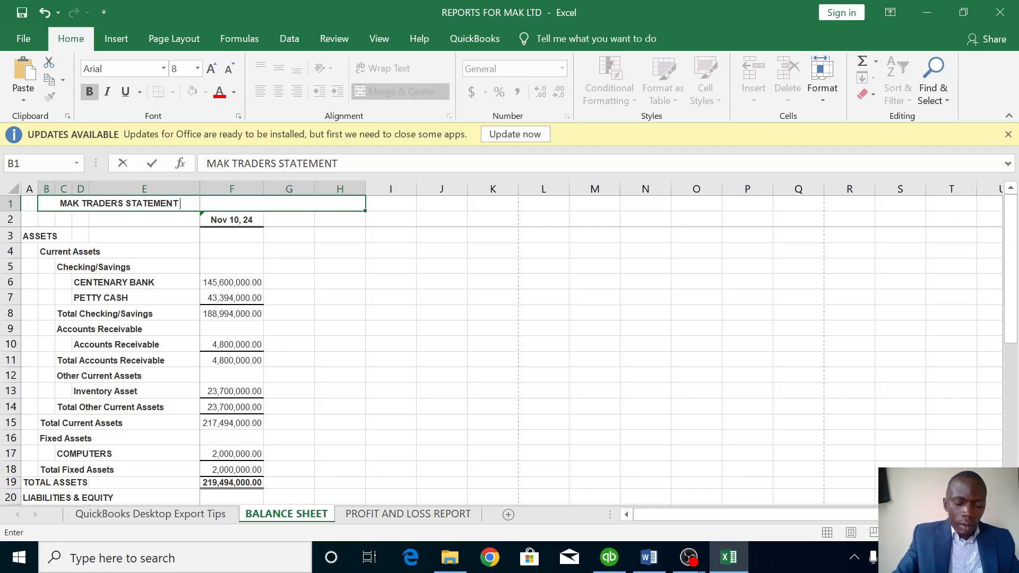
{"action": "type", "text": " OF"}
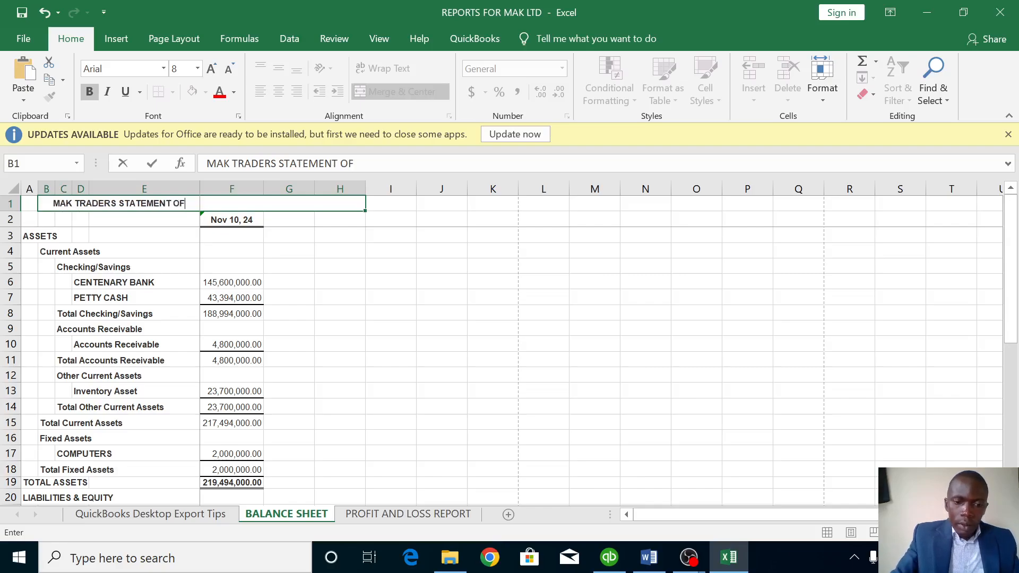
{"action": "type", "text": " F"}
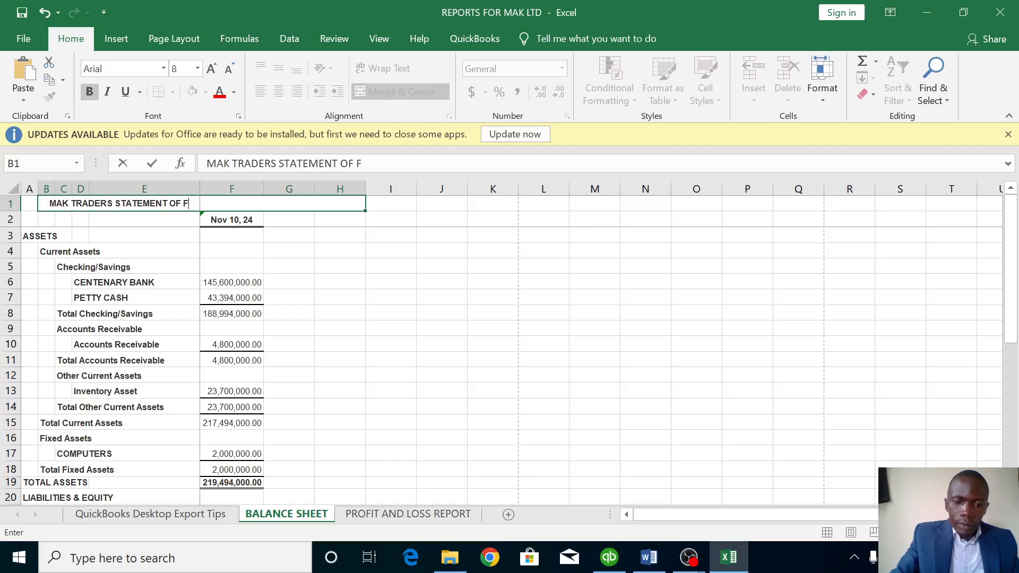
{"action": "type", "text": "INANCIAL"}
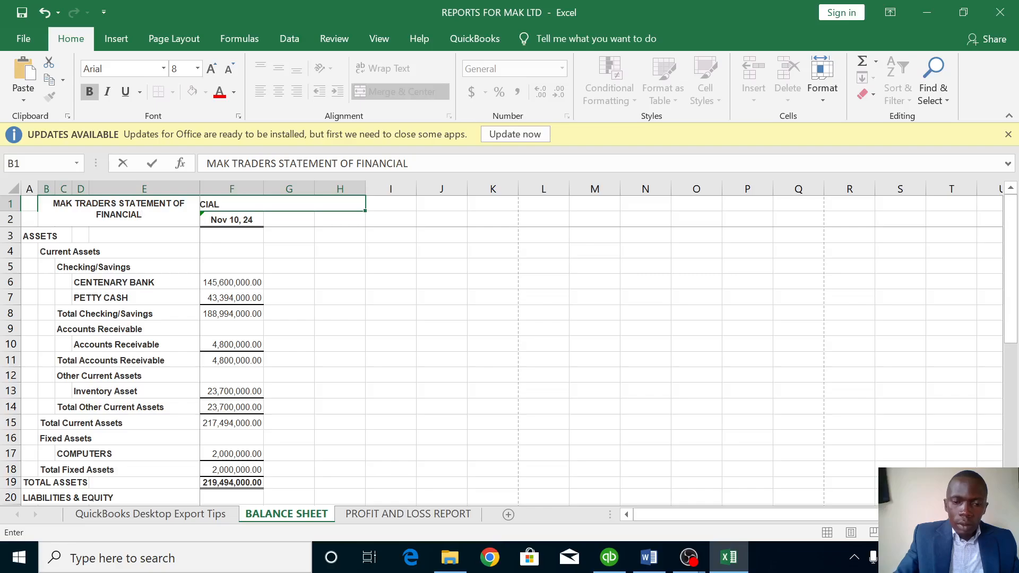
{"action": "type", "text": " P"}
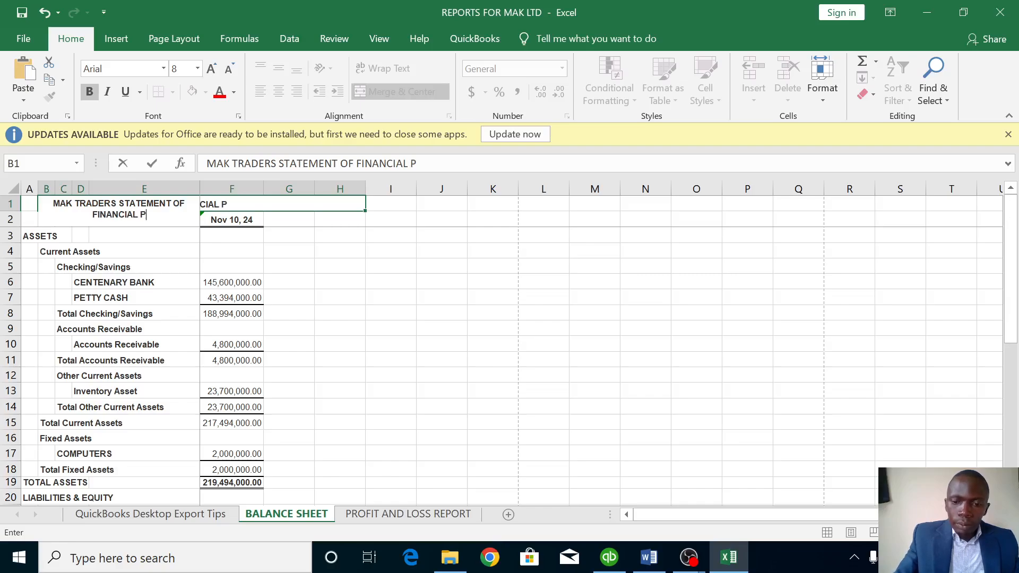
{"action": "type", "text": "OSITON AS AT"}
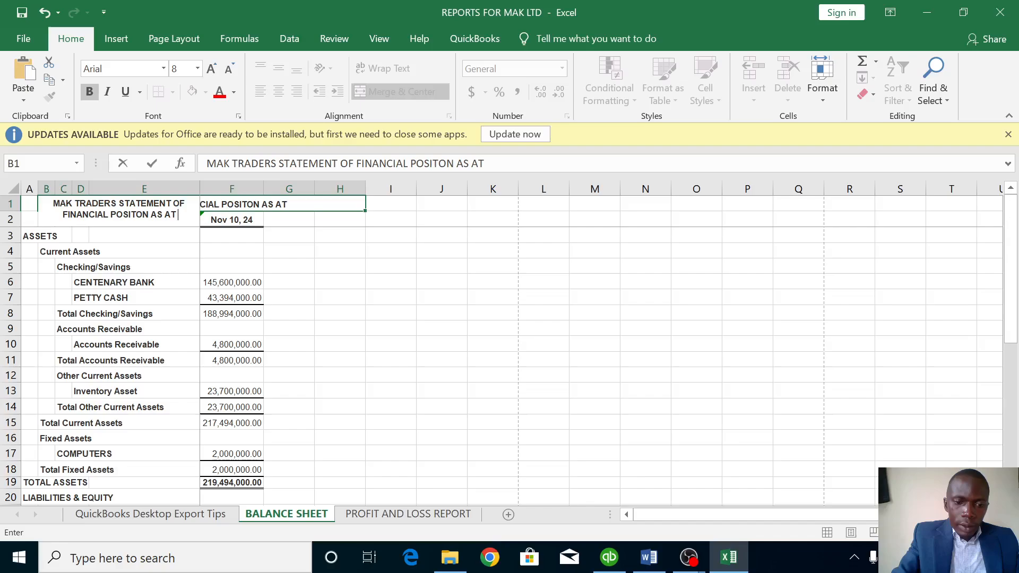
{"action": "type", "text": "31"}
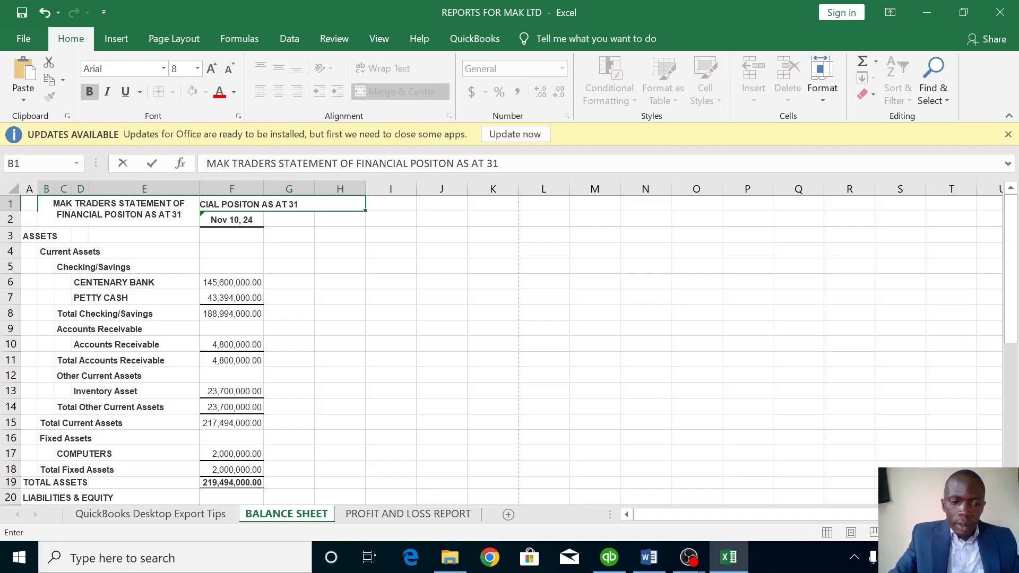
{"action": "type", "text": "ST"}
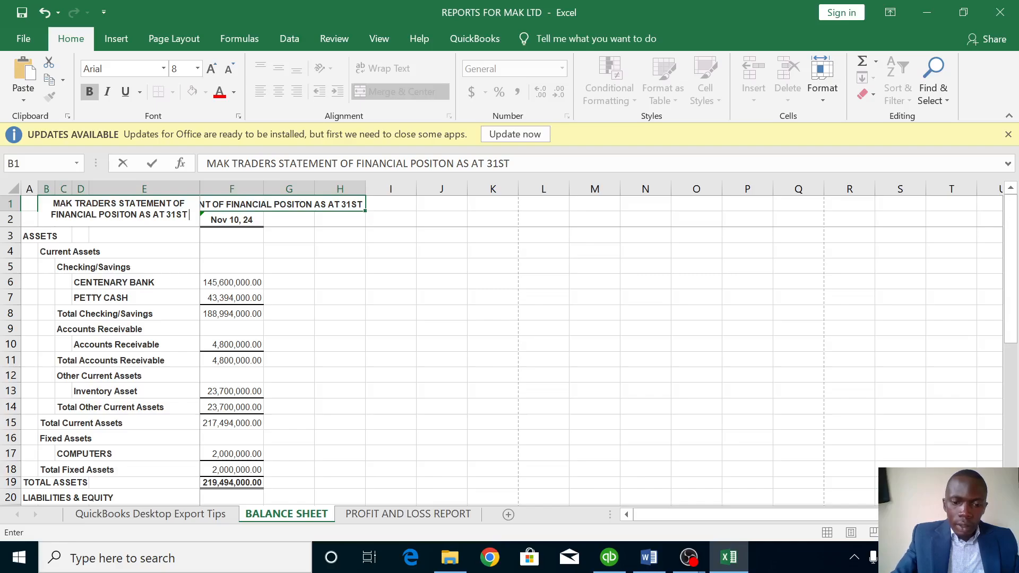
{"action": "type", "text": " JAN"}
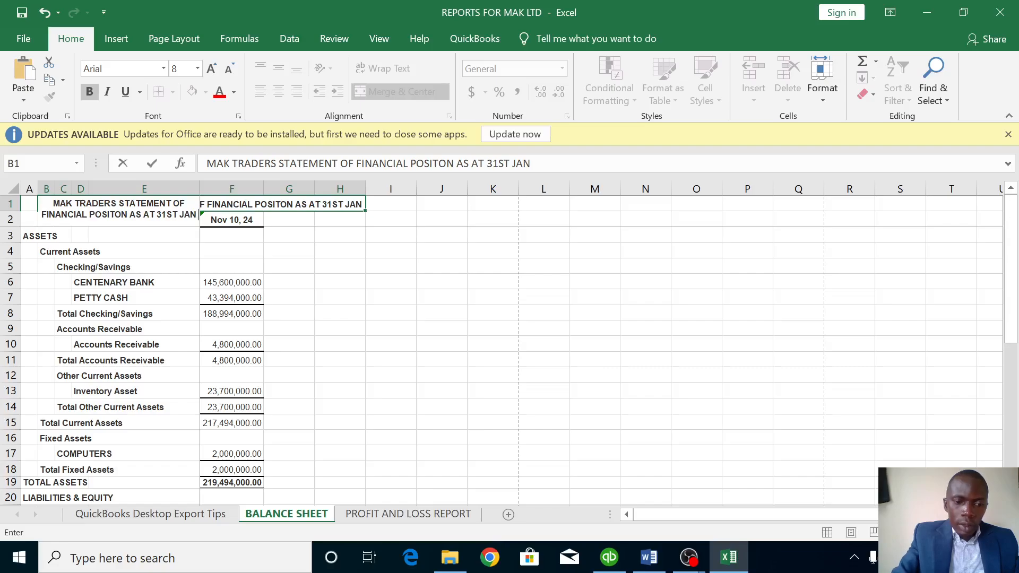
{"action": "type", "text": "23"}
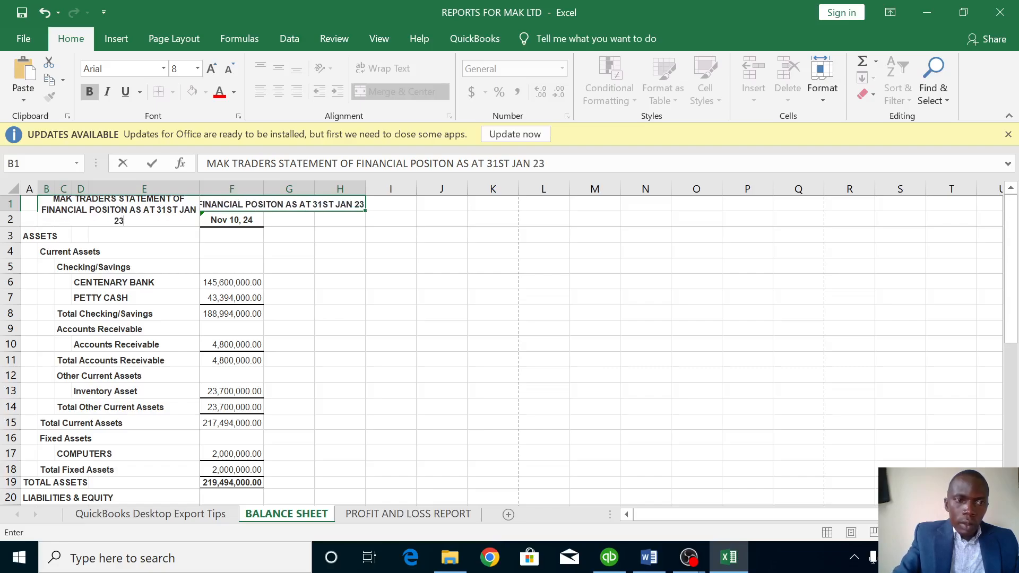
{"action": "key", "text": "BackSpace"}
{"action": "type", "text": "02"}
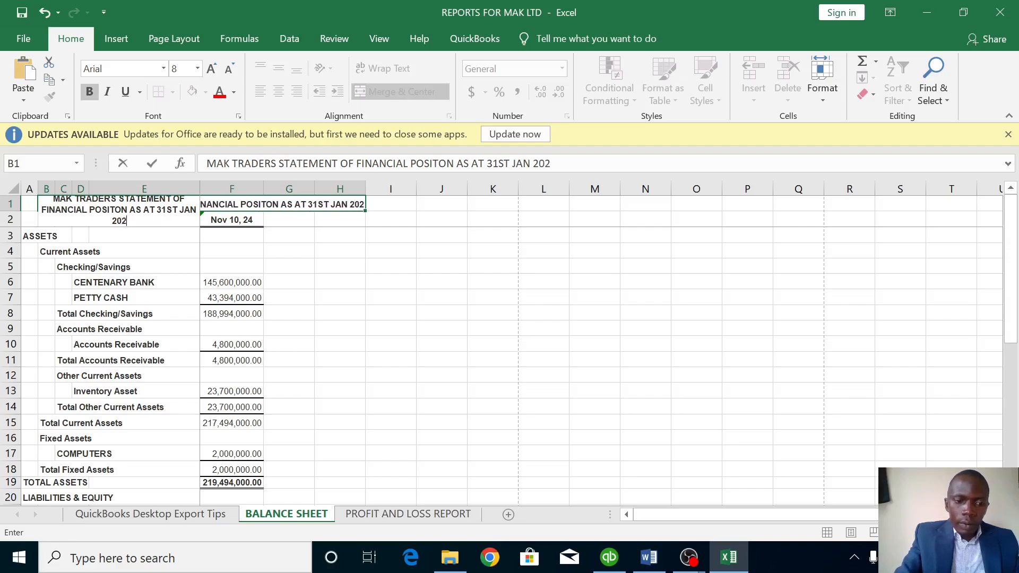
{"action": "type", "text": "3"}
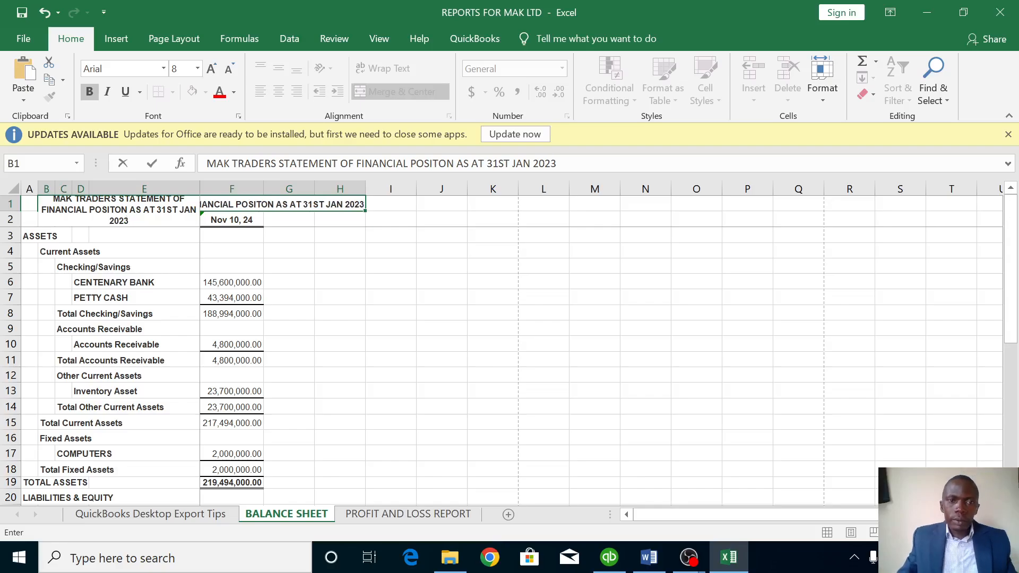
{"action": "left_click", "coordinate": [311, 266]}
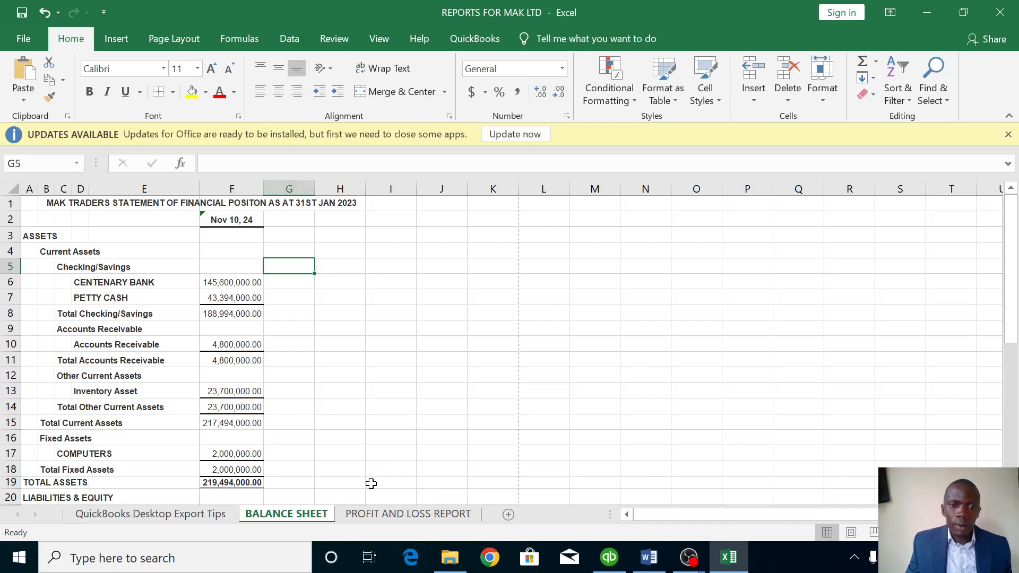
On the PROFIT AND LOSS REPORT sheet, insert a blank row above the report.
{"action": "left_click", "coordinate": [383, 514]}
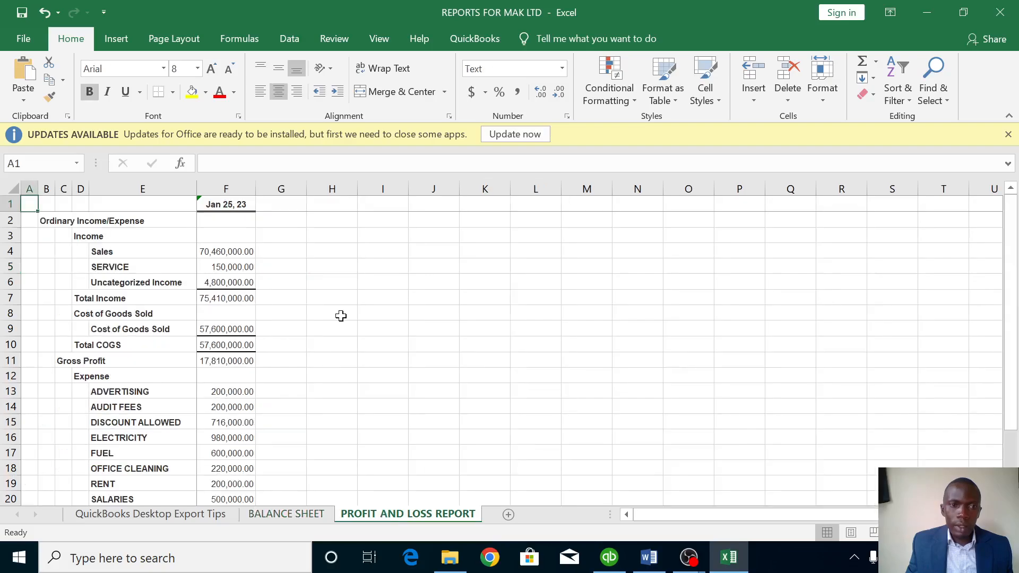
{"action": "left_click", "coordinate": [11, 205]}
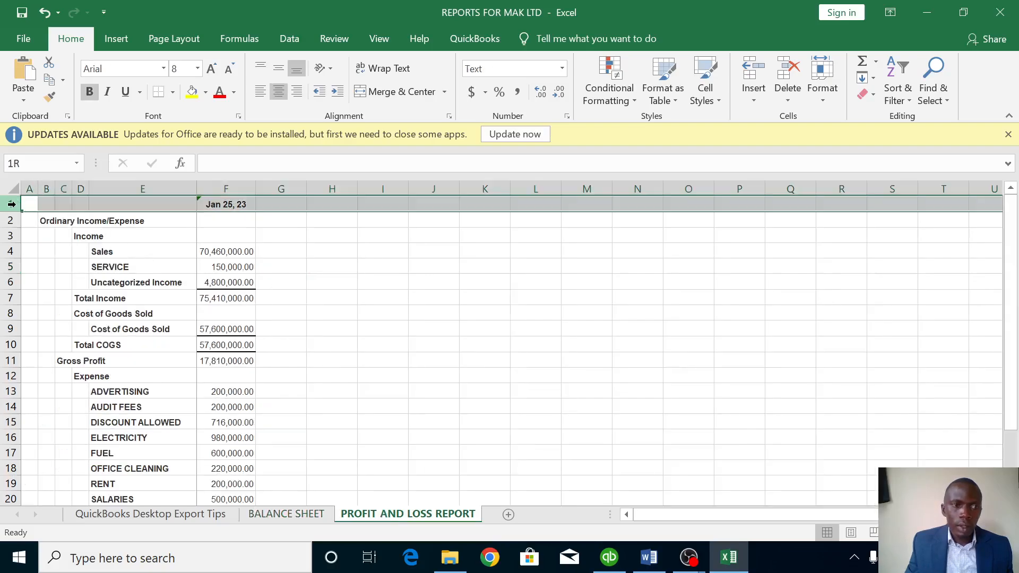
{"action": "right_click", "coordinate": [19, 207]}
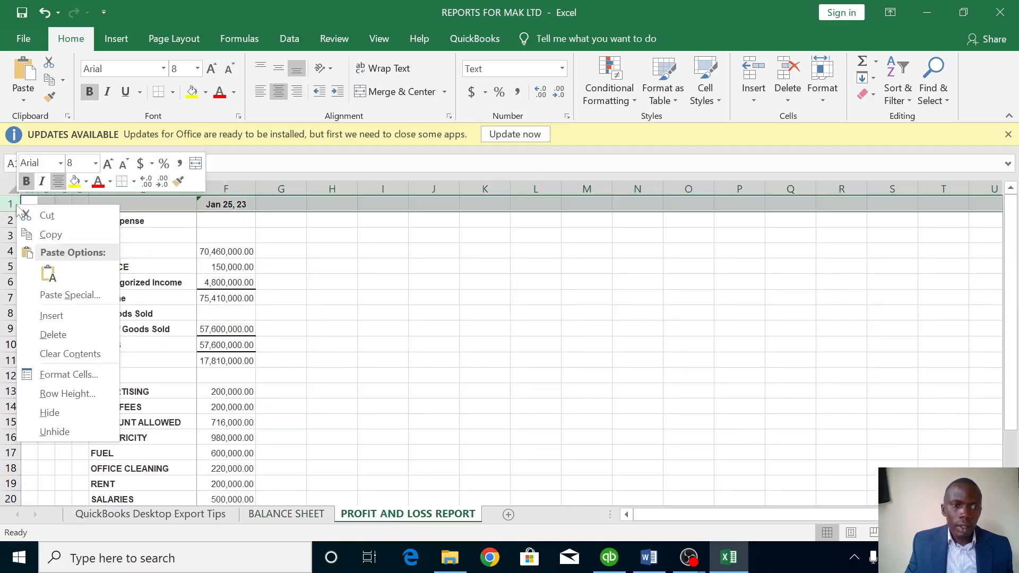
{"action": "left_click", "coordinate": [51, 316]}
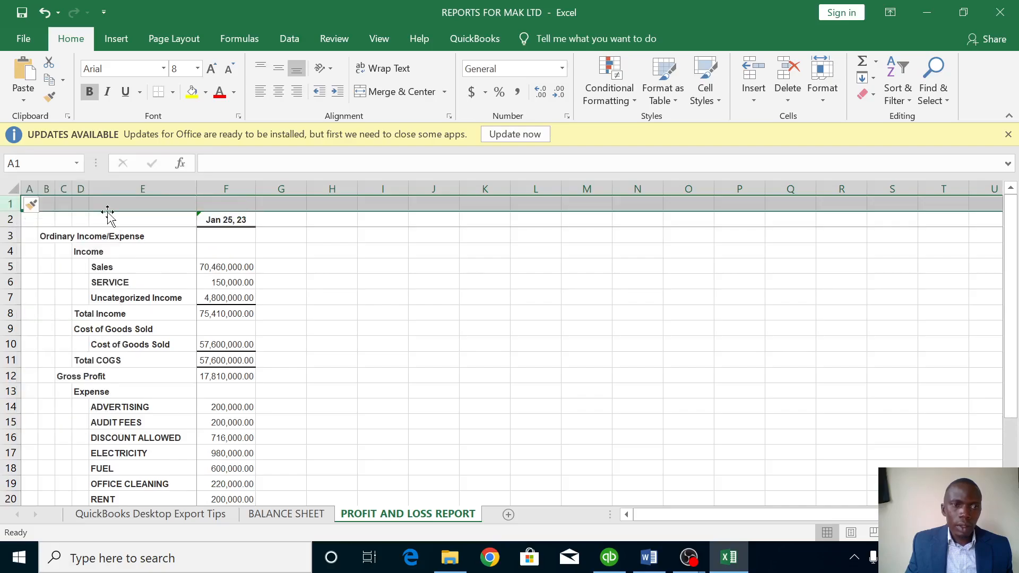
Select B1:I1 for the title, accidentally adding an empty comment to B1.
{"action": "left_click", "coordinate": [53, 205]}
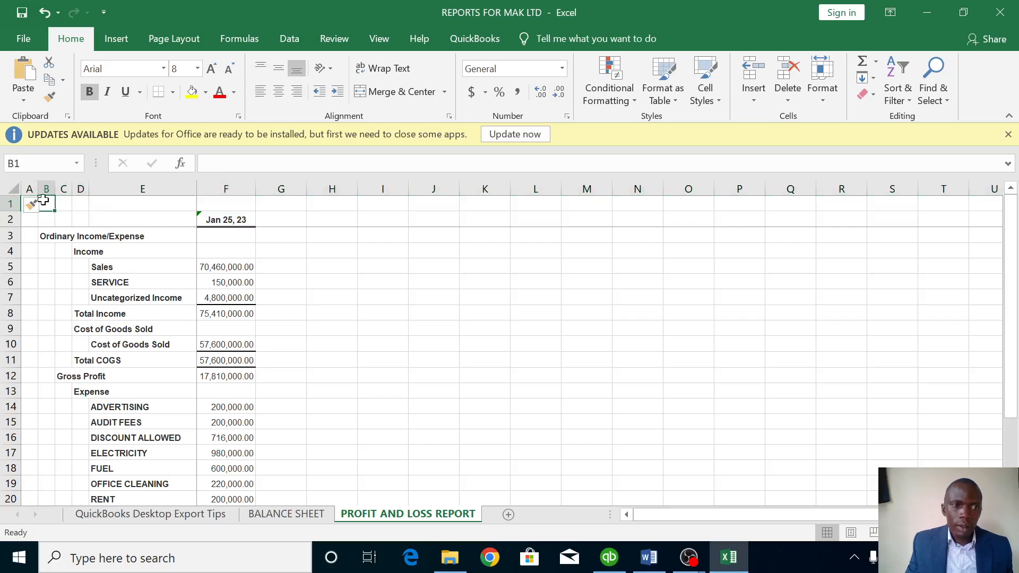
{"action": "left_click_drag", "start_coordinate": [52, 205], "coordinate": [377, 198]}
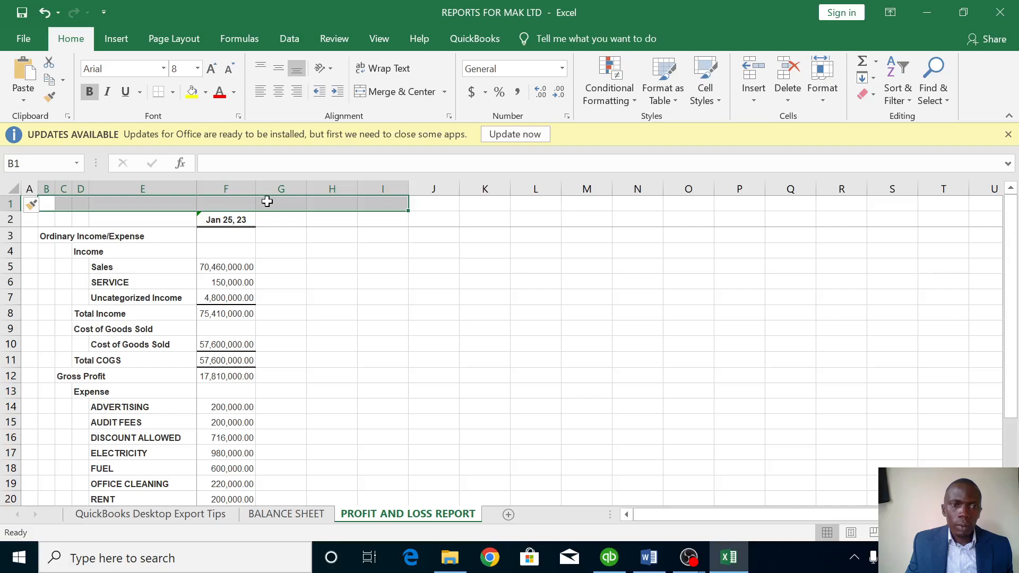
{"action": "right_click", "coordinate": [266, 202]}
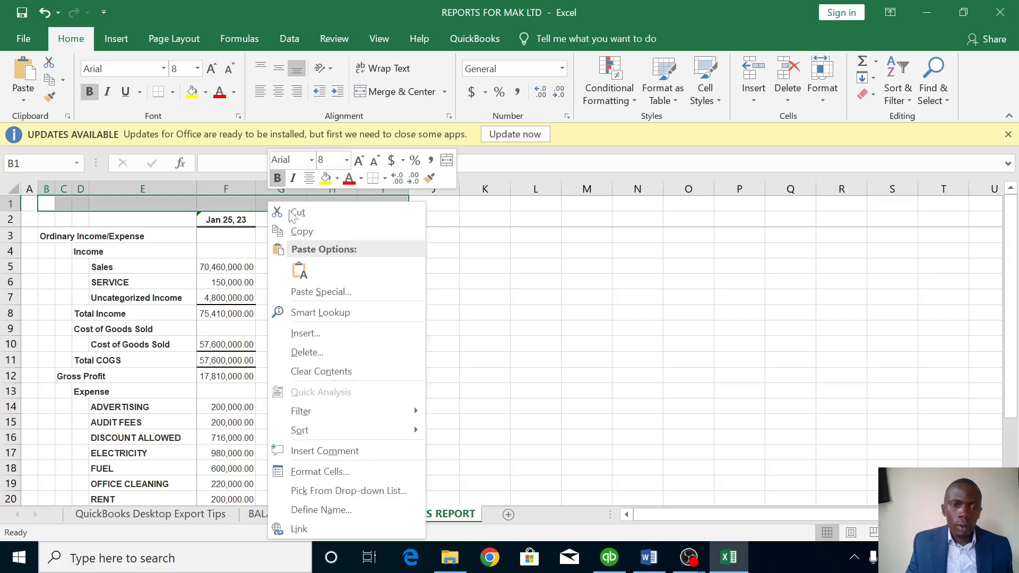
{"action": "left_click", "coordinate": [309, 448]}
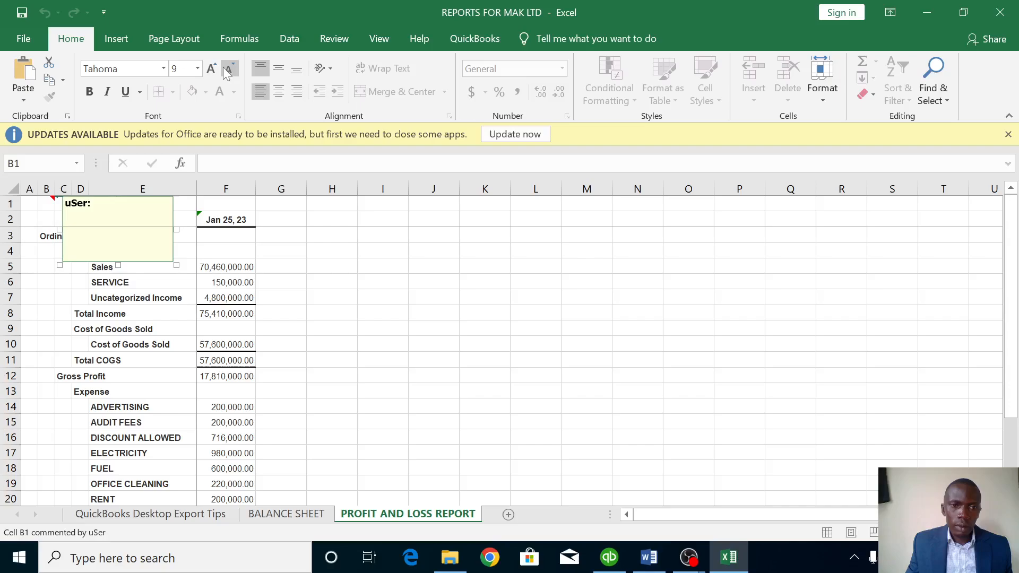
{"action": "left_click", "coordinate": [335, 221]}
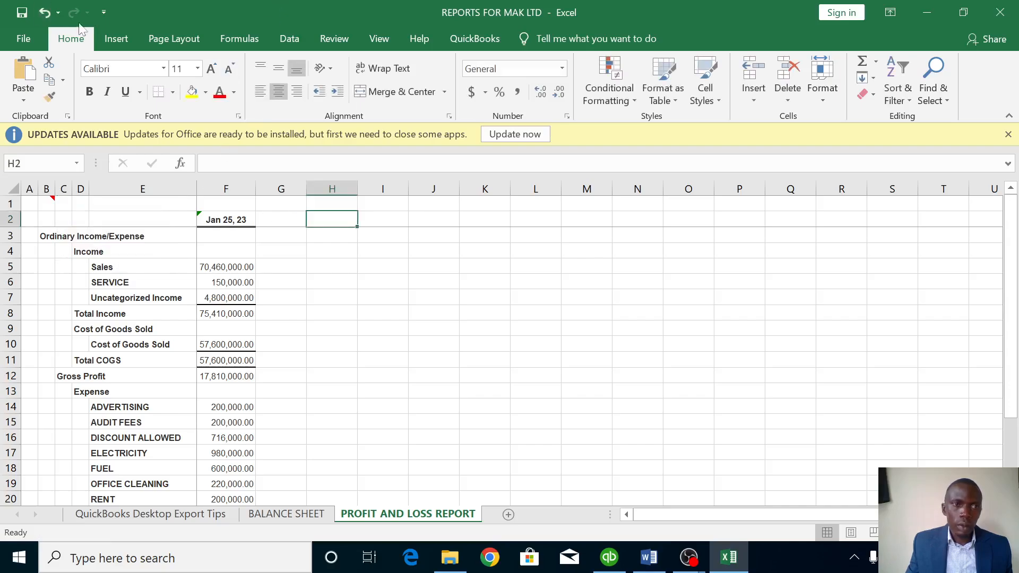
Undo the stray comment, then merge B1:I1 centred horizontally and vertically.
{"action": "left_click", "coordinate": [44, 13]}
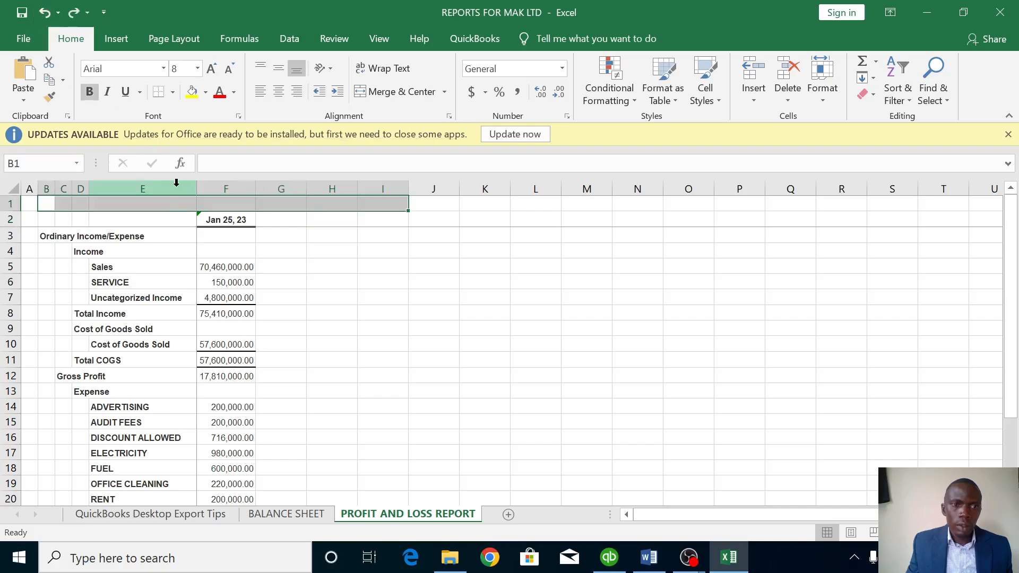
{"action": "right_click", "coordinate": [174, 204]}
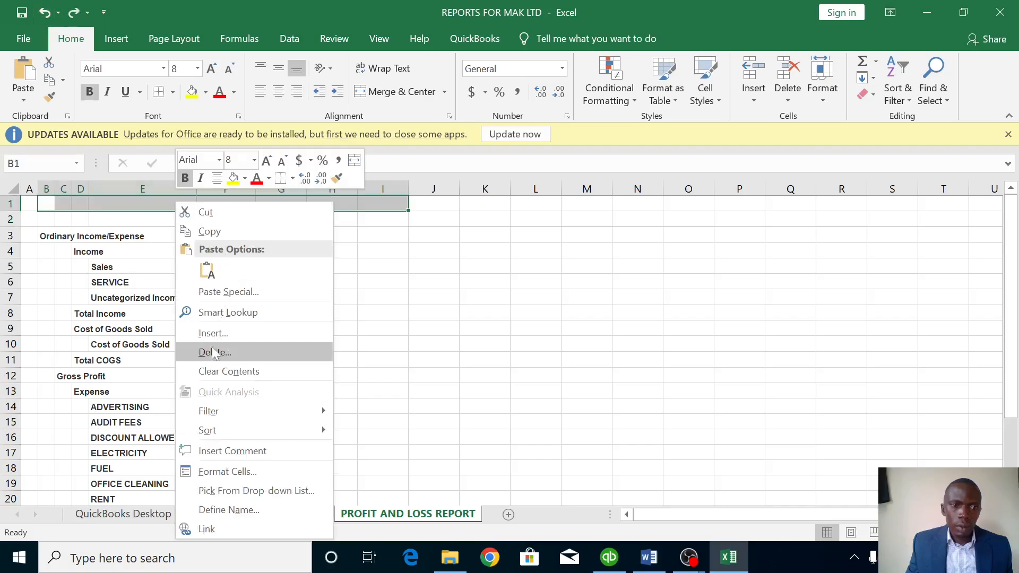
{"action": "left_click", "coordinate": [222, 470]}
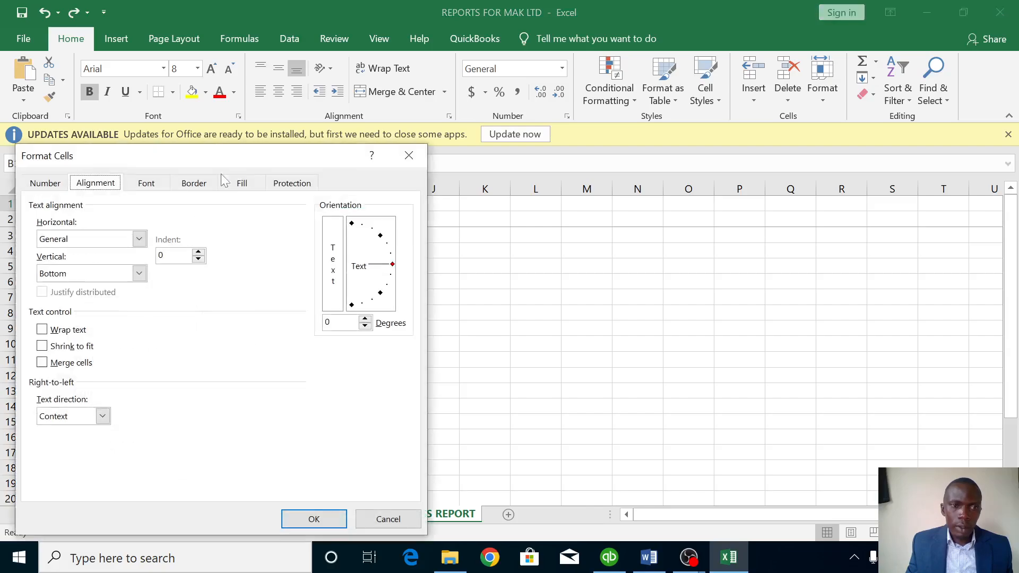
{"action": "left_click", "coordinate": [139, 238]}
{"action": "left_click", "coordinate": [74, 276]}
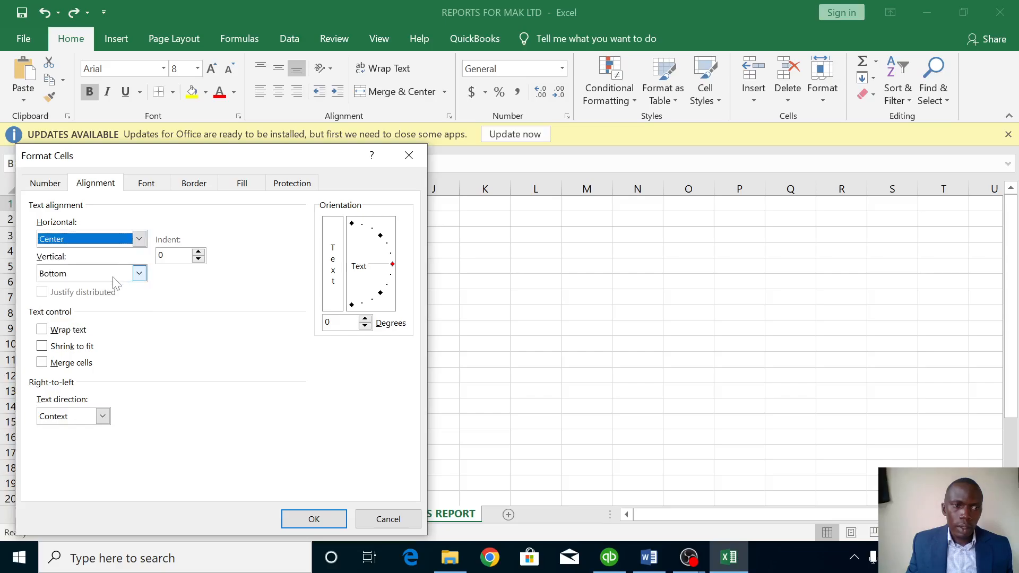
{"action": "left_click", "coordinate": [138, 273]}
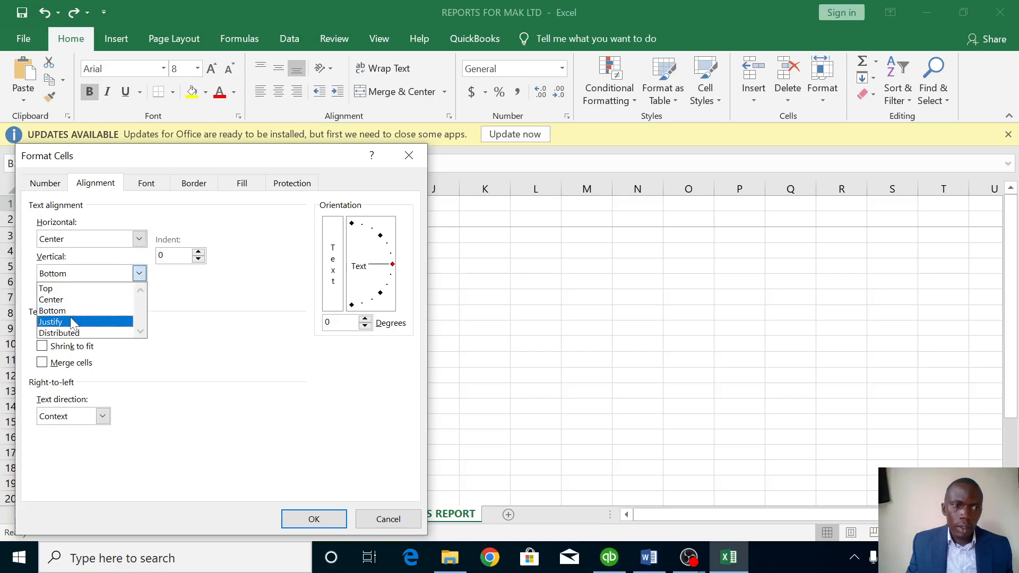
{"action": "left_click", "coordinate": [68, 300]}
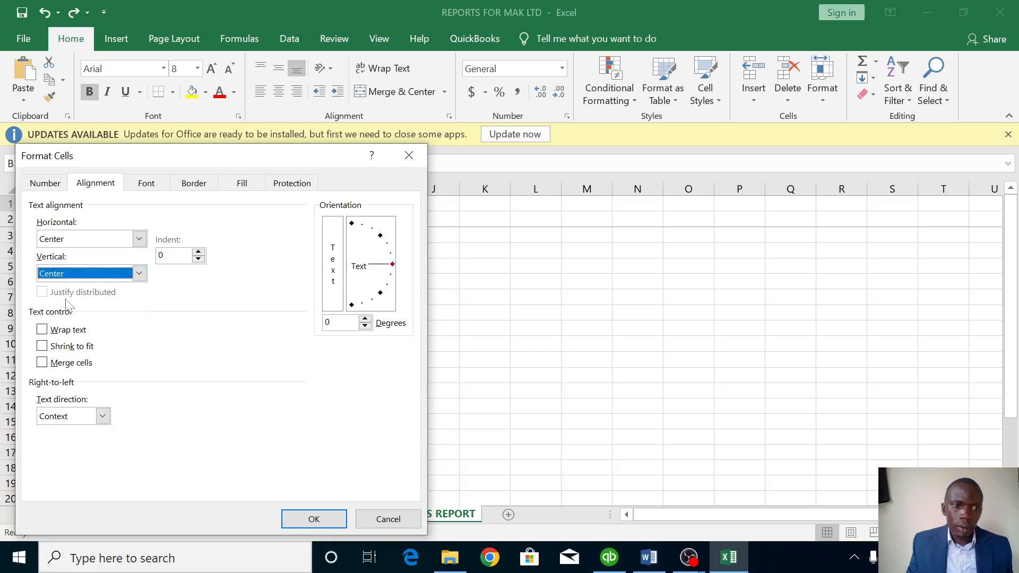
{"action": "left_click", "coordinate": [69, 364]}
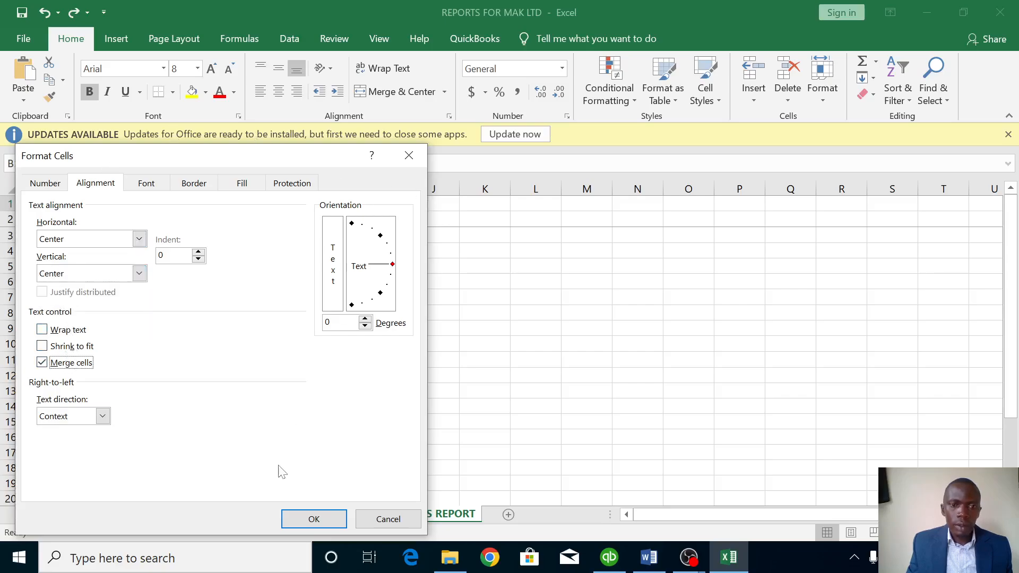
{"action": "left_click", "coordinate": [300, 524]}
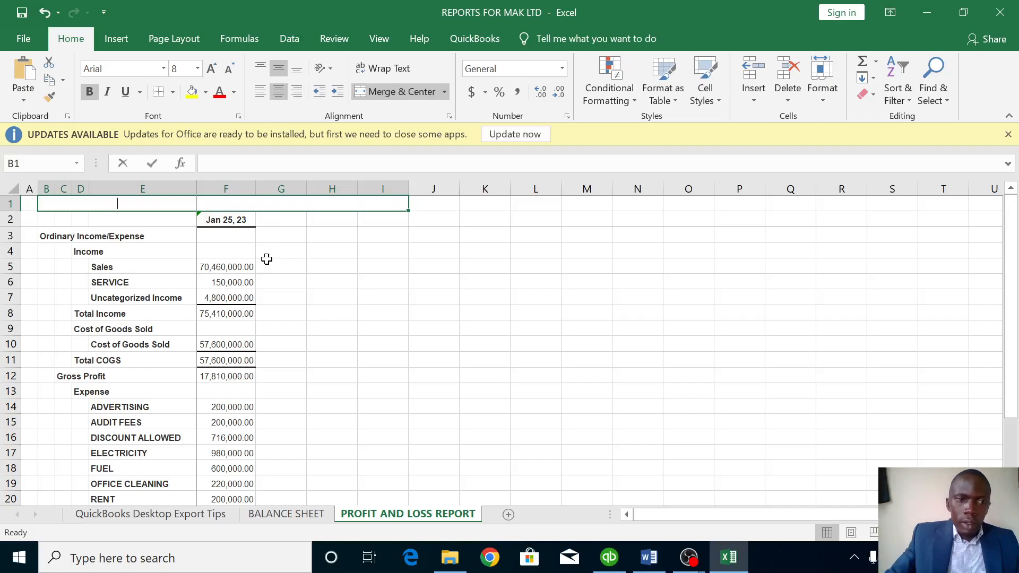
Enter 'MAK TRADERS PROFIT AND LOSS REPORT FOR THE MONTH OF JANUARY' in the merged title cell.
{"action": "type", "text": "MAK"}
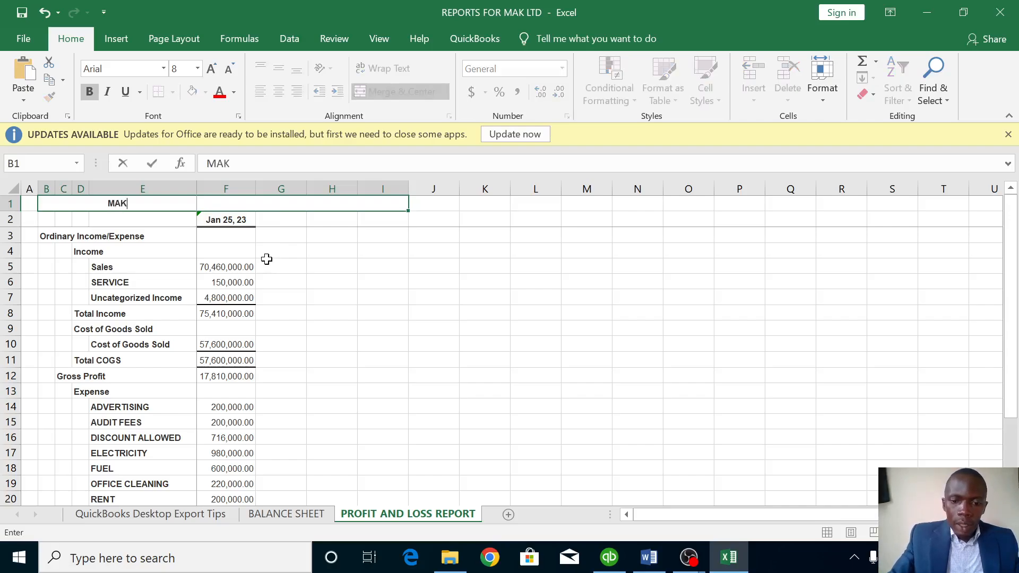
{"action": "type", "text": " TR"}
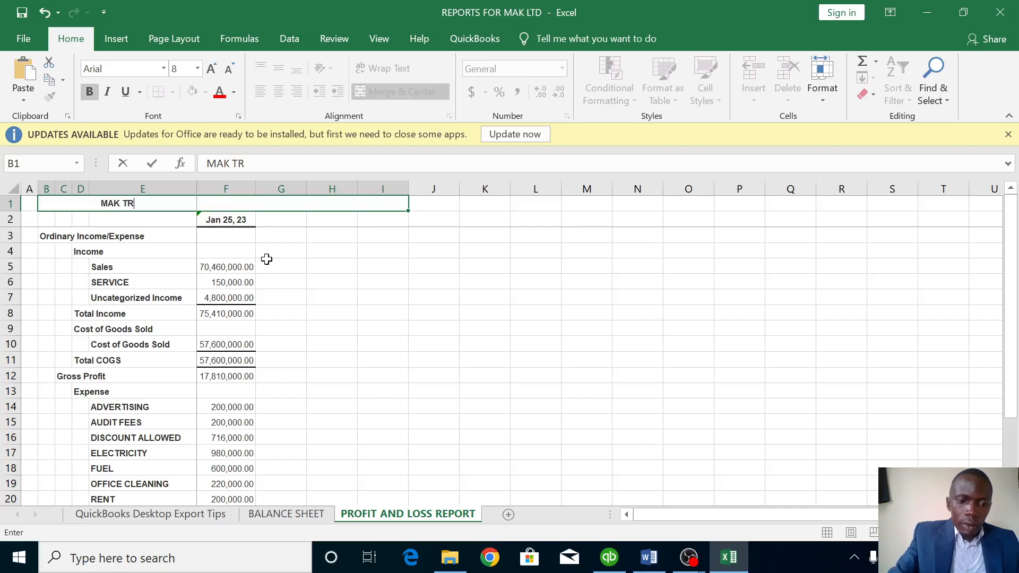
{"action": "type", "text": "ADERS"}
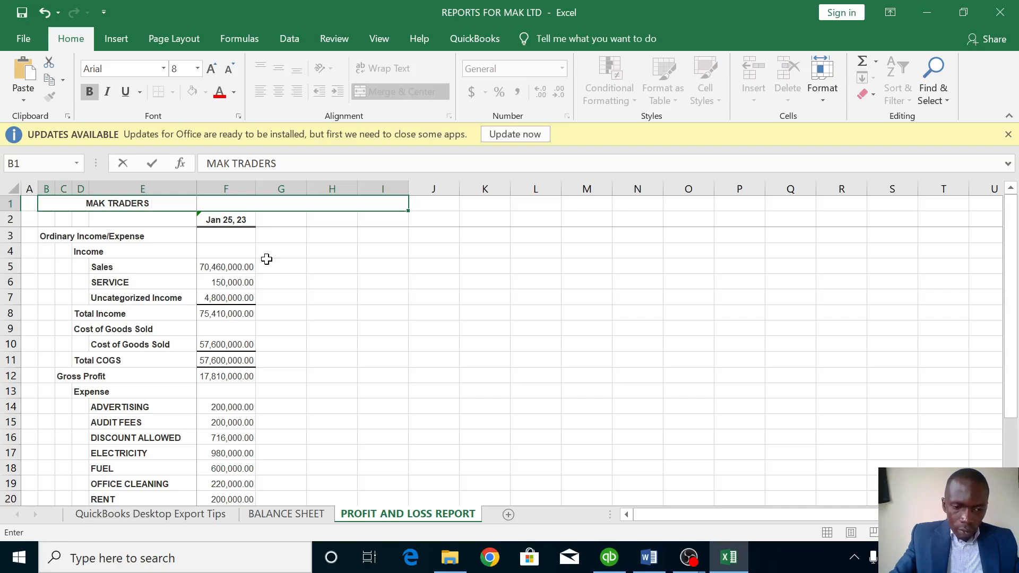
{"action": "type", "text": " PRO"}
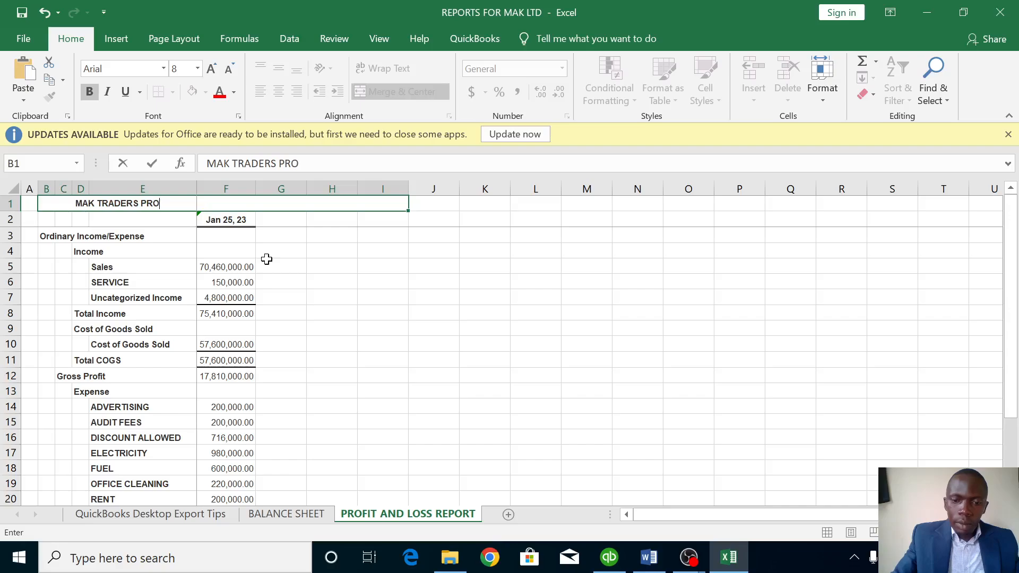
{"action": "type", "text": "FIT"}
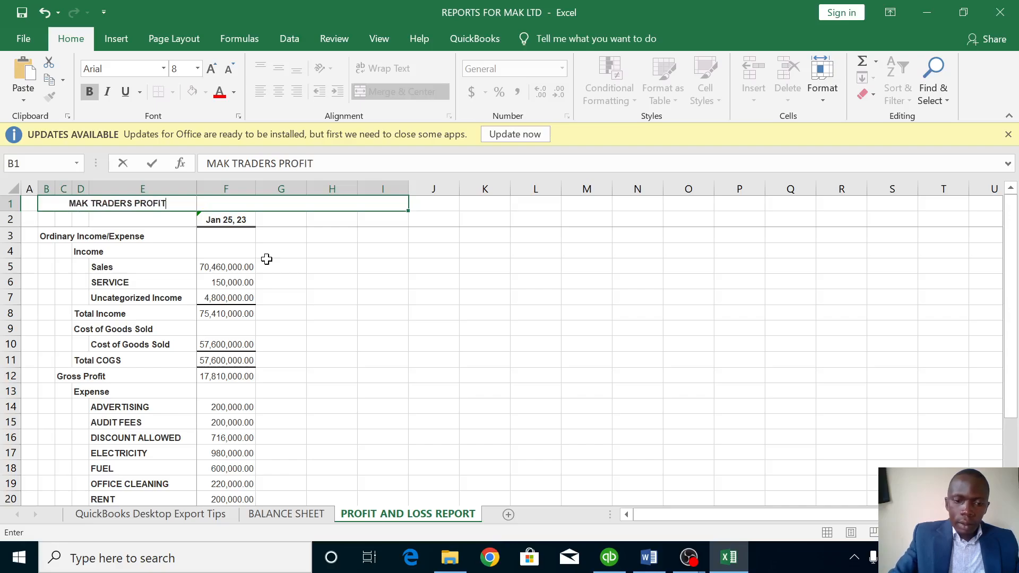
{"action": "type", "text": " AND "}
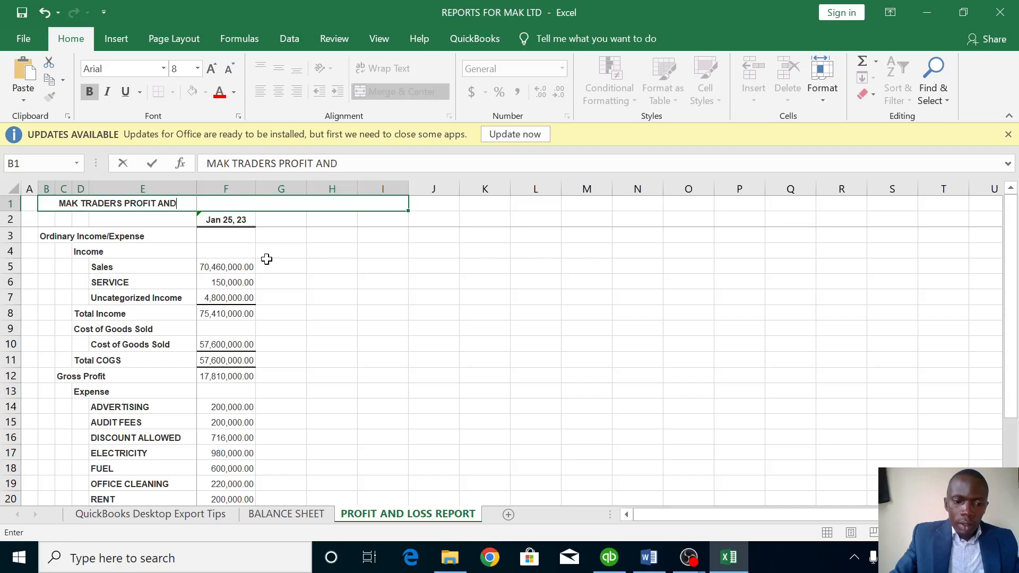
{"action": "type", "text": "LOSS"}
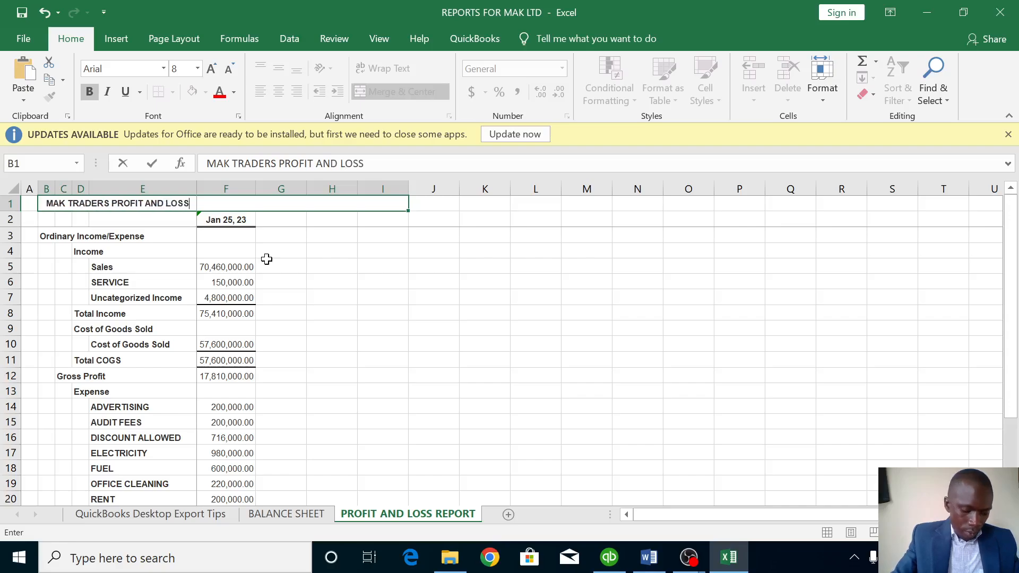
{"action": "type", "text": " R"}
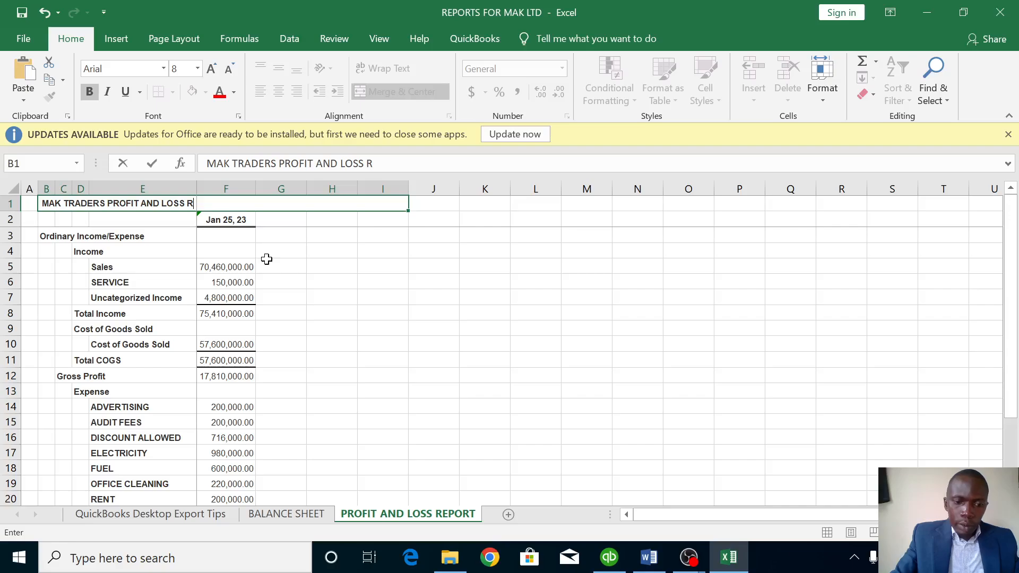
{"action": "type", "text": "EPORT"}
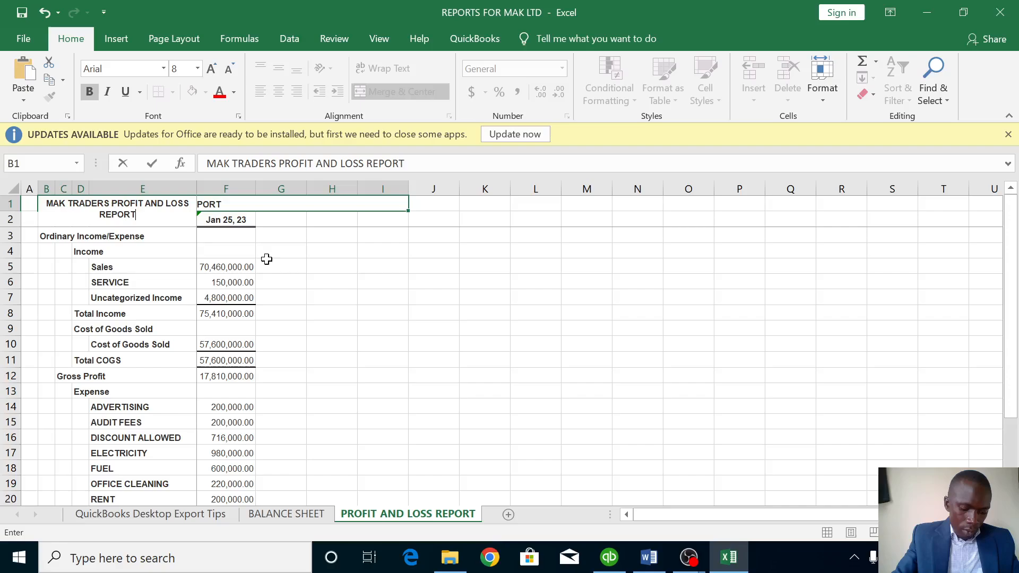
{"action": "type", "text": " AS"}
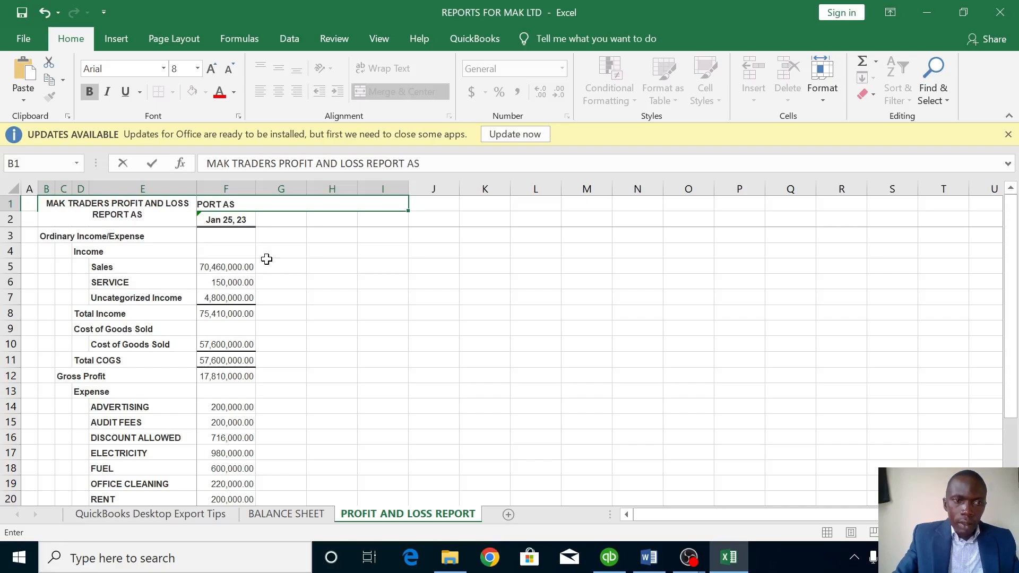
{"action": "key", "text": "BackSpace"}
{"action": "key", "text": "BackSpace"}
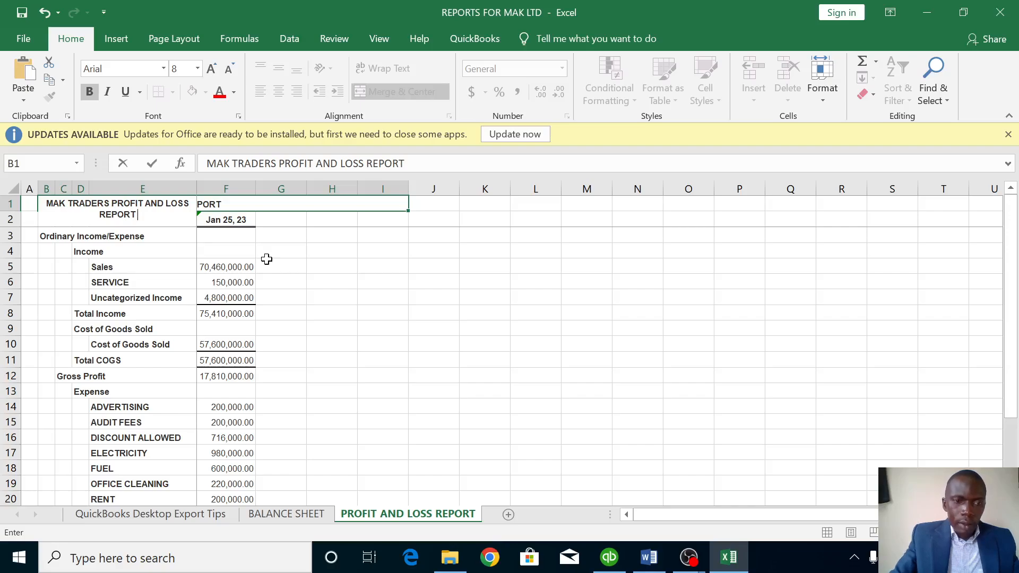
{"action": "type", "text": "F"}
{"action": "type", "text": "O"}
{"action": "type", "text": "R THE M"}
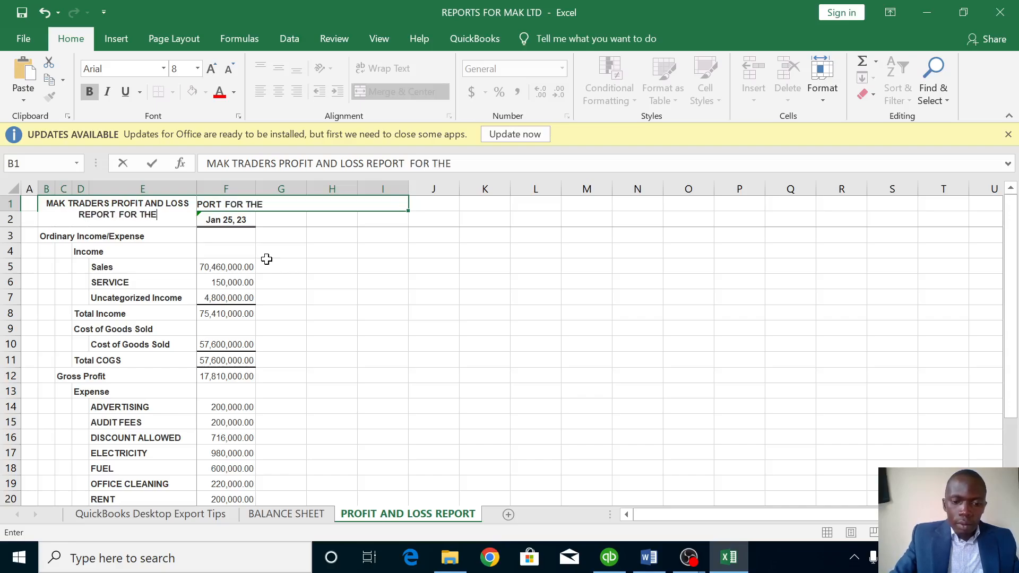
{"action": "type", "text": "N"}
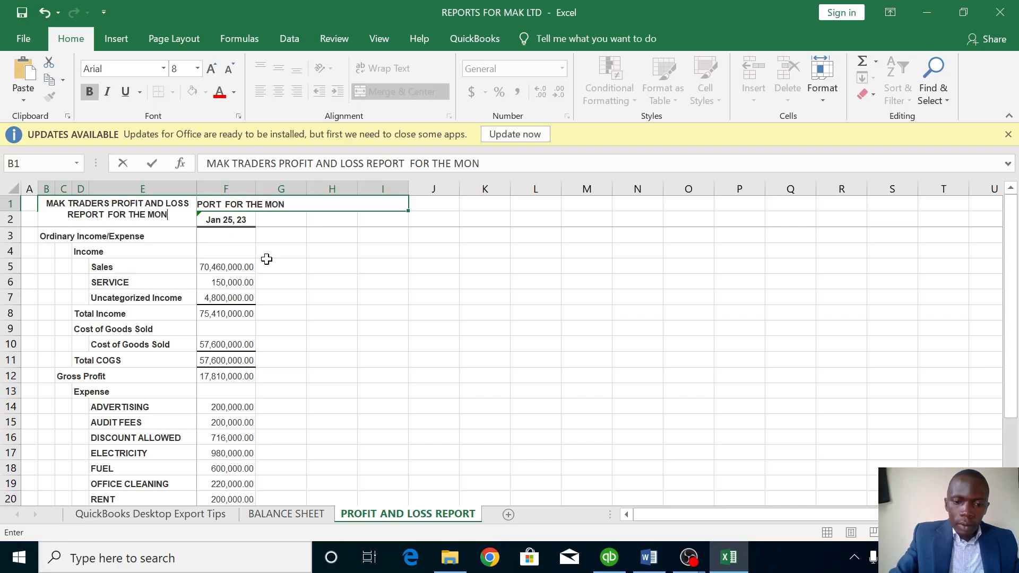
{"action": "type", "text": "TH OF"}
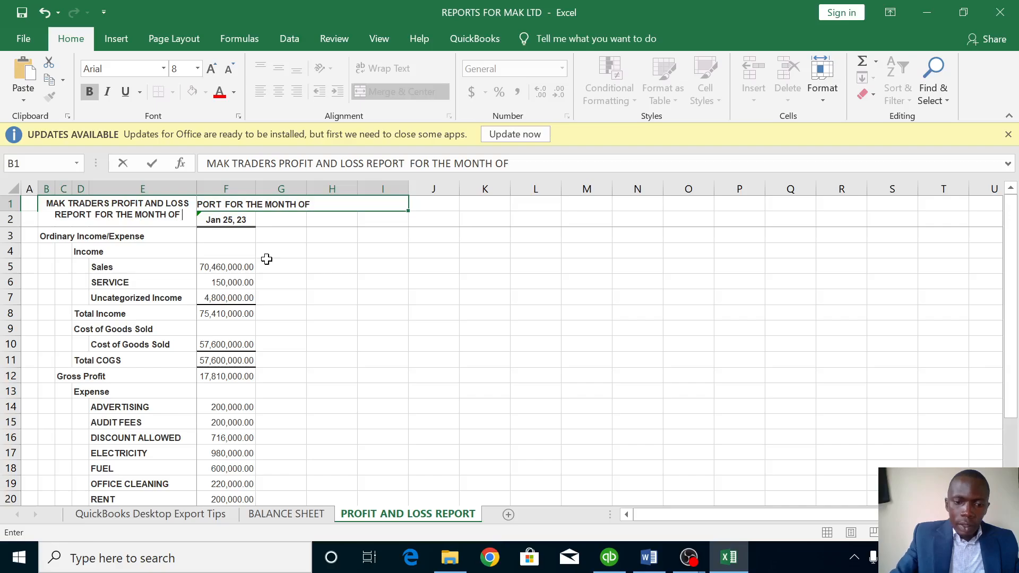
{"action": "type", "text": " JAN"}
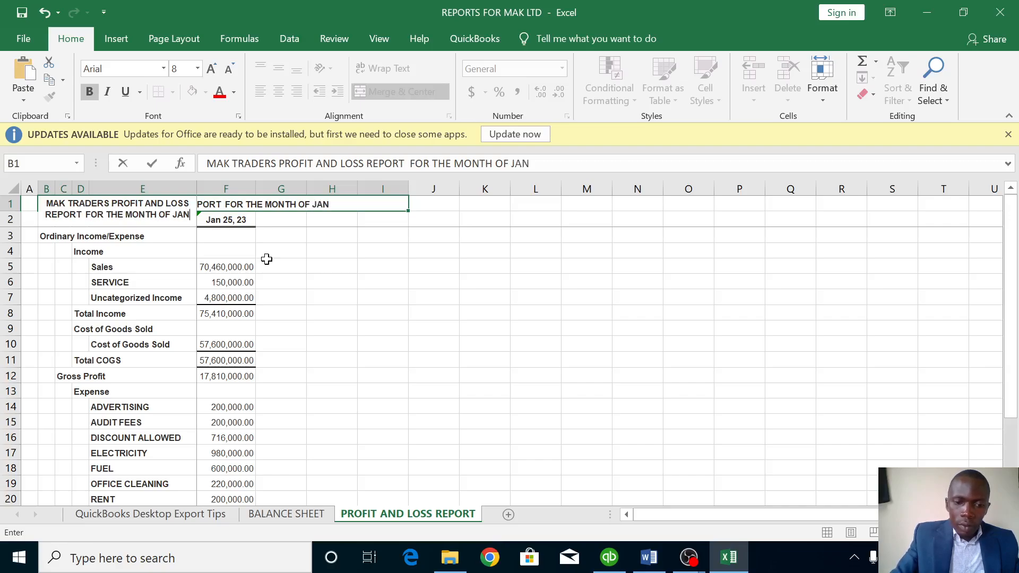
{"action": "type", "text": "UAR"}
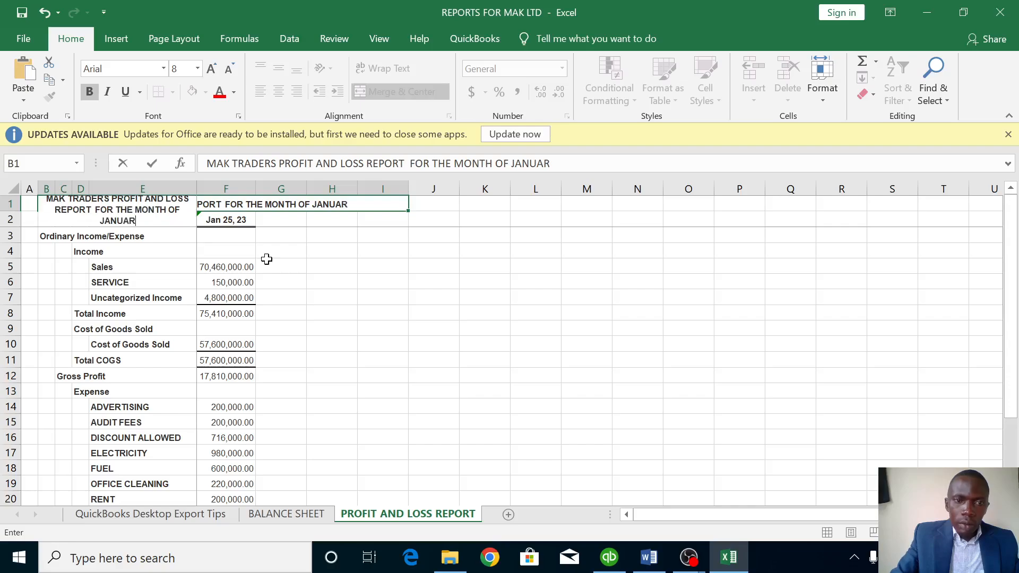
{"action": "type", "text": "Y"}
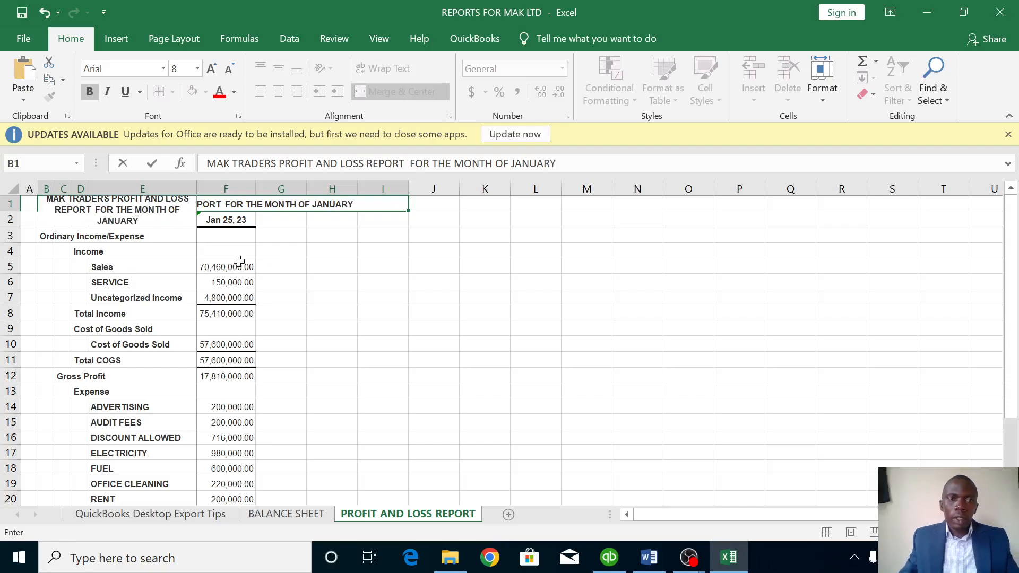
{"action": "left_click", "coordinate": [333, 260]}
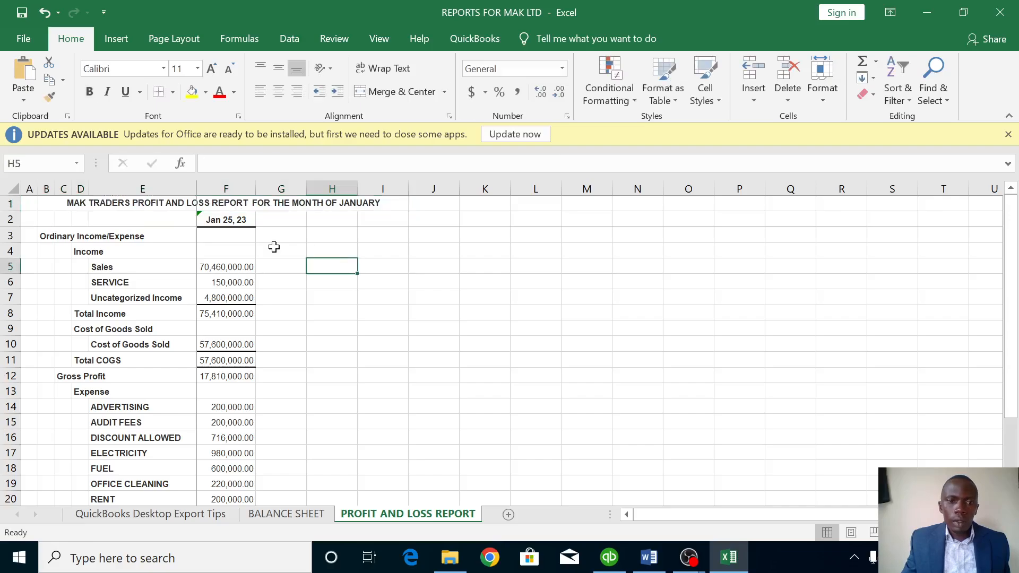
Compare both sheet titles, then return to QuickBooks and open the company Home page.
{"action": "scroll", "coordinate": [242, 328], "scroll_direction": "down", "scroll_amount": 5}
{"action": "scroll", "coordinate": [242, 327], "scroll_direction": "down", "scroll_amount": 4}
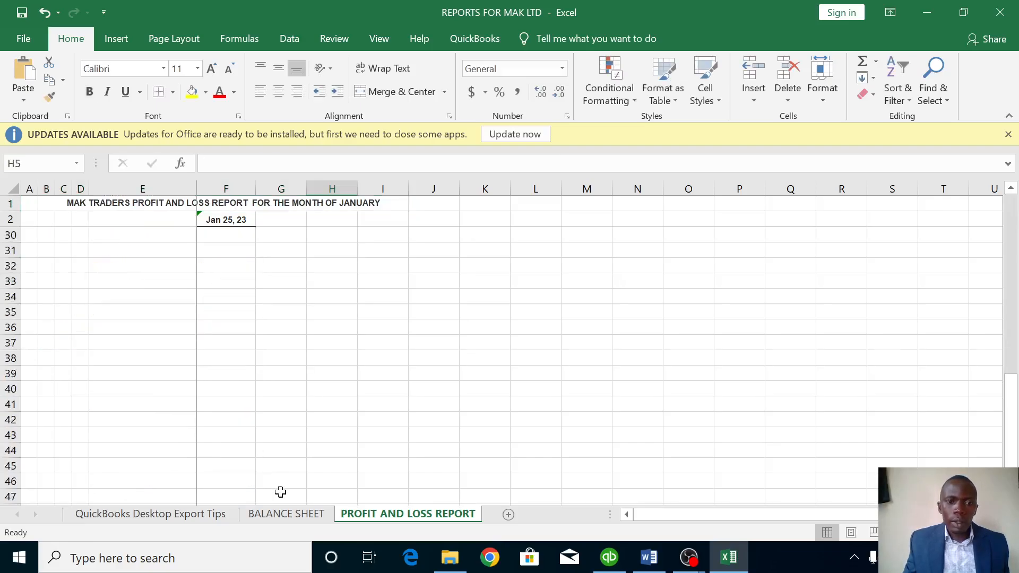
{"action": "left_click", "coordinate": [284, 513]}
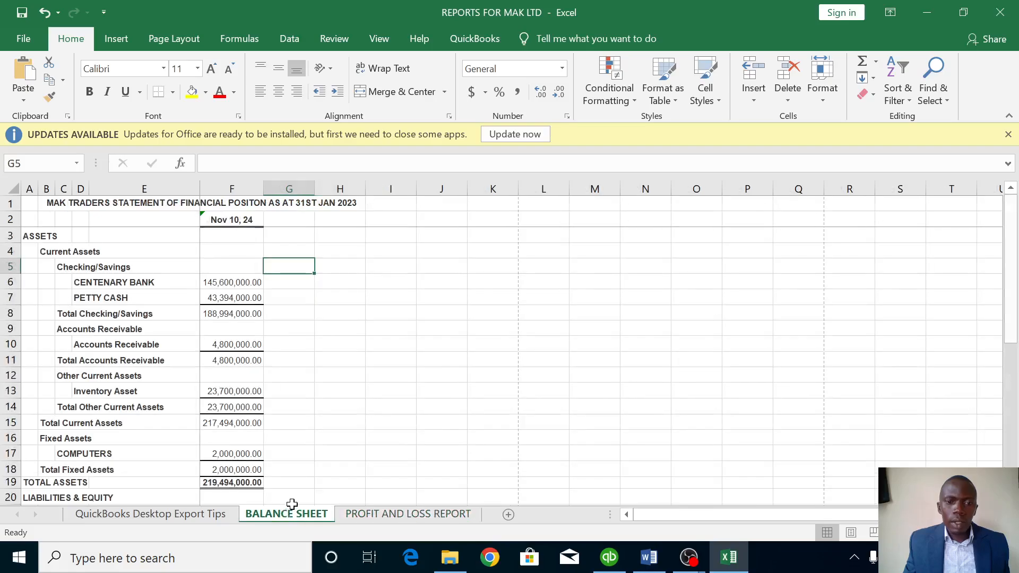
{"action": "left_click", "coordinate": [381, 514]}
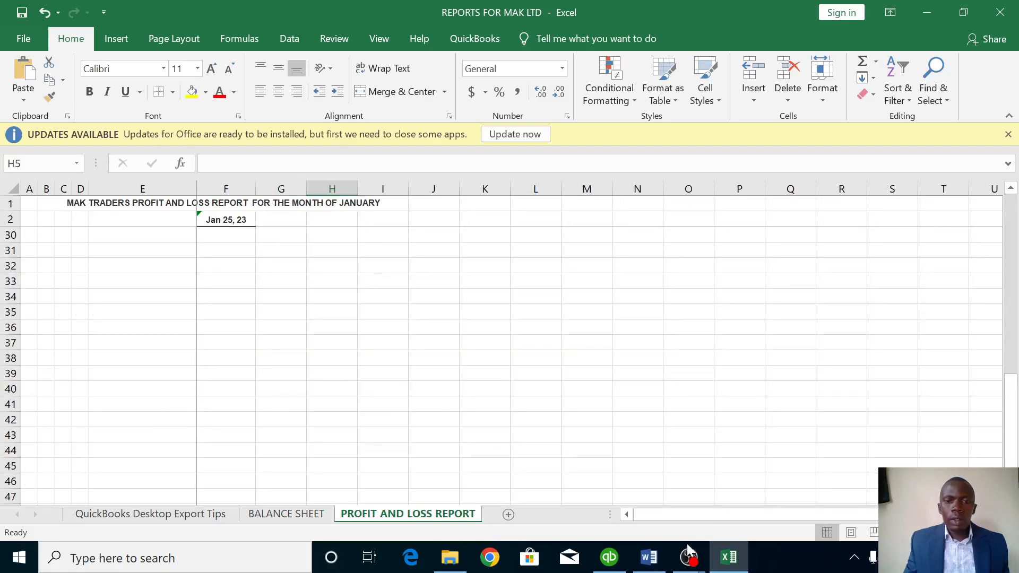
{"action": "left_click", "coordinate": [613, 563]}
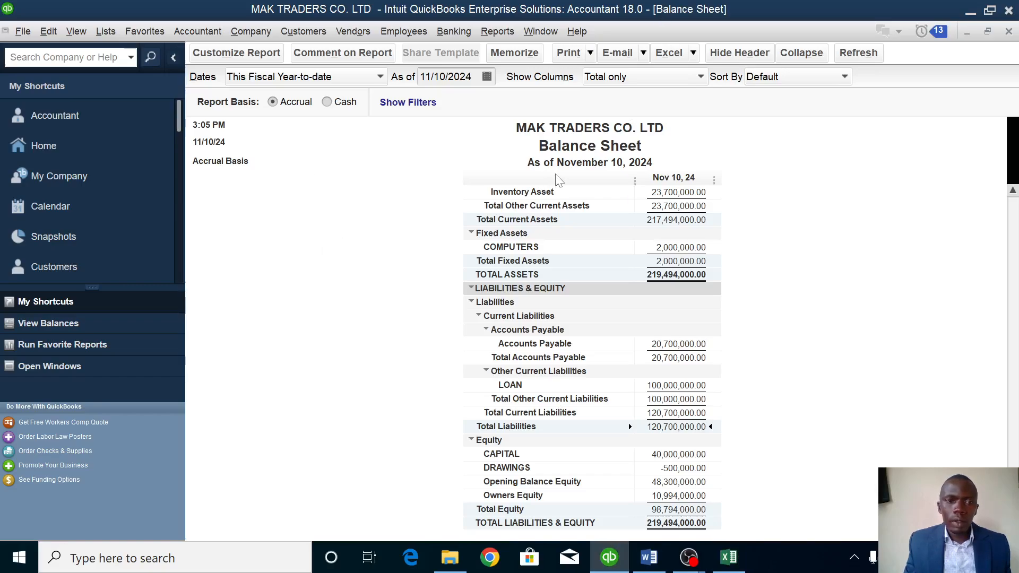
{"action": "left_click", "coordinate": [49, 145]}
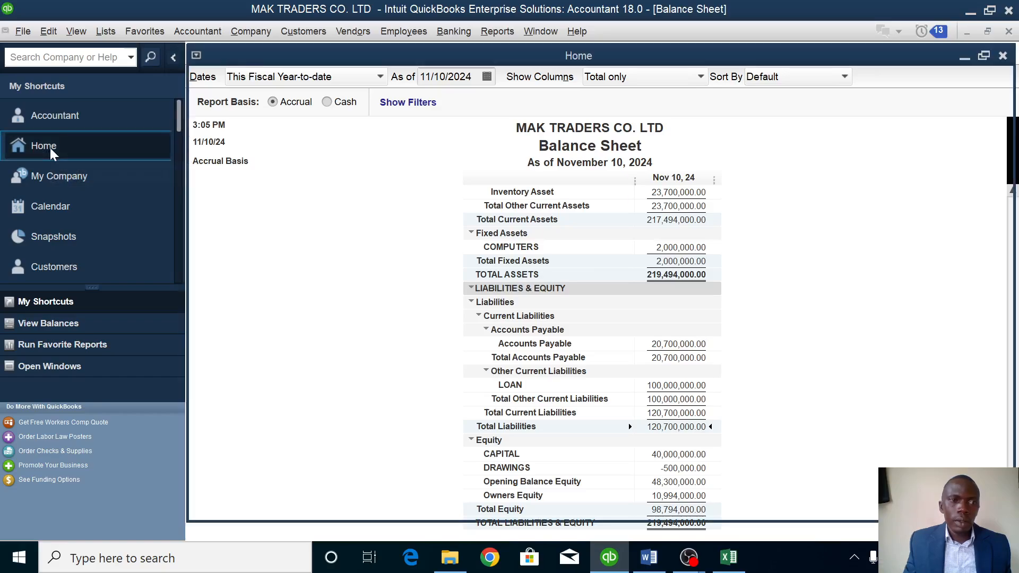